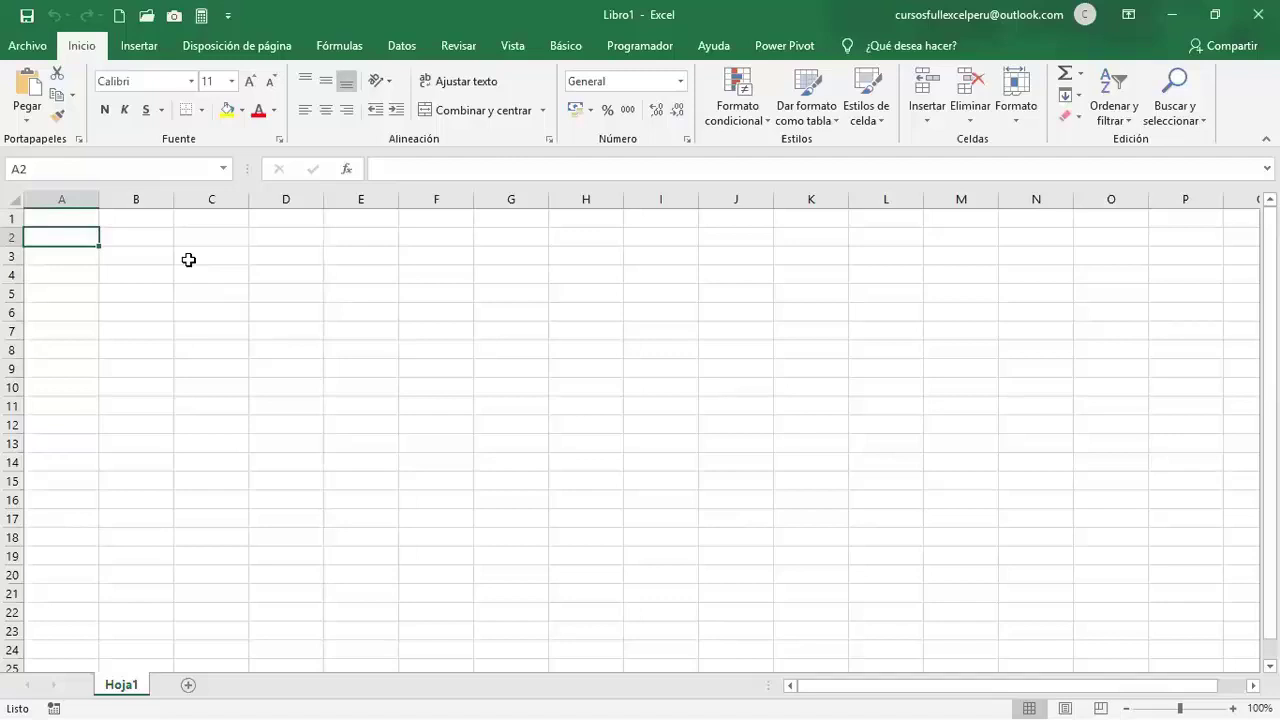
- Start Save As for the new workbook and choose the Desktop (Escritorio) folder
{"action": "left_click", "coordinate": [33, 52]}
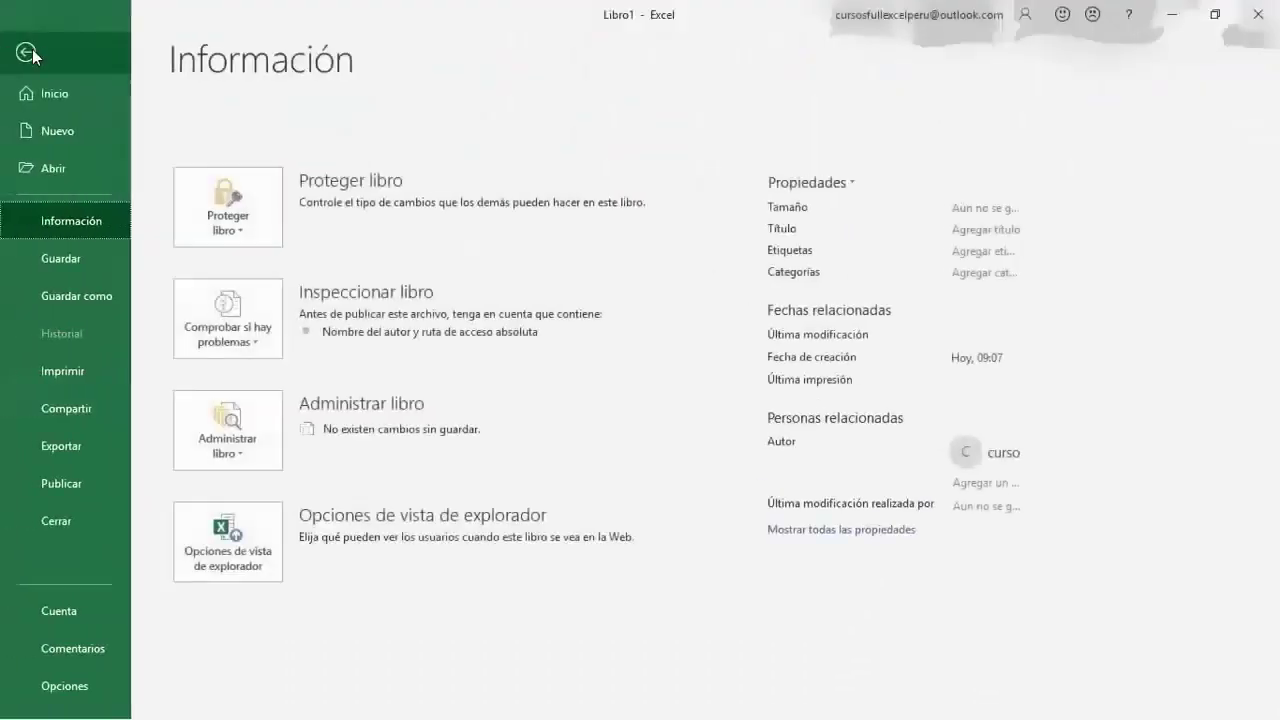
{"action": "left_click", "coordinate": [90, 296]}
{"action": "left_click", "coordinate": [278, 298]}
{"action": "left_click", "coordinate": [292, 377]}
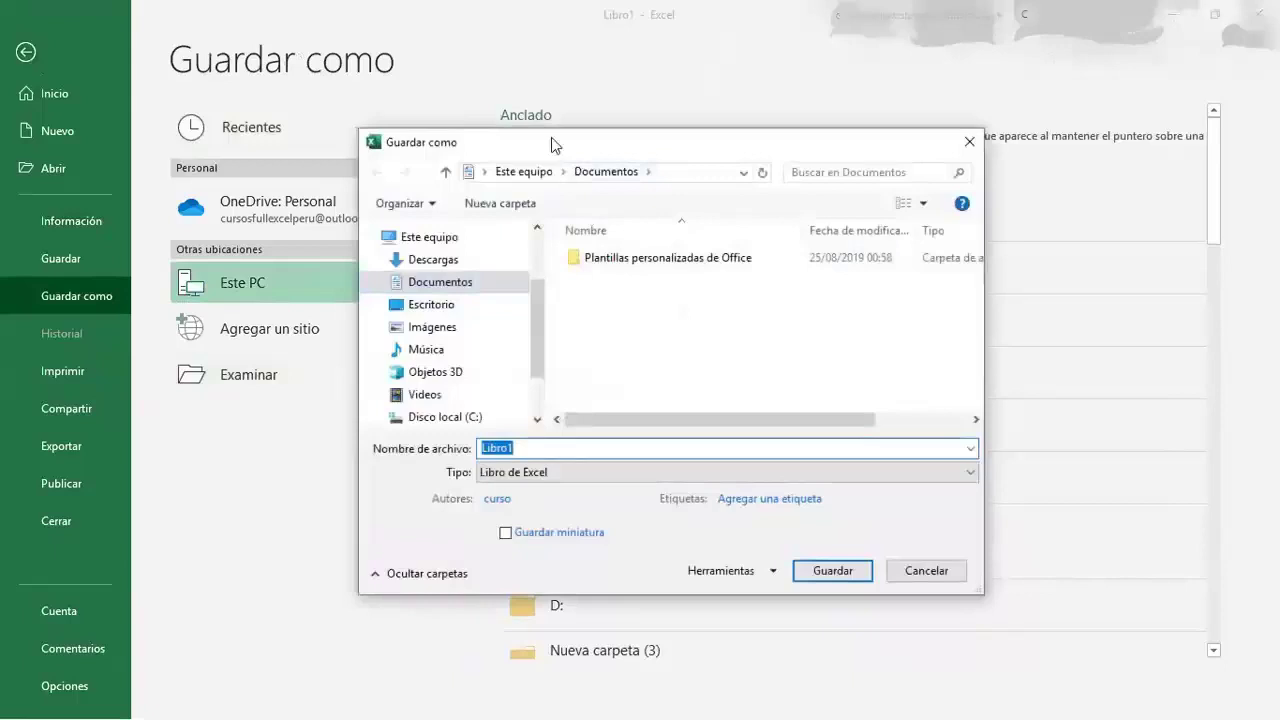
{"action": "left_click_drag", "start_coordinate": [551, 142], "coordinate": [488, 107]}
{"action": "left_click", "coordinate": [395, 270]}
- Save it as 'Clase 1 - Macros y VBA' with type Excel Macro-Enabled Workbook
{"action": "double_click", "coordinate": [481, 418]}
{"action": "type", "text": "c"}
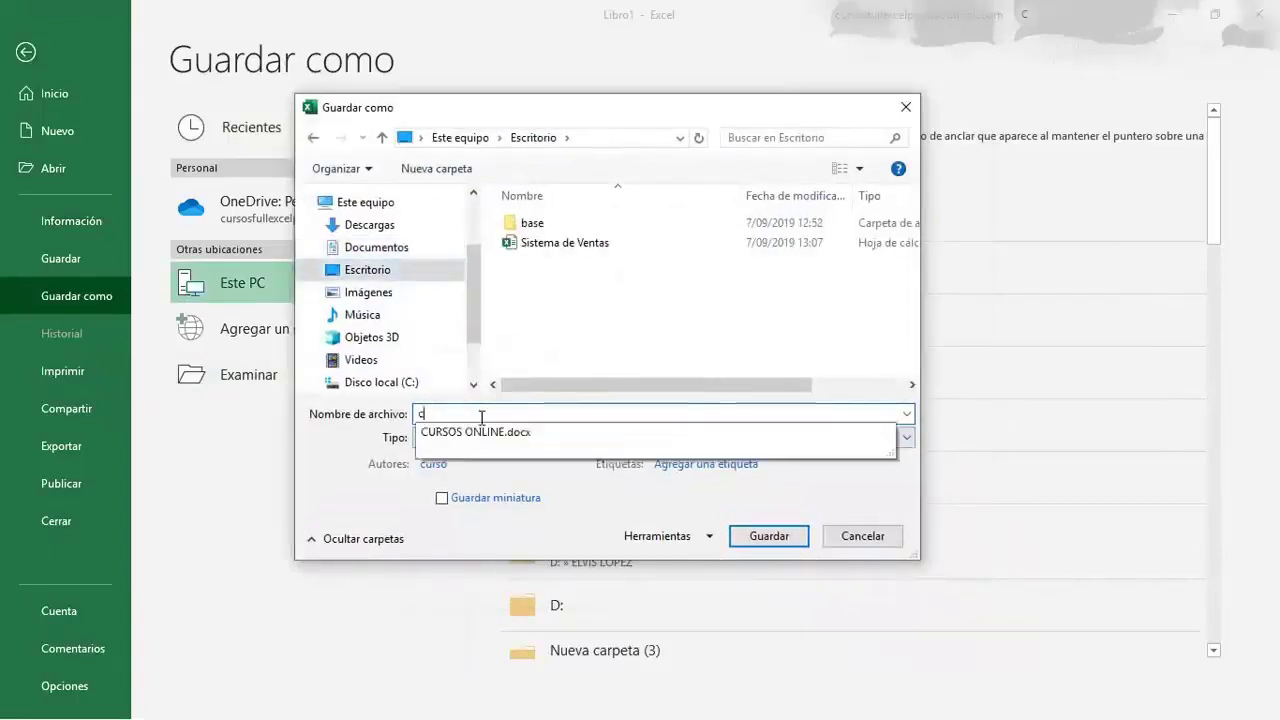
{"action": "key", "text": "BackSpace"}
{"action": "type", "text": "Clase 1"}
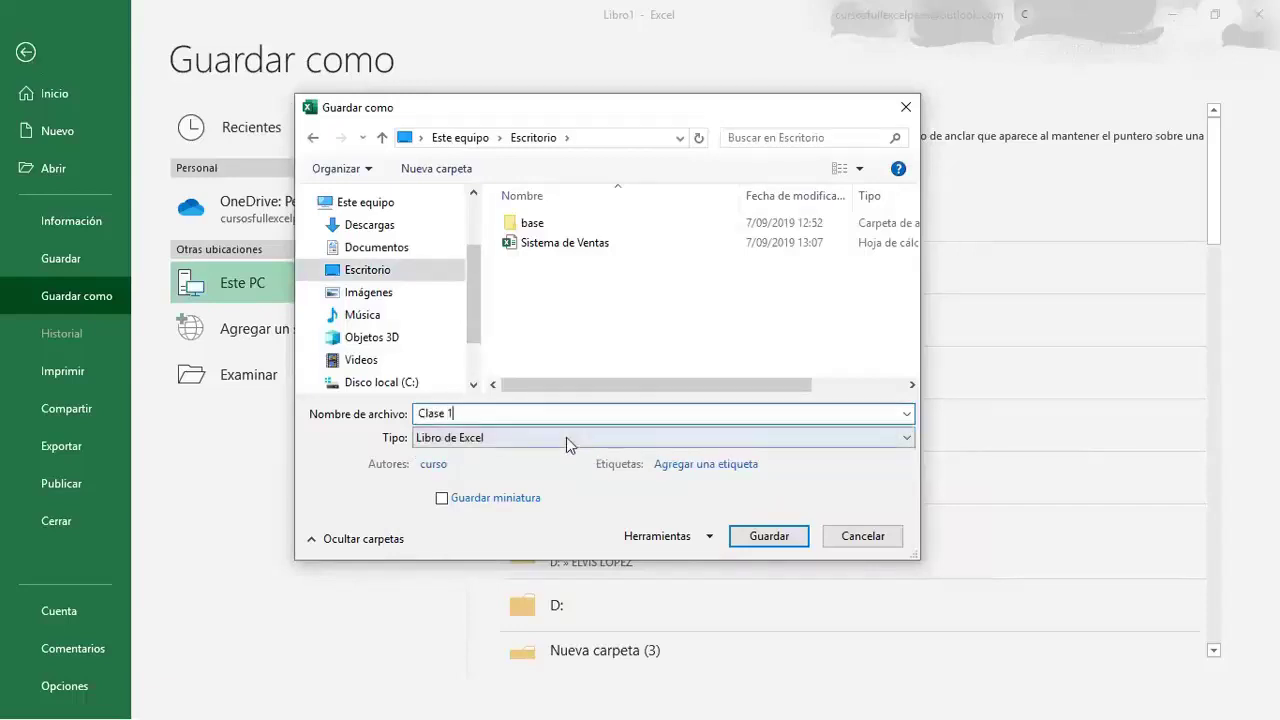
{"action": "left_click", "coordinate": [566, 438]}
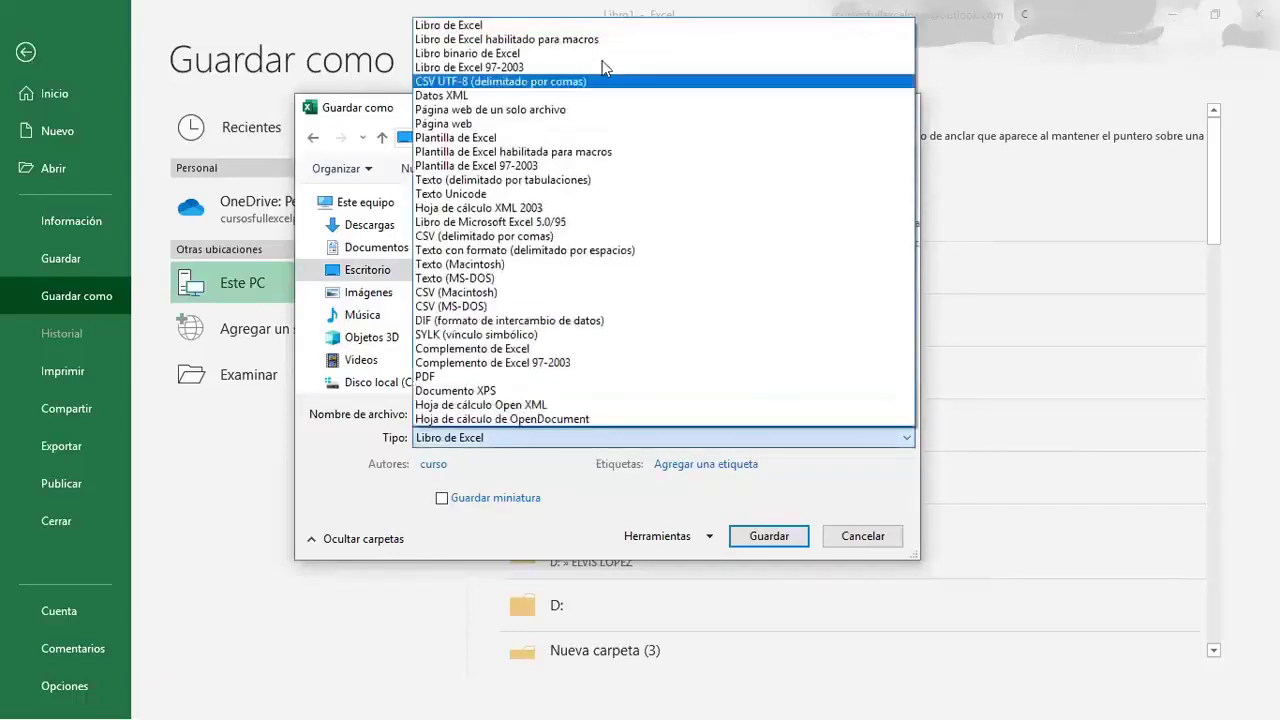
{"action": "left_click", "coordinate": [601, 42]}
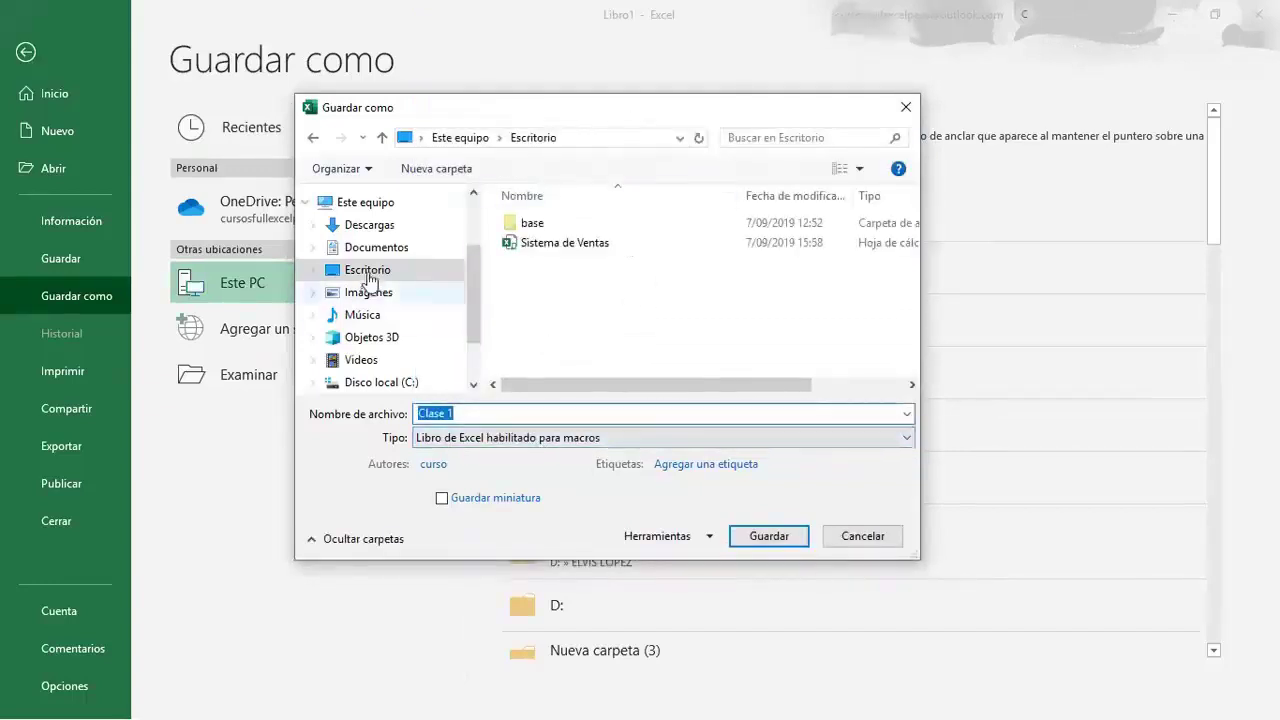
{"action": "left_click", "coordinate": [490, 419]}
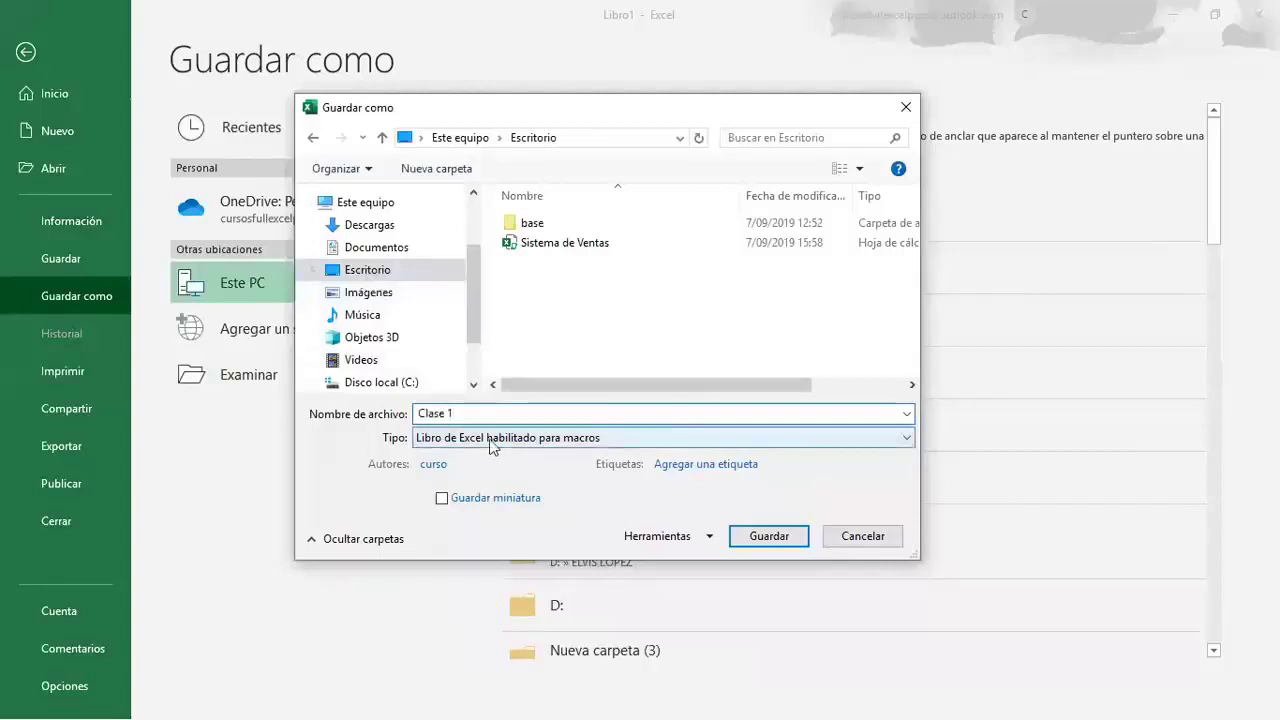
{"action": "type", "text": "- Macros y "}
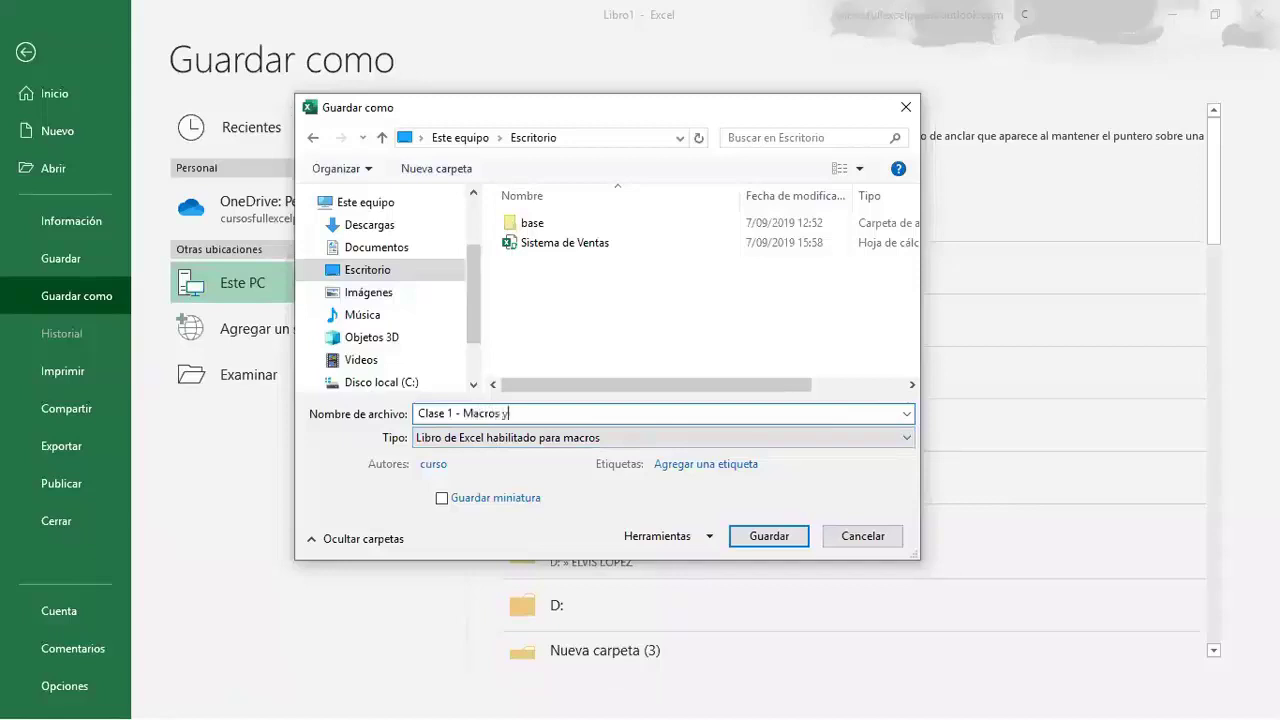
{"action": "type", "text": "VBA"}
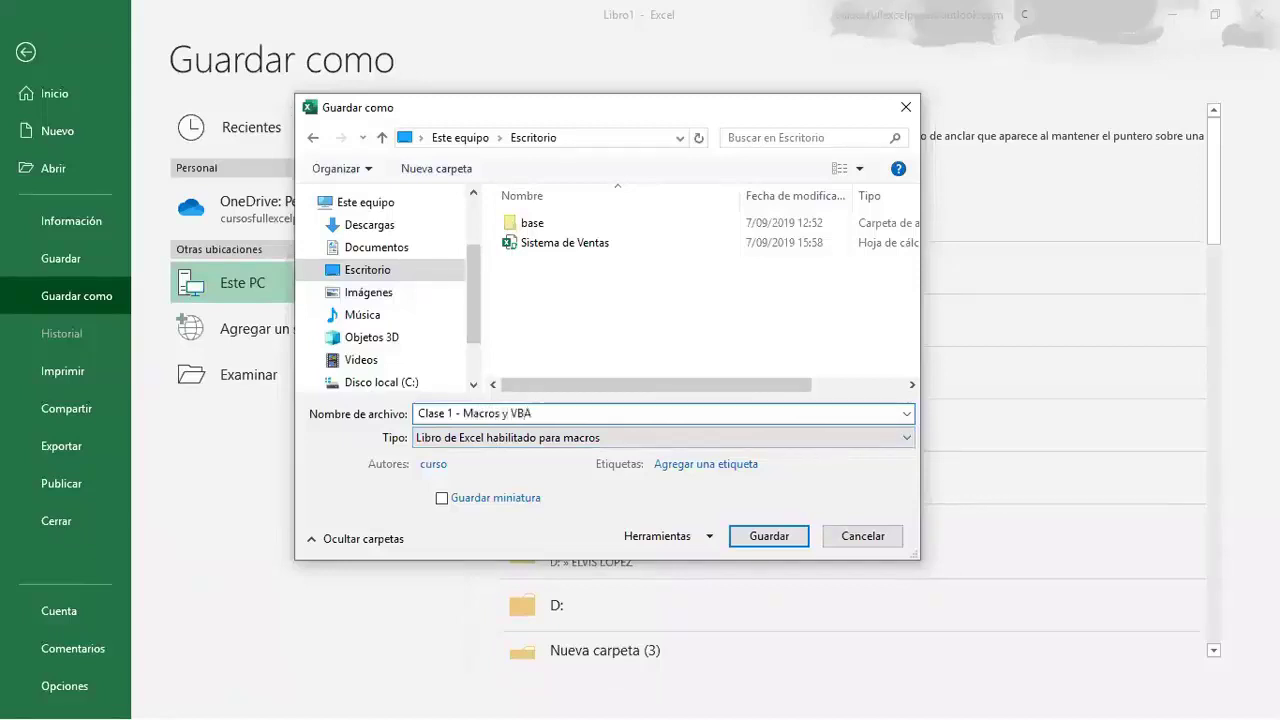
{"action": "left_click", "coordinate": [769, 537]}
{"action": "left_click", "coordinate": [440, 310]}
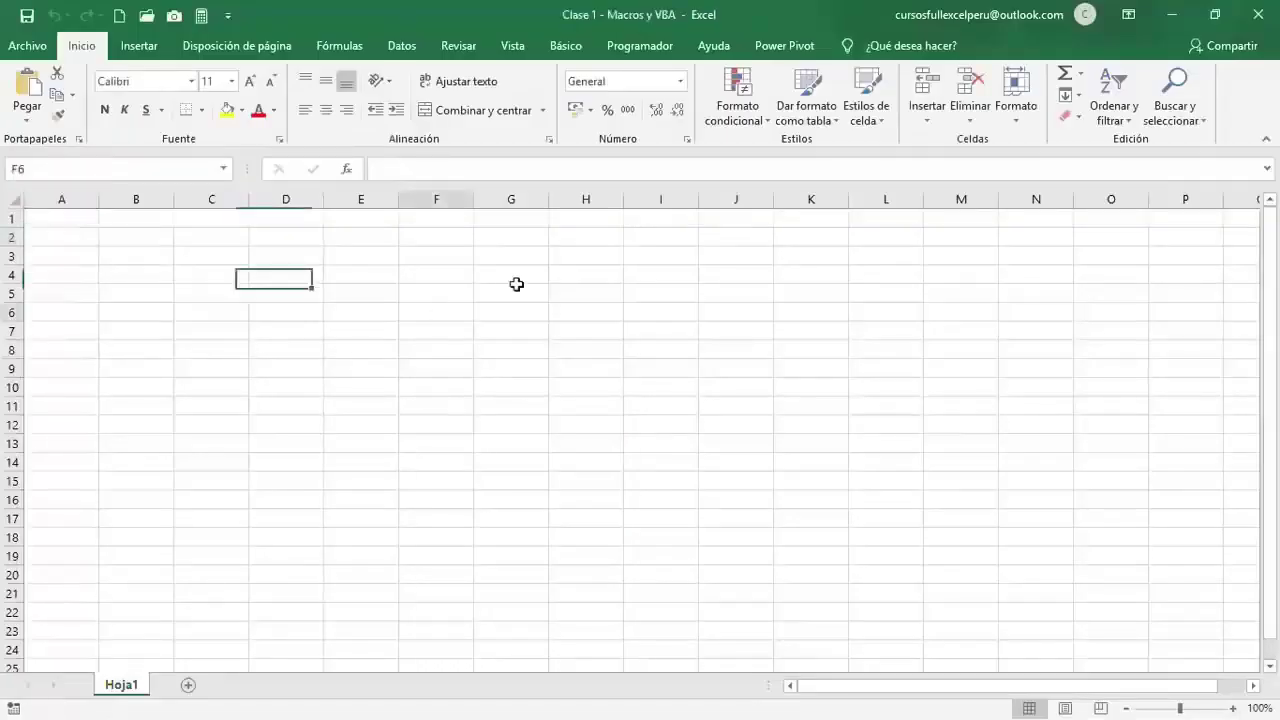
{"action": "left_click", "coordinate": [632, 47]}
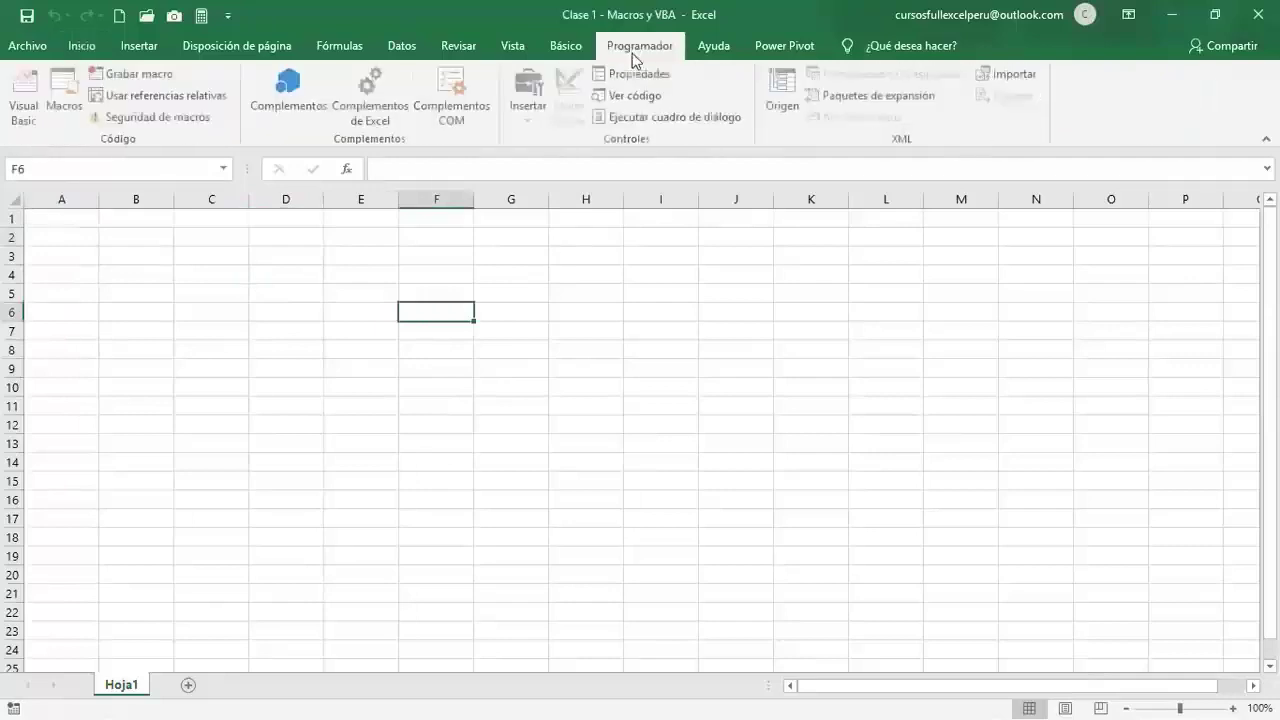
{"action": "left_click", "coordinate": [84, 46]}
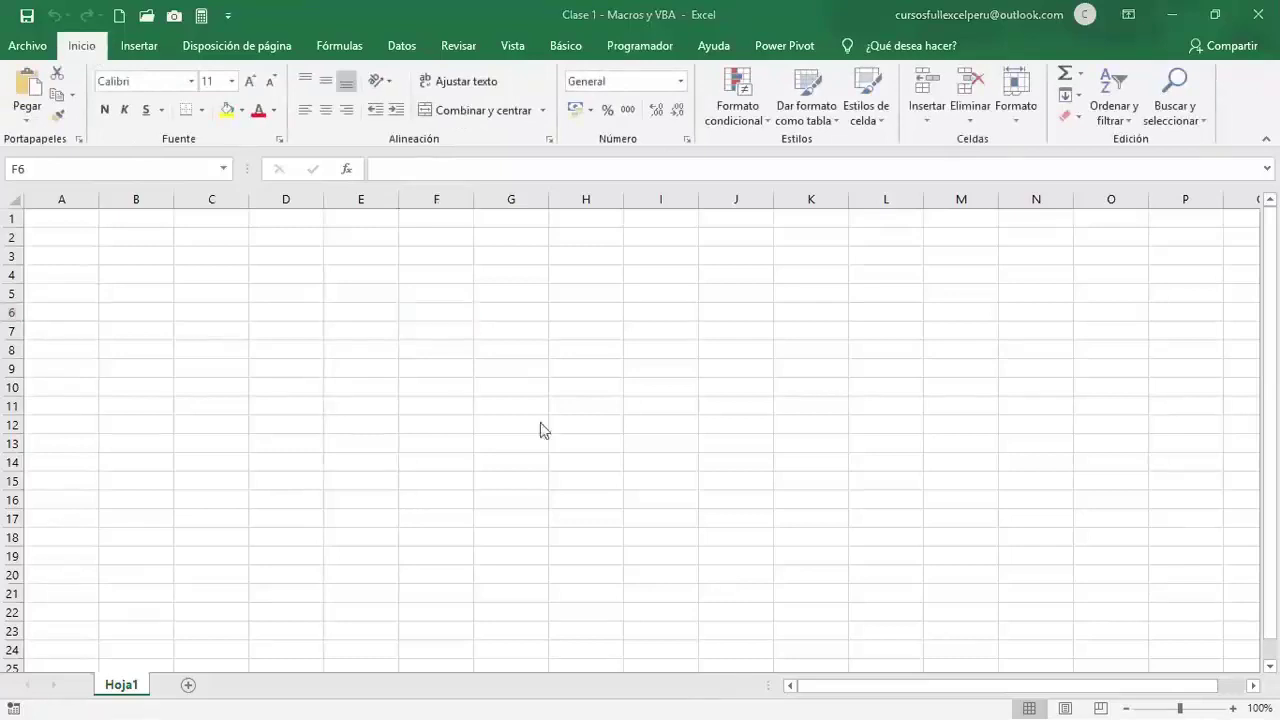
- Enable the Programador ribbon tab in Excel options, then show its COM add-ins list
{"action": "left_click", "coordinate": [30, 45]}
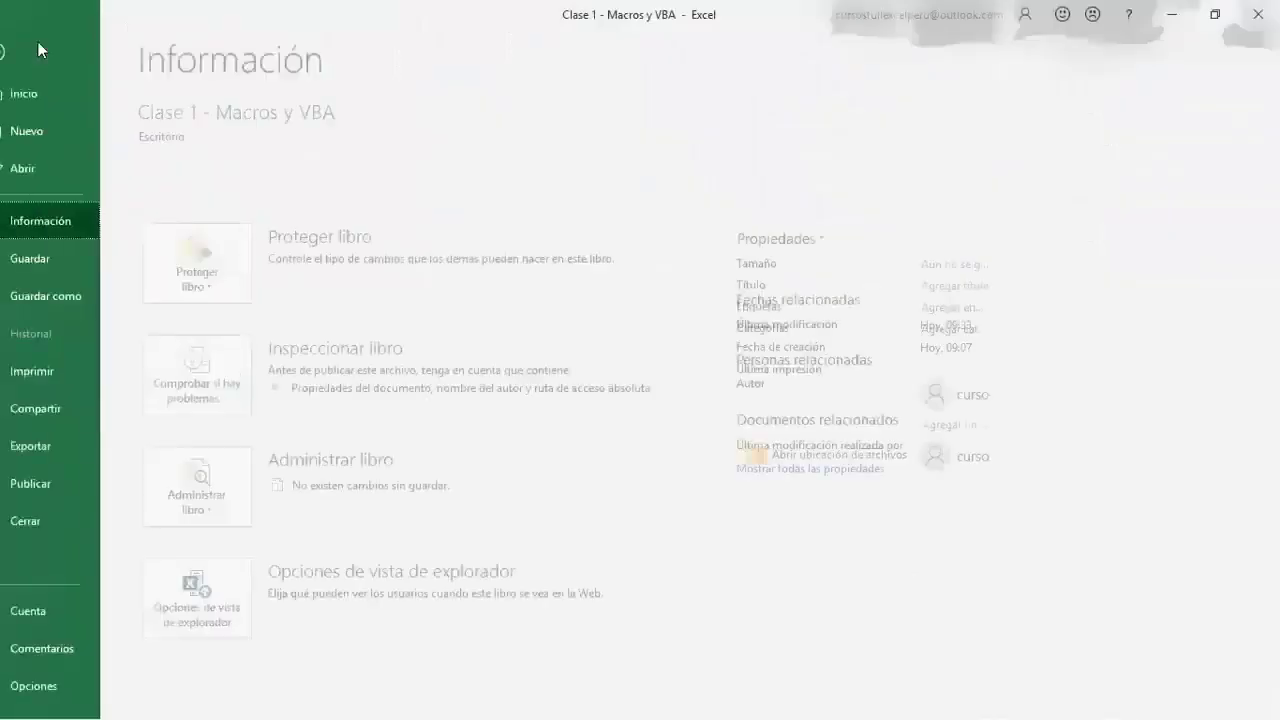
{"action": "left_click", "coordinate": [95, 693]}
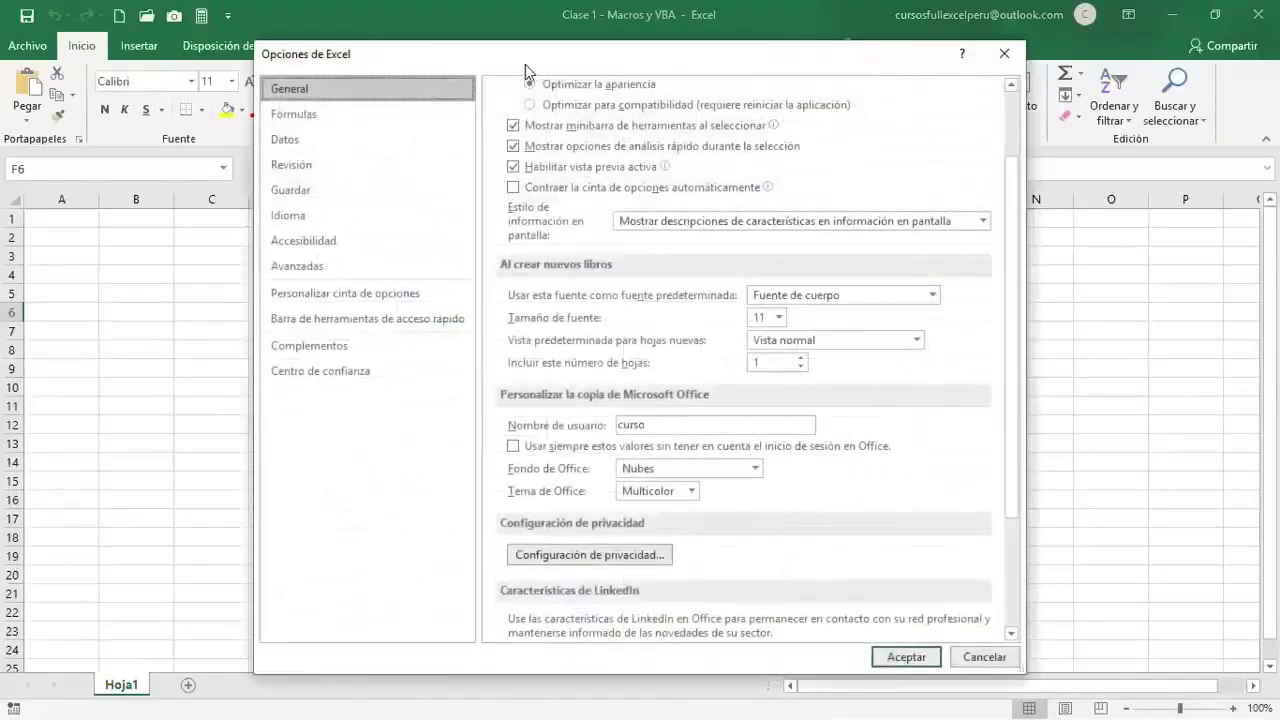
{"action": "left_click_drag", "start_coordinate": [525, 64], "coordinate": [506, 64]}
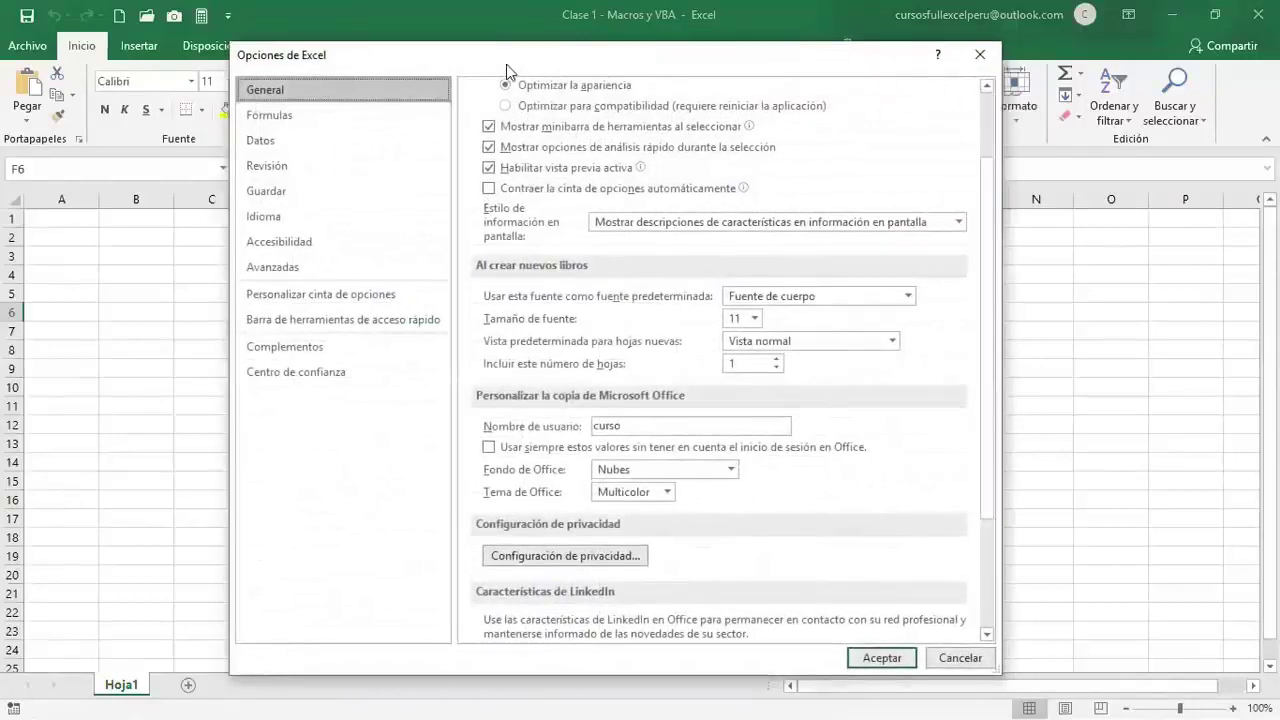
{"action": "left_click", "coordinate": [362, 302]}
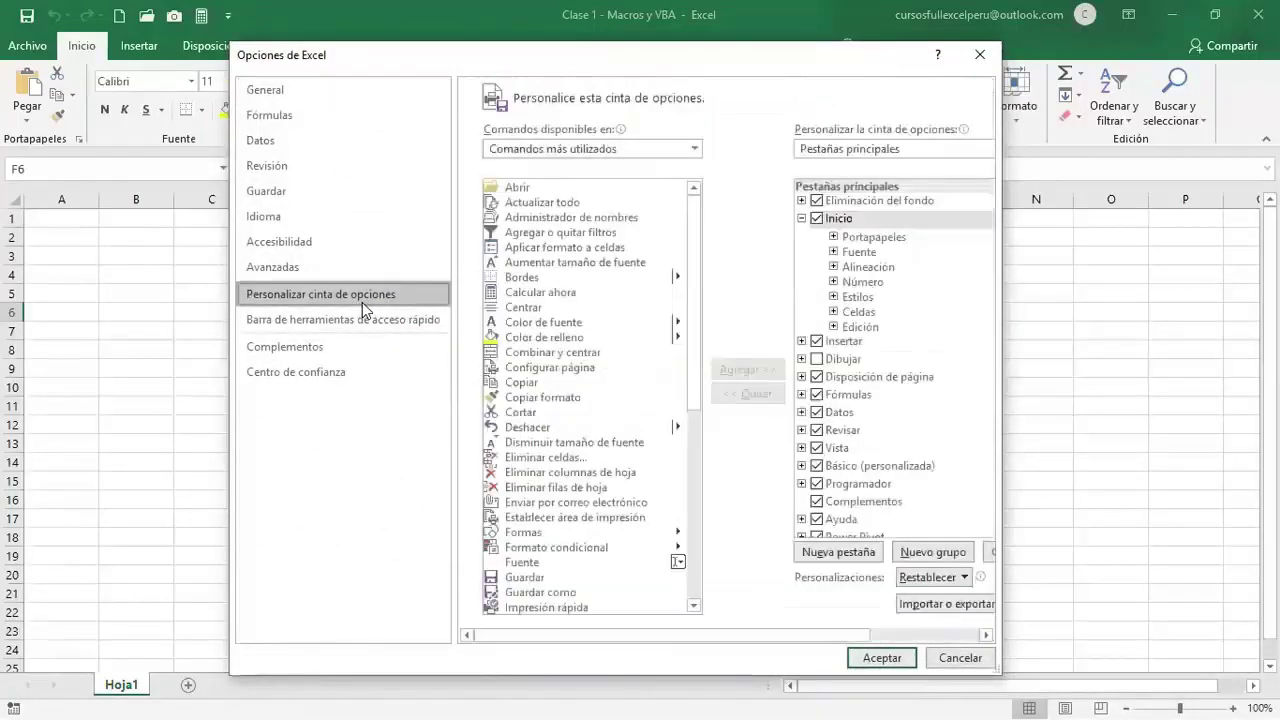
{"action": "left_click", "coordinate": [817, 485]}
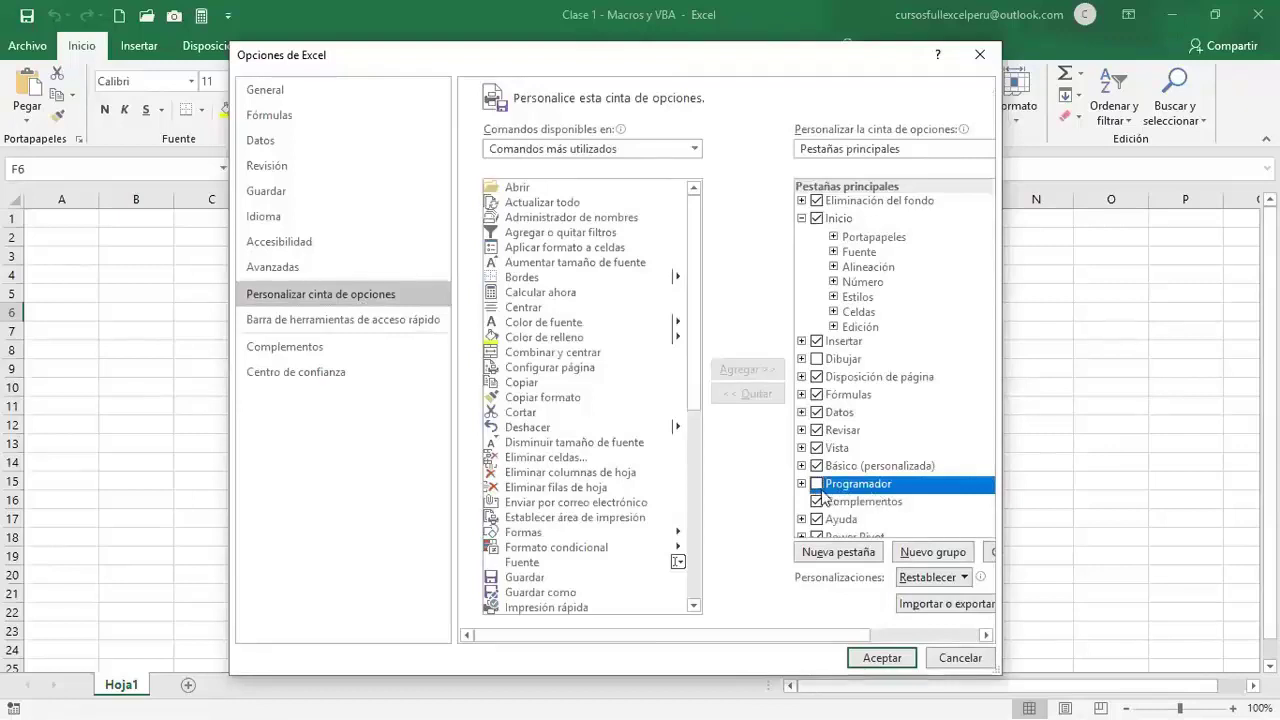
{"action": "left_click", "coordinate": [817, 484]}
{"action": "left_click", "coordinate": [874, 659]}
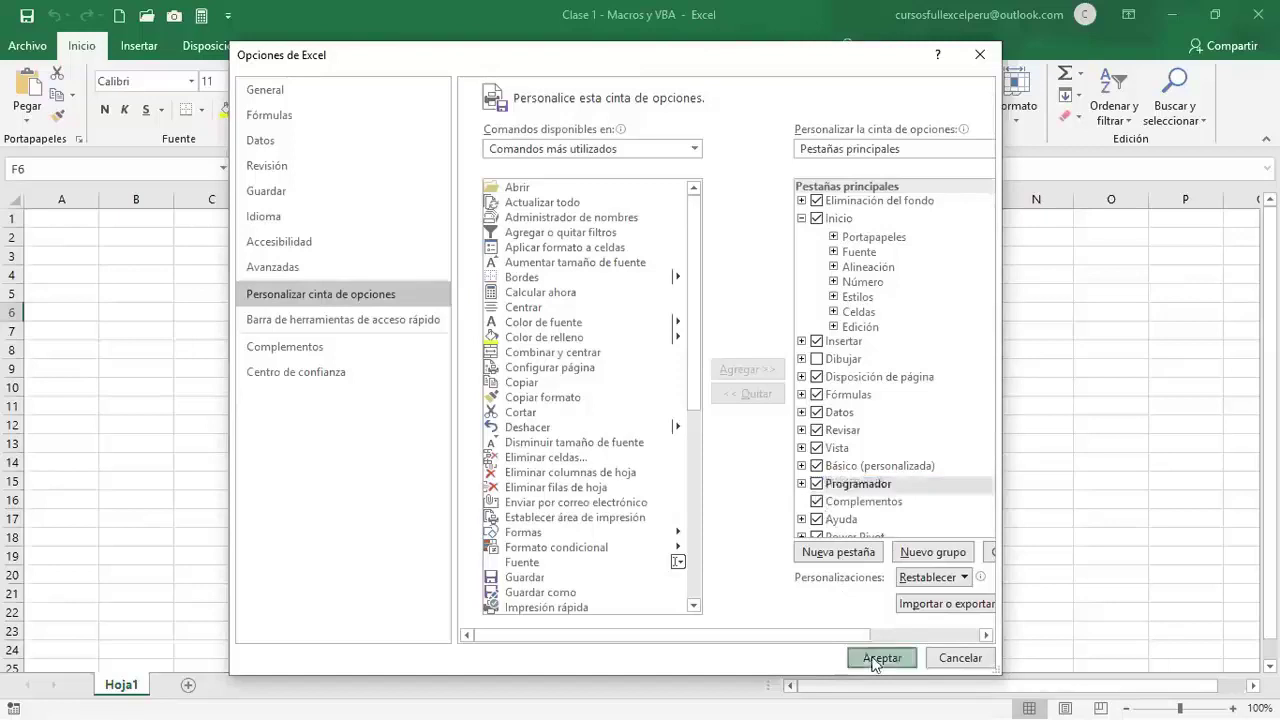
{"action": "left_click", "coordinate": [632, 46]}
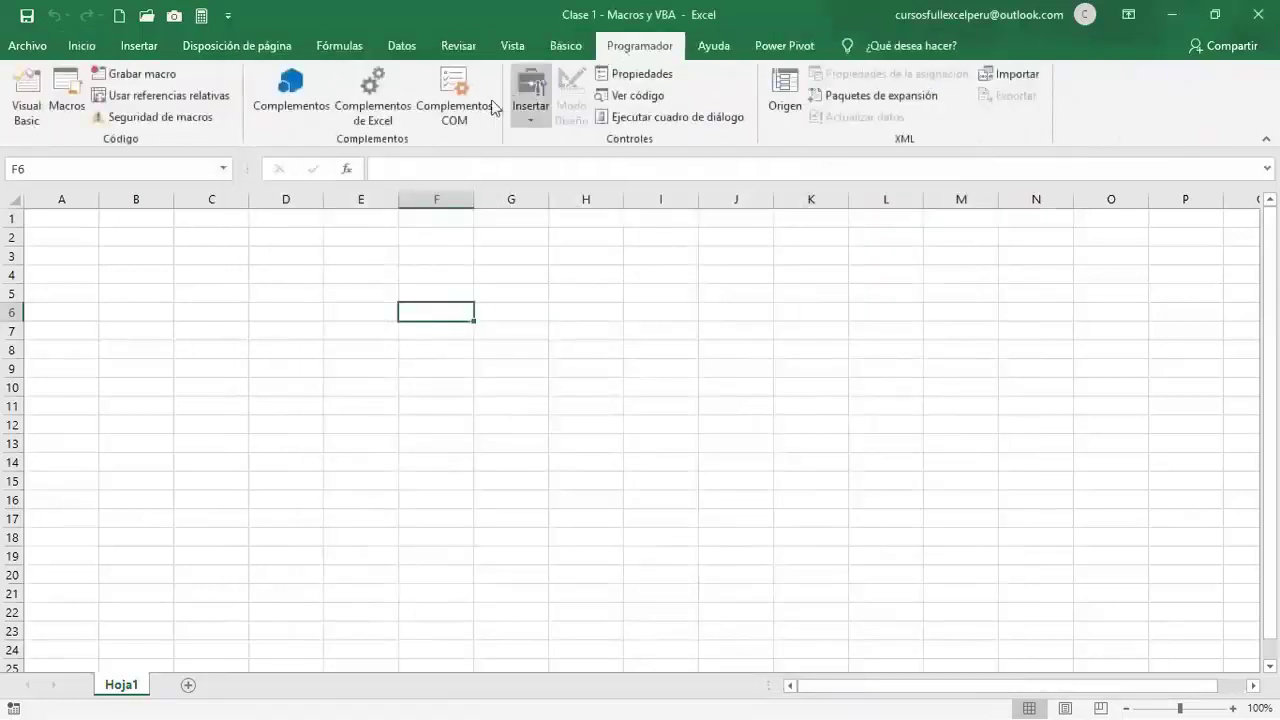
{"action": "left_click", "coordinate": [481, 108]}
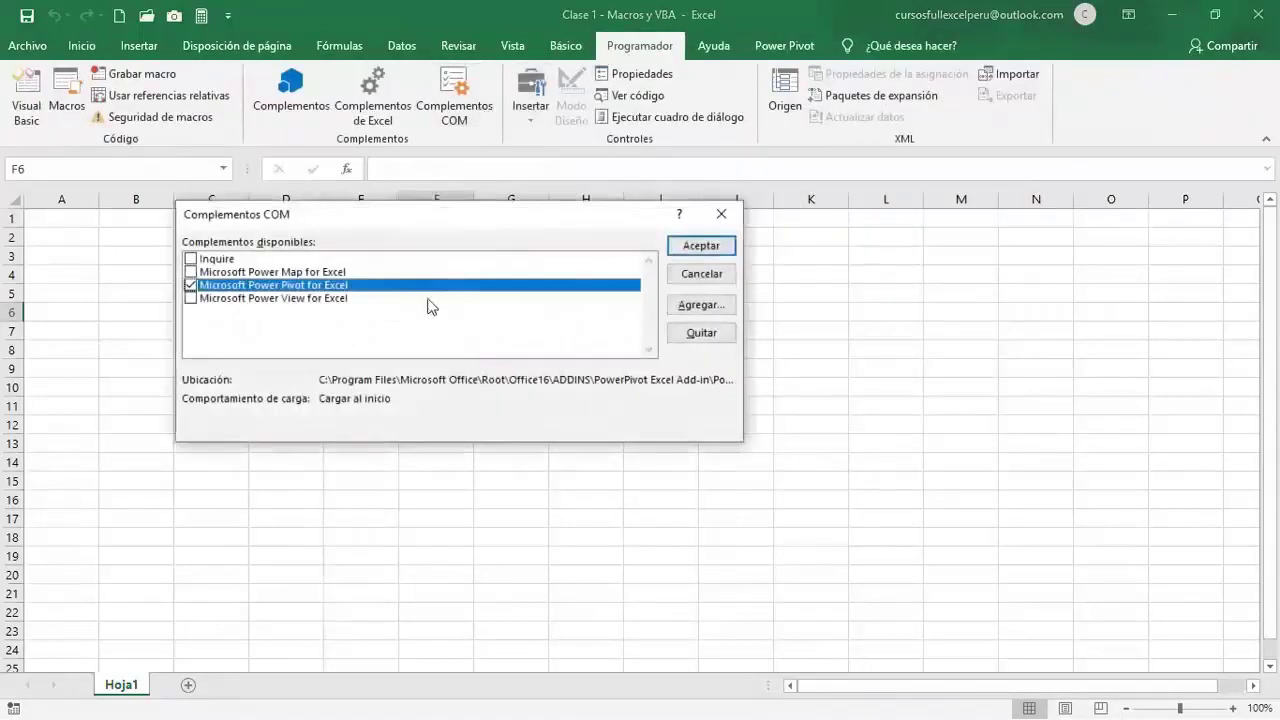
- Uncheck Microsoft Power Pivot for Excel in the COM add-ins and confirm
{"action": "left_click", "coordinate": [681, 246]}
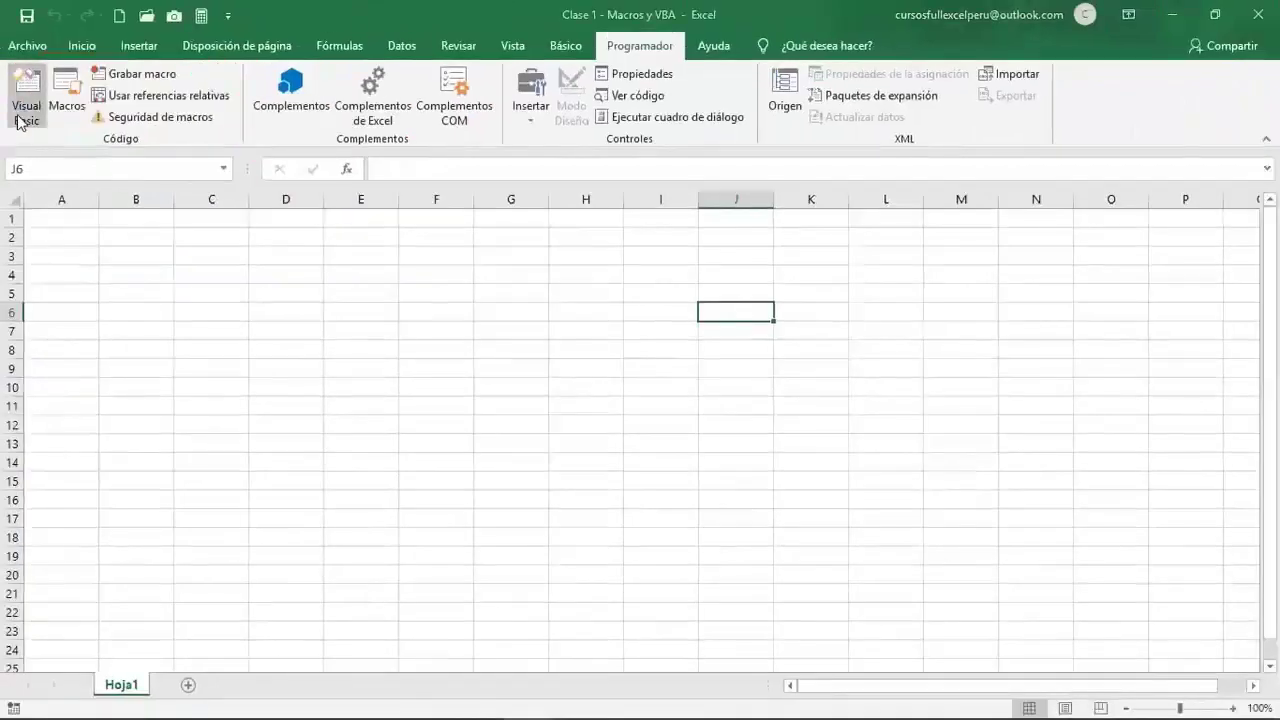
- Launch Visual Basic from the Programador tab for Clase 1 - Macros y VBA.xlsm
{"action": "left_click", "coordinate": [22, 112]}
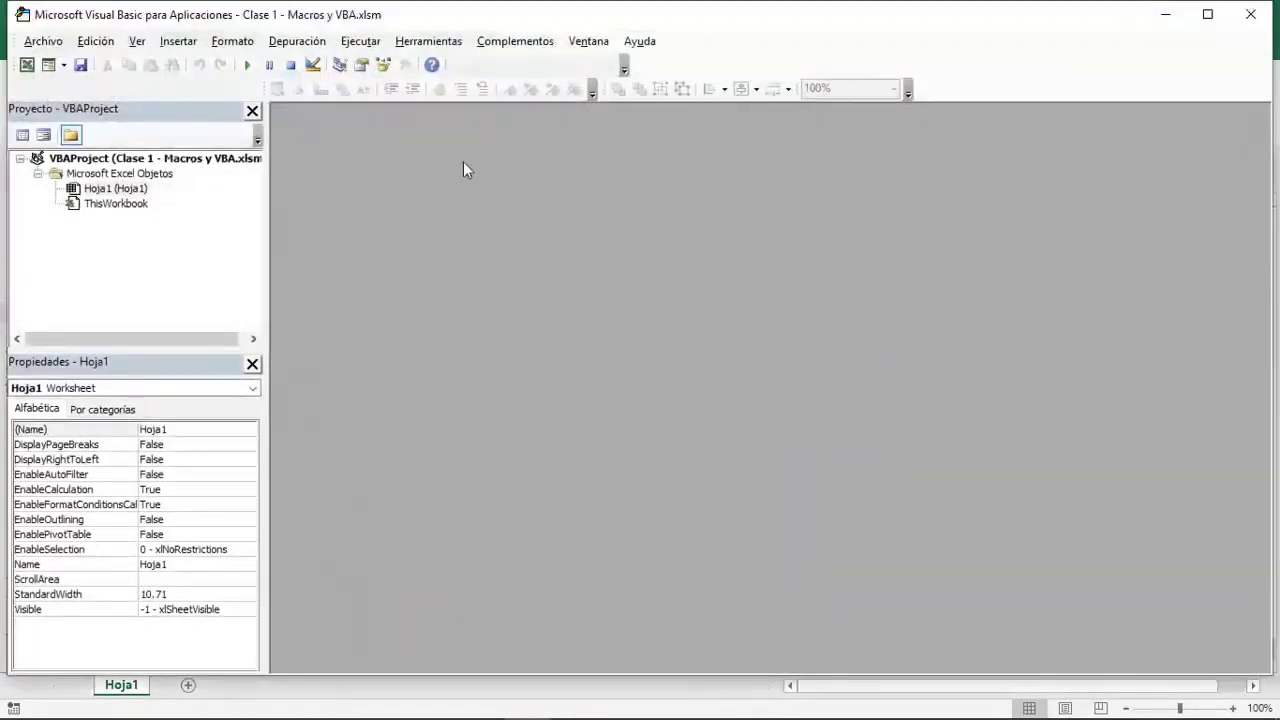
- Hide the Edición and UserForm toolbars, widen the project pane, and close the Properties window
{"action": "right_click", "coordinate": [404, 67]}
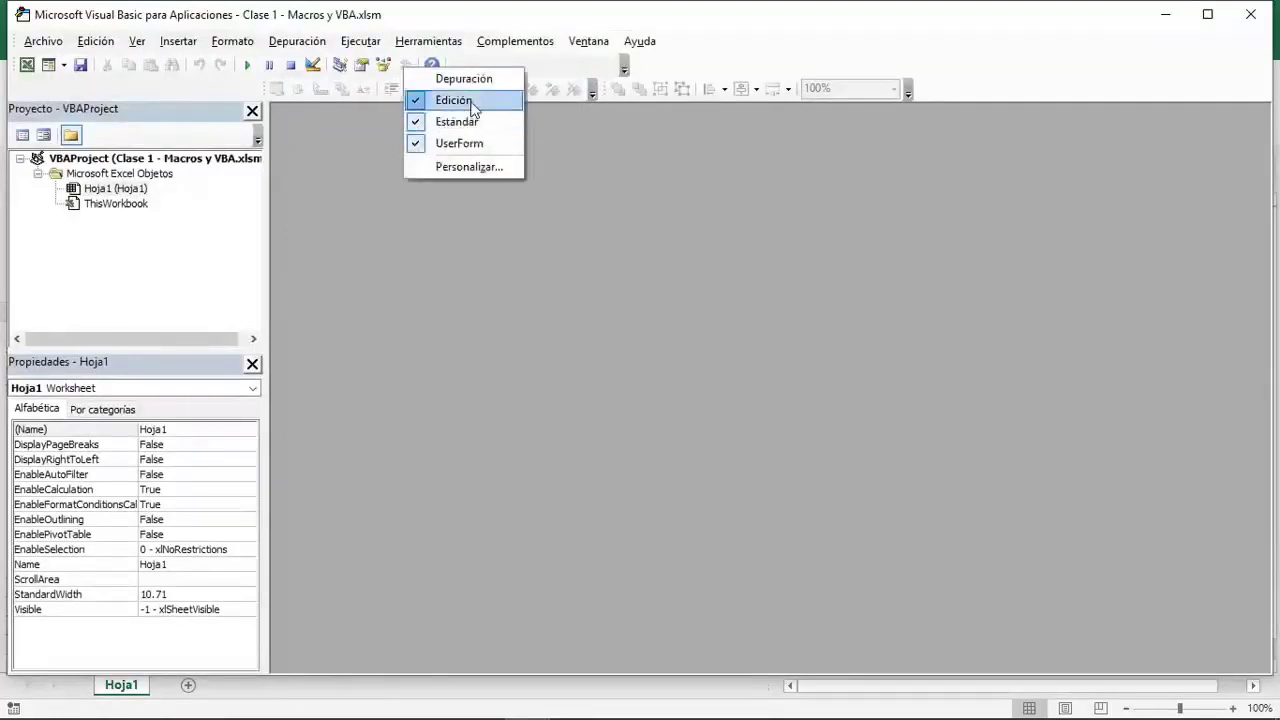
{"action": "left_click", "coordinate": [462, 102]}
{"action": "right_click", "coordinate": [402, 73]}
{"action": "left_click", "coordinate": [448, 149]}
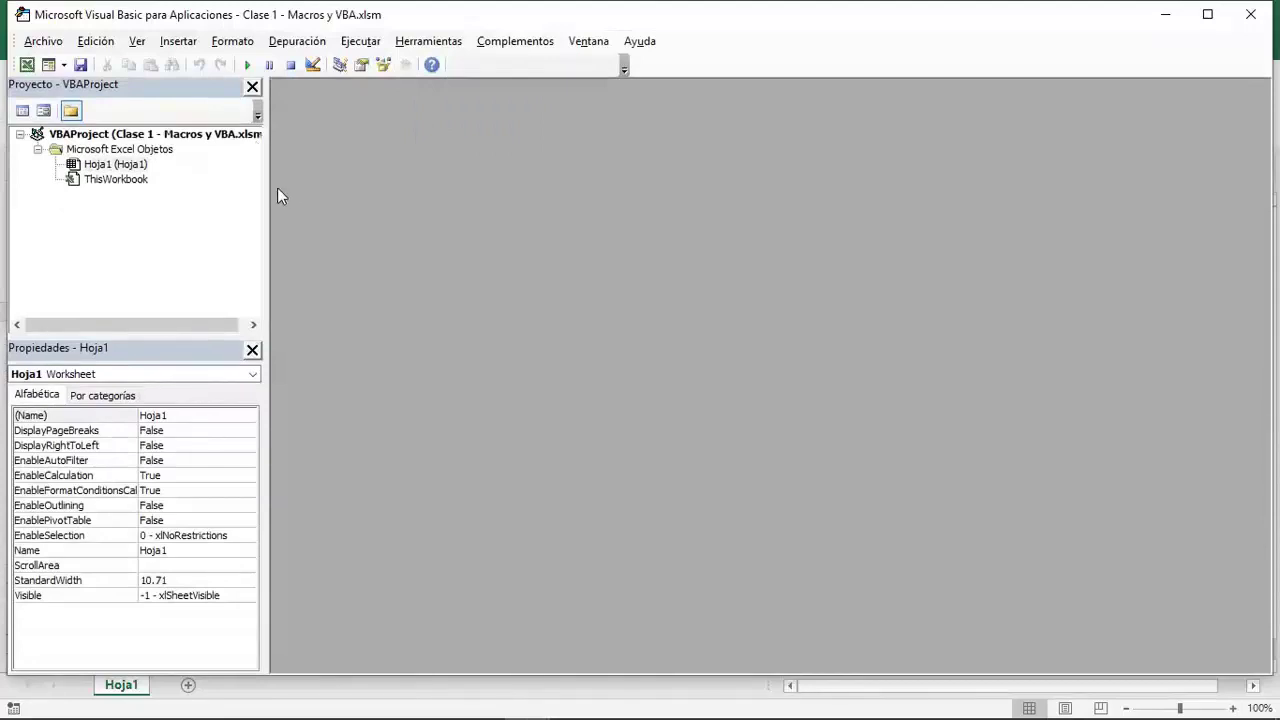
{"action": "left_click_drag", "start_coordinate": [269, 186], "coordinate": [332, 184]}
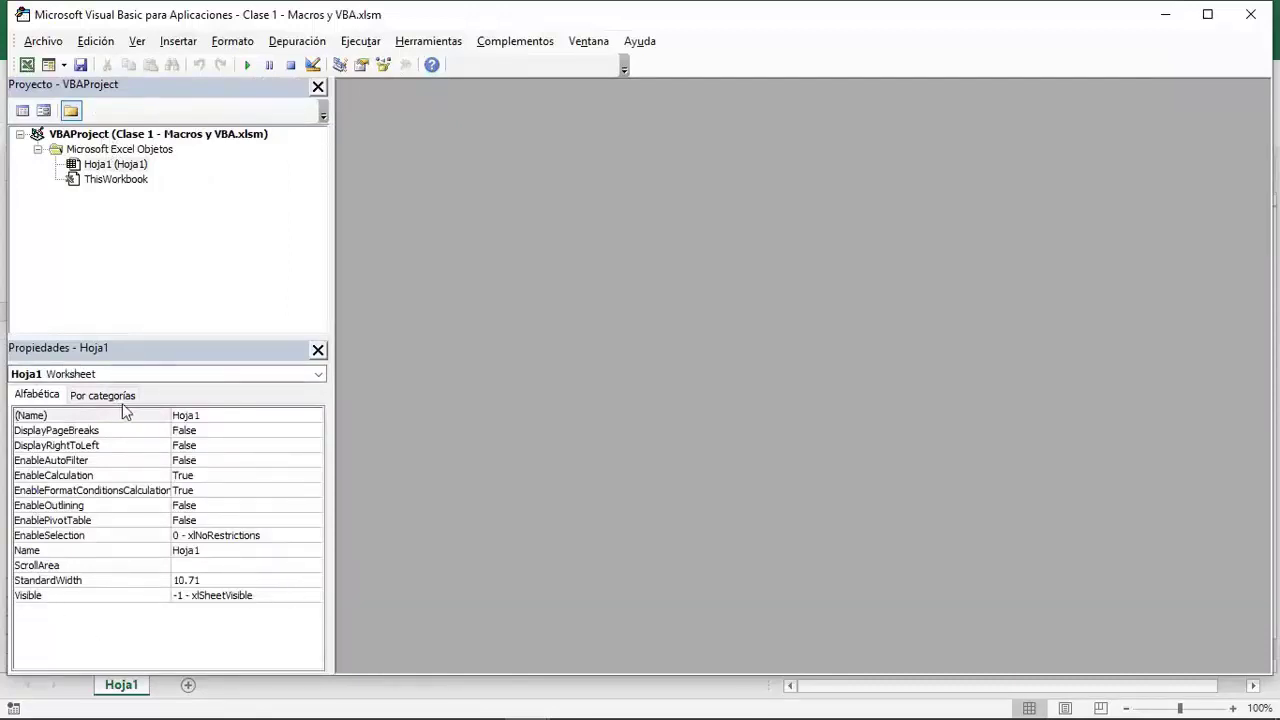
{"action": "left_click", "coordinate": [318, 351]}
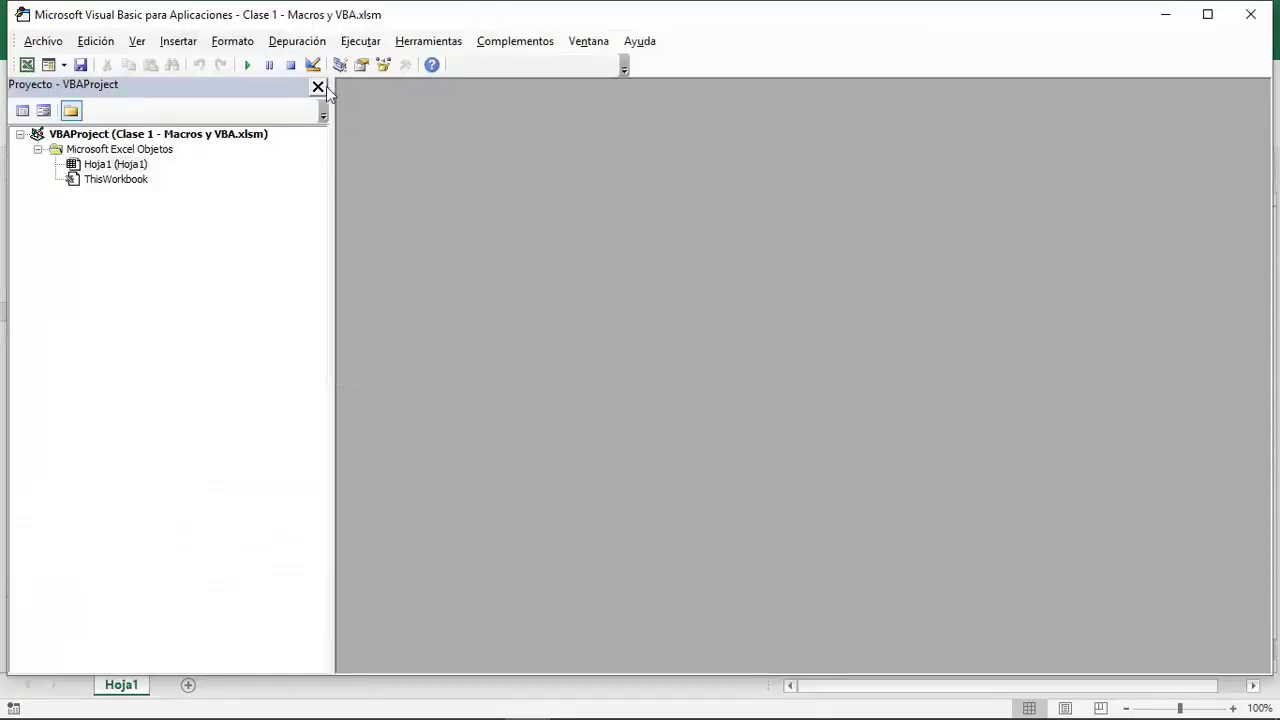
{"action": "left_click", "coordinate": [318, 87]}
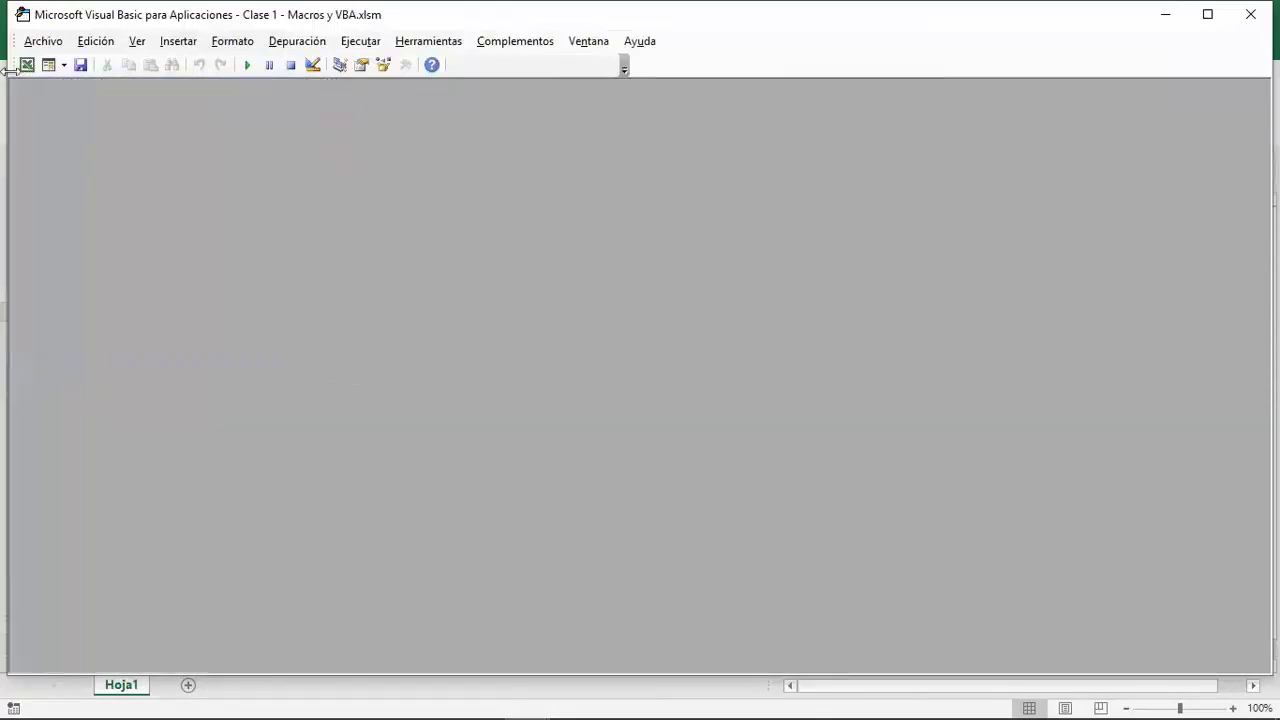
{"action": "left_click_drag", "start_coordinate": [8, 66], "coordinate": [249, 72]}
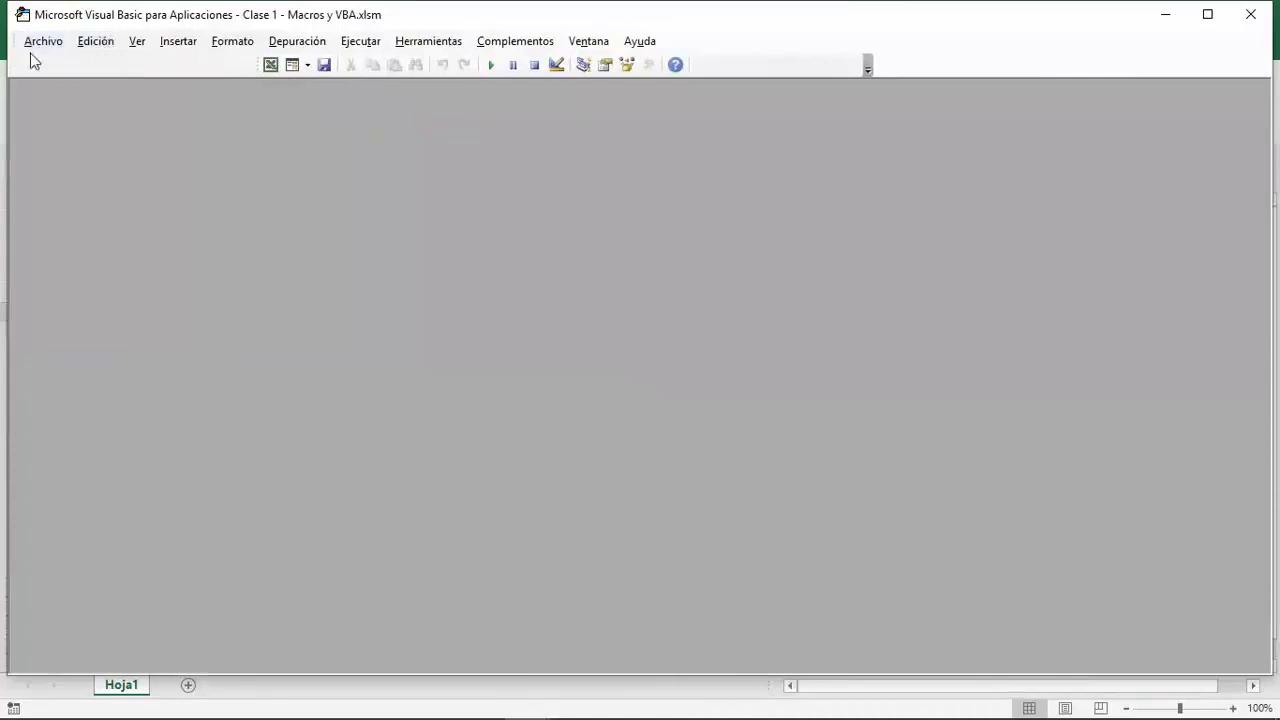
{"action": "left_click", "coordinate": [50, 44]}
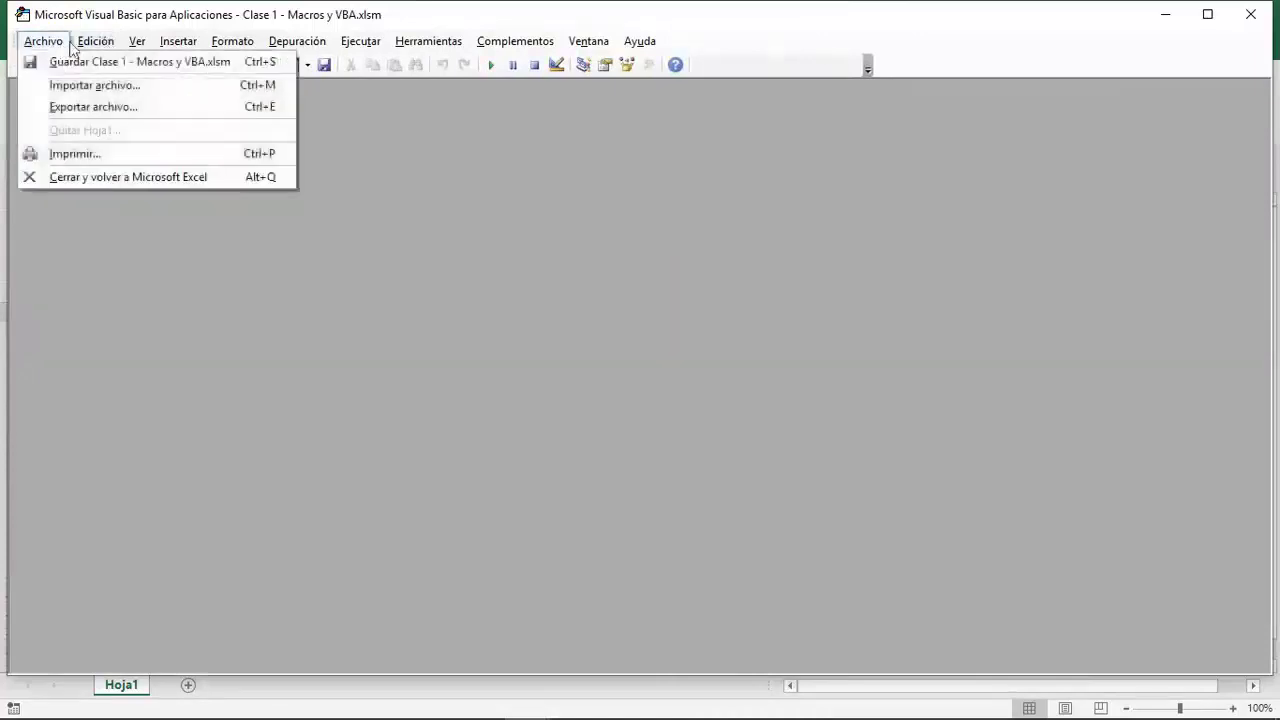
{"action": "mouse_move", "coordinate": [176, 46]}
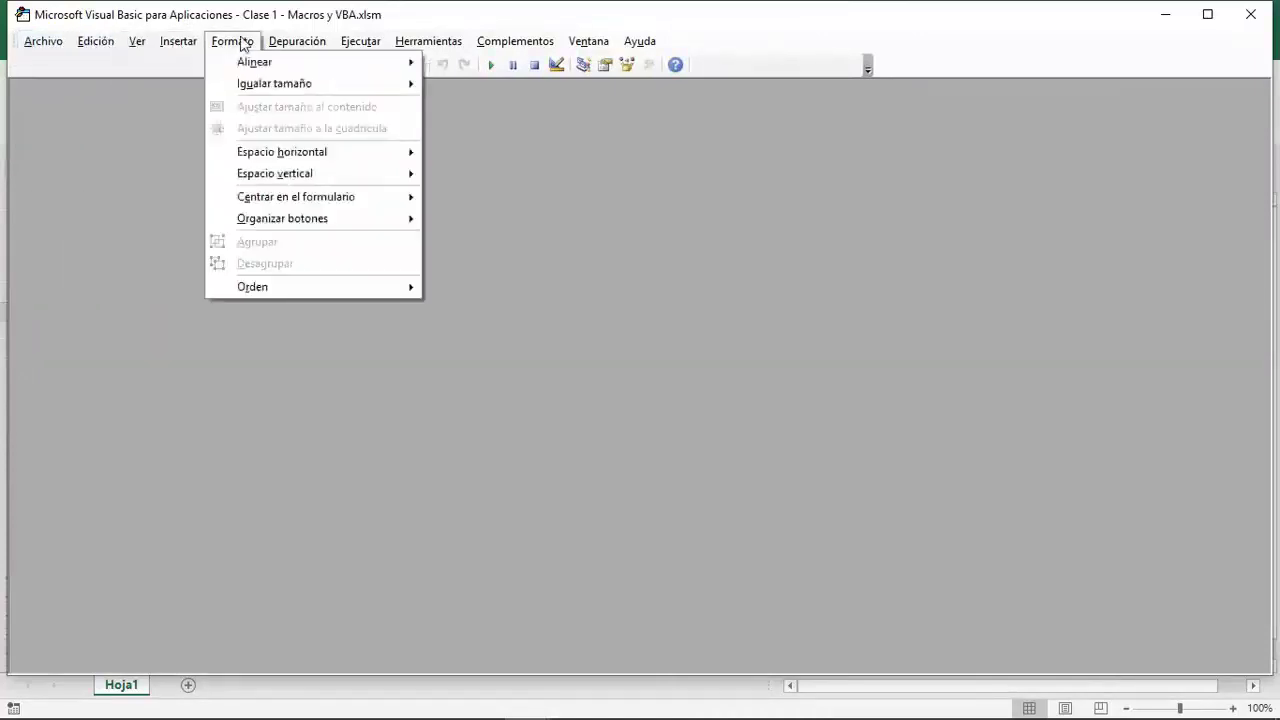
{"action": "mouse_move", "coordinate": [349, 48]}
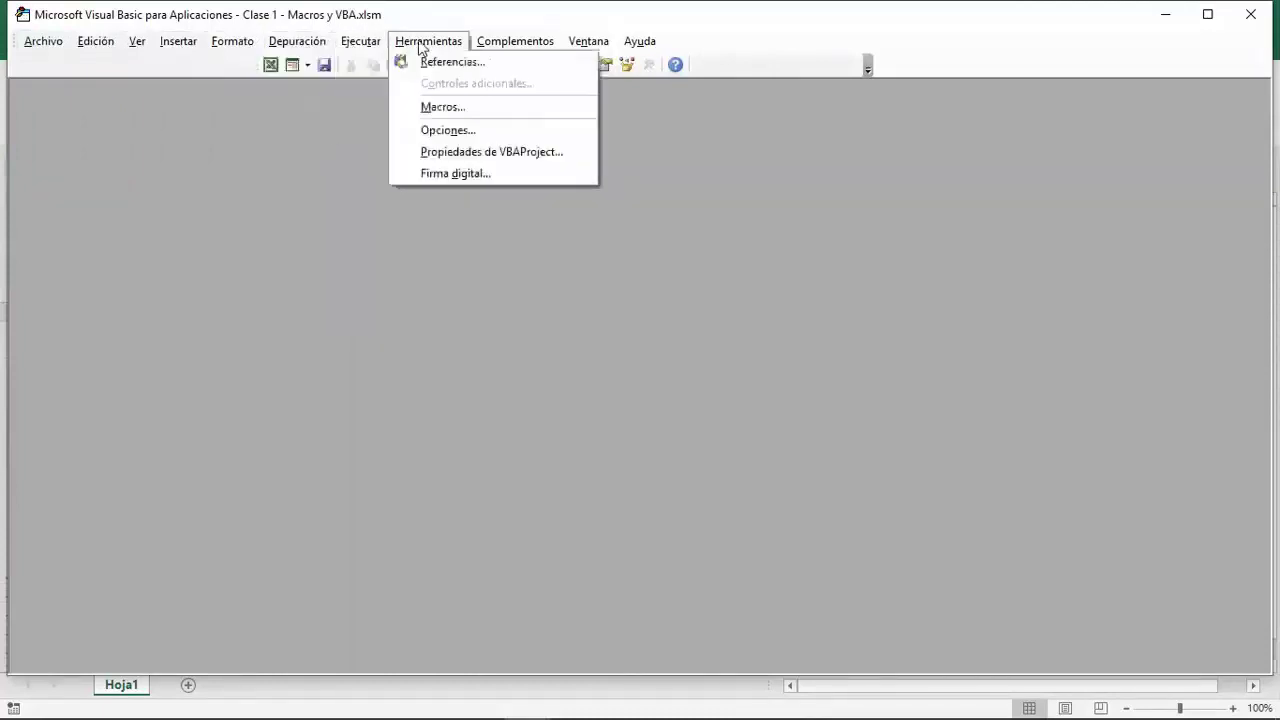
{"action": "mouse_move", "coordinate": [632, 50]}
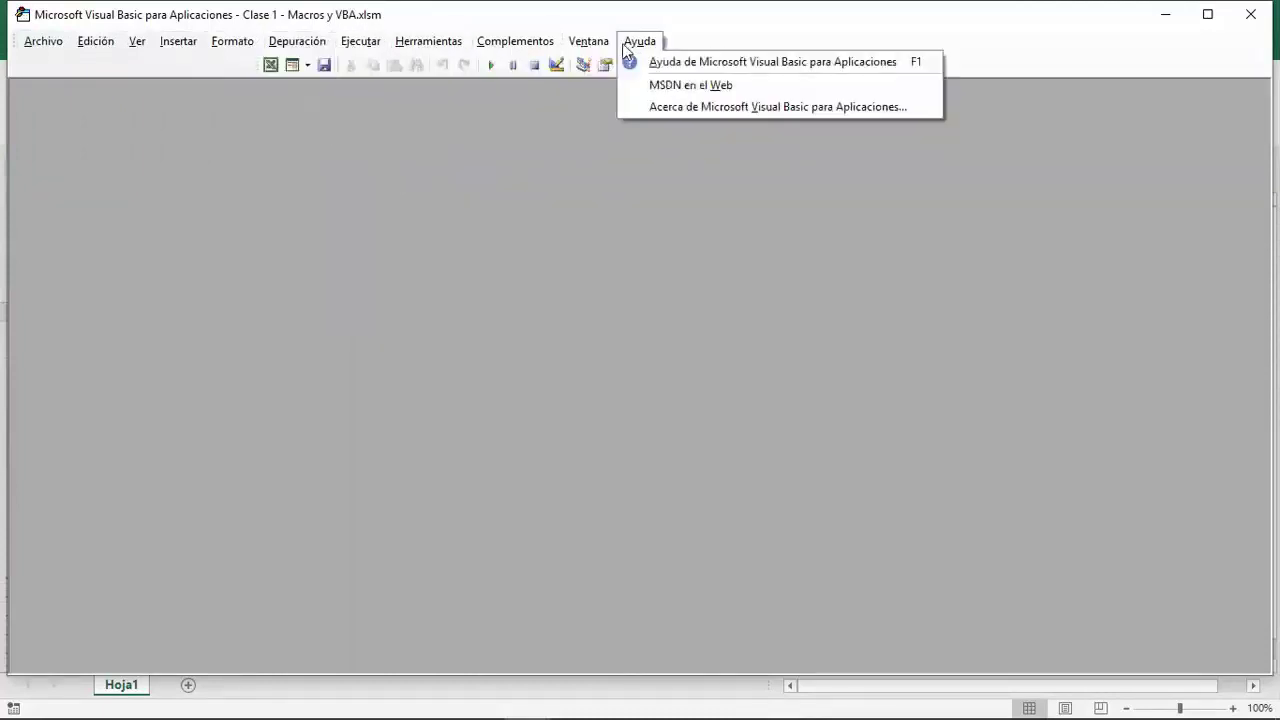
{"action": "mouse_move", "coordinate": [515, 41]}
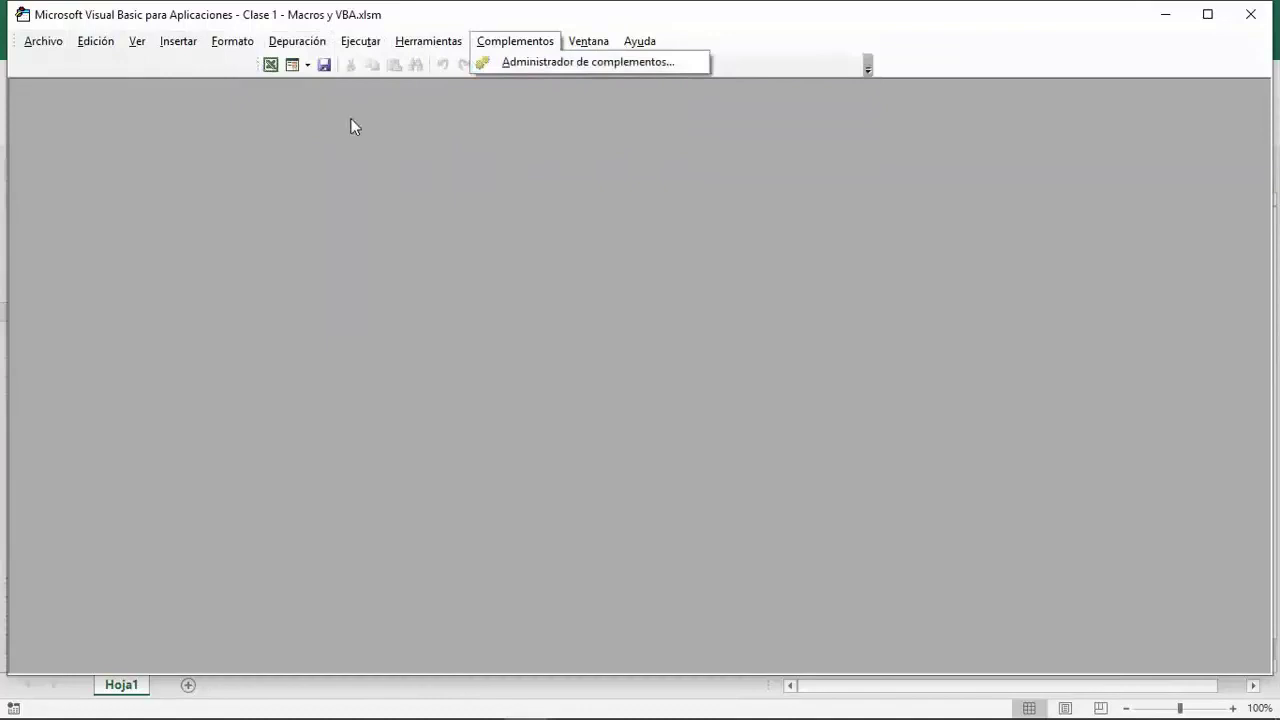
{"action": "left_click", "coordinate": [352, 125]}
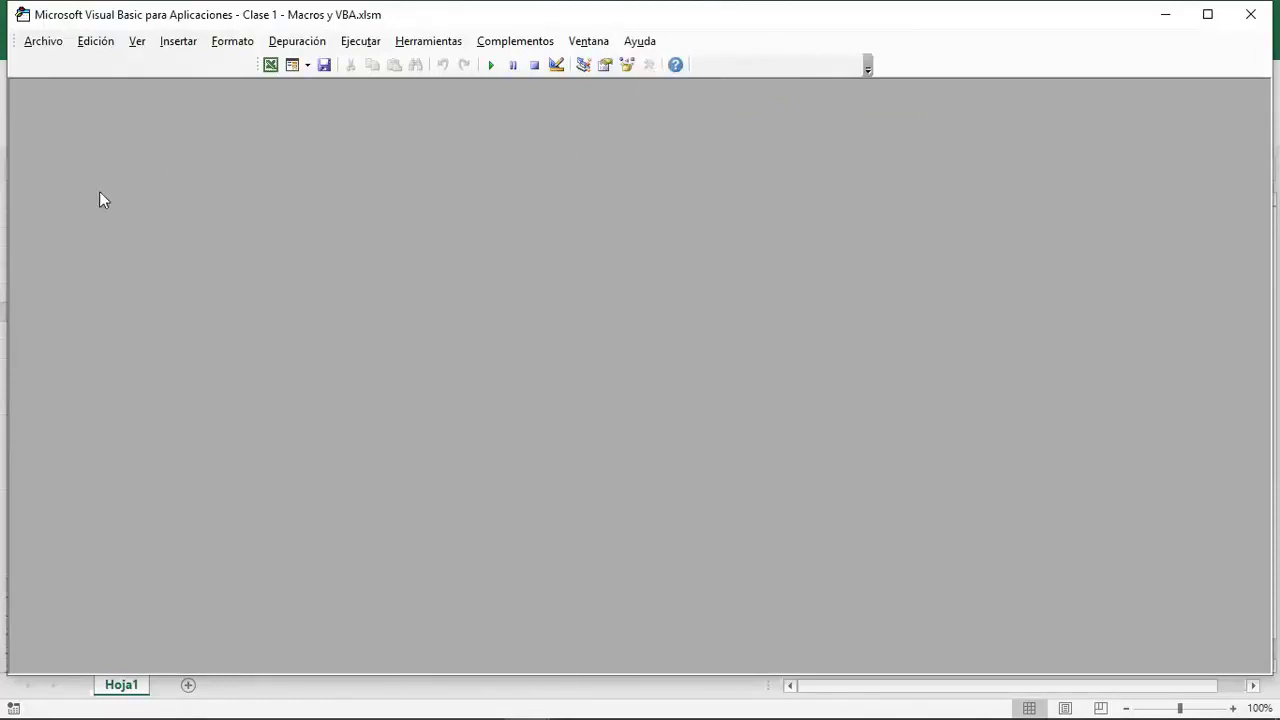
- Show the project explorer with Microsoft Excel Objetos expanded to Hoja1 and ThisWorkbook, panel narrowed
{"action": "left_click", "coordinate": [585, 70]}
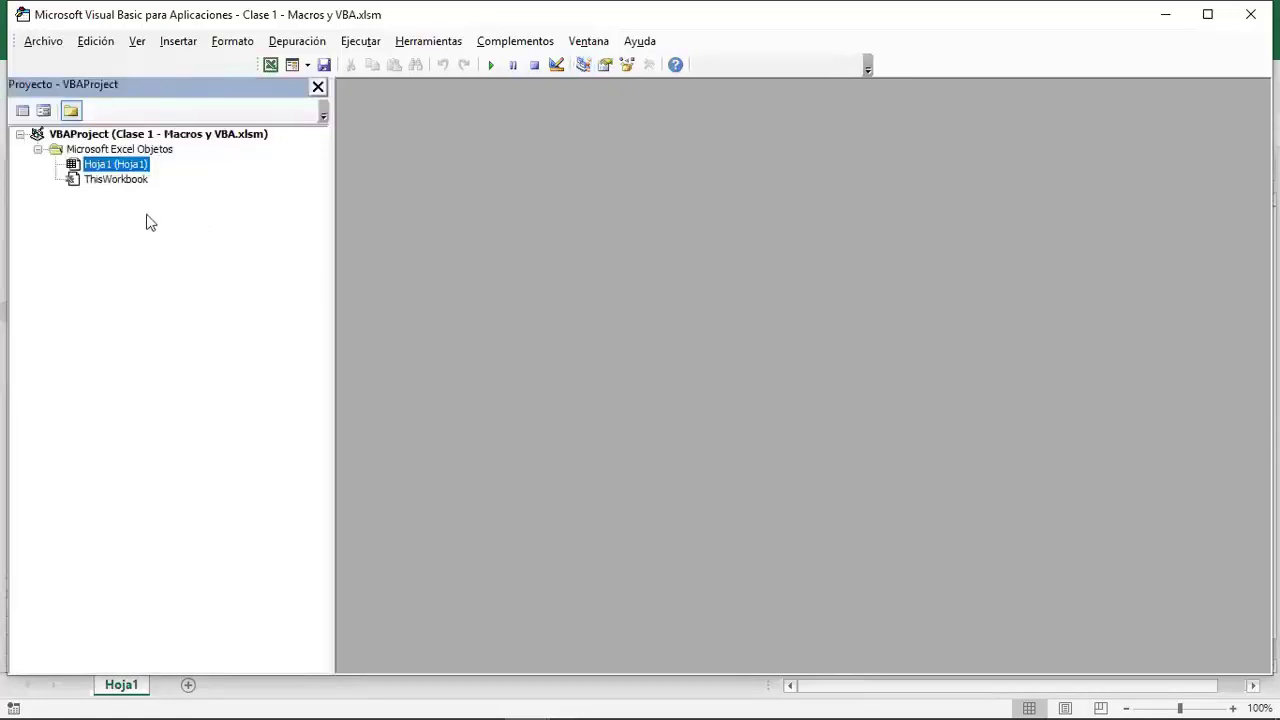
{"action": "left_click", "coordinate": [38, 151]}
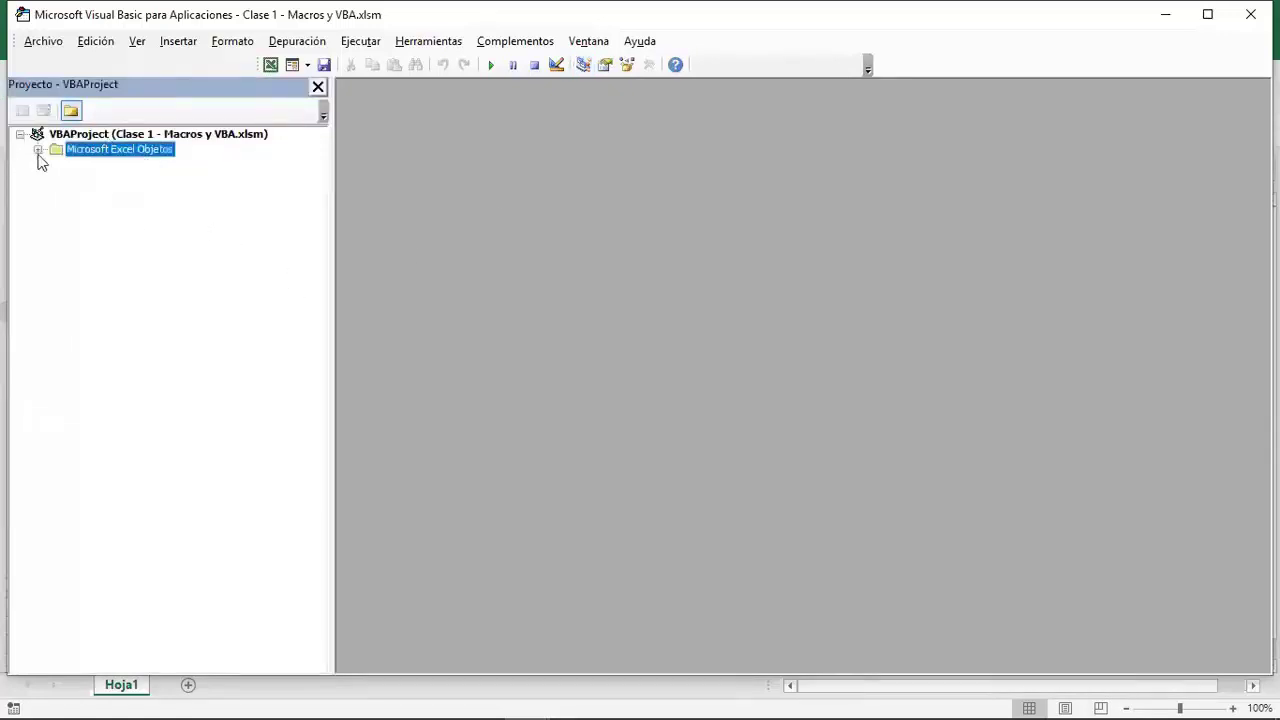
{"action": "left_click", "coordinate": [74, 137]}
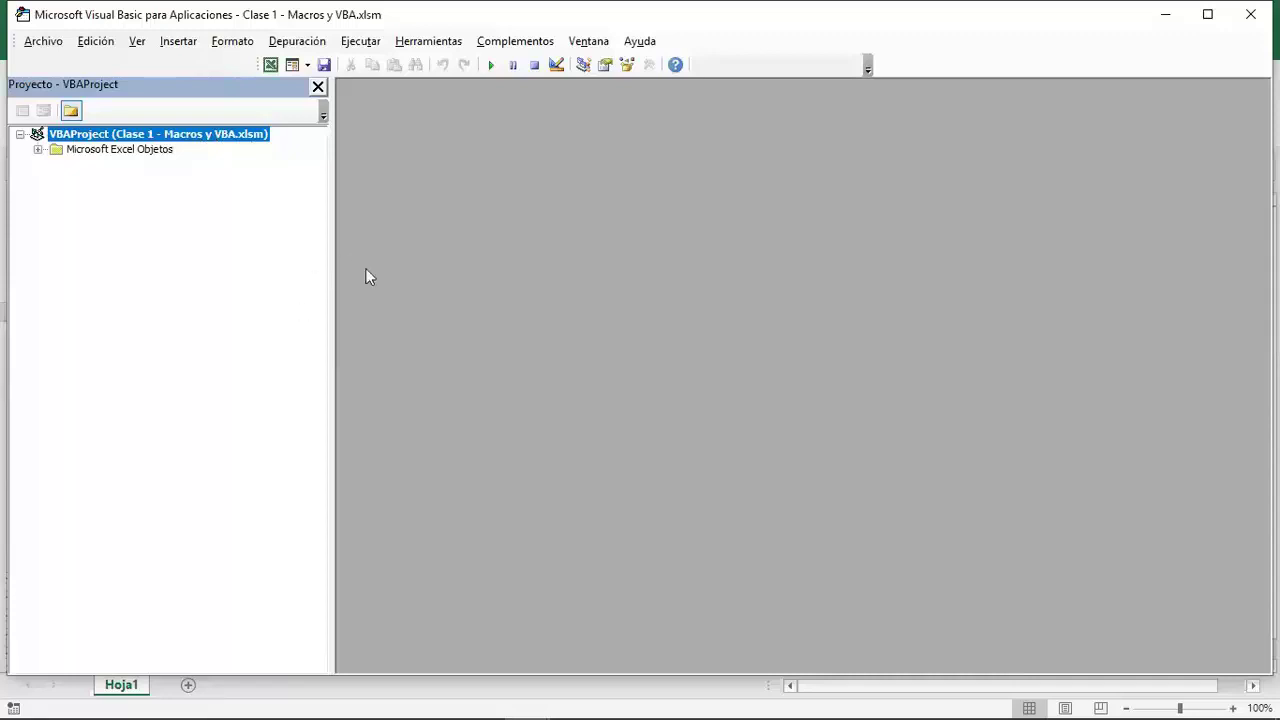
{"action": "left_click", "coordinate": [92, 152]}
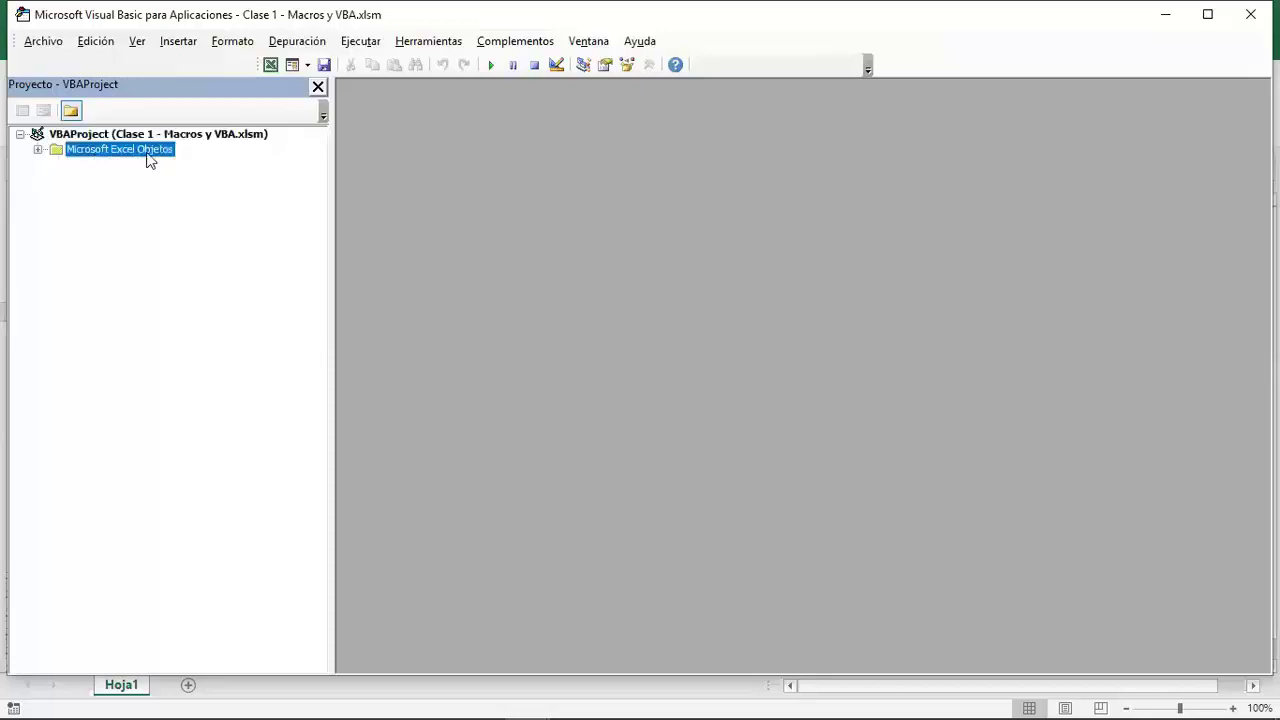
{"action": "left_click", "coordinate": [37, 150]}
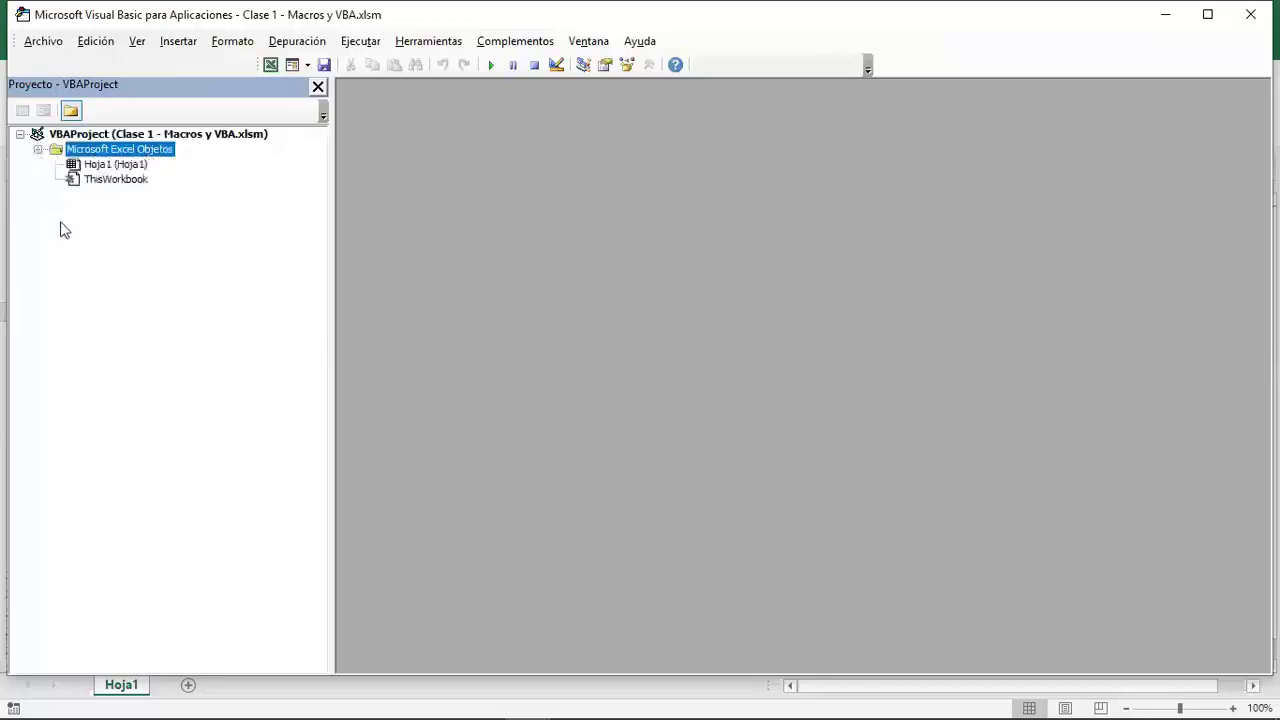
{"action": "left_click", "coordinate": [136, 182]}
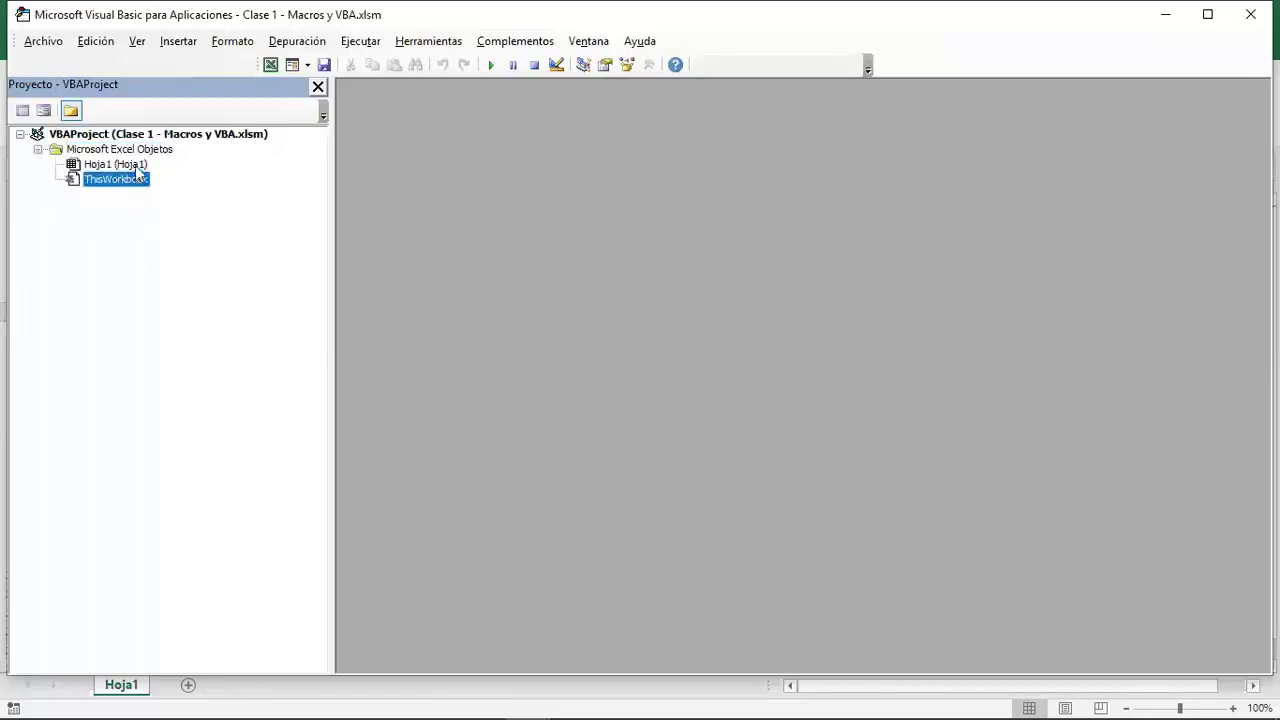
{"action": "left_click", "coordinate": [137, 166]}
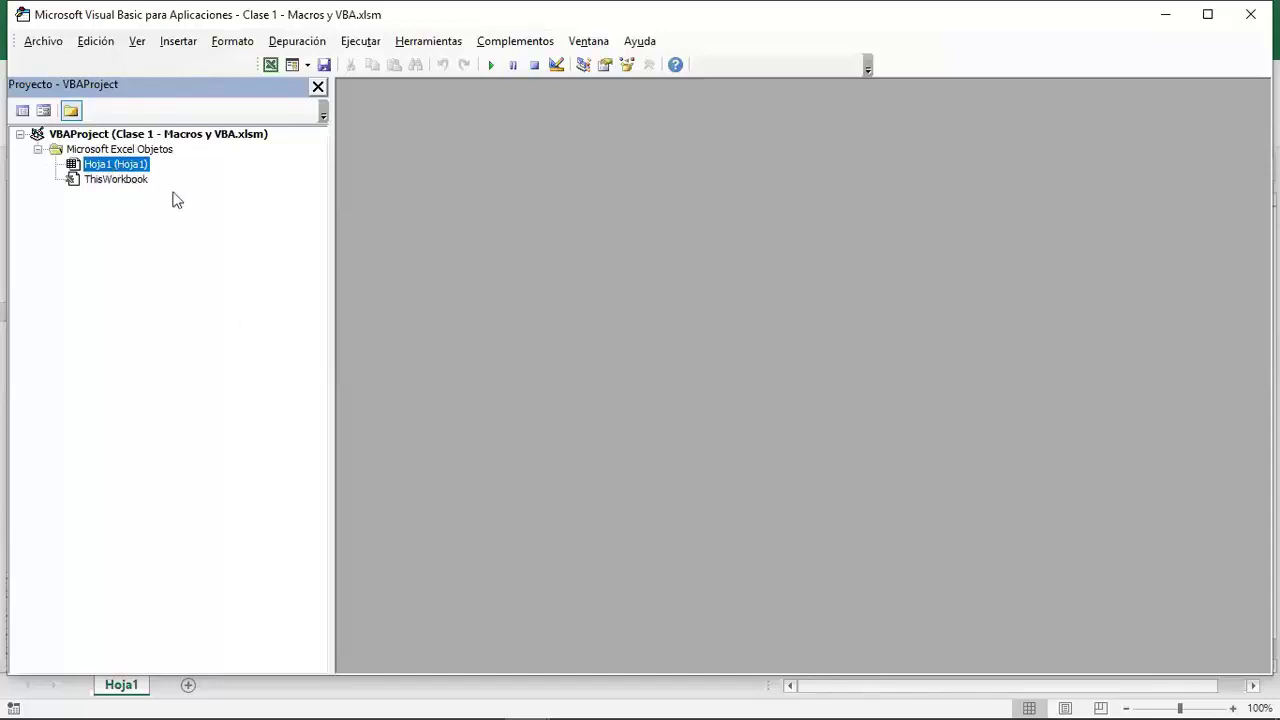
{"action": "left_click", "coordinate": [131, 185]}
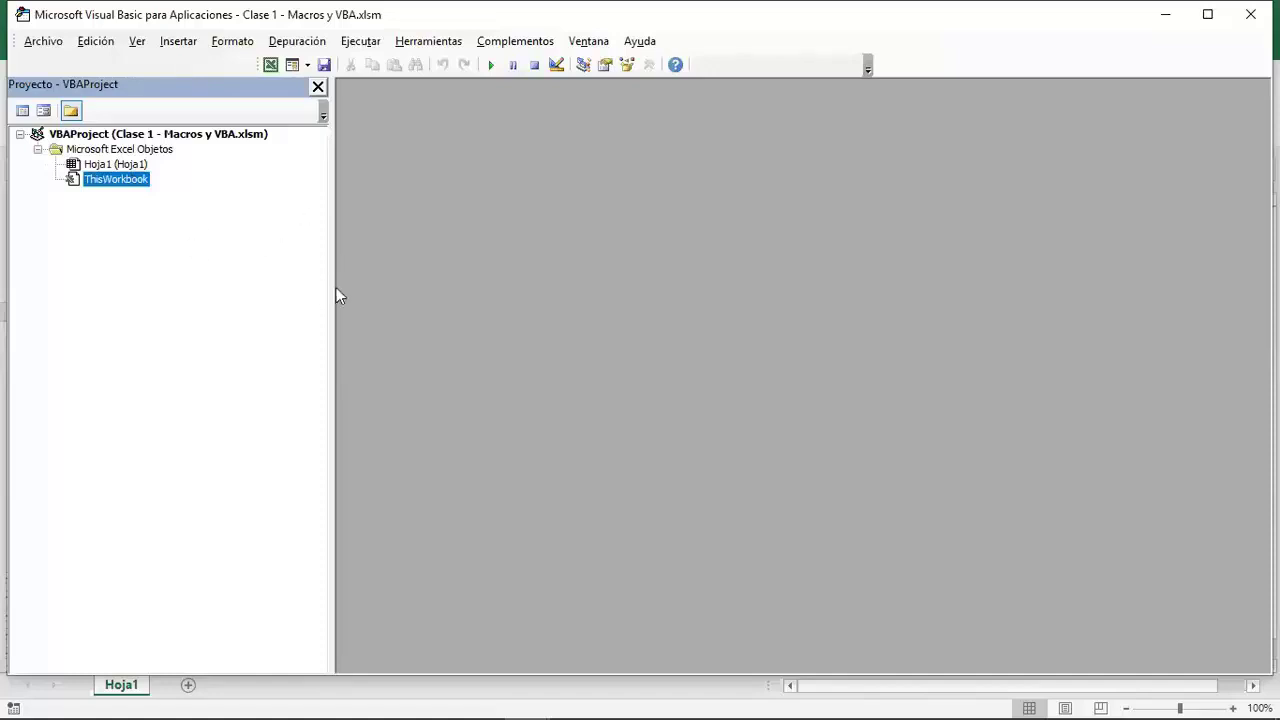
{"action": "left_click_drag", "start_coordinate": [330, 286], "coordinate": [302, 282]}
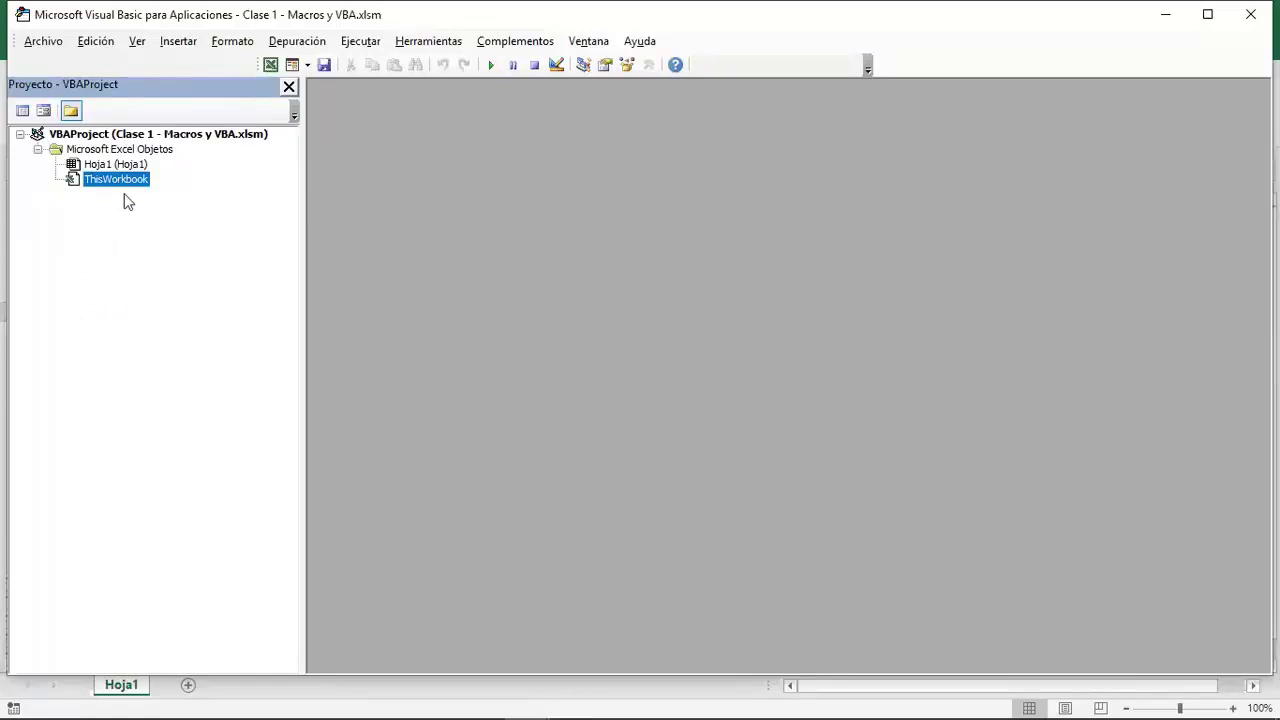
- Insert Módulo1 and set the code editor font size to 24 in Formato del editor
{"action": "left_click", "coordinate": [191, 47]}
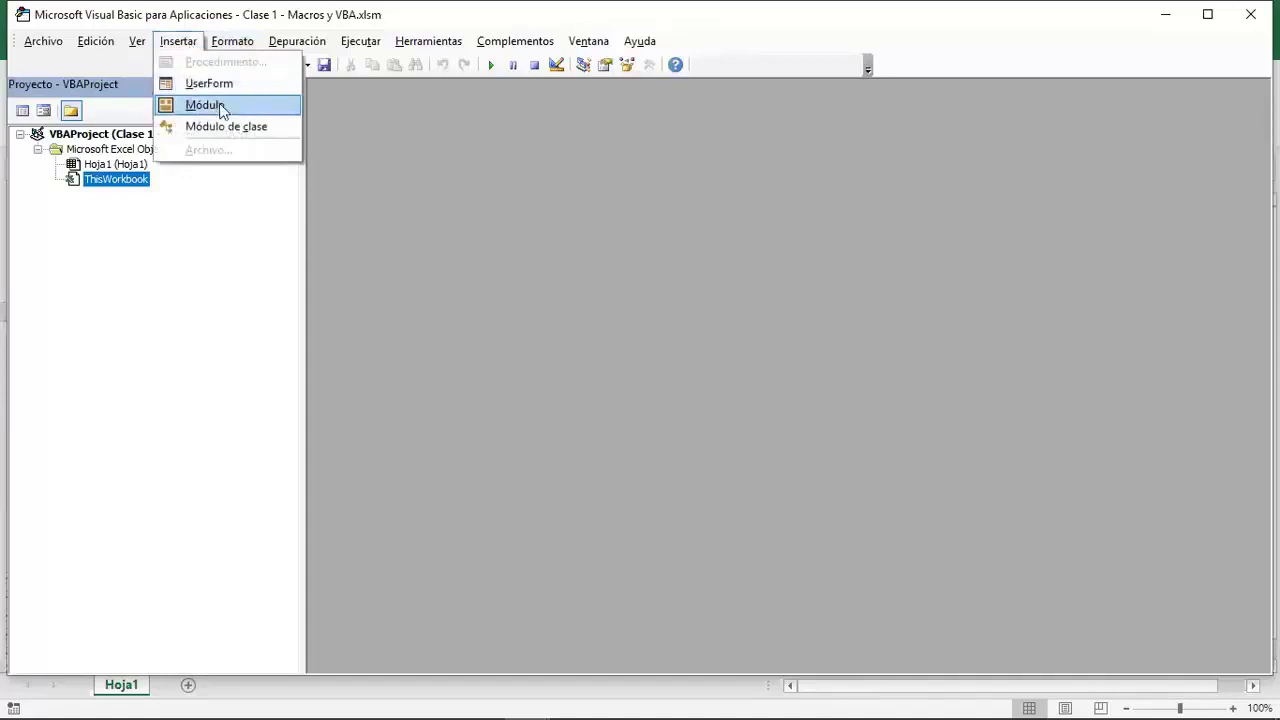
{"action": "left_click", "coordinate": [222, 110]}
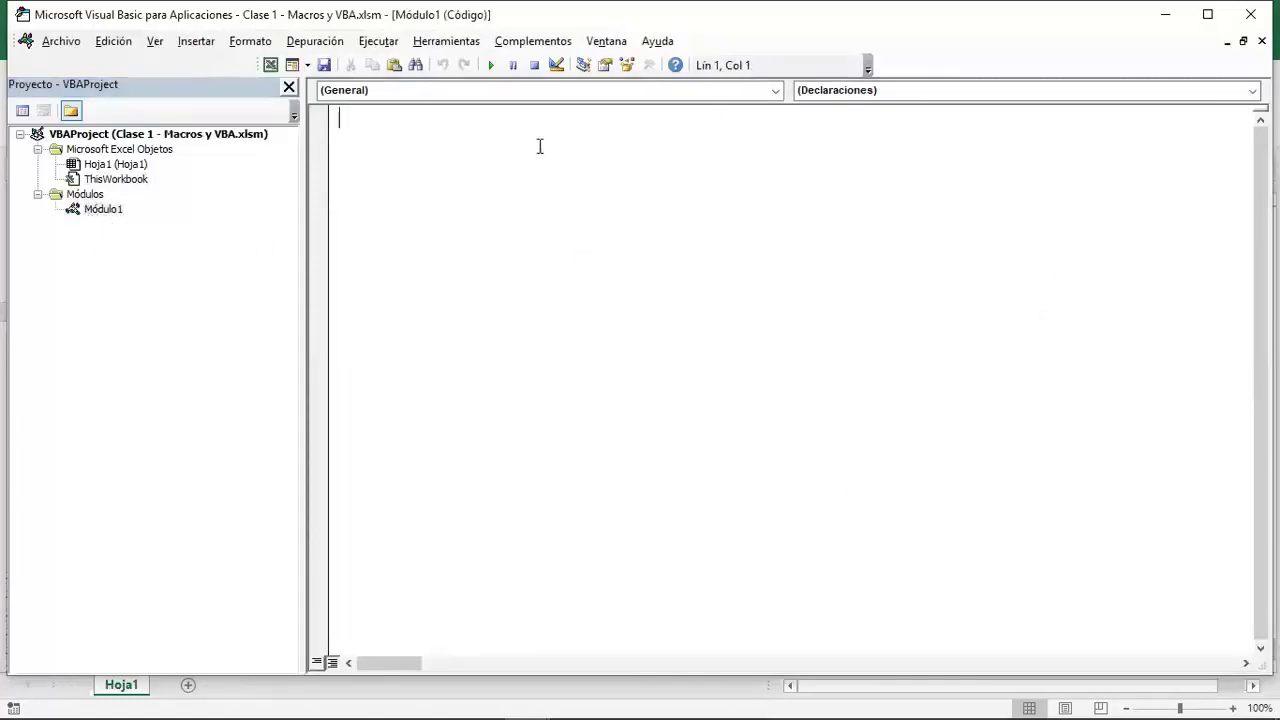
{"action": "left_click", "coordinate": [446, 41]}
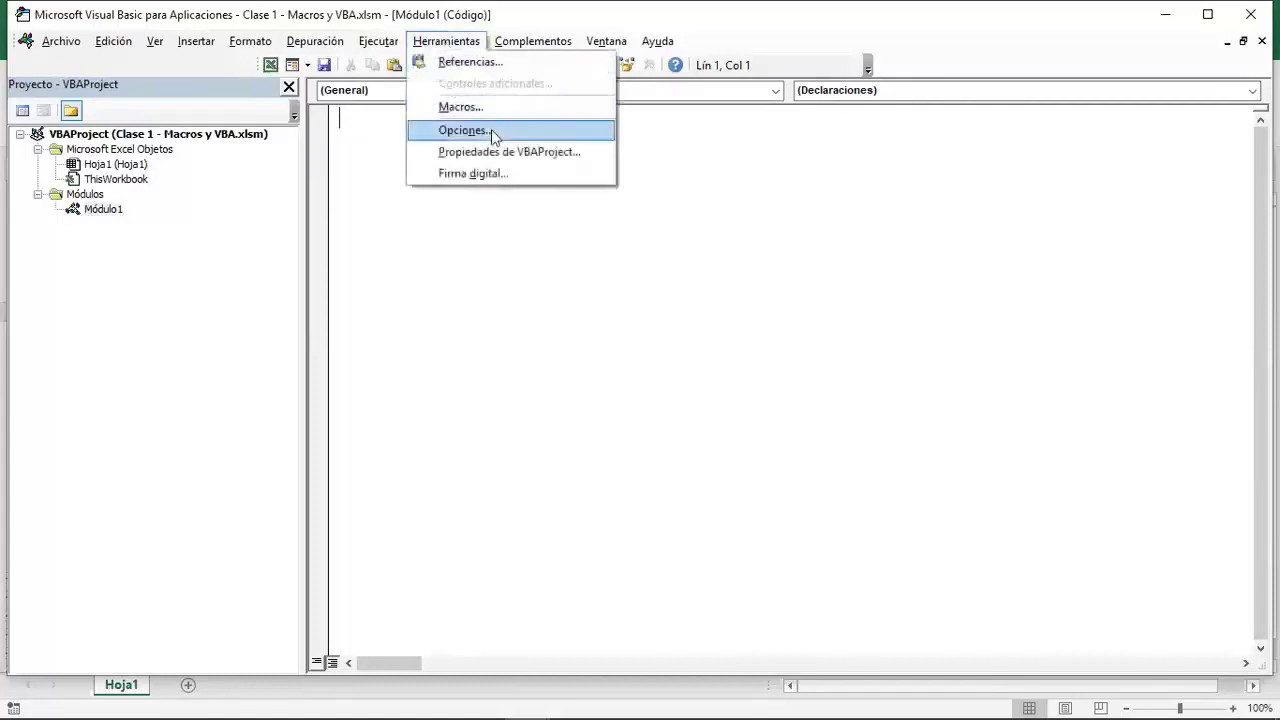
{"action": "left_click", "coordinate": [492, 135]}
{"action": "left_click", "coordinate": [546, 172]}
{"action": "left_click", "coordinate": [737, 260]}
{"action": "left_click", "coordinate": [735, 315]}
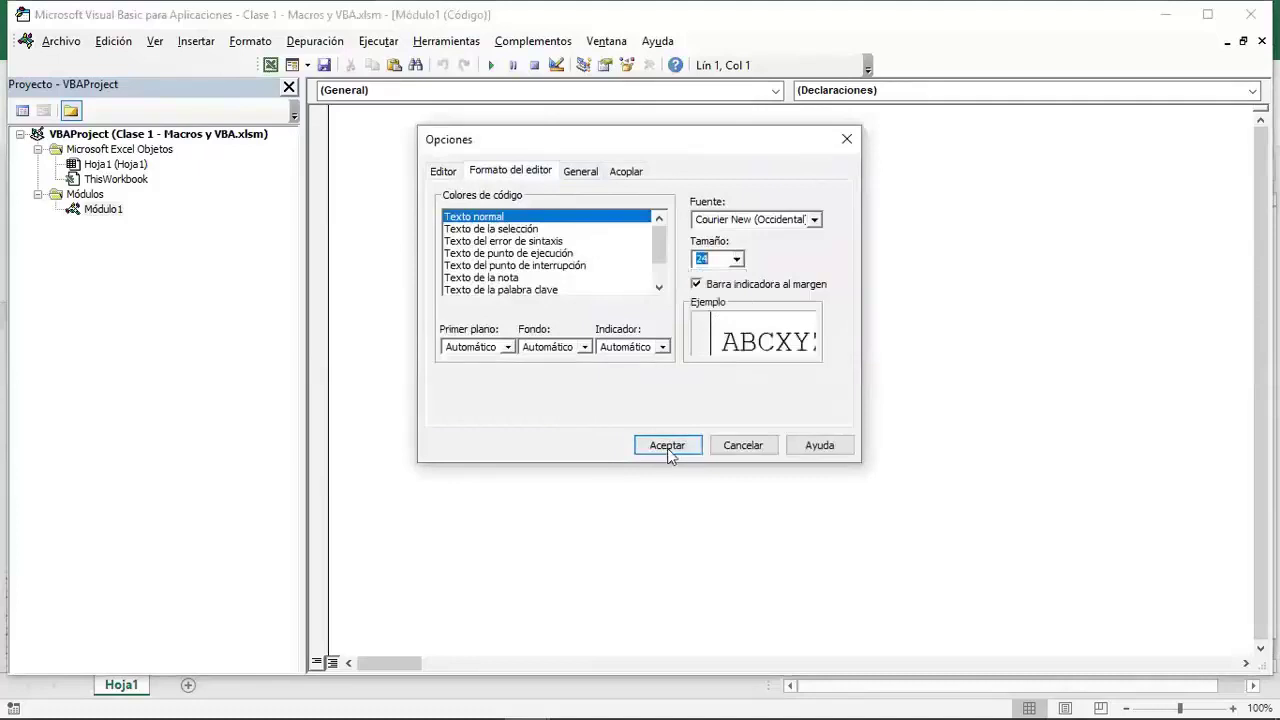
{"action": "left_click", "coordinate": [667, 448]}
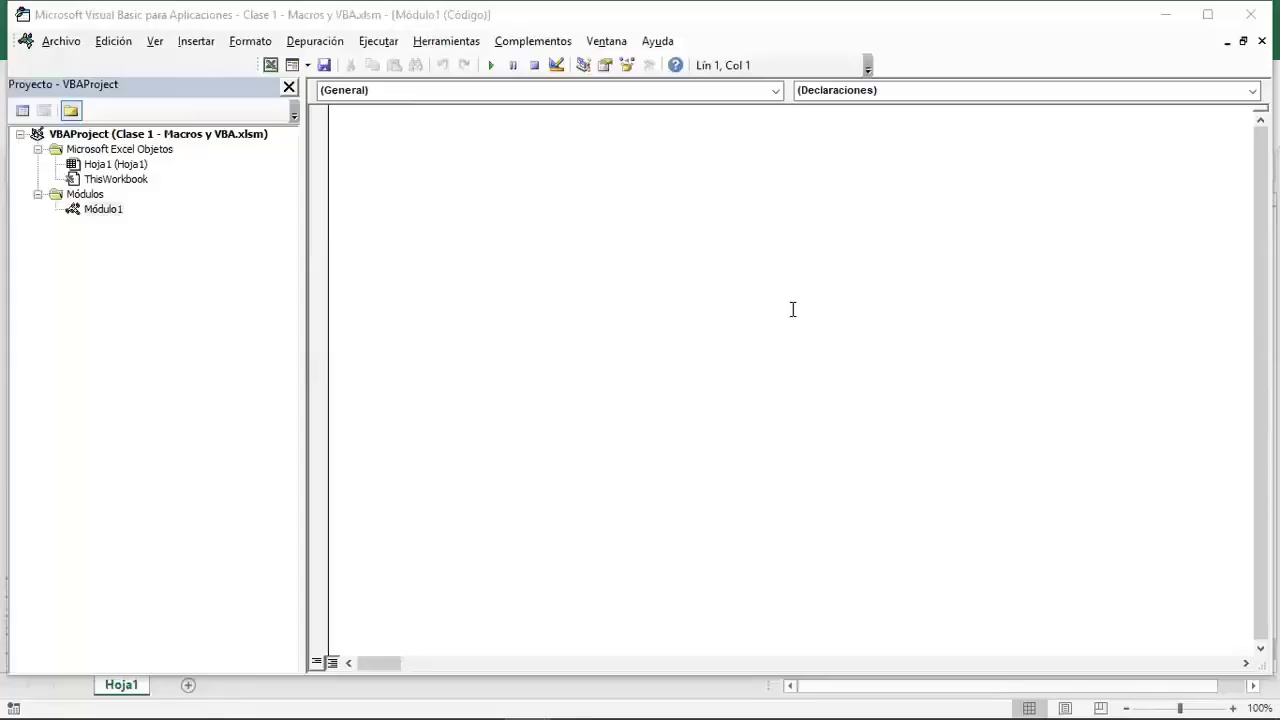
{"action": "left_click", "coordinate": [380, 118]}
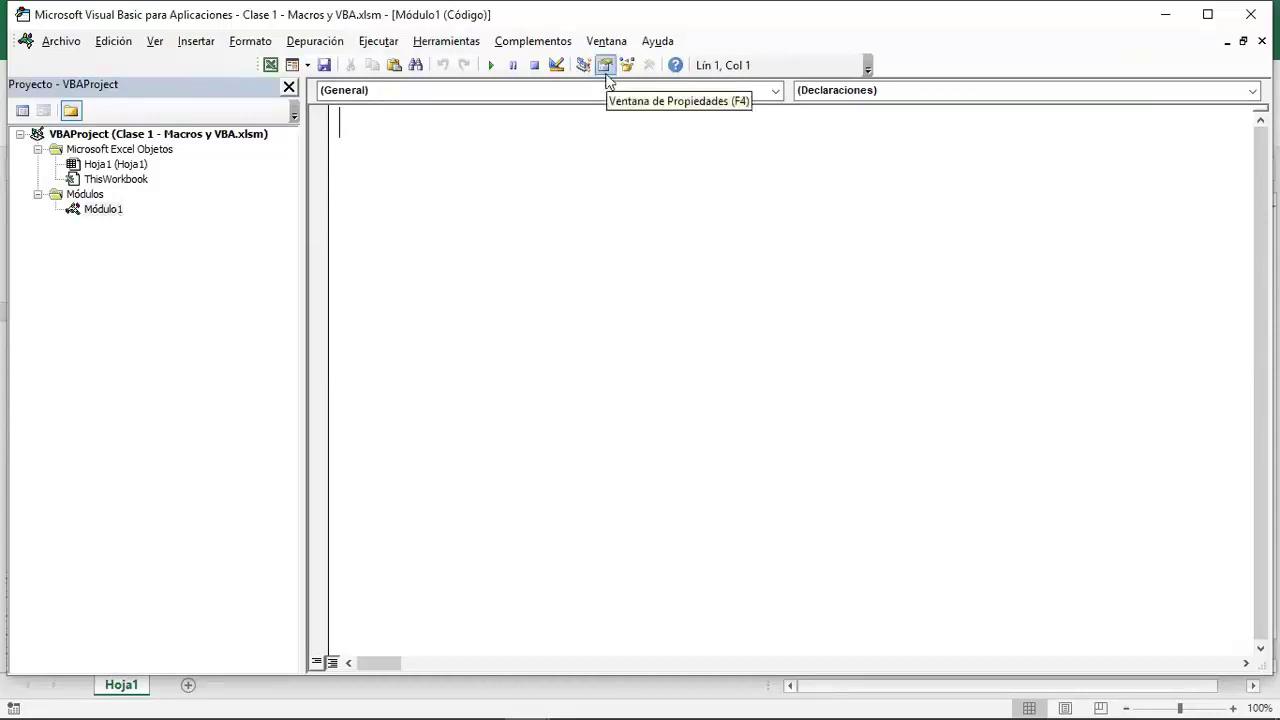
- Show the Properties window and rename Módulo1 to Seleccion1
{"action": "left_click", "coordinate": [606, 73]}
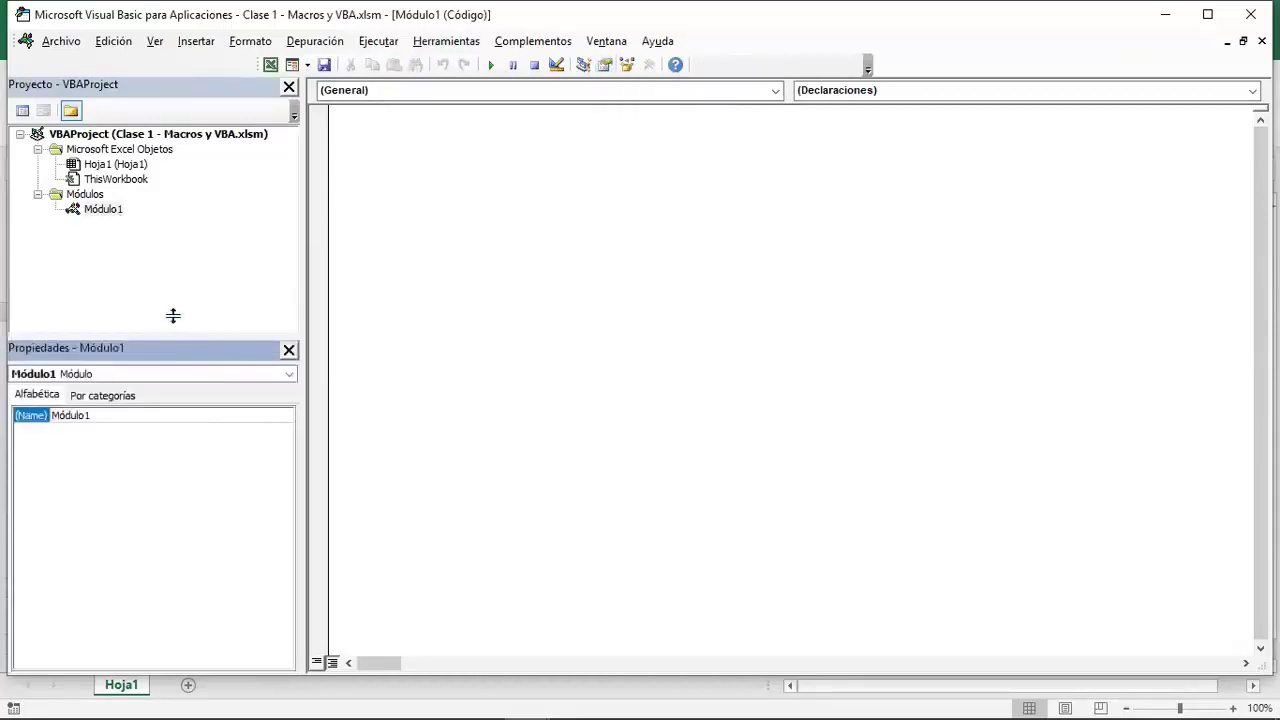
{"action": "left_click_drag", "start_coordinate": [173, 316], "coordinate": [174, 262]}
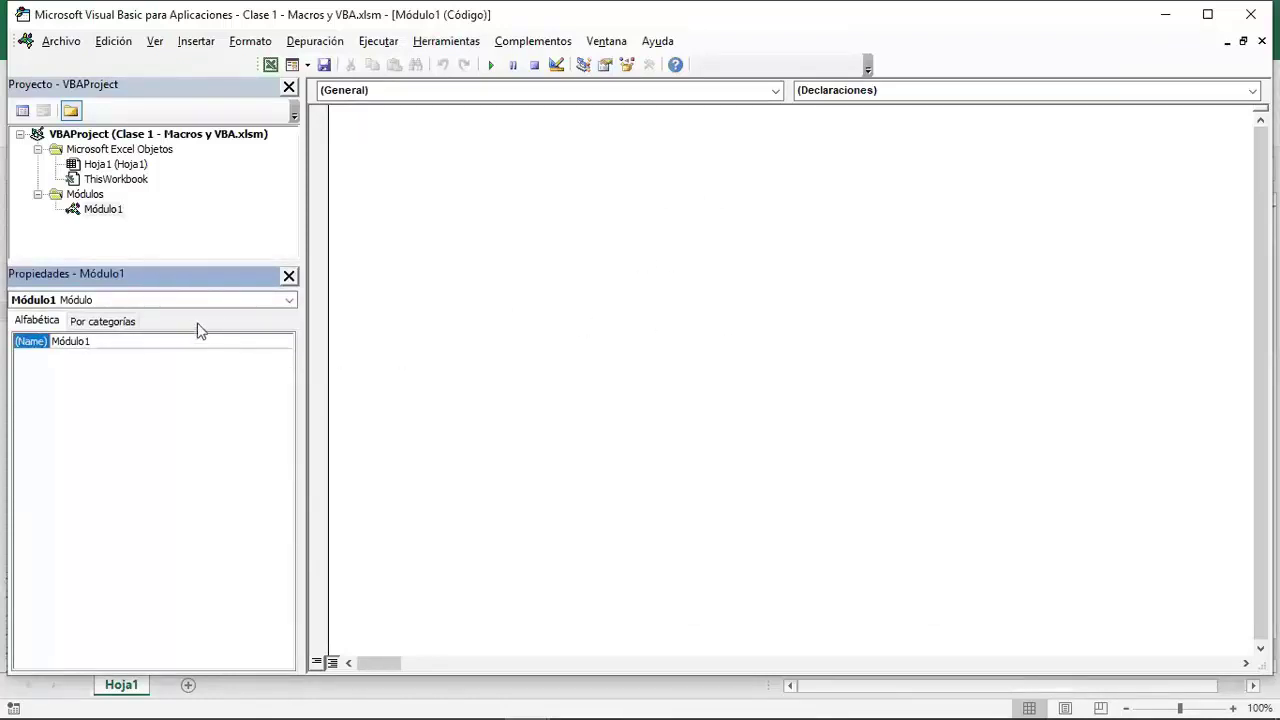
{"action": "left_click", "coordinate": [103, 210]}
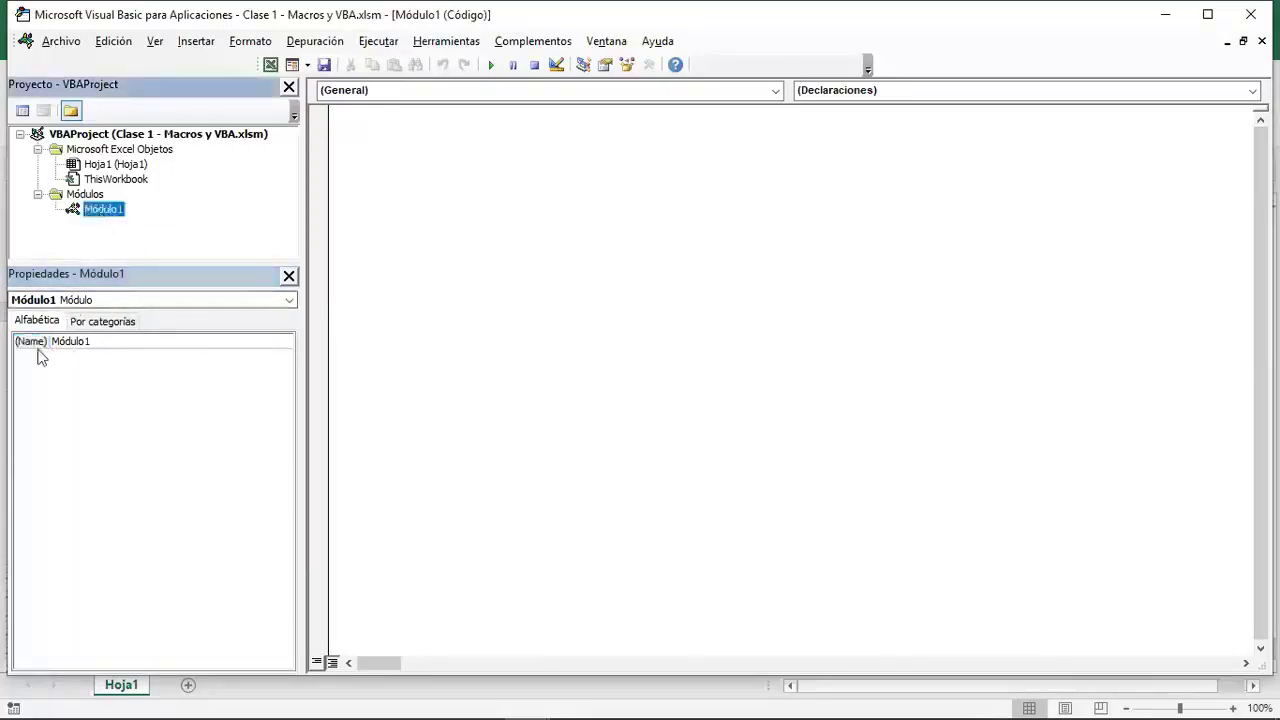
{"action": "left_click", "coordinate": [123, 342]}
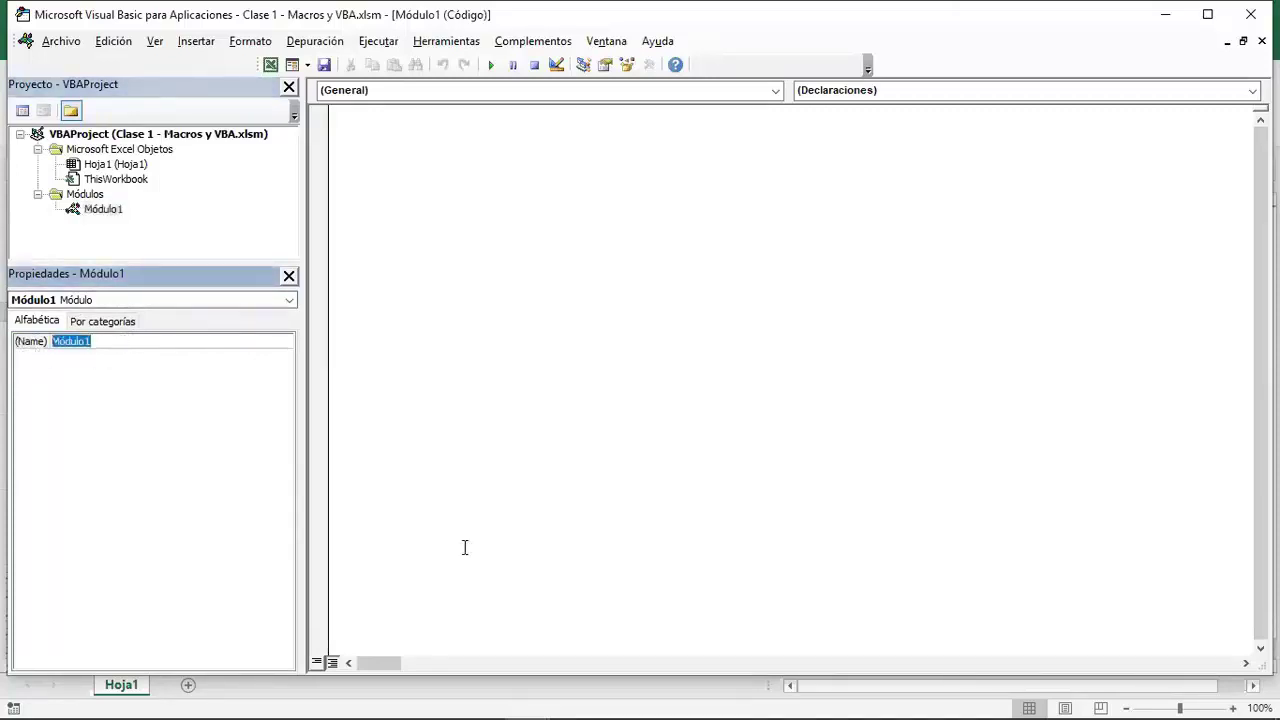
{"action": "key", "text": "BackSpace"}
{"action": "type", "text": "sE"}
{"action": "key", "text": "BackSpace"}
{"action": "key", "text": "BackSpace"}
{"action": "type", "text": "Seleccion1"}
{"action": "key", "text": "Return"}
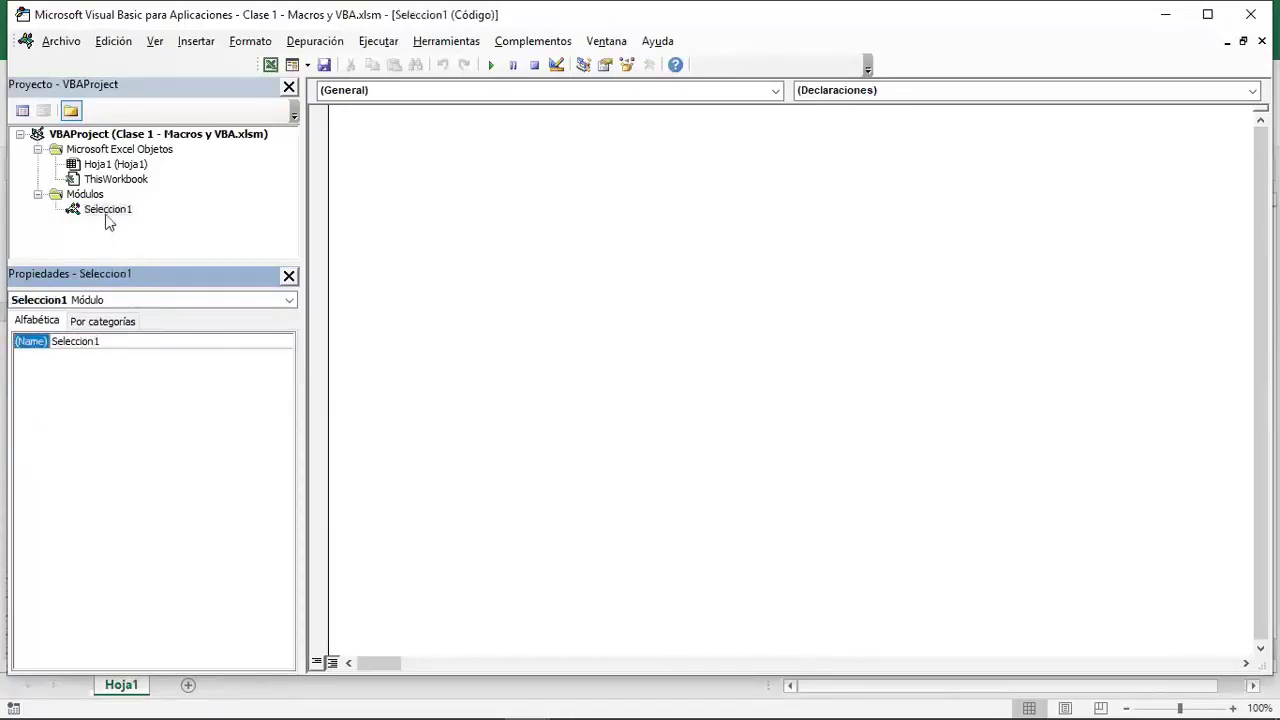
- Type a 'sub Seleccion1' line in the module, then erase it
{"action": "left_click", "coordinate": [393, 123]}
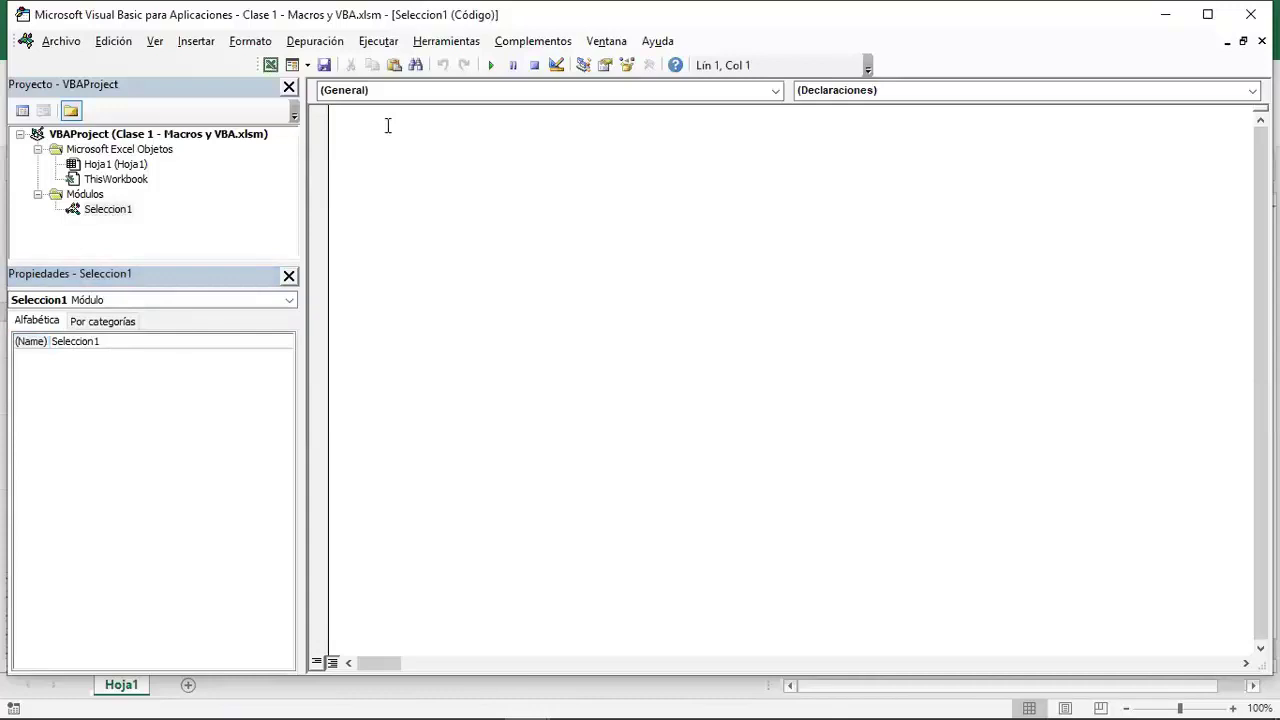
{"action": "type", "text": "sub"}
{"action": "key", "text": "BackSpace"}
{"action": "key", "text": "BackSpace"}
{"action": "key", "text": "BackSpace"}
{"action": "type", "text": "sub"}
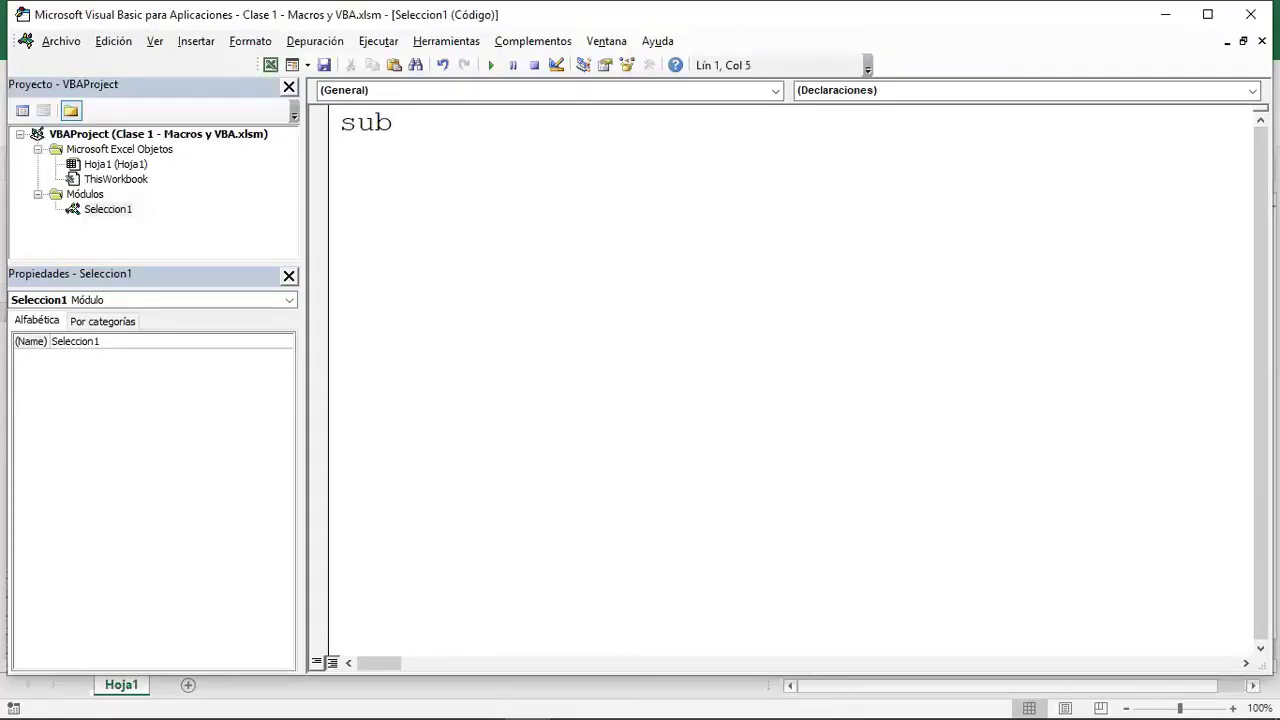
{"action": "type", "text": "Seleccion1"}
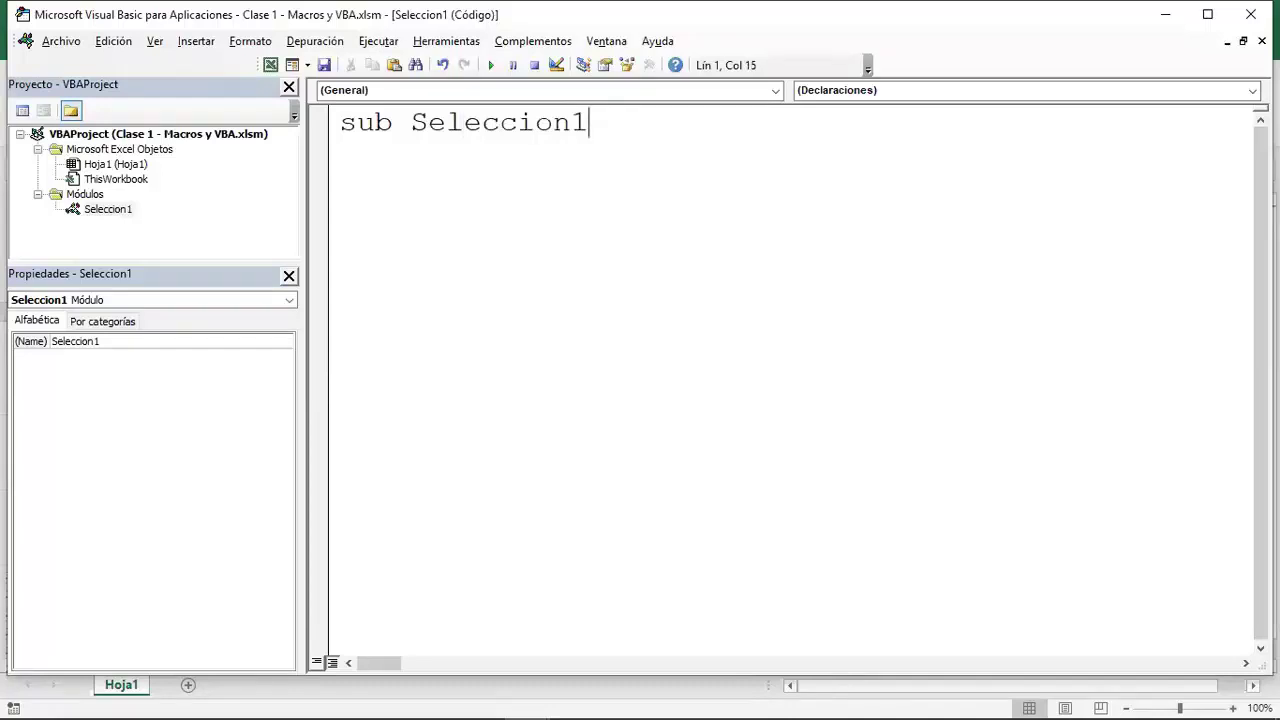
{"action": "key", "text": "BackSpace"}
{"action": "key", "text": "BackSpace"}
{"action": "key", "text": "BackSpace"}
{"action": "key", "text": "BackSpace"}
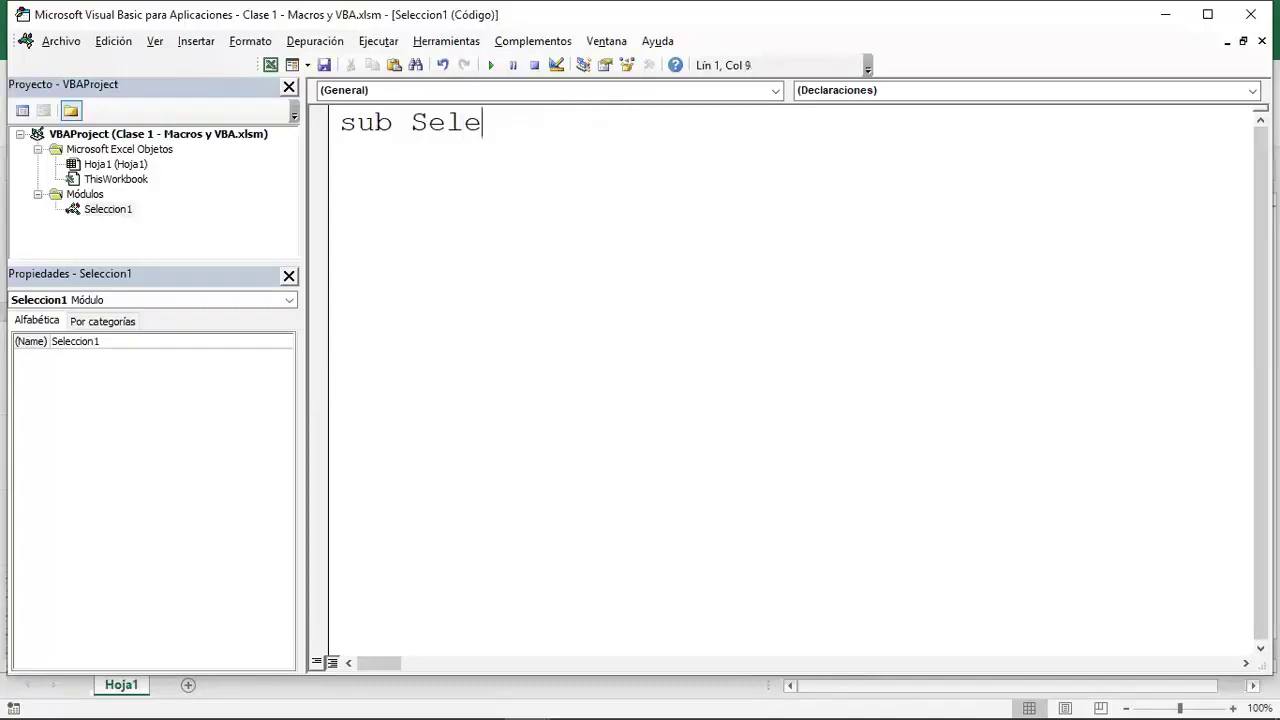
{"action": "key", "text": "BackSpace"}
{"action": "key", "text": "BackSpace"}
{"action": "key", "text": "BackSpace"}
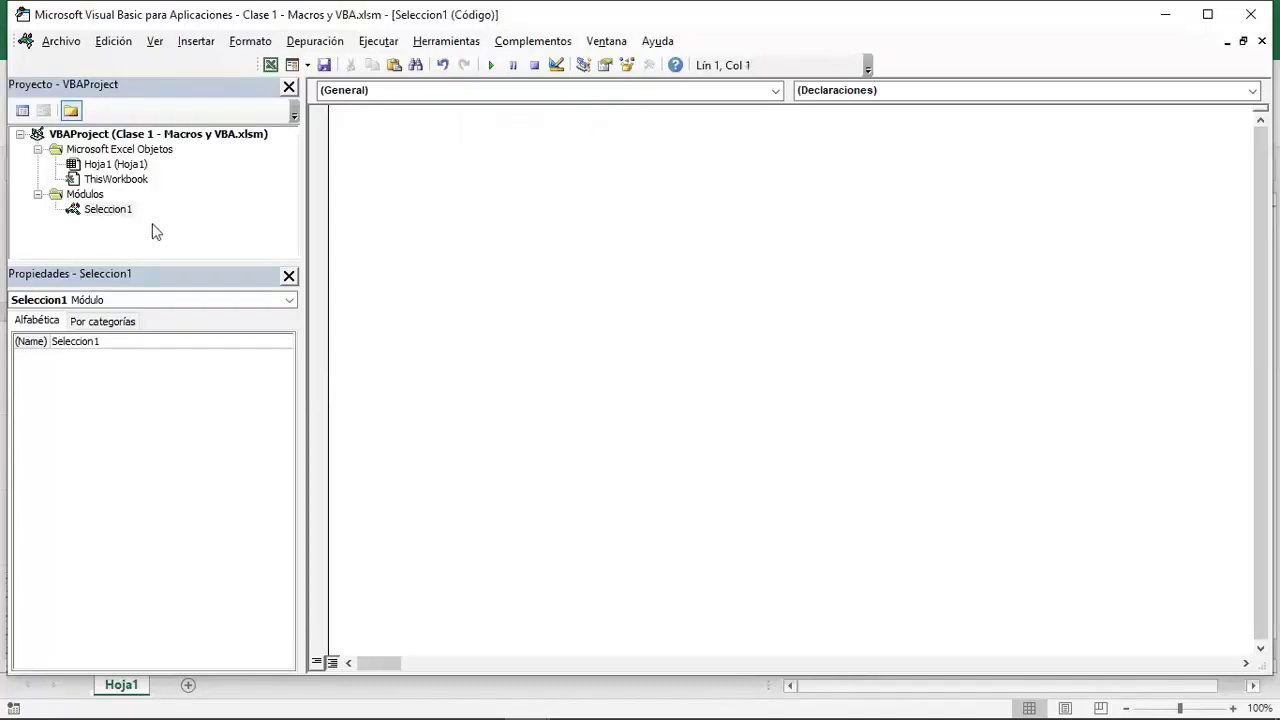
- Change the module's (Name) property from Seleccion1 to Selecciones
{"action": "left_click", "coordinate": [121, 208]}
{"action": "left_click", "coordinate": [142, 342]}
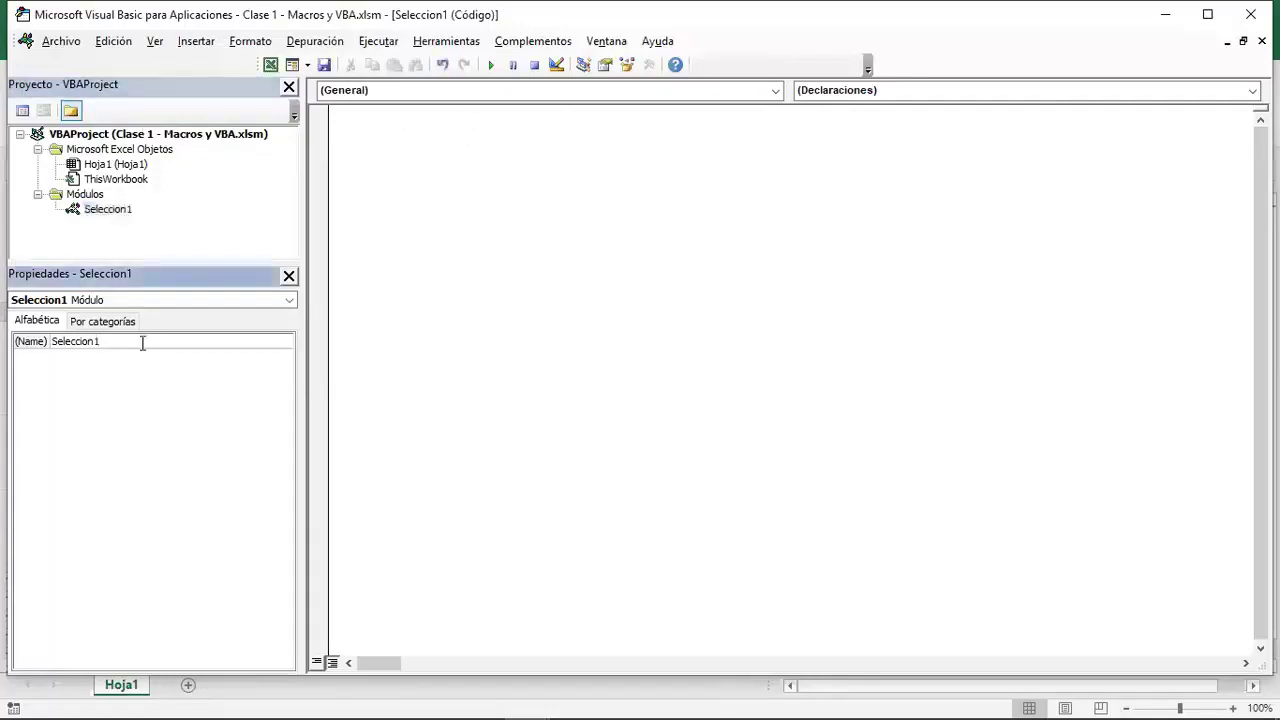
{"action": "key", "text": "BackSpace"}
{"action": "type", "text": "es"}
- Declare an empty Sub Seleccion1 in the Selecciones module
{"action": "left_click", "coordinate": [380, 118]}
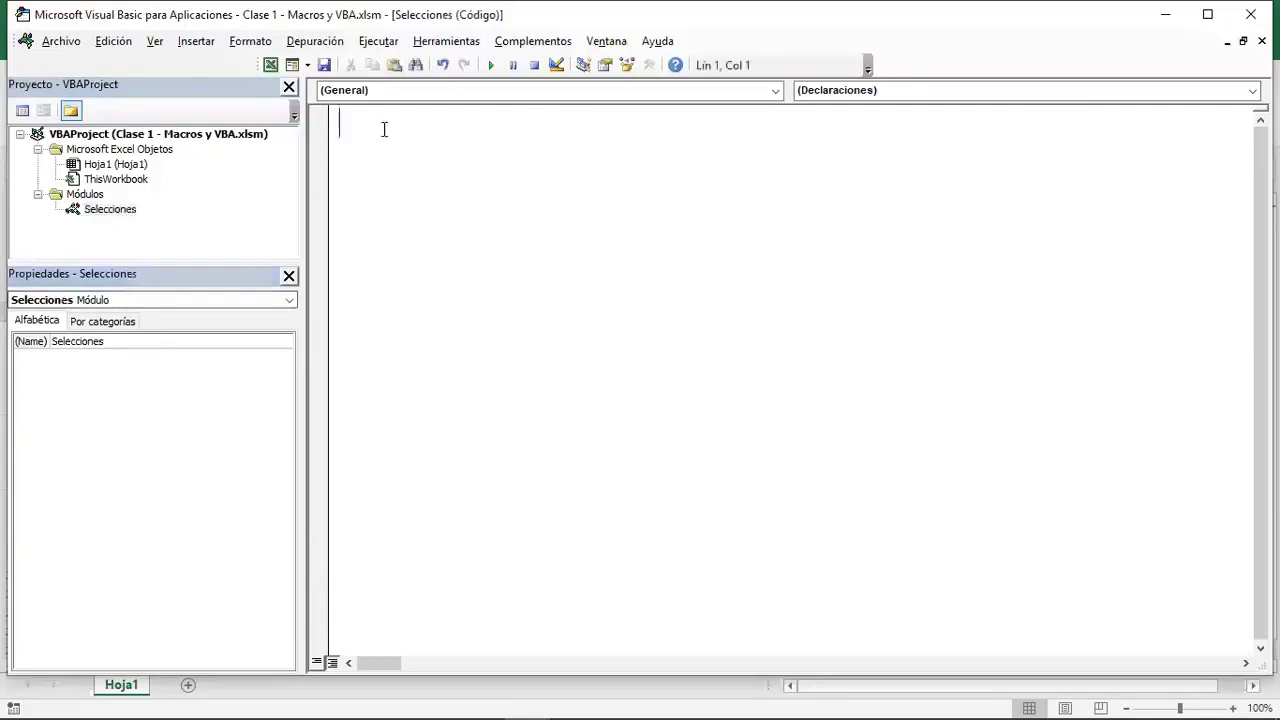
{"action": "type", "text": "sub "}
{"action": "type", "text": "Seleccion1"}
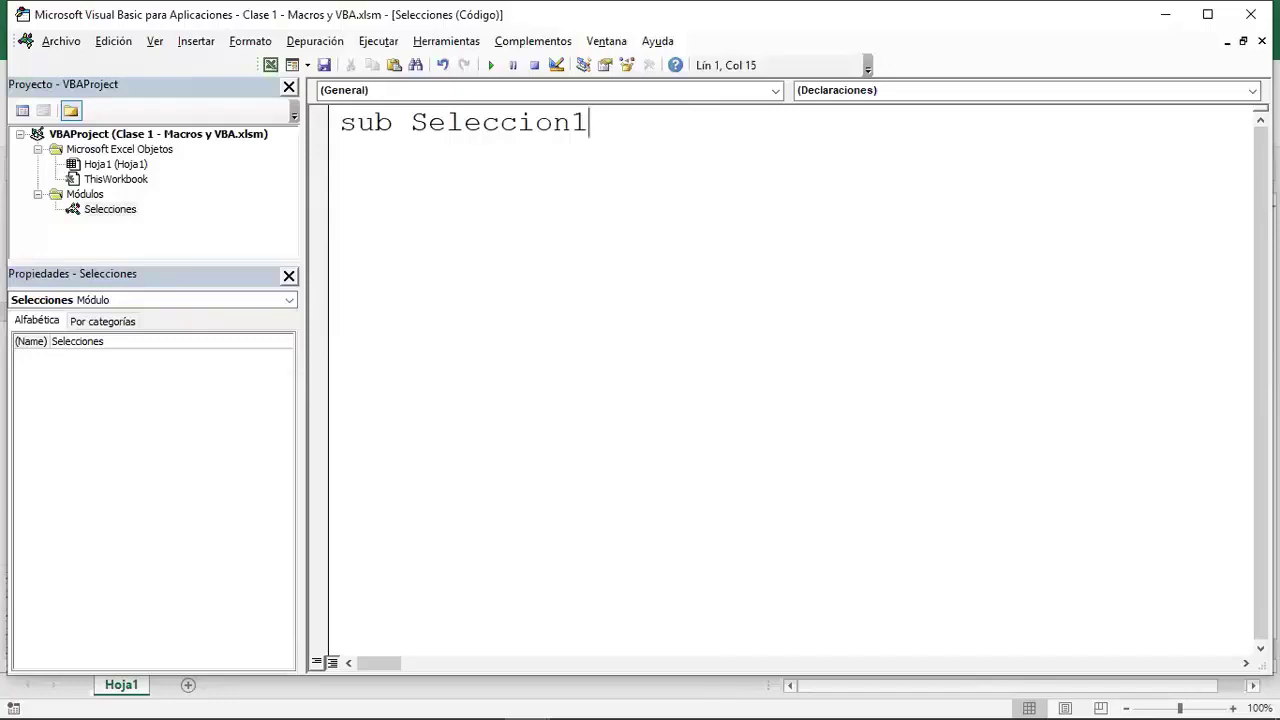
{"action": "key", "text": "Return"}
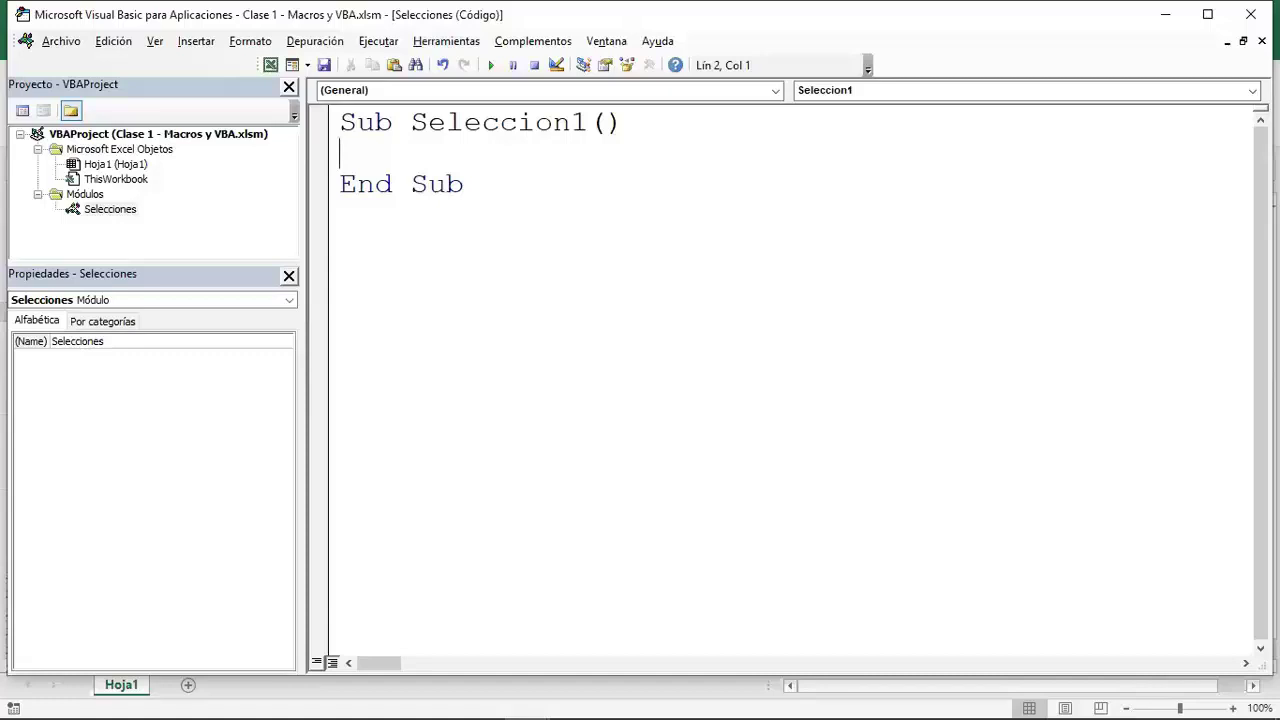
- Add an empty Function Ejemplo below the Seleccion1 procedure
{"action": "left_click", "coordinate": [438, 232]}
{"action": "type", "text": "s"}
{"action": "key", "text": "BackSpace"}
{"action": "type", "text": "fu"}
{"action": "type", "text": "nction "}
{"action": "type", "text": "Ejej"}
{"action": "key", "text": "BackSpace"}
{"action": "type", "text": "mplo"}
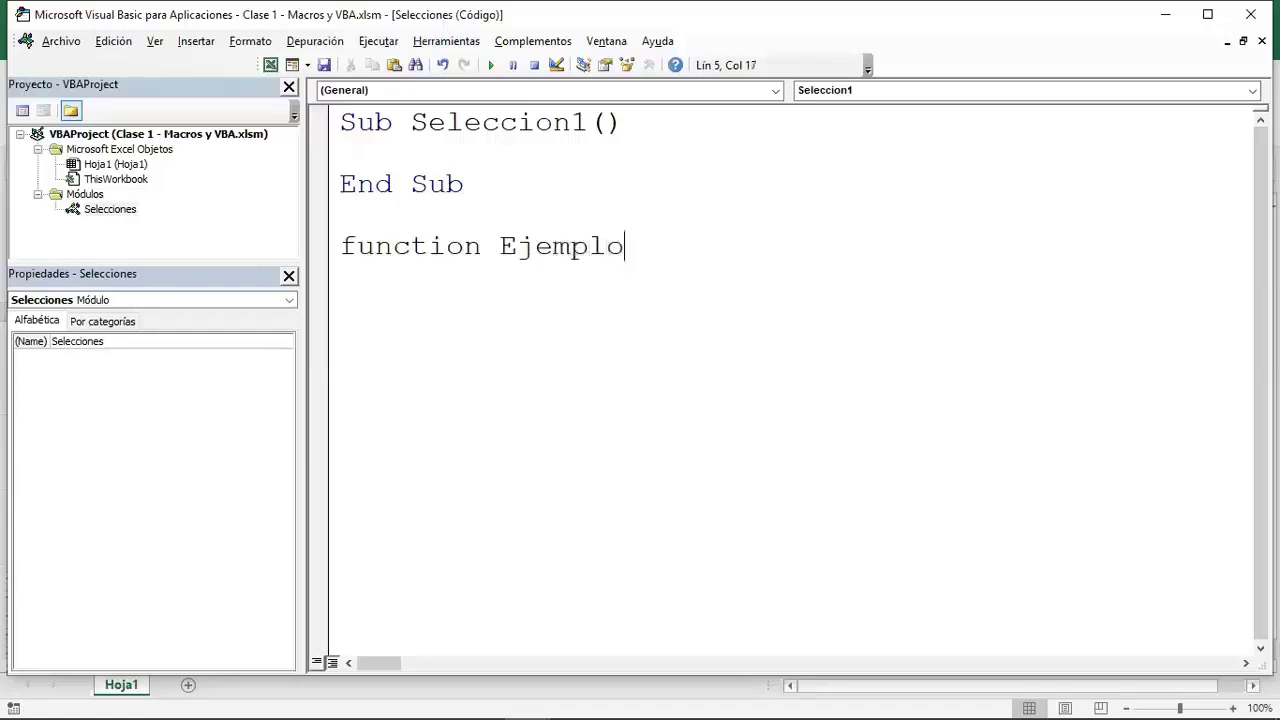
{"action": "key", "text": "Return"}
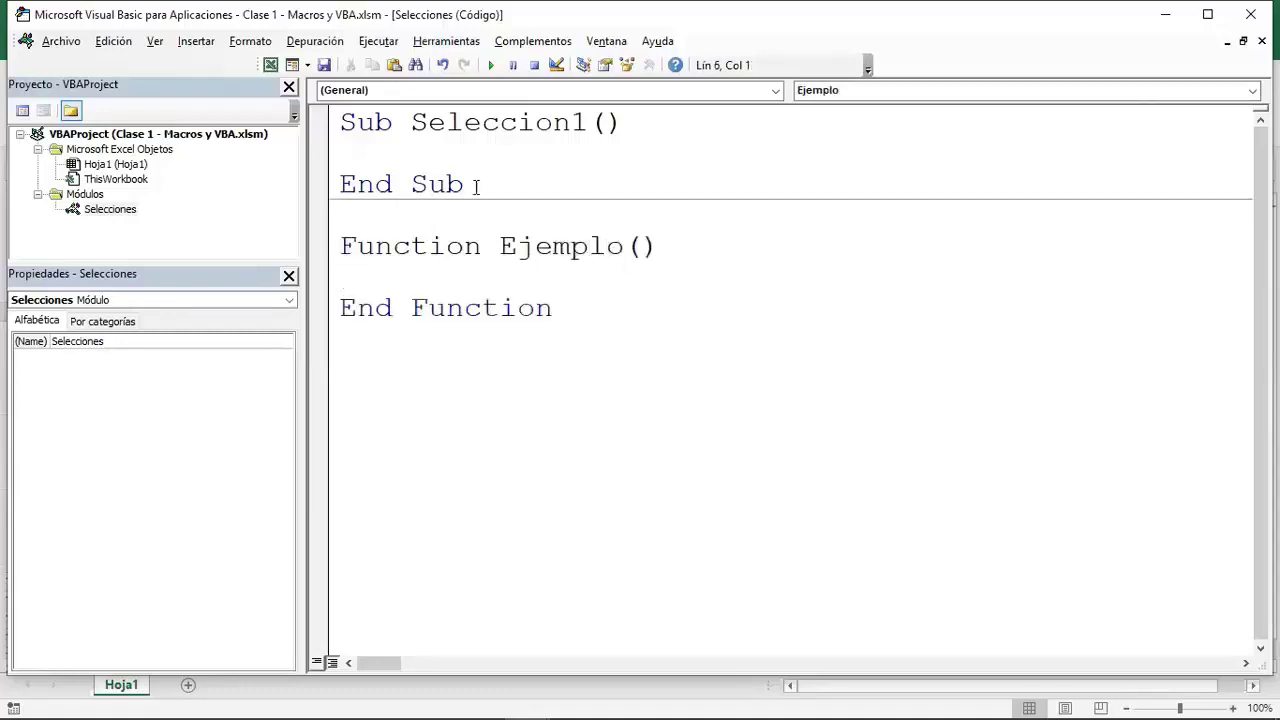
{"action": "left_click", "coordinate": [486, 154]}
{"action": "left_click", "coordinate": [442, 276]}
{"action": "left_click", "coordinate": [430, 152]}
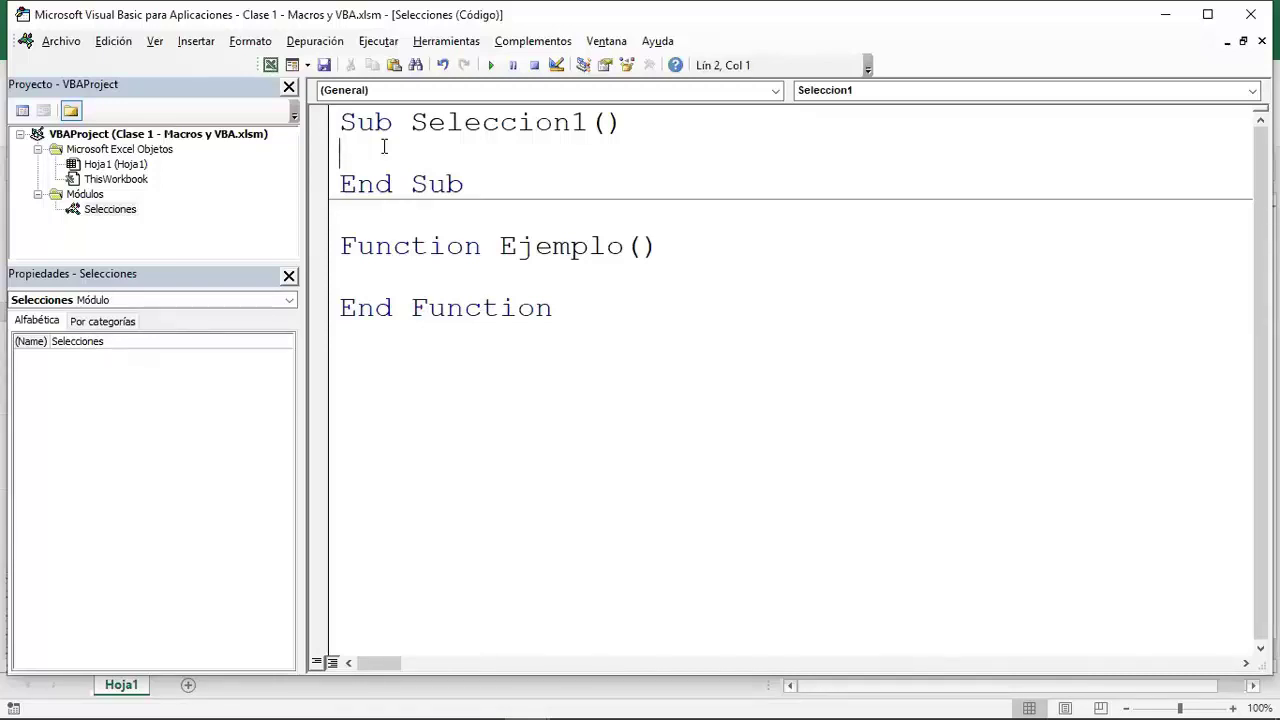
{"action": "left_click", "coordinate": [406, 272]}
- Delete Function Ejemplo and write Range("a1").Select inside Sub Seleccion1
{"action": "left_click_drag", "start_coordinate": [617, 332], "coordinate": [346, 216]}
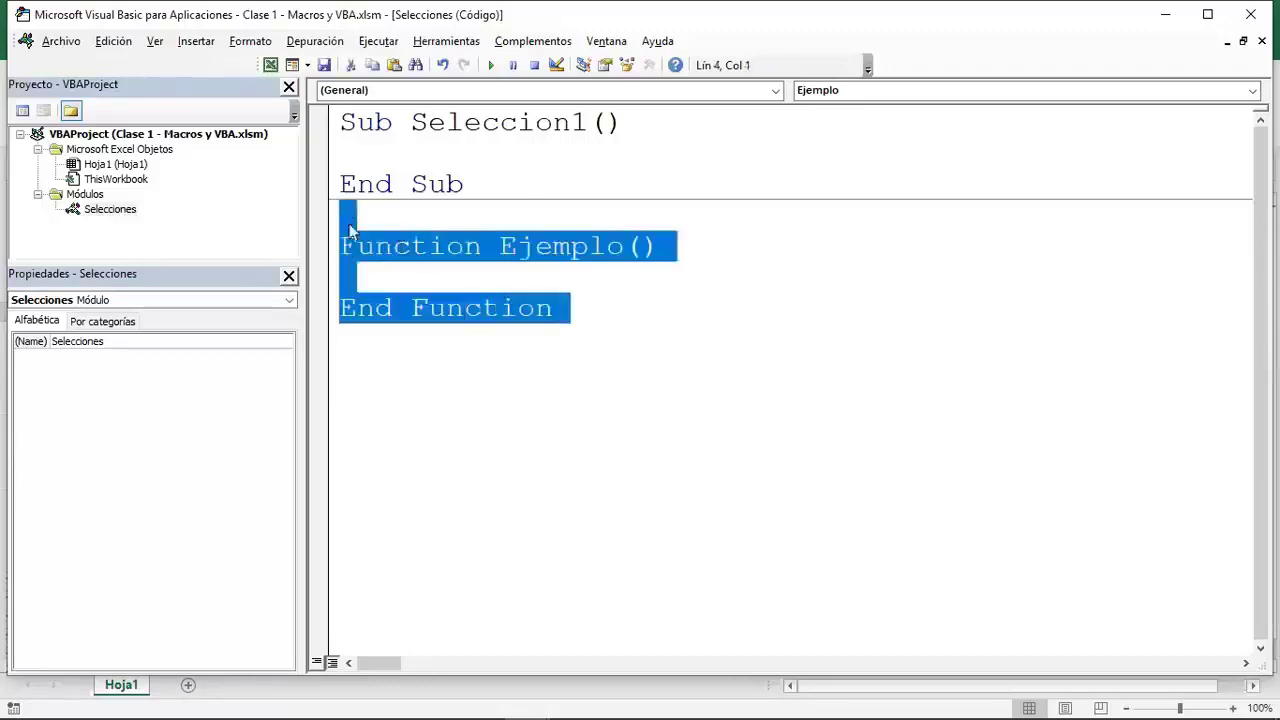
{"action": "key", "text": "Delete"}
{"action": "left_click", "coordinate": [365, 150]}
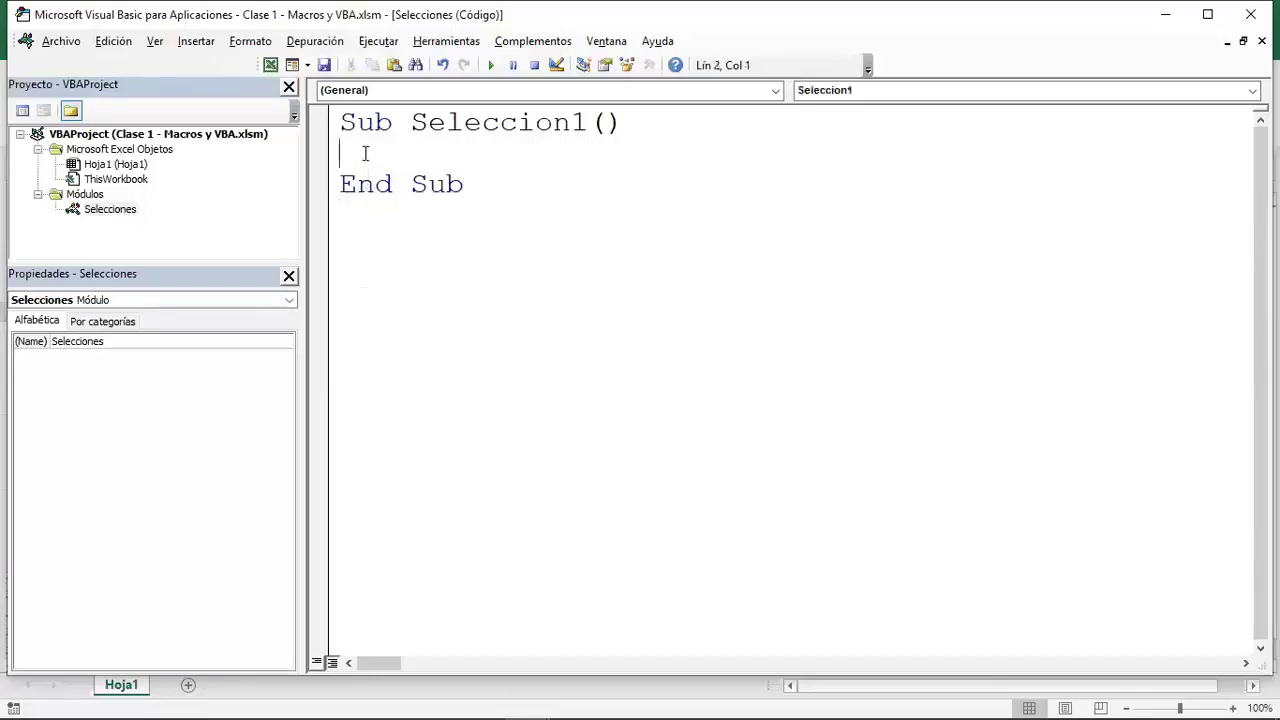
{"action": "type", "text": "range"}
{"action": "type", "text": "(\"a"}
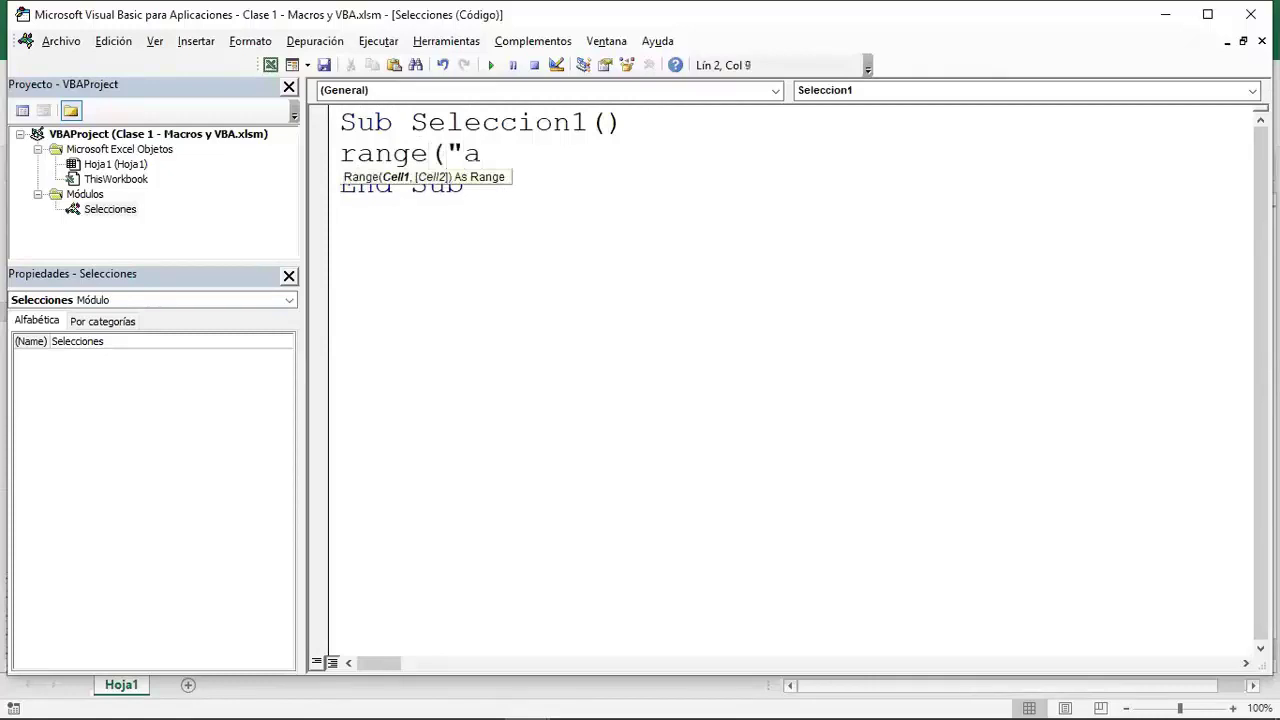
{"action": "type", "text": "1\")."}
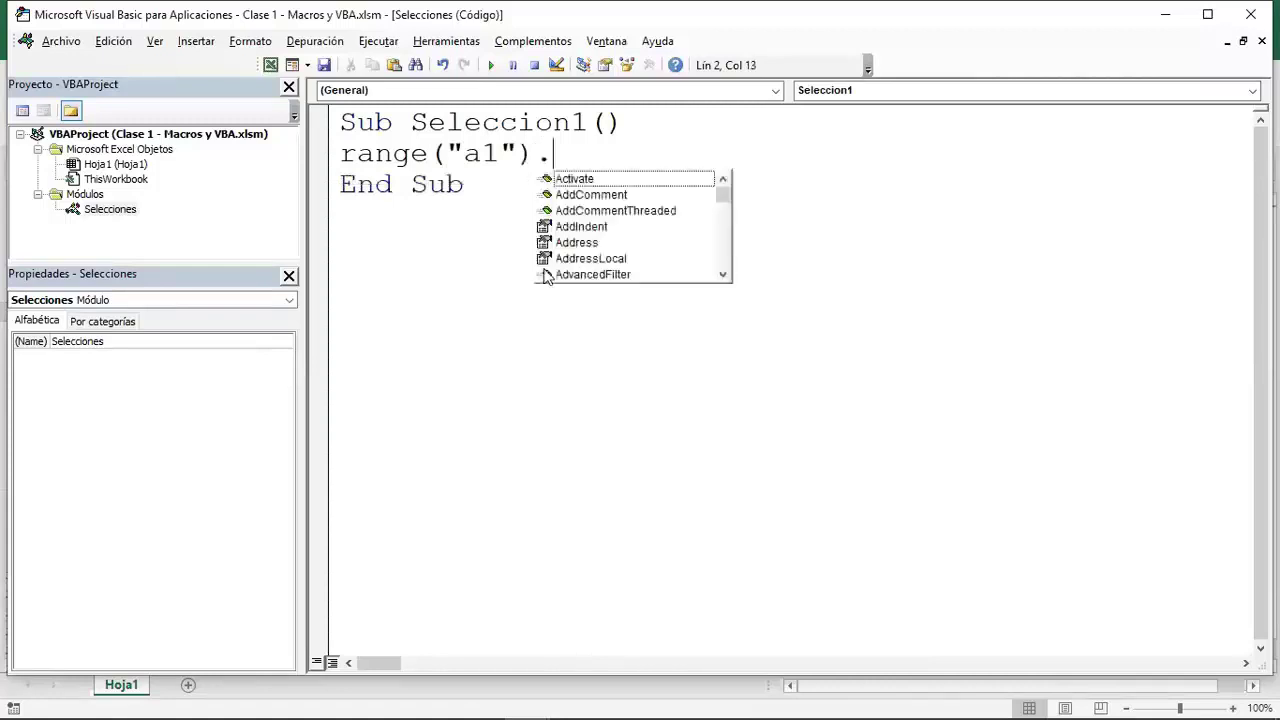
{"action": "type", "text": "sele"}
{"action": "key", "text": "Tab"}
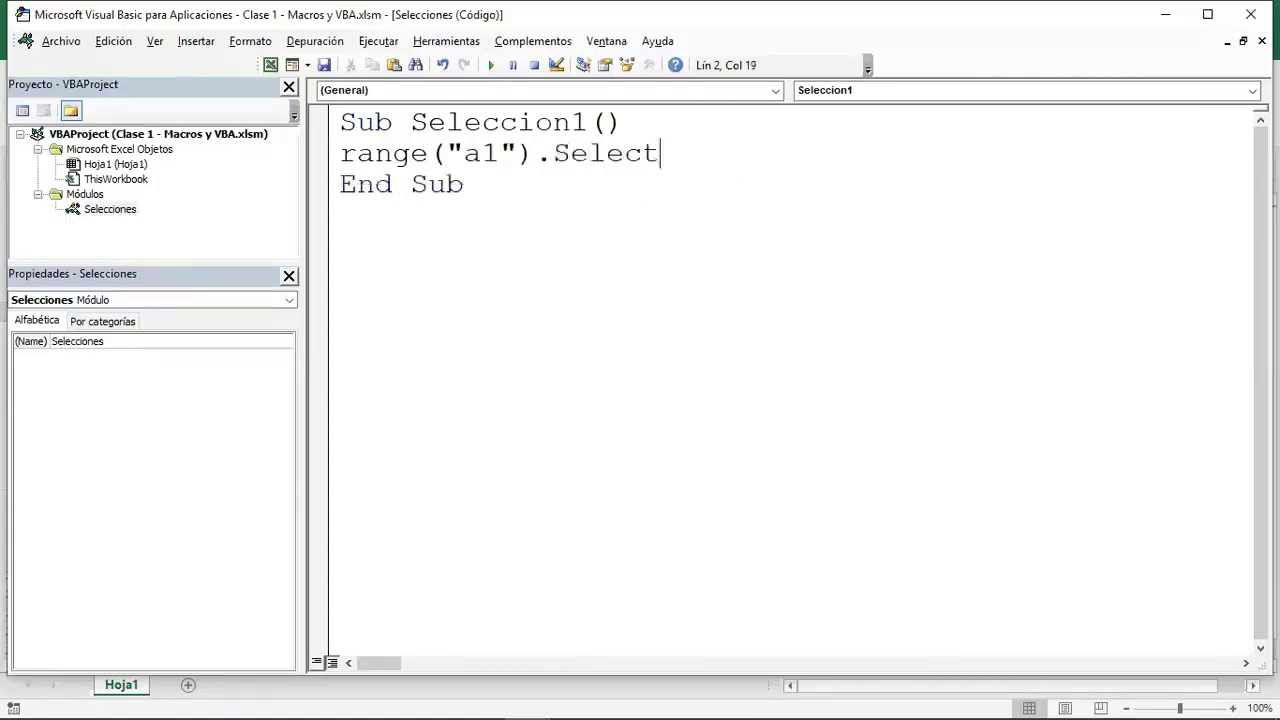
{"action": "left_click", "coordinate": [465, 272]}
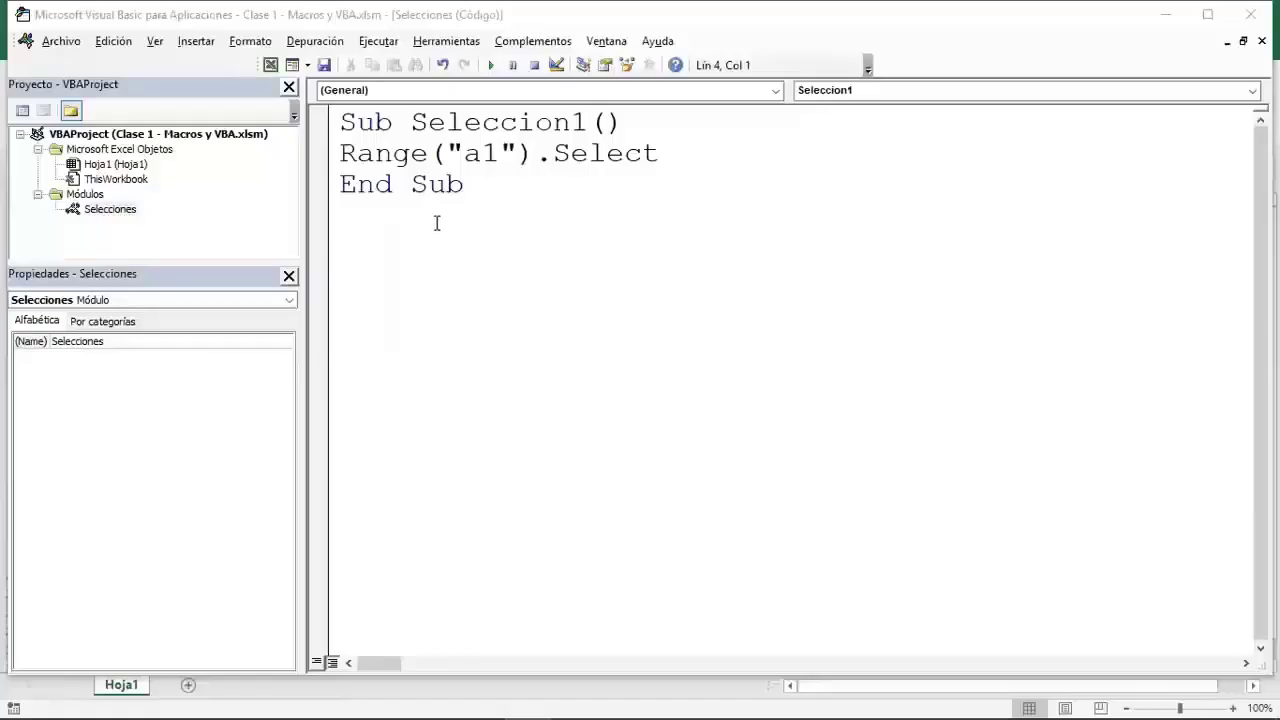
{"action": "left_click", "coordinate": [437, 223]}
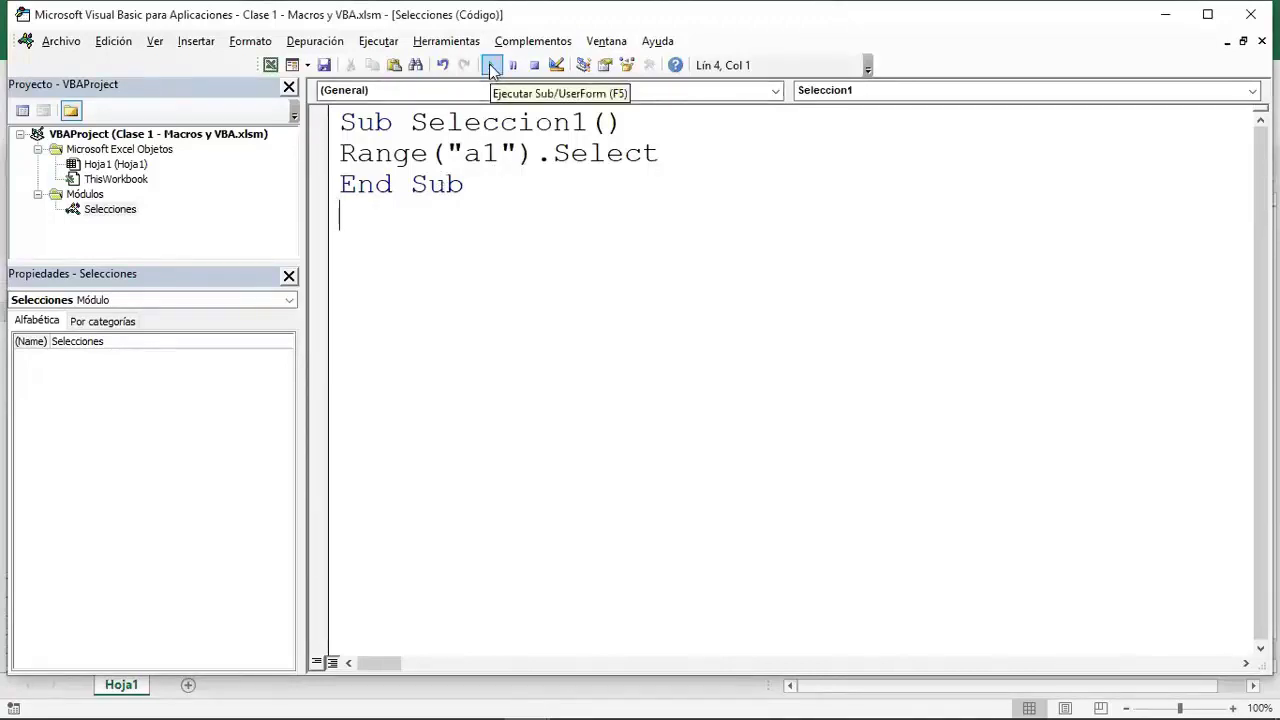
- Run Seleccion1 from the VBA editor through the macro list
{"action": "left_click", "coordinate": [491, 66]}
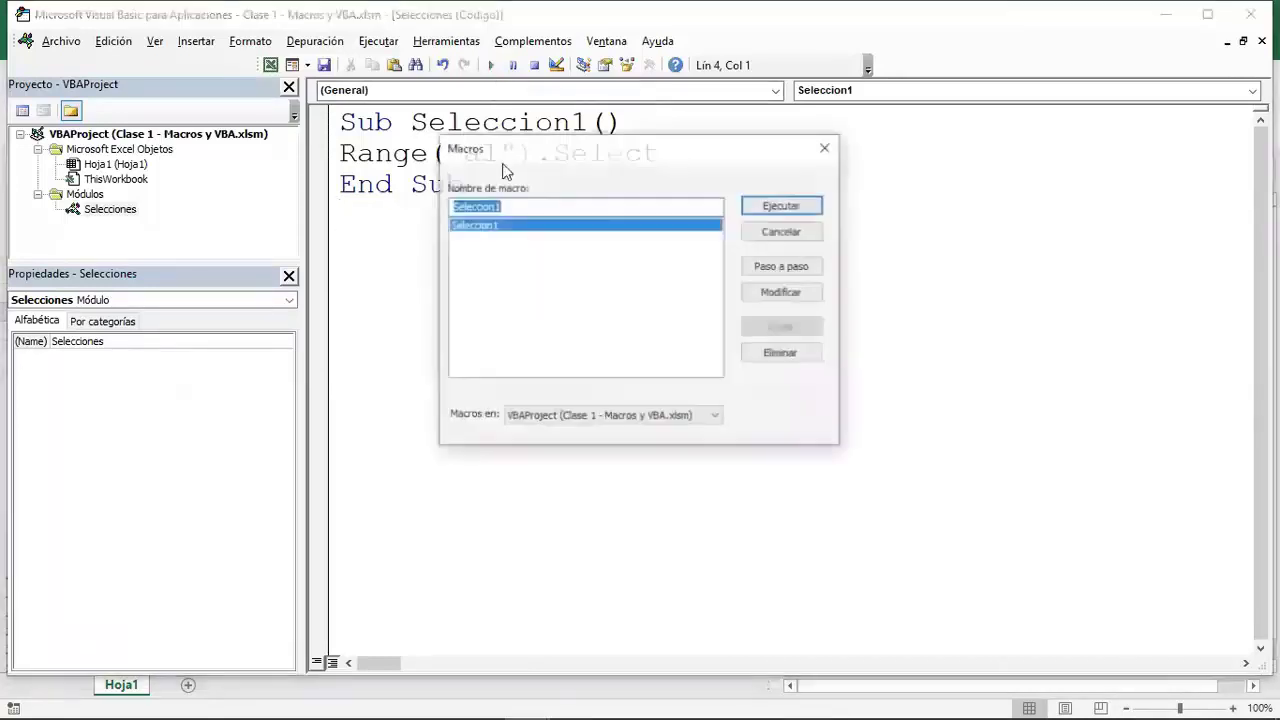
{"action": "left_click", "coordinate": [778, 208]}
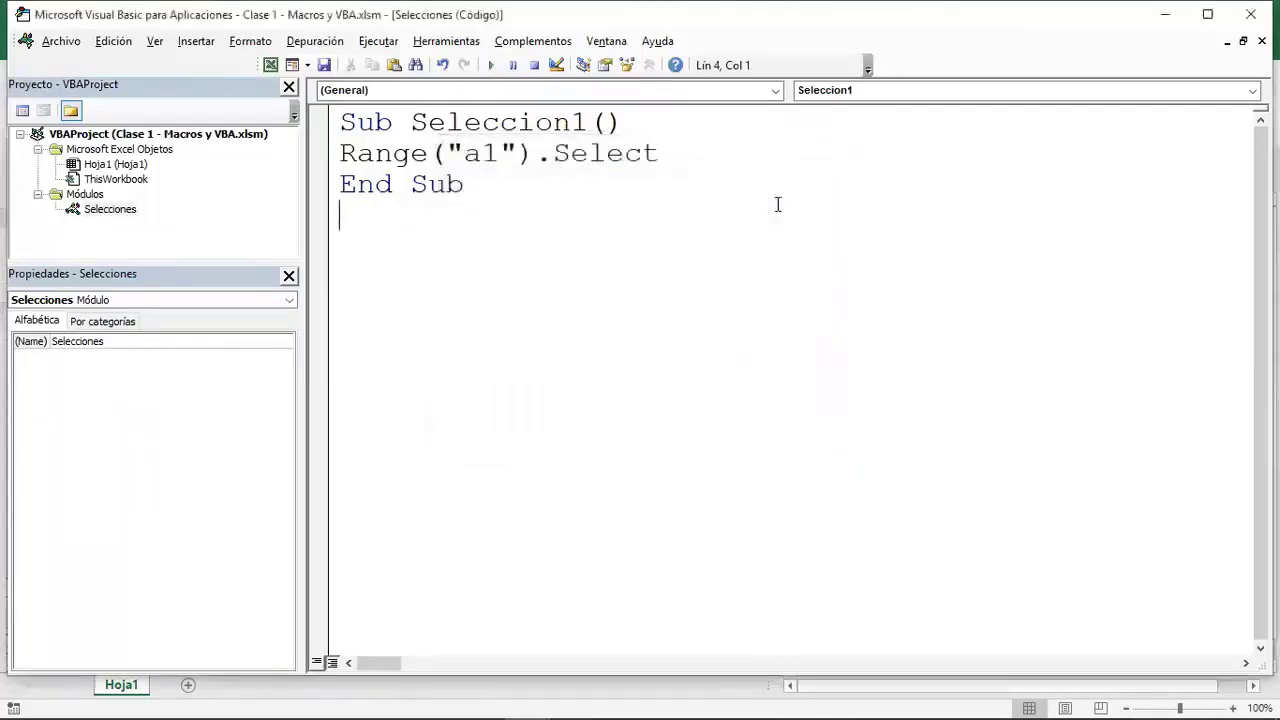
{"action": "left_click", "coordinate": [448, 183]}
{"action": "left_click", "coordinate": [491, 65]}
- Select K4 on the sheet, then run Seleccion1 again from its code
{"action": "left_click", "coordinate": [278, 70]}
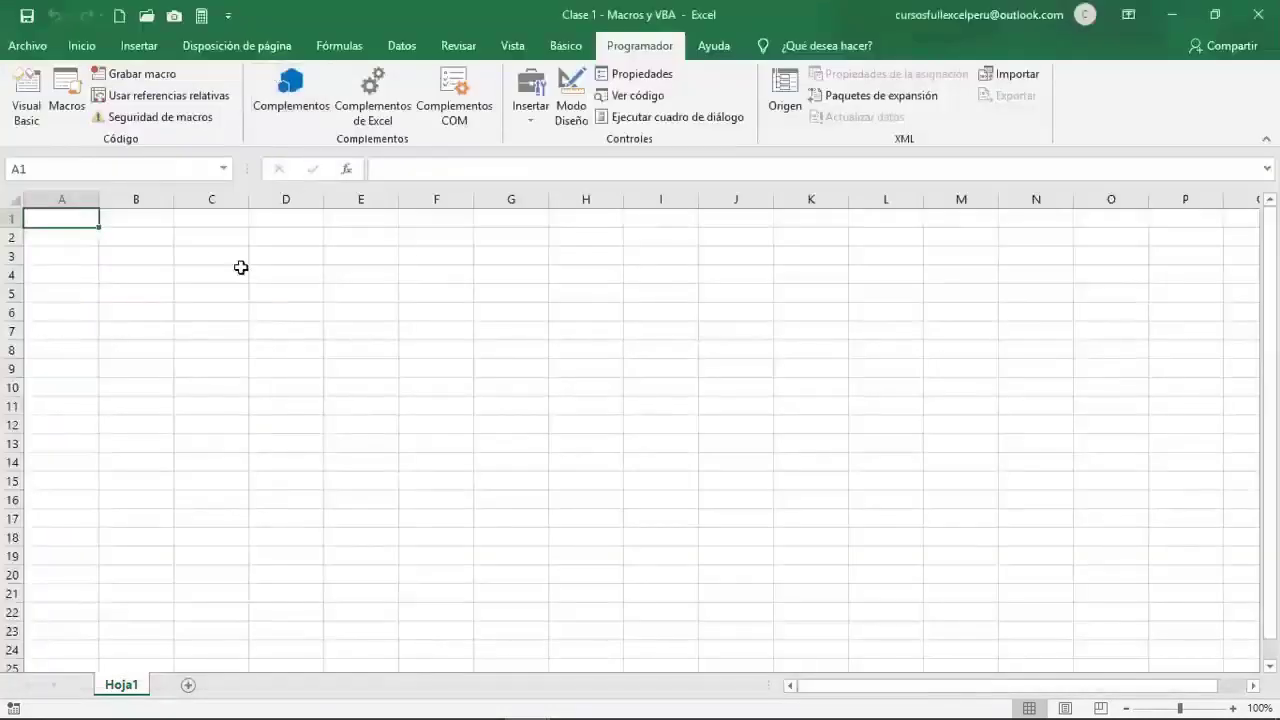
{"action": "left_click", "coordinate": [836, 278]}
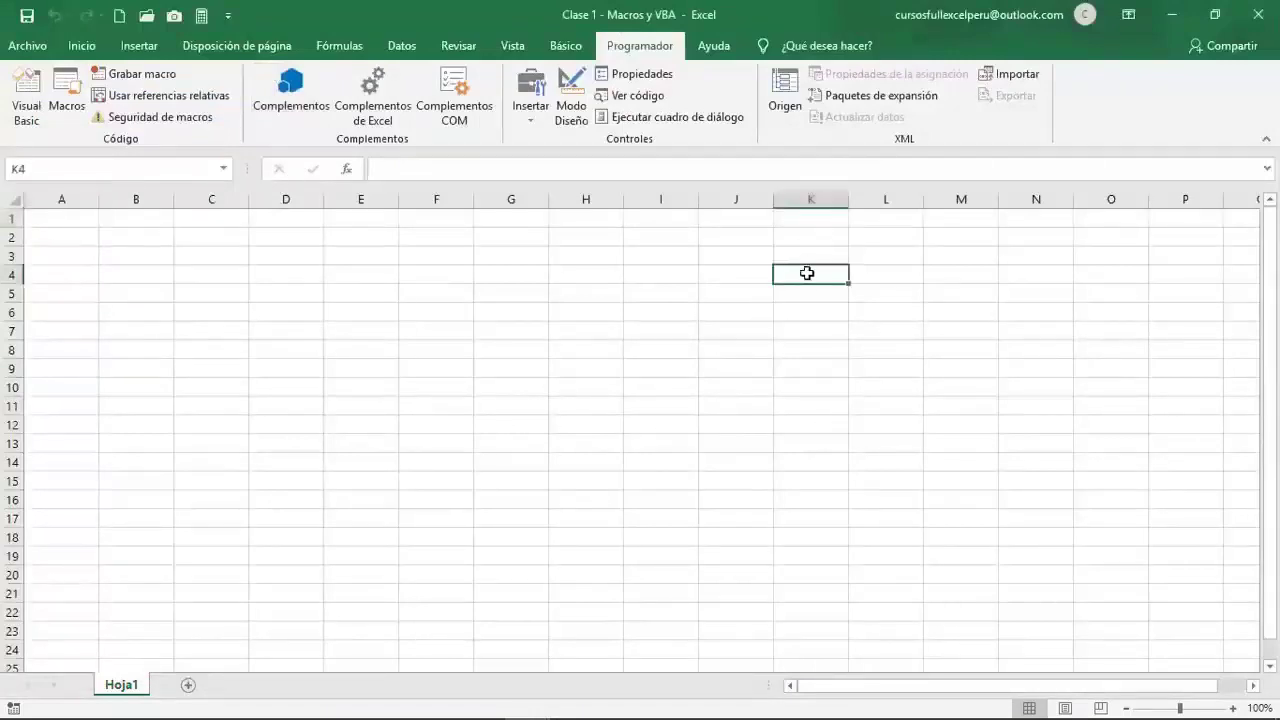
{"action": "left_click", "coordinate": [22, 112]}
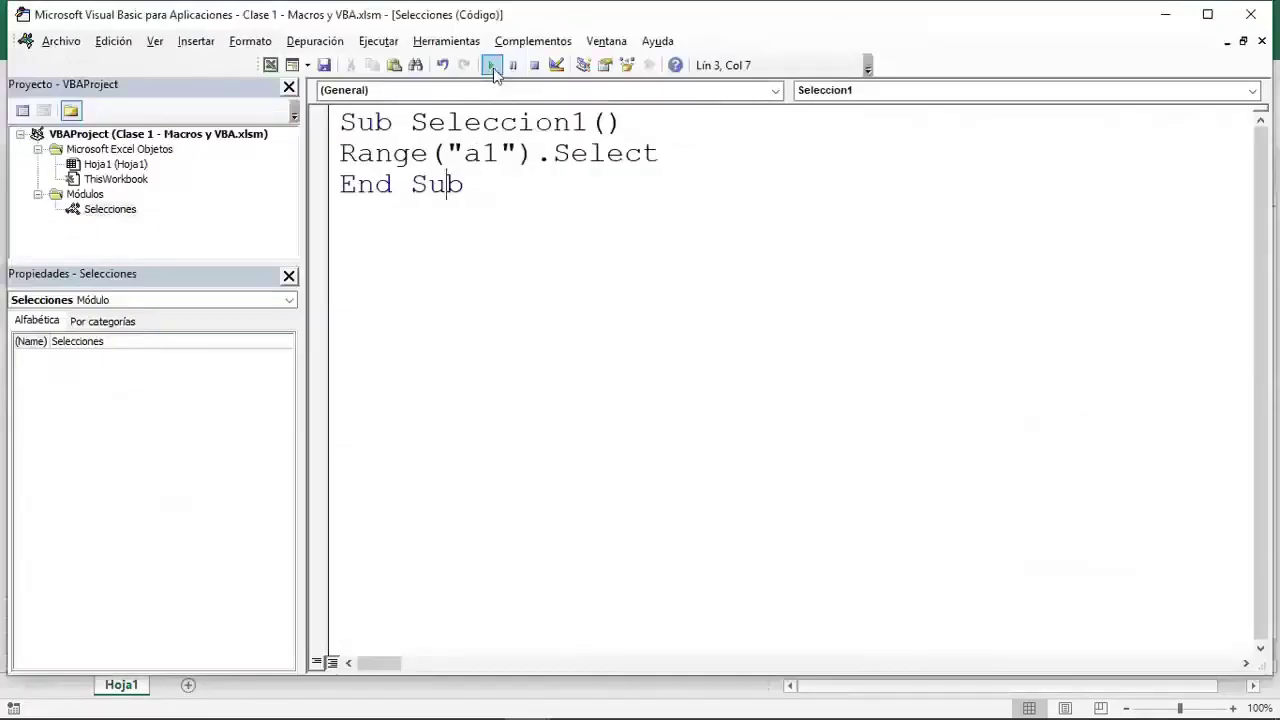
{"action": "left_click", "coordinate": [535, 155]}
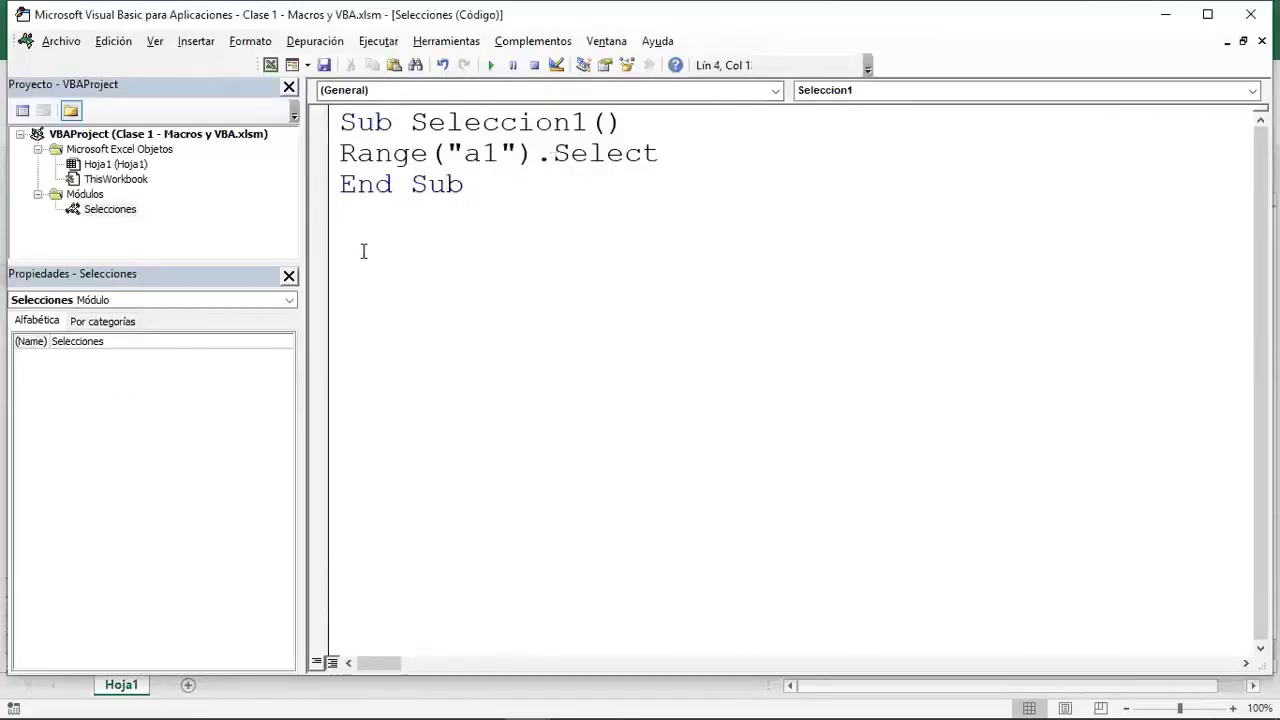
{"action": "left_click", "coordinate": [491, 65]}
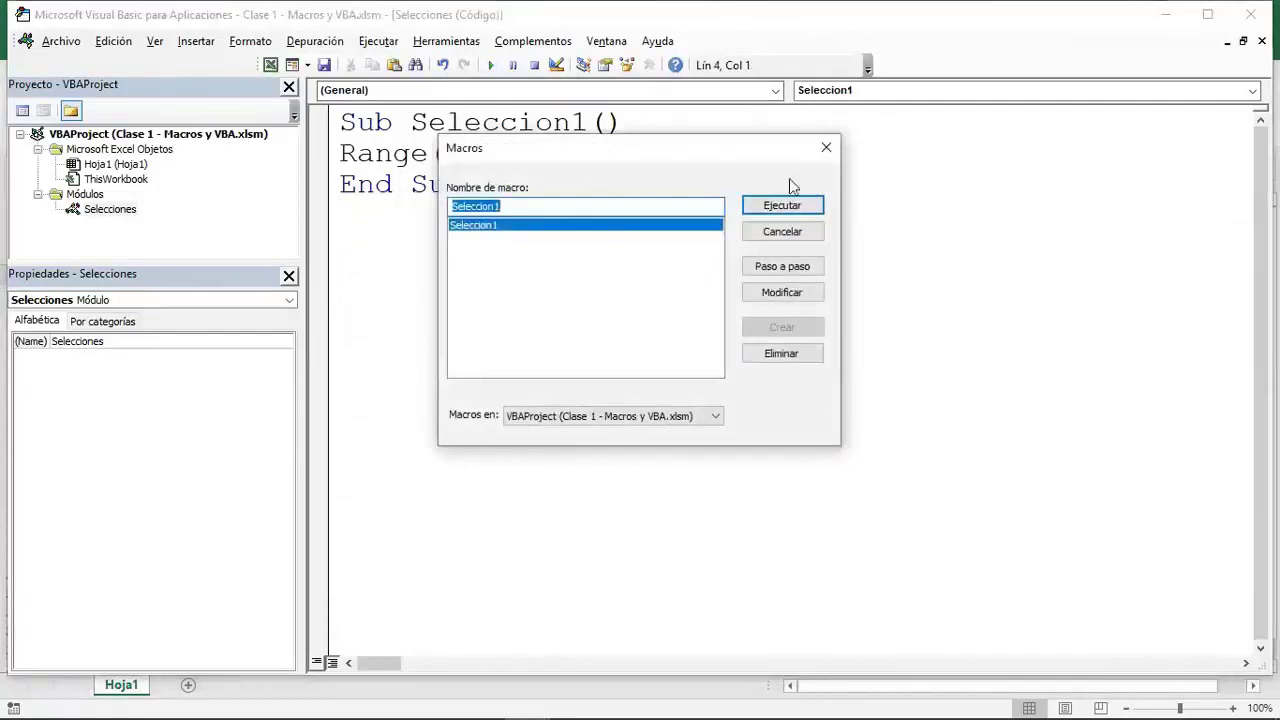
{"action": "left_click", "coordinate": [825, 148]}
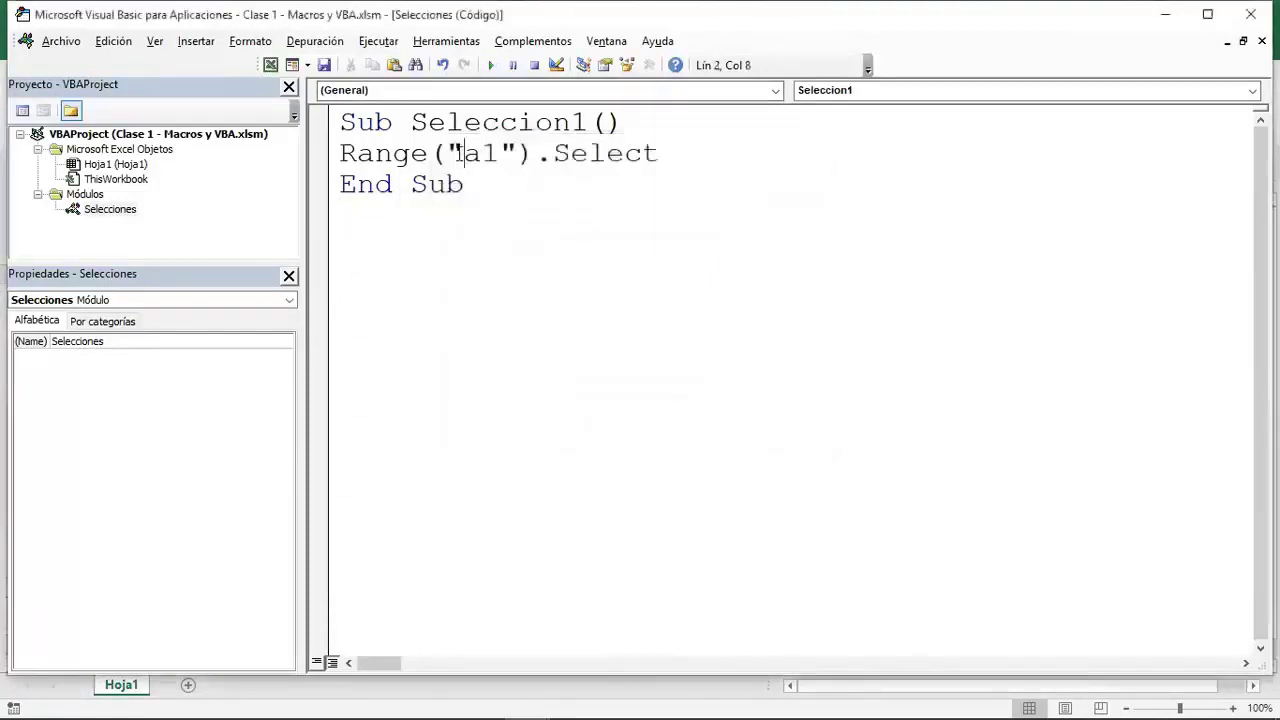
{"action": "left_click", "coordinate": [490, 65]}
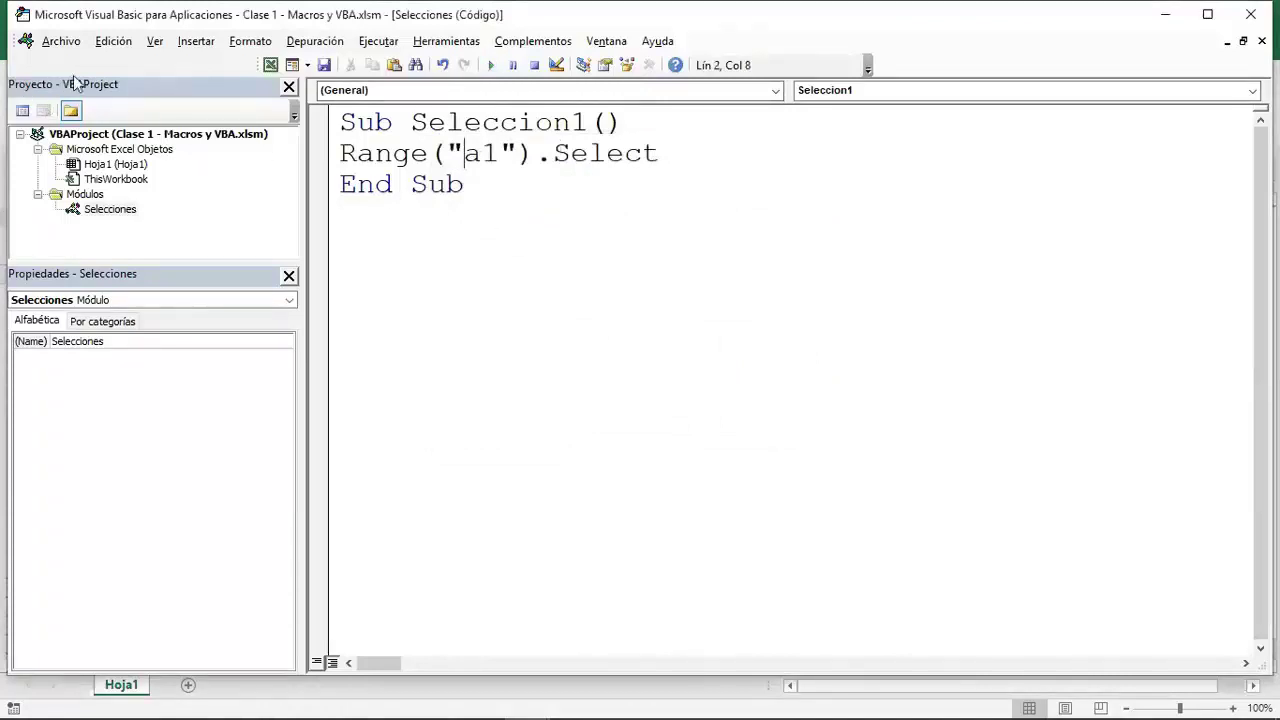
- With D7 selected, run Seleccion1 from the Alt+F8 list so A1 becomes selected
{"action": "left_click", "coordinate": [271, 66]}
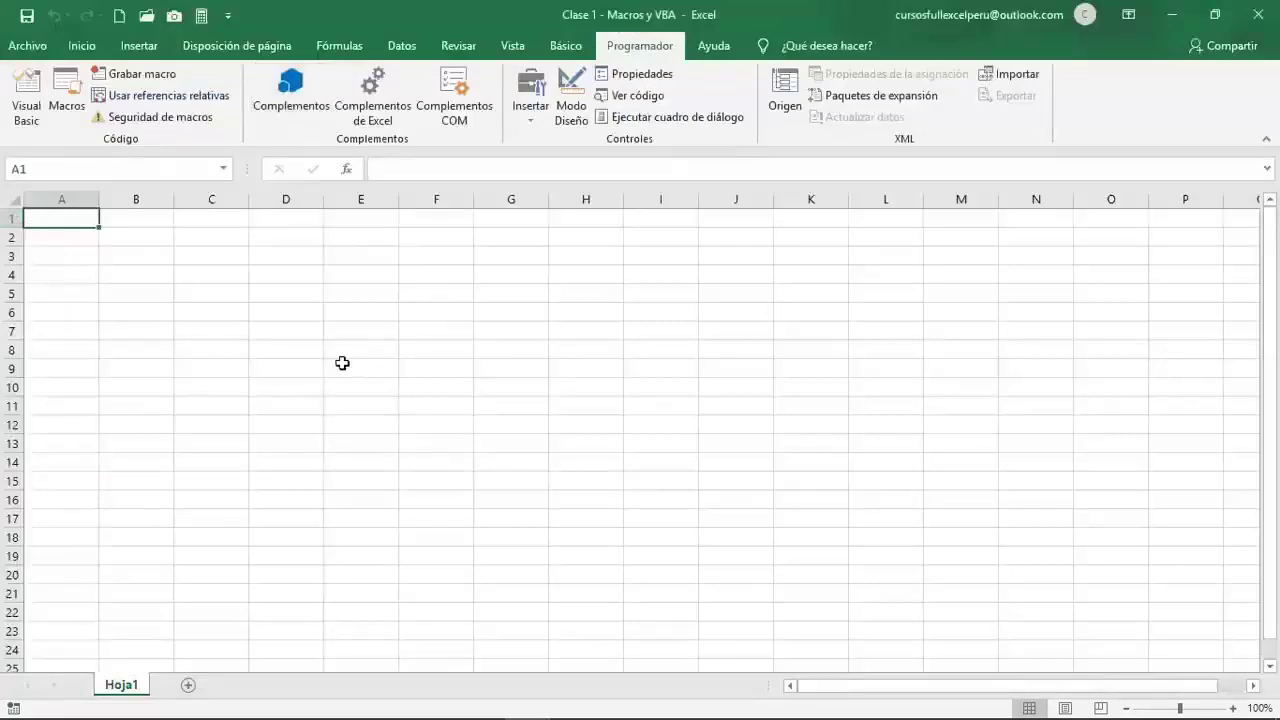
{"action": "left_click", "coordinate": [285, 328]}
{"action": "left_click", "coordinate": [453, 369]}
{"action": "left_click", "coordinate": [257, 332]}
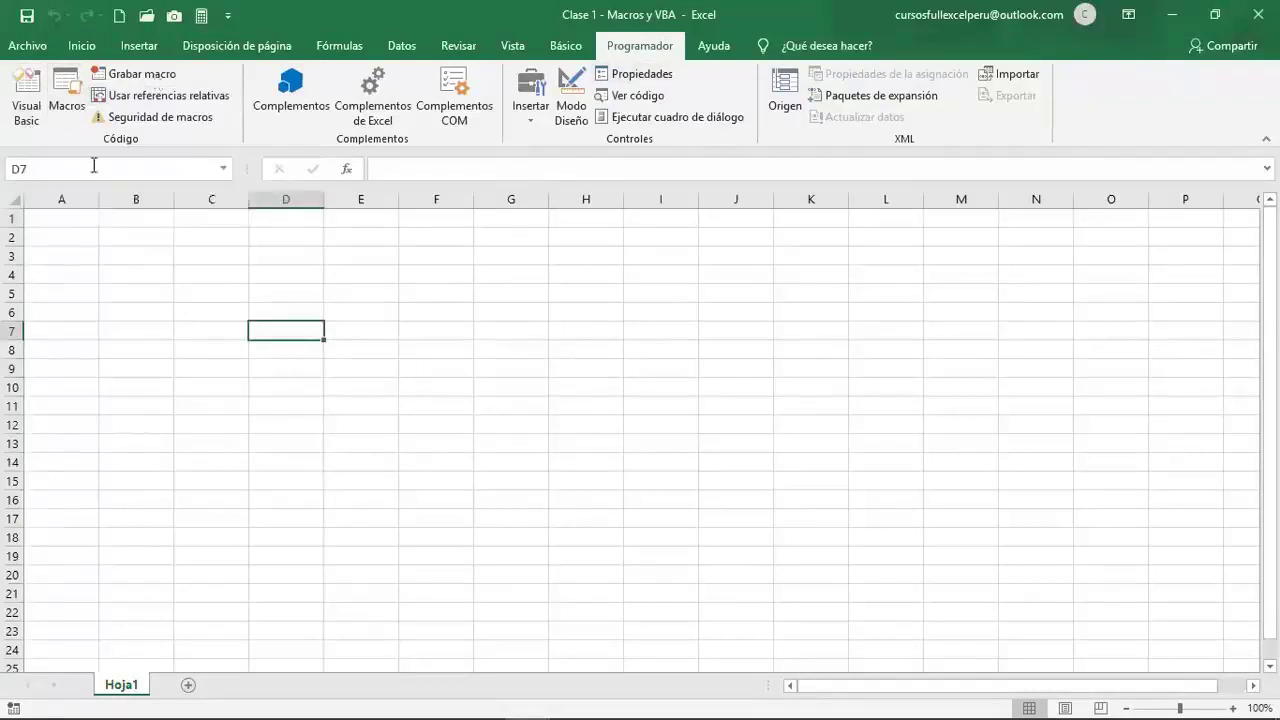
{"action": "key", "text": "alt+F8"}
{"action": "left_click_drag", "start_coordinate": [426, 171], "coordinate": [601, 164]}
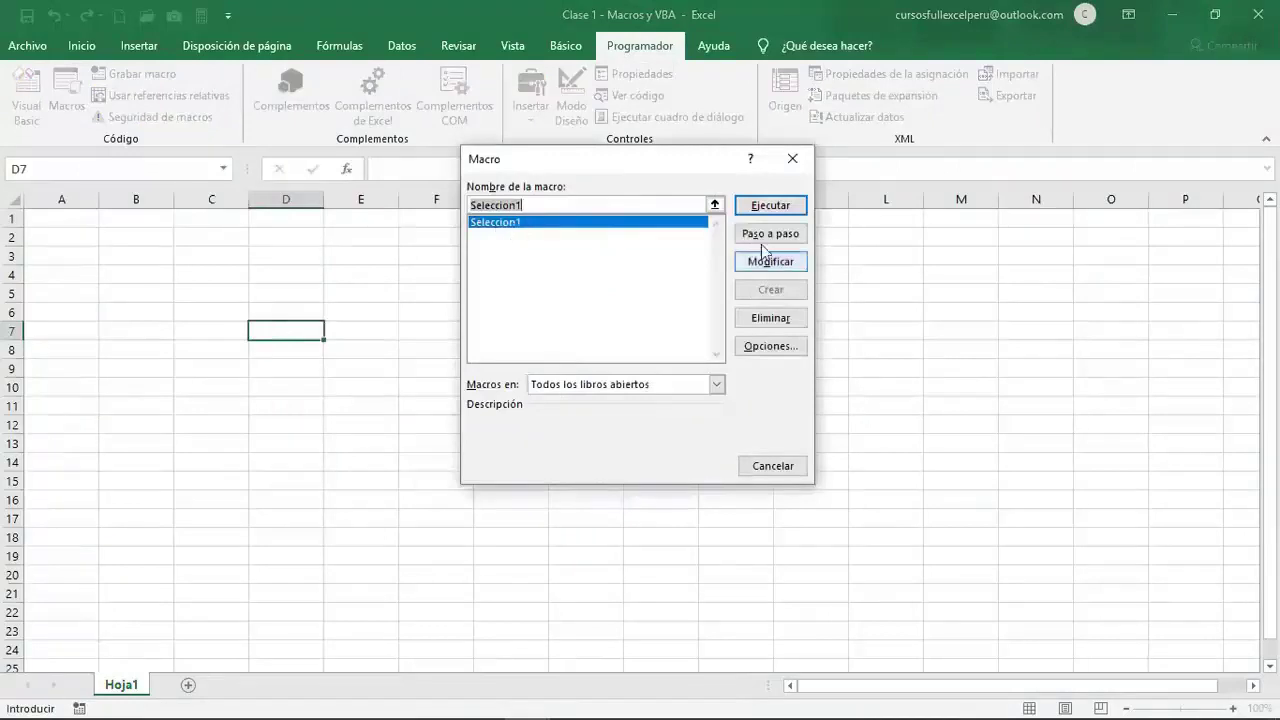
{"action": "left_click", "coordinate": [772, 206]}
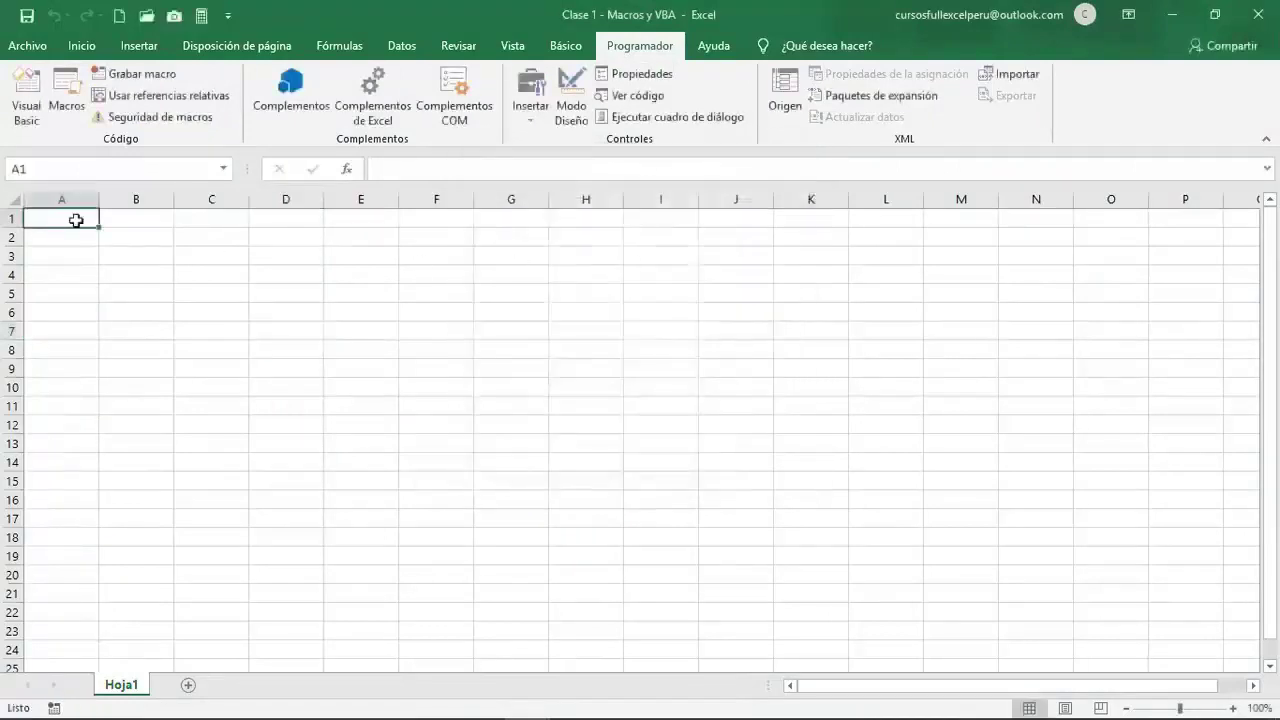
- Check the code in the editor, then select J6, F6 and D5 on Hoja1
{"action": "left_click", "coordinate": [24, 112]}
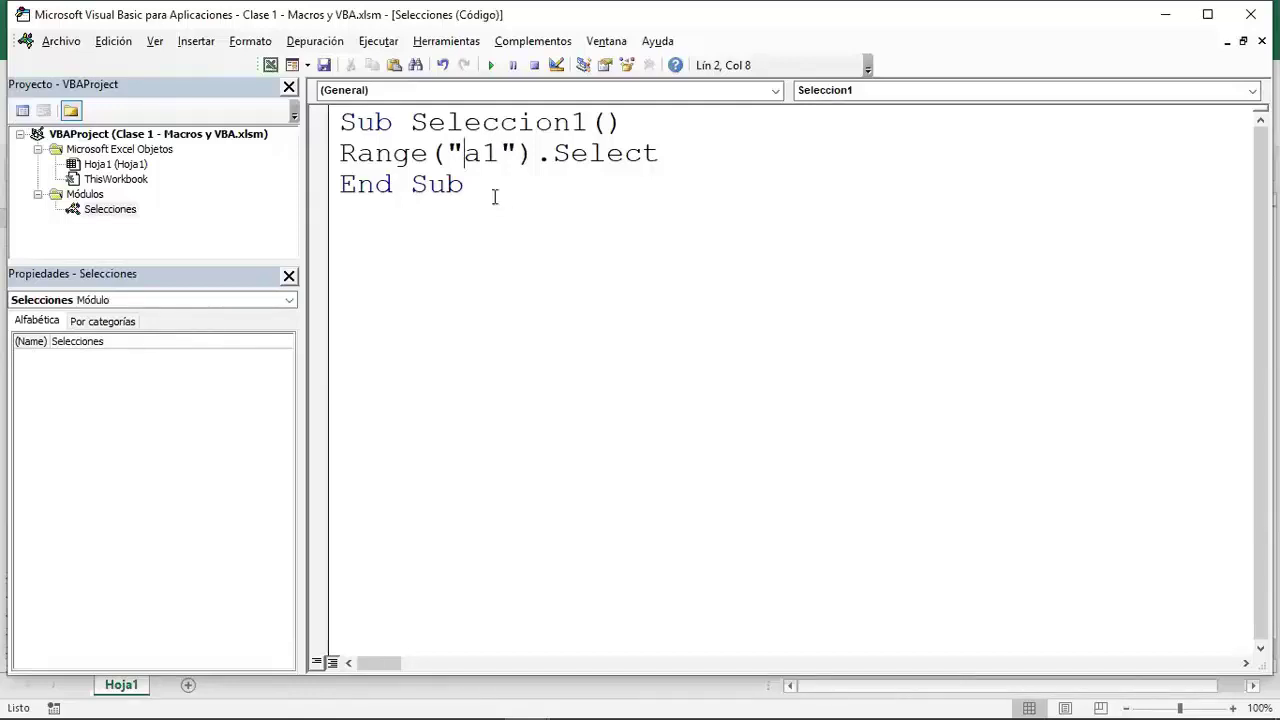
{"action": "left_click", "coordinate": [490, 190]}
{"action": "left_click", "coordinate": [270, 65]}
{"action": "left_click", "coordinate": [717, 307]}
{"action": "left_click", "coordinate": [442, 307]}
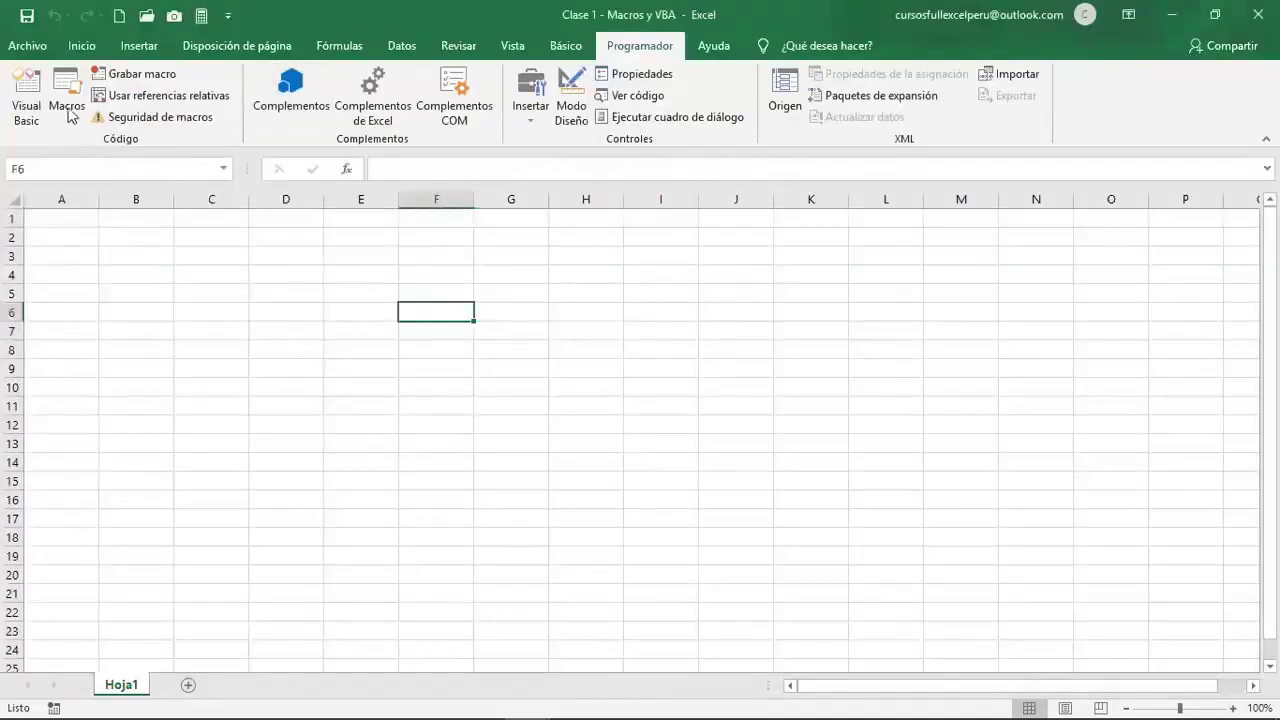
{"action": "left_click", "coordinate": [281, 286]}
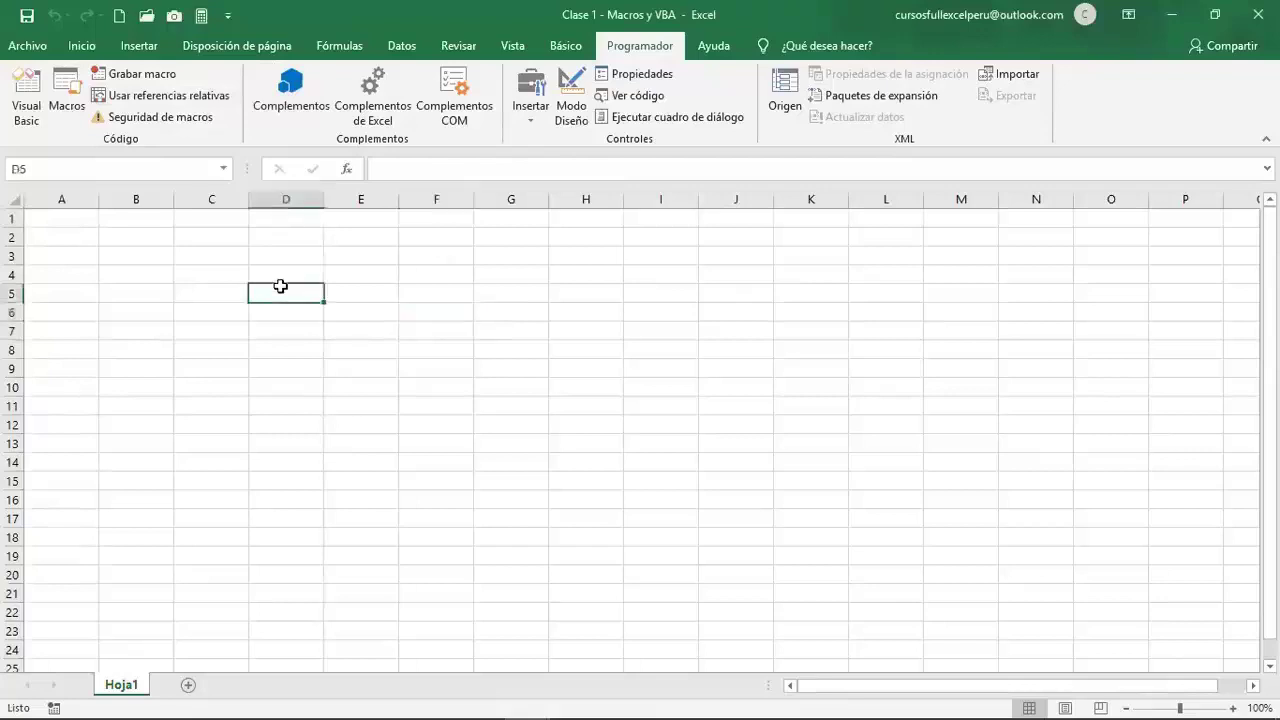
- Try the quick access toolbar list and its full settings, then close them and select F6
{"action": "left_click", "coordinate": [229, 17]}
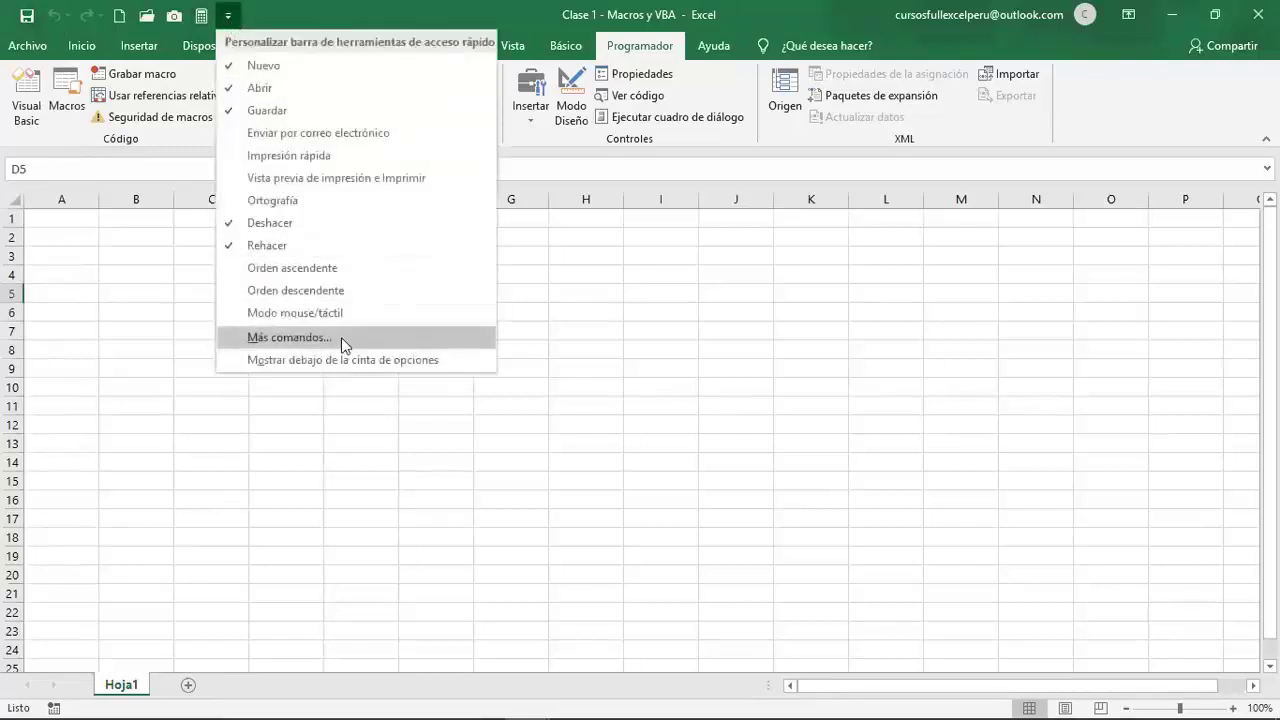
{"action": "left_click", "coordinate": [726, 329]}
{"action": "left_click", "coordinate": [658, 325]}
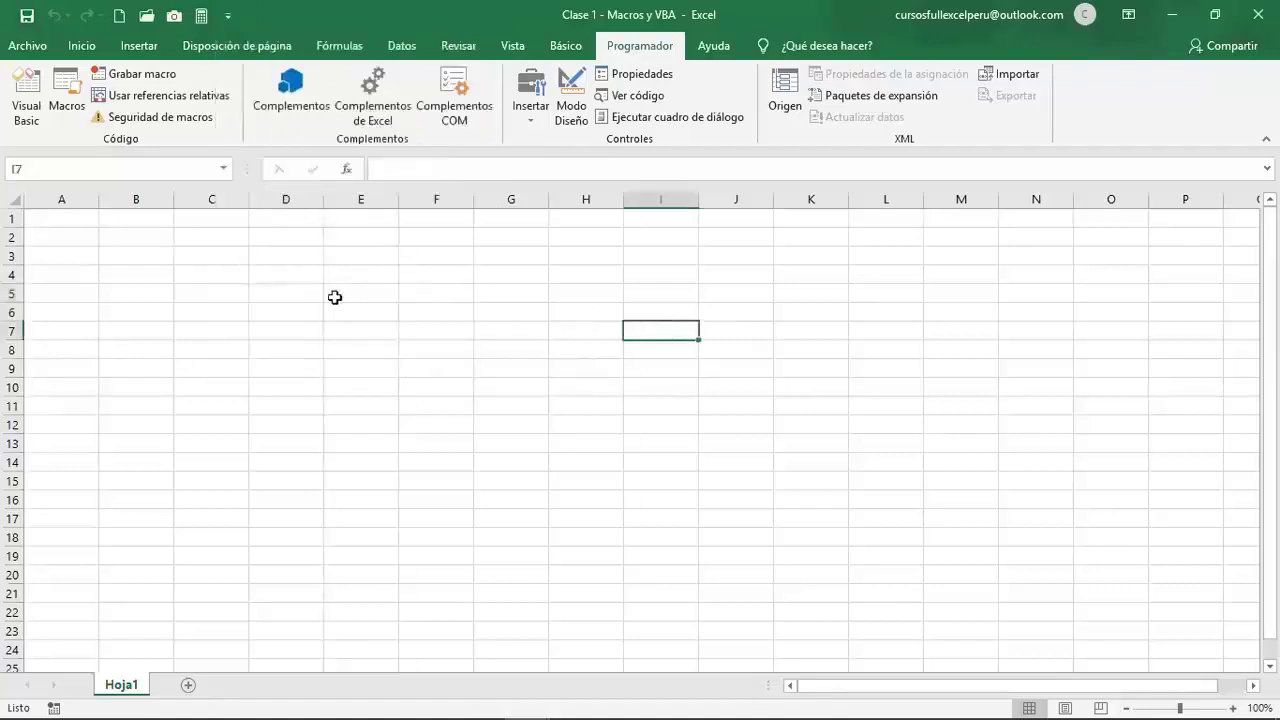
{"action": "left_click", "coordinate": [228, 16]}
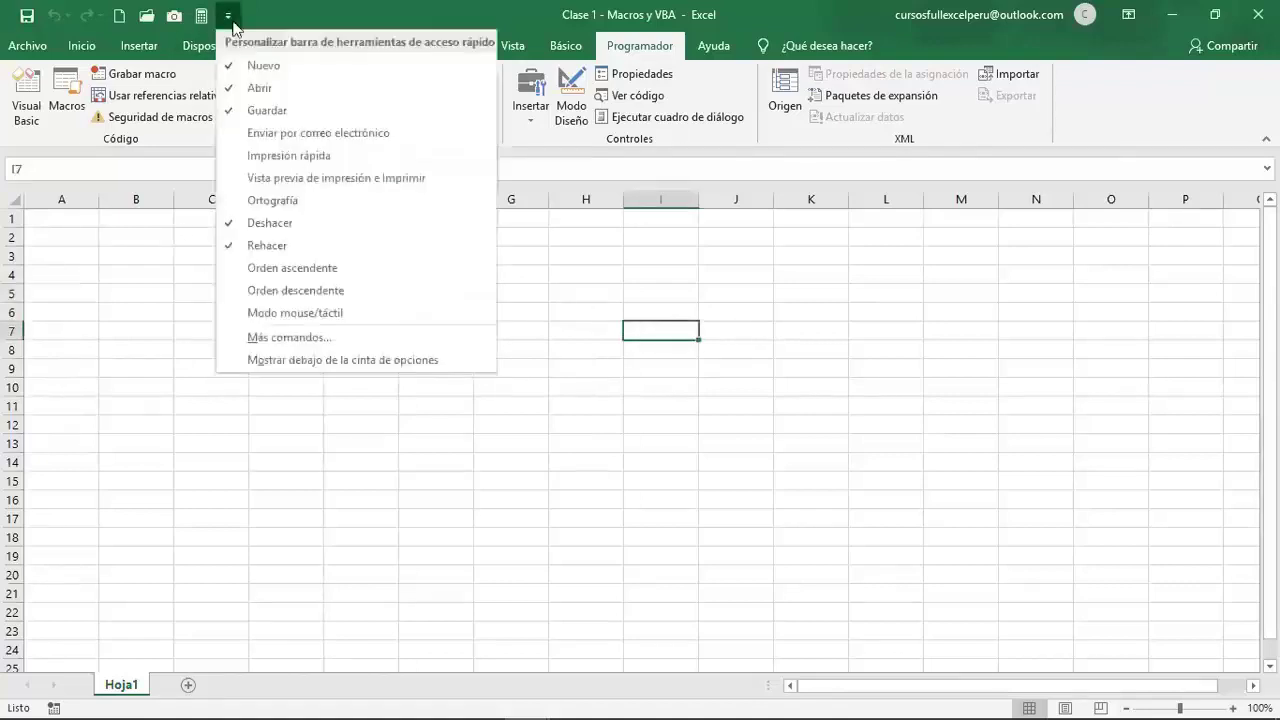
{"action": "left_click", "coordinate": [385, 340]}
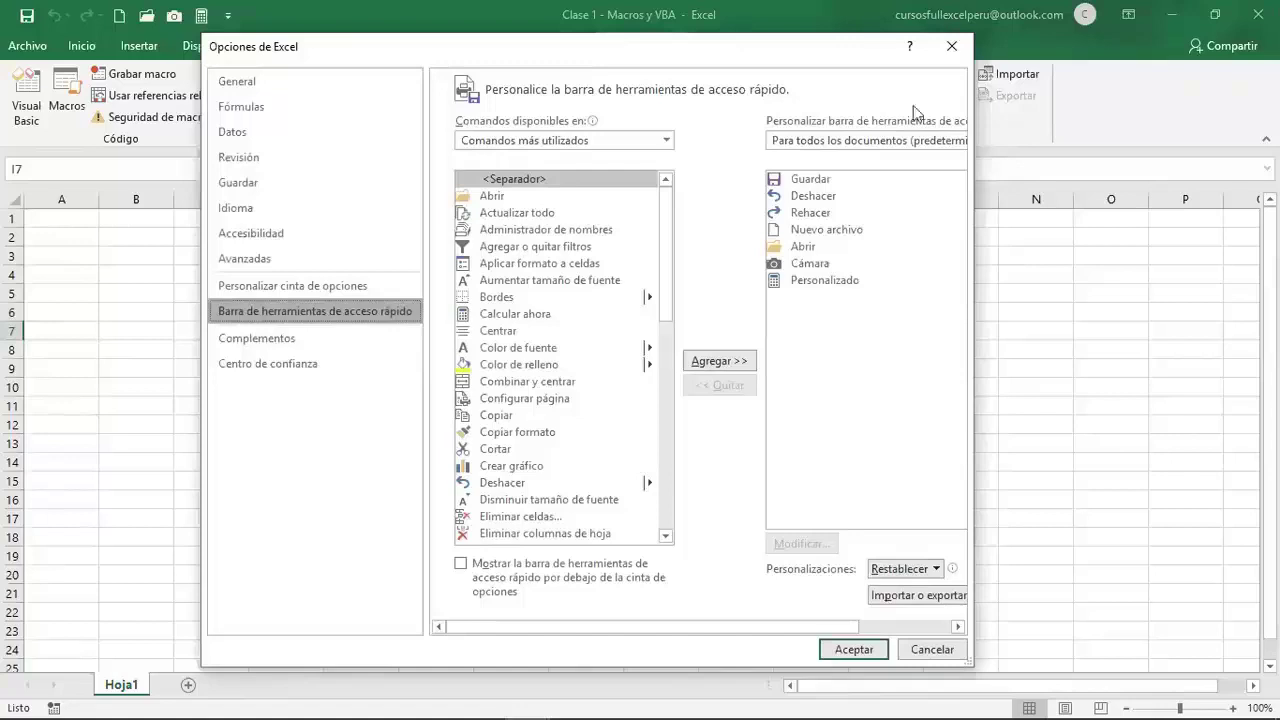
{"action": "left_click", "coordinate": [952, 46]}
{"action": "left_click", "coordinate": [441, 304]}
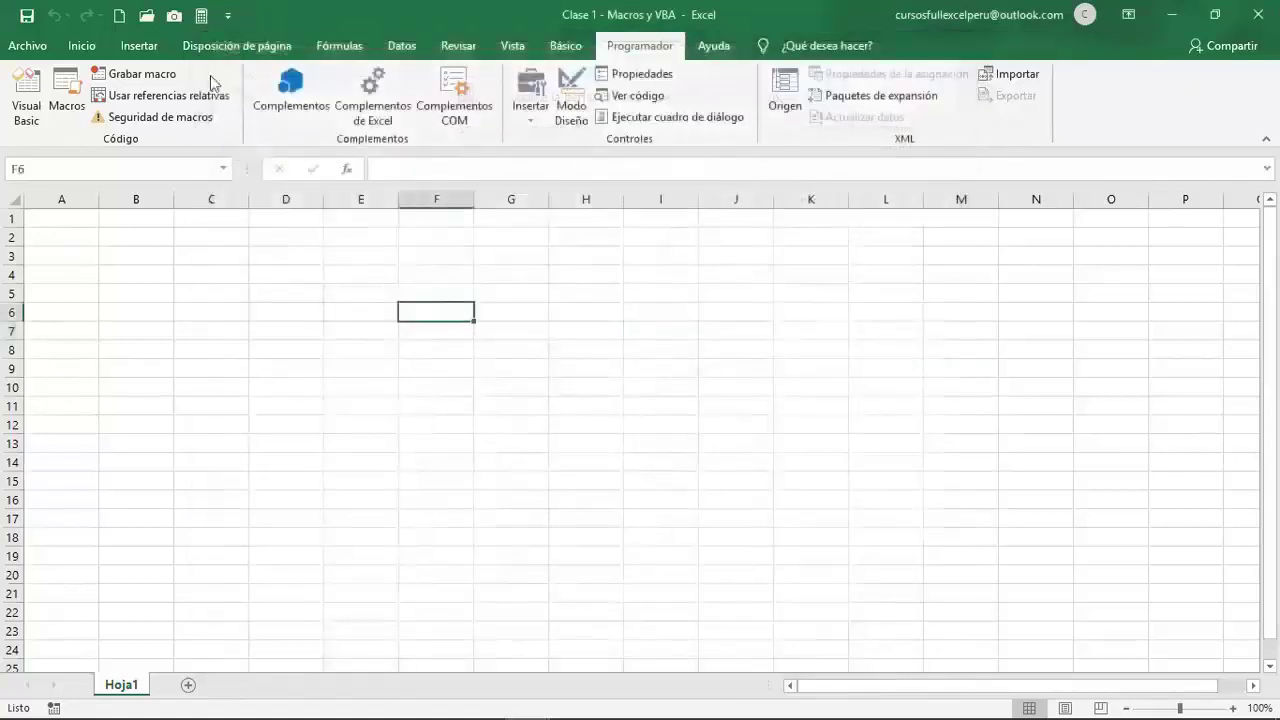
- Reopen Excel Options at the quick access toolbar page and expand the command-category list
{"action": "left_click", "coordinate": [228, 16]}
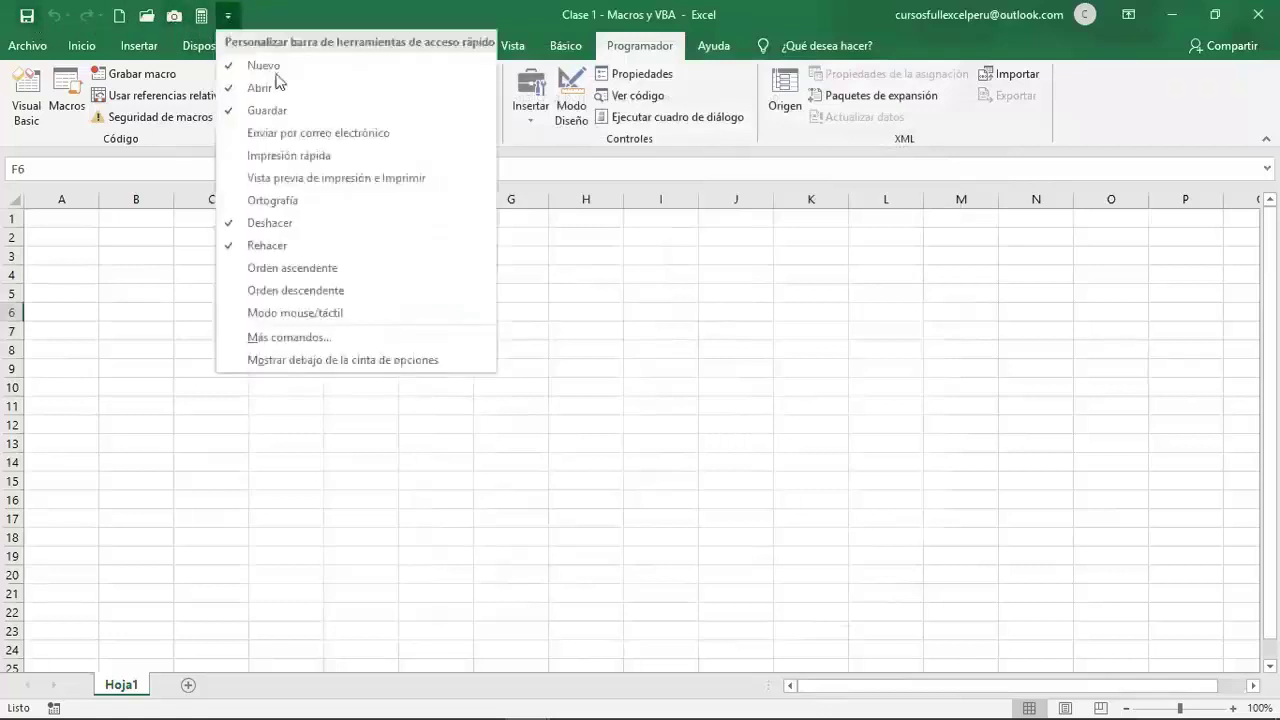
{"action": "left_click", "coordinate": [354, 345]}
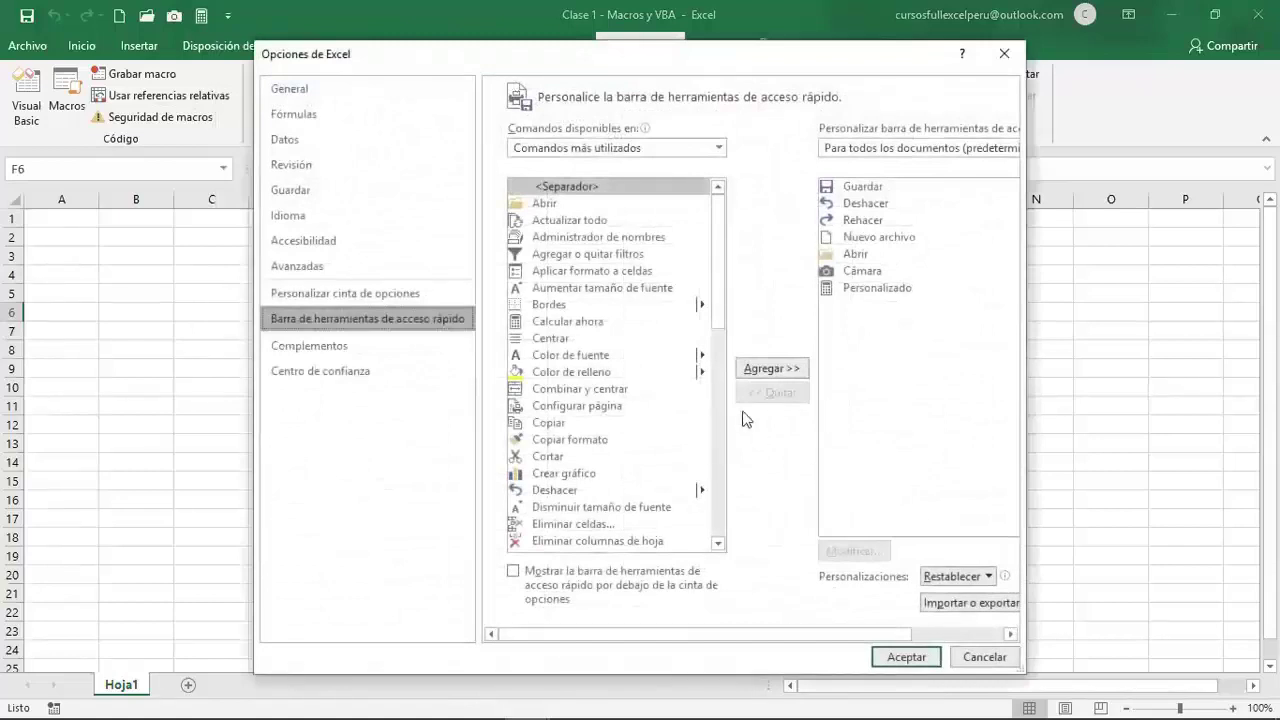
{"action": "mouse_move", "coordinate": [527, 140]}
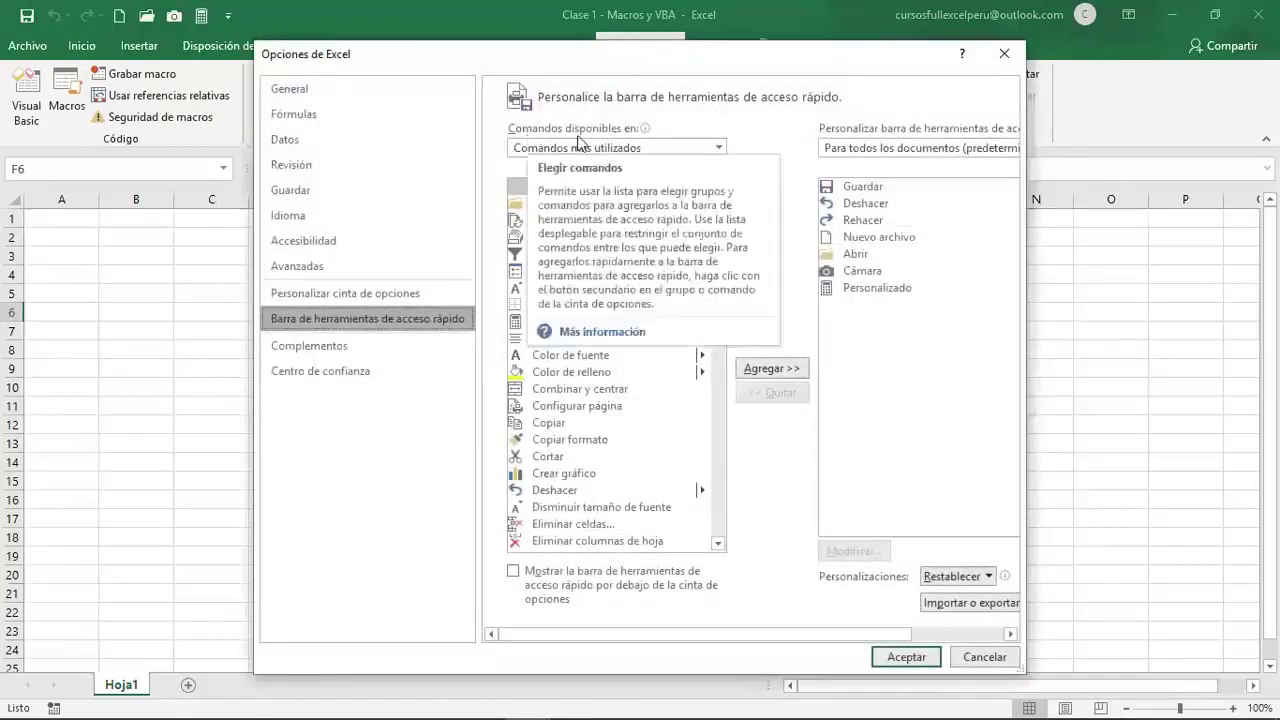
{"action": "left_click", "coordinate": [367, 293]}
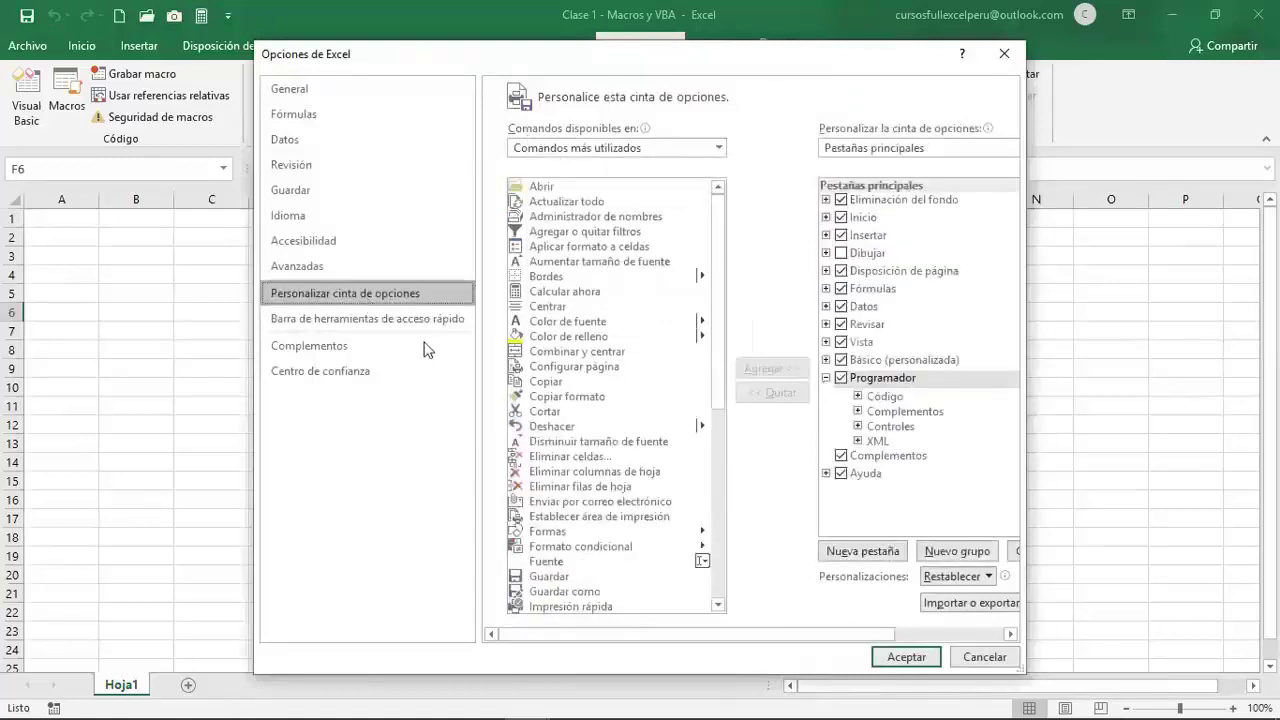
{"action": "left_click", "coordinate": [350, 320]}
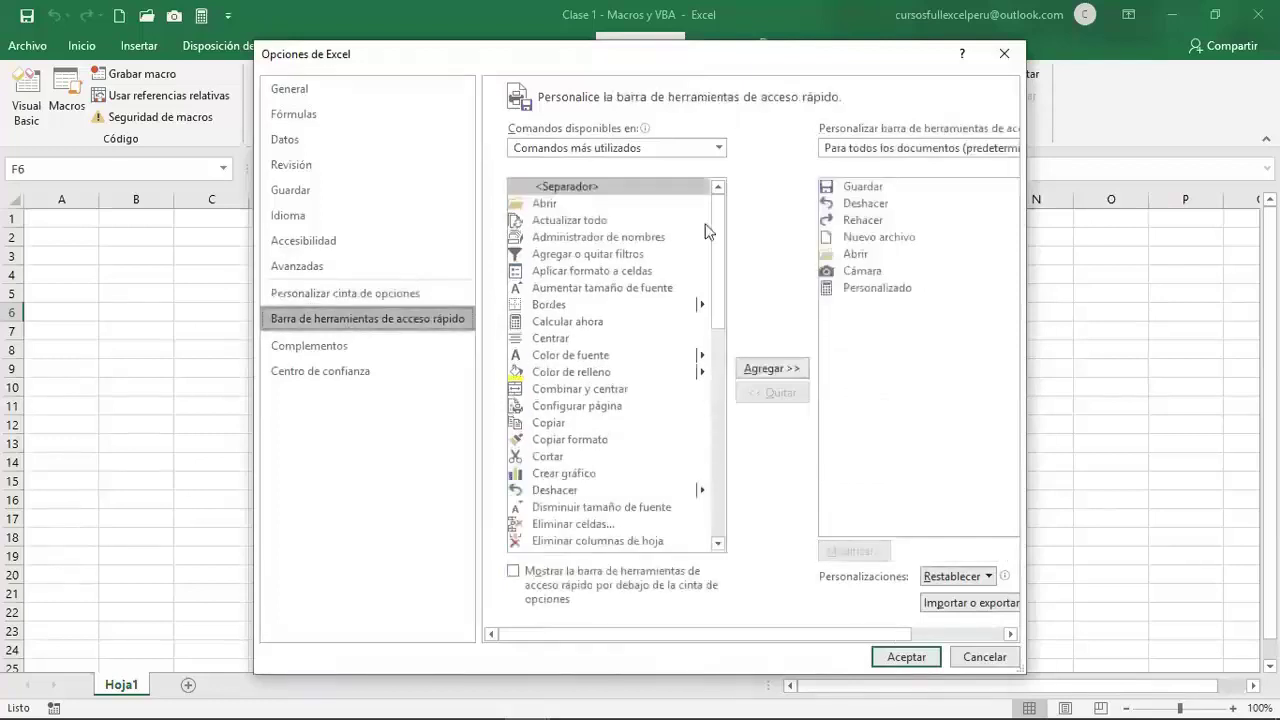
{"action": "left_click", "coordinate": [718, 147]}
- Filter to Macros, add Seleccion1, give it the black-circle icon, and accept the options
{"action": "left_click", "coordinate": [548, 220]}
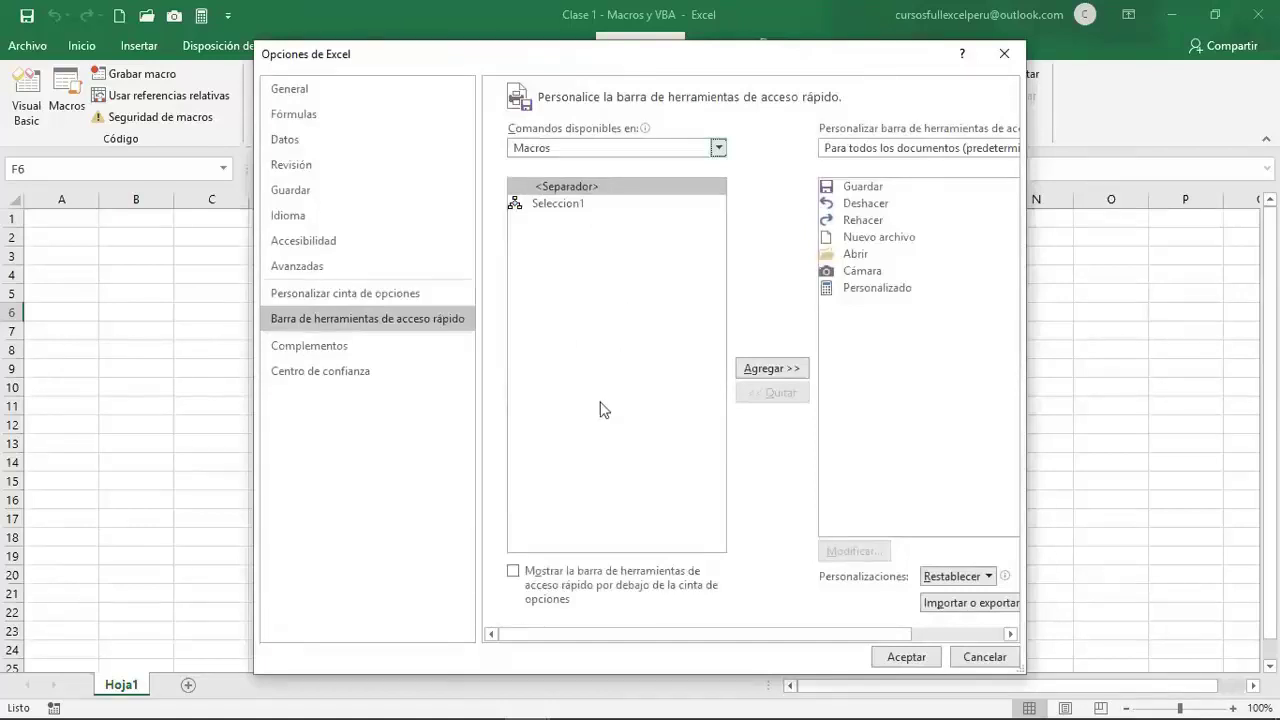
{"action": "left_click", "coordinate": [567, 210]}
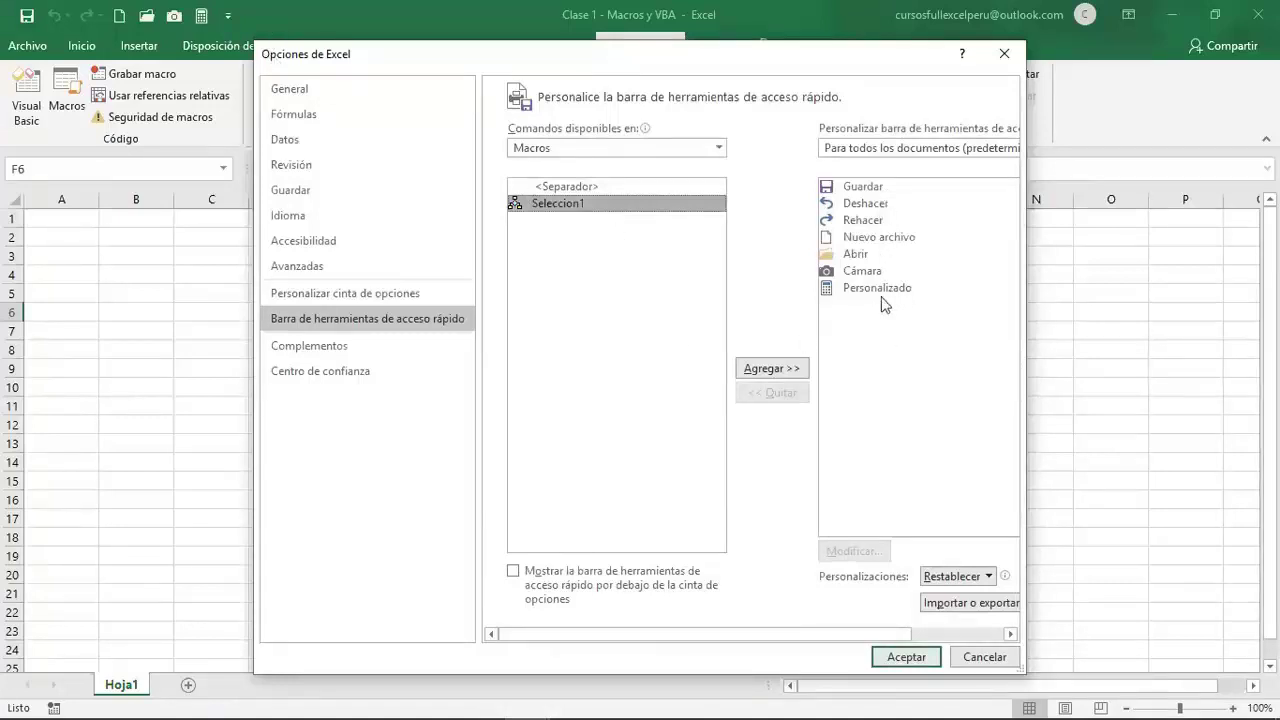
{"action": "left_click", "coordinate": [770, 370]}
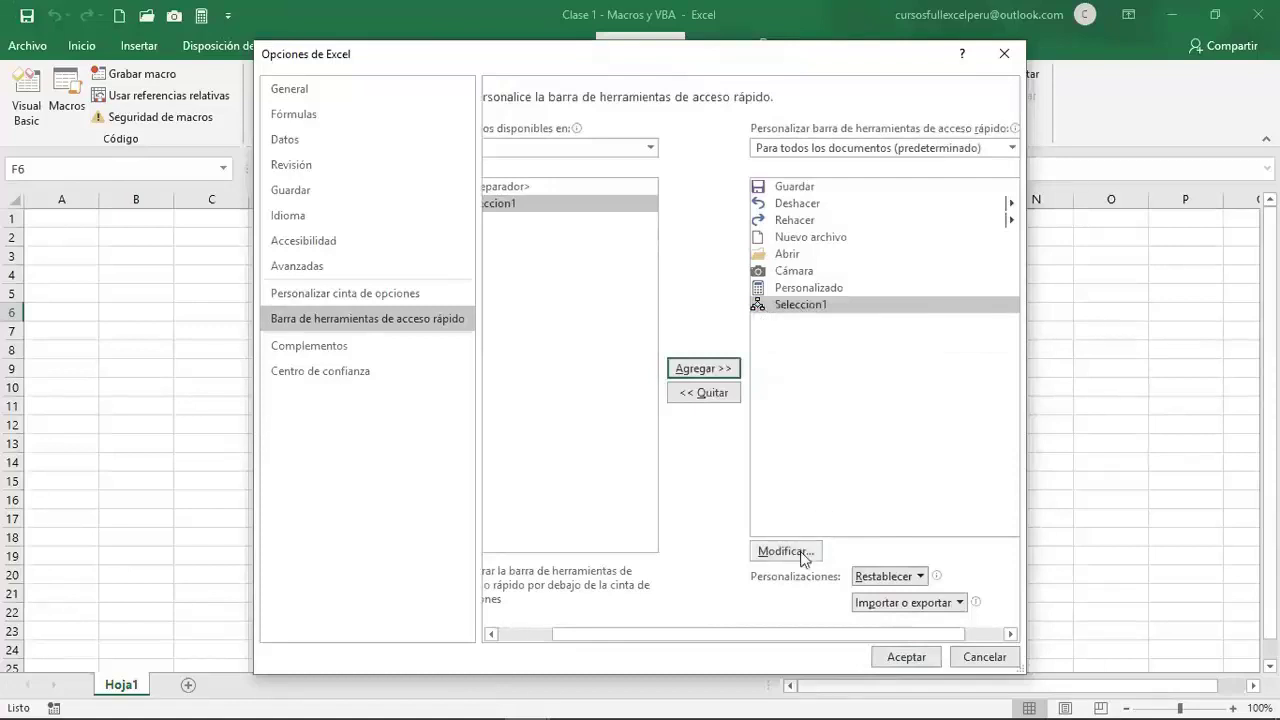
{"action": "left_click", "coordinate": [780, 306]}
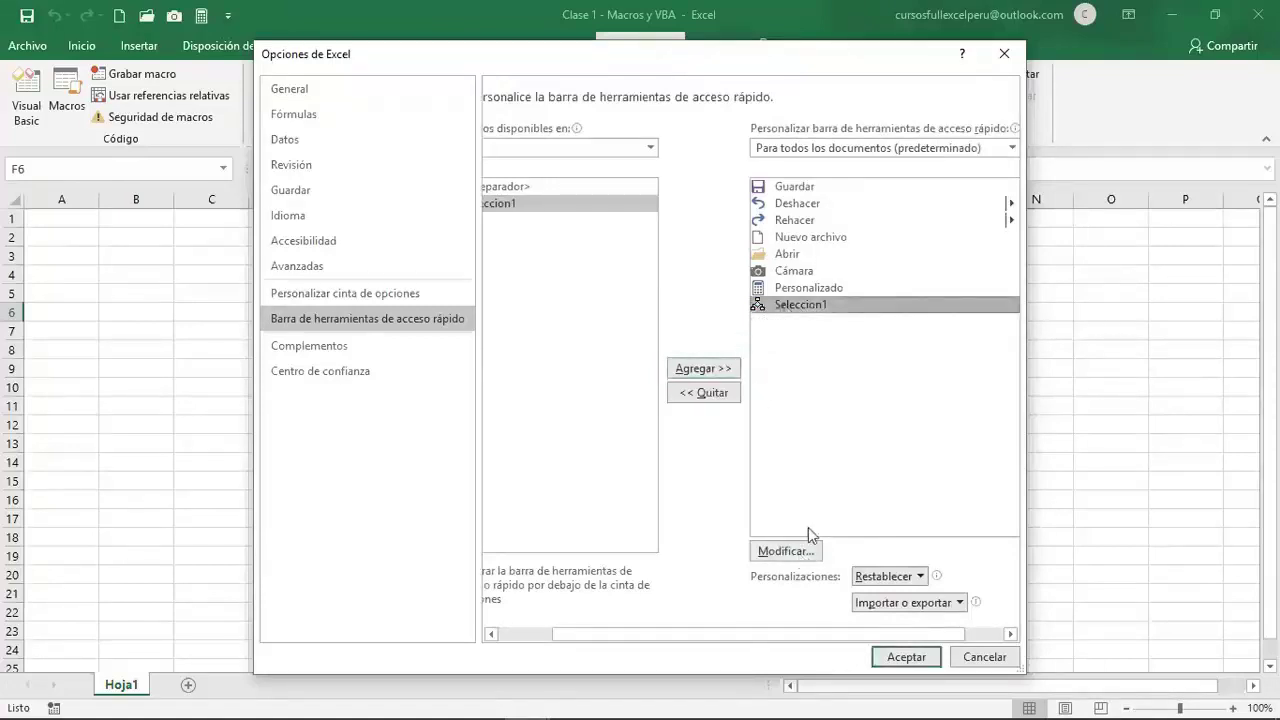
{"action": "left_click", "coordinate": [795, 552]}
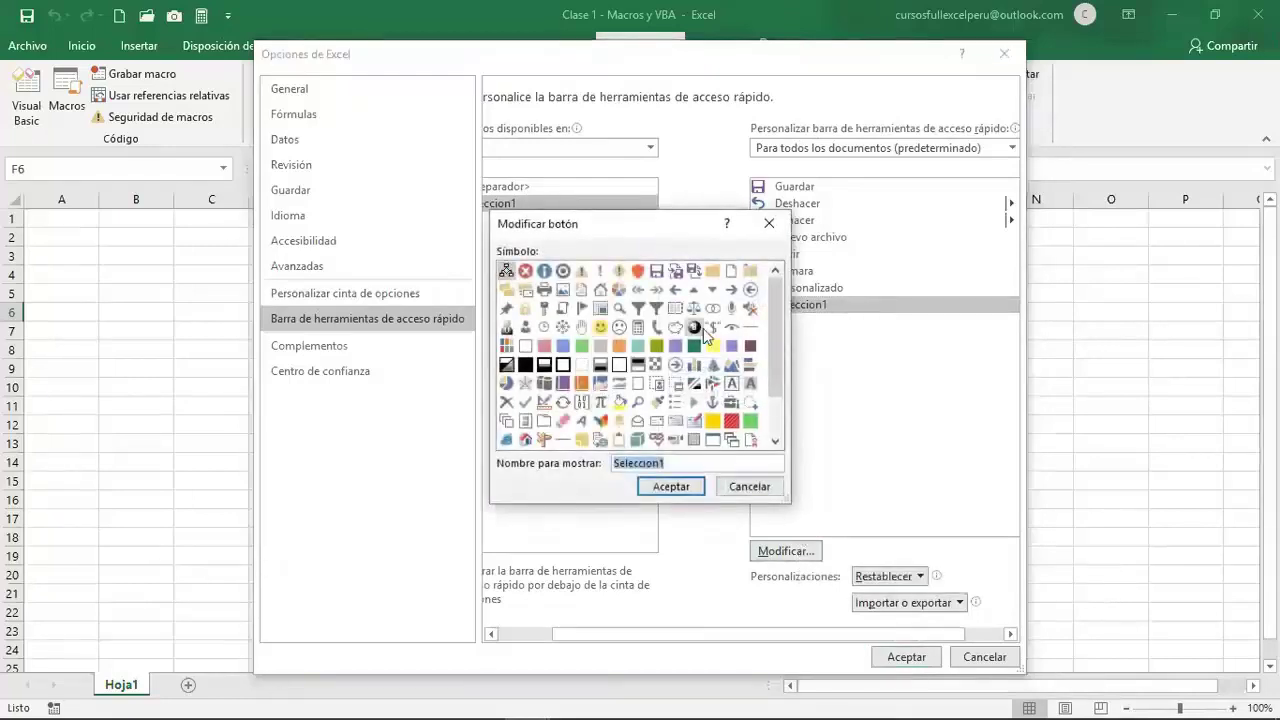
{"action": "left_click", "coordinate": [697, 329]}
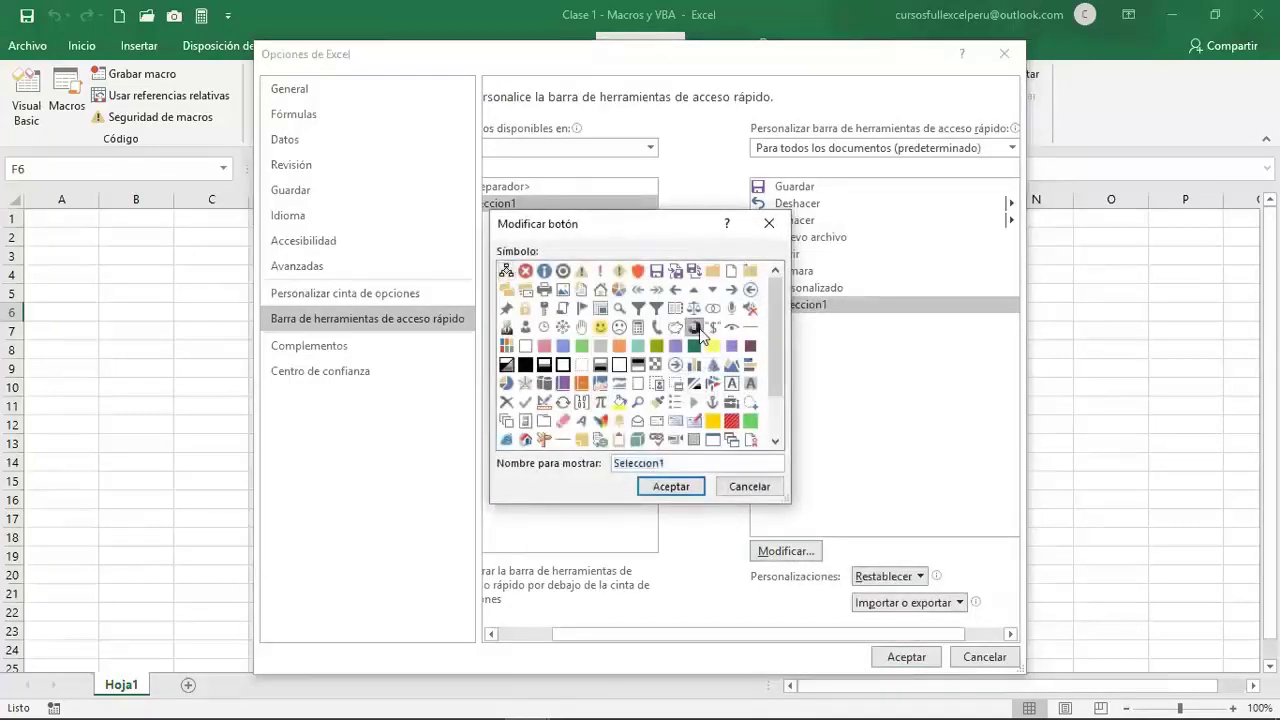
{"action": "left_click", "coordinate": [675, 488]}
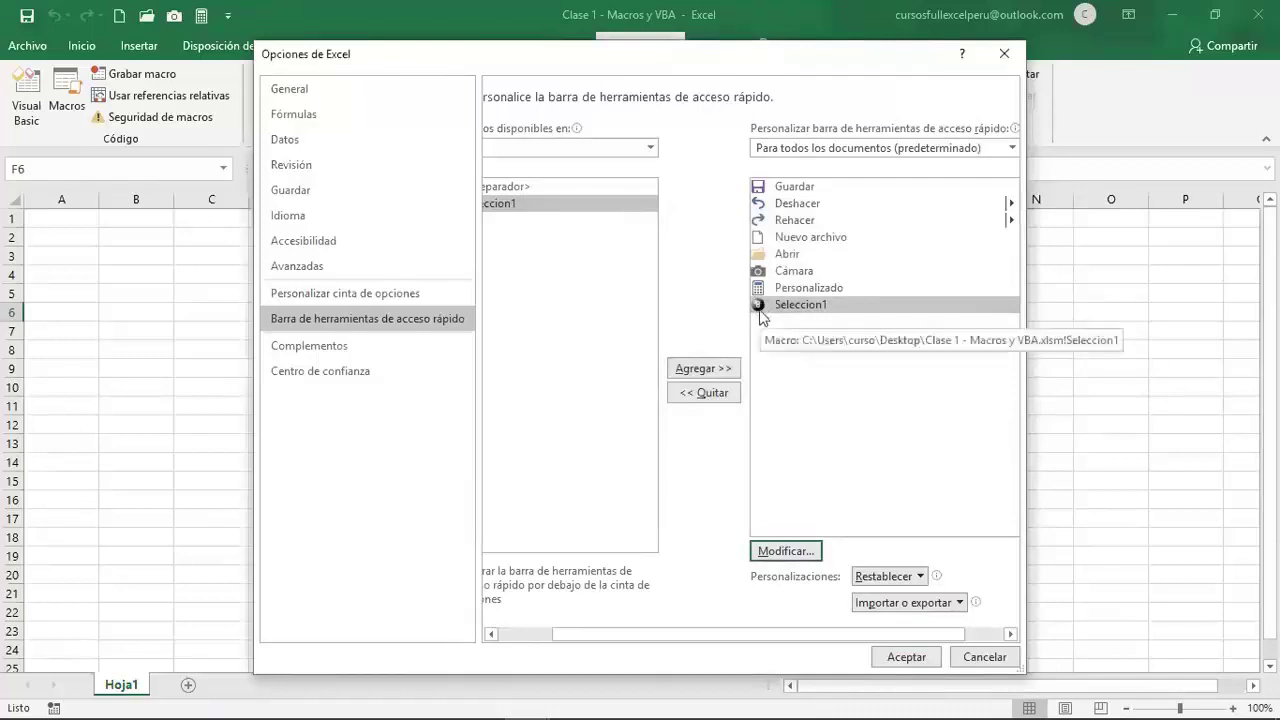
{"action": "left_click", "coordinate": [896, 655]}
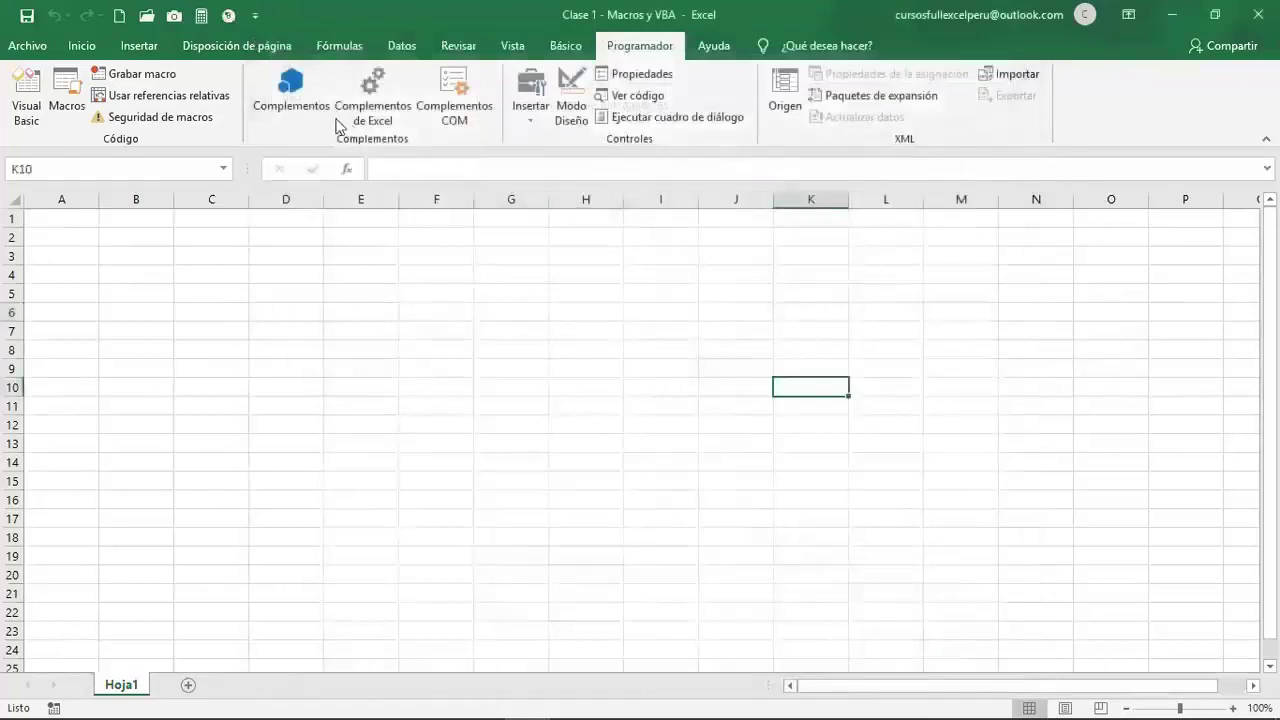
- Use the Seleccion1 toolbar button from F4 and G7, returning to A1 each time
{"action": "left_click", "coordinate": [233, 24]}
{"action": "left_click", "coordinate": [430, 253]}
{"action": "left_click", "coordinate": [235, 22]}
{"action": "left_click", "coordinate": [486, 340]}
{"action": "left_click", "coordinate": [229, 16]}
- Select G8, B2 and E2, look at the macro code, then select D3 back in Excel
{"action": "left_click", "coordinate": [543, 349]}
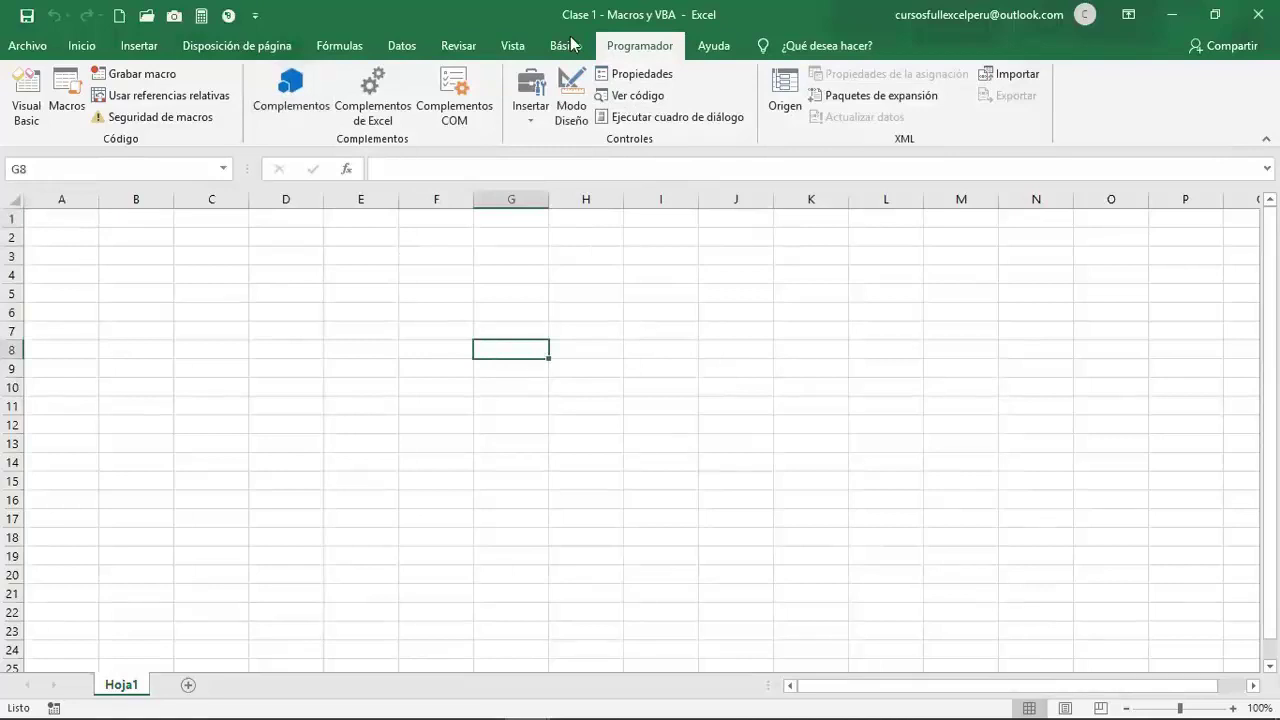
{"action": "left_click", "coordinate": [157, 236]}
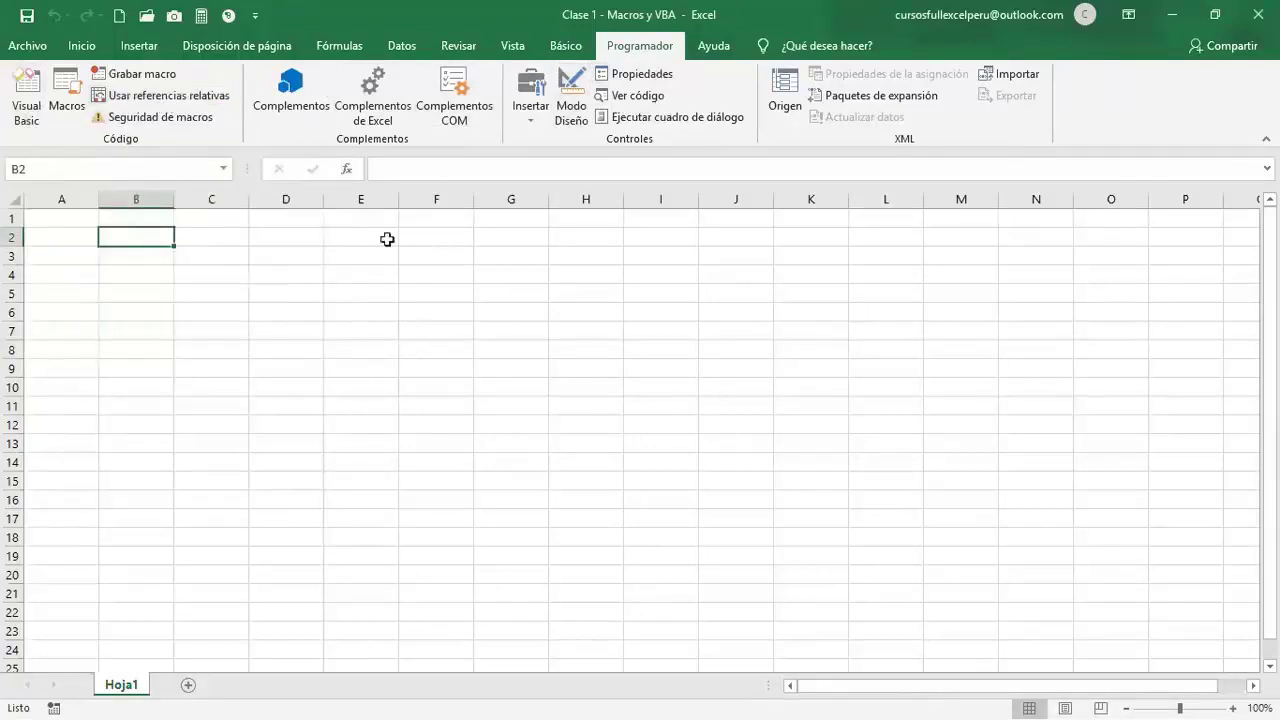
{"action": "left_click", "coordinate": [335, 237]}
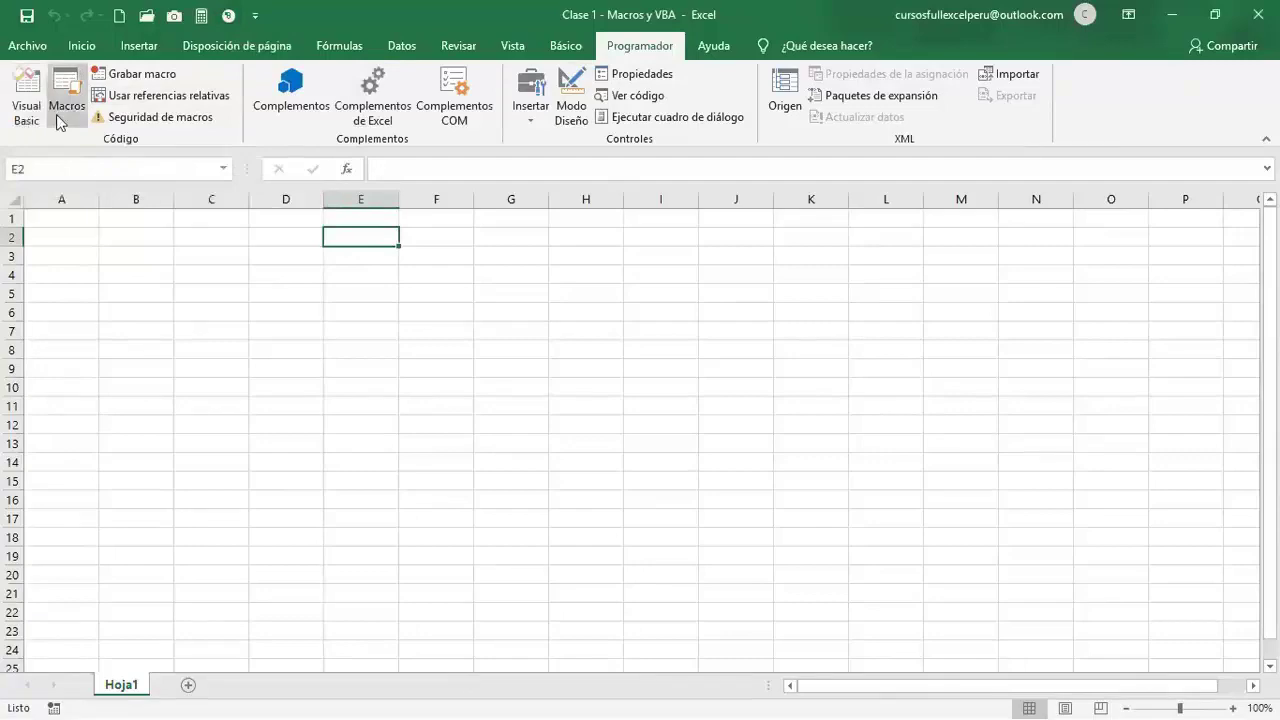
{"action": "left_click", "coordinate": [28, 113]}
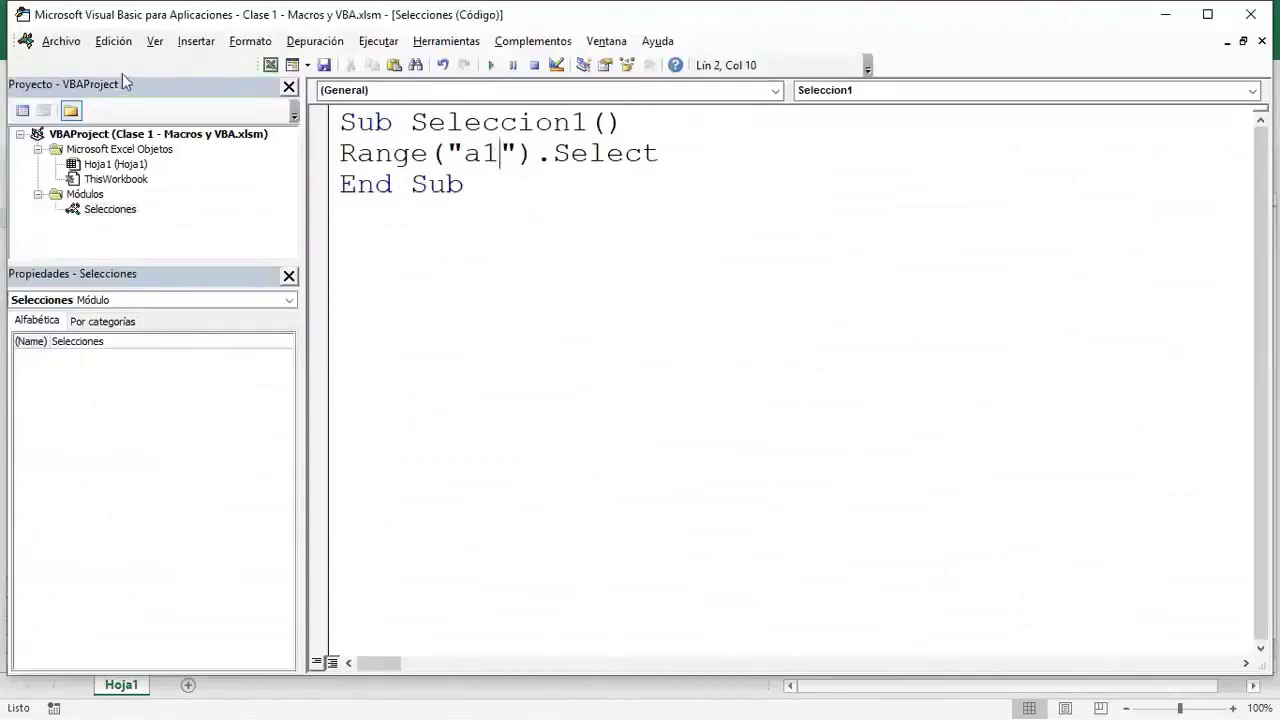
{"action": "left_click", "coordinate": [270, 65]}
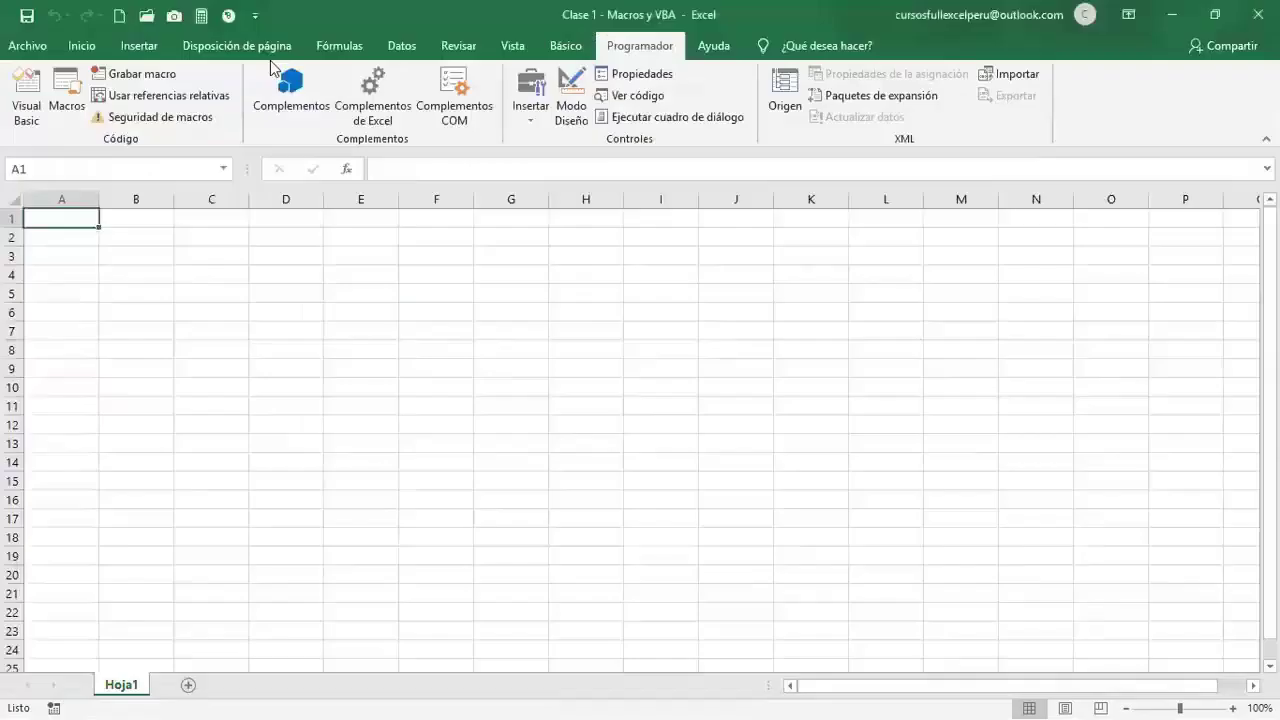
{"action": "left_click", "coordinate": [289, 252]}
- Draw a light-blue smiley-face shape near F1:H10, about 3 by 3.8 cm
{"action": "left_click", "coordinate": [147, 53]}
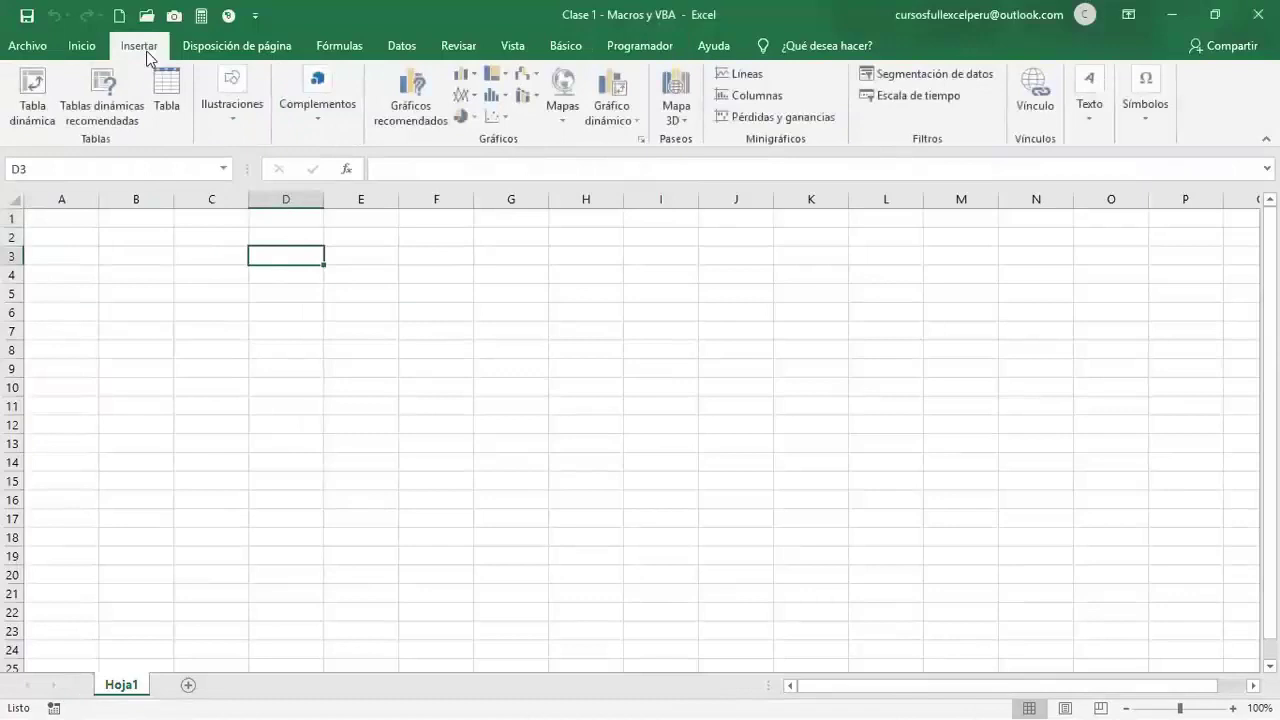
{"action": "left_click", "coordinate": [232, 120]}
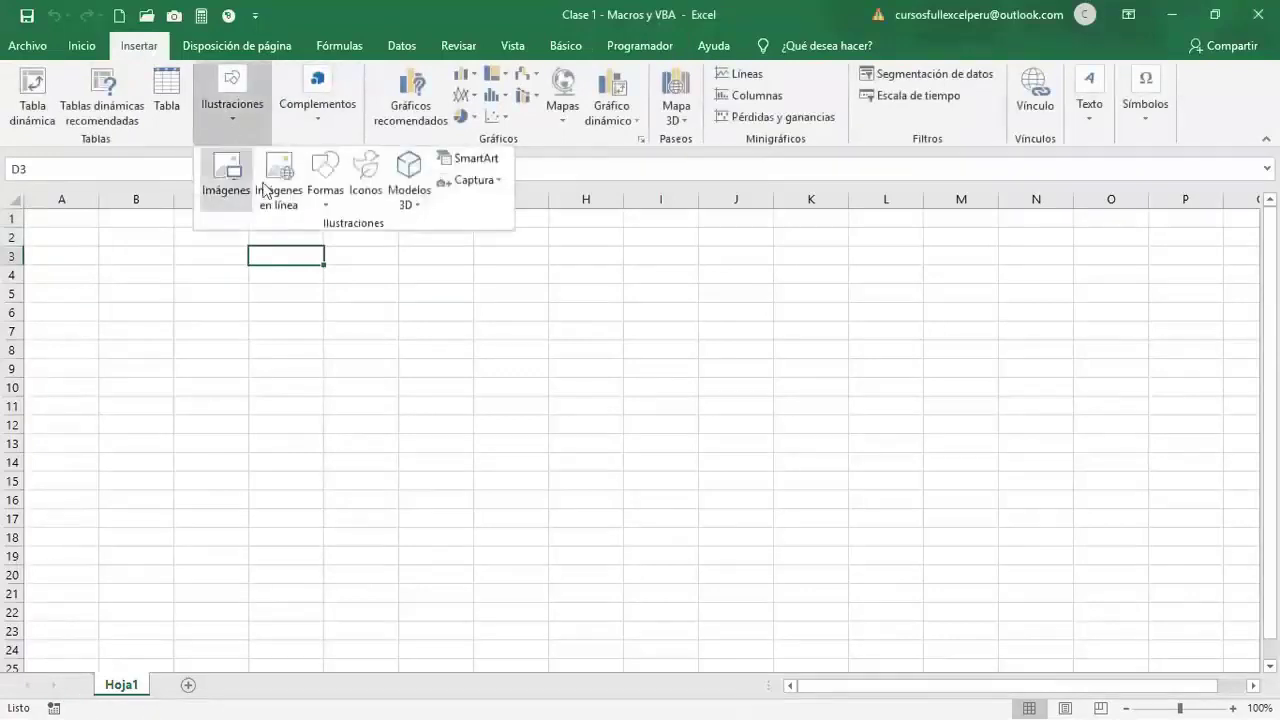
{"action": "left_click", "coordinate": [321, 206]}
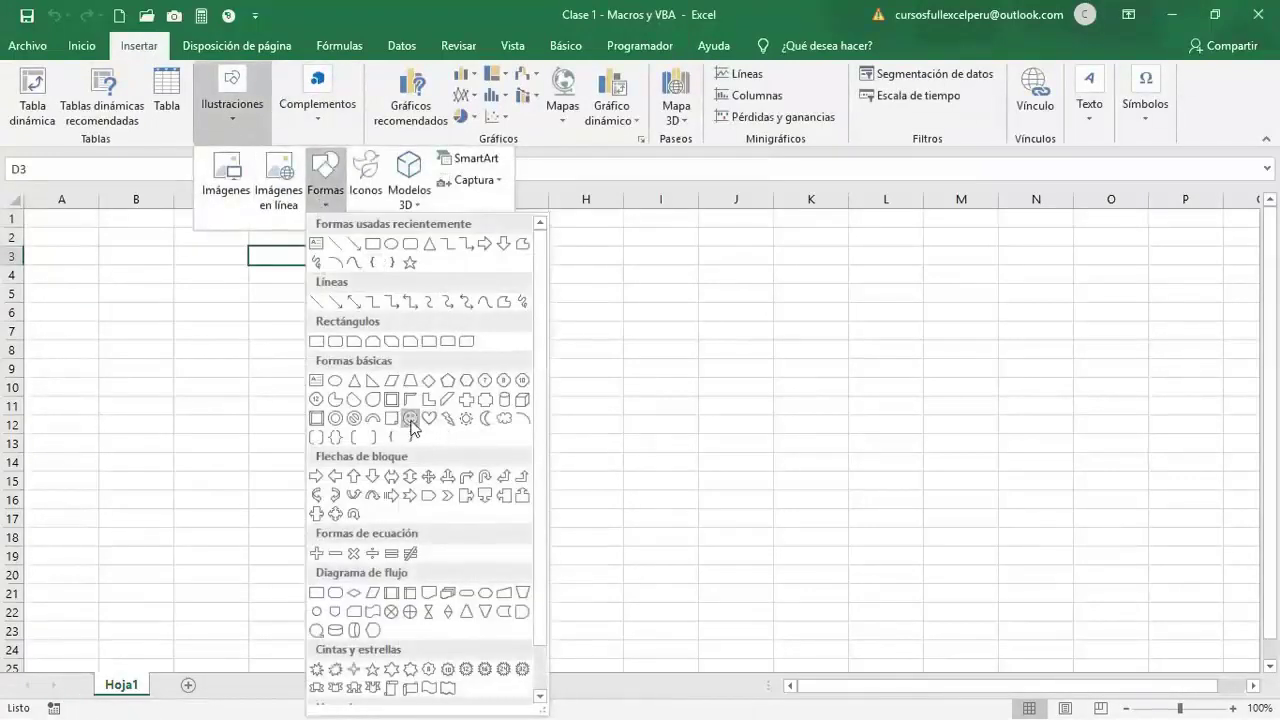
{"action": "left_click", "coordinate": [410, 418]}
{"action": "left_click_drag", "start_coordinate": [486, 260], "coordinate": [674, 427]}
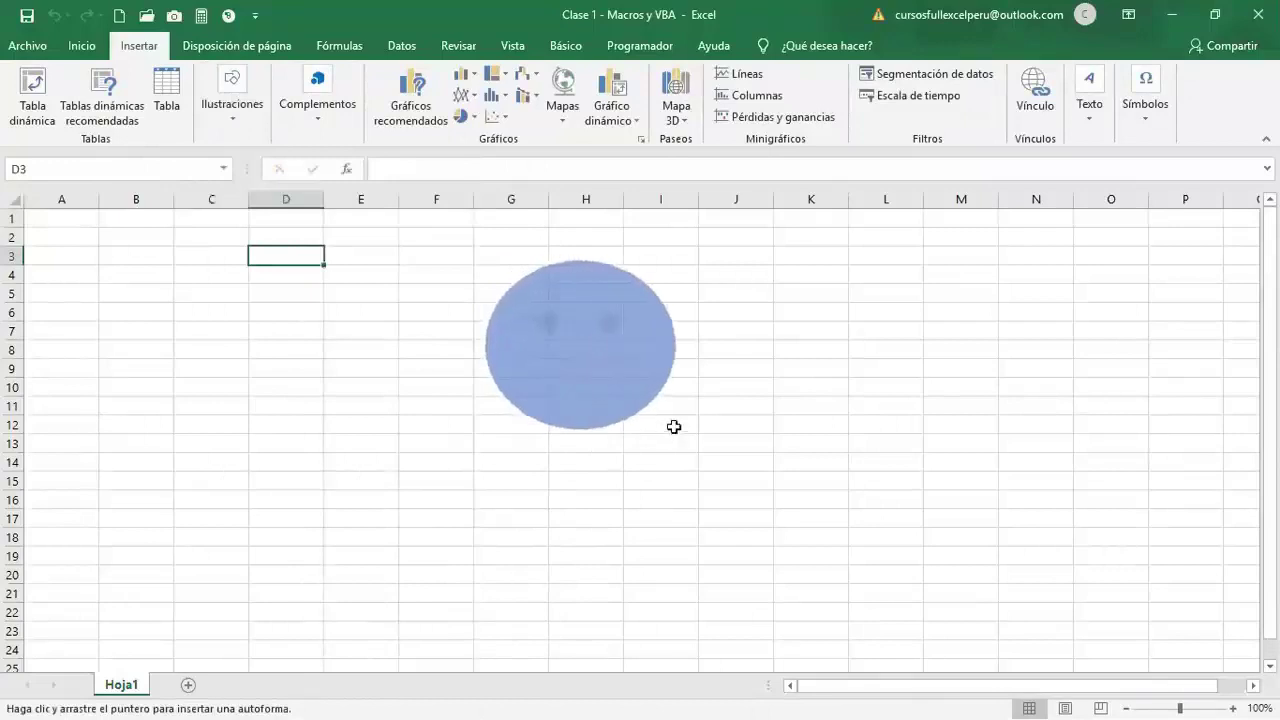
{"action": "left_click_drag", "start_coordinate": [589, 329], "coordinate": [523, 285]}
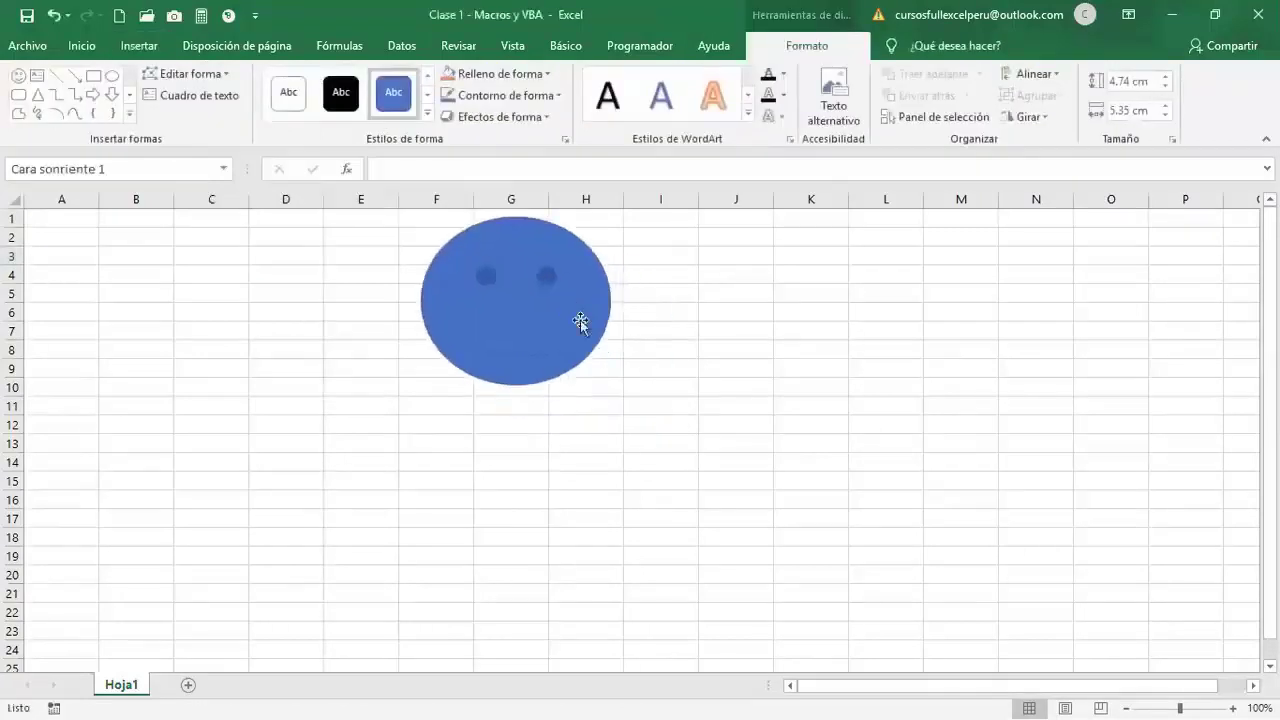
{"action": "left_click", "coordinate": [549, 73]}
{"action": "left_click", "coordinate": [568, 154]}
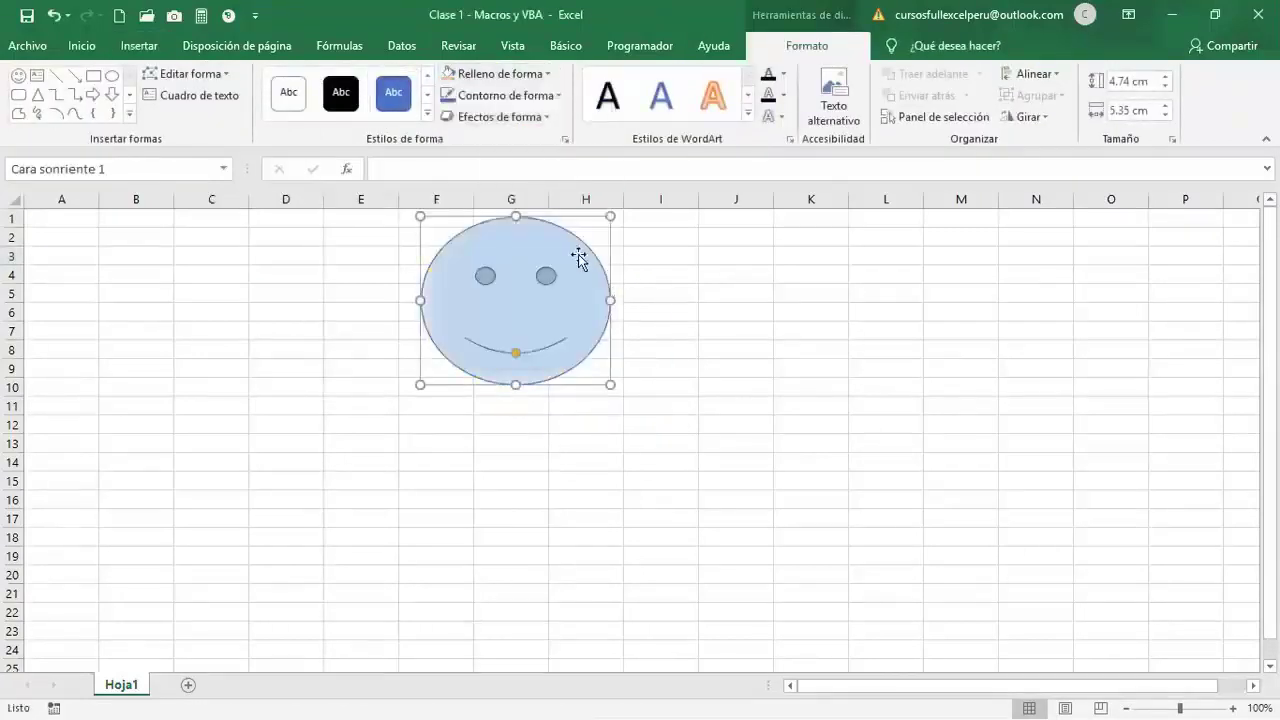
{"action": "left_click_drag", "start_coordinate": [578, 256], "coordinate": [586, 268]}
{"action": "mouse_move", "coordinate": [624, 409]}
{"action": "left_mouse_down"}
{"action": "mouse_move", "coordinate": [554, 309]}
{"action": "mouse_move", "coordinate": [577, 304]}
{"action": "left_mouse_up"}
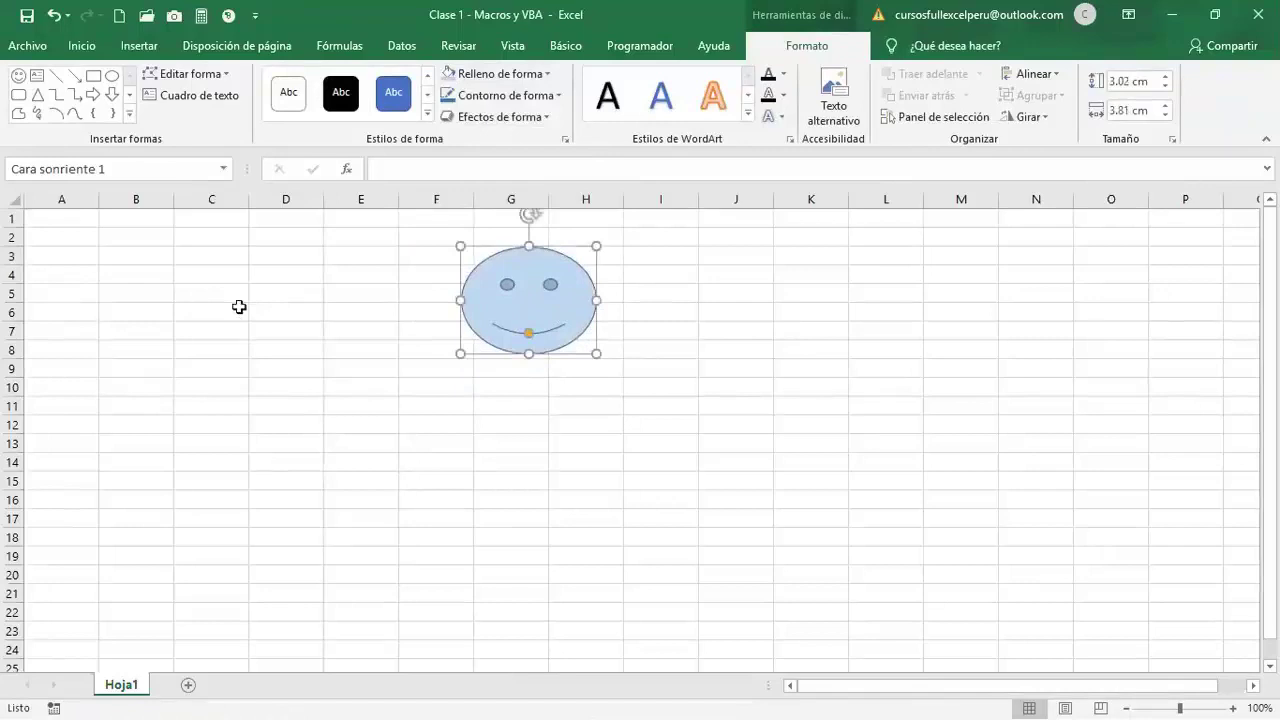
- Assign Seleccion1 to the smiley and click it several times to run the macro
{"action": "right_click", "coordinate": [474, 304]}
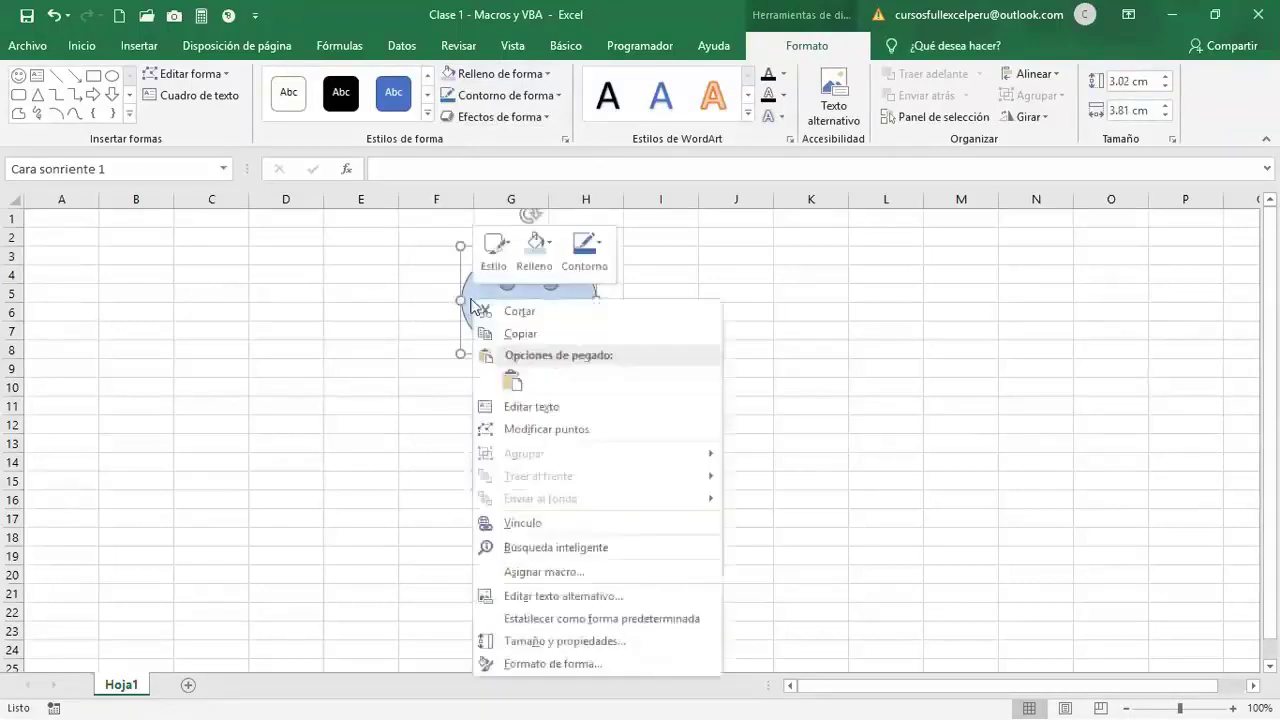
{"action": "left_click", "coordinate": [590, 576]}
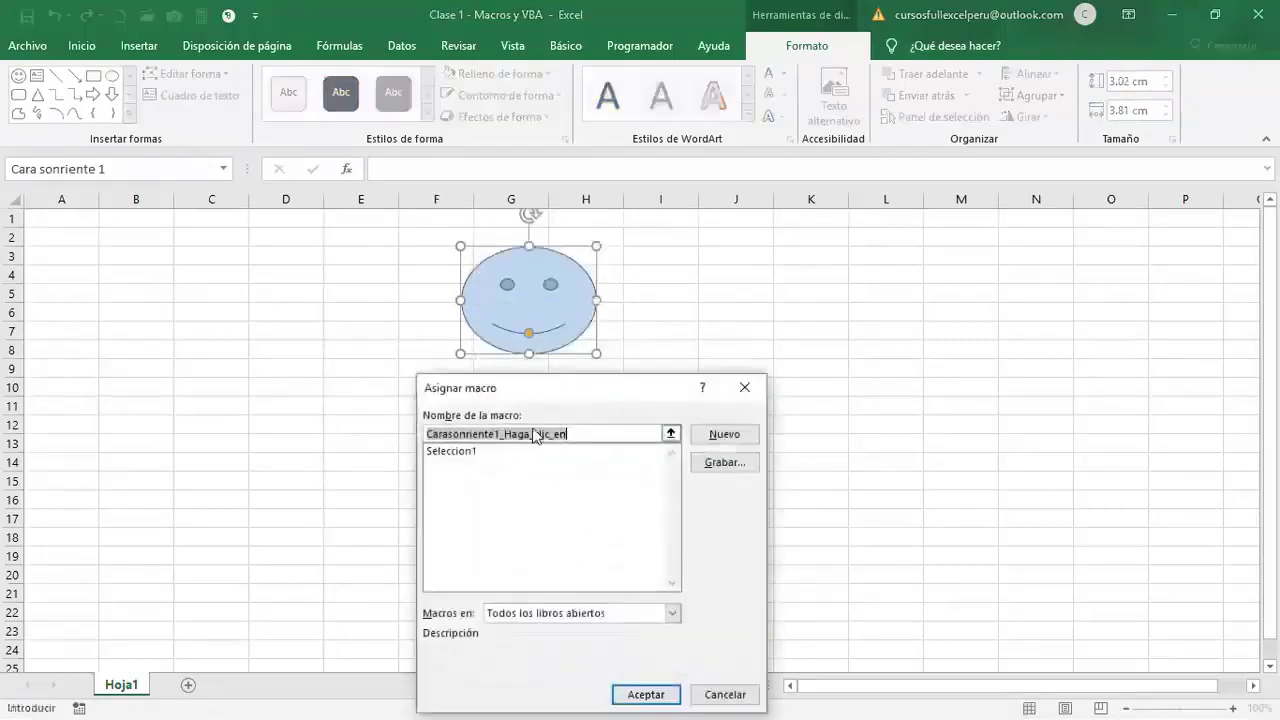
{"action": "left_click", "coordinate": [774, 285]}
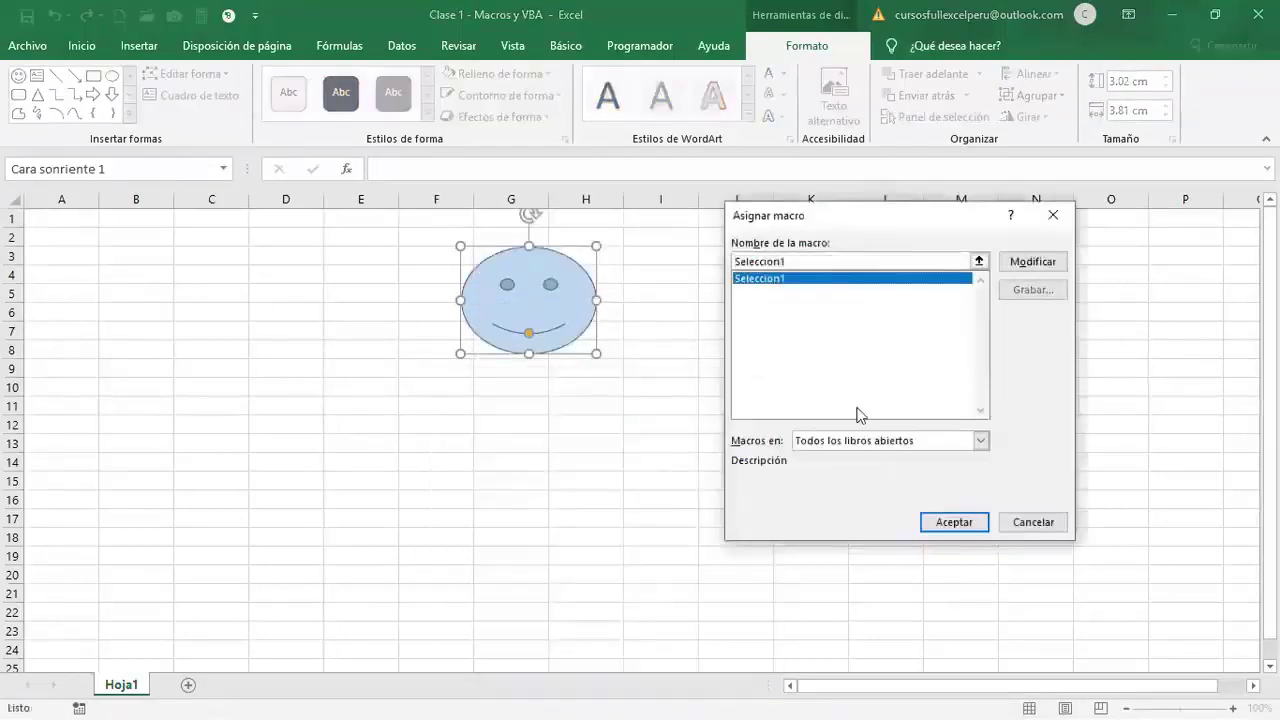
{"action": "left_click", "coordinate": [946, 527]}
{"action": "left_click", "coordinate": [792, 438]}
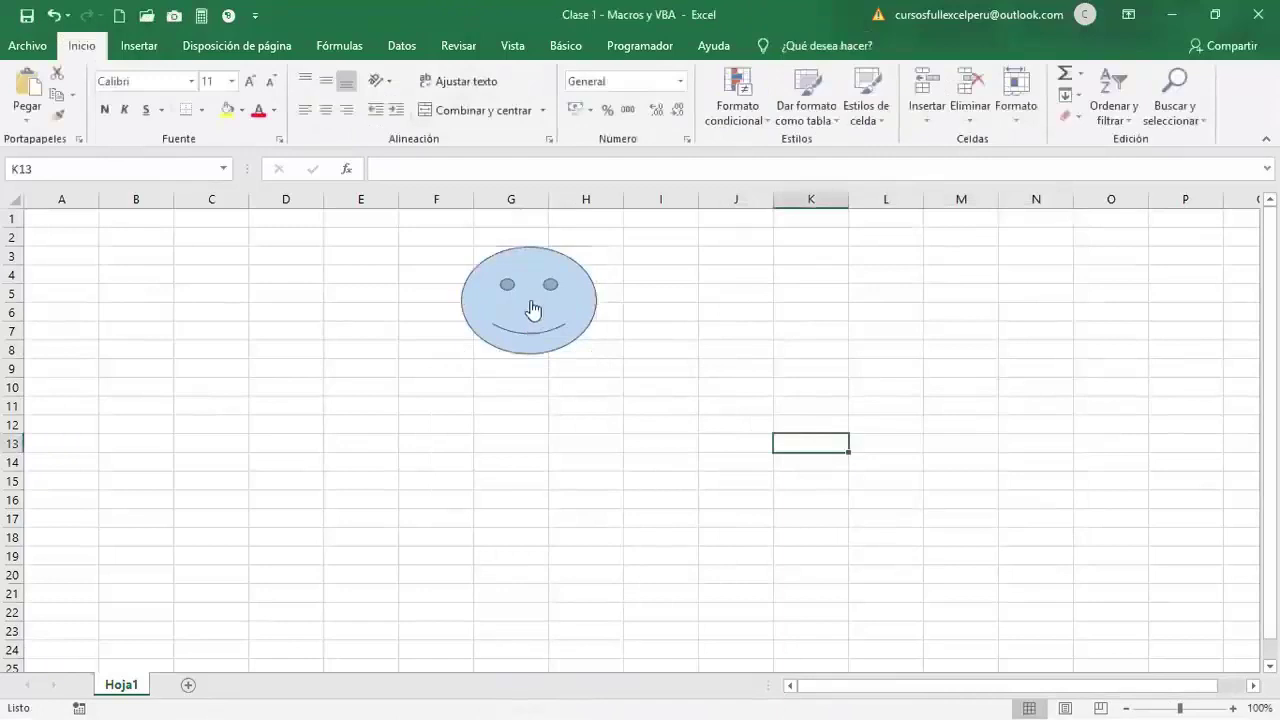
{"action": "left_click", "coordinate": [532, 311]}
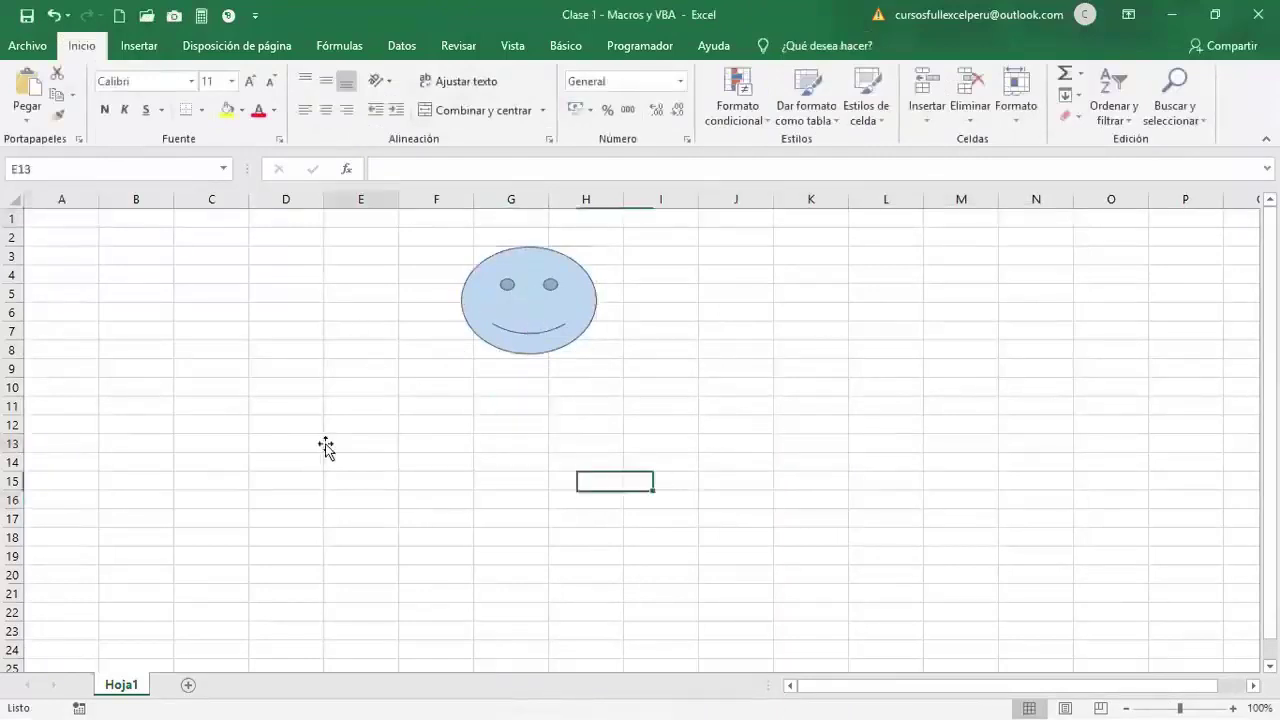
{"action": "left_click", "coordinate": [523, 306]}
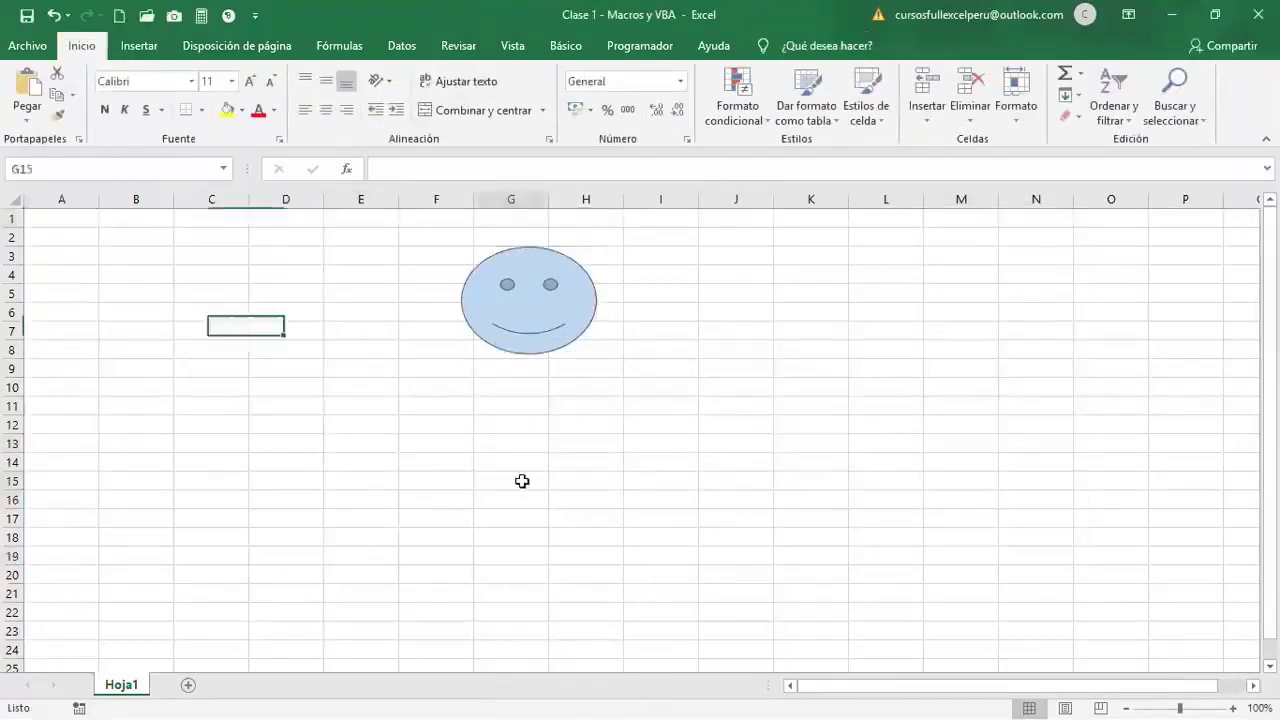
{"action": "left_click", "coordinate": [563, 330]}
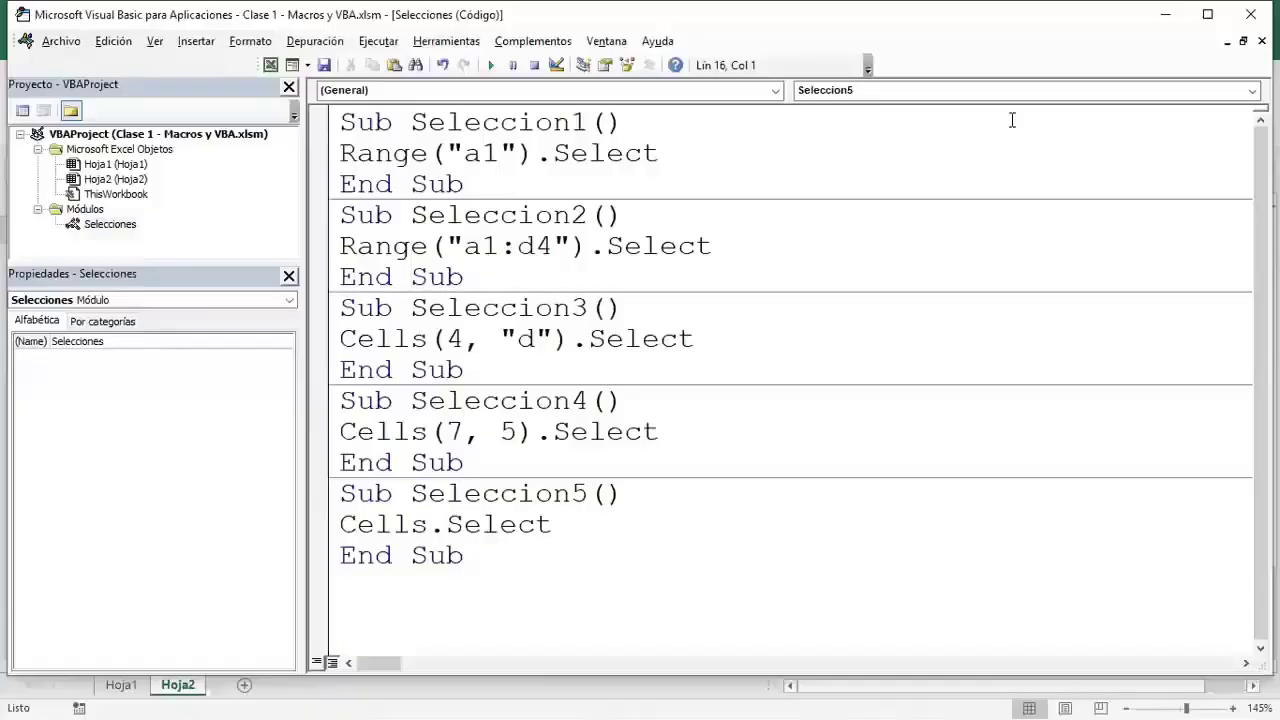
{"action": "left_click", "coordinate": [512, 242]}
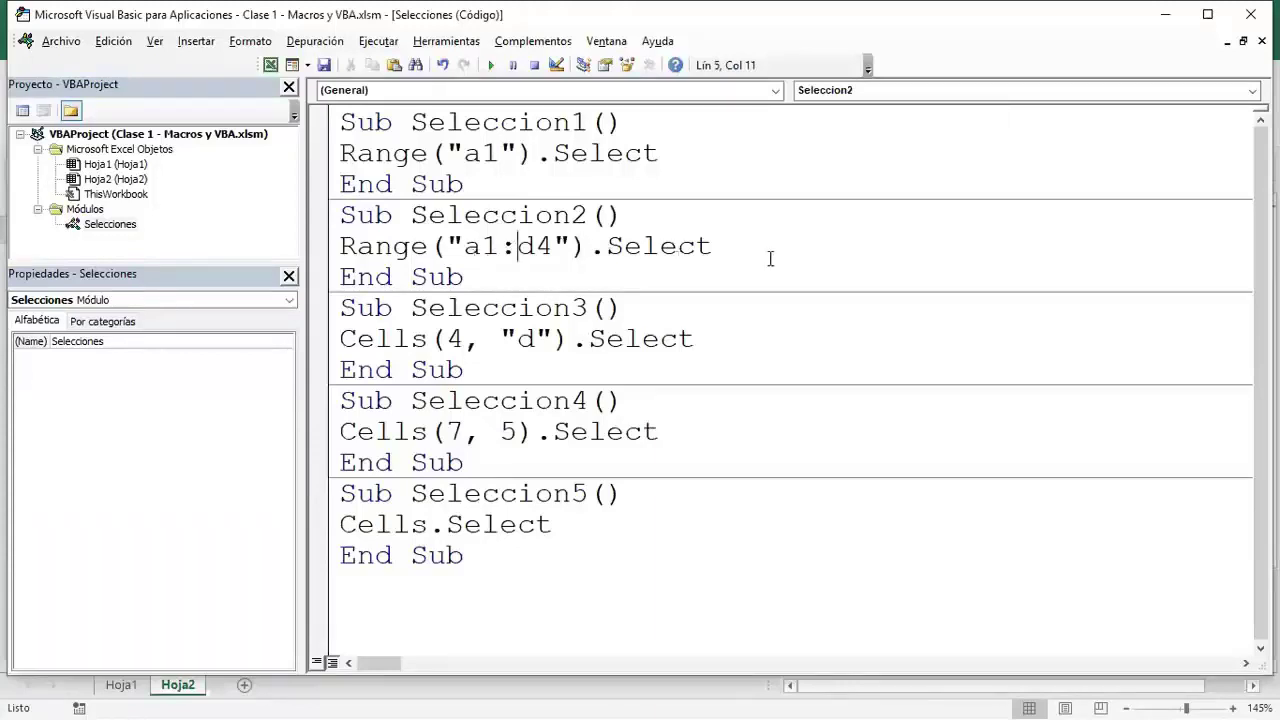
{"action": "left_click_drag", "start_coordinate": [770, 250], "coordinate": [338, 246]}
{"action": "left_click", "coordinate": [463, 340]}
{"action": "left_click_drag", "start_coordinate": [714, 340], "coordinate": [338, 340]}
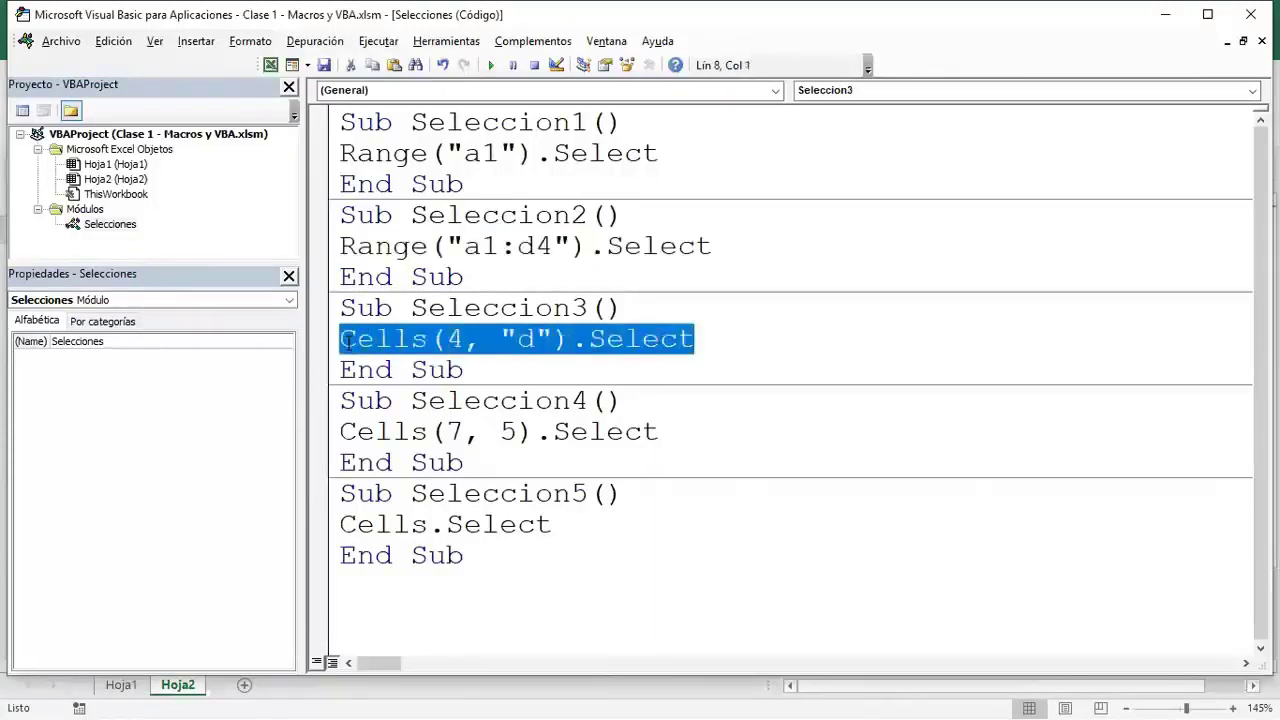
{"action": "left_click", "coordinate": [673, 432]}
{"action": "left_click_drag", "start_coordinate": [673, 432], "coordinate": [338, 432]}
{"action": "left_click", "coordinate": [594, 524]}
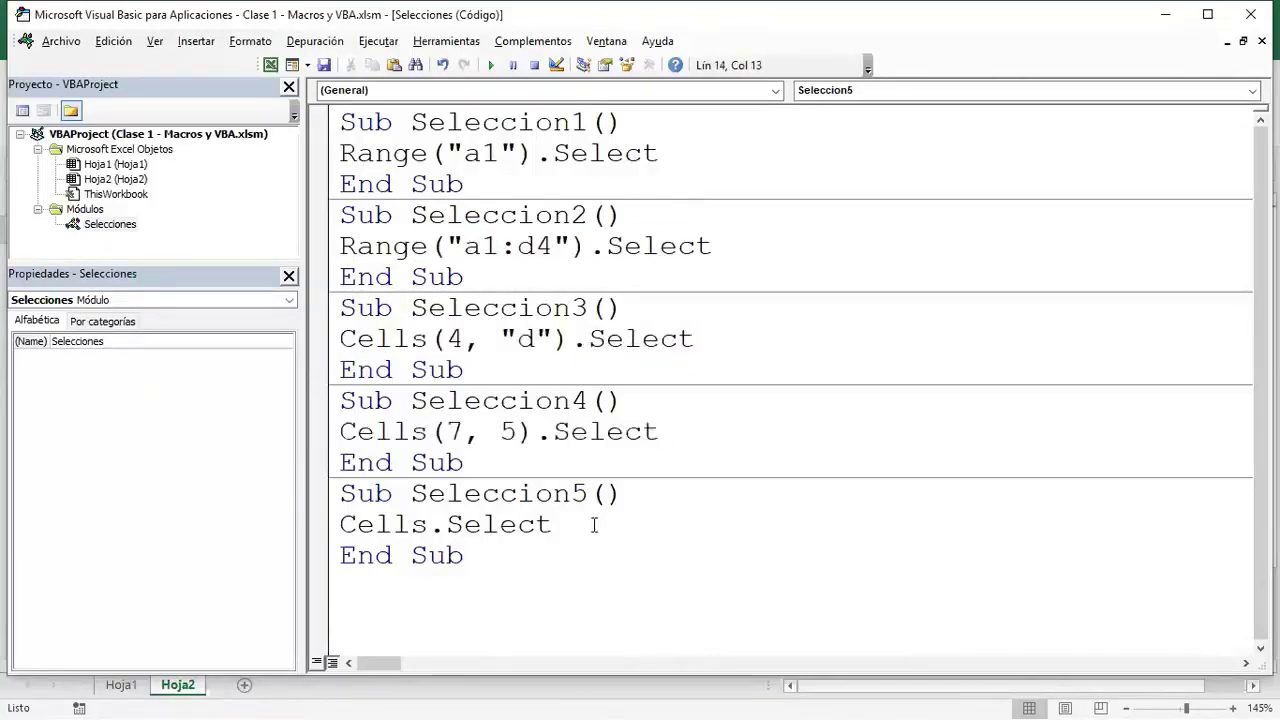
{"action": "left_click", "coordinate": [393, 603]}
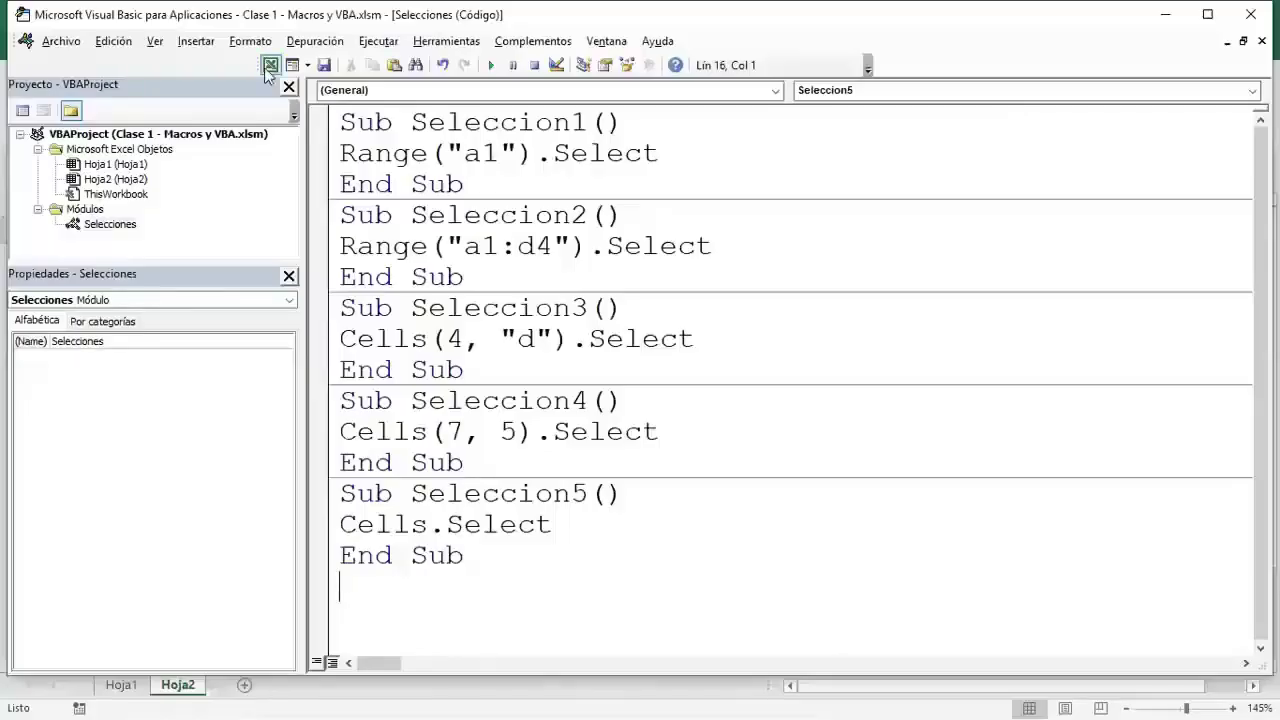
- From B3 on Hoja2, run Seleccion2 to select A1:D4
{"action": "left_click", "coordinate": [270, 65]}
{"action": "left_click", "coordinate": [304, 228]}
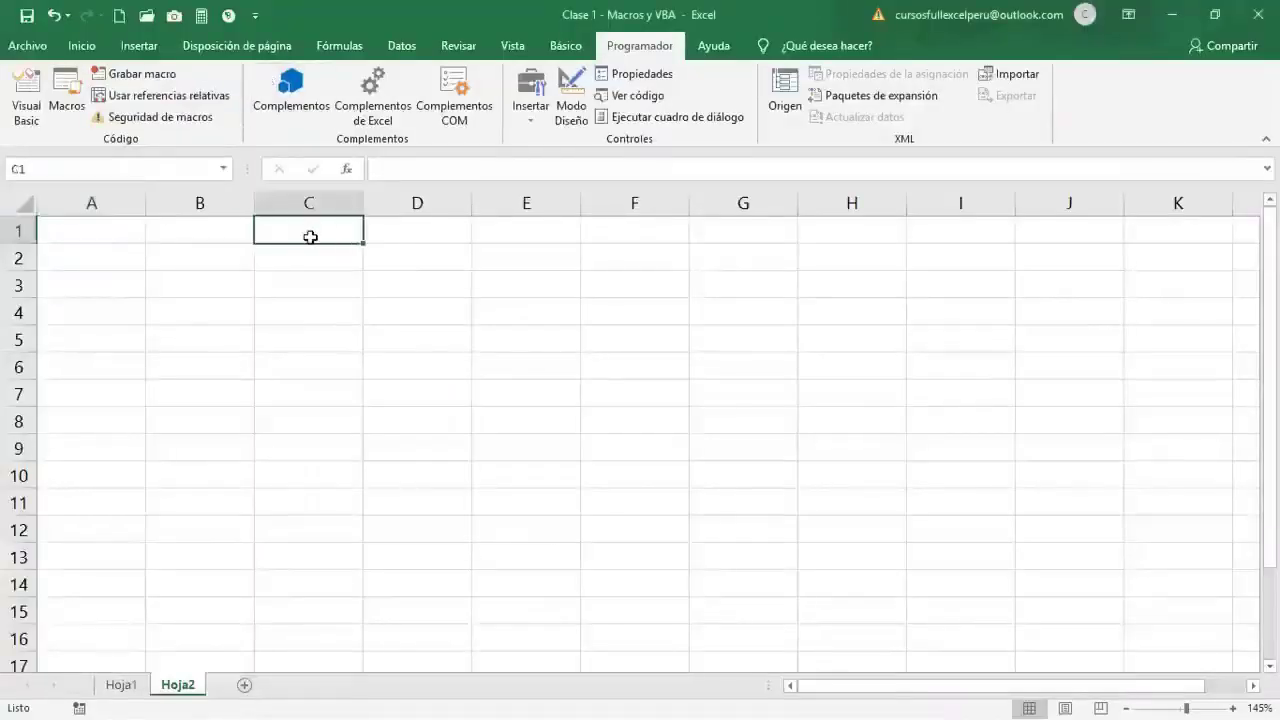
{"action": "left_click", "coordinate": [222, 272]}
{"action": "left_click", "coordinate": [62, 110]}
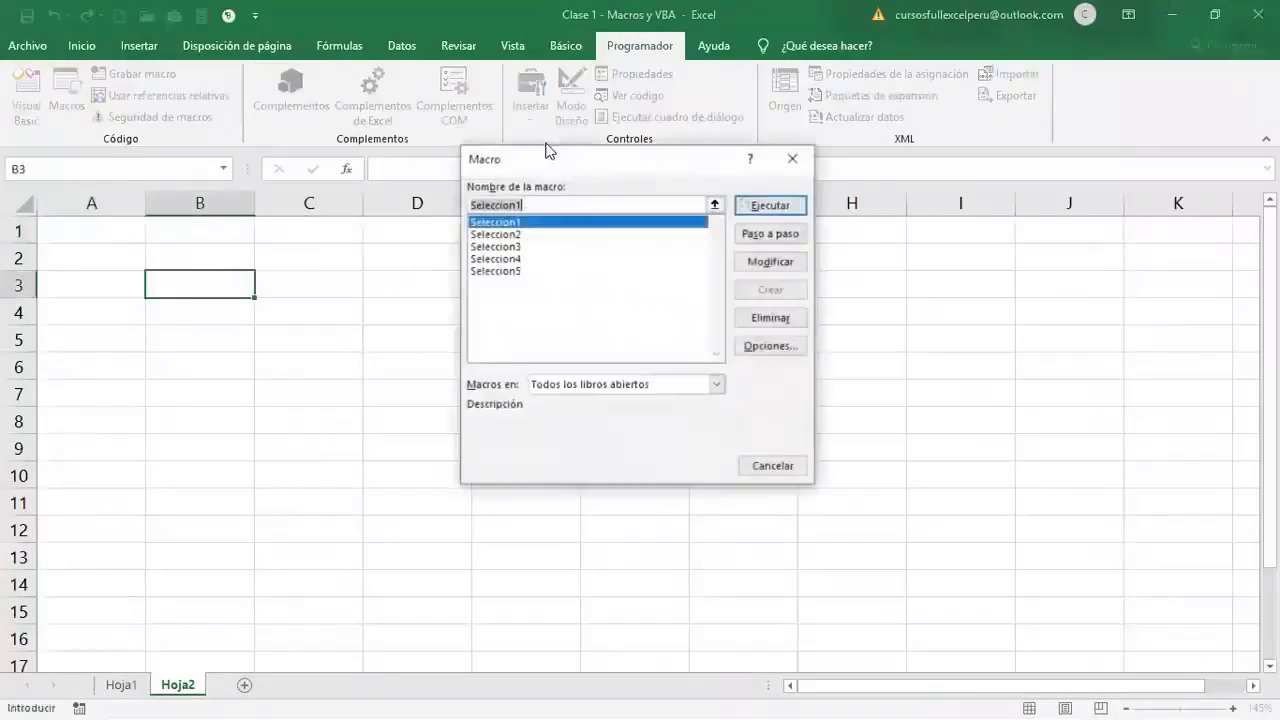
{"action": "left_click", "coordinate": [545, 234]}
{"action": "left_click", "coordinate": [770, 206]}
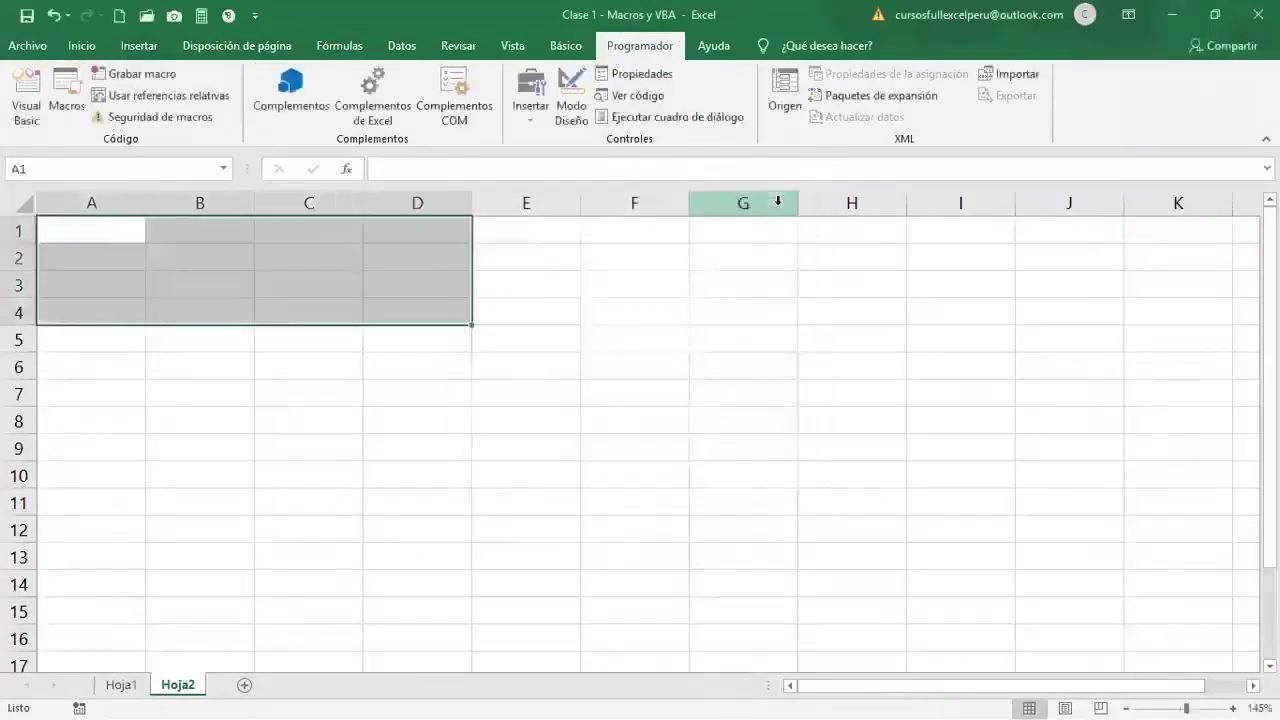
- Run Seleccion3 to select D4, then Seleccion4 to select E7
{"action": "left_click", "coordinate": [619, 307]}
{"action": "left_click", "coordinate": [66, 108]}
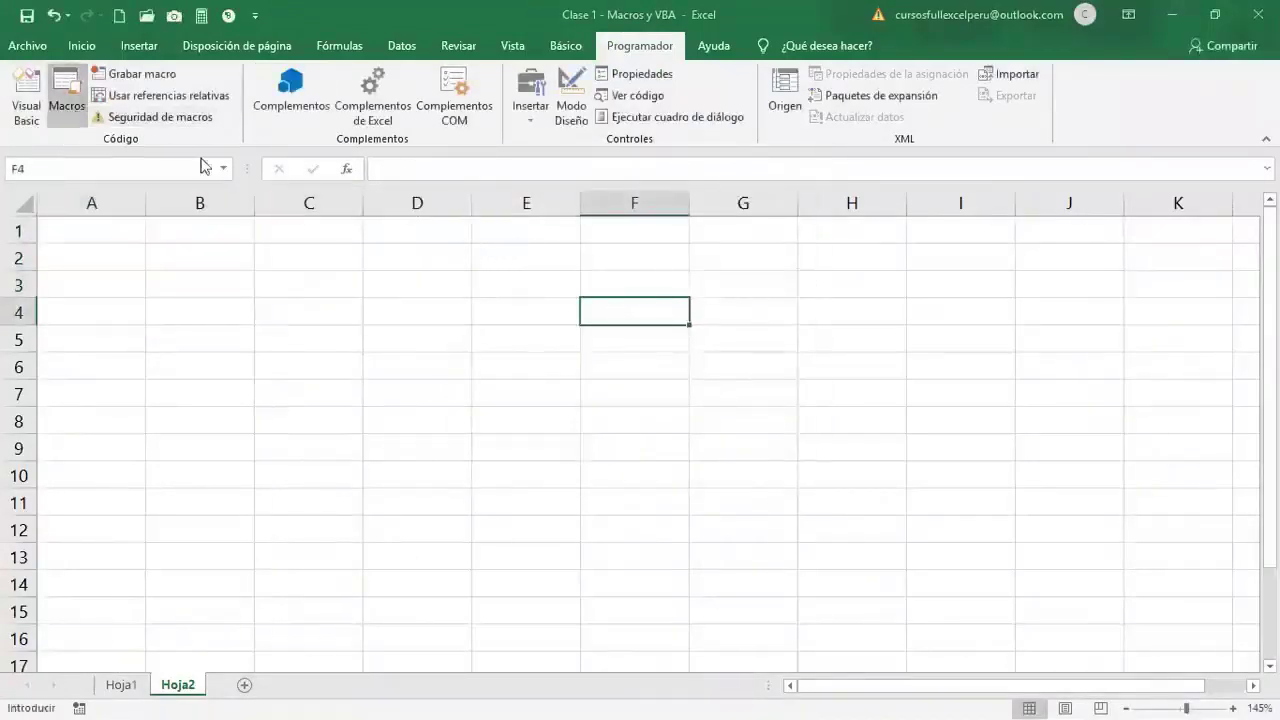
{"action": "left_click", "coordinate": [527, 246]}
{"action": "left_click", "coordinate": [760, 206]}
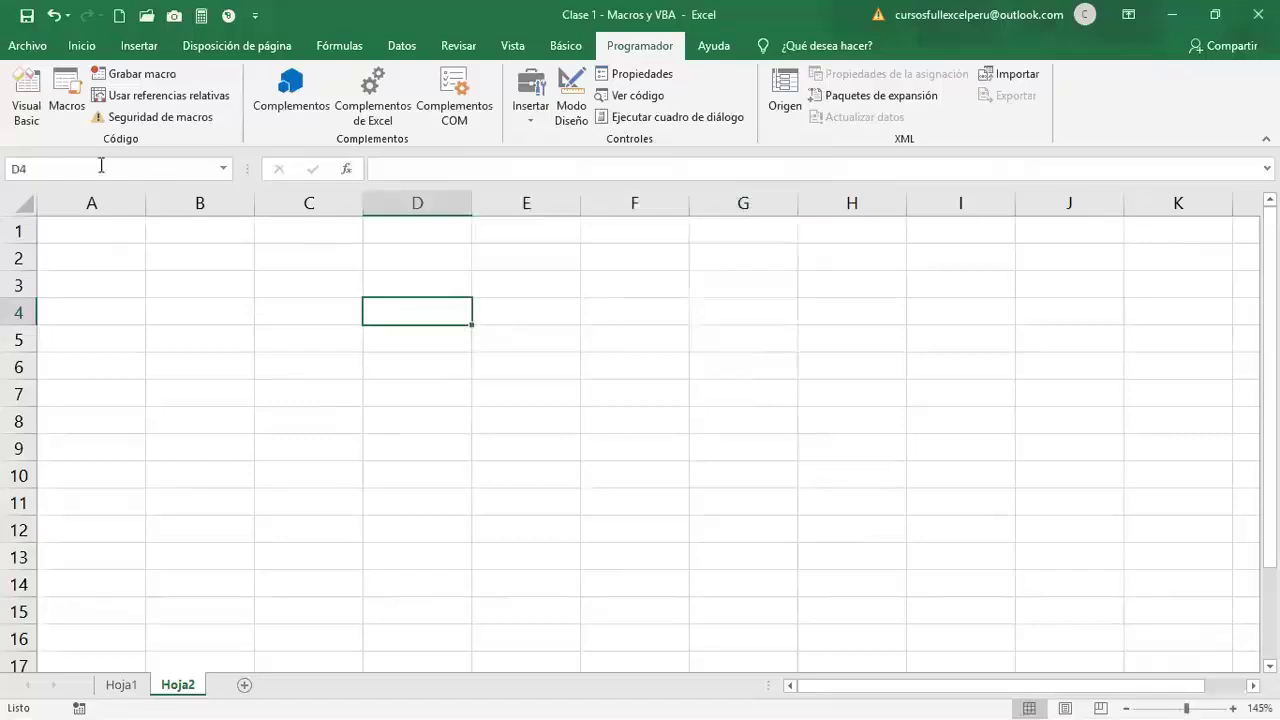
{"action": "key", "text": "alt+F8"}
{"action": "left_click", "coordinate": [523, 257]}
{"action": "left_click", "coordinate": [760, 208]}
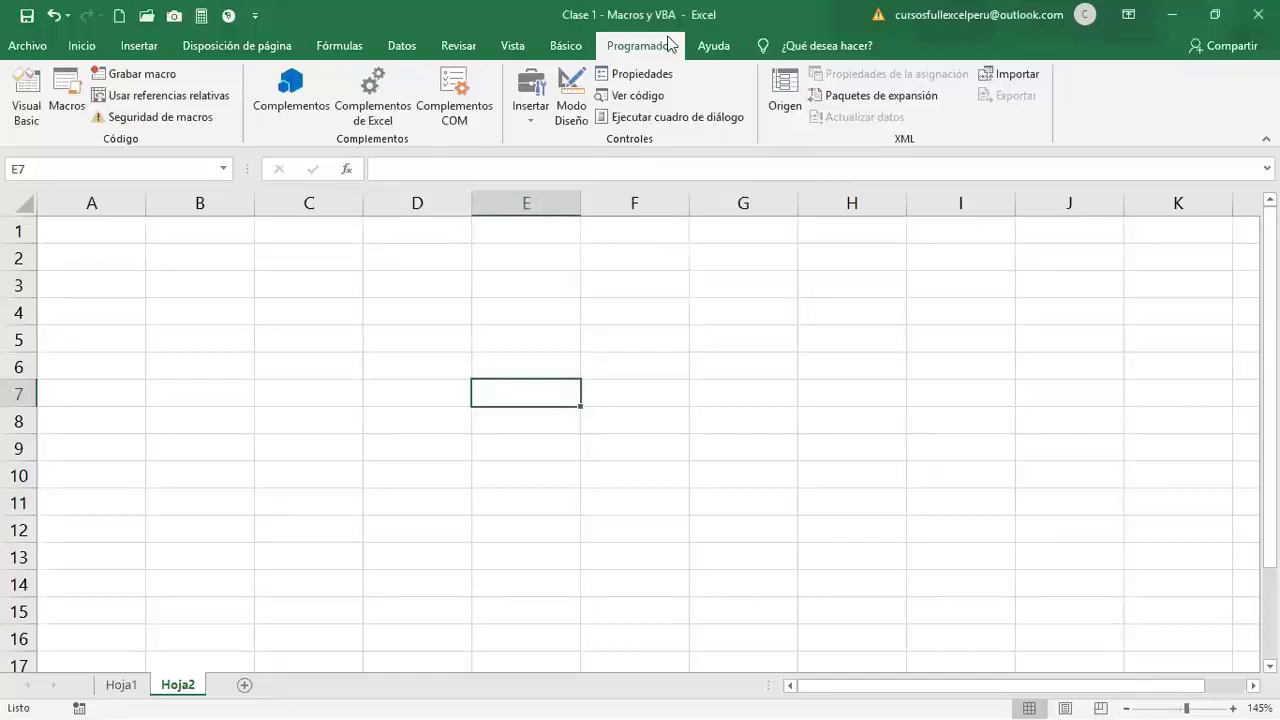
- Run Seleccion5 to select every cell, then select B2 and open the macro code
{"action": "left_click", "coordinate": [62, 110]}
{"action": "left_click", "coordinate": [752, 206]}
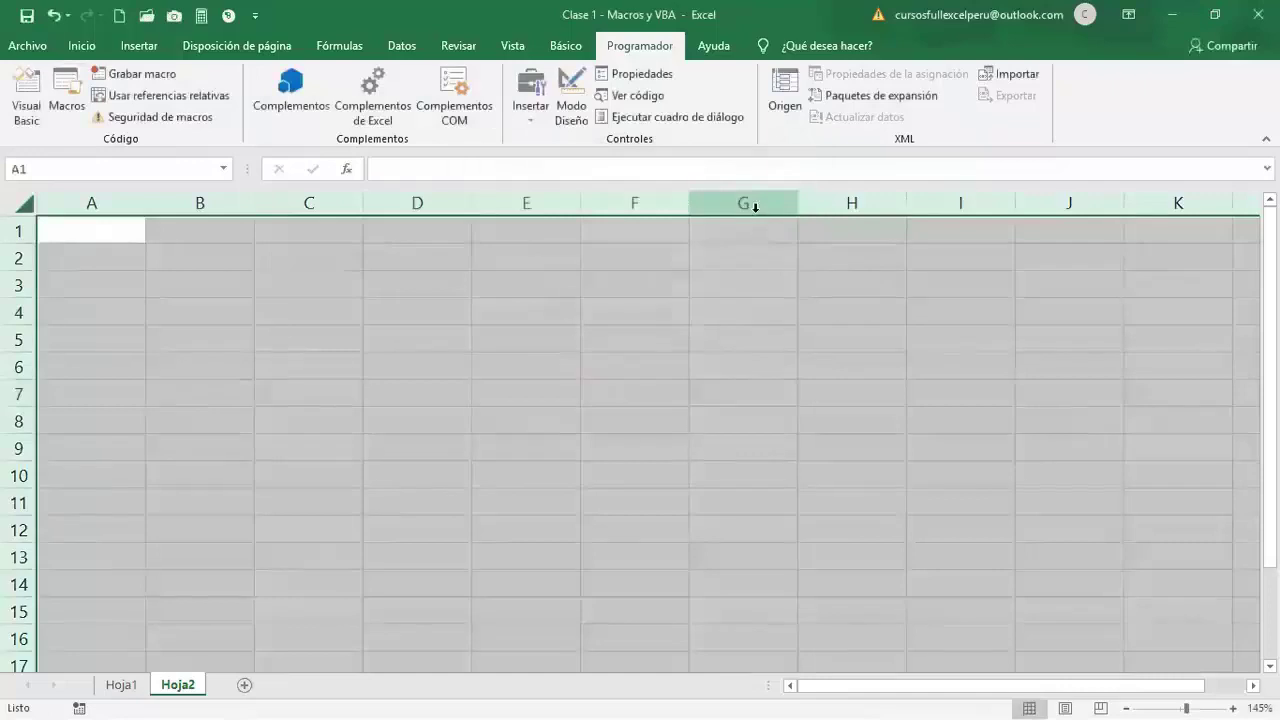
{"action": "left_click", "coordinate": [263, 344]}
{"action": "scroll", "coordinate": [263, 344], "scroll_direction": "up", "scroll_amount": 2, "text": "ctrl"}
{"action": "scroll", "coordinate": [263, 344], "scroll_direction": "up", "scroll_amount": 1, "text": "ctrl"}
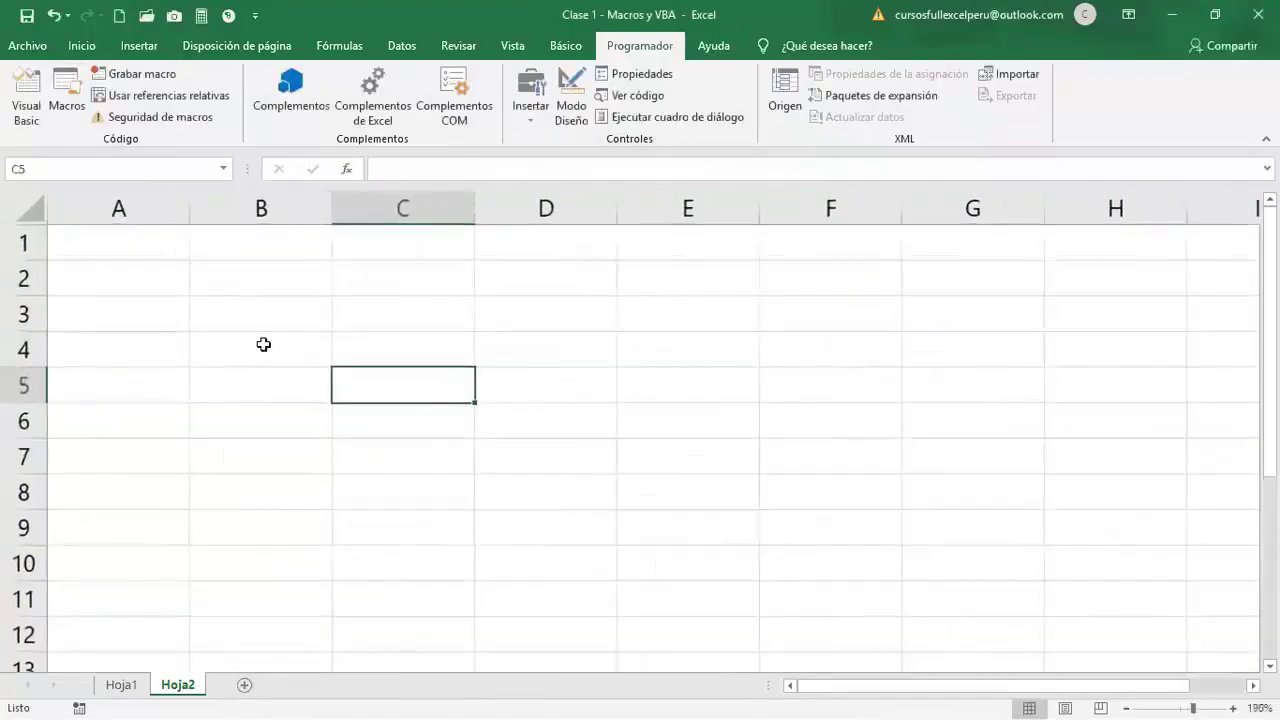
{"action": "left_click", "coordinate": [247, 280]}
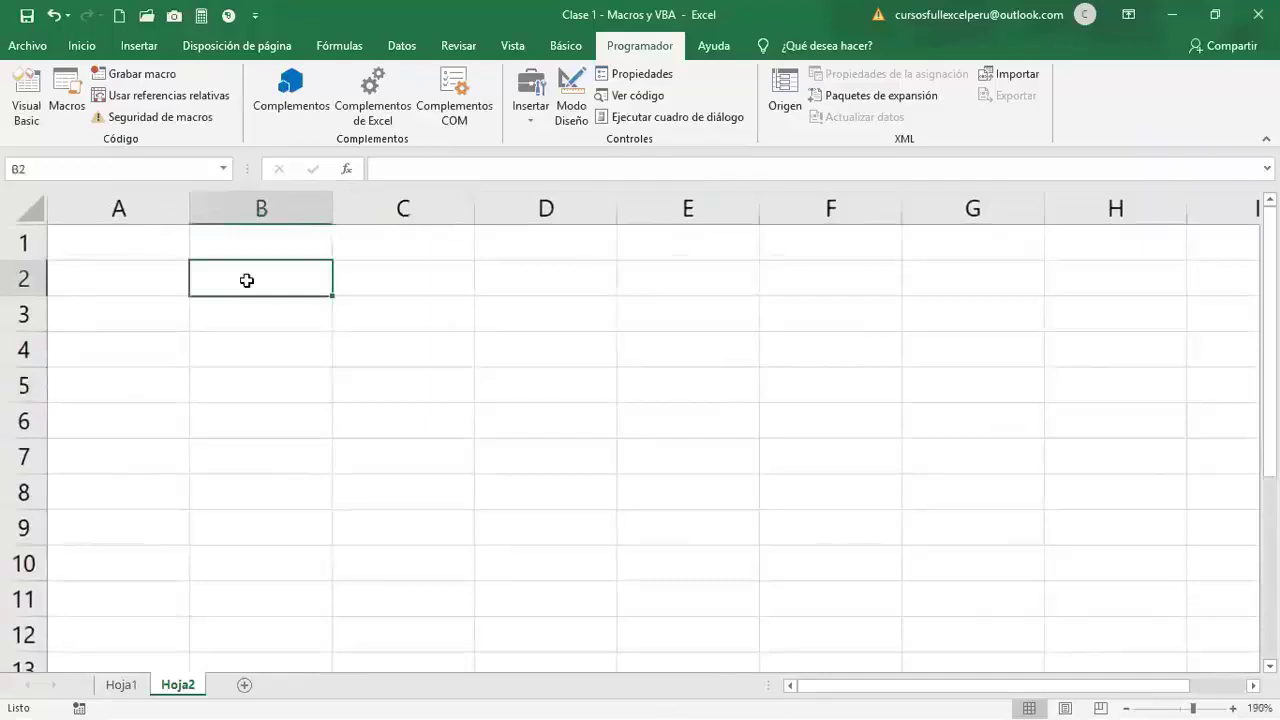
{"action": "left_click", "coordinate": [26, 100]}
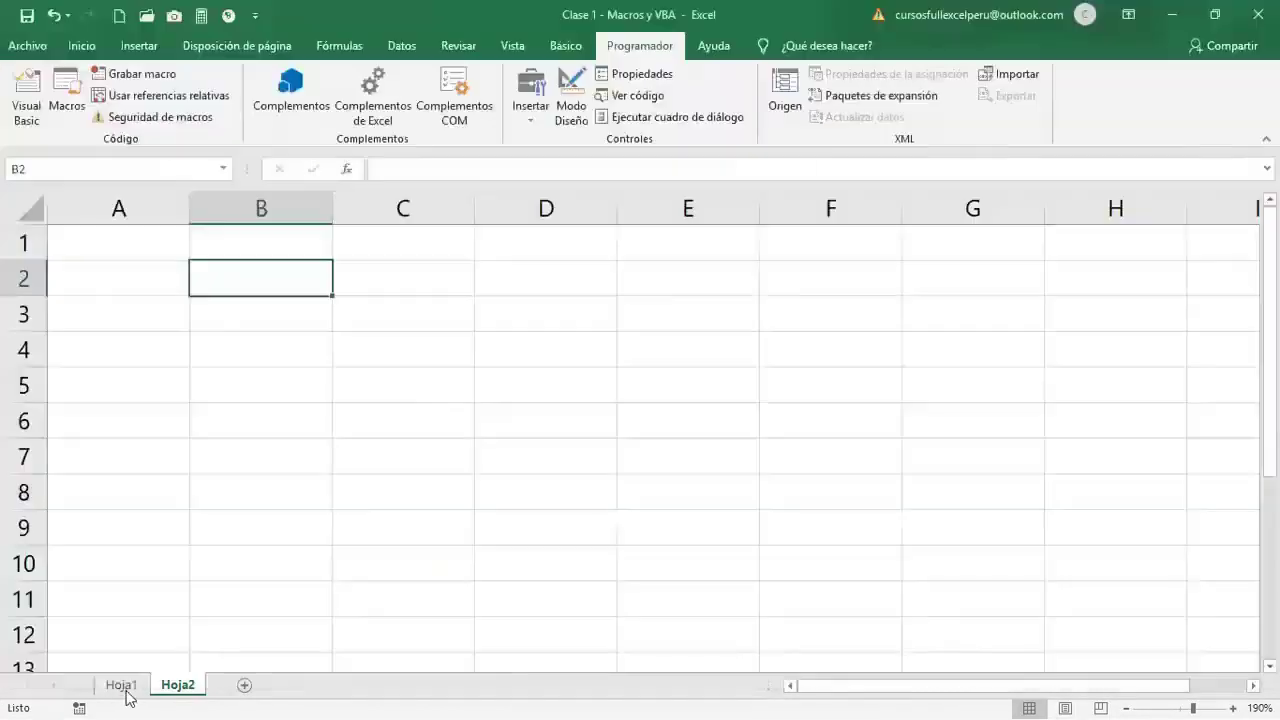
- Fill B2:G8 with 50 using Ctrl+Enter, then clear it with Delete
{"action": "left_click", "coordinate": [125, 694]}
{"action": "left_click_drag", "start_coordinate": [290, 282], "coordinate": [913, 492]}
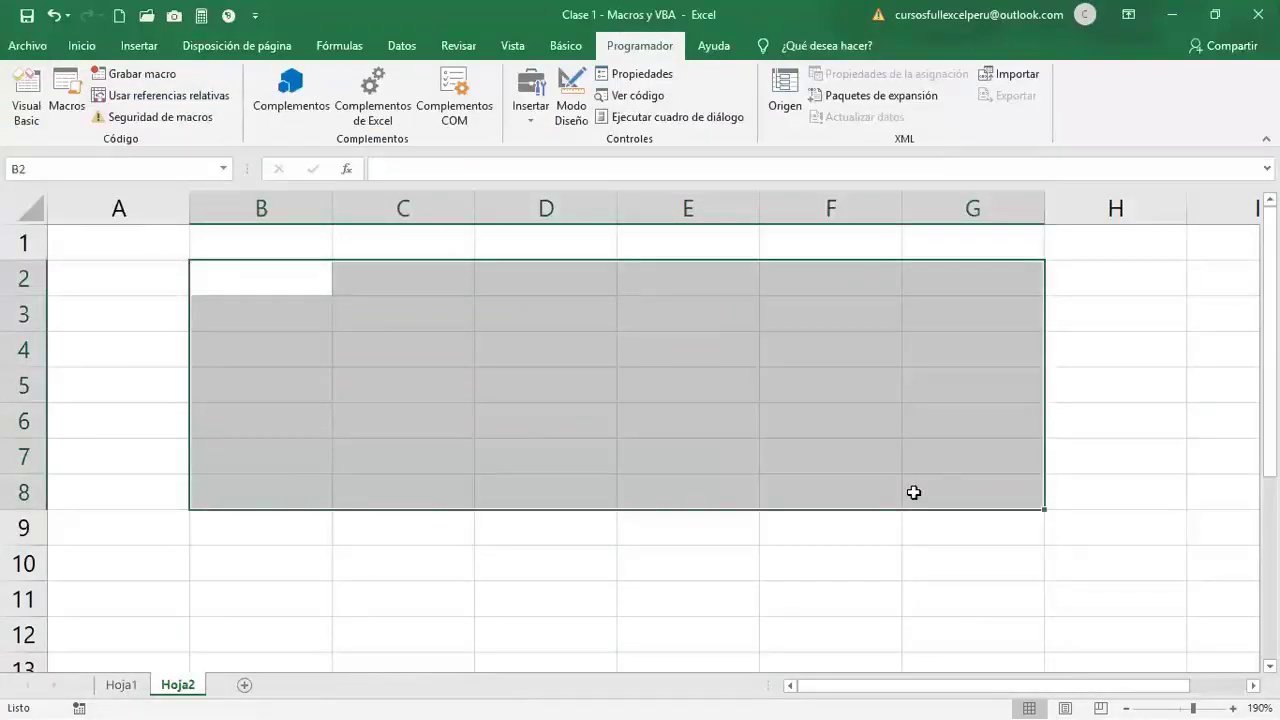
{"action": "type", "text": "50"}
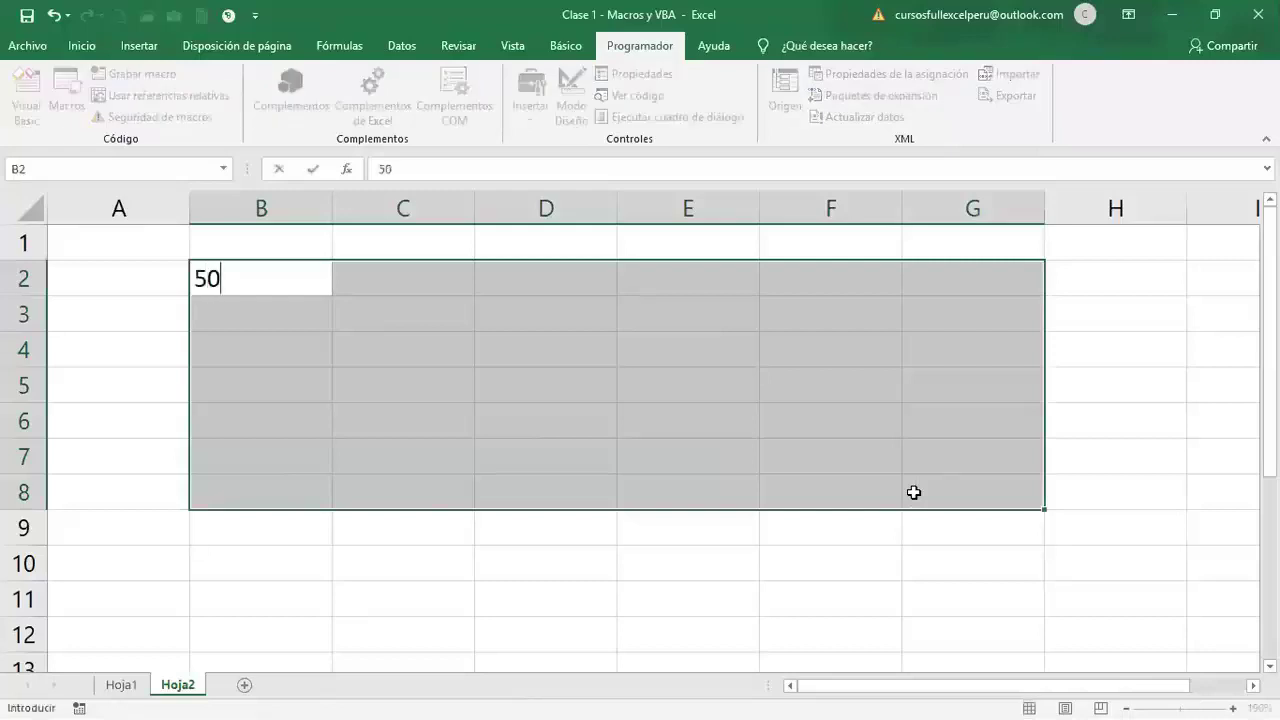
{"action": "key", "text": "ctrl+Return"}
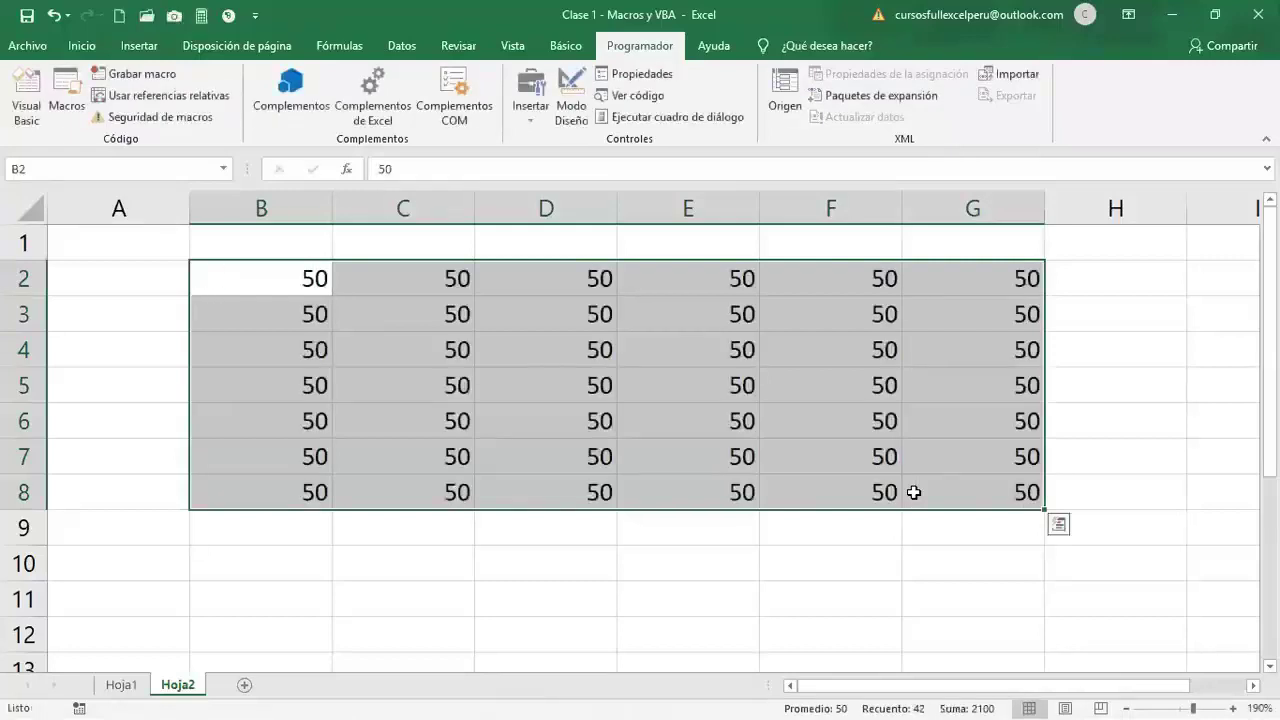
{"action": "key", "text": "Delete"}
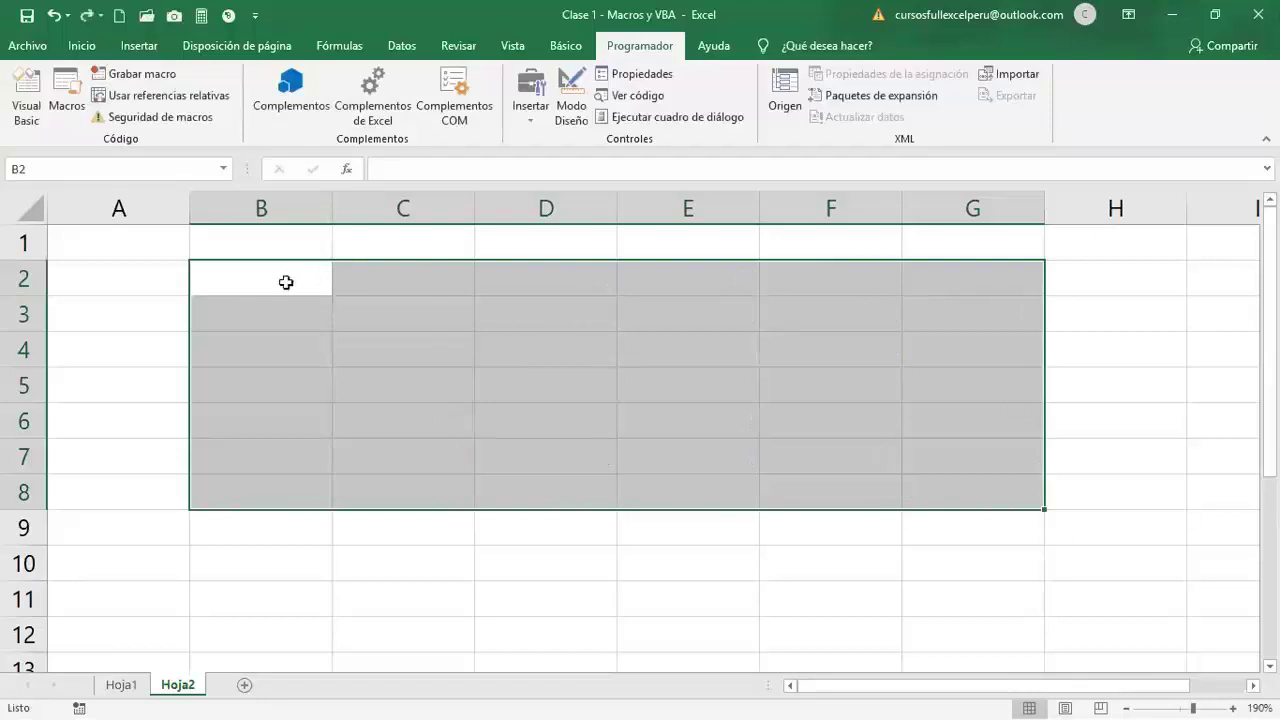
- Reselect B2:G8 and fill every cell with 80 using Ctrl+Enter
{"action": "left_click", "coordinate": [285, 282]}
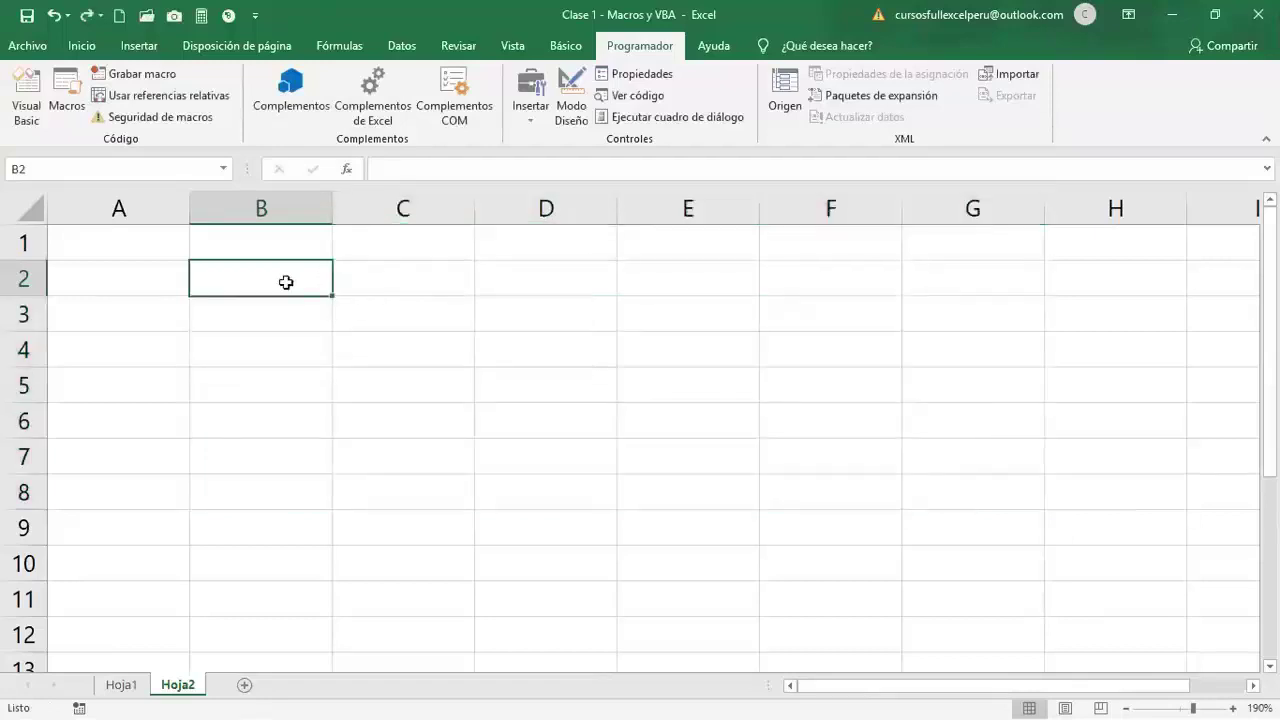
{"action": "left_click_drag", "start_coordinate": [285, 282], "coordinate": [455, 323]}
{"action": "left_click", "coordinate": [299, 286]}
{"action": "left_click_drag", "start_coordinate": [299, 286], "coordinate": [953, 490]}
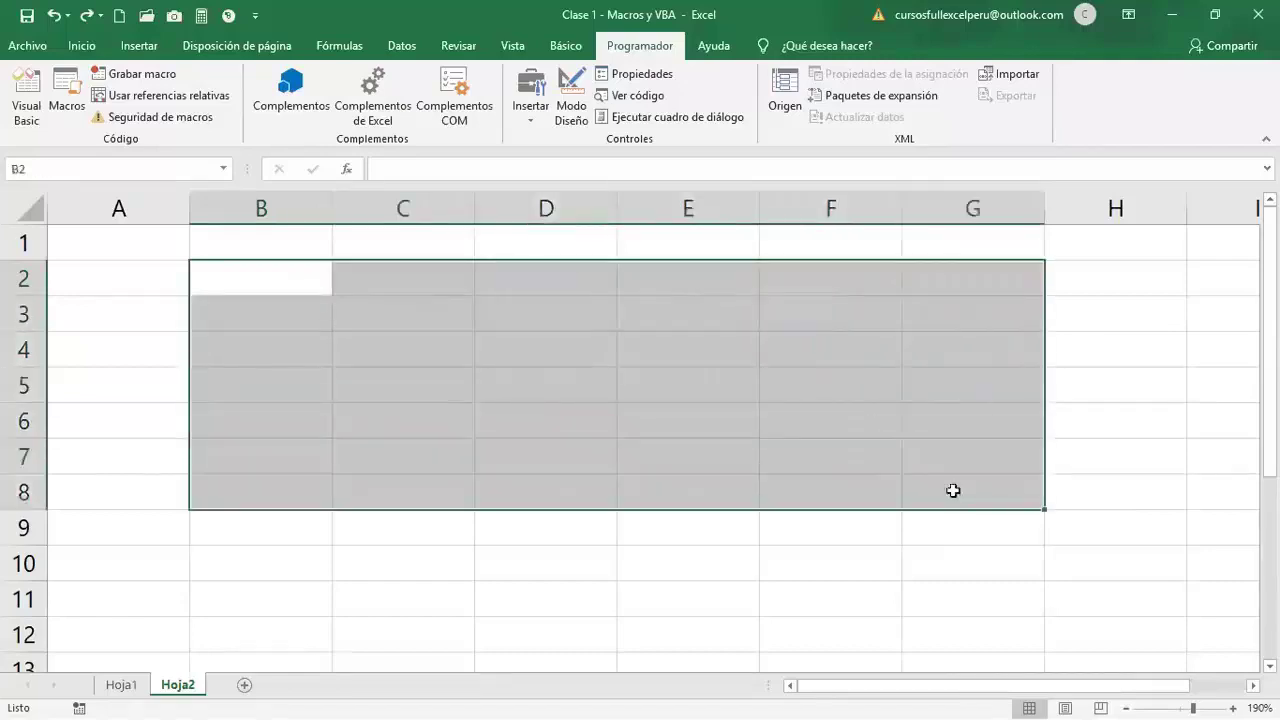
{"action": "type", "text": "80"}
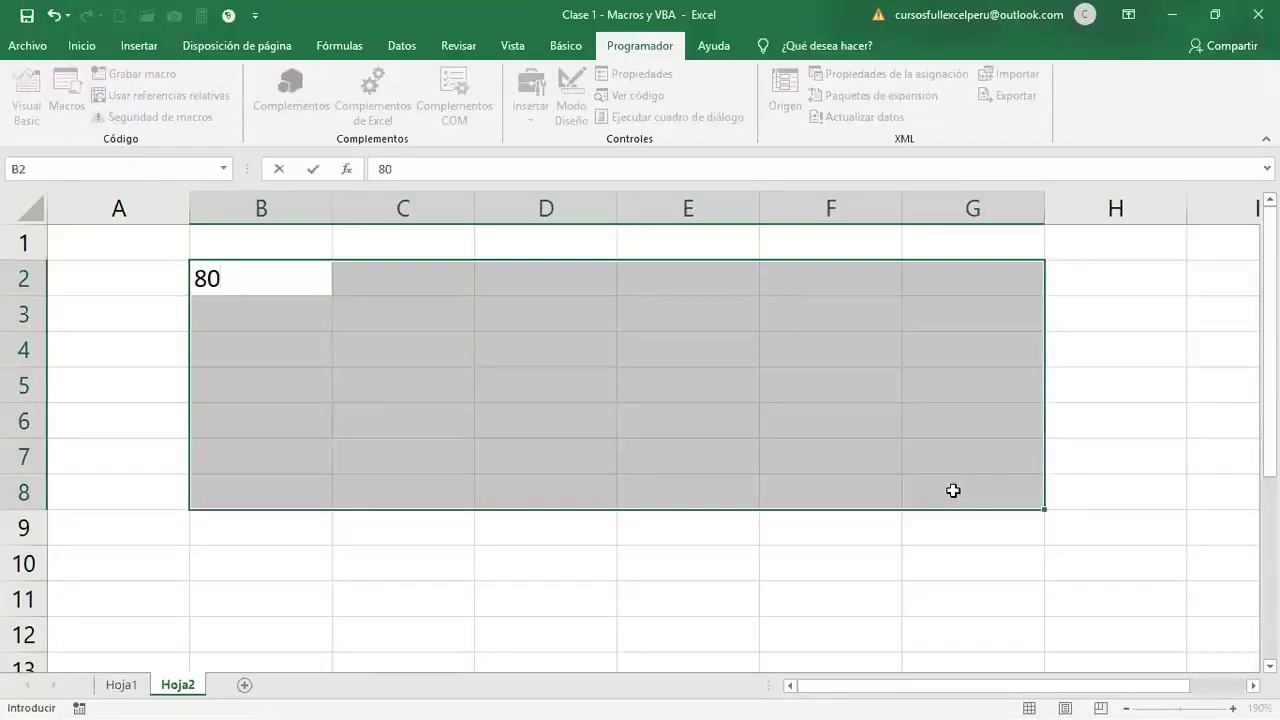
{"action": "key", "text": "ctrl+Return"}
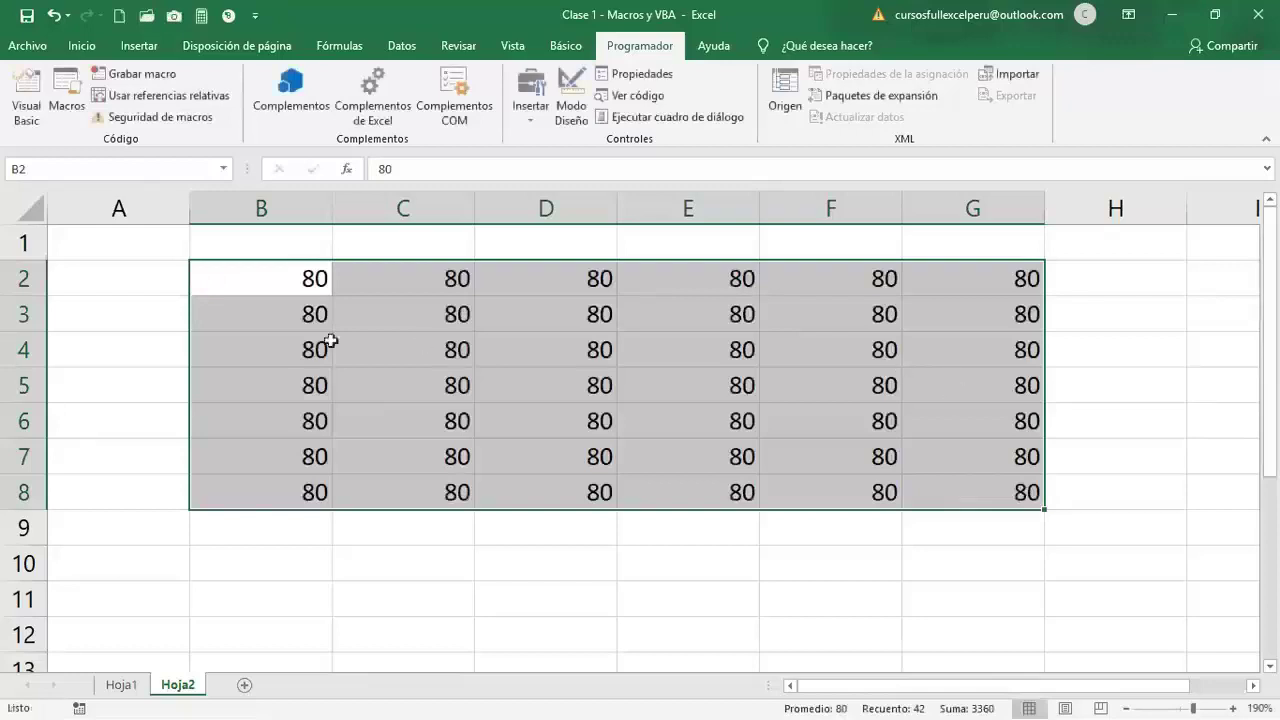
{"action": "mouse_move", "coordinate": [299, 279]}
{"action": "left_mouse_down"}
{"action": "mouse_move", "coordinate": [1000, 470]}
{"action": "mouse_move", "coordinate": [1032, 492]}
{"action": "left_mouse_up"}
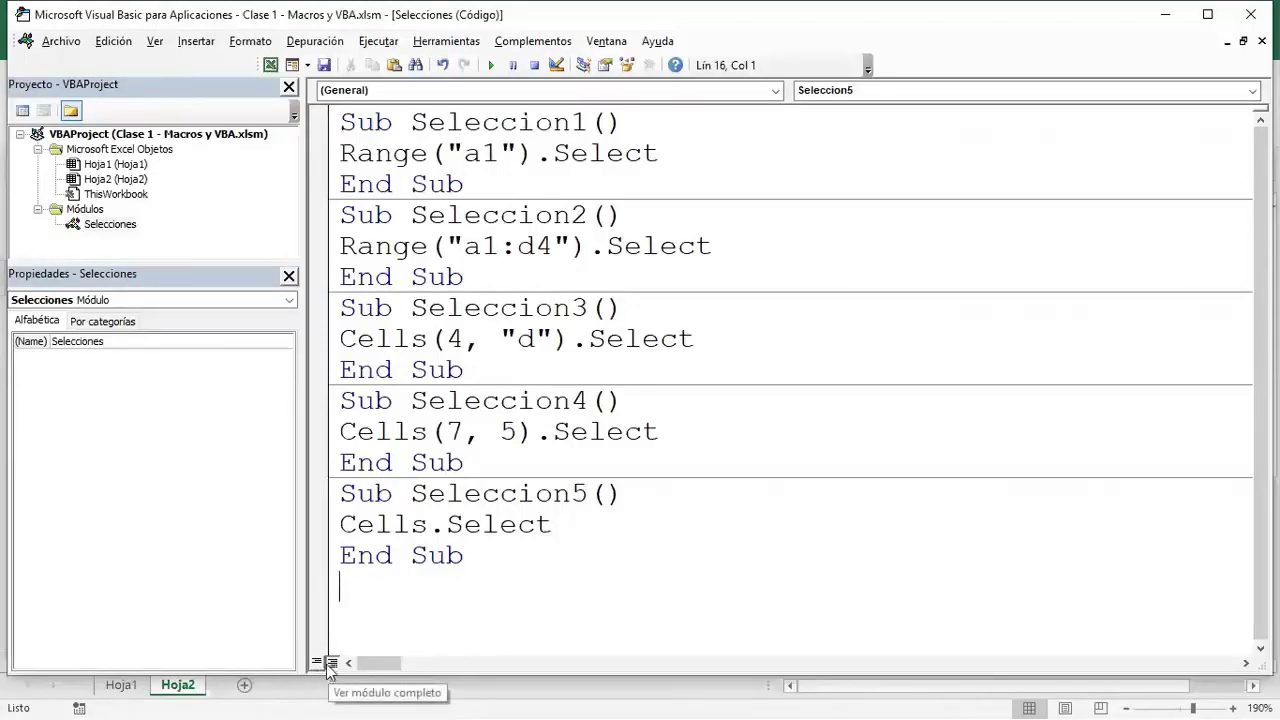
- Create an empty Sub Seleccion6 procedure below the existing macros
{"action": "left_click", "coordinate": [316, 662]}
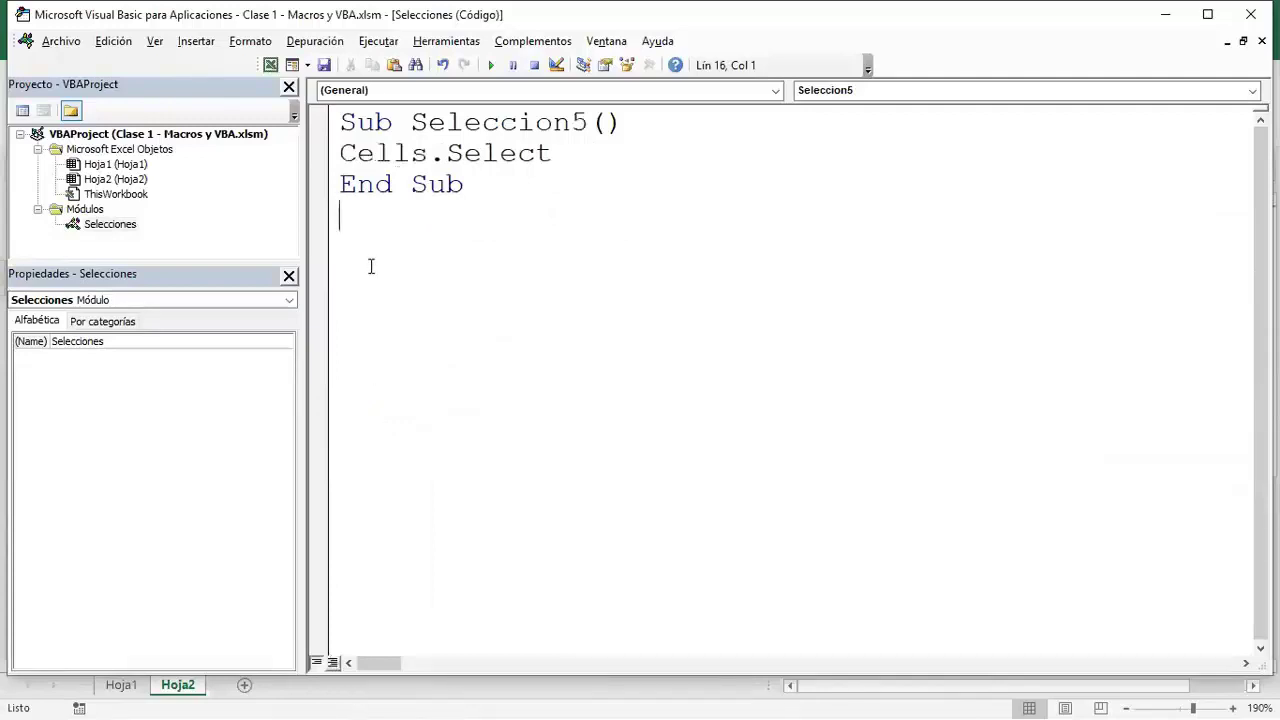
{"action": "left_click", "coordinate": [333, 663]}
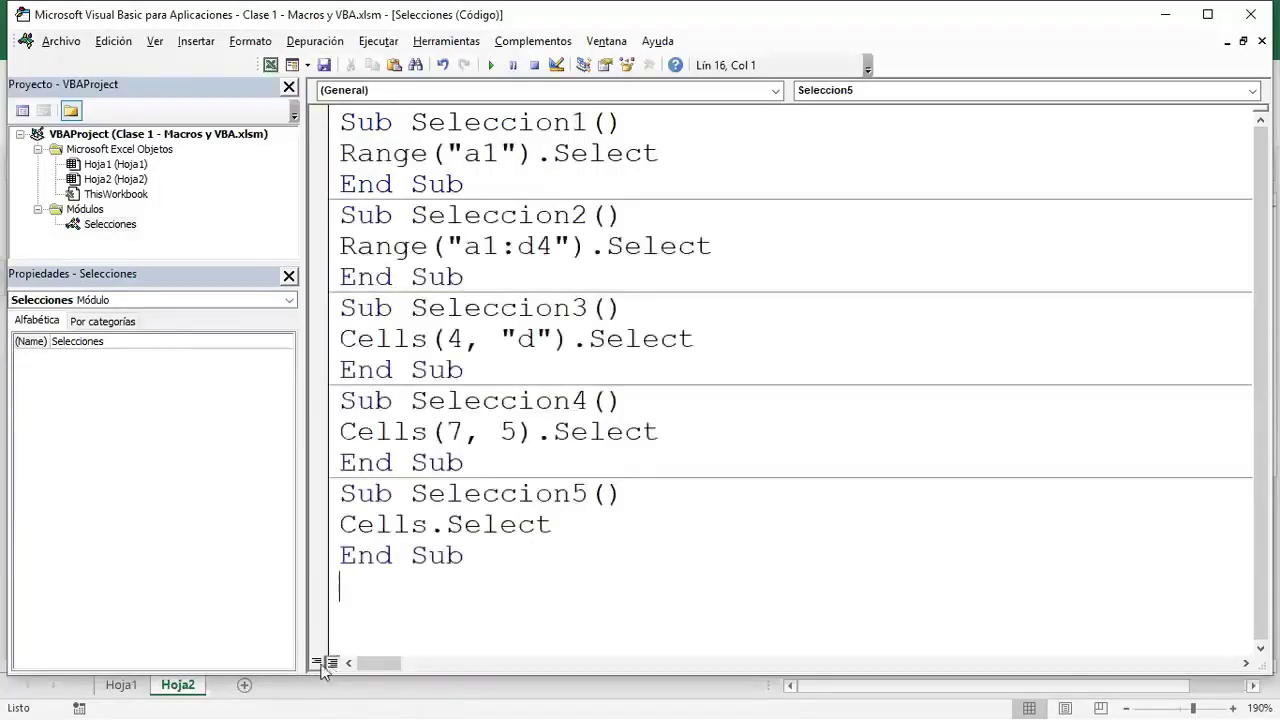
{"action": "left_click", "coordinate": [317, 663]}
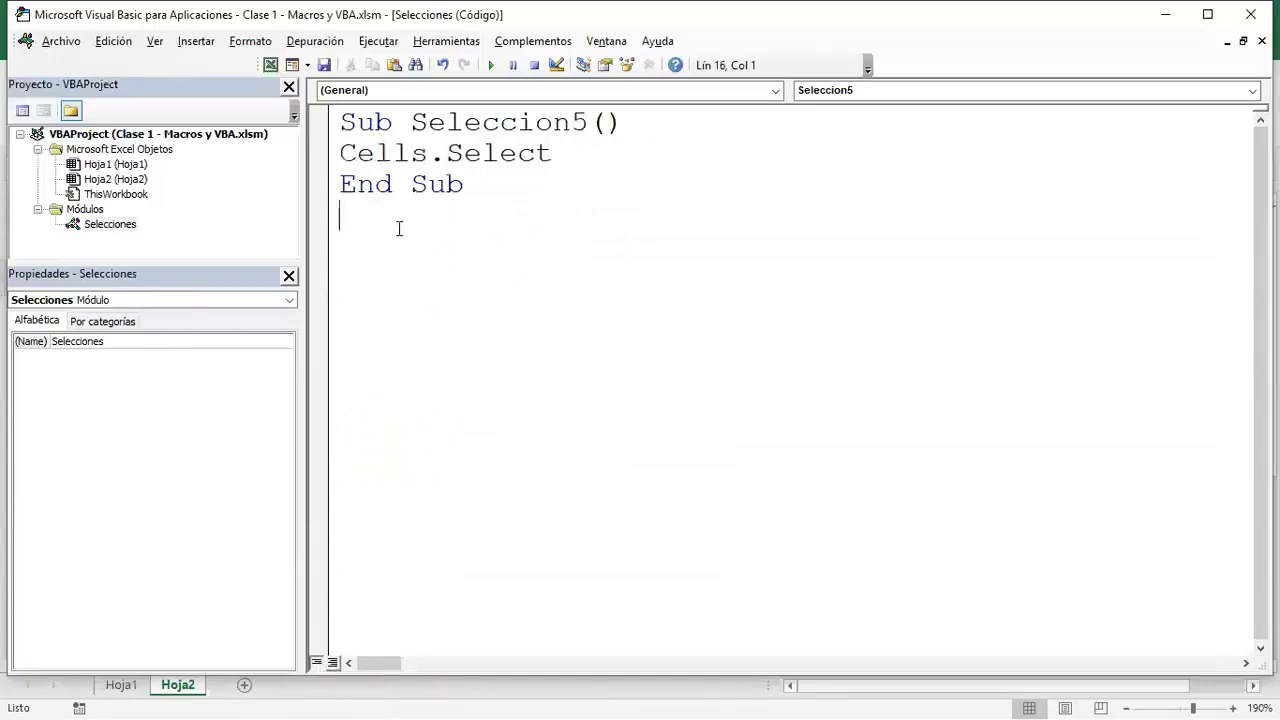
{"action": "type", "text": "sub "}
{"action": "type", "text": "Seleccion6"}
{"action": "key", "text": "Return"}
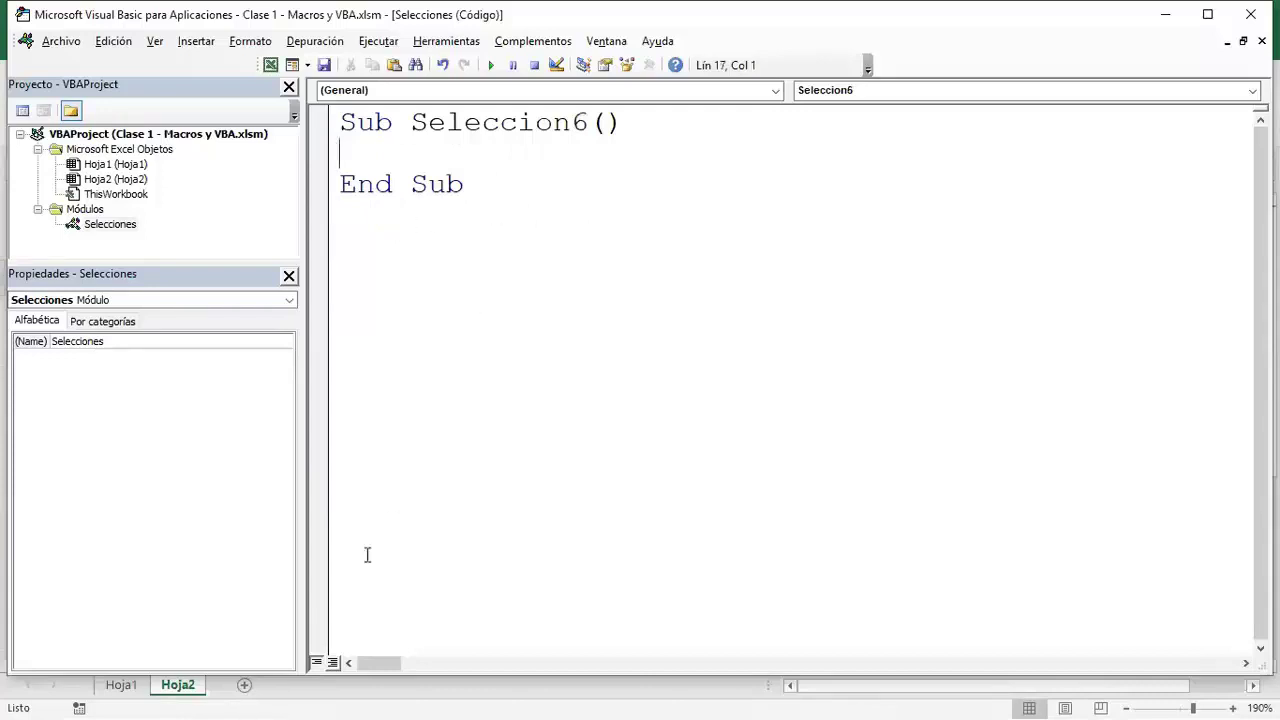
- Write Range("b4:d8","e6:g9").Select as the body of Seleccion6
{"action": "left_click", "coordinate": [333, 663]}
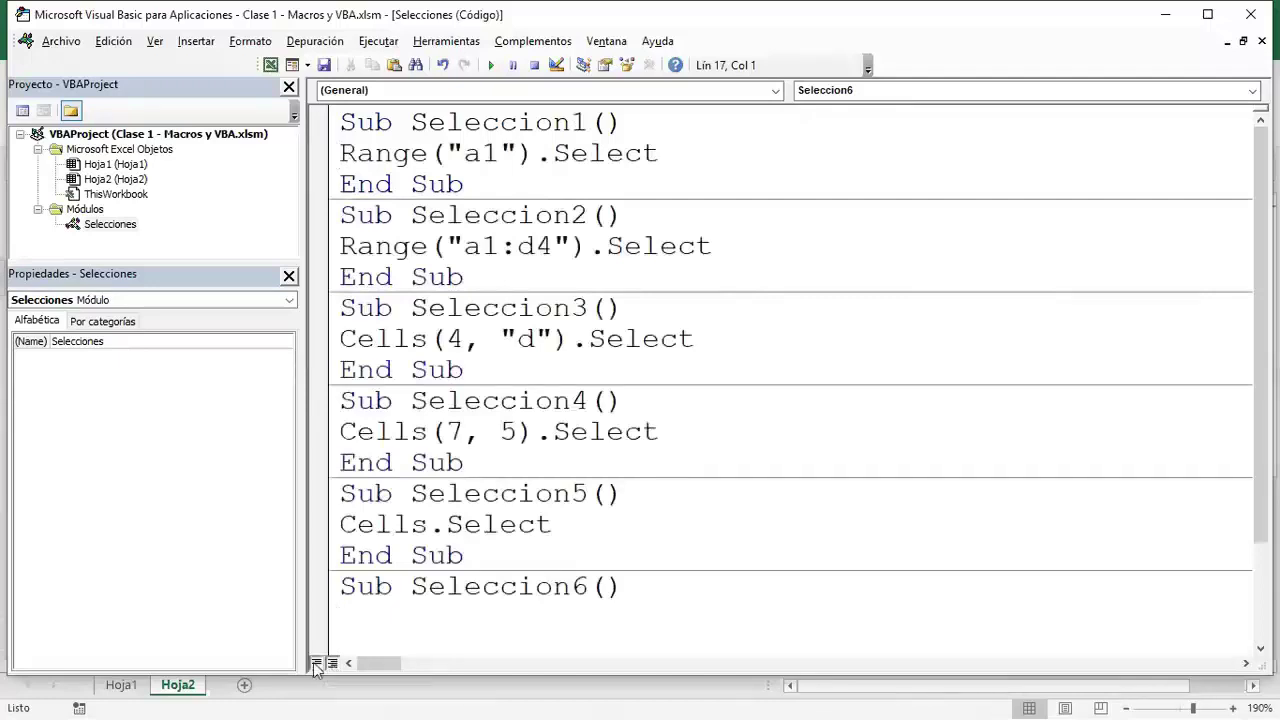
{"action": "left_click", "coordinate": [317, 663]}
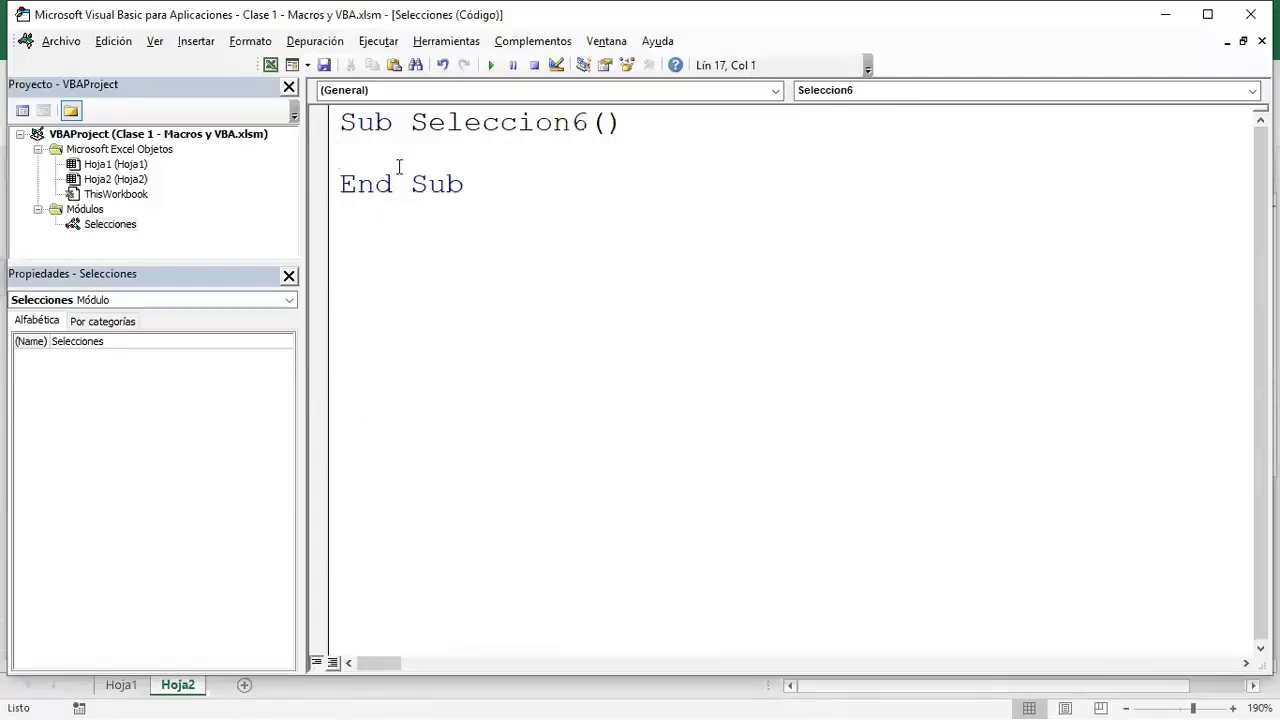
{"action": "type", "text": "range(\""}
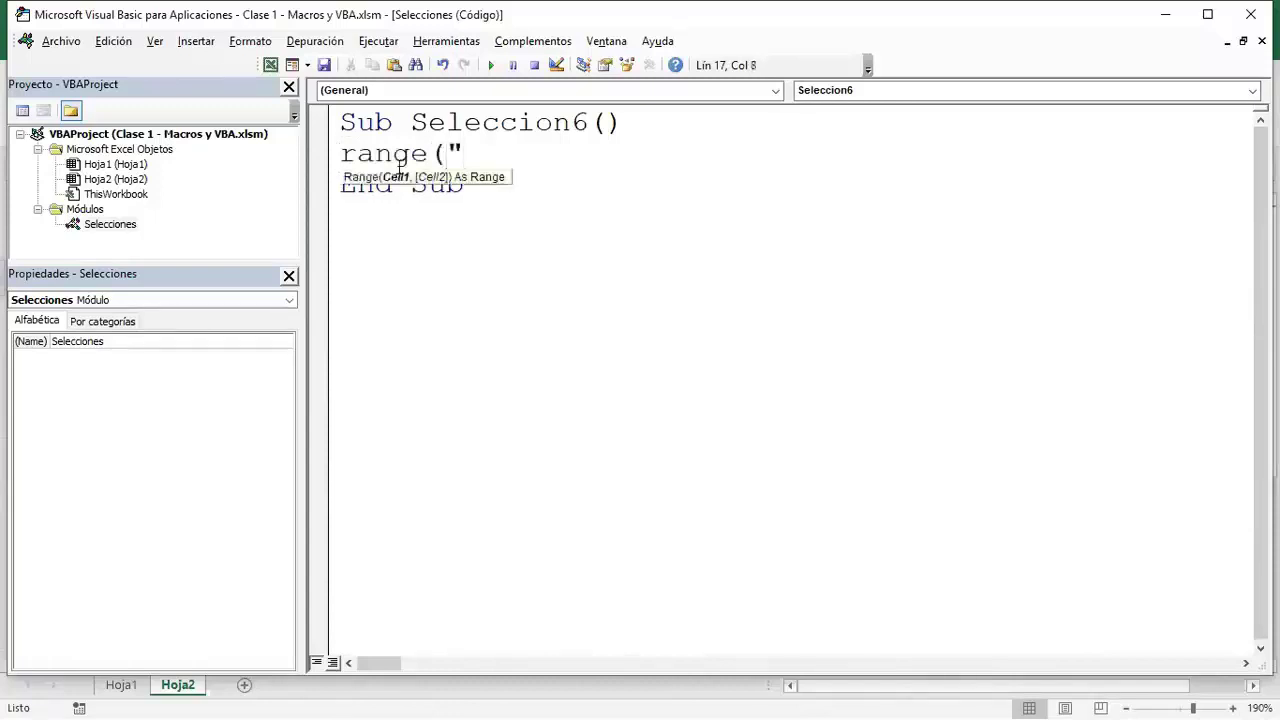
{"action": "type", "text": "a1¿¿"}
{"action": "key", "text": "BackSpace"}
{"action": "key", "text": "BackSpace"}
{"action": "key", "text": "BackSpace"}
{"action": "key", "text": "BackSpace"}
{"action": "type", "text": "b4:"}
{"action": "type", "text": "d"}
{"action": "type", "text": "8\",\""}
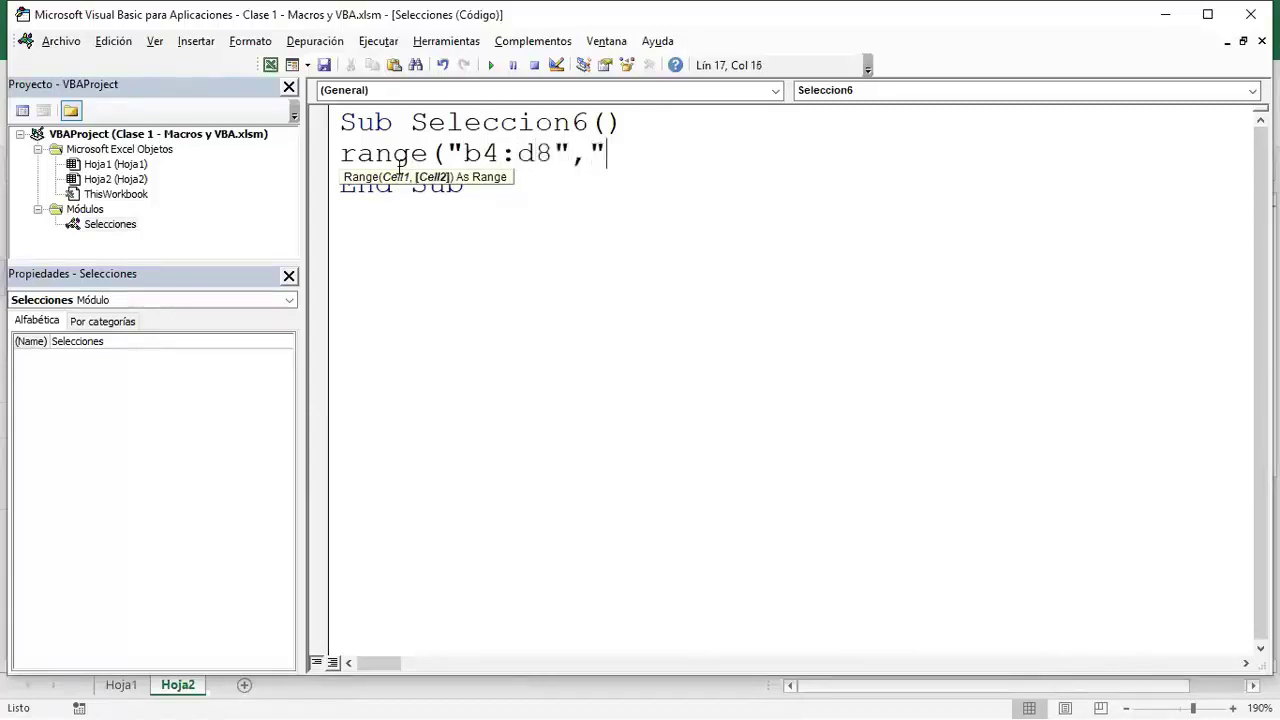
{"action": "type", "text": "e6"}
{"action": "type", "text": ":"}
{"action": "type", "text": "g"}
{"action": "type", "text": "9\""}
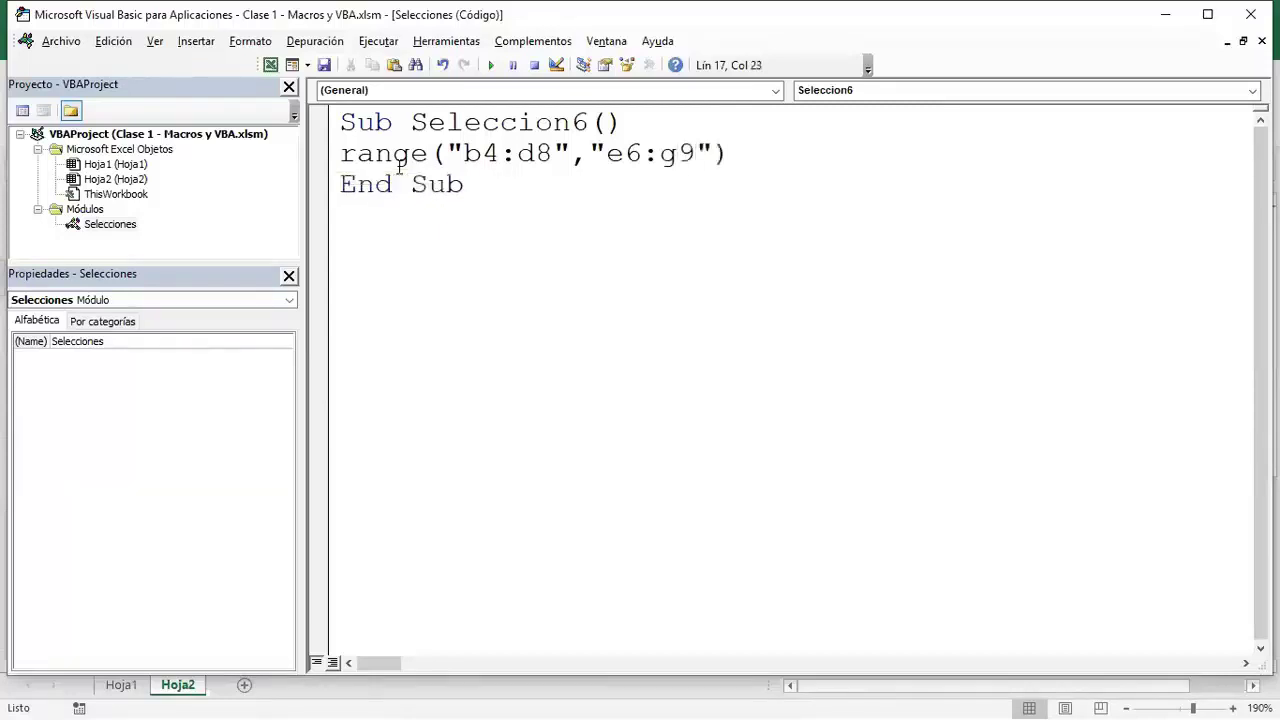
{"action": "type", "text": ".se"}
{"action": "key", "text": "Tab"}
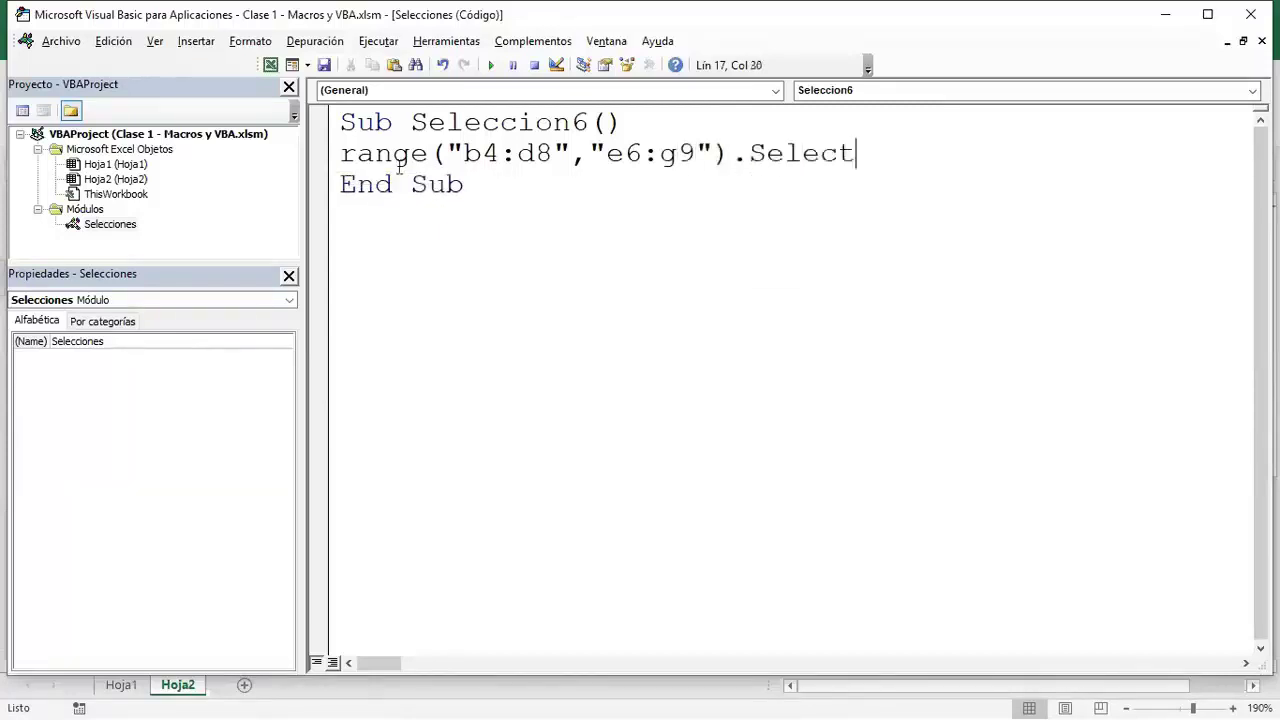
{"action": "left_click", "coordinate": [377, 286]}
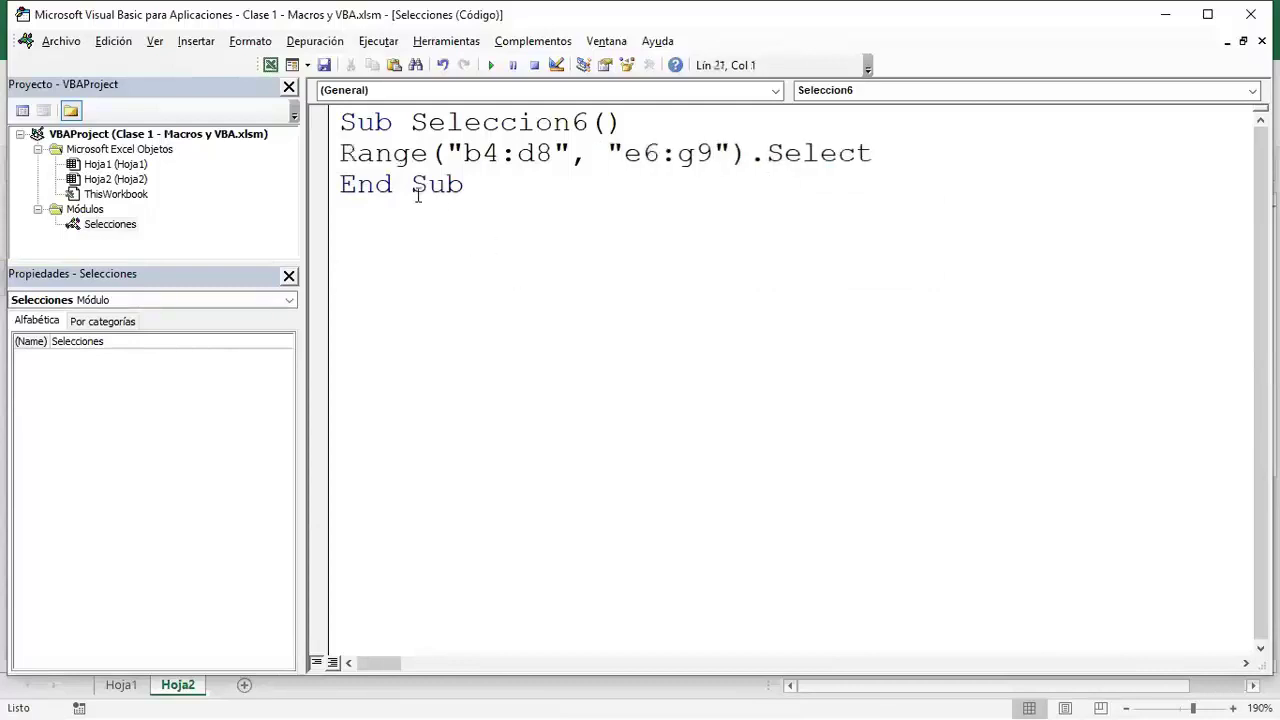
- Run Seleccion6 on Hoja2, selecting B4:G9 (30 cells, sum 2400), then reopen its code
{"action": "left_click", "coordinate": [270, 65]}
{"action": "left_click", "coordinate": [666, 359]}
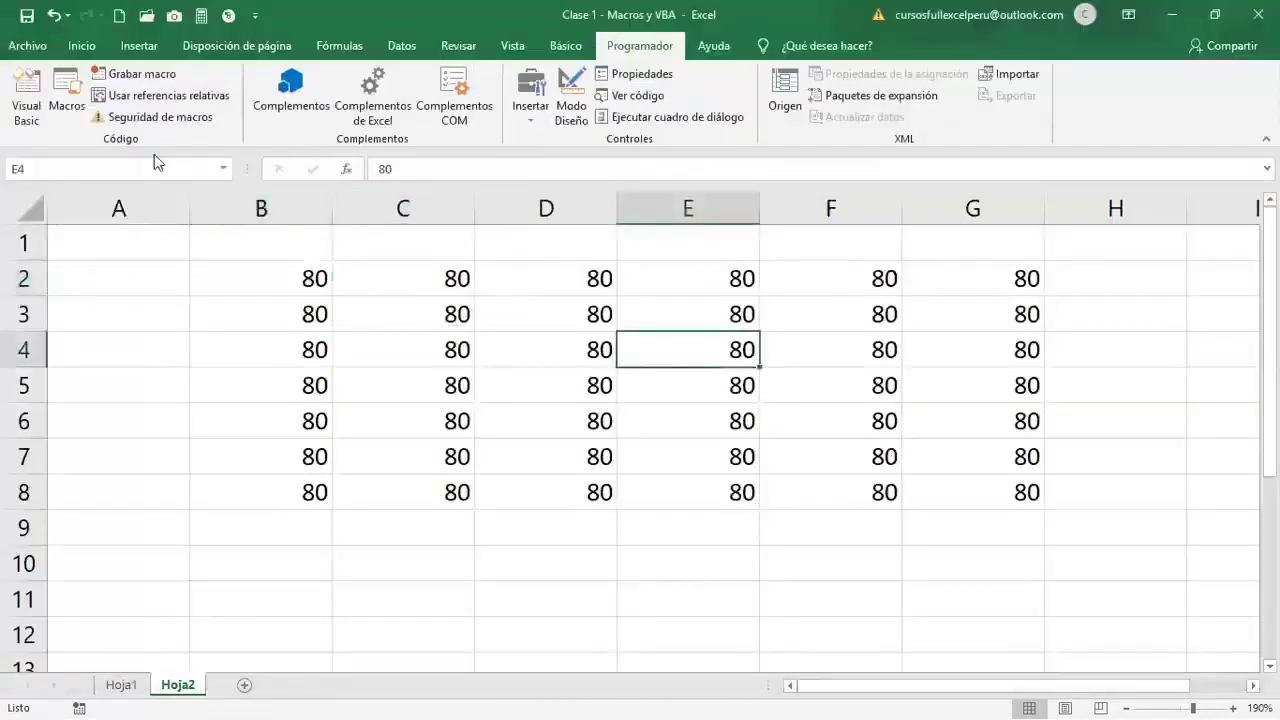
{"action": "left_click", "coordinate": [68, 105]}
{"action": "left_click", "coordinate": [530, 284]}
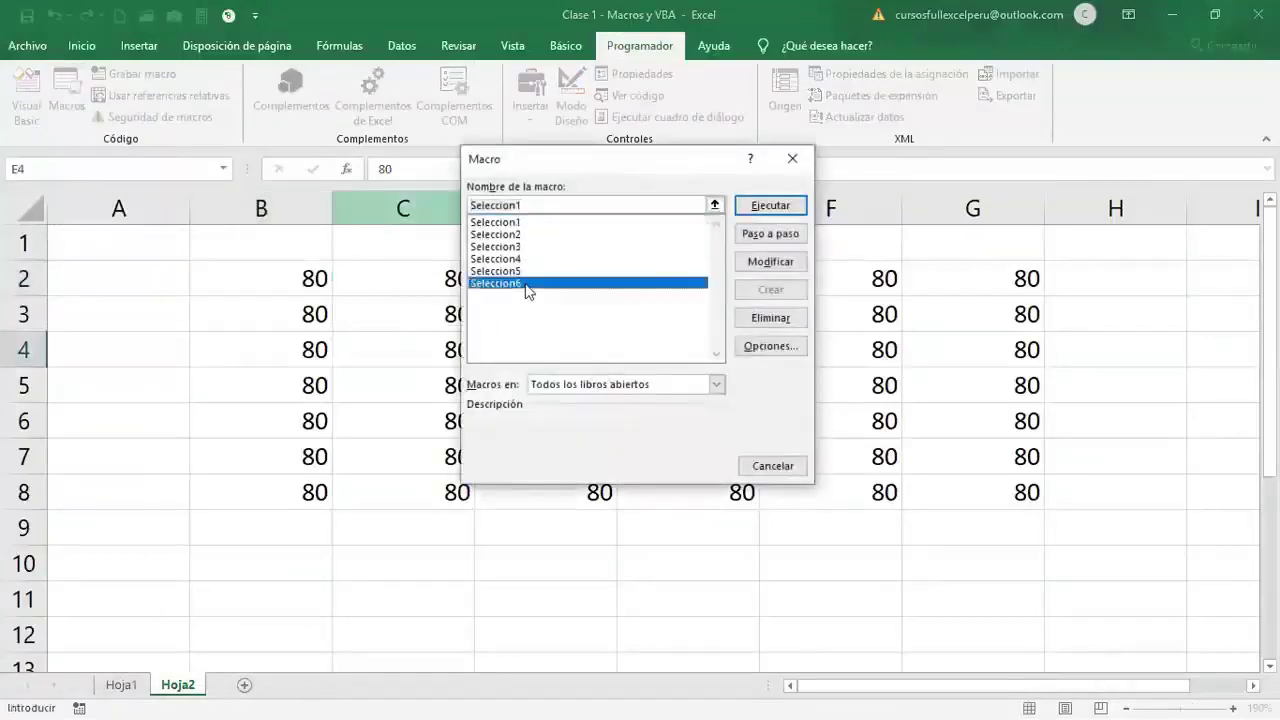
{"action": "left_click", "coordinate": [766, 208]}
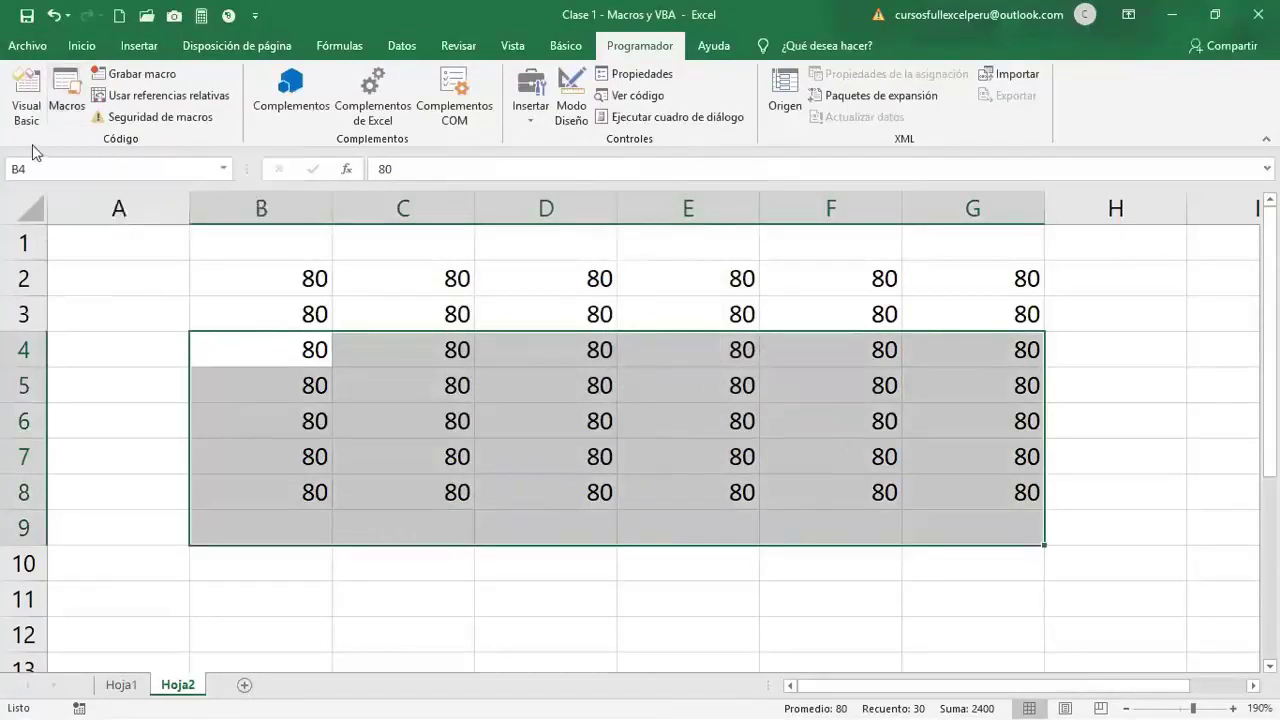
{"action": "left_click", "coordinate": [16, 118]}
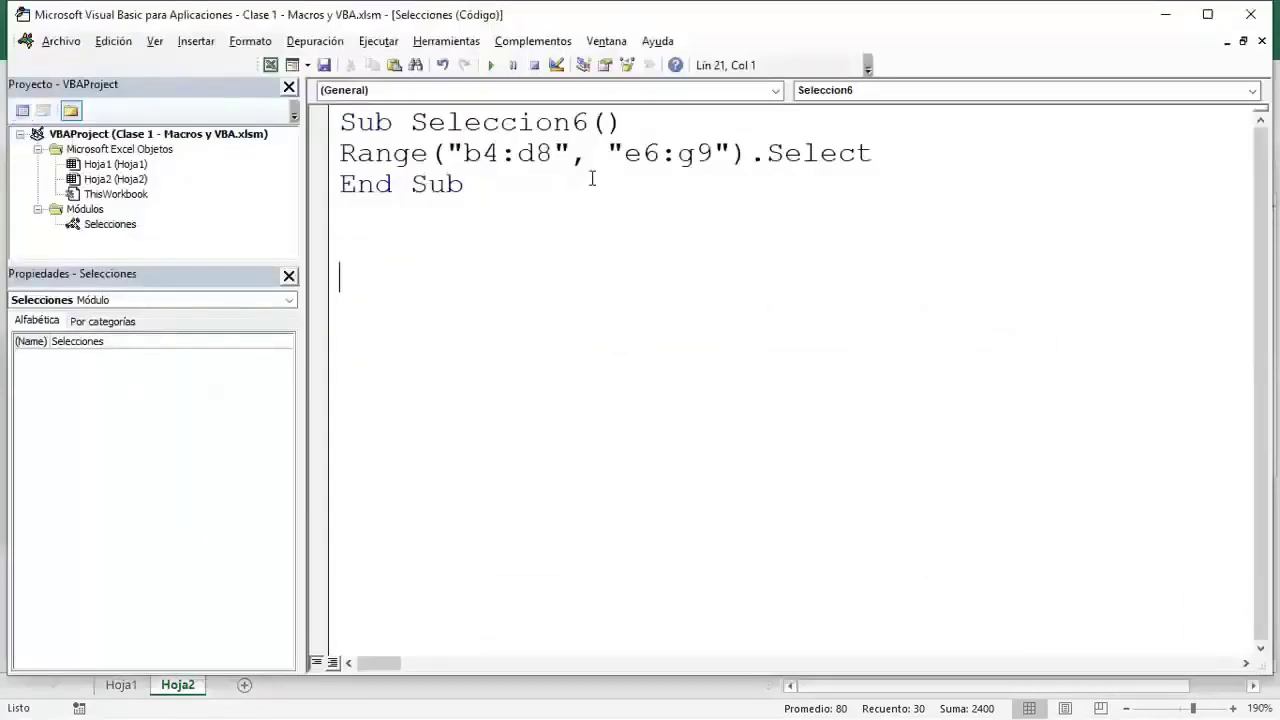
- Merge Seleccion6's two range strings into the single argument "b2:d5,e6:g9"
{"action": "left_click_drag", "start_coordinate": [623, 153], "coordinate": [554, 153]}
{"action": "key", "text": "Delete"}
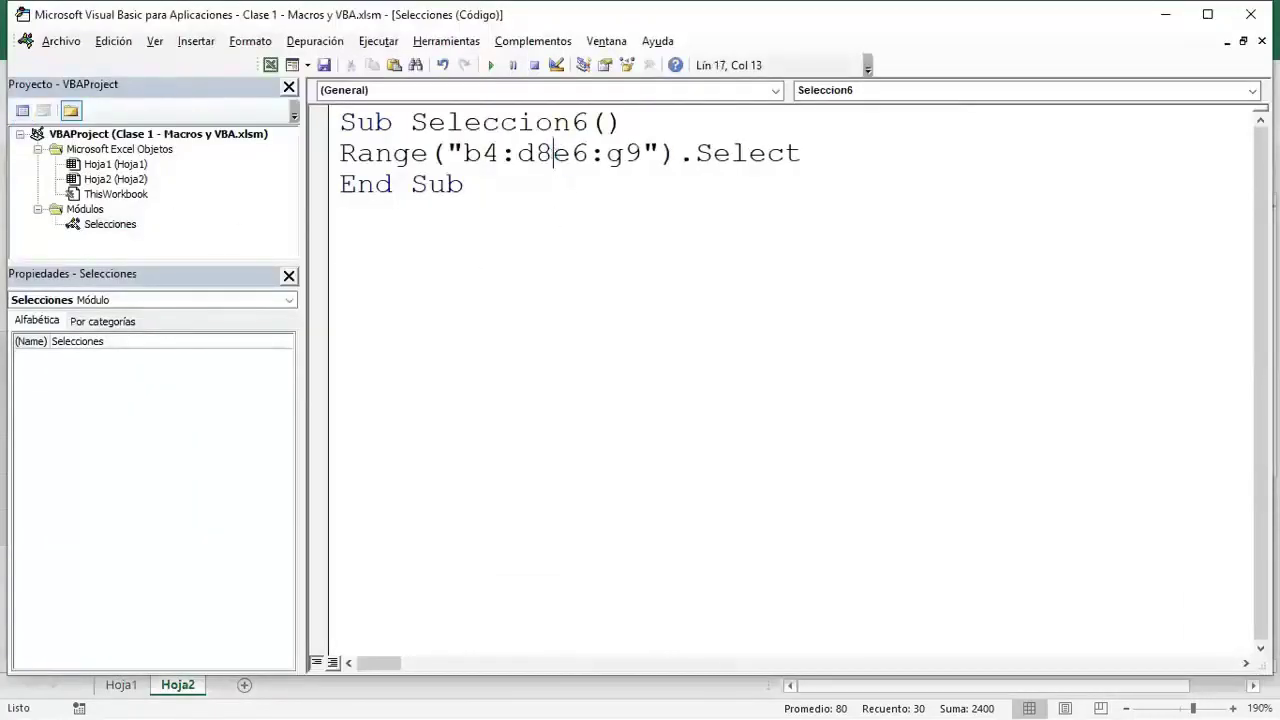
{"action": "type", "text": ","}
{"action": "left_click", "coordinate": [464, 219]}
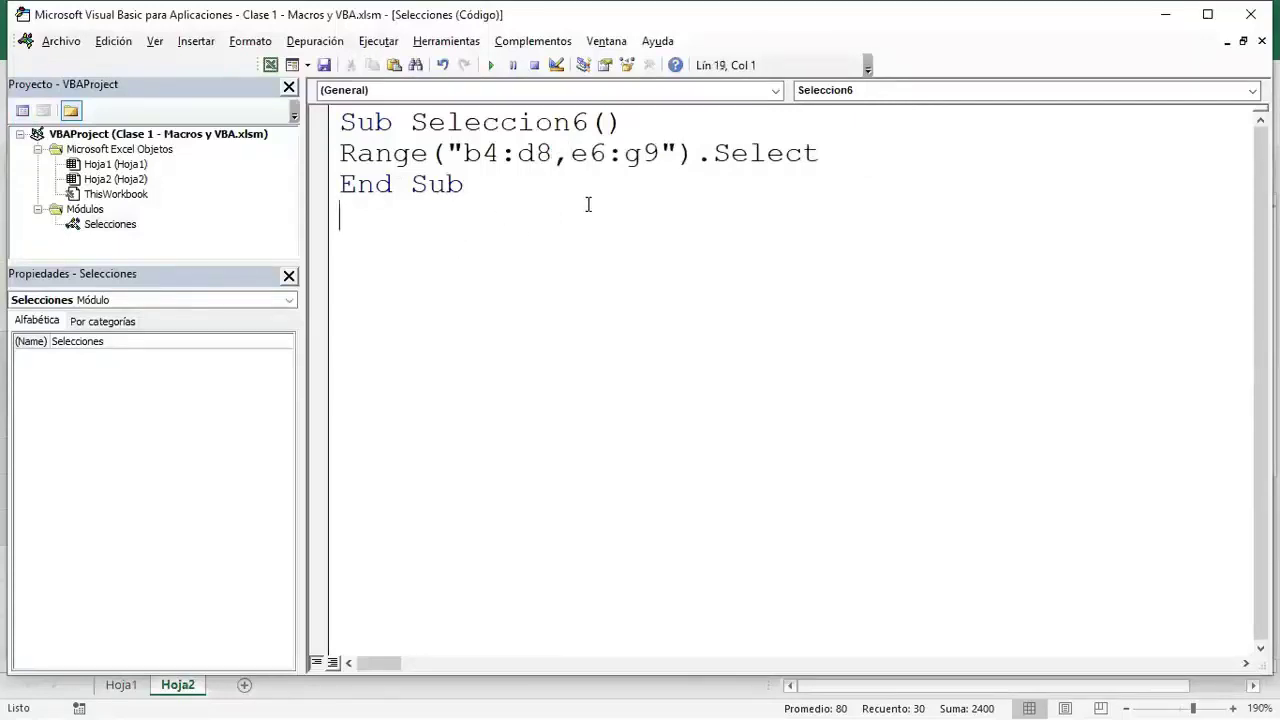
- Run Seleccion6 on Hoja2 to test the two-block selection, then return to the code
{"action": "left_click", "coordinate": [270, 65]}
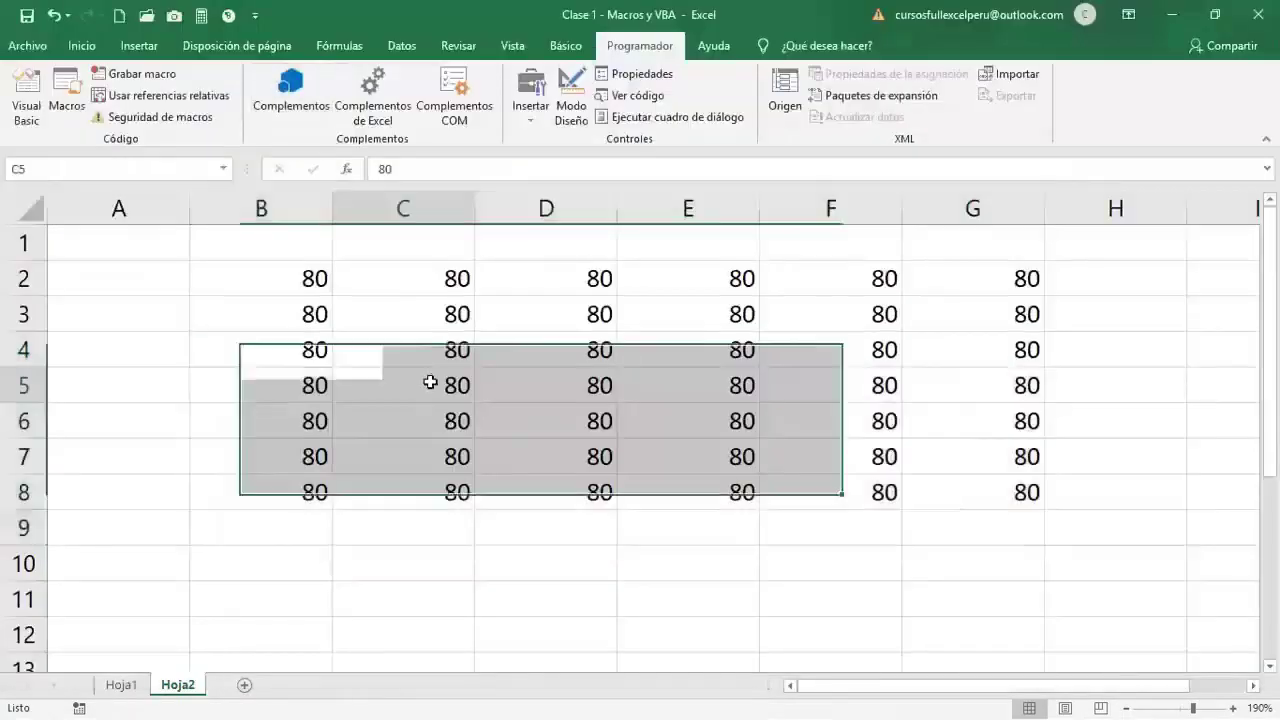
{"action": "left_click", "coordinate": [60, 118]}
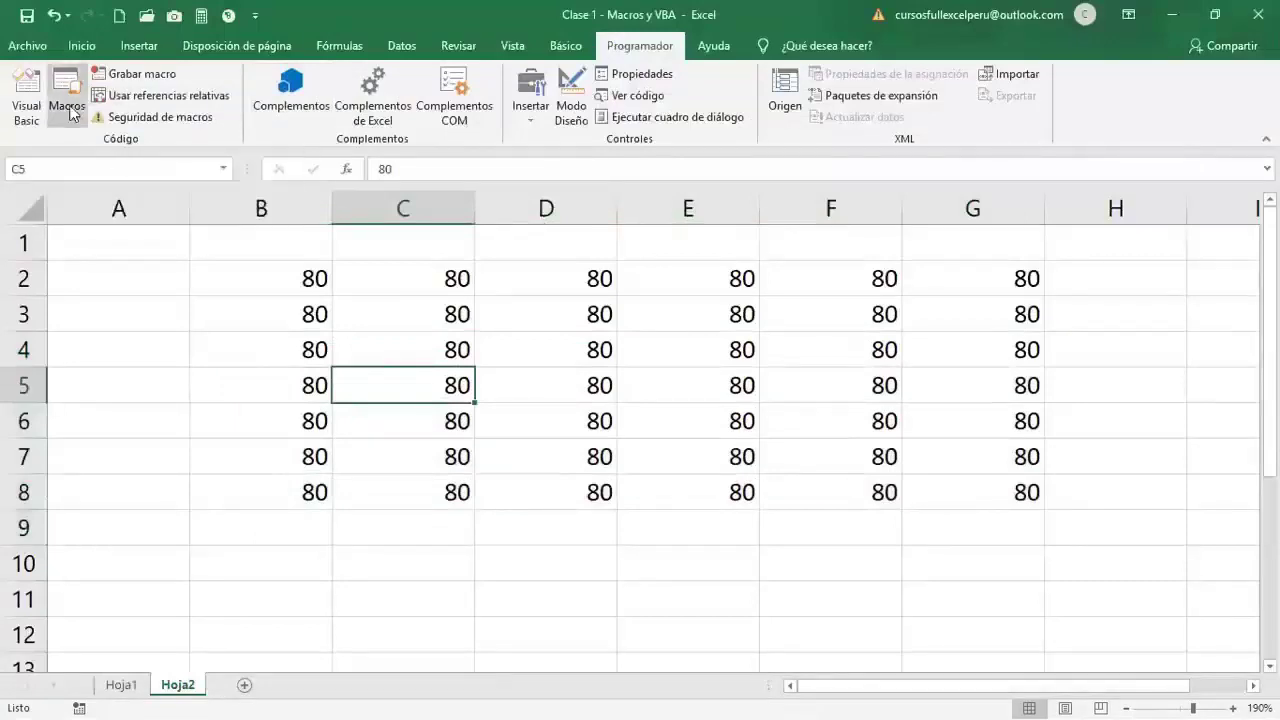
{"action": "left_click", "coordinate": [527, 284]}
{"action": "left_click", "coordinate": [770, 205]}
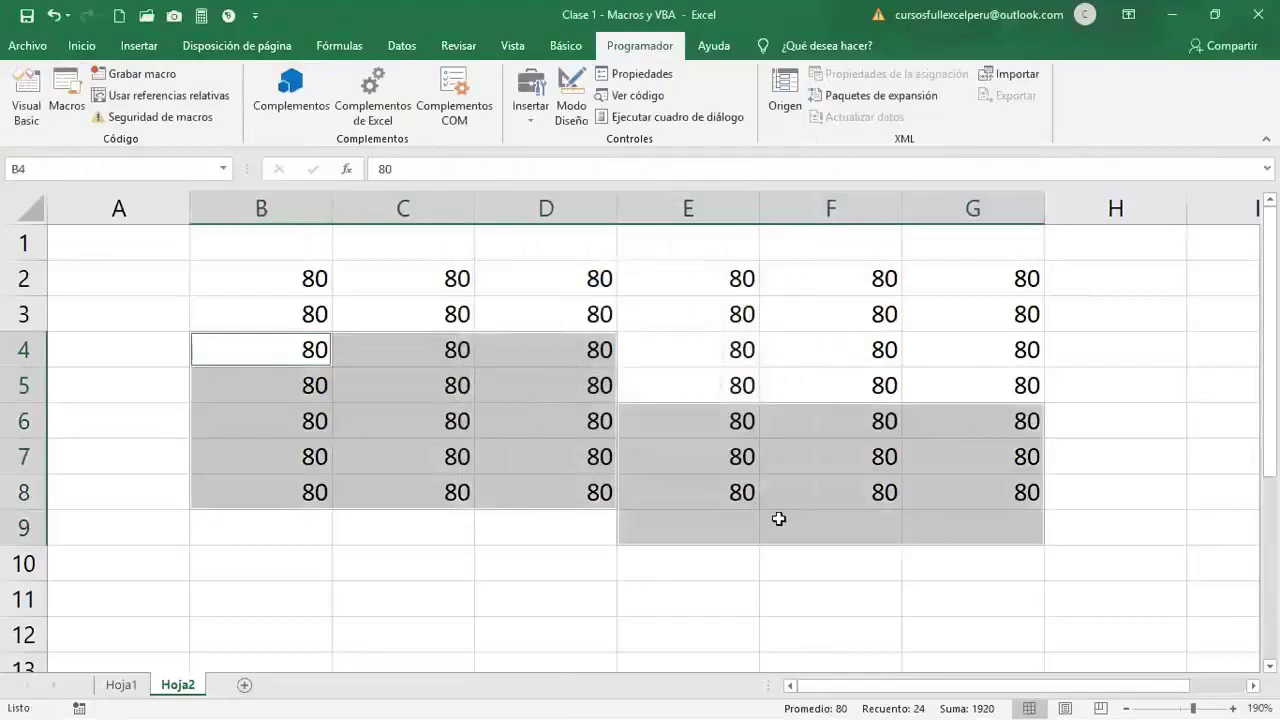
{"action": "left_click", "coordinate": [290, 276]}
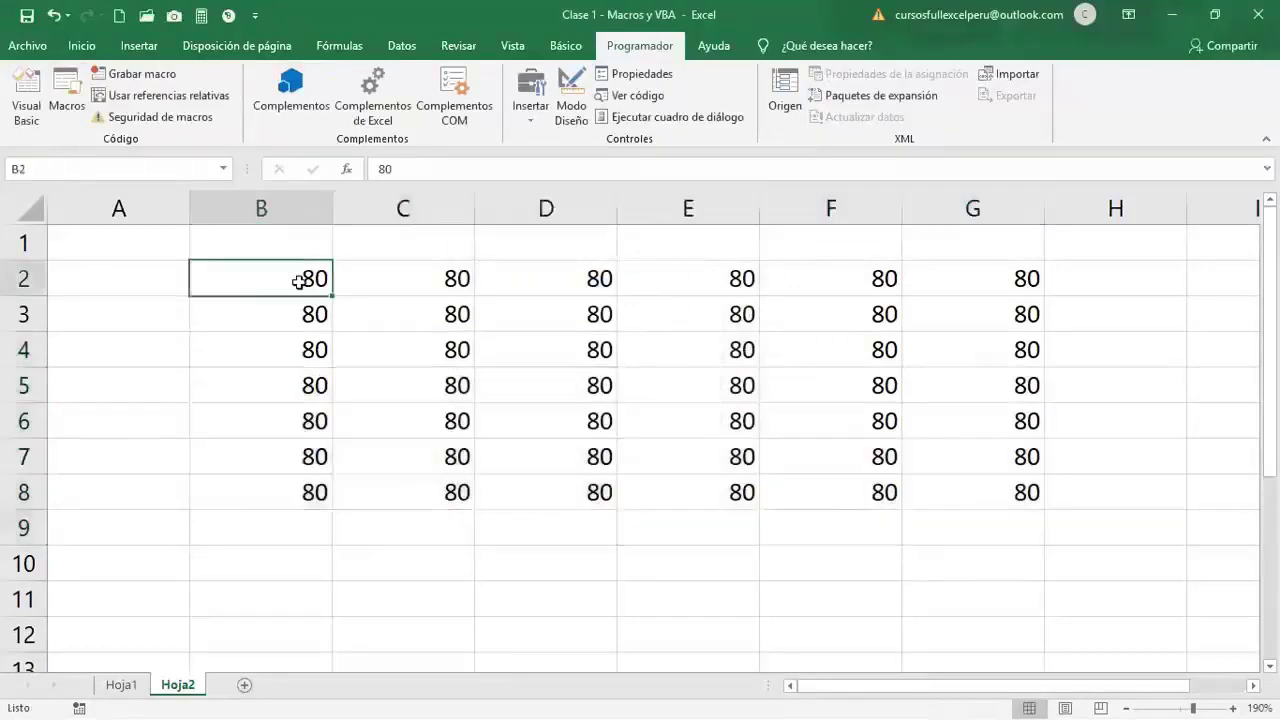
{"action": "left_click", "coordinate": [580, 388]}
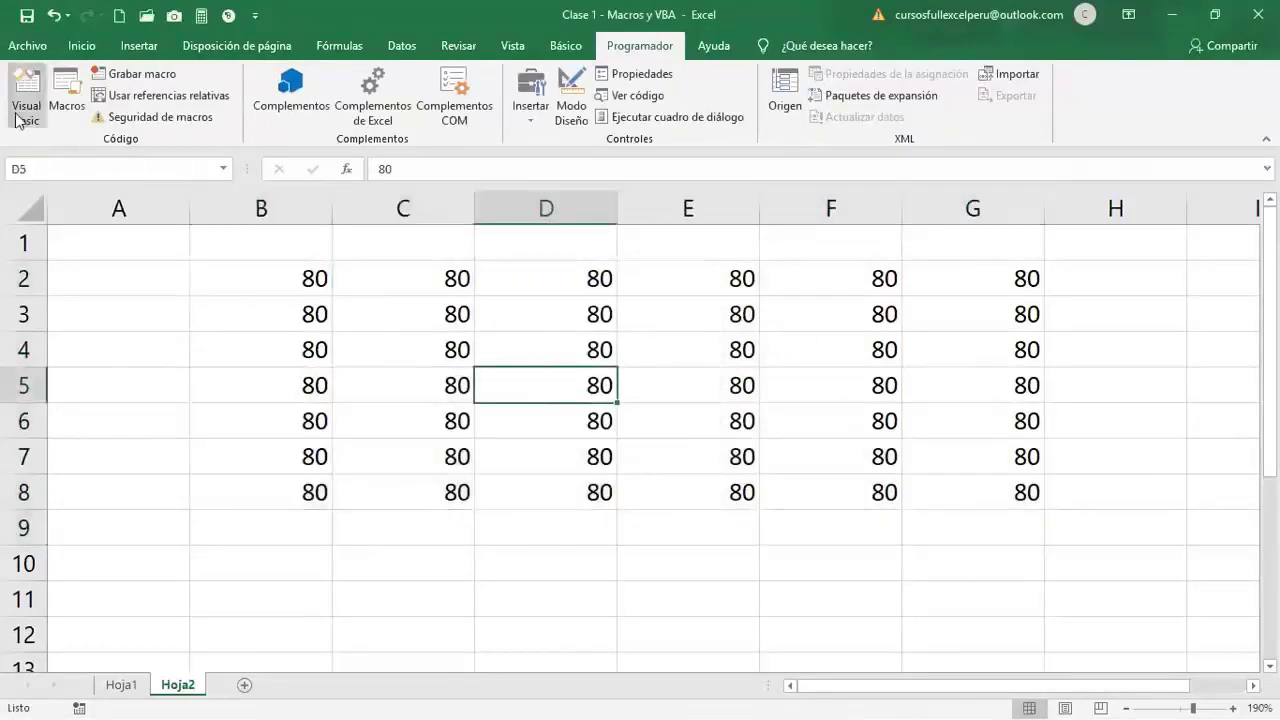
{"action": "left_click", "coordinate": [22, 112]}
- Change b4 to b25 in the code, fill B9:G9 with 80, and rerun Seleccion6
{"action": "left_click_drag", "start_coordinate": [482, 158], "coordinate": [551, 156]}
{"action": "type", "text": "25"}
{"action": "left_click", "coordinate": [270, 65]}
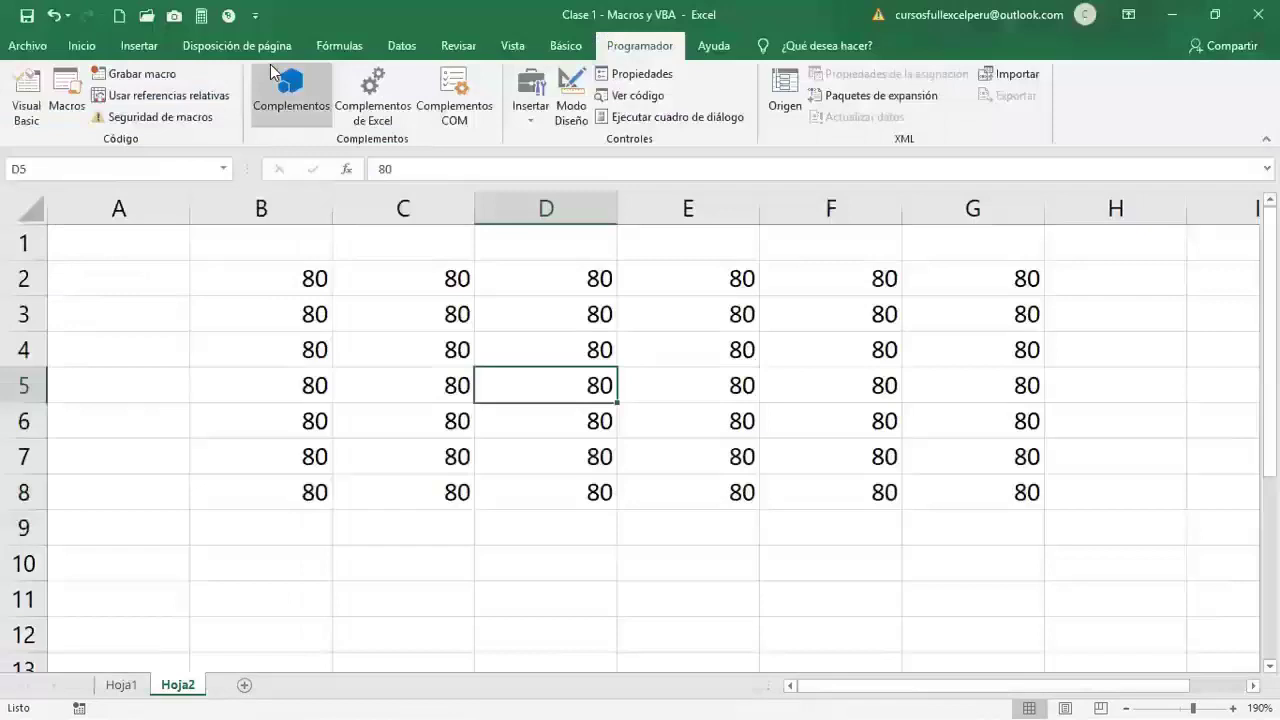
{"action": "left_click_drag", "start_coordinate": [322, 492], "coordinate": [951, 494]}
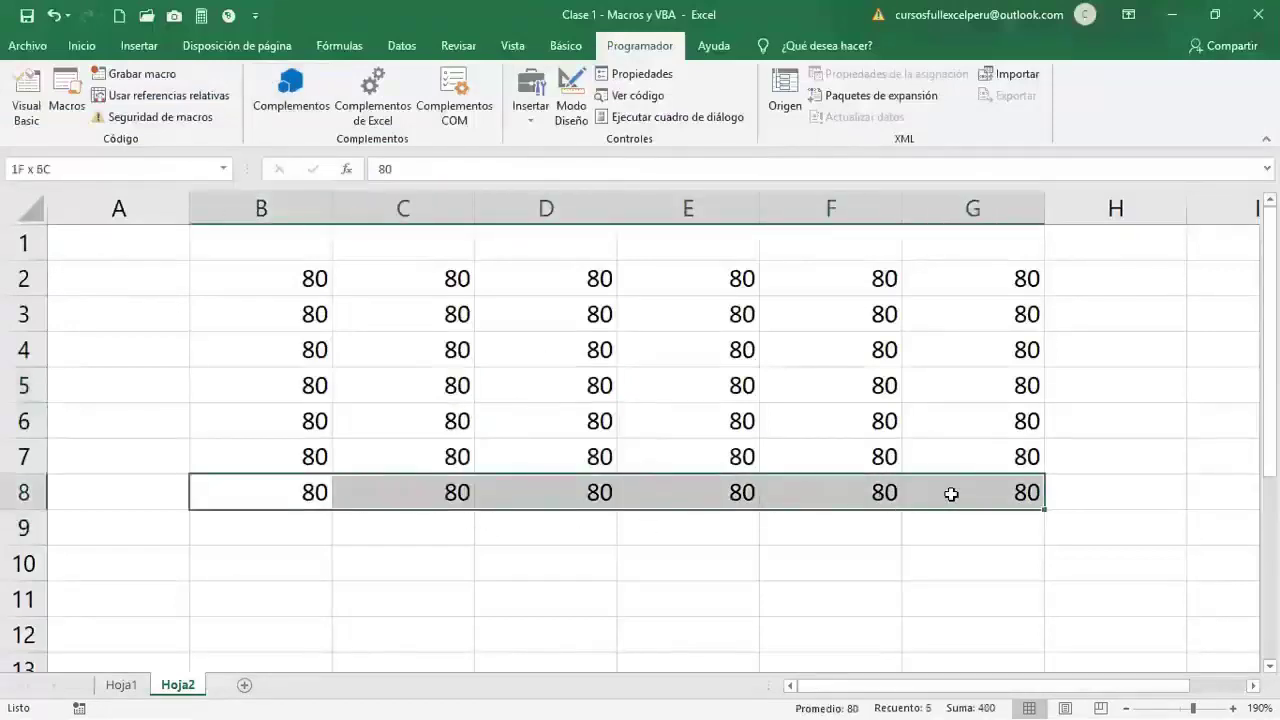
{"action": "left_click_drag", "start_coordinate": [1044, 510], "coordinate": [1050, 538]}
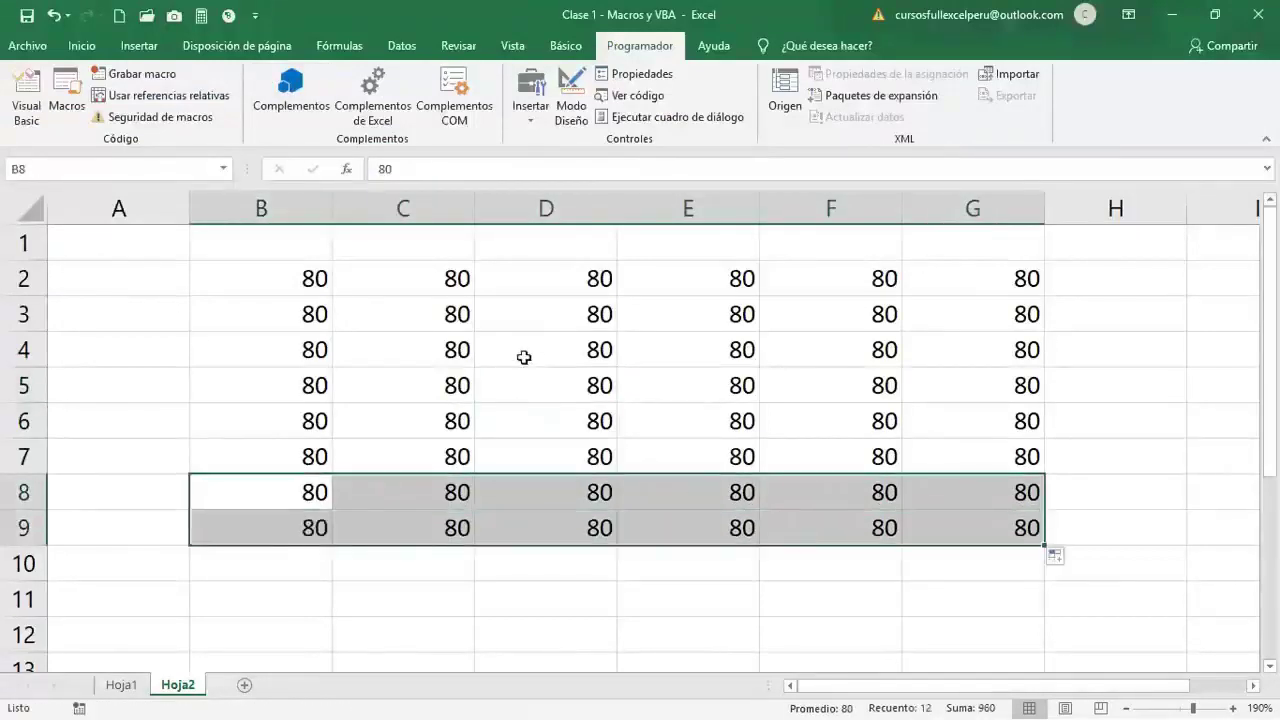
{"action": "left_click", "coordinate": [524, 357]}
{"action": "left_click", "coordinate": [75, 114]}
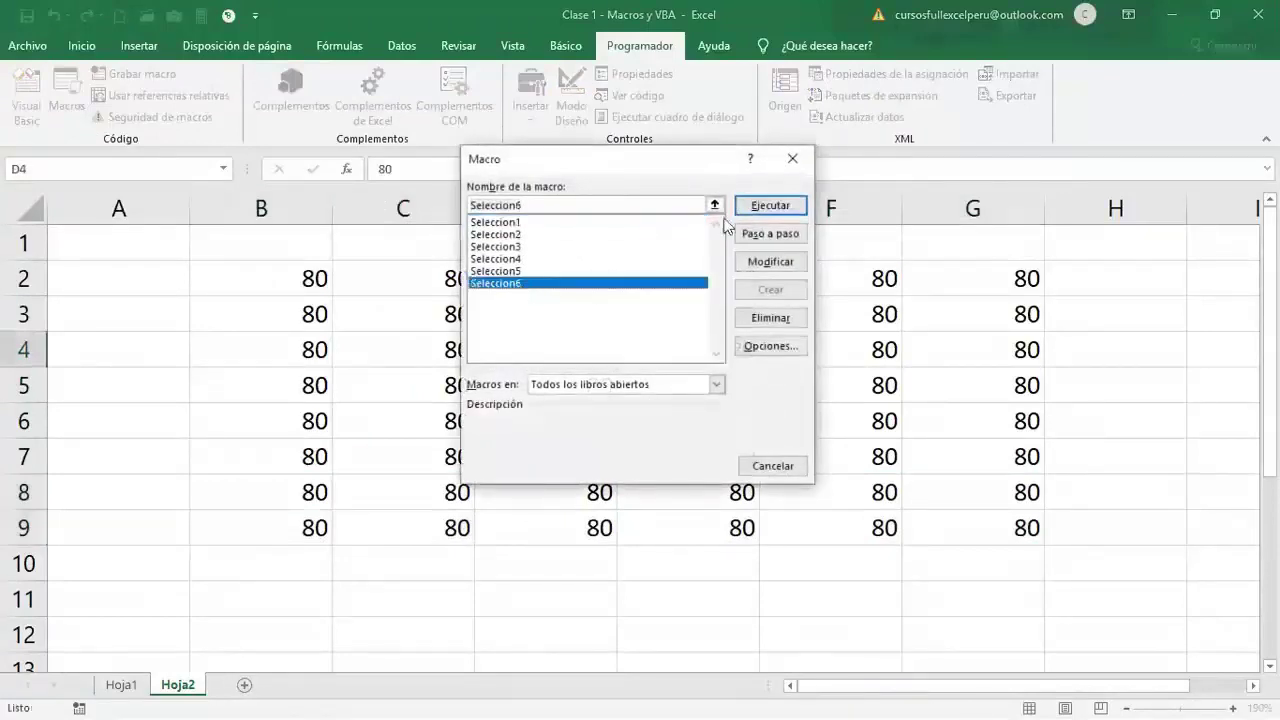
{"action": "left_click", "coordinate": [763, 205]}
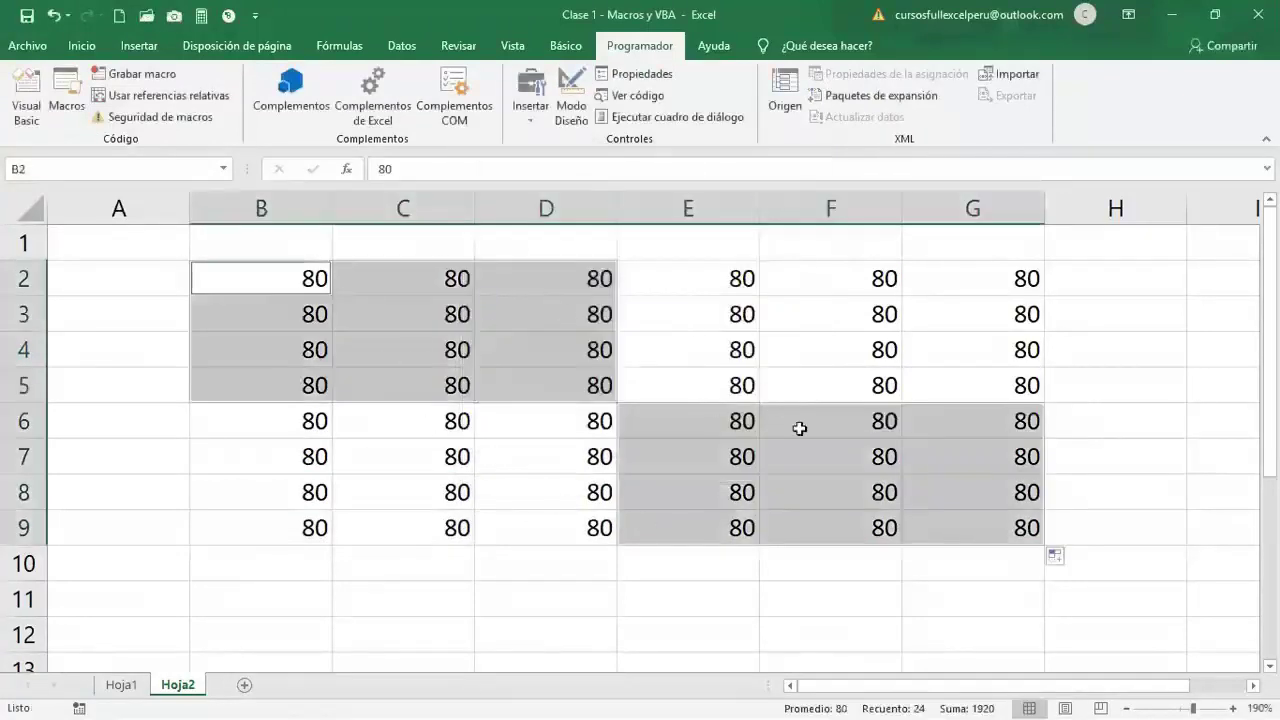
{"action": "left_click", "coordinate": [425, 340]}
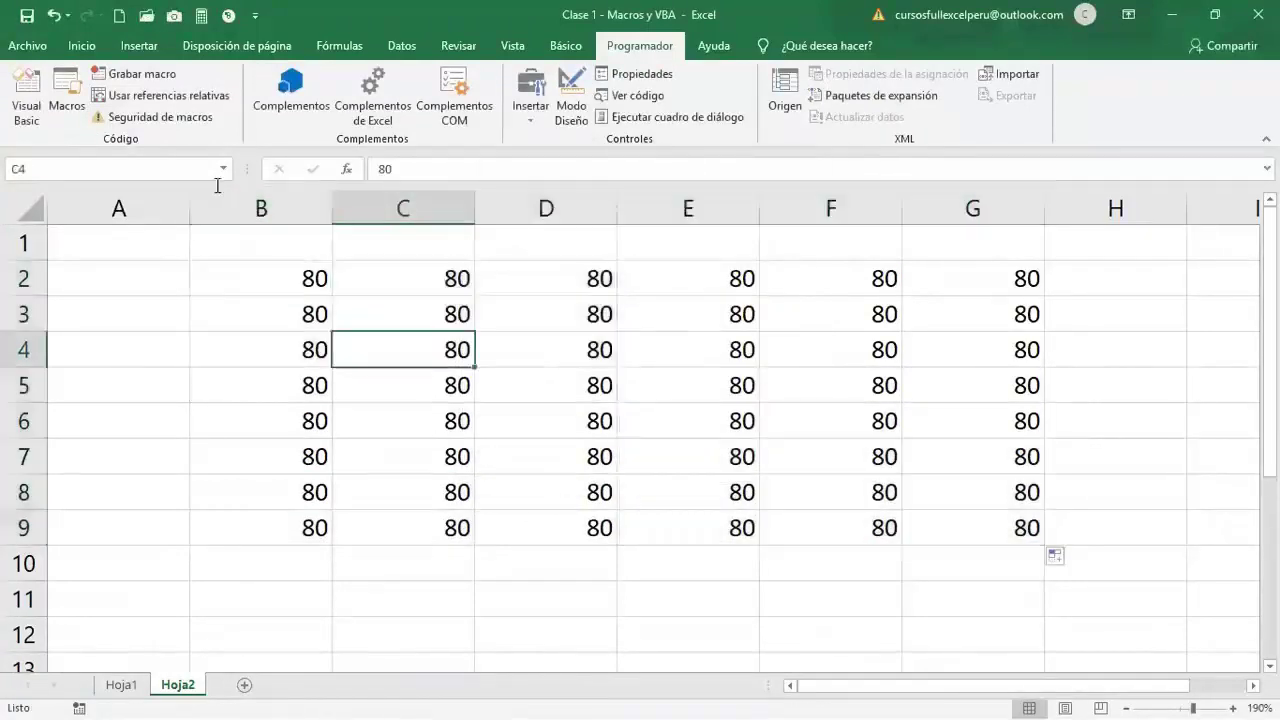
{"action": "left_click", "coordinate": [30, 123]}
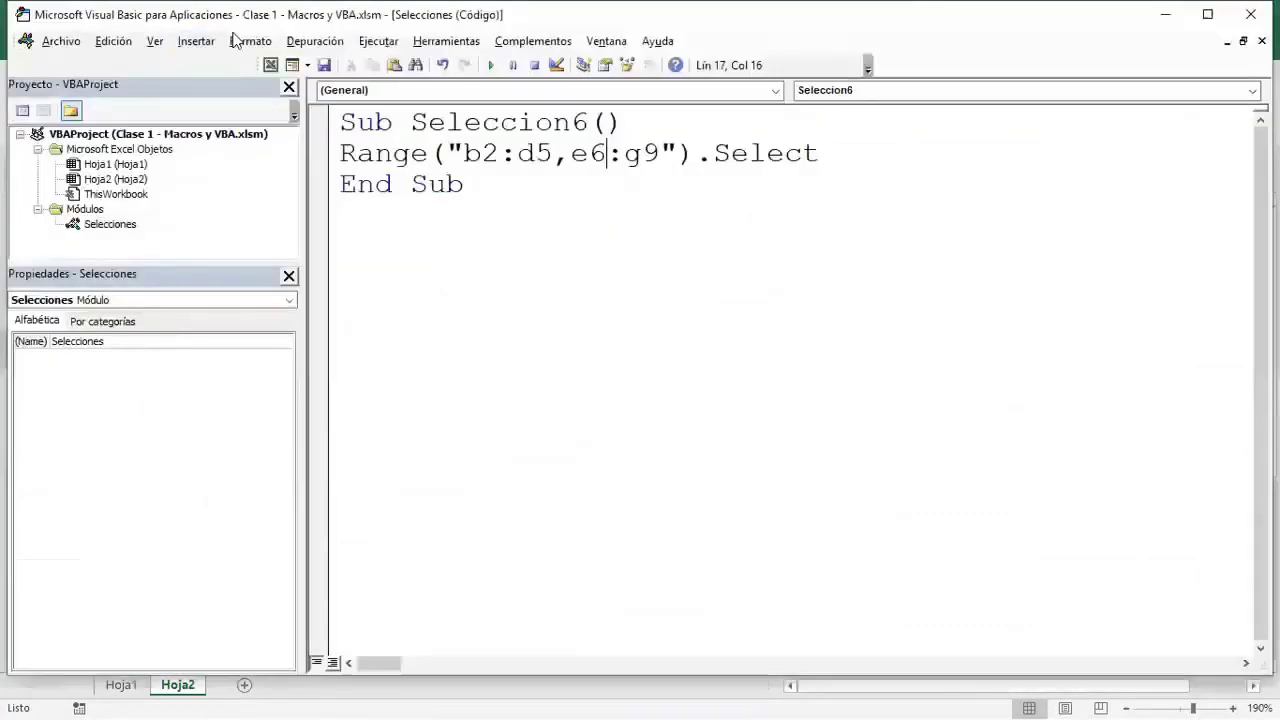
- Extend the Seleccion6 range to "b2:d5,e6:g9,a1,h1:h10"
{"action": "key", "text": "Right"}
{"action": "key", "text": "Right"}
{"action": "key", "text": "Right"}
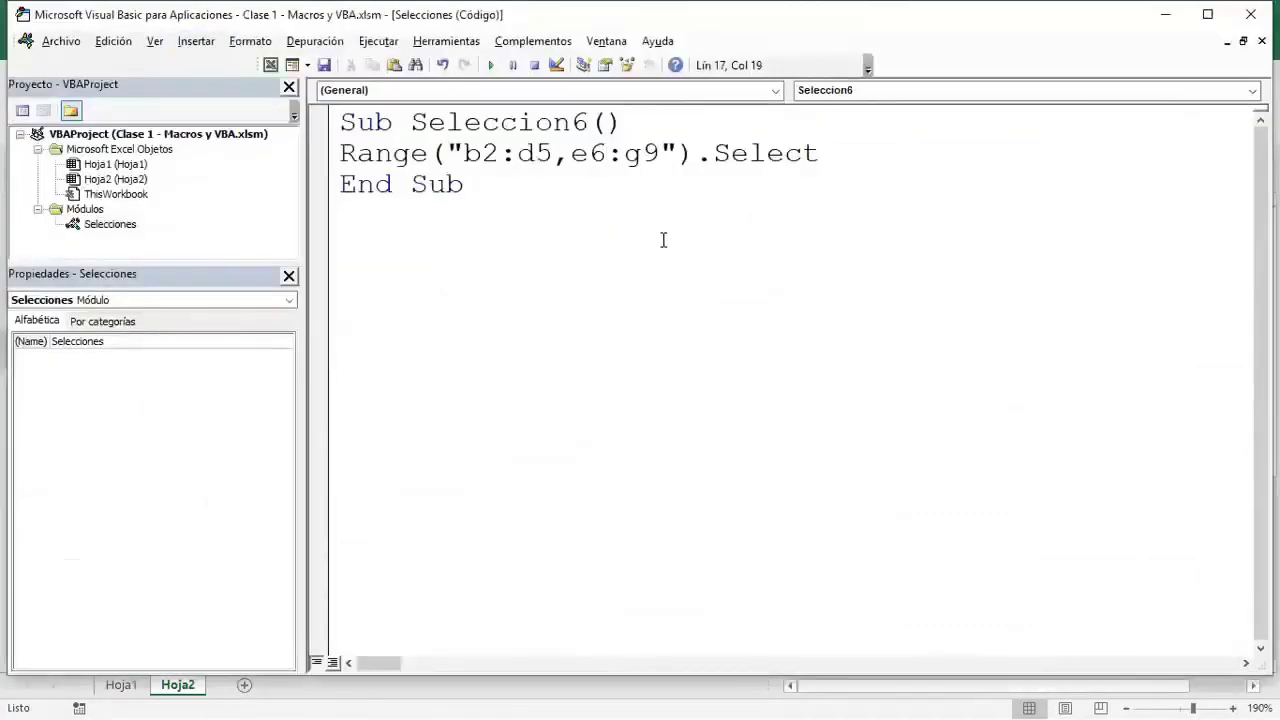
{"action": "type", "text": ","}
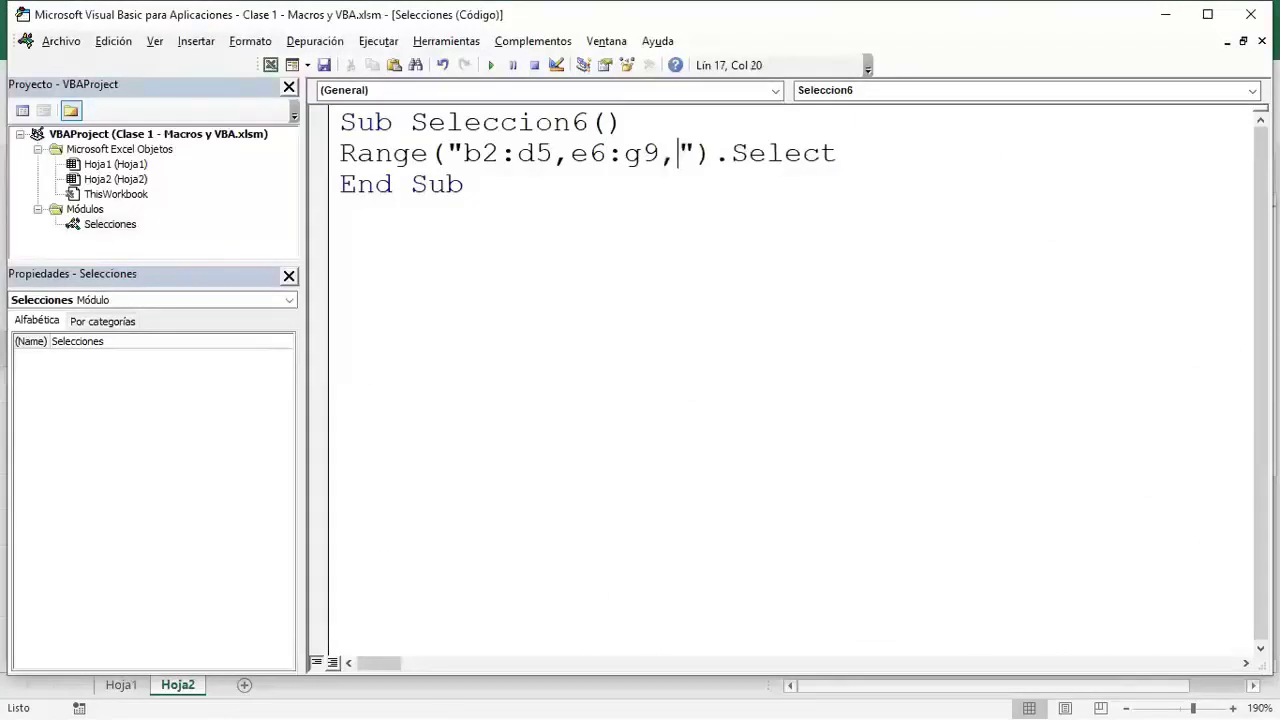
{"action": "type", "text": "a1"}
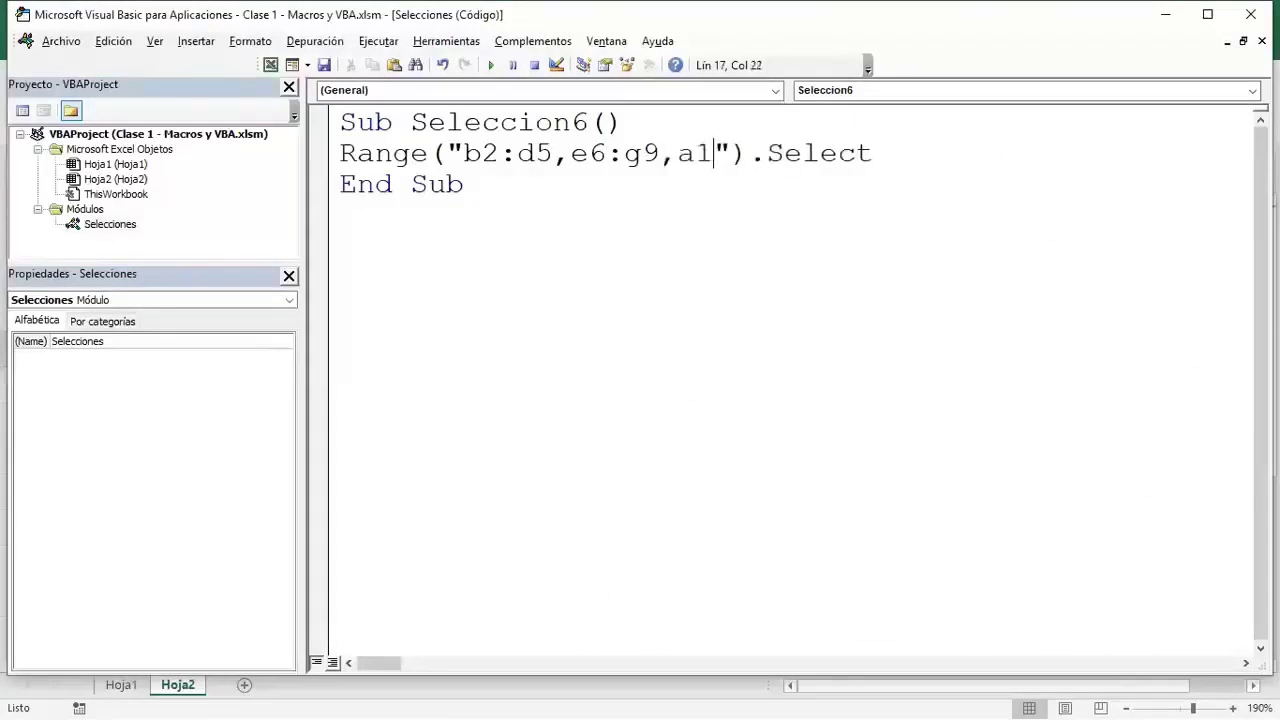
{"action": "type", "text": ","}
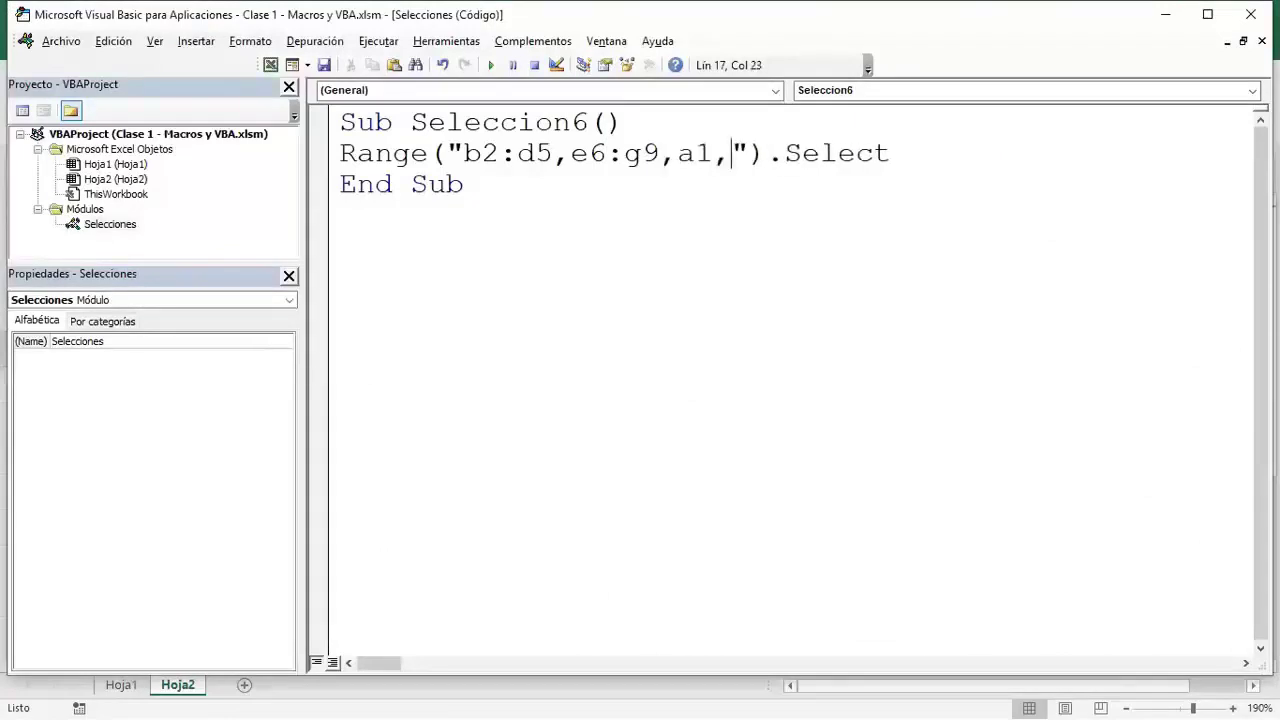
{"action": "type", "text": "b"}
{"action": "key", "text": "BackSpace"}
{"action": "type", "text": "h"}
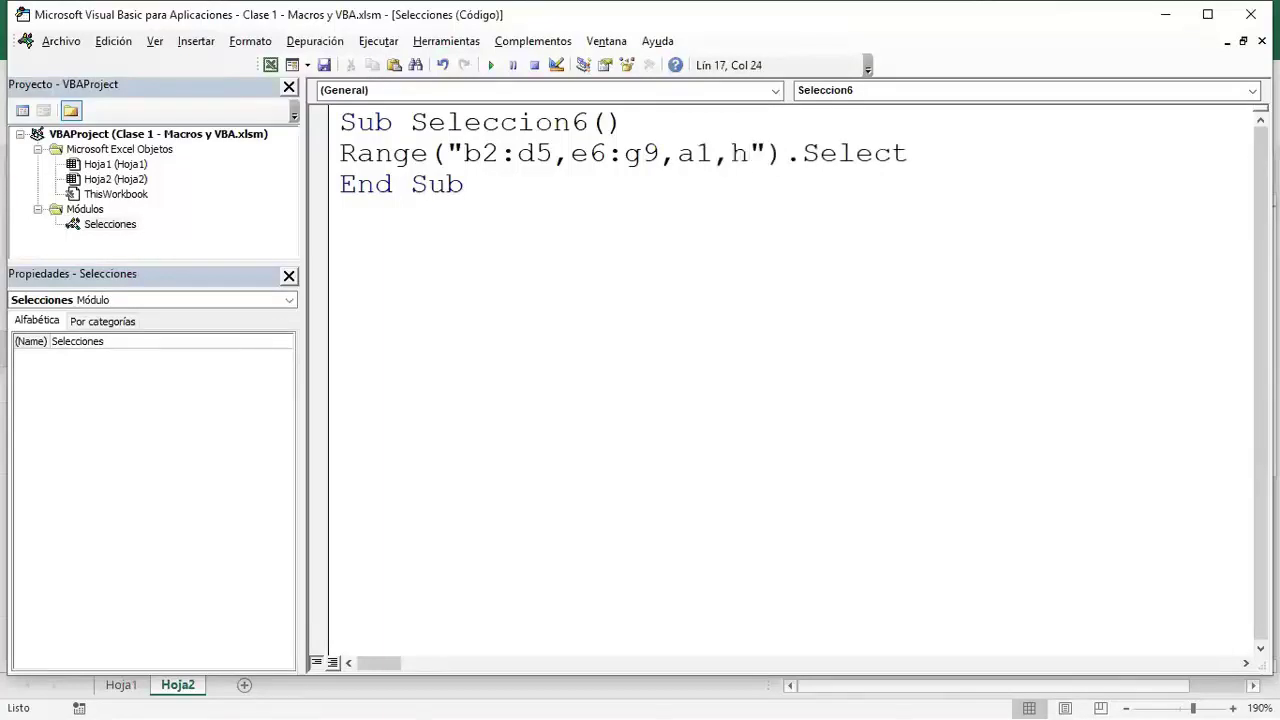
{"action": "type", "text": "1:"}
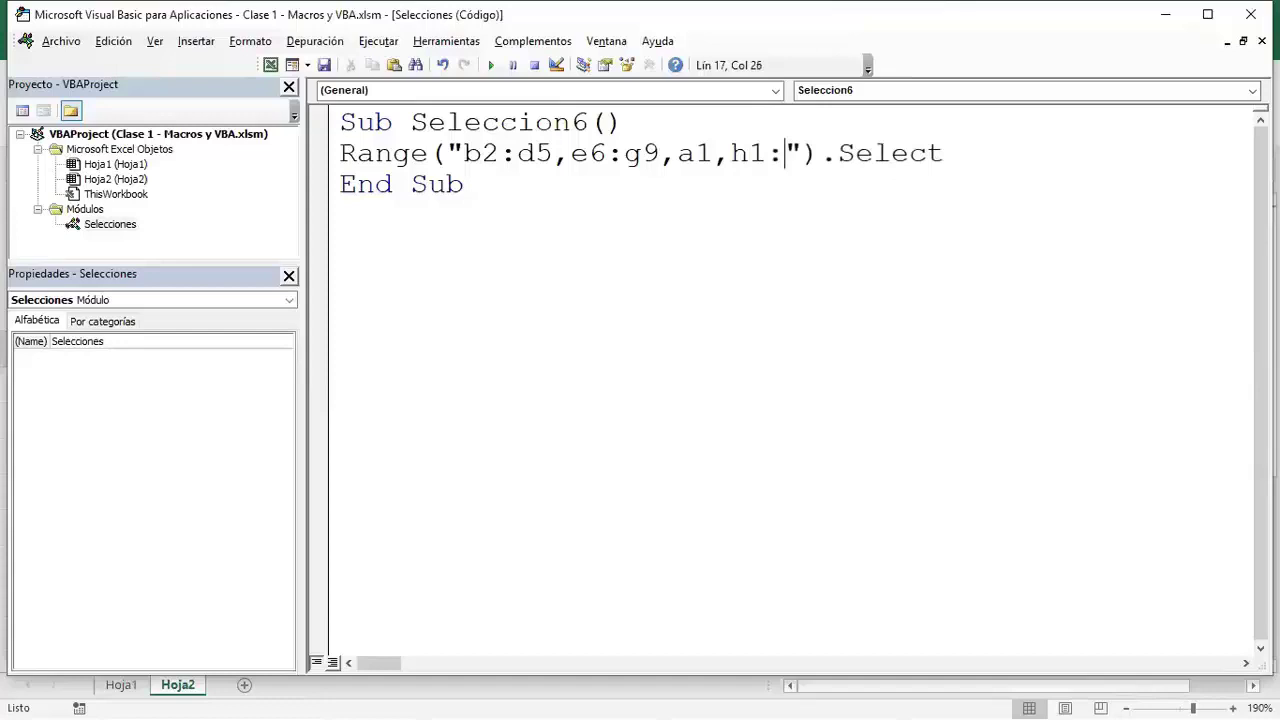
{"action": "type", "text": "h10"}
{"action": "left_click", "coordinate": [701, 292]}
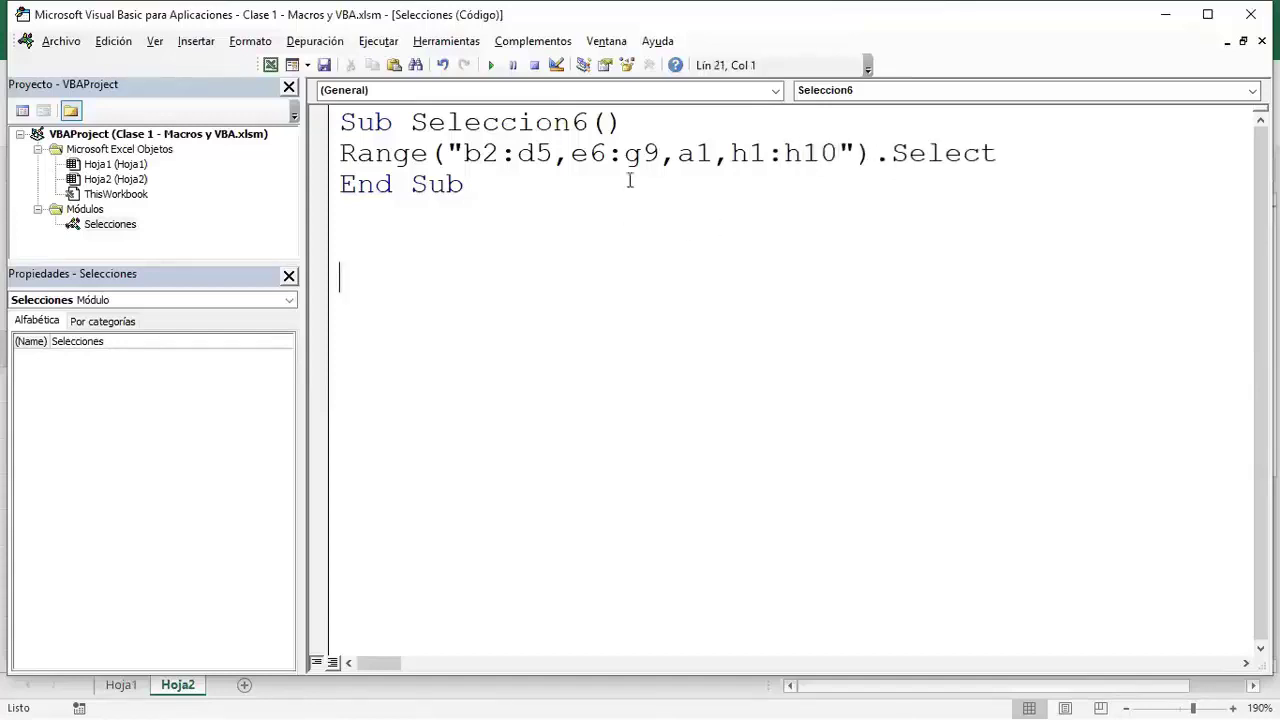
- Run Seleccion6 on Hoja2 to select the four areas, then return to the code
{"action": "left_click", "coordinate": [271, 66]}
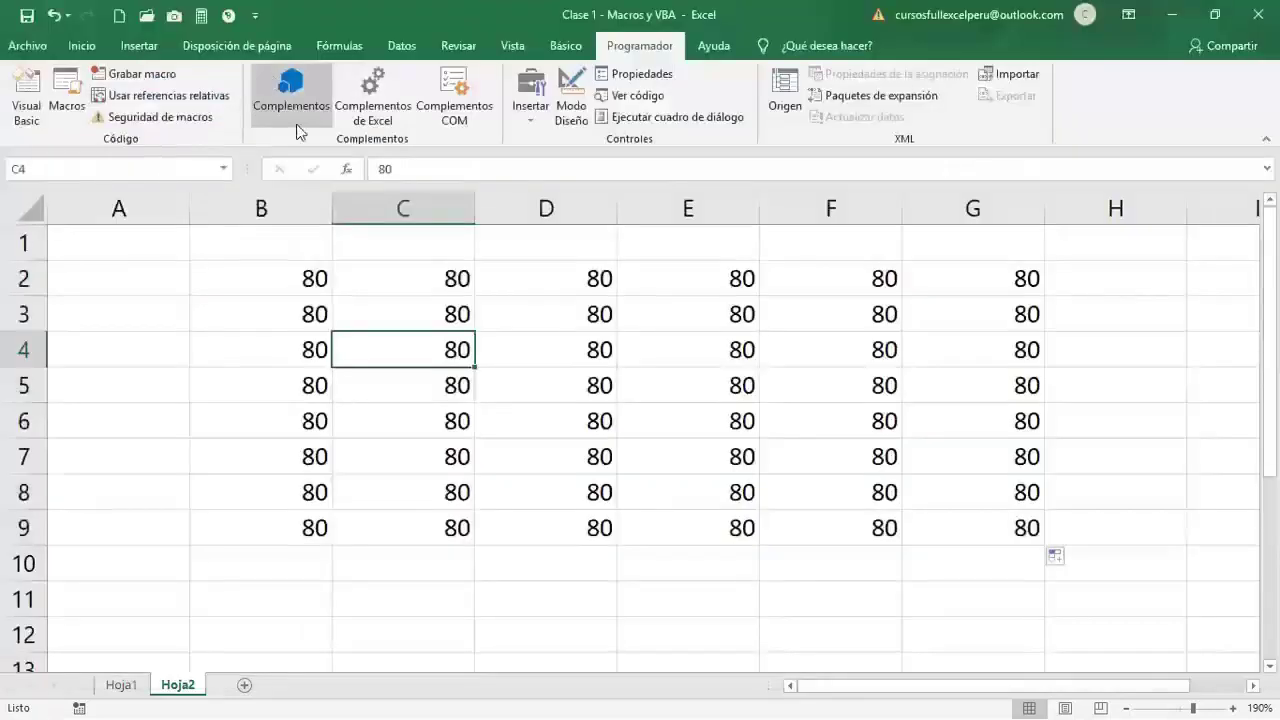
{"action": "left_click", "coordinate": [57, 119]}
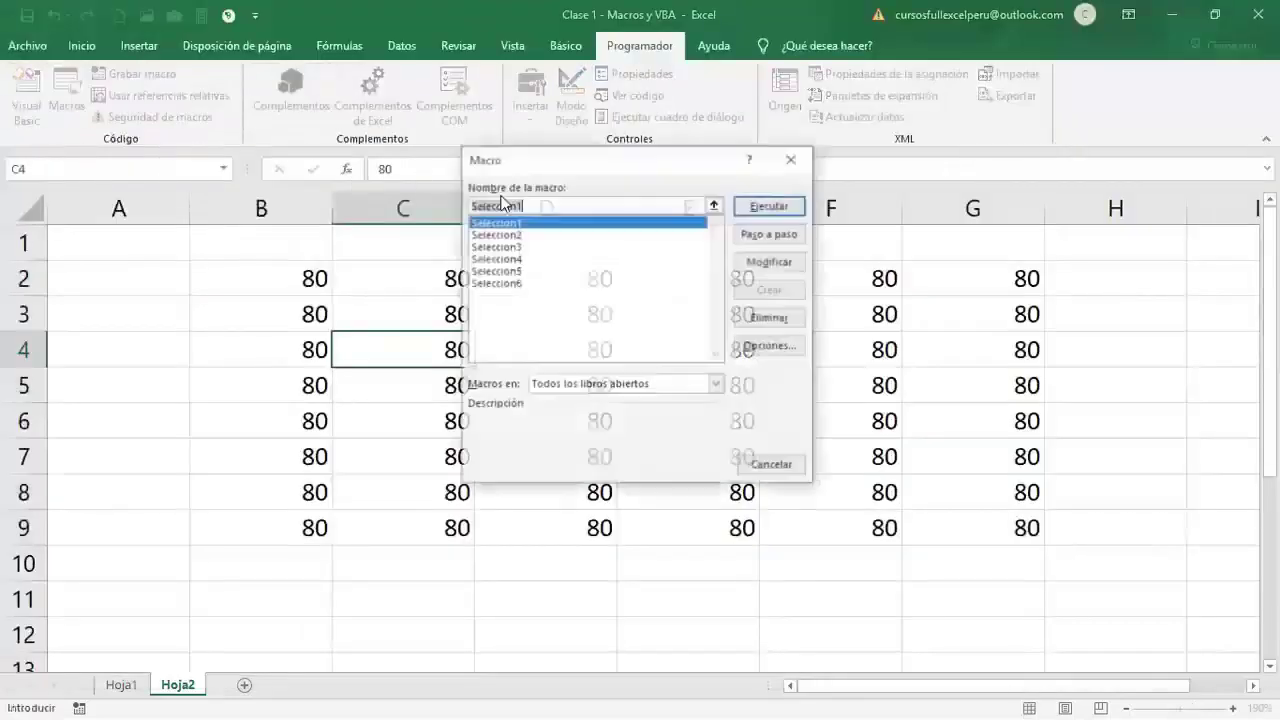
{"action": "left_click", "coordinate": [526, 284]}
{"action": "left_click", "coordinate": [757, 210]}
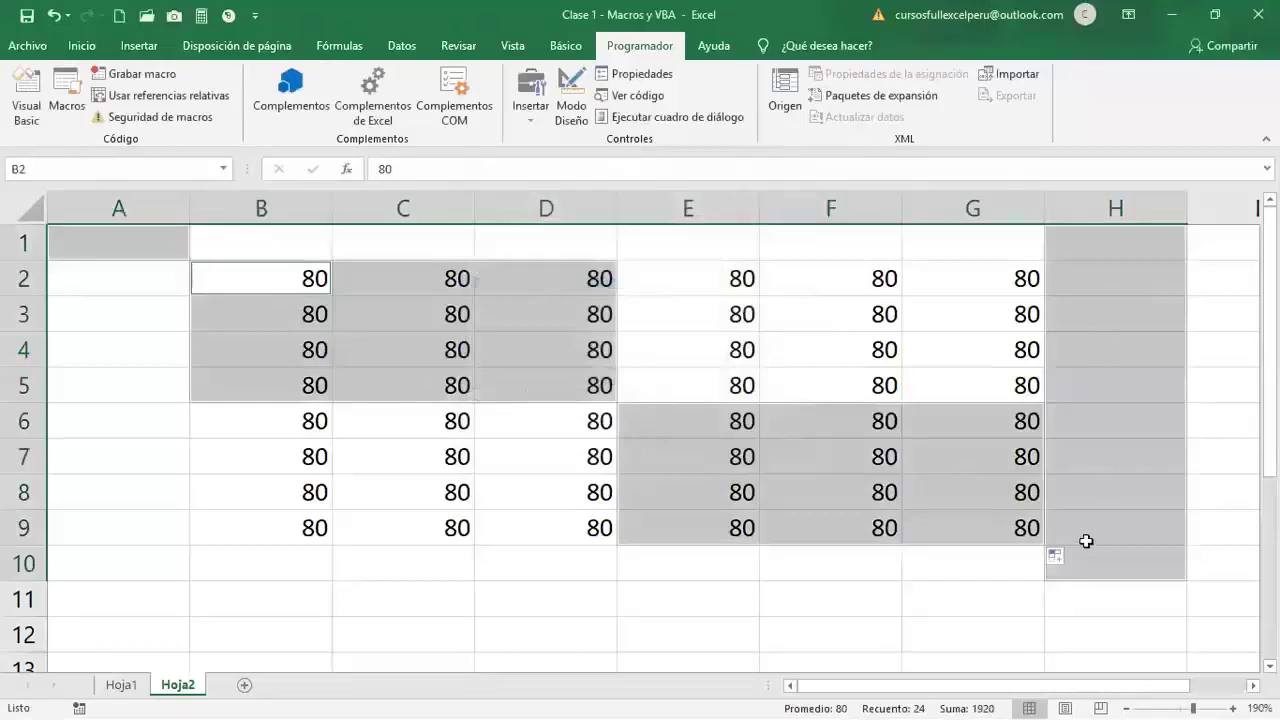
{"action": "left_click", "coordinate": [452, 360]}
{"action": "left_click", "coordinate": [27, 105]}
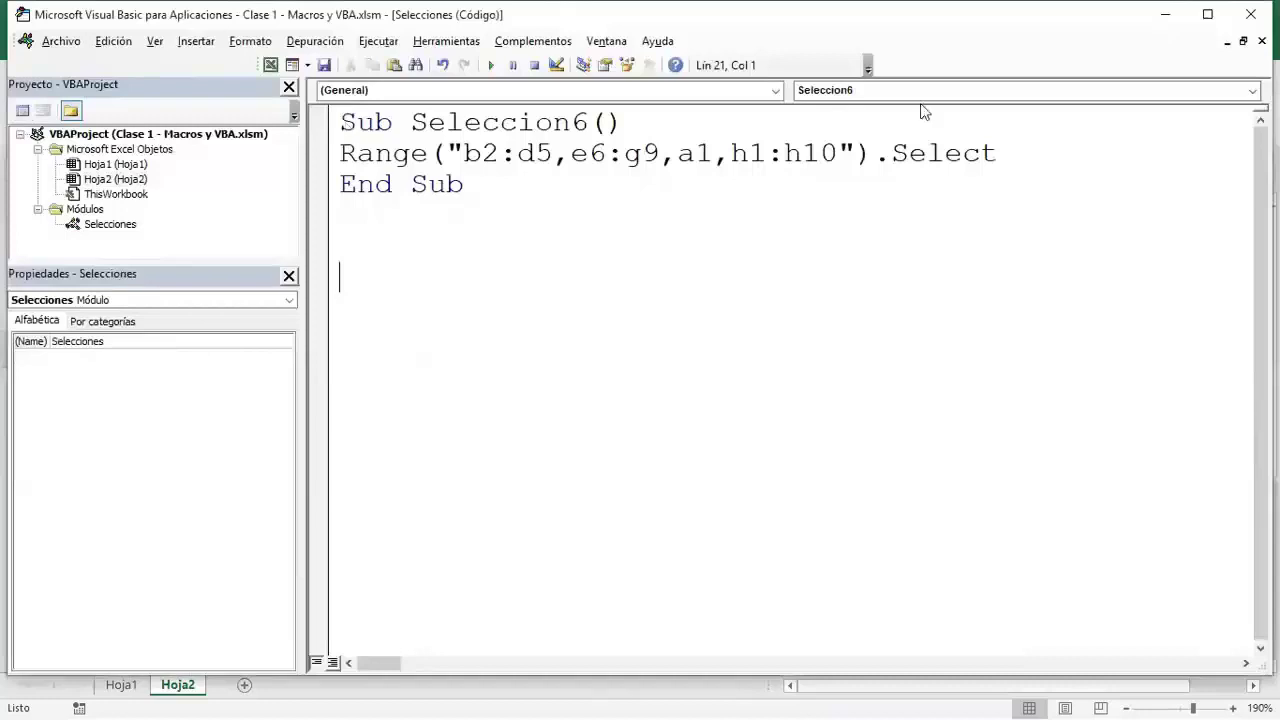
- Start a new Sub Seleccion7 procedure below the previous End Sub
{"action": "key", "text": "alt+F11"}
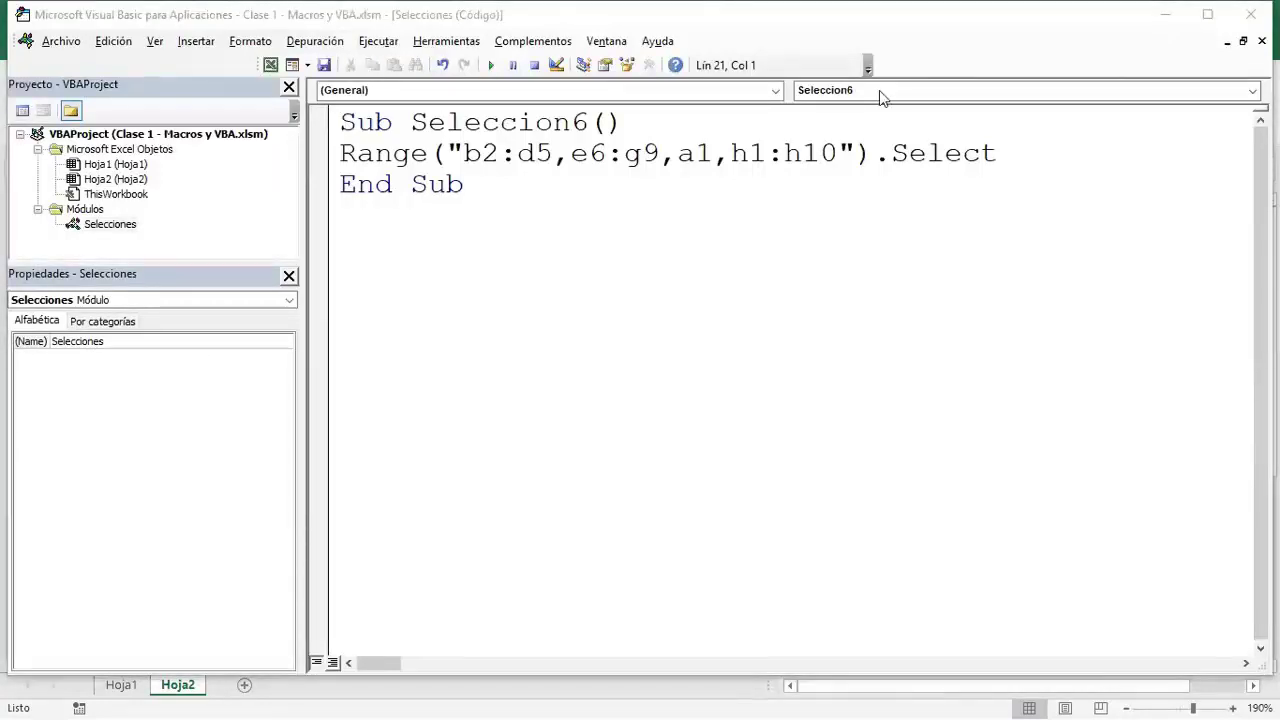
{"action": "key", "text": "alt+F11"}
{"action": "type", "text": "sub "}
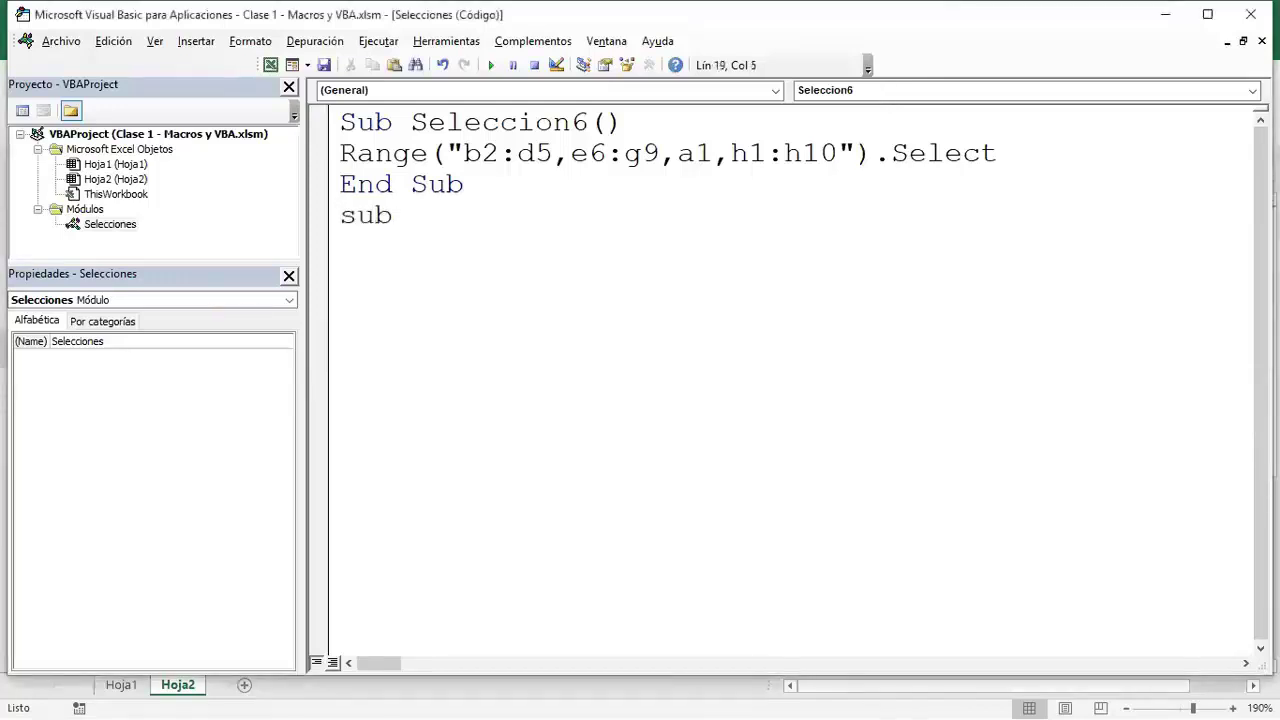
{"action": "type", "text": "Seleccion7"}
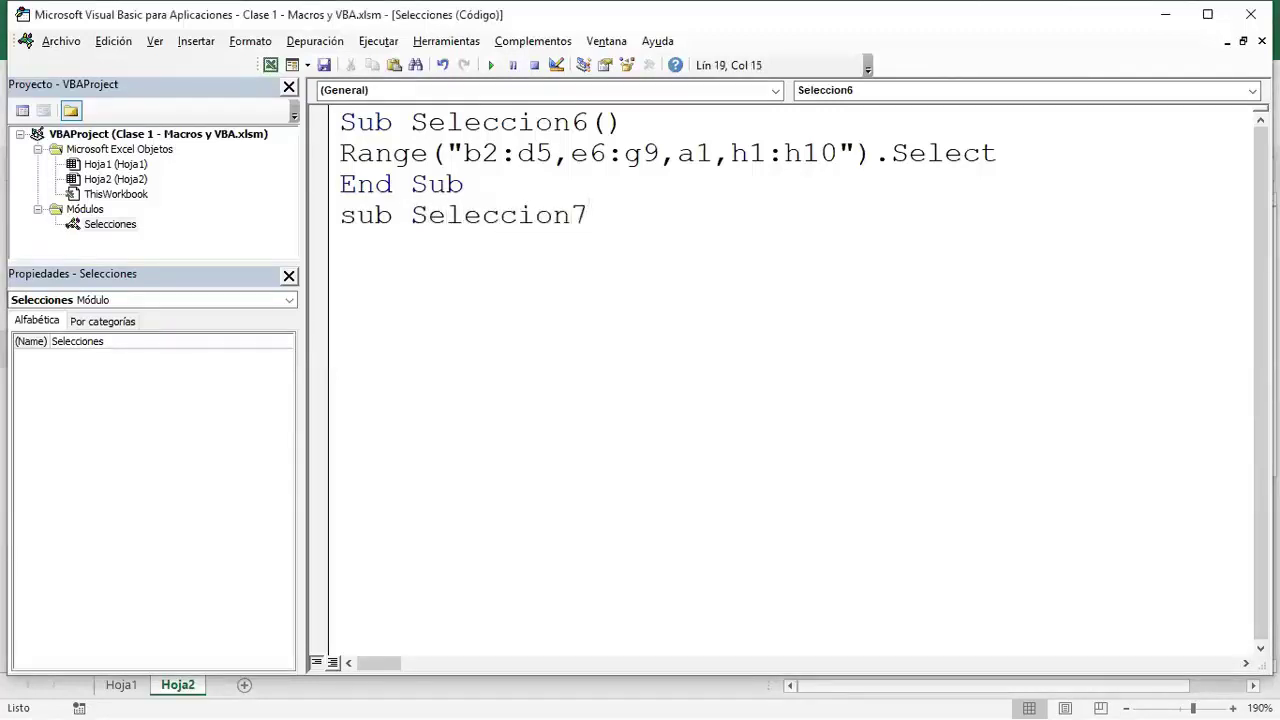
{"action": "key", "text": "Return"}
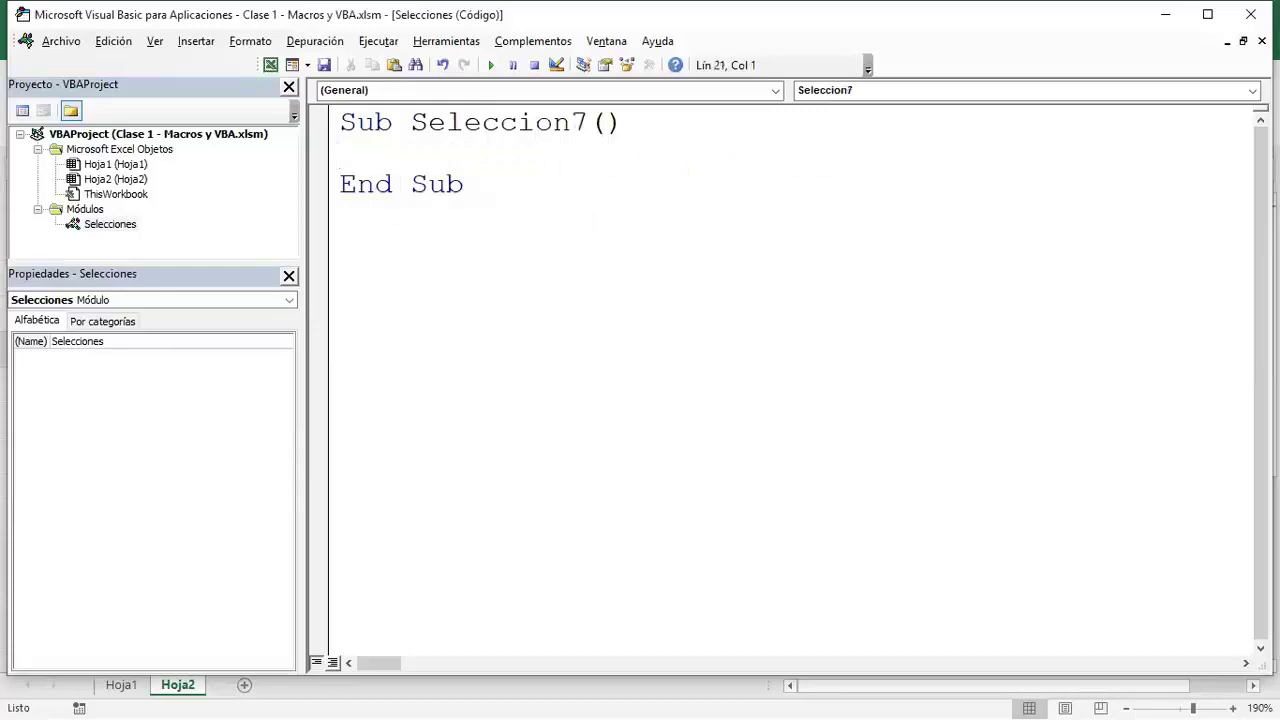
- Write range("a1":"d10").select in Seleccion7, which triggers a compile error
{"action": "type", "text": "ra"}
{"action": "type", "text": "m"}
{"action": "key", "text": "BackSpace"}
{"action": "type", "text": "gne"}
{"action": "key", "text": "BackSpace"}
{"action": "key", "text": "BackSpace"}
{"action": "key", "text": "BackSpace"}
{"action": "type", "text": "nge"}
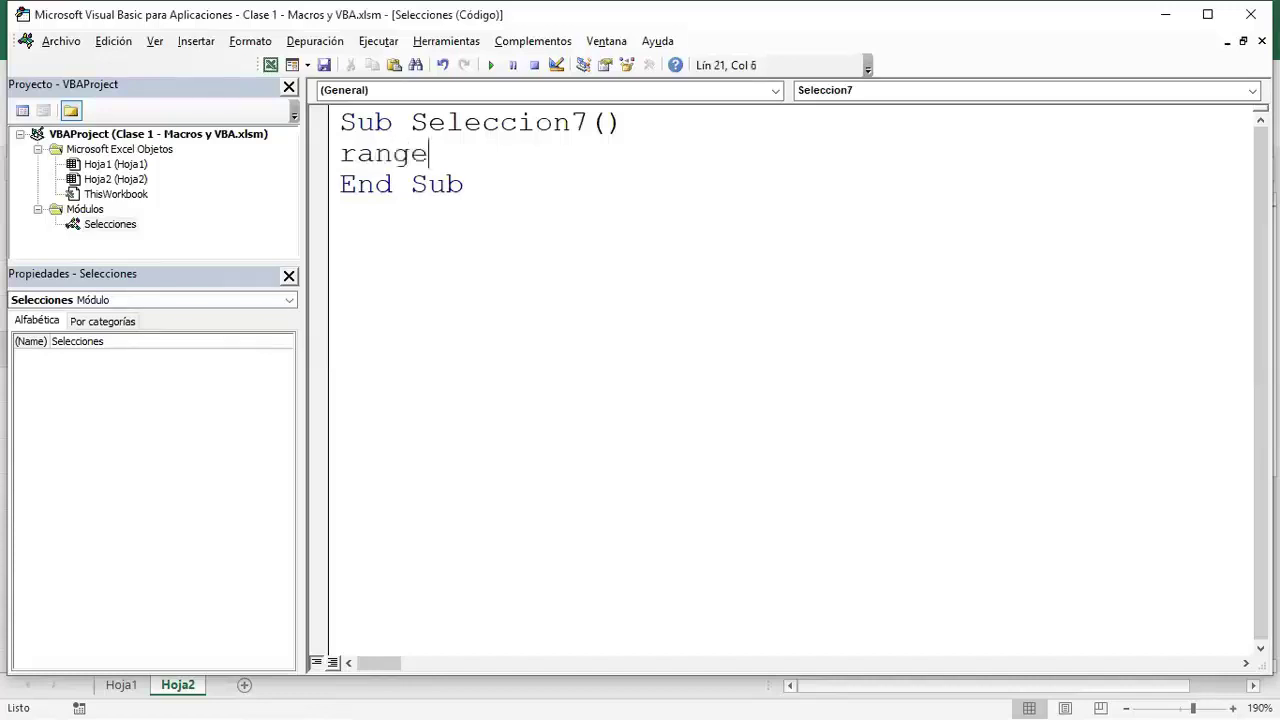
{"action": "type", "text": "("}
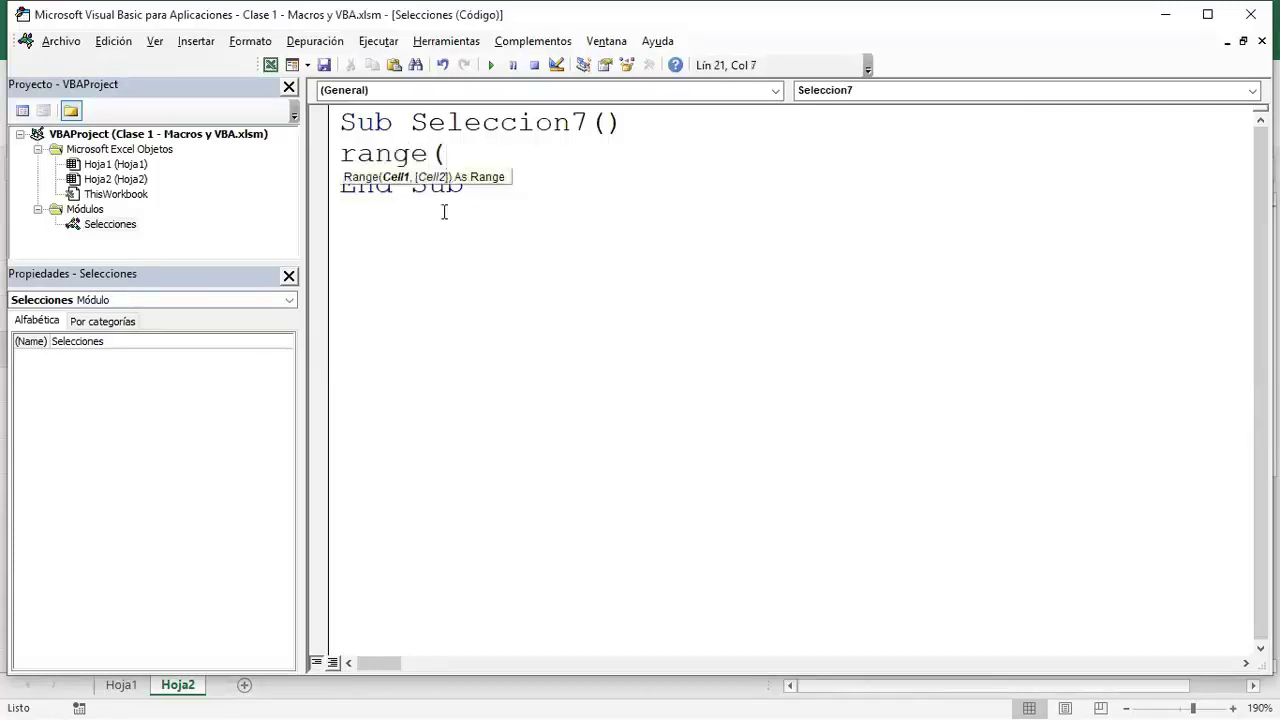
{"action": "type", "text": "\"a1\":\""}
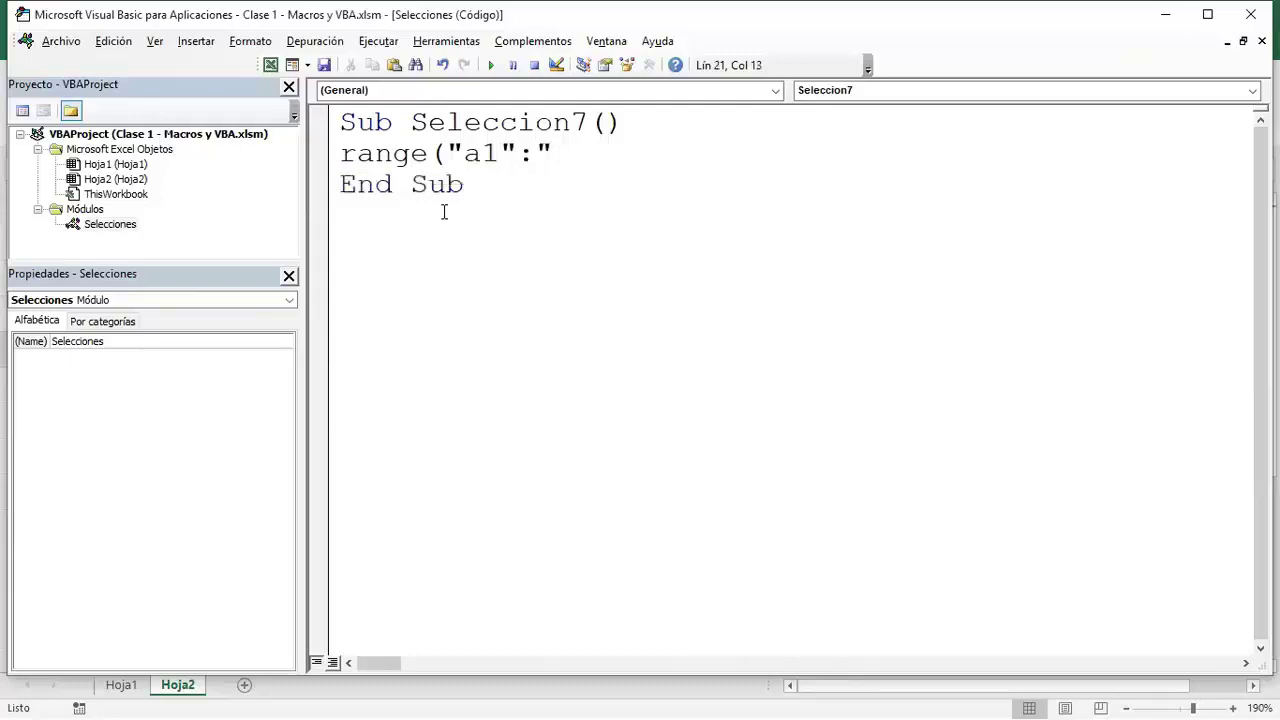
{"action": "type", "text": "d10\""}
{"action": "type", "text": ").select"}
{"action": "key", "text": "BackSpace"}
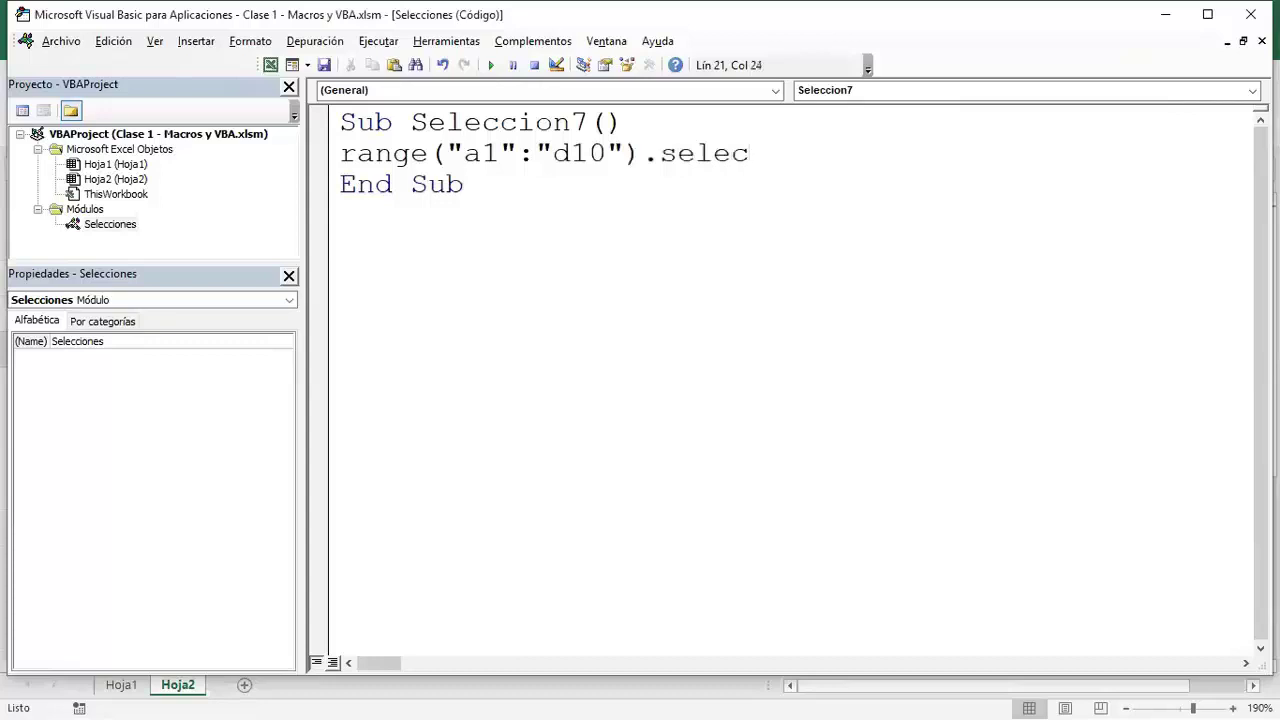
{"action": "left_click", "coordinate": [443, 214]}
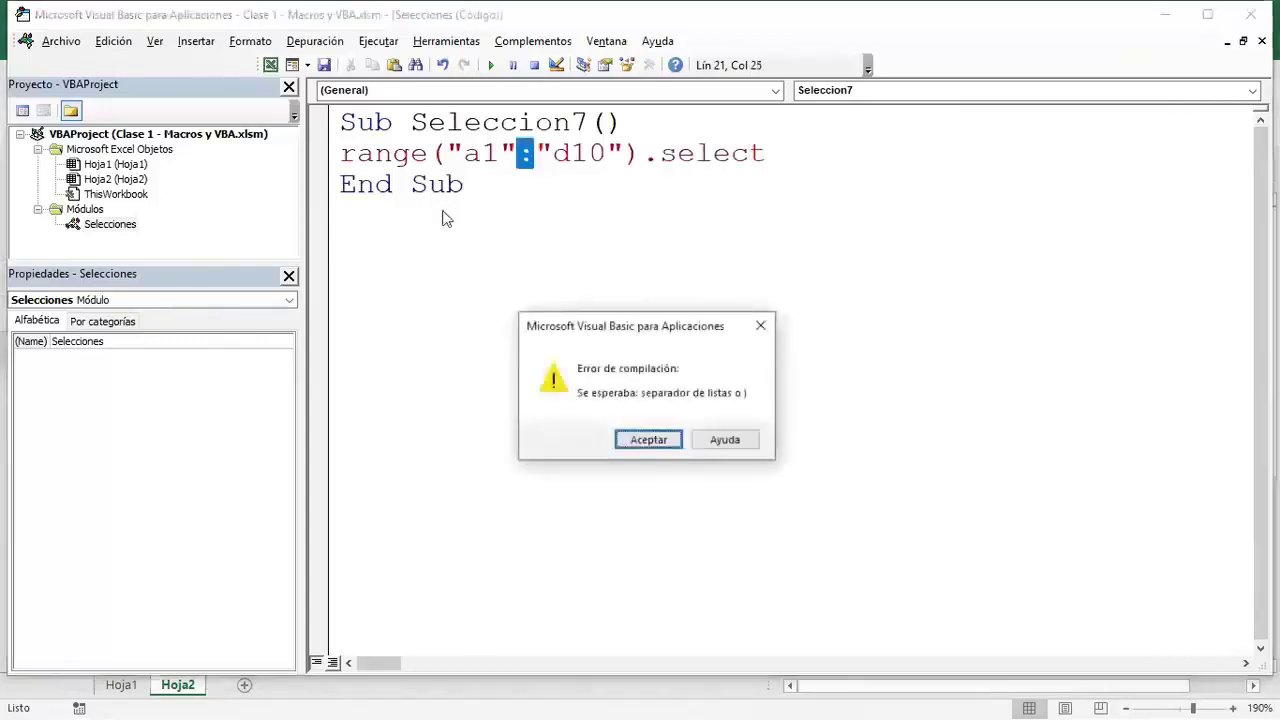
- Dismiss the error and fix the line to Range("a1", "d10").Select
{"action": "key", "text": "Return"}
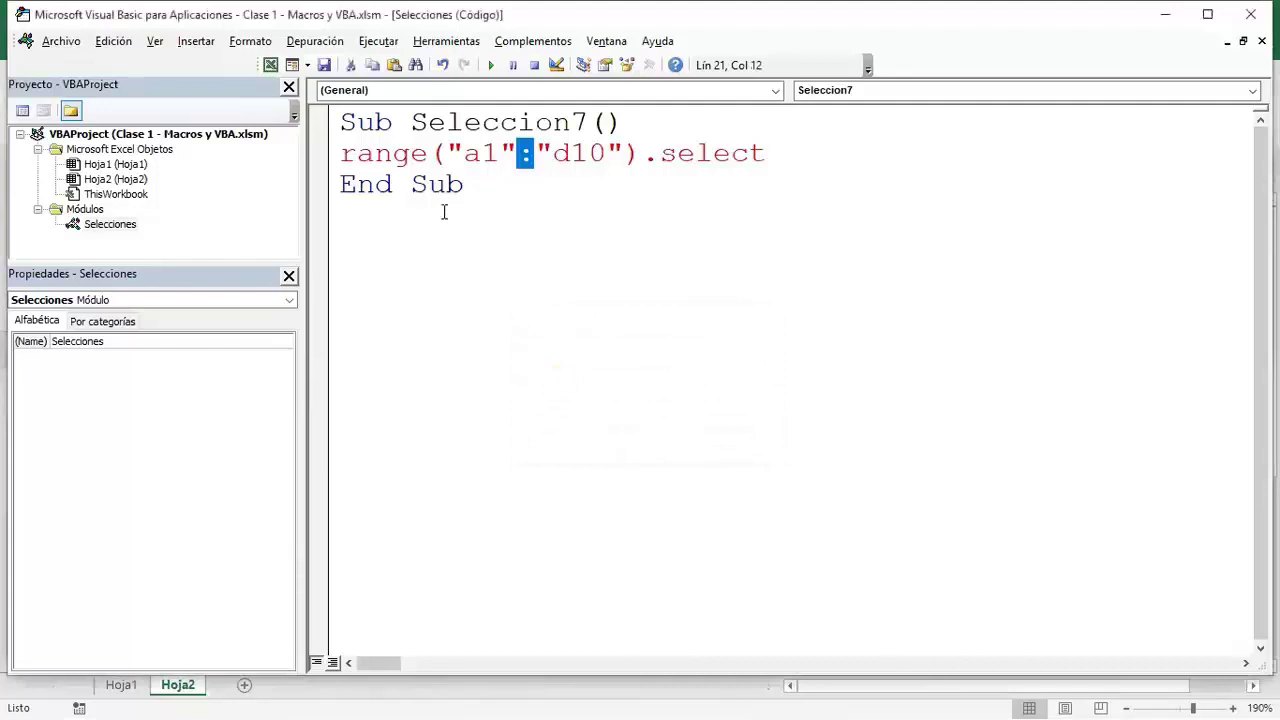
{"action": "left_click", "coordinate": [538, 156]}
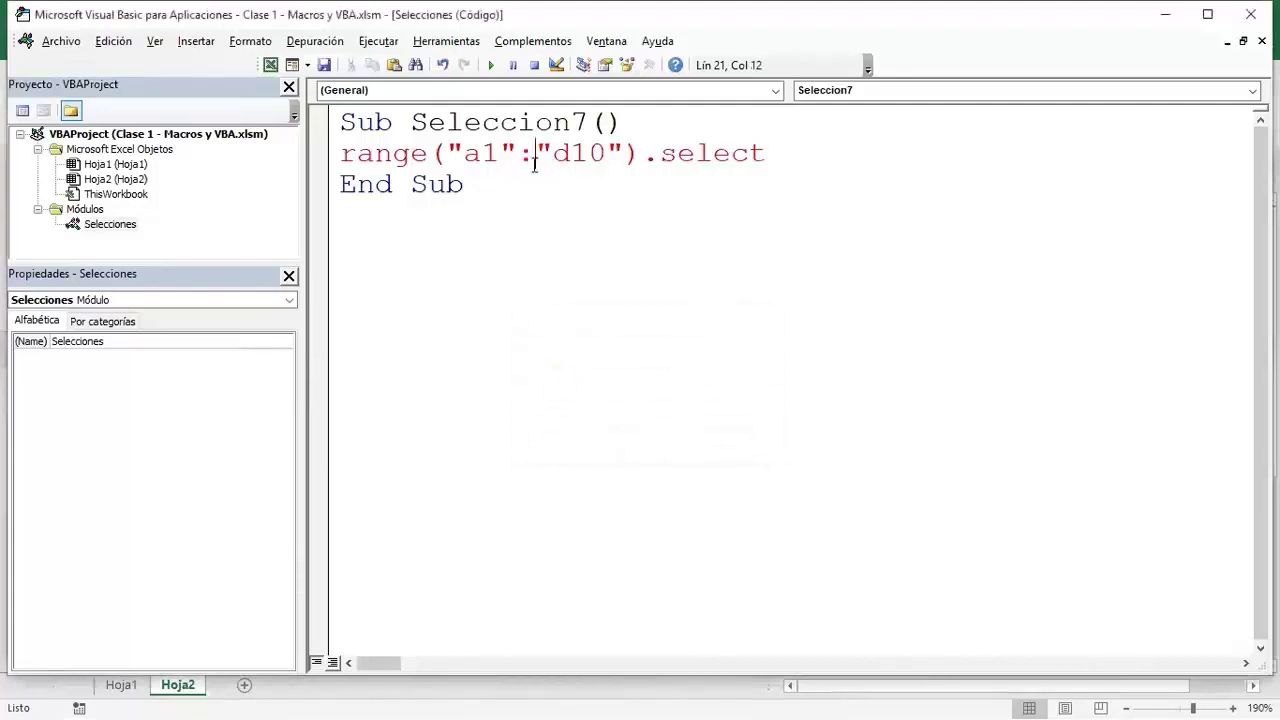
{"action": "left_click_drag", "start_coordinate": [533, 160], "coordinate": [524, 163]}
{"action": "type", "text": ","}
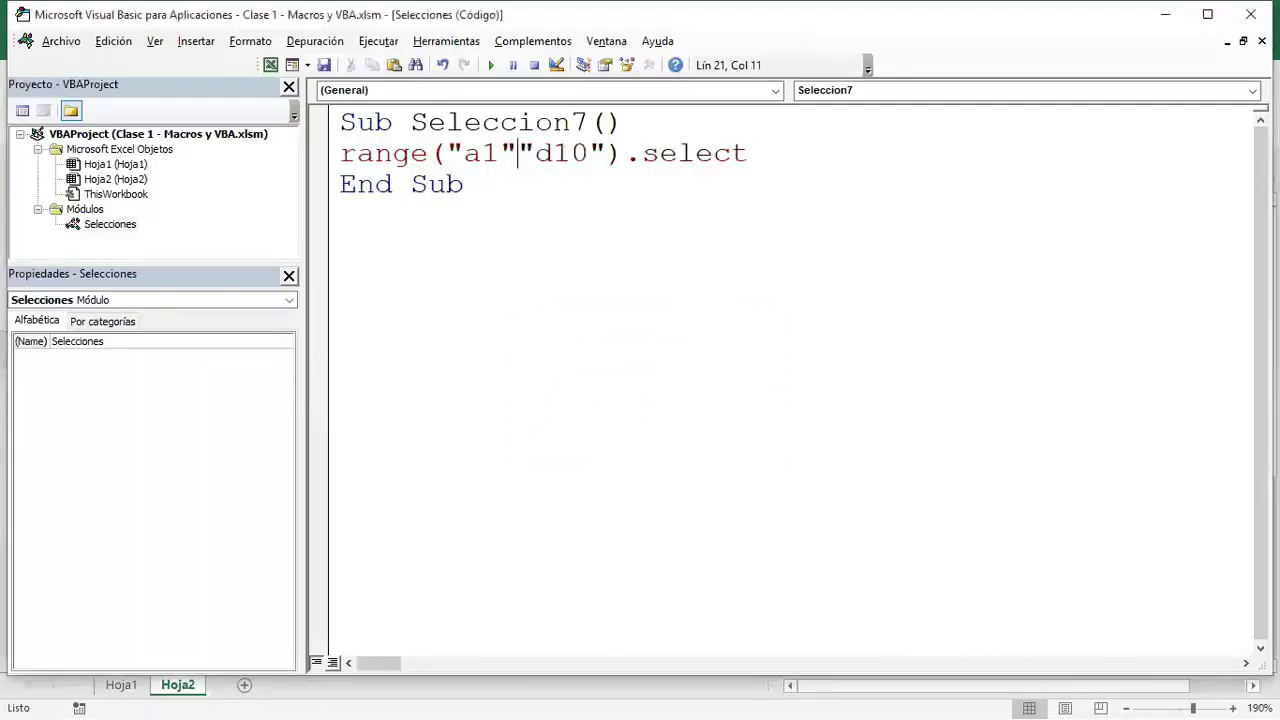
{"action": "left_click", "coordinate": [508, 230]}
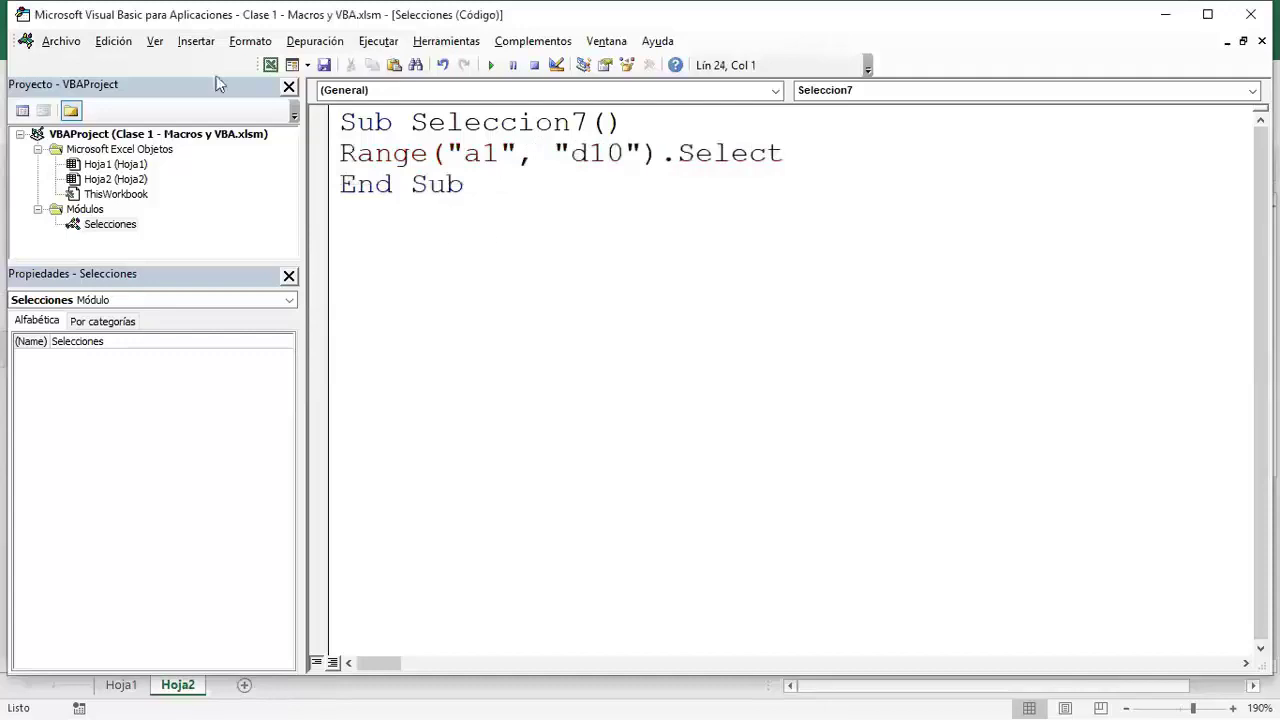
- Run Seleccion7 on Hoja2 to select A1:D10, then return to the code
{"action": "left_click", "coordinate": [270, 65]}
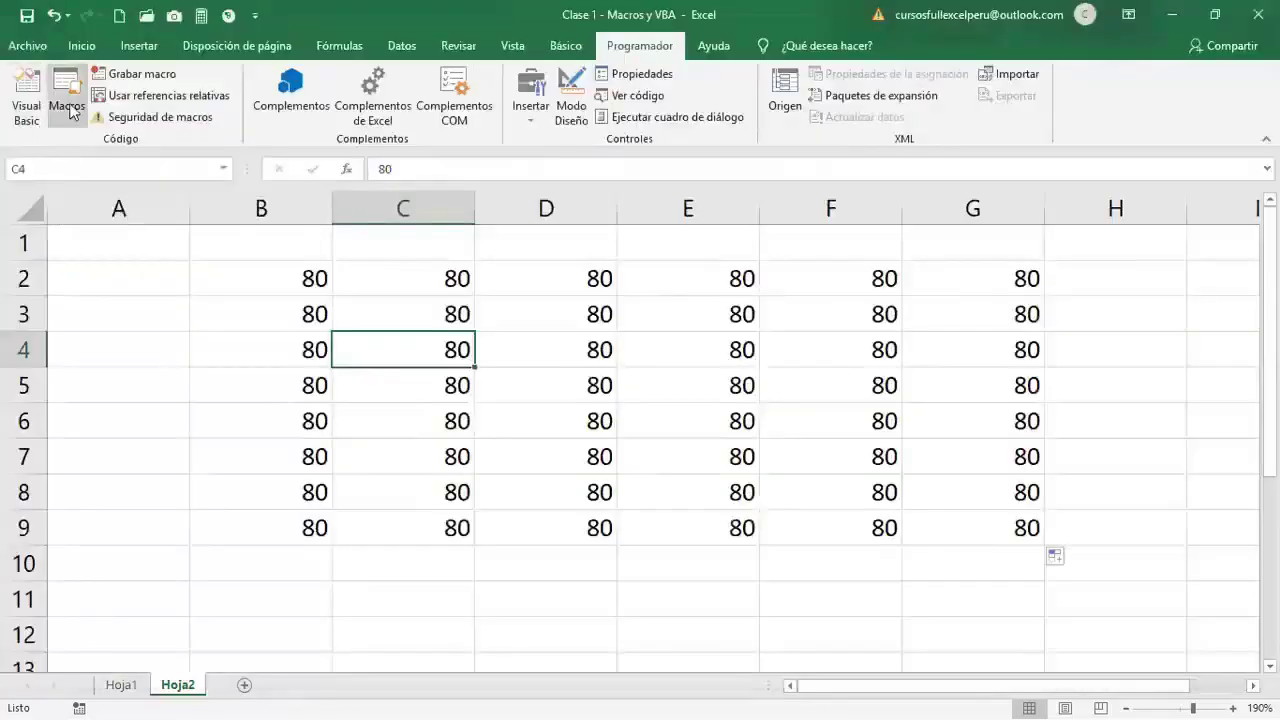
{"action": "left_click", "coordinate": [67, 92]}
{"action": "left_click", "coordinate": [540, 296]}
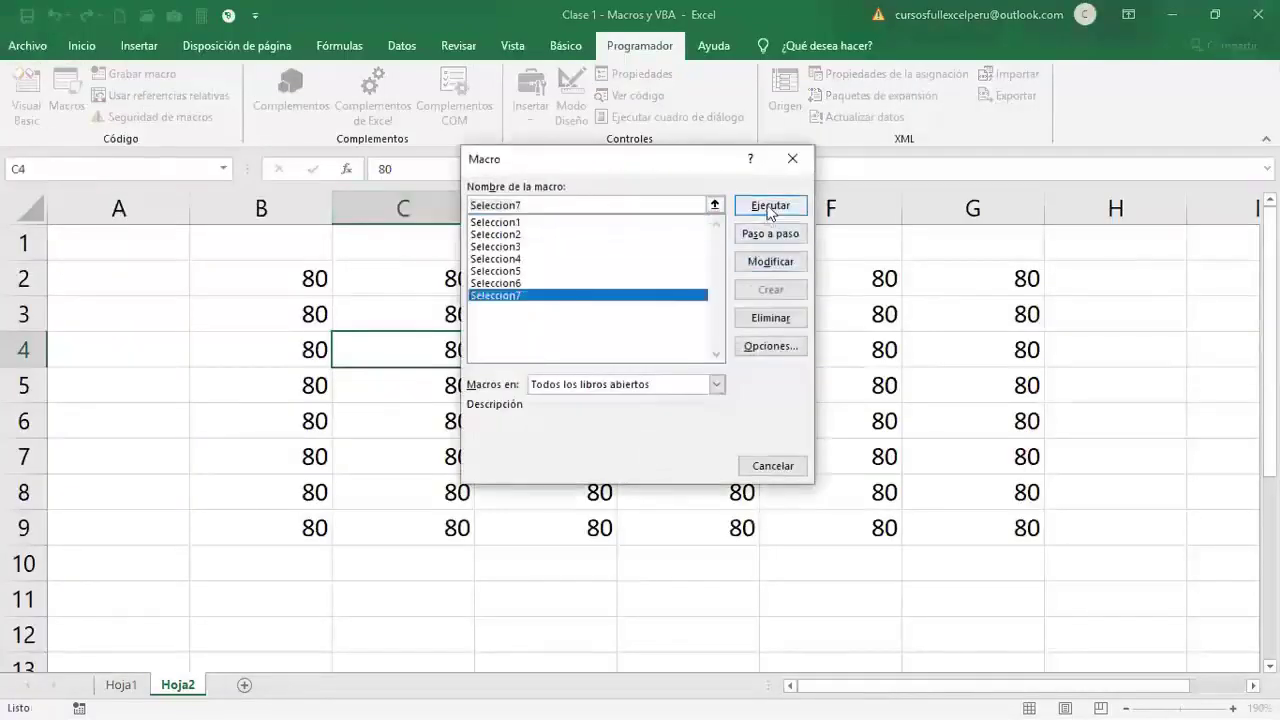
{"action": "left_click", "coordinate": [768, 205]}
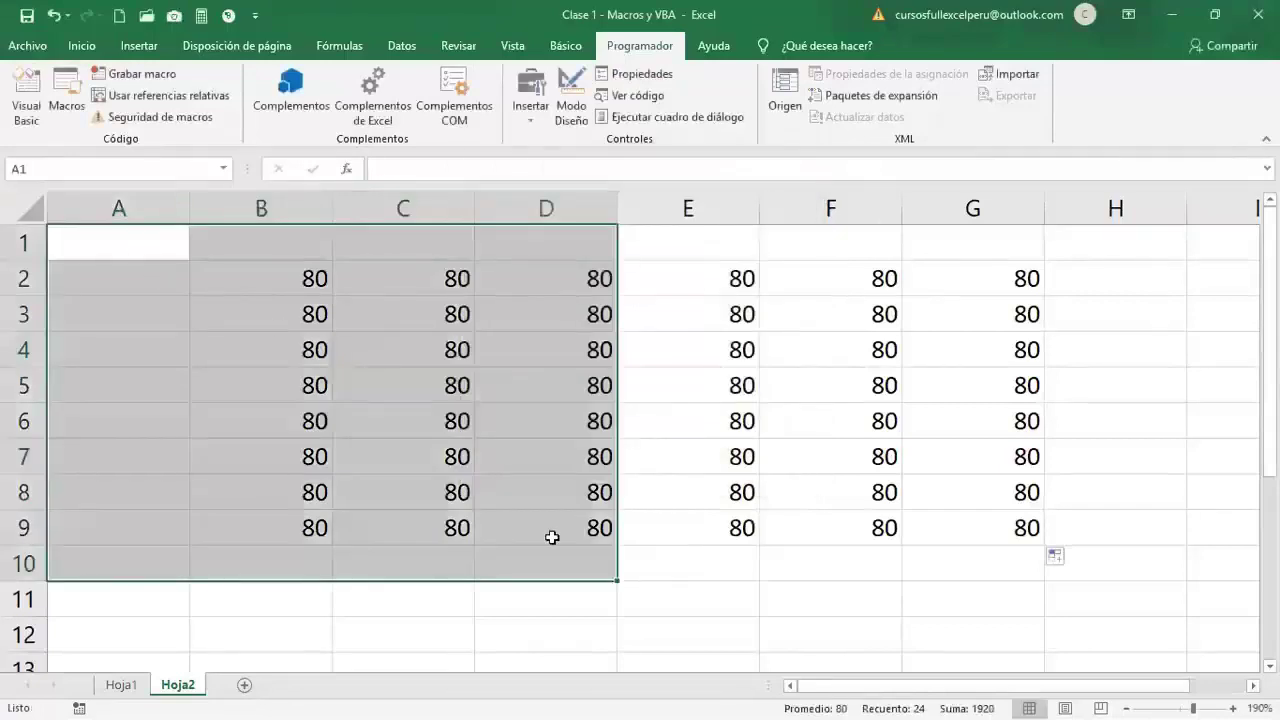
{"action": "left_click", "coordinate": [27, 100]}
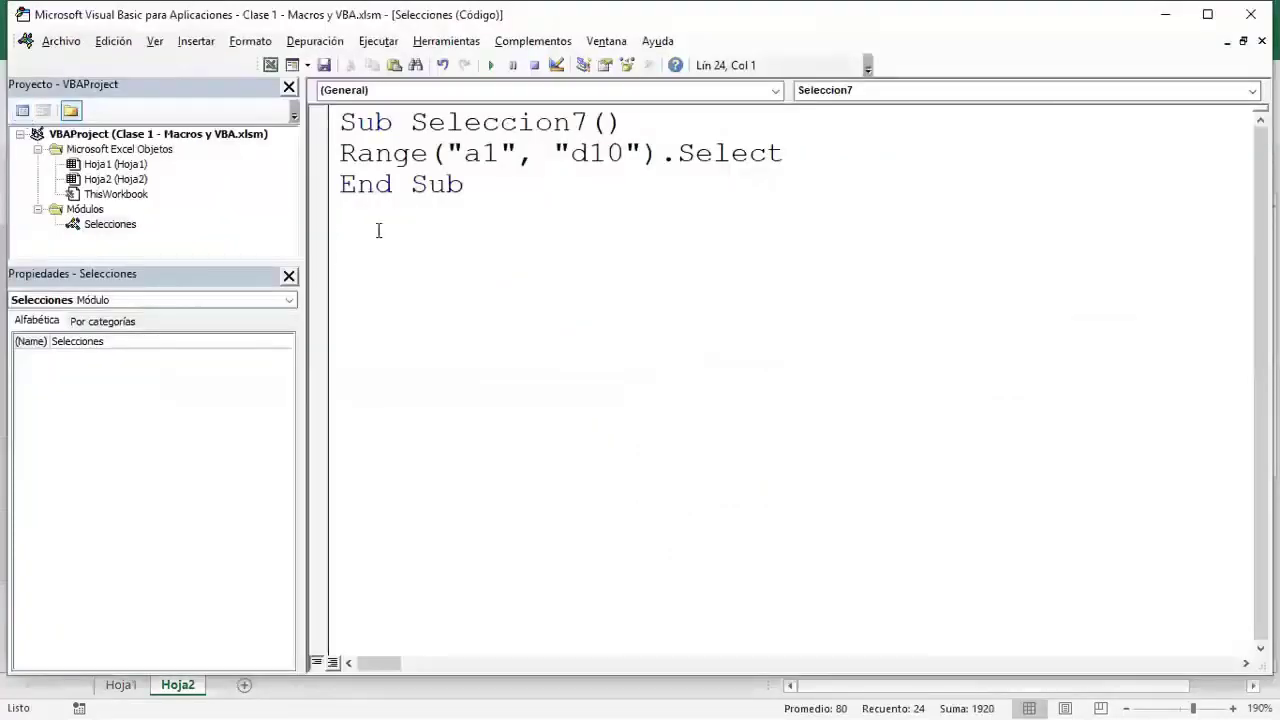
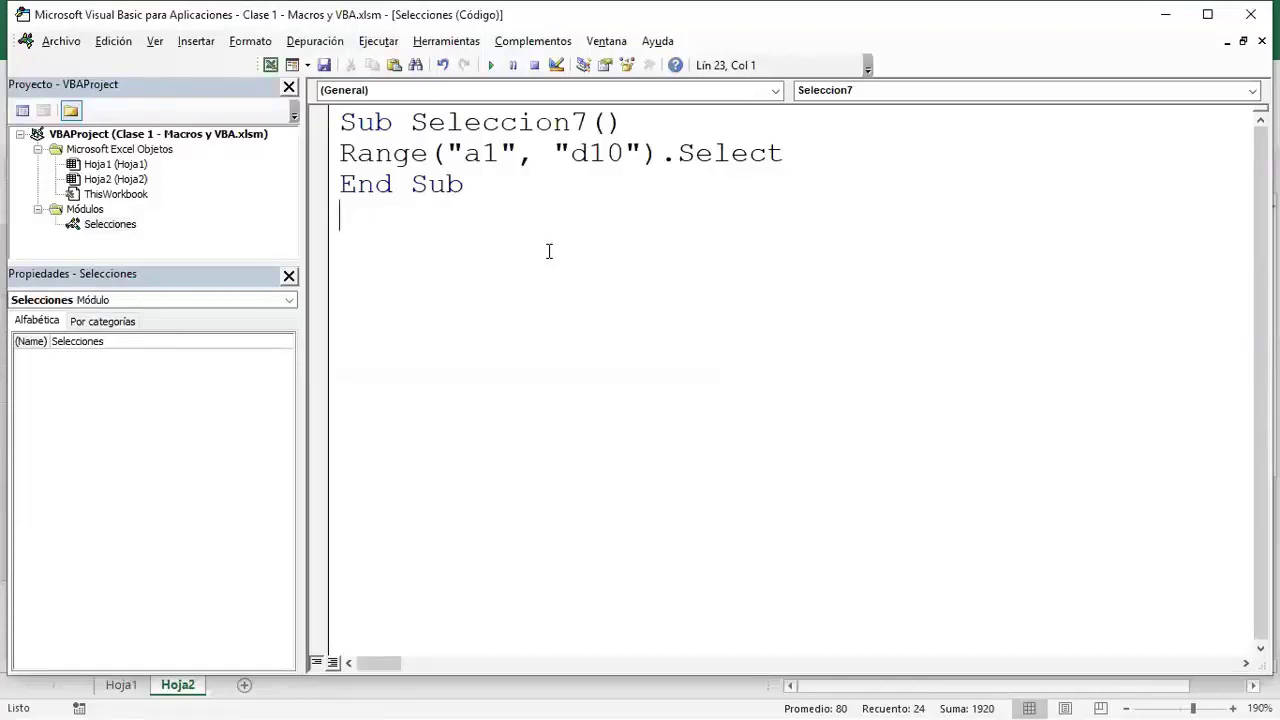
- Duplicate the Seleccion7 procedure below itself and delete the extra pasted copies
{"action": "key", "text": "shift+Up"}
{"action": "key", "text": "shift+Up"}
{"action": "key", "text": "shift+Up"}
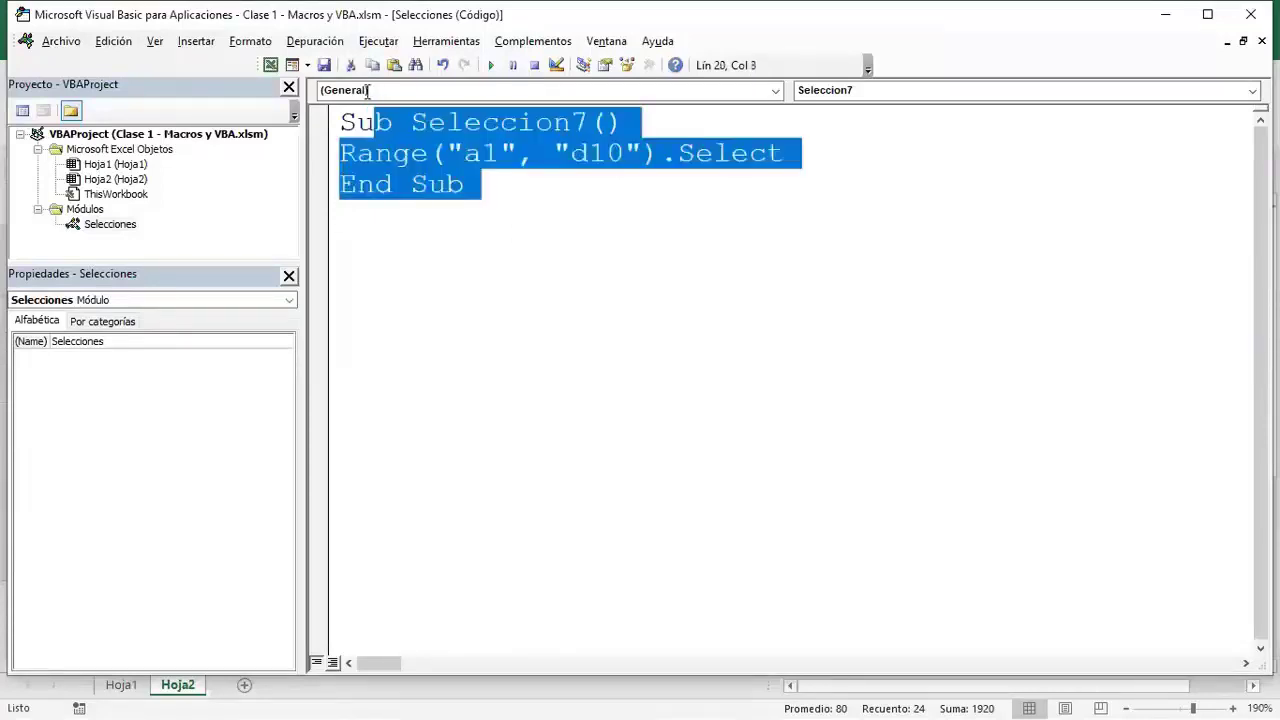
{"action": "left_click", "coordinate": [353, 232]}
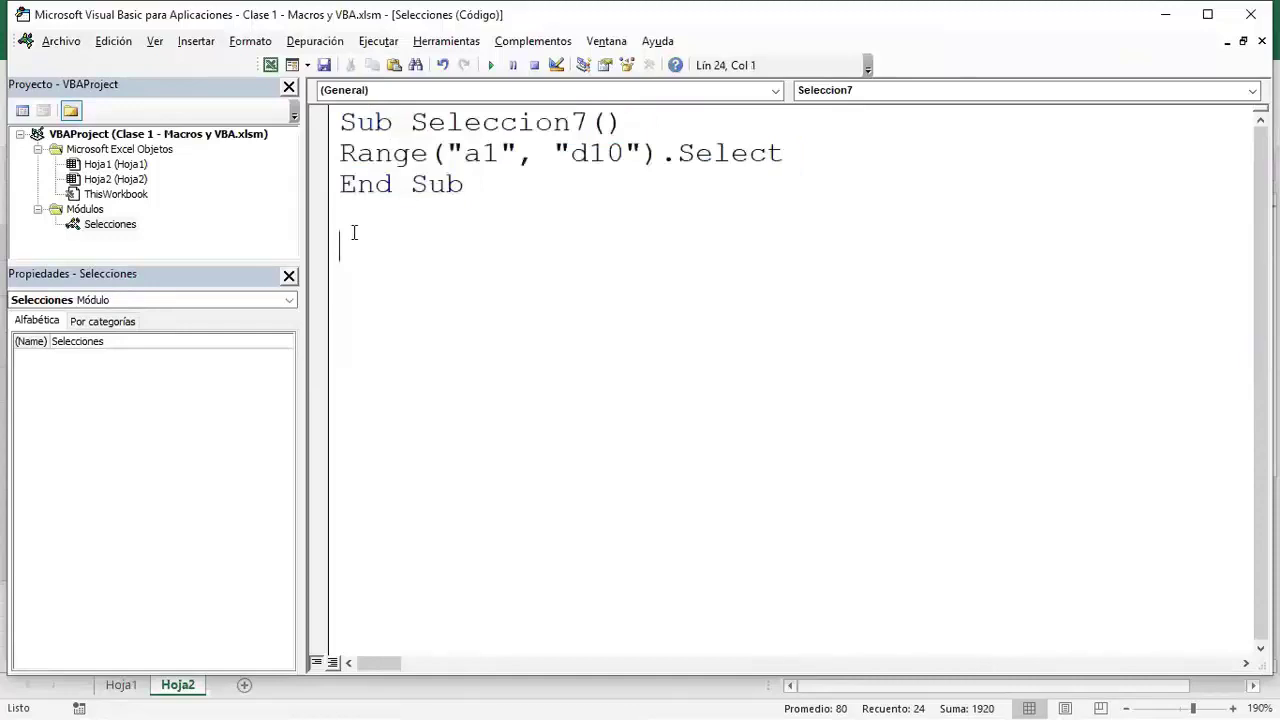
{"action": "type", "text": "Sub Seleccion7() Range(\"a1\", \"d10\").Select End Sub"}
{"action": "left_click_drag", "start_coordinate": [453, 207], "coordinate": [342, 128]}
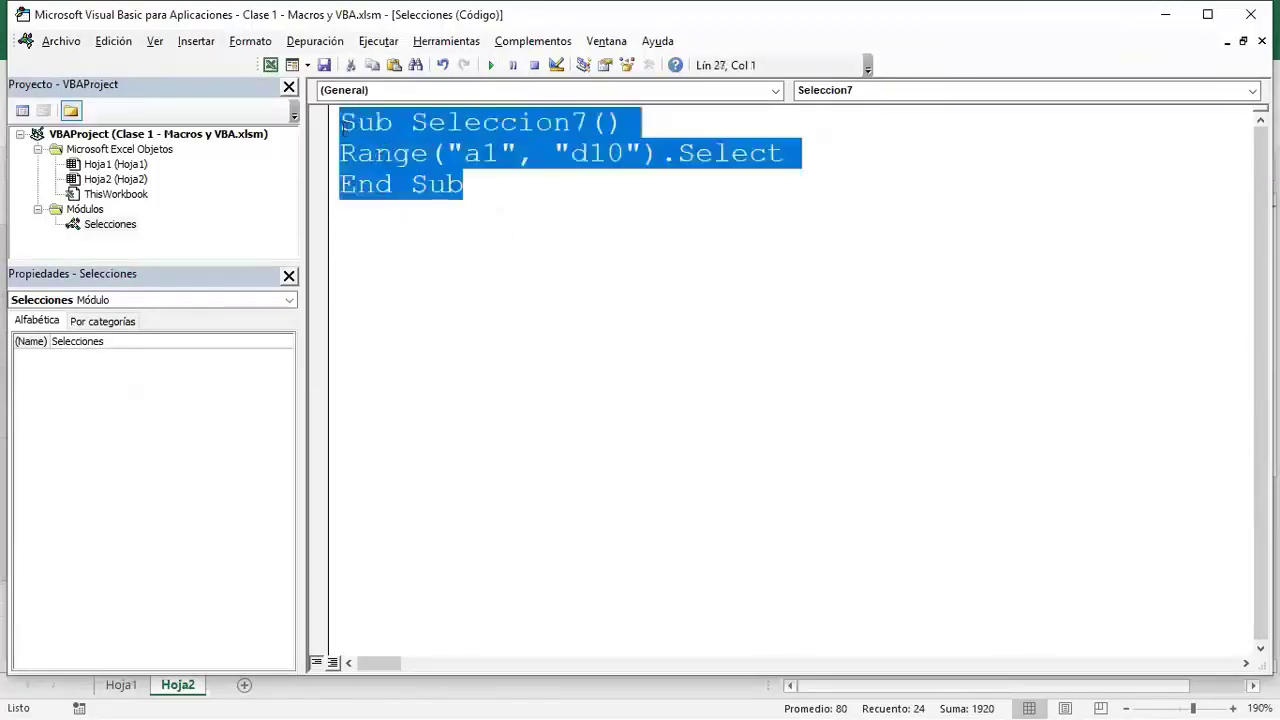
{"action": "left_click", "coordinate": [352, 212]}
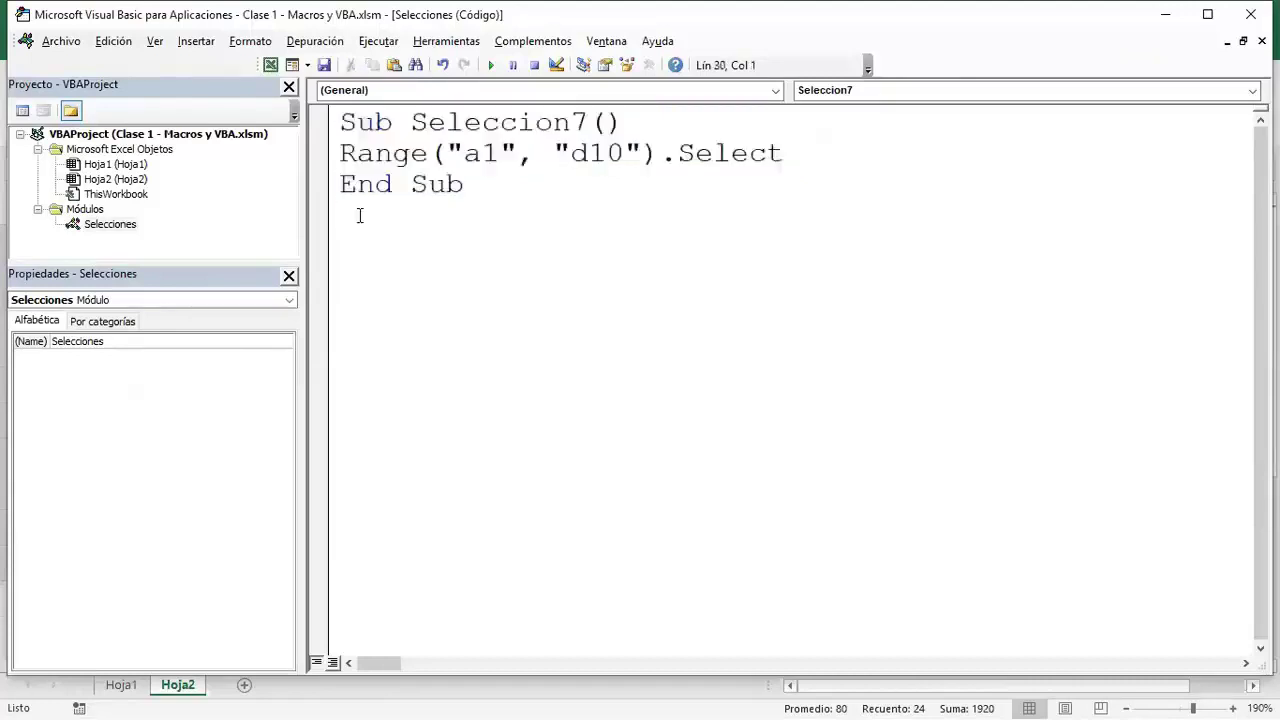
{"action": "left_click_drag", "start_coordinate": [478, 184], "coordinate": [362, 128]}
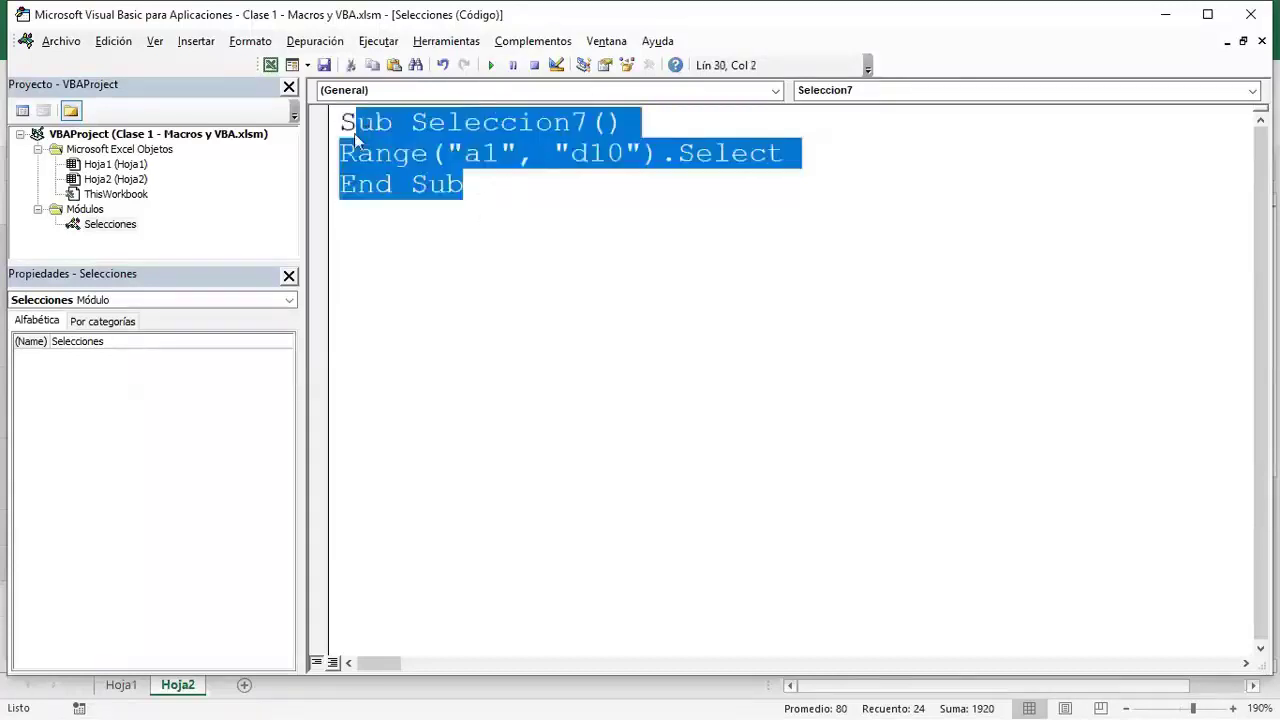
{"action": "left_click", "coordinate": [345, 210]}
{"action": "type", "text": "Sub Seleccion7() Range(\"a1\", \"d10\").Select End Sub"}
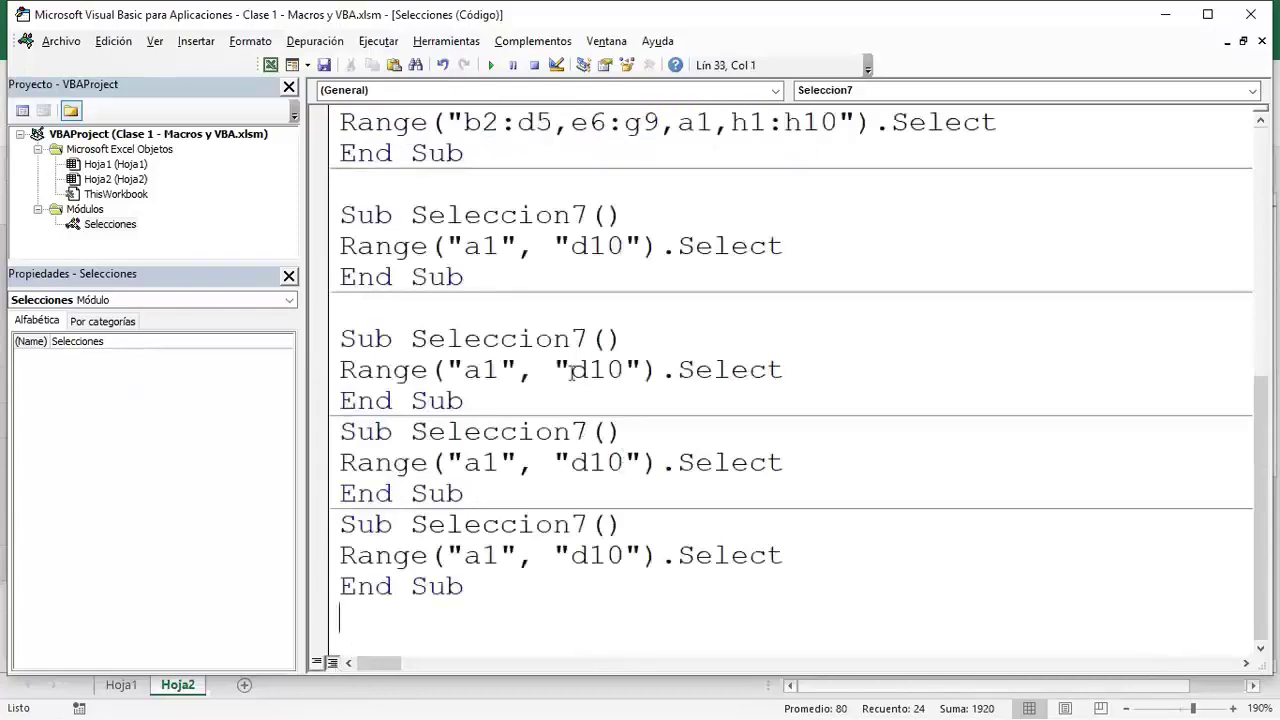
{"action": "left_click_drag", "start_coordinate": [340, 615], "coordinate": [339, 429]}
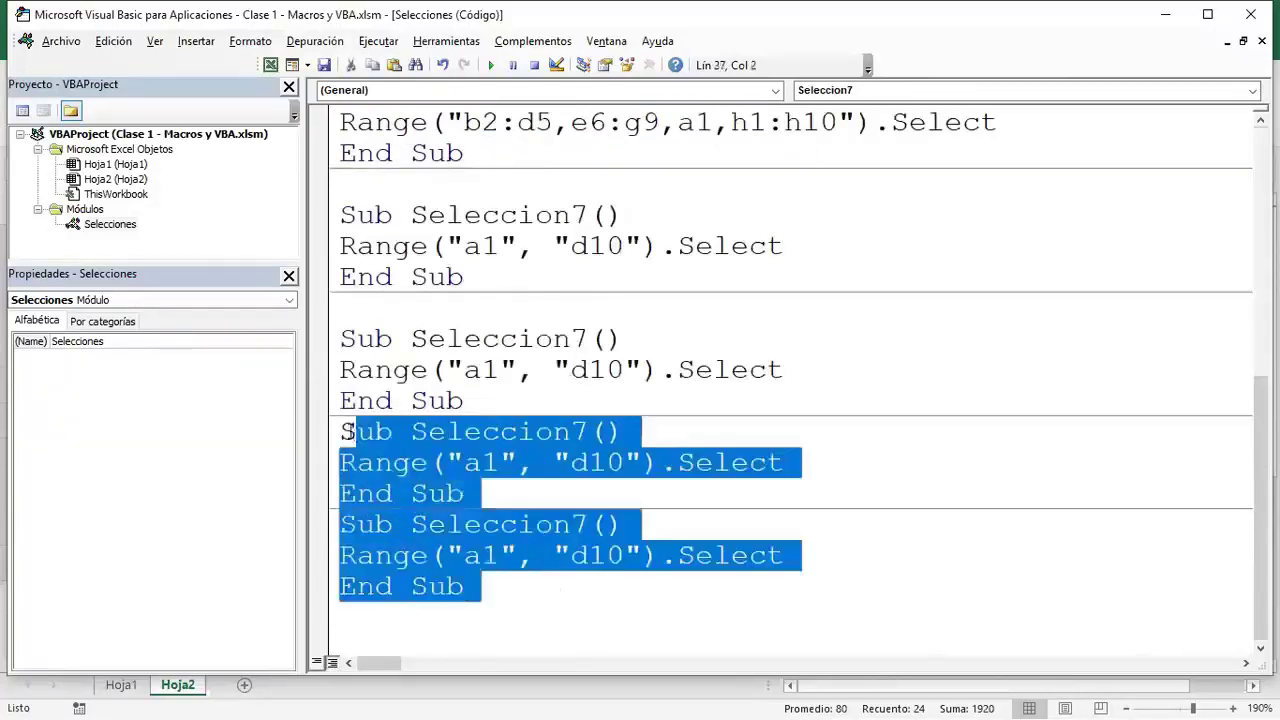
{"action": "key", "text": "Delete"}
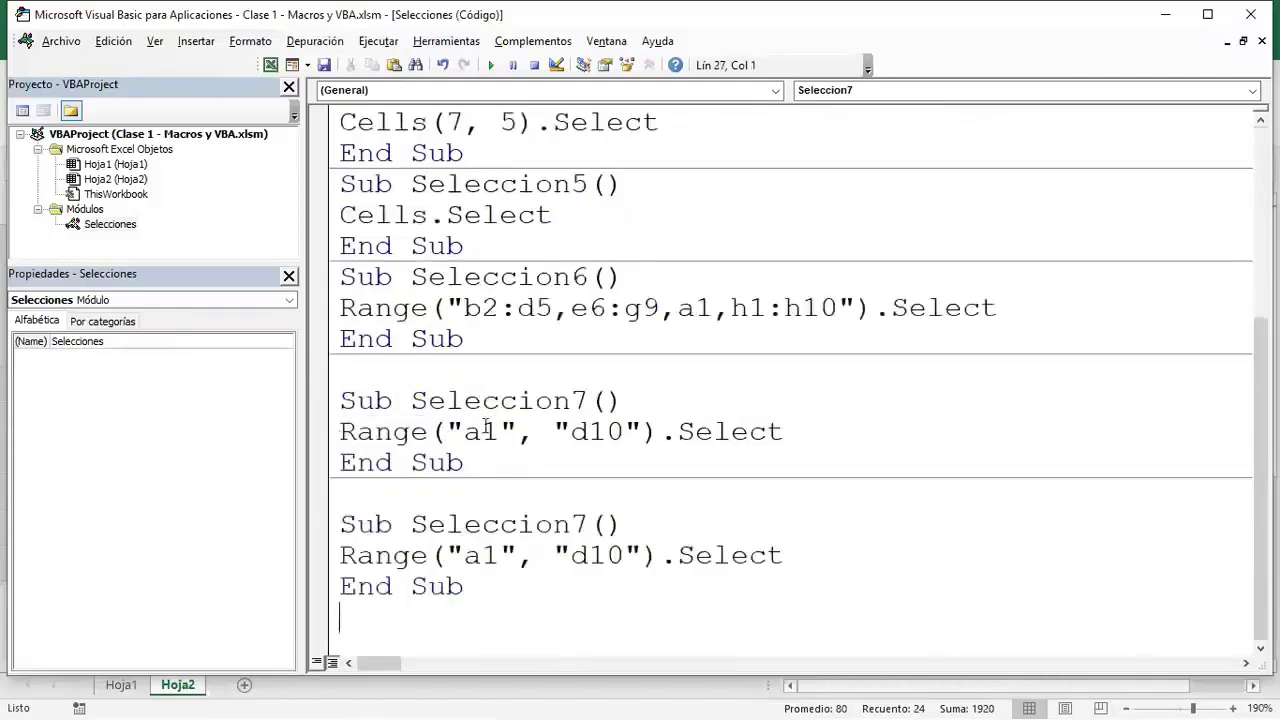
- Rename the copy Seleccion8 and change its argument to Range("a1,d10")
{"action": "left_click", "coordinate": [588, 524]}
{"action": "left_click_drag", "start_coordinate": [590, 524], "coordinate": [572, 524]}
{"action": "type", "text": "8"}
{"action": "left_click", "coordinate": [605, 603]}
{"action": "left_click", "coordinate": [560, 555]}
{"action": "key", "text": "BackSpace"}
{"action": "key", "text": "BackSpace"}
{"action": "key", "text": "BackSpace"}
{"action": "key", "text": "BackSpace"}
{"action": "type", "text": ","}
{"action": "left_click", "coordinate": [651, 591]}
- Return to the Excel workbook and bring up the macro list
{"action": "left_click", "coordinate": [270, 65]}
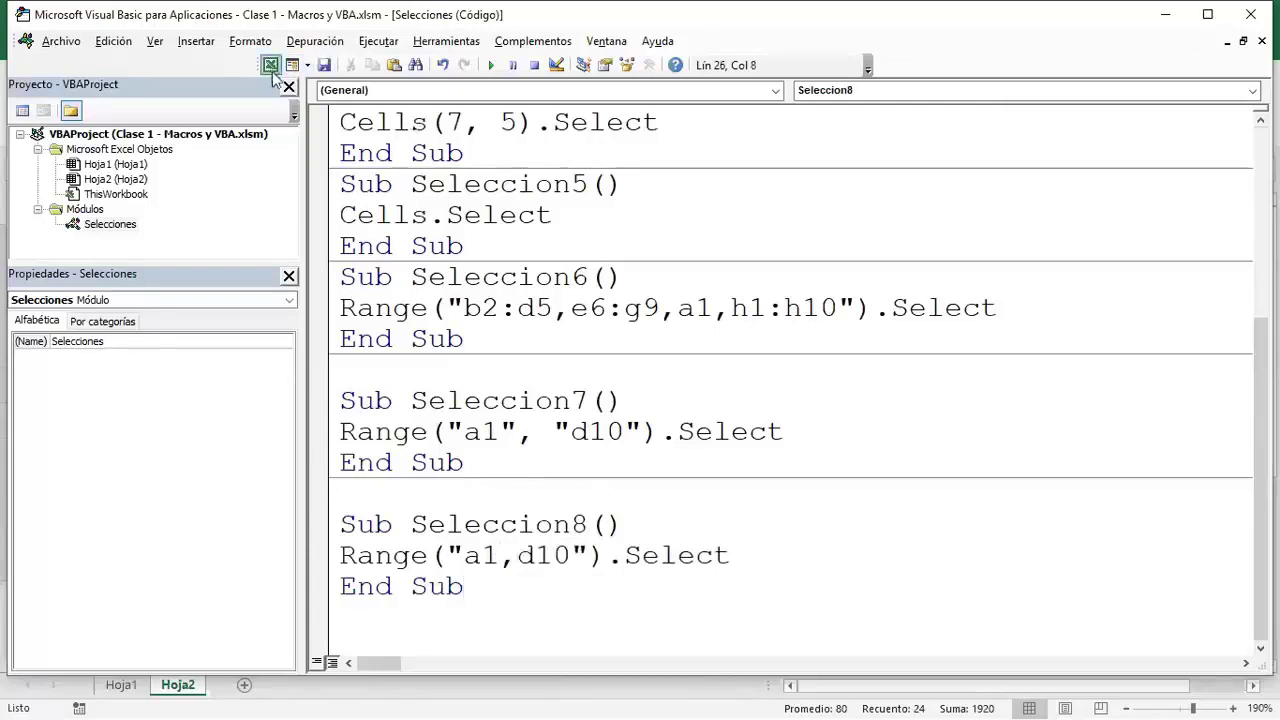
{"action": "left_click", "coordinate": [520, 313]}
{"action": "left_click", "coordinate": [67, 100]}
- Run Seleccion8, then fill A1:D10 on Hoja2 with yellow
{"action": "left_click", "coordinate": [523, 308]}
{"action": "left_click", "coordinate": [768, 208]}
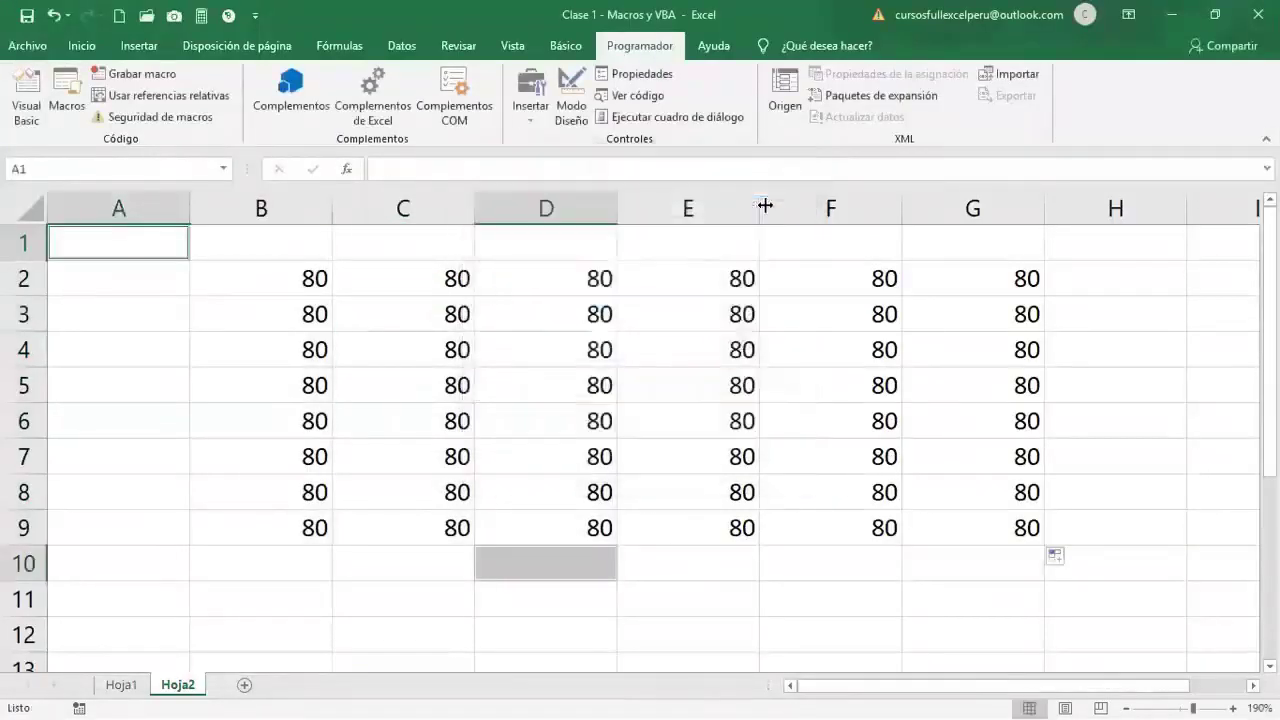
{"action": "mouse_move", "coordinate": [176, 252]}
{"action": "left_mouse_down"}
{"action": "mouse_move", "coordinate": [524, 543]}
{"action": "mouse_move", "coordinate": [524, 560]}
{"action": "left_mouse_up"}
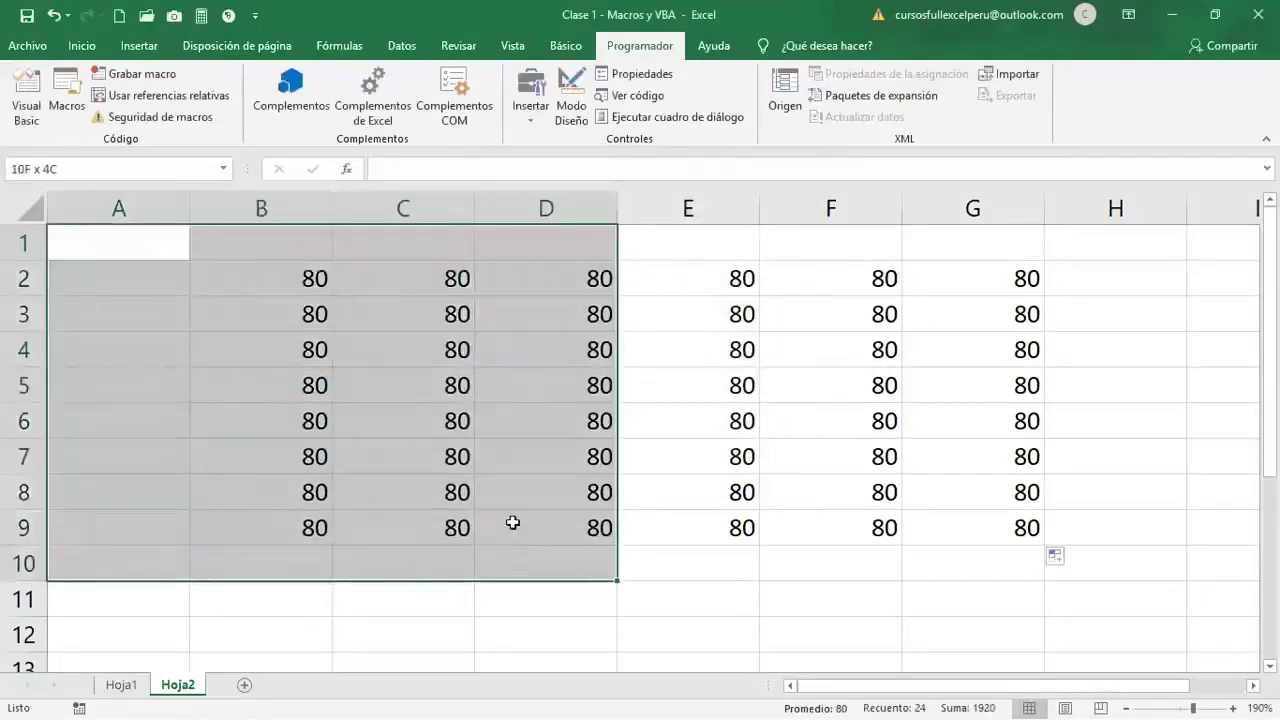
{"action": "left_click", "coordinate": [82, 45]}
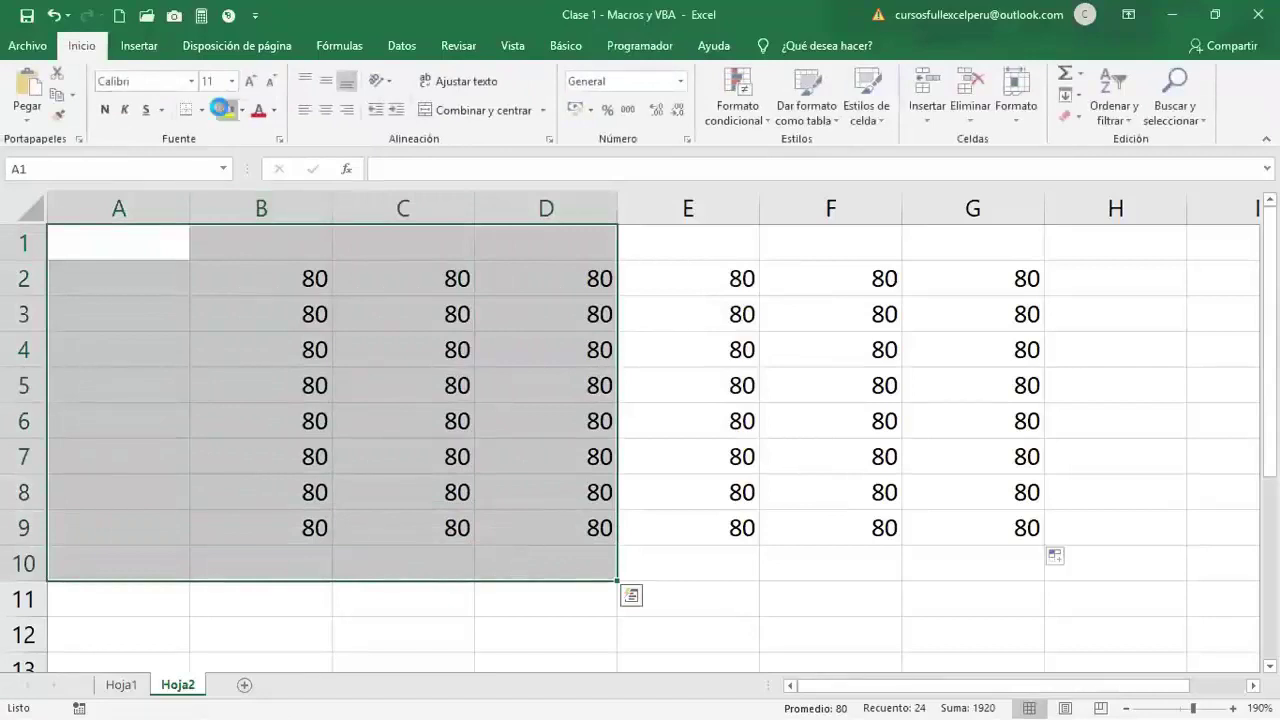
{"action": "left_click", "coordinate": [226, 110]}
{"action": "left_click", "coordinate": [738, 380]}
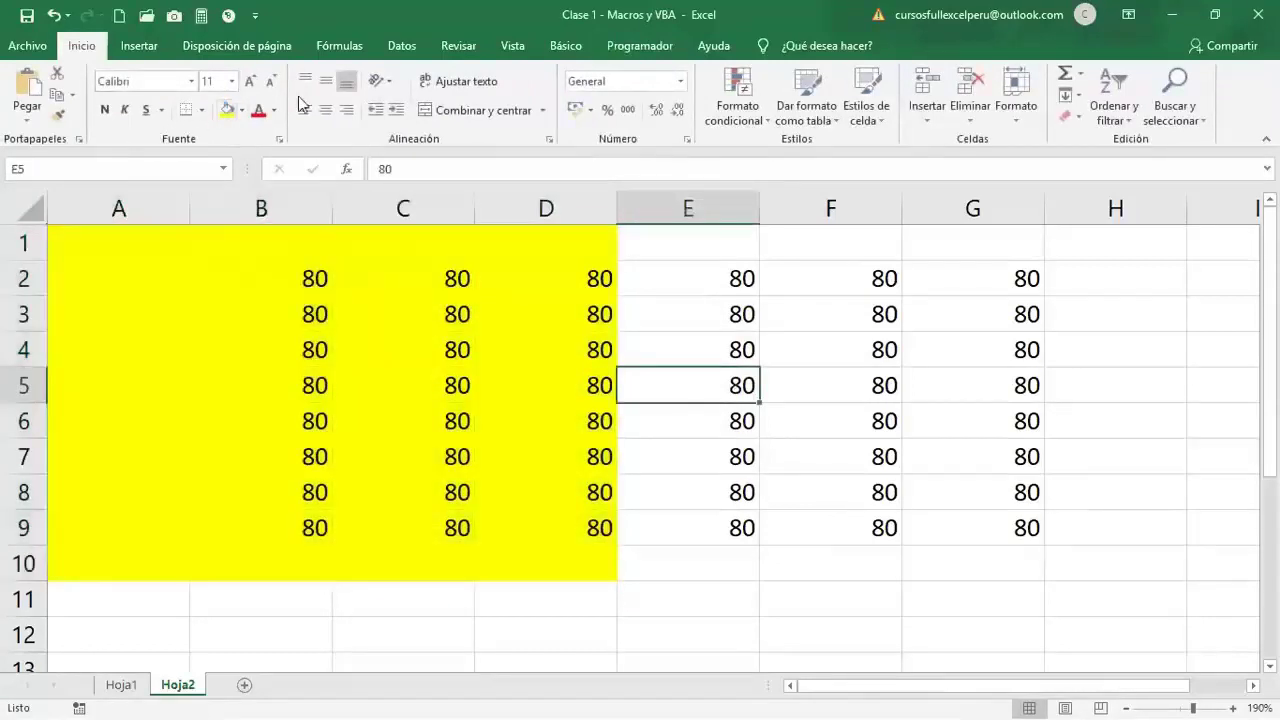
- Rerun Seleccion8 over the yellow block and return to the VBA editor
{"action": "left_click", "coordinate": [628, 44]}
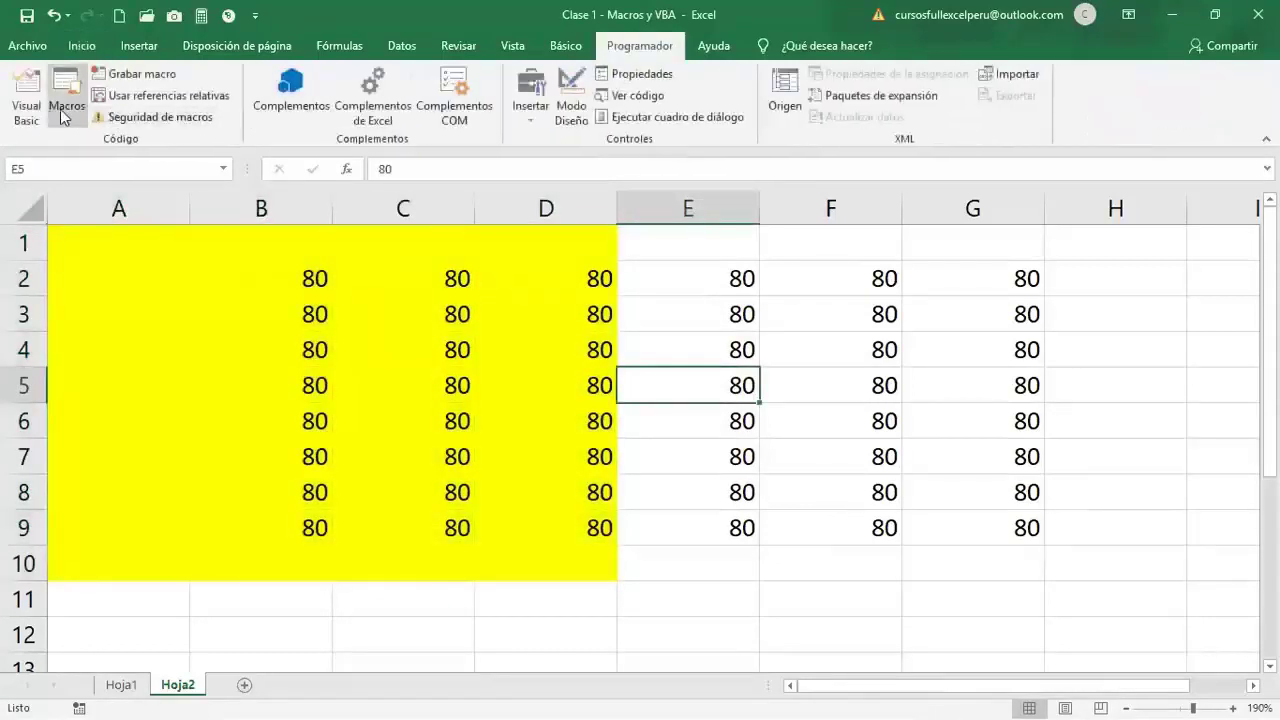
{"action": "left_click", "coordinate": [62, 108]}
{"action": "left_click", "coordinate": [500, 308]}
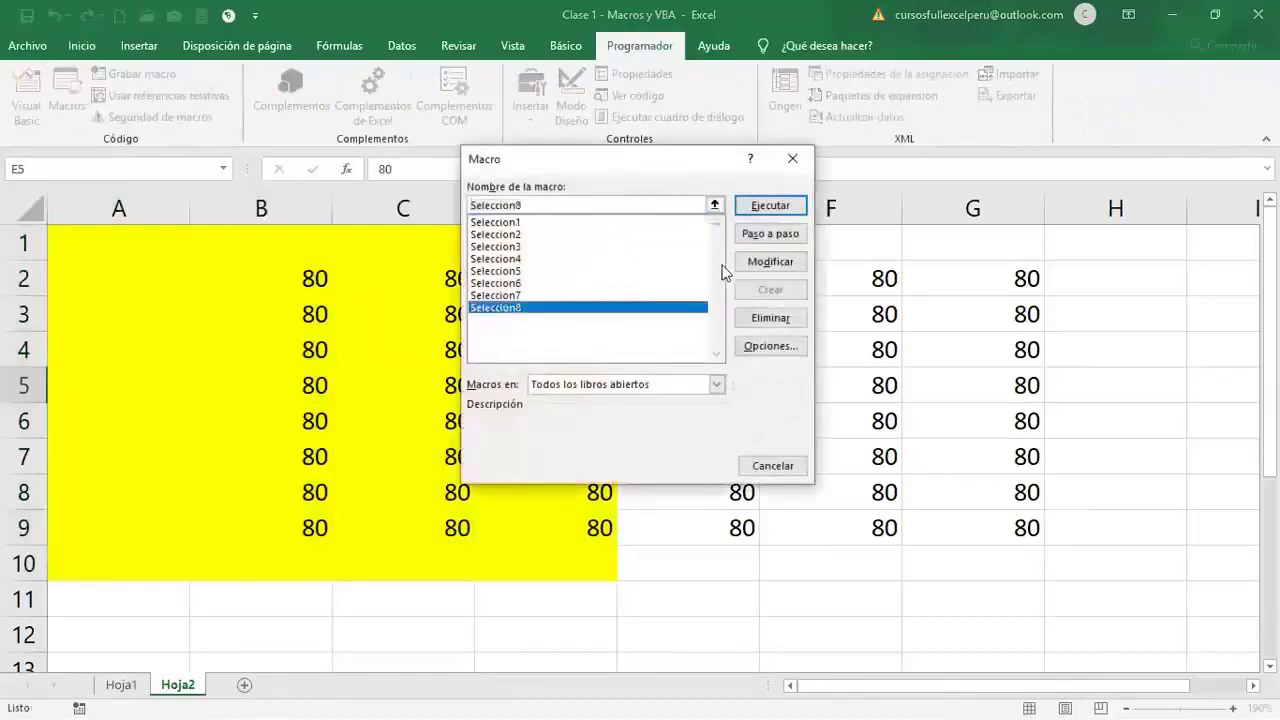
{"action": "left_click", "coordinate": [772, 205]}
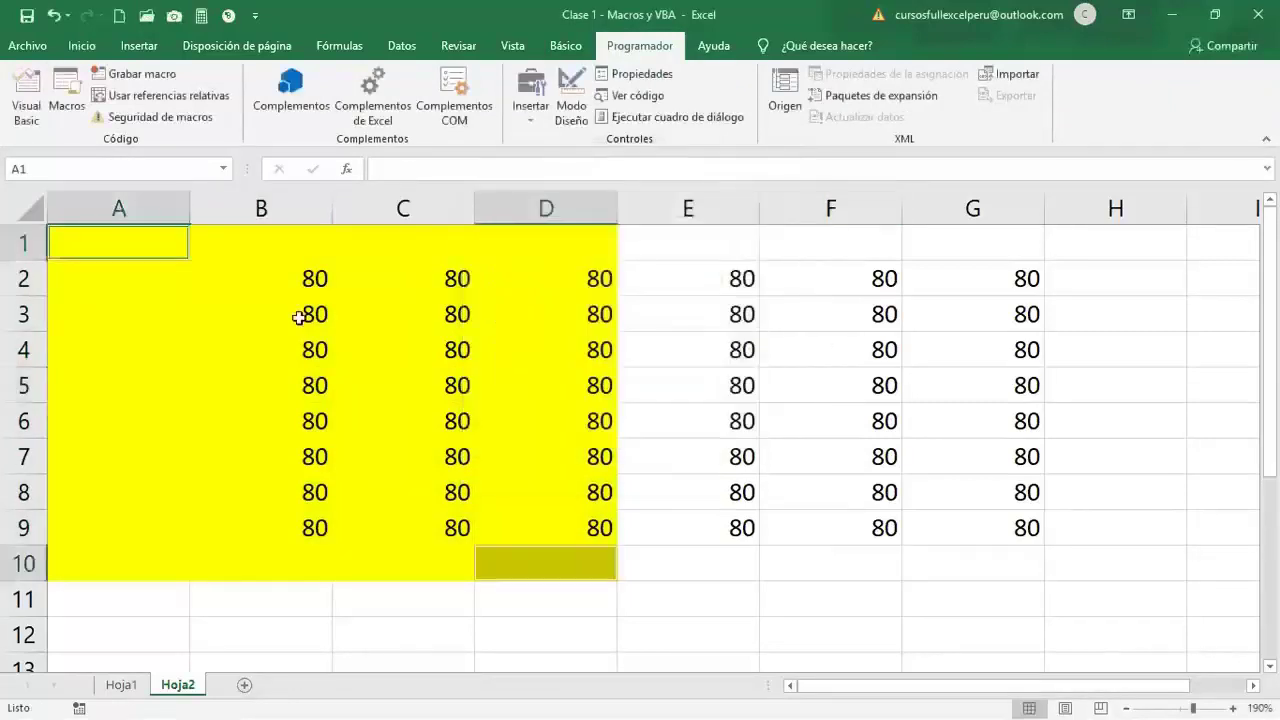
{"action": "left_click", "coordinate": [685, 462]}
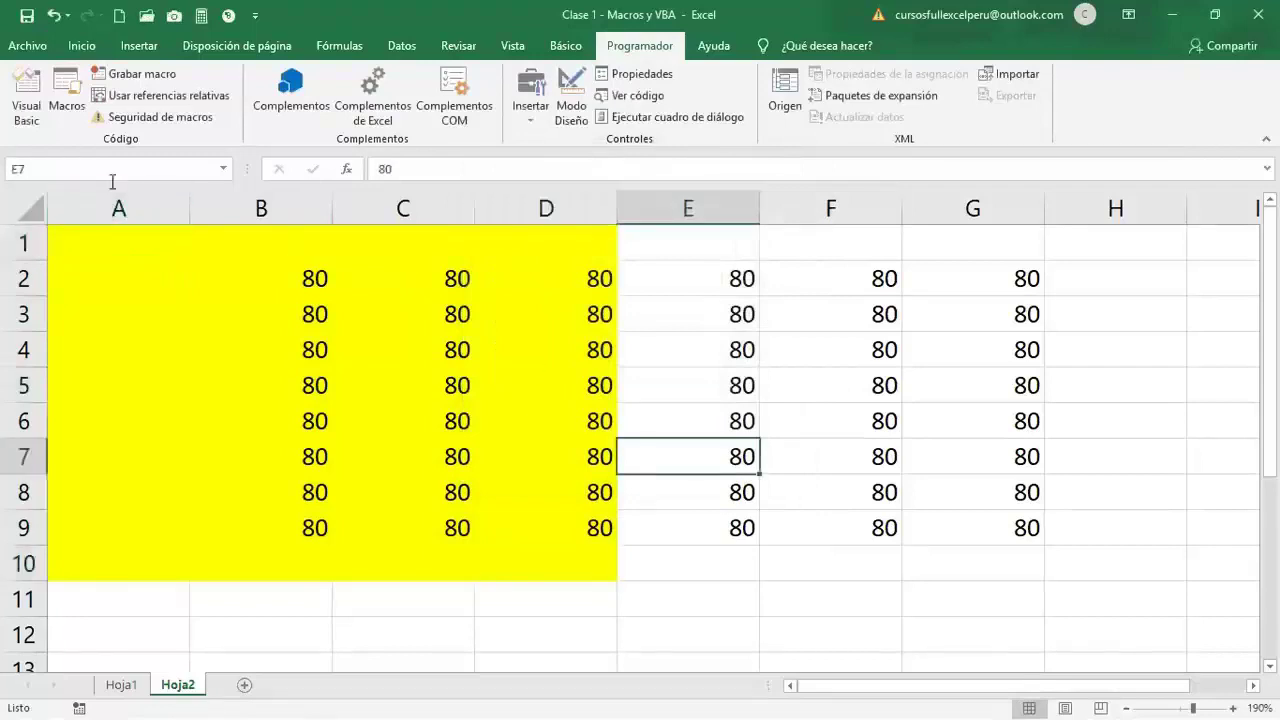
{"action": "left_click", "coordinate": [27, 100]}
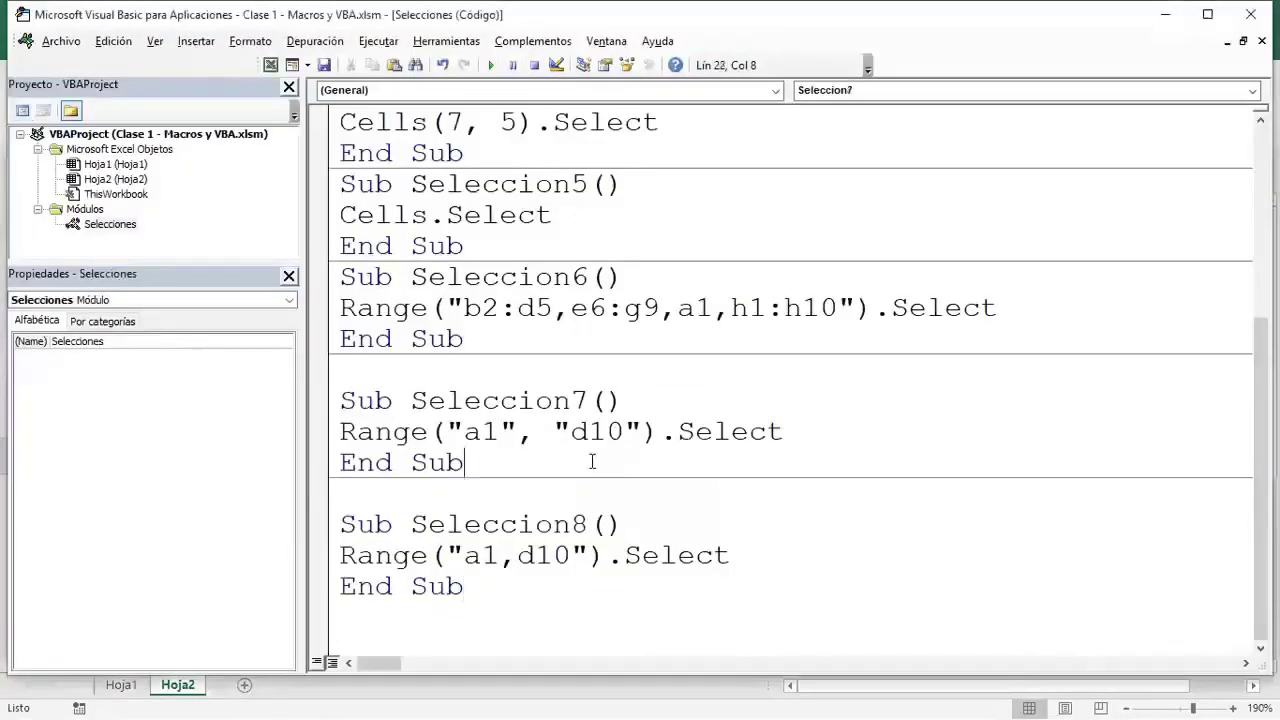
- Start a new Sub Seleccion9 below Seleccion8, after reviewing Seleccion7's Range arguments
{"action": "left_click", "coordinate": [528, 440]}
{"action": "left_click_drag", "start_coordinate": [516, 431], "coordinate": [447, 431]}
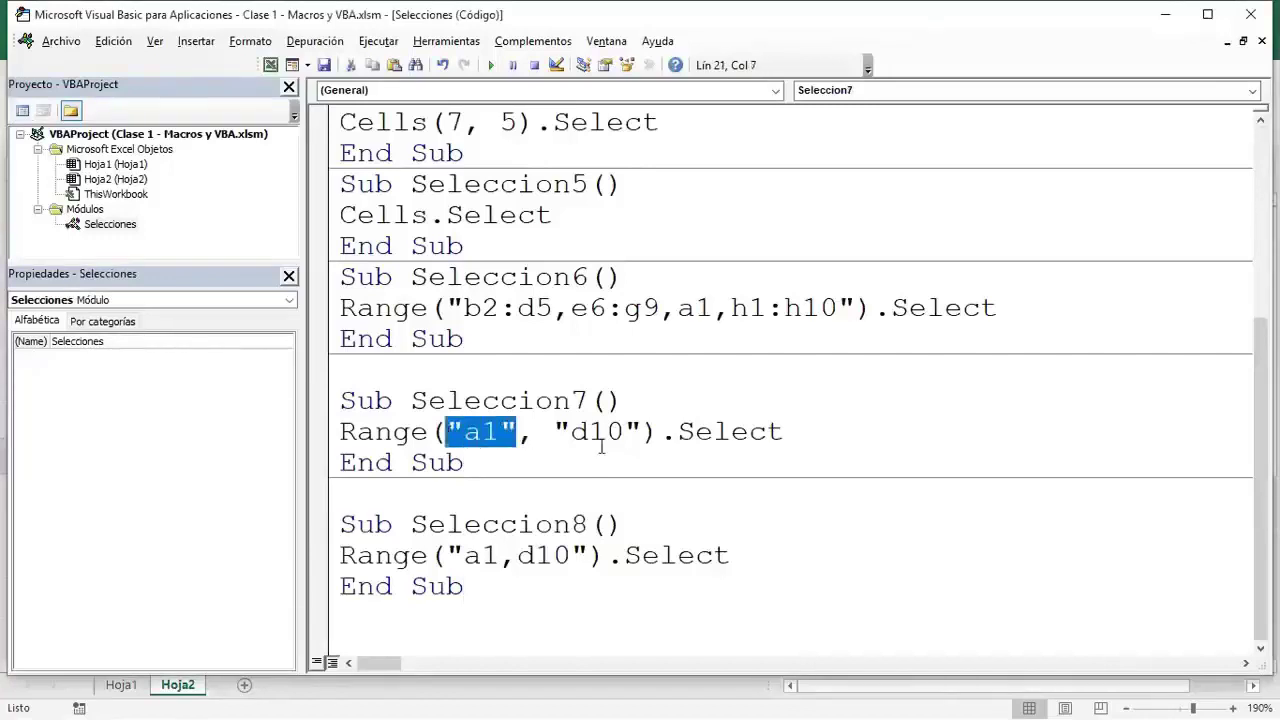
{"action": "left_click_drag", "start_coordinate": [555, 431], "coordinate": [632, 431]}
{"action": "left_click", "coordinate": [508, 615]}
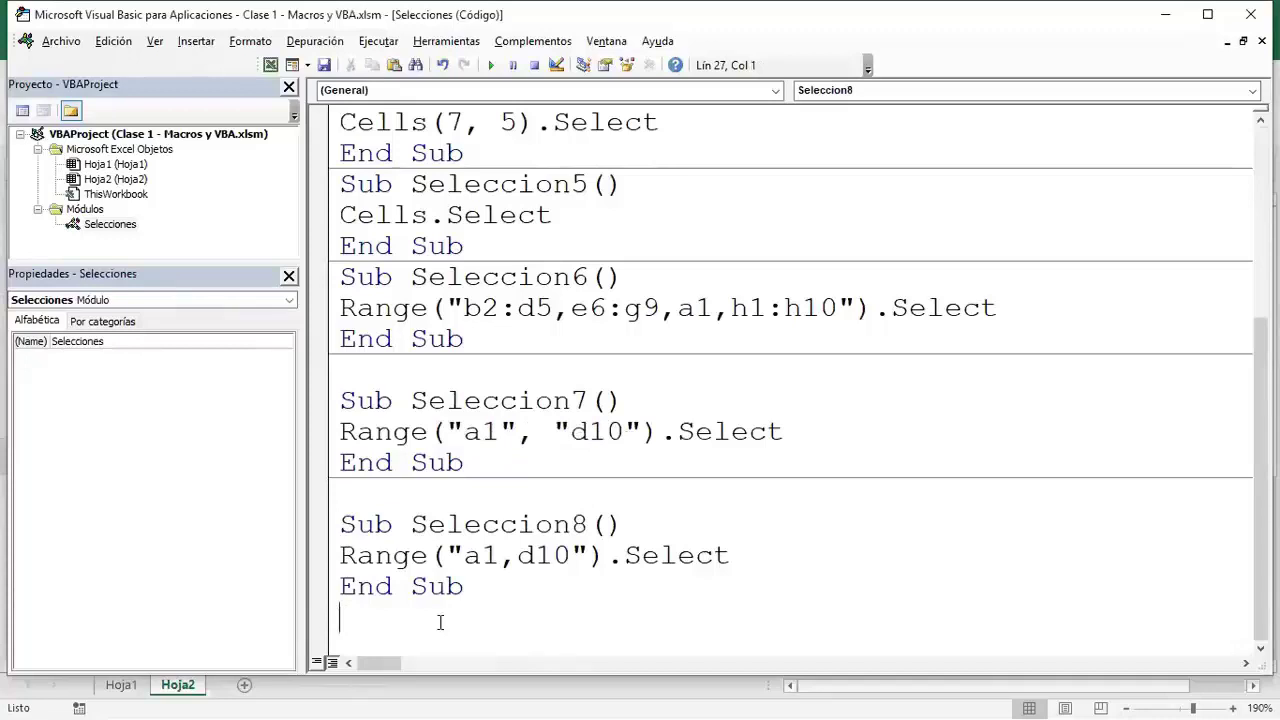
{"action": "type", "text": "su"}
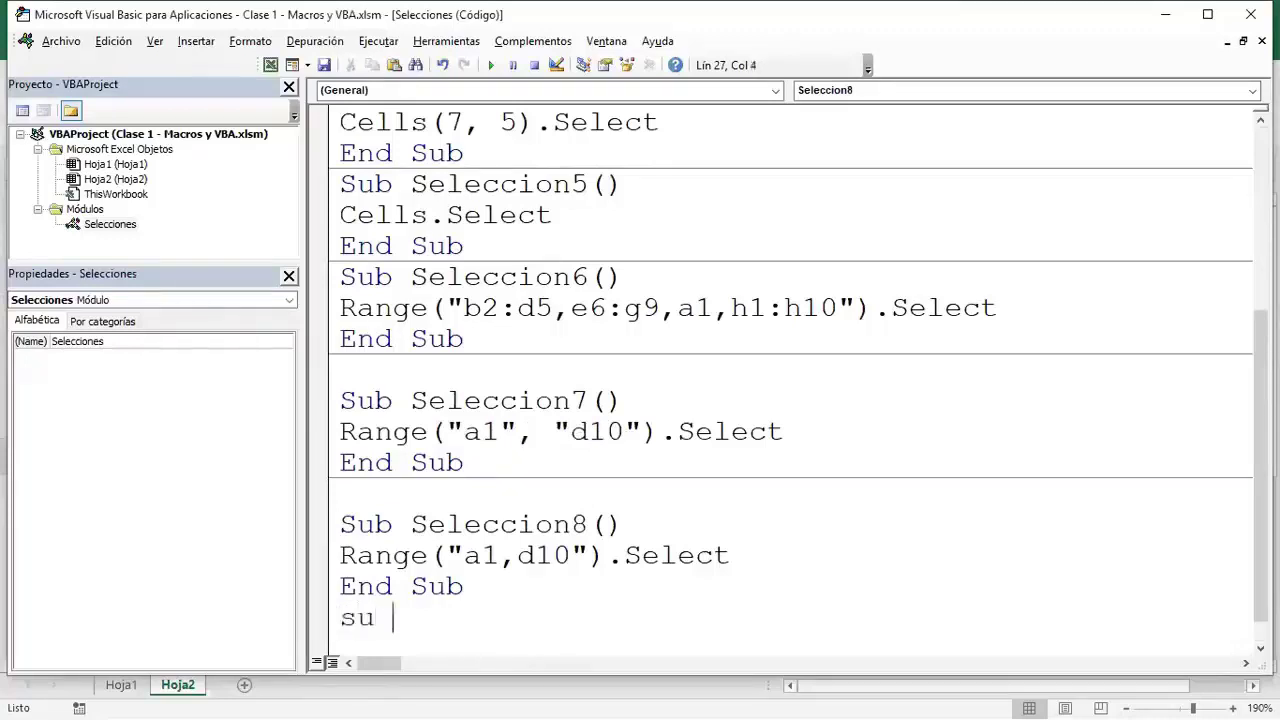
{"action": "type", "text": "b Seleccion9"}
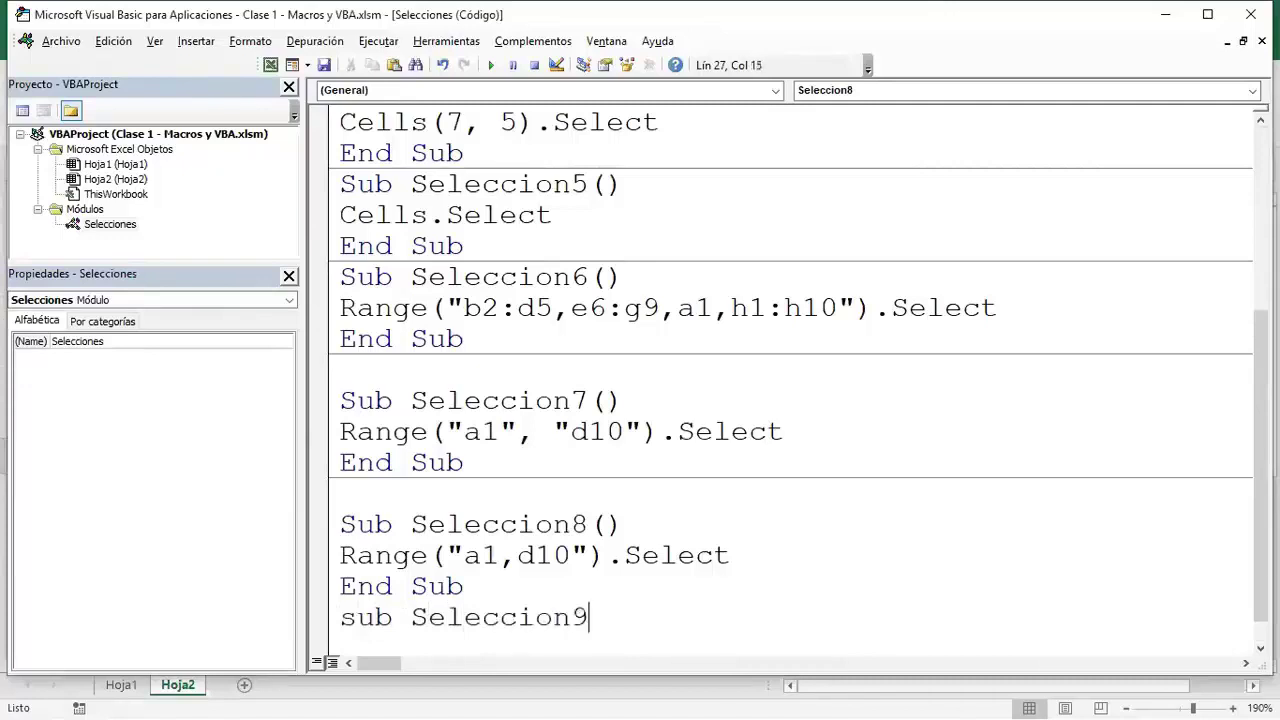
{"action": "key", "text": "Return"}
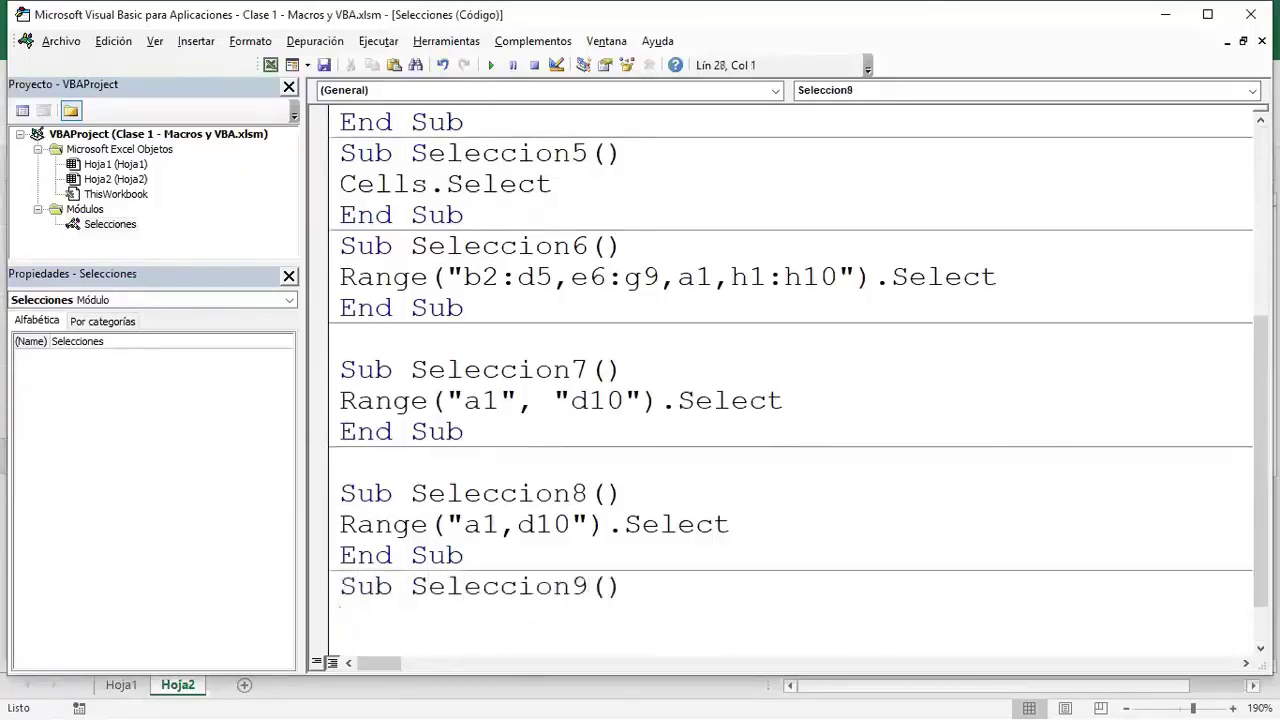
- Write the body Range("a1", ActiveCell).Select in Seleccion9
{"action": "type", "text": "range(\"a1\""}
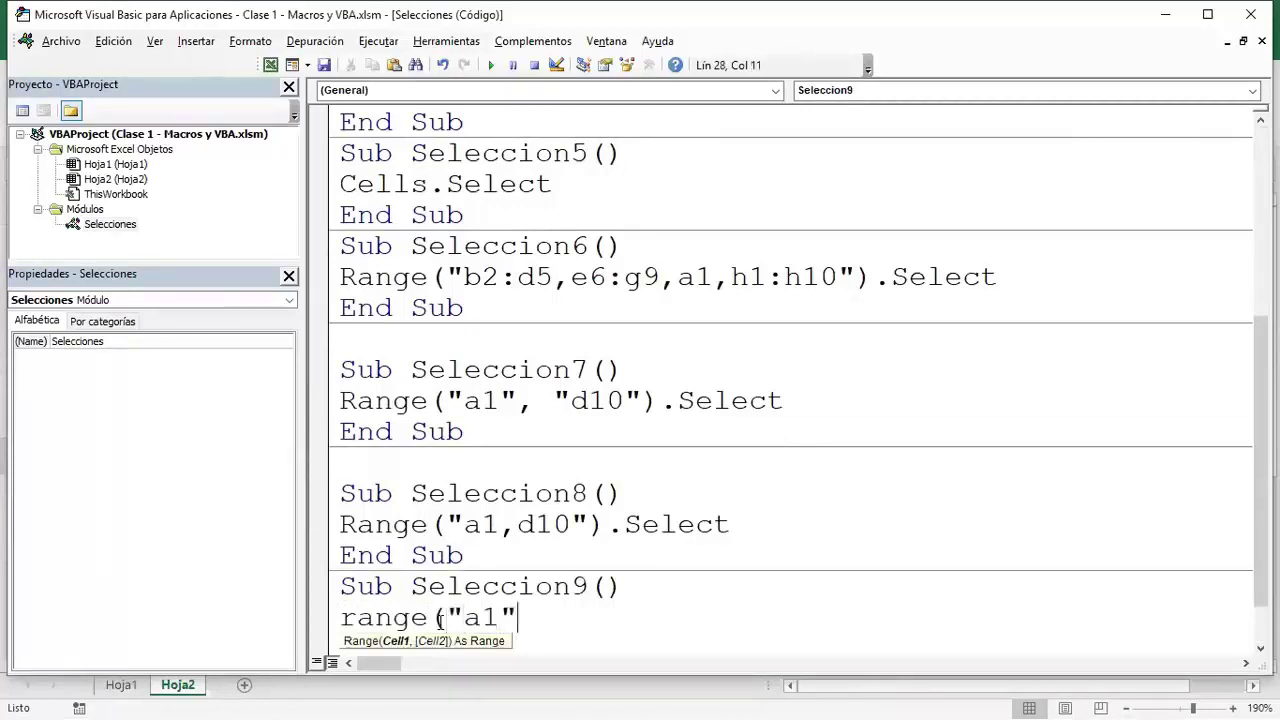
{"action": "type", "text": ")"}
{"action": "key", "text": "BackSpace"}
{"action": "type", "text": ","}
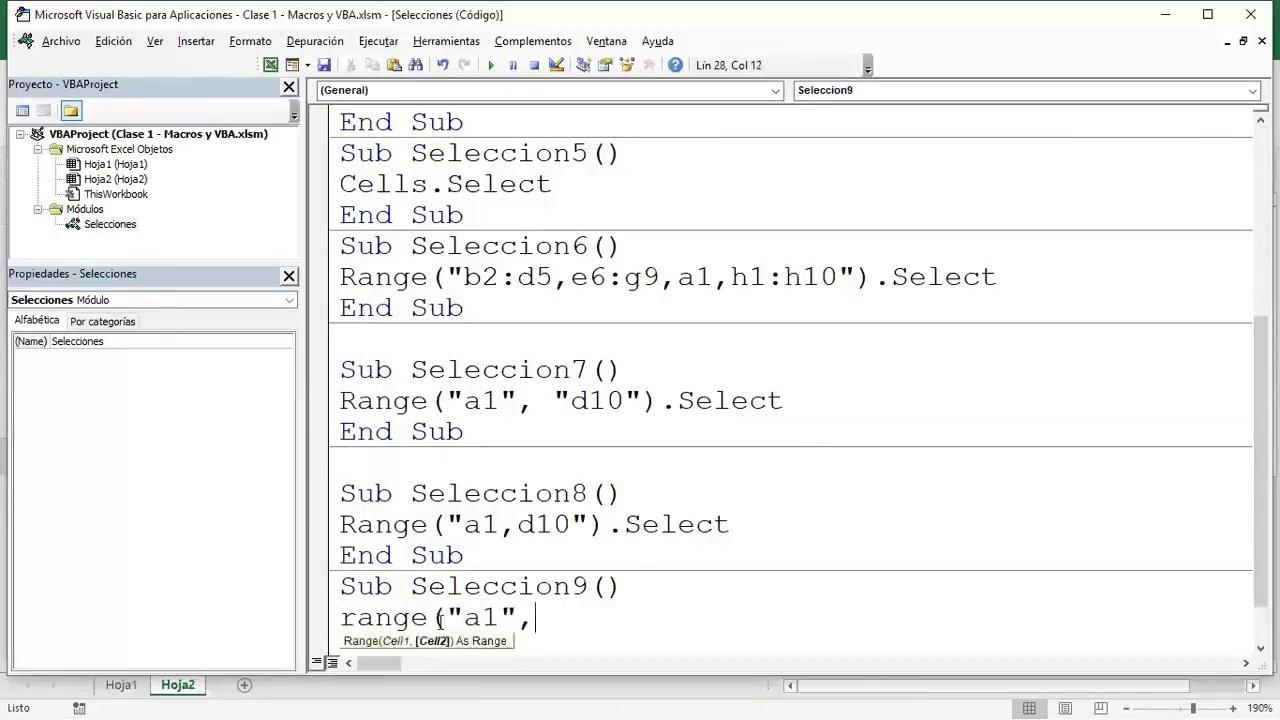
{"action": "type", "text": "activecell\").d"}
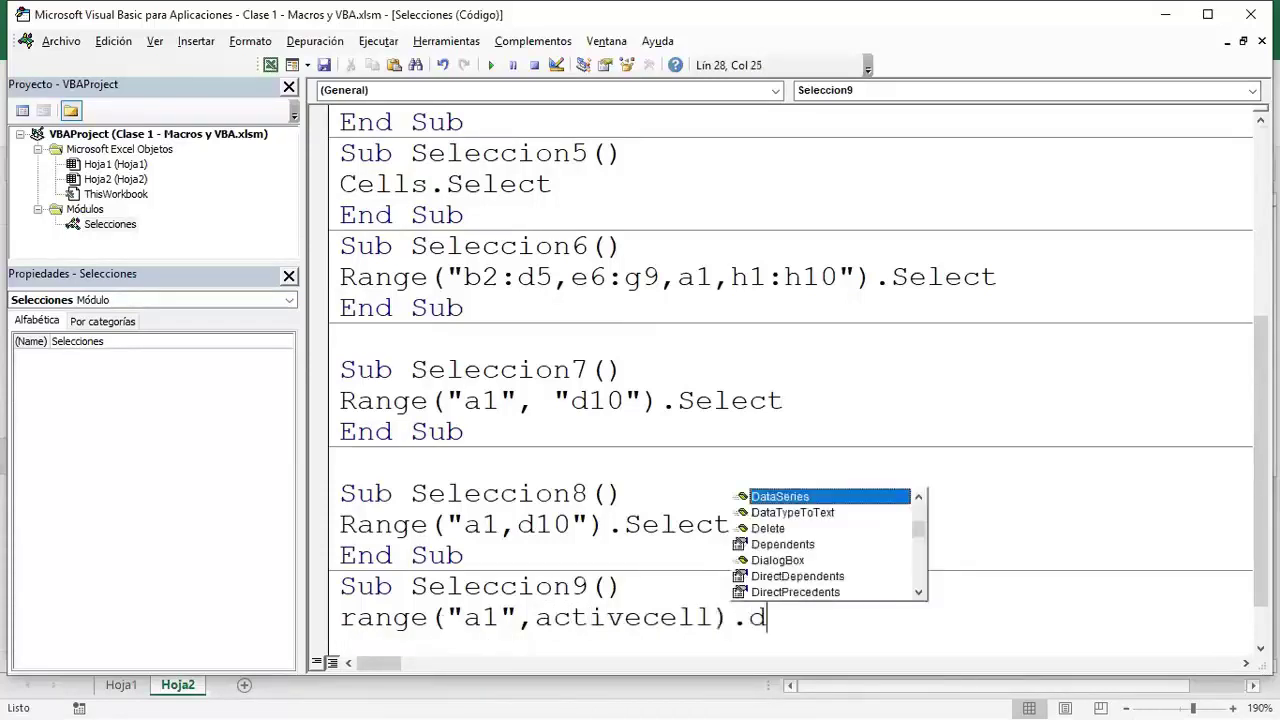
{"action": "key", "text": "BackSpace"}
{"action": "type", "text": "se"}
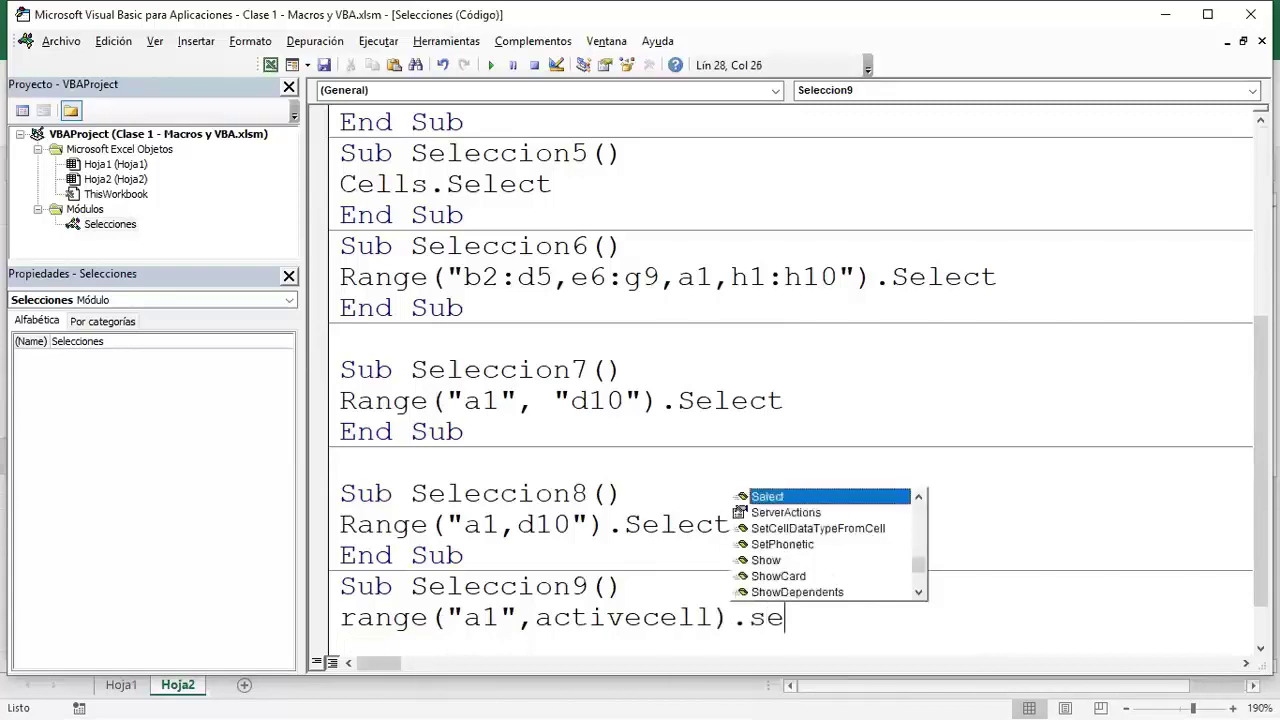
{"action": "key", "text": "Tab"}
- Review the code from Seleccion7 downward and go back to the Excel workbook
{"action": "scroll", "coordinate": [438, 620], "scroll_direction": "down", "scroll_amount": 1}
{"action": "left_click", "coordinate": [531, 617]}
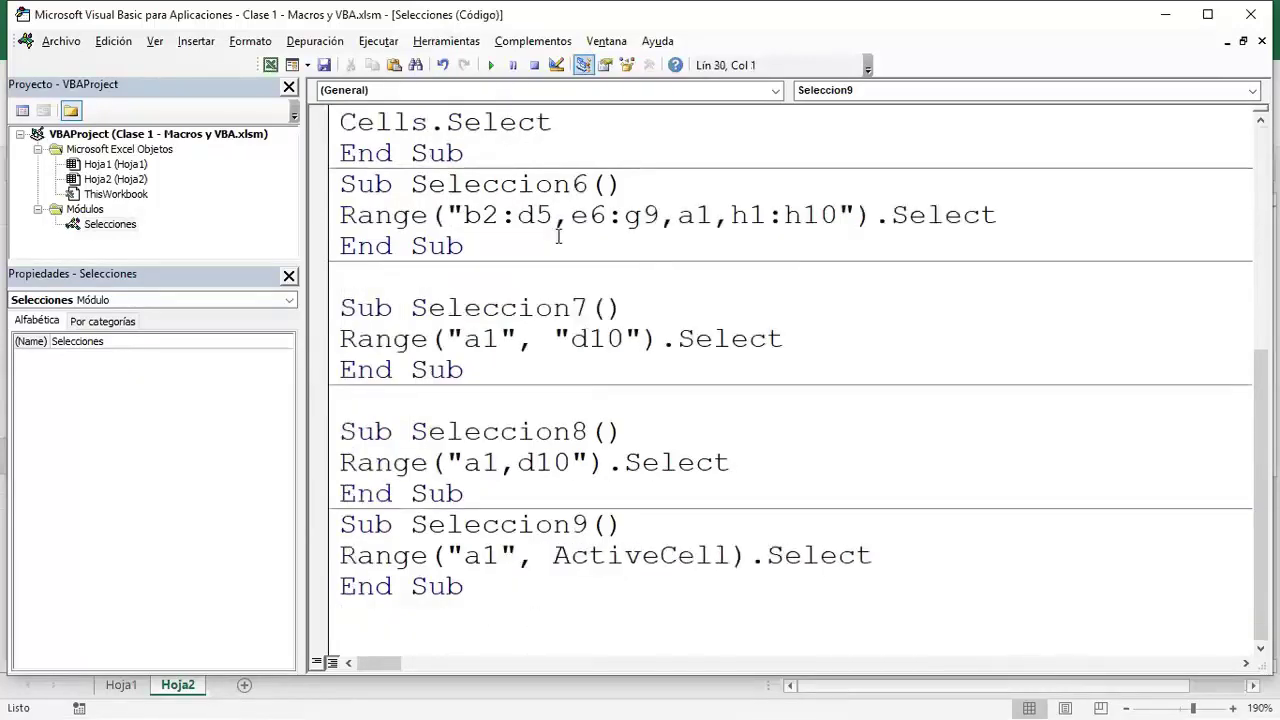
{"action": "left_click_drag", "start_coordinate": [340, 295], "coordinate": [731, 609]}
{"action": "left_click", "coordinate": [731, 609]}
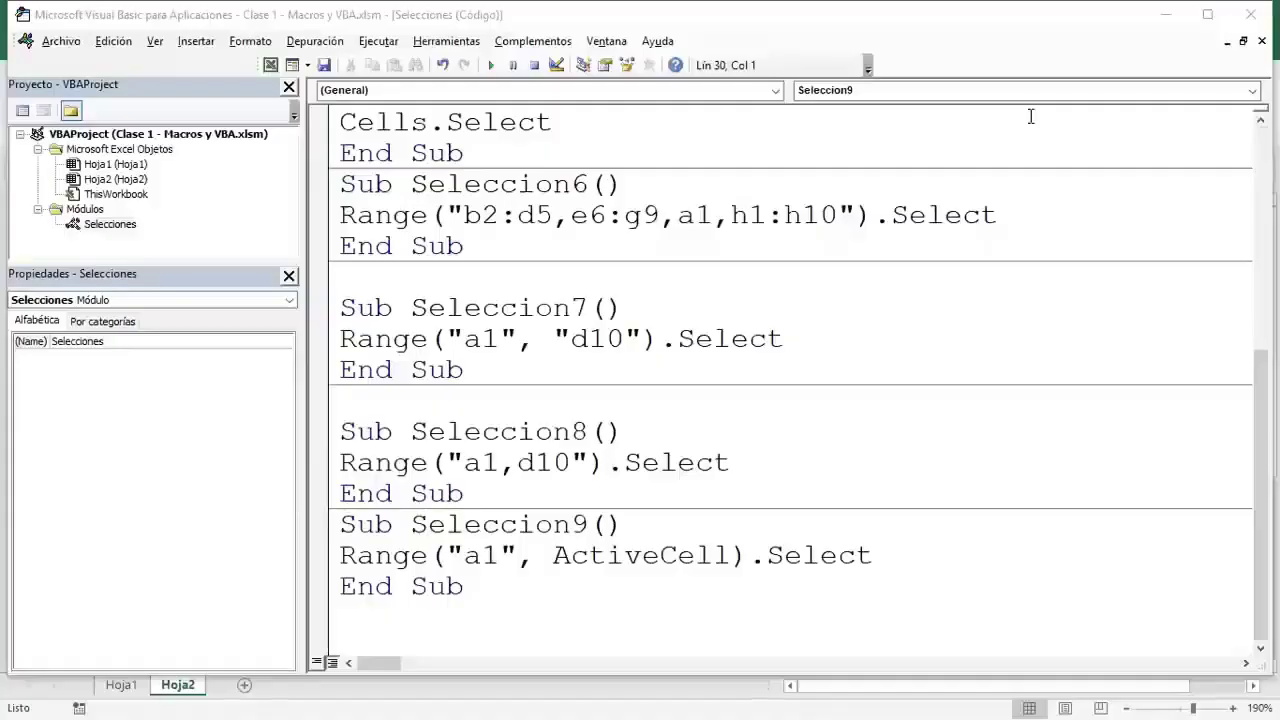
{"action": "left_click", "coordinate": [270, 66]}
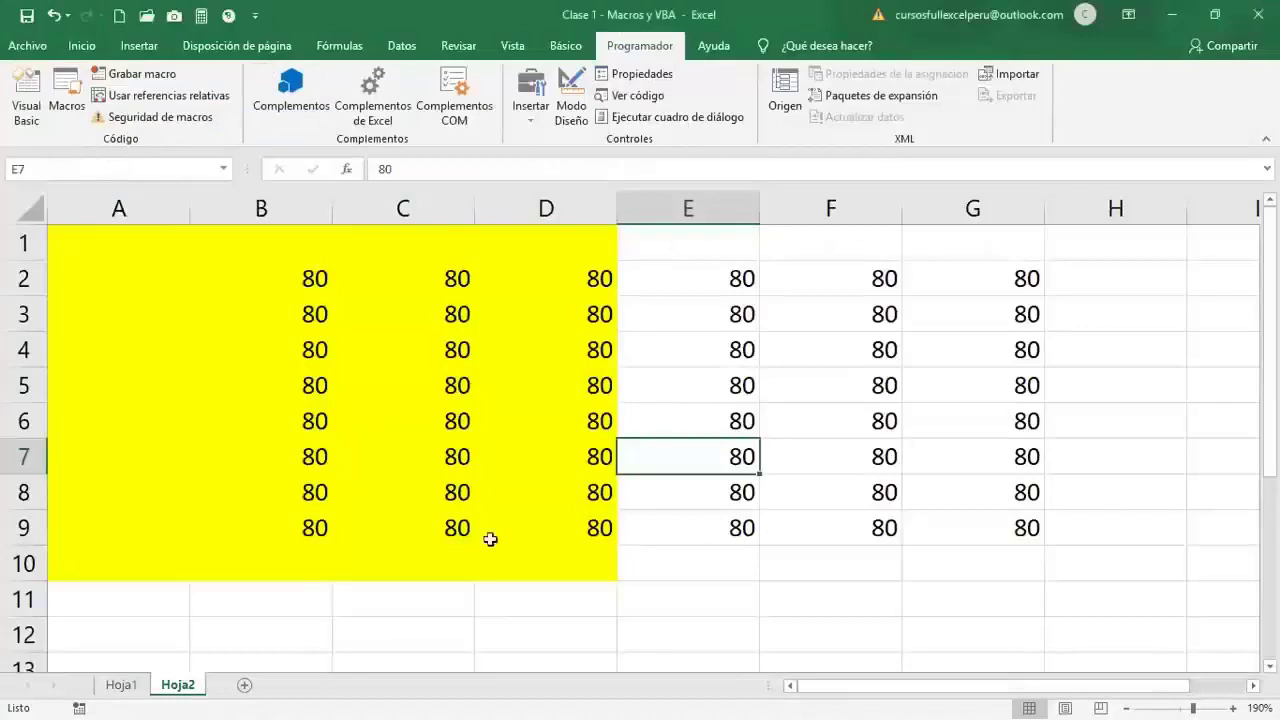
- Add the blank sheet Hoja3 and run Seleccion9 with E3 active
{"action": "left_click", "coordinate": [245, 686]}
{"action": "scroll", "coordinate": [301, 590], "scroll_direction": "up", "scroll_amount": 1}
{"action": "scroll", "coordinate": [301, 590], "scroll_direction": "up", "scroll_amount": 2}
{"action": "scroll", "coordinate": [301, 590], "scroll_direction": "up", "scroll_amount": 2}
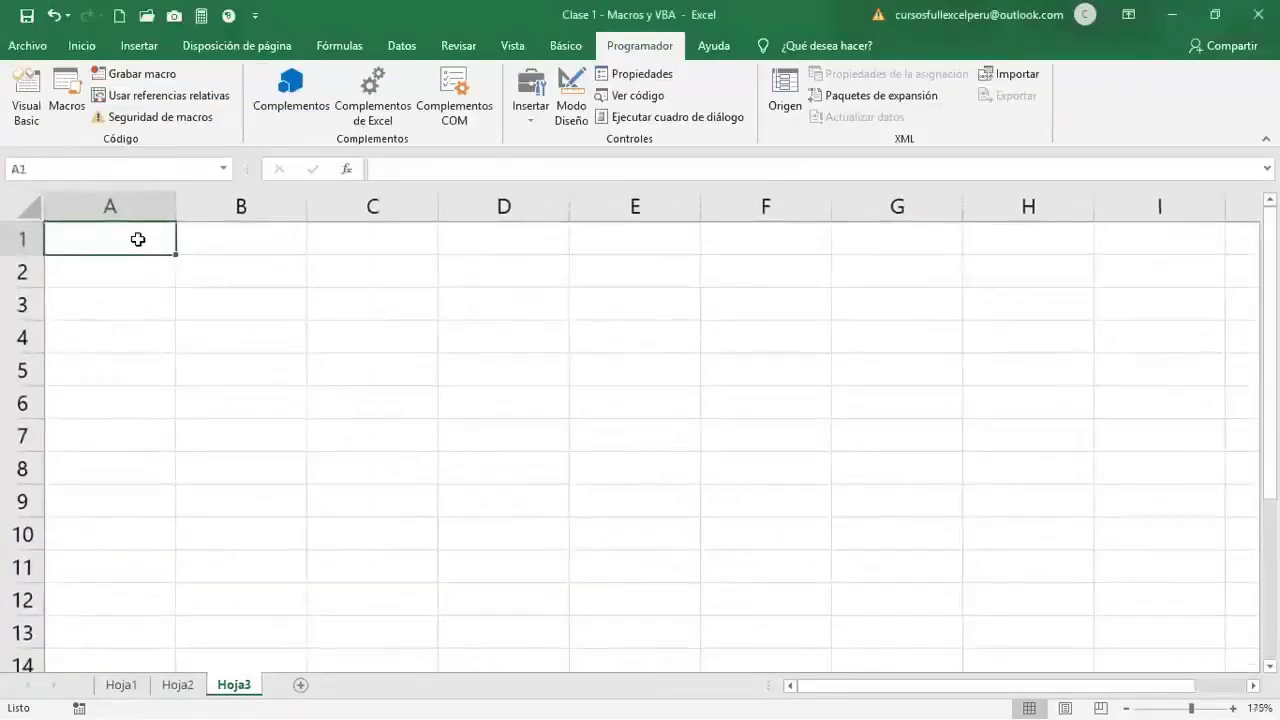
{"action": "left_click", "coordinate": [664, 307]}
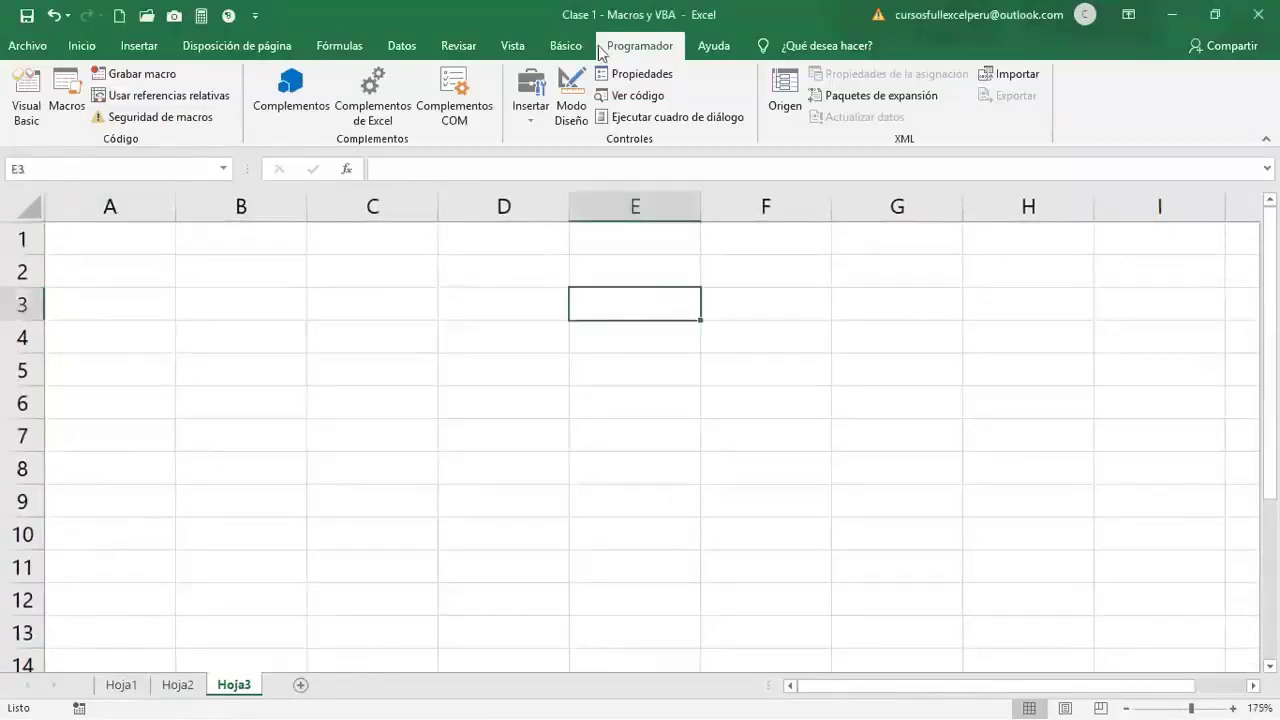
{"action": "left_click", "coordinate": [51, 120]}
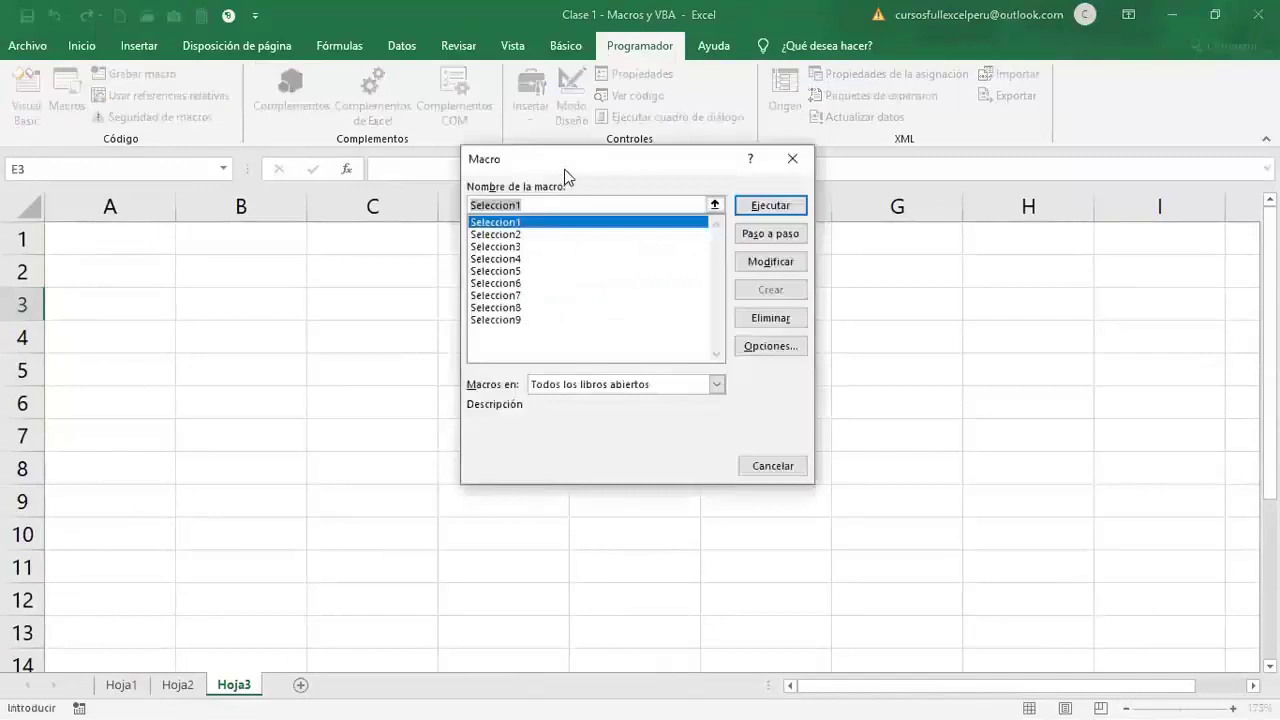
{"action": "left_click_drag", "start_coordinate": [573, 175], "coordinate": [946, 182]}
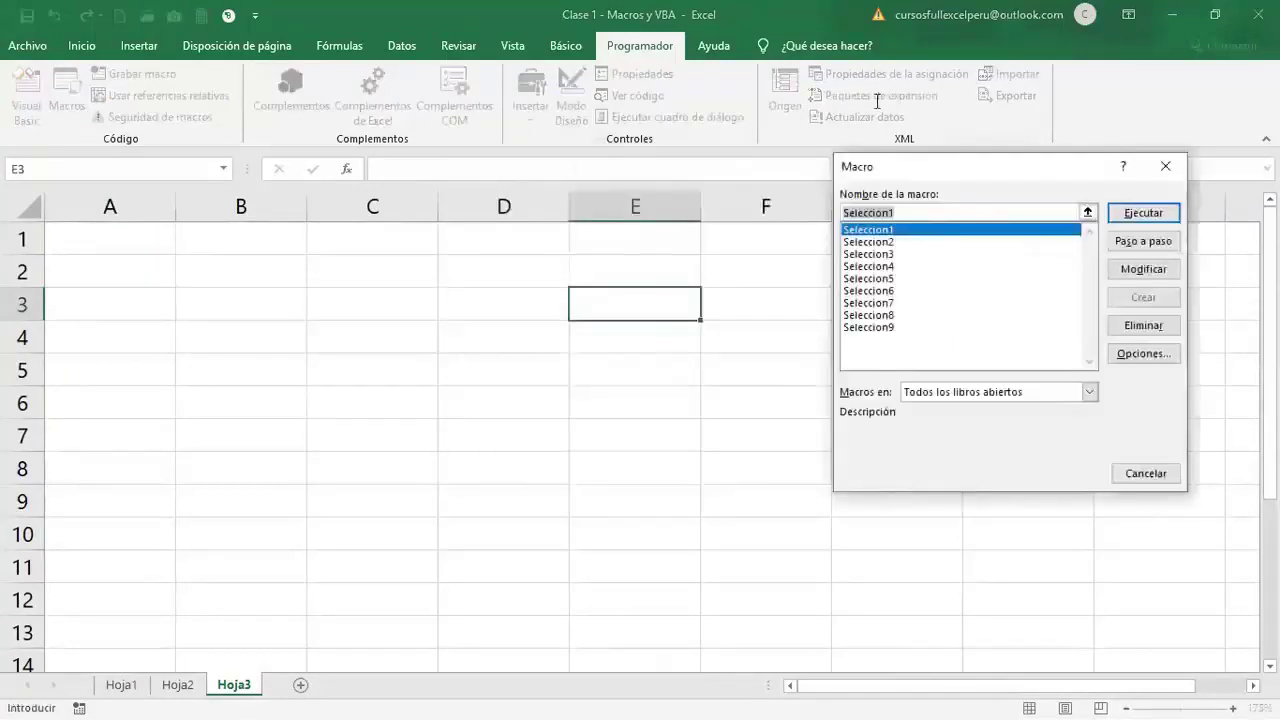
{"action": "key", "text": "End"}
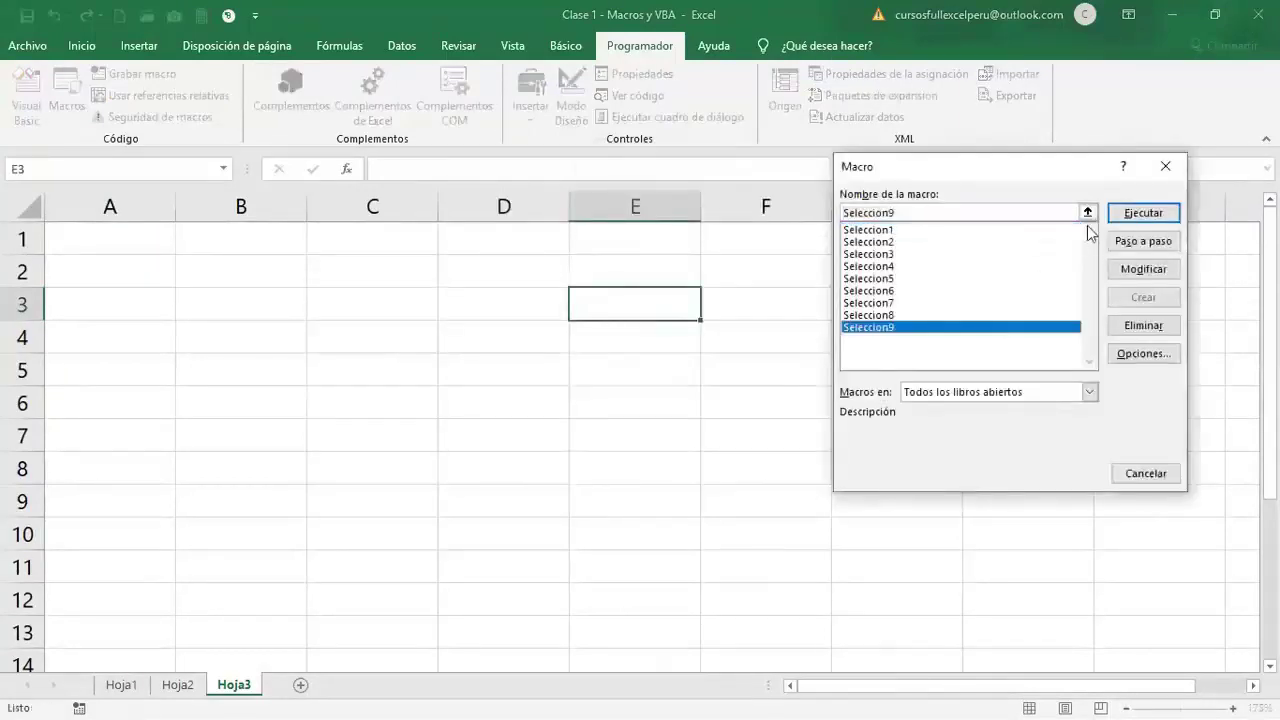
{"action": "left_click", "coordinate": [1112, 220]}
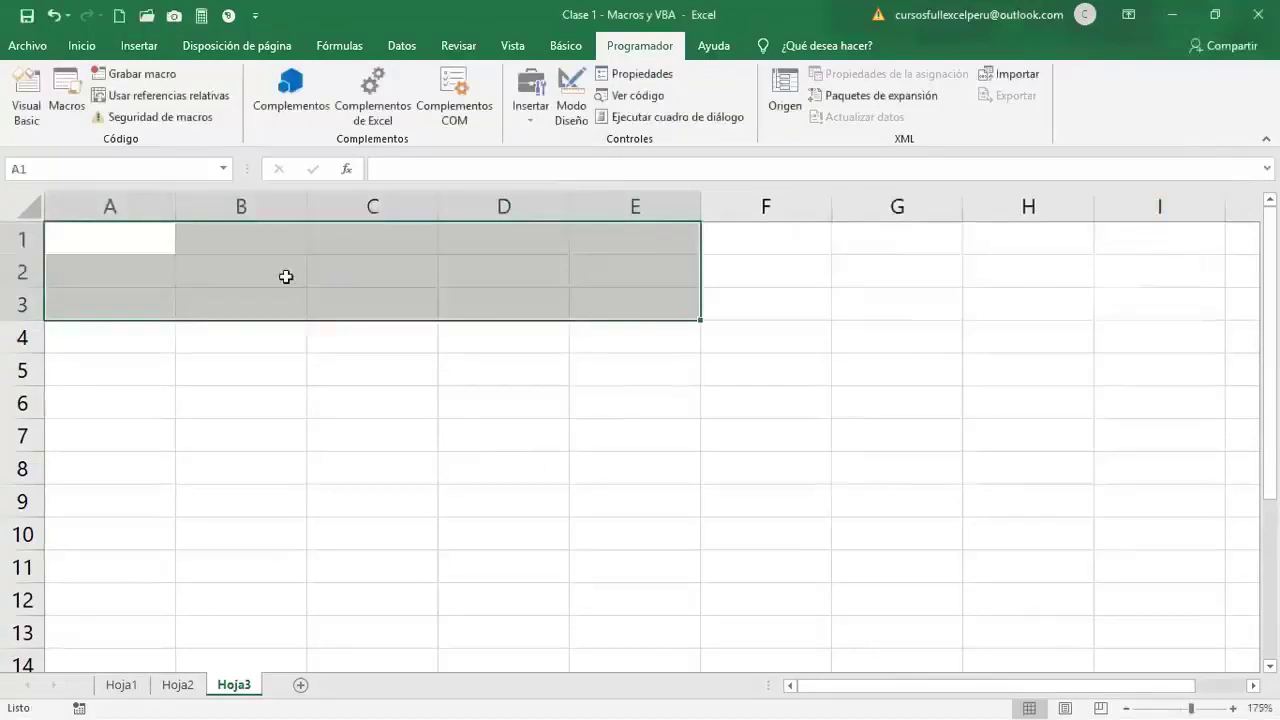
{"action": "left_click", "coordinate": [128, 239]}
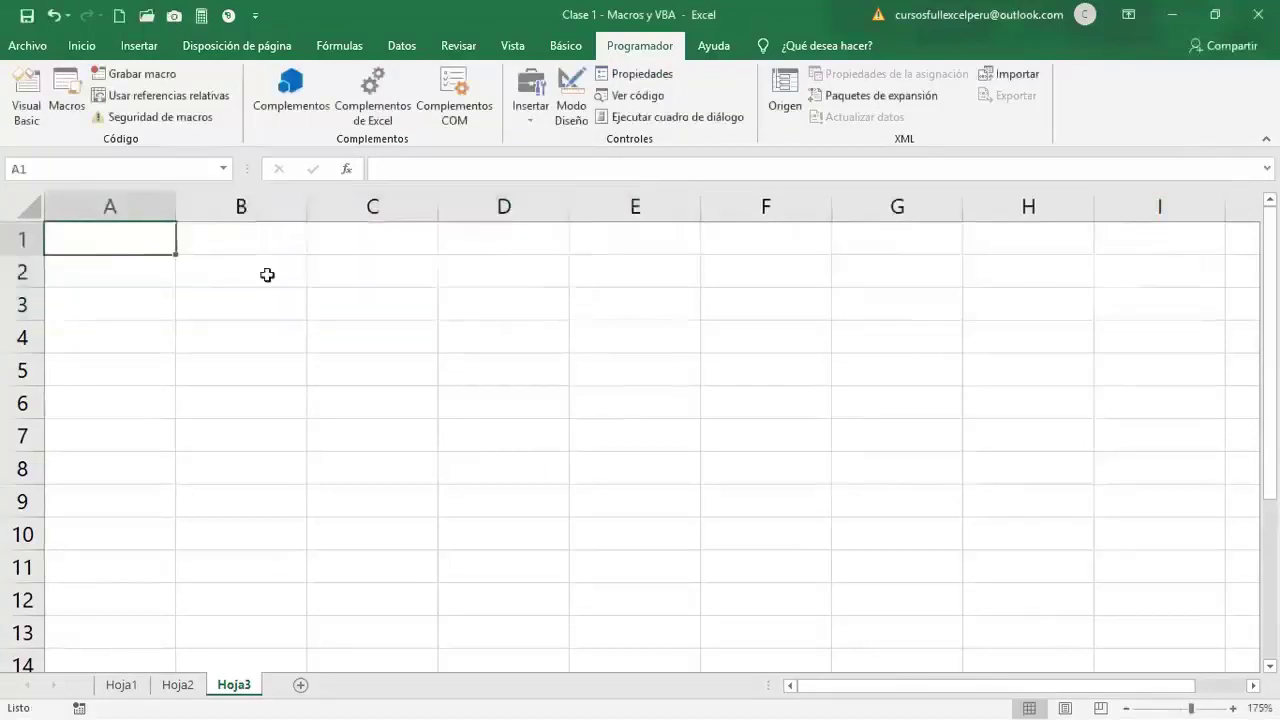
- Run Seleccion9 from C7 to select A1:C7, then open the VBA editor
{"action": "left_click", "coordinate": [634, 308]}
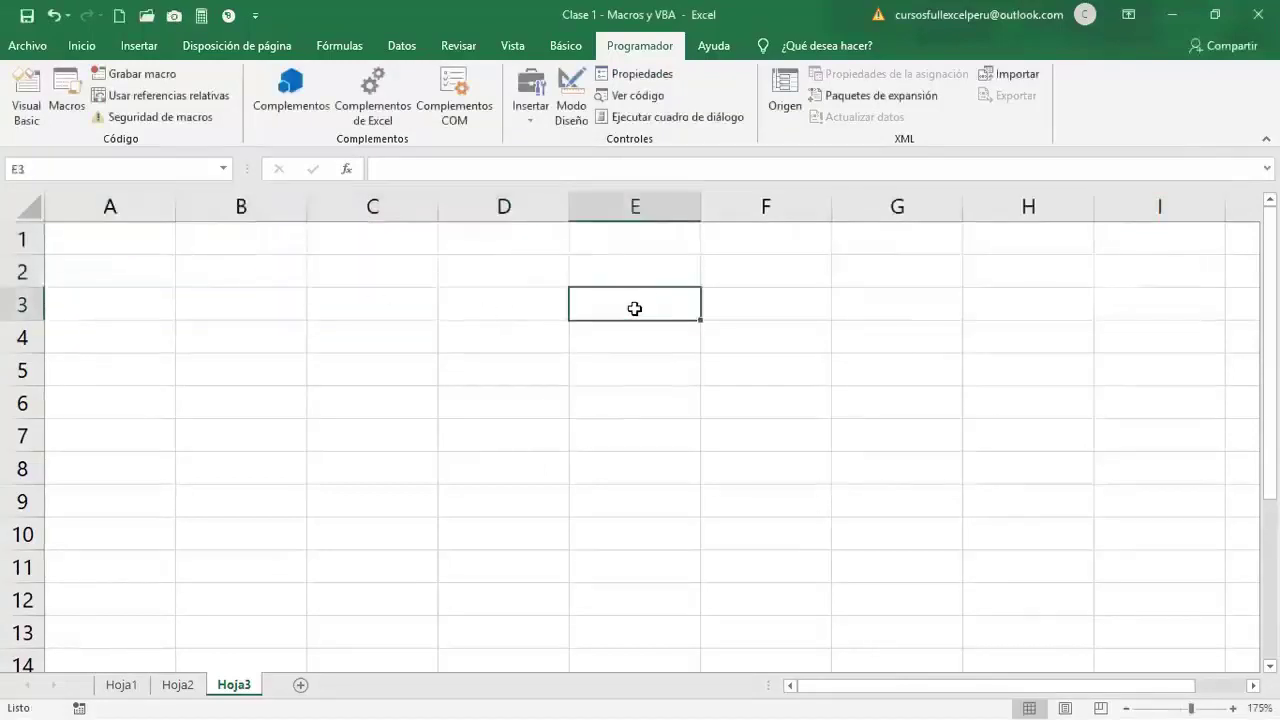
{"action": "left_click", "coordinate": [346, 435]}
{"action": "left_click", "coordinate": [70, 126]}
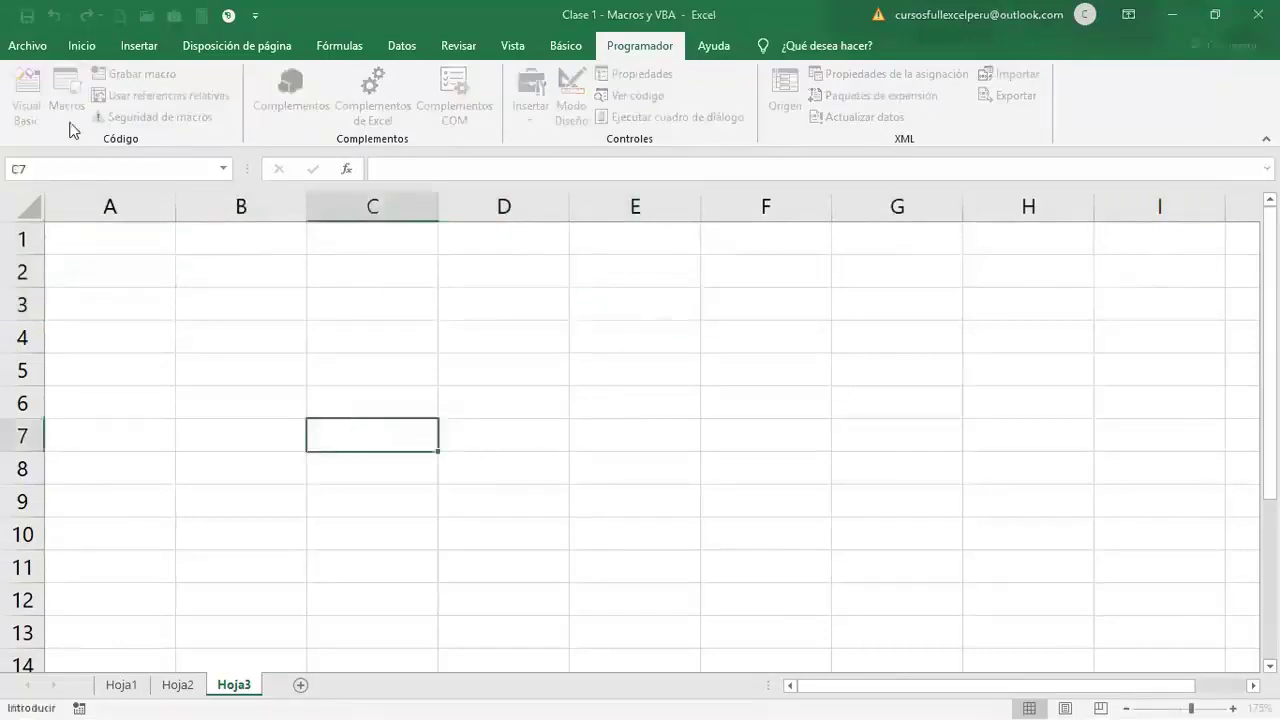
{"action": "left_click", "coordinate": [887, 334]}
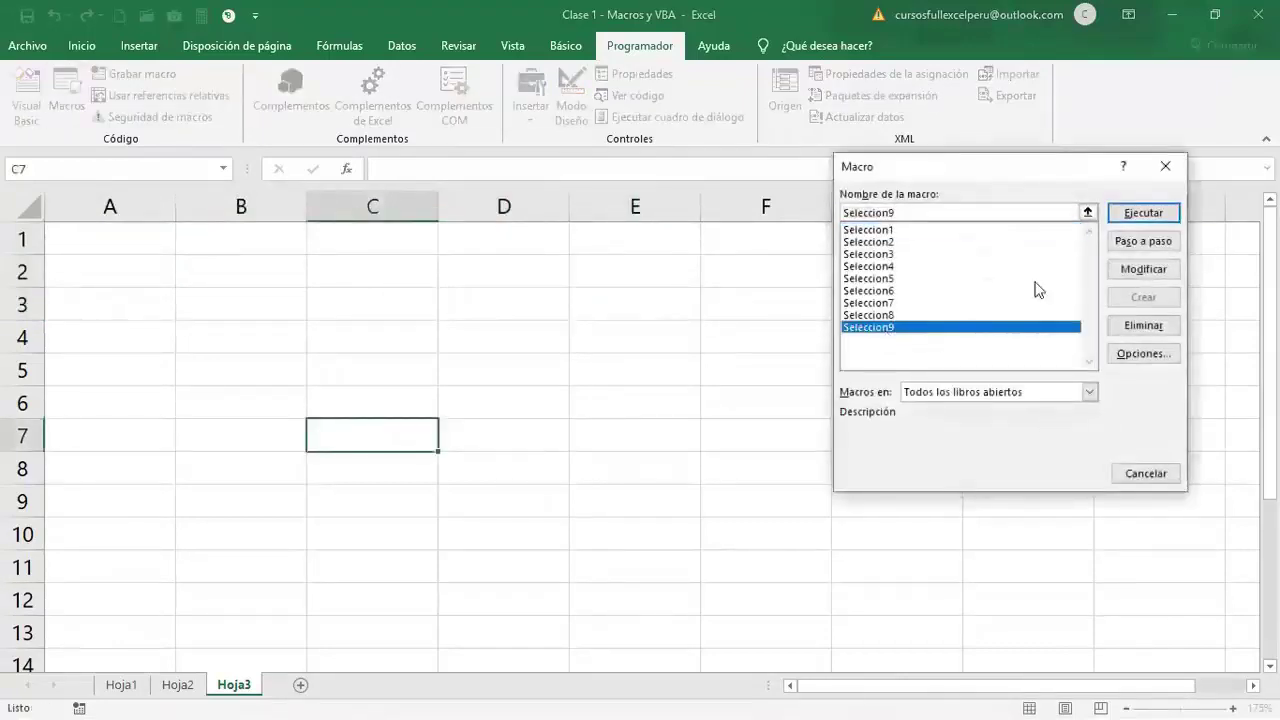
{"action": "left_click", "coordinate": [1118, 217]}
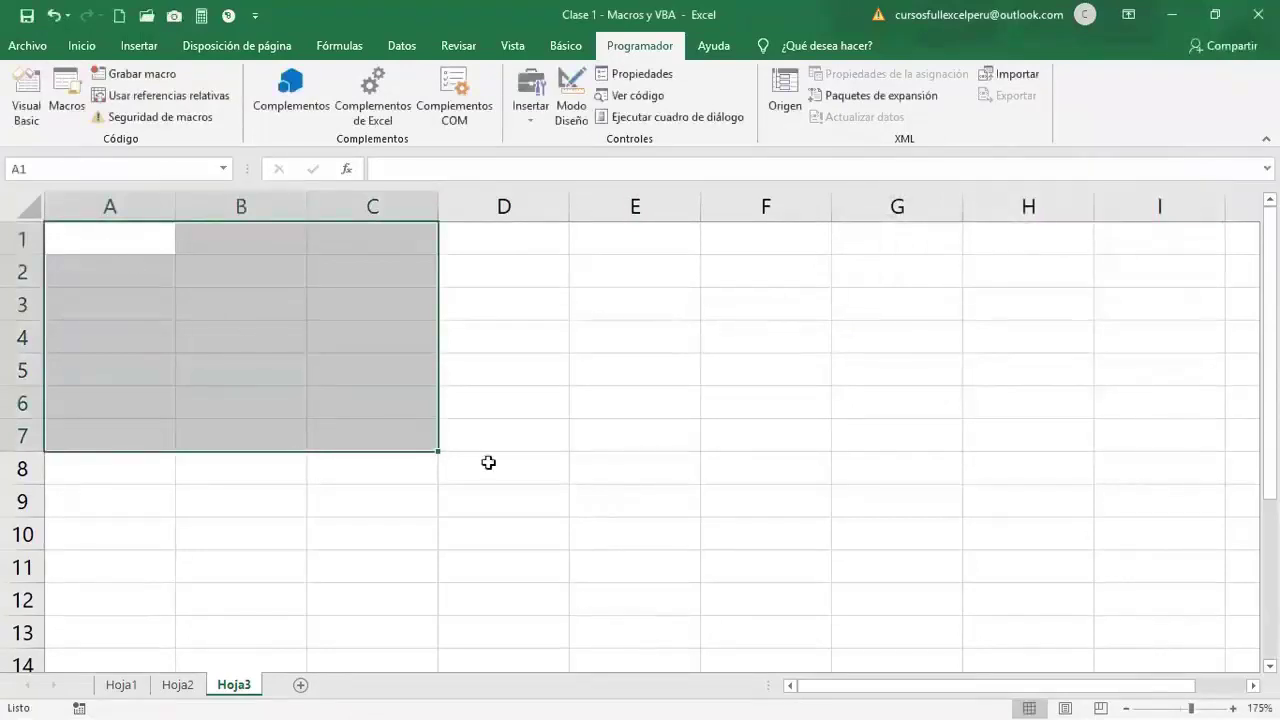
{"action": "left_click", "coordinate": [24, 116]}
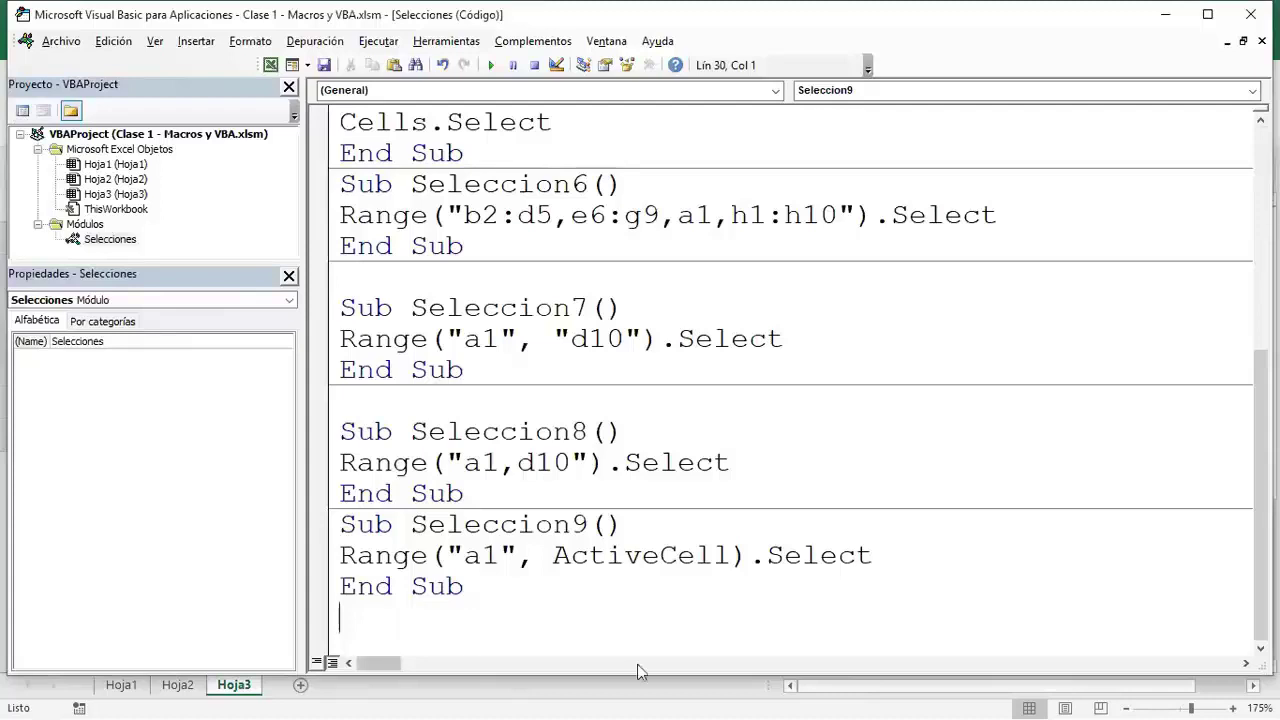
- Write Sub Seleccion10 with Range(ActiveCell, "e8").Select, then return to Excel
{"action": "type", "text": "sub"}
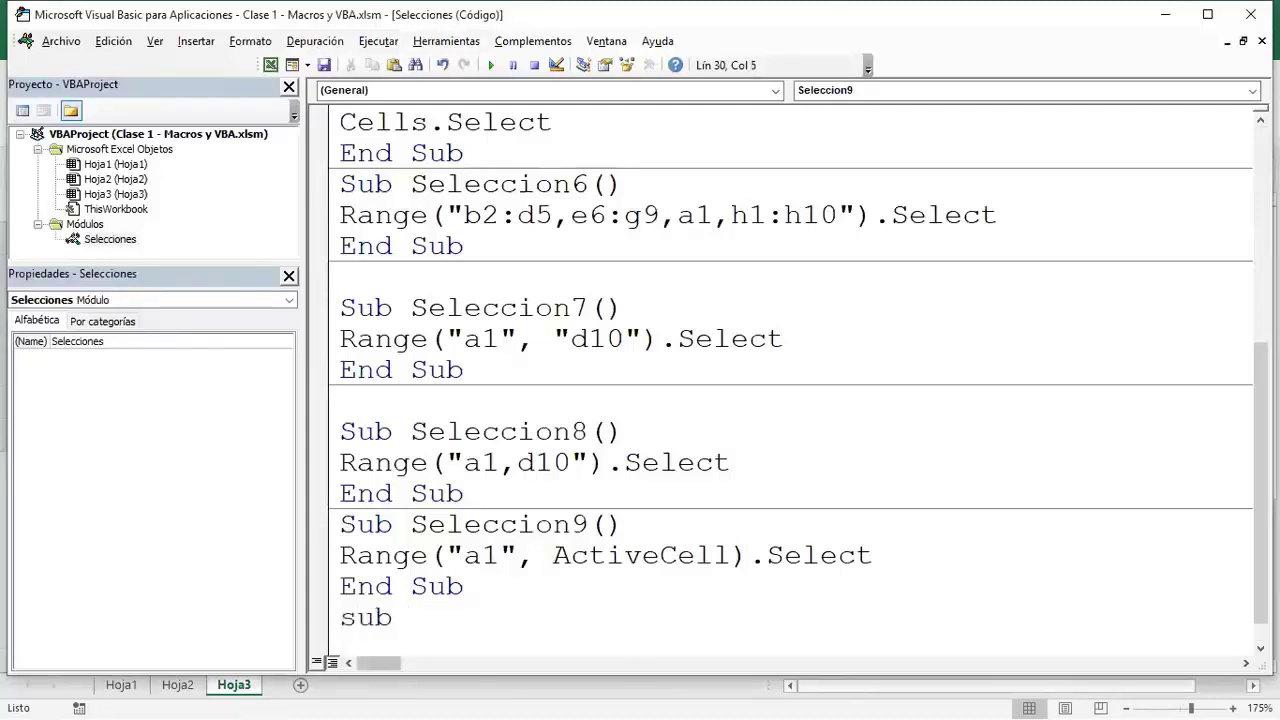
{"action": "type", "text": "Seleccion10"}
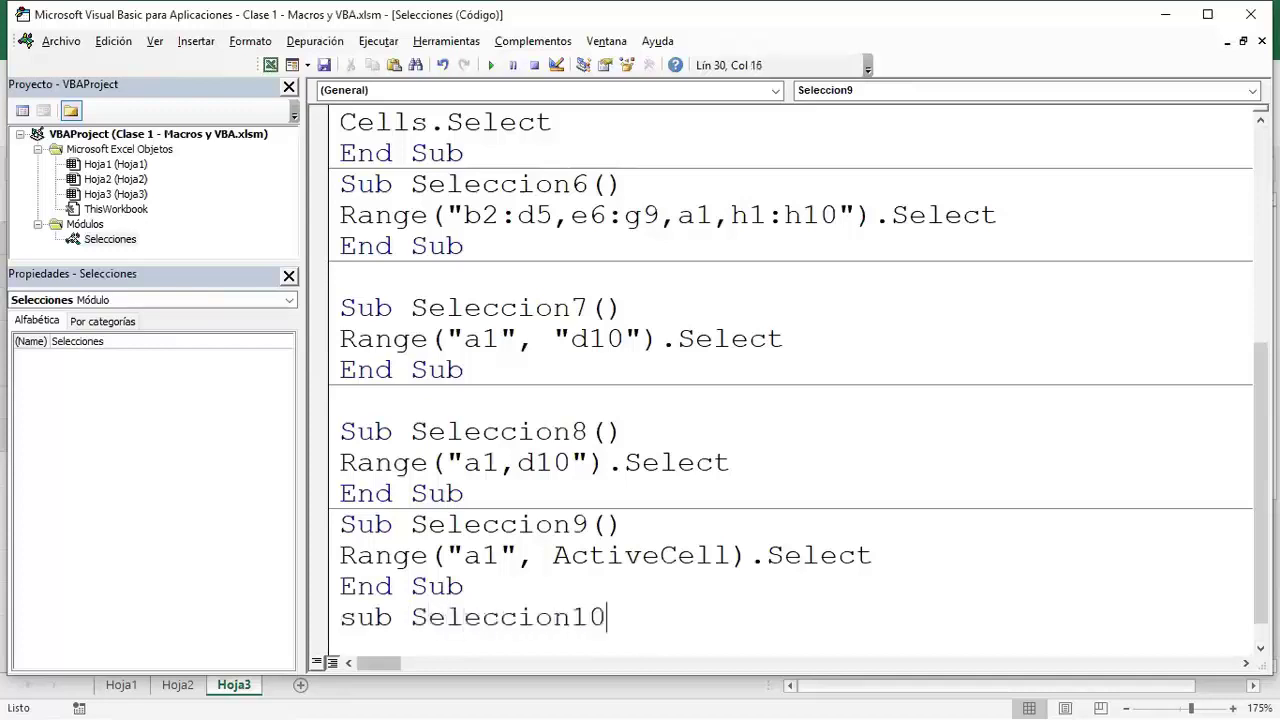
{"action": "key", "text": "Return"}
{"action": "type", "text": "r"}
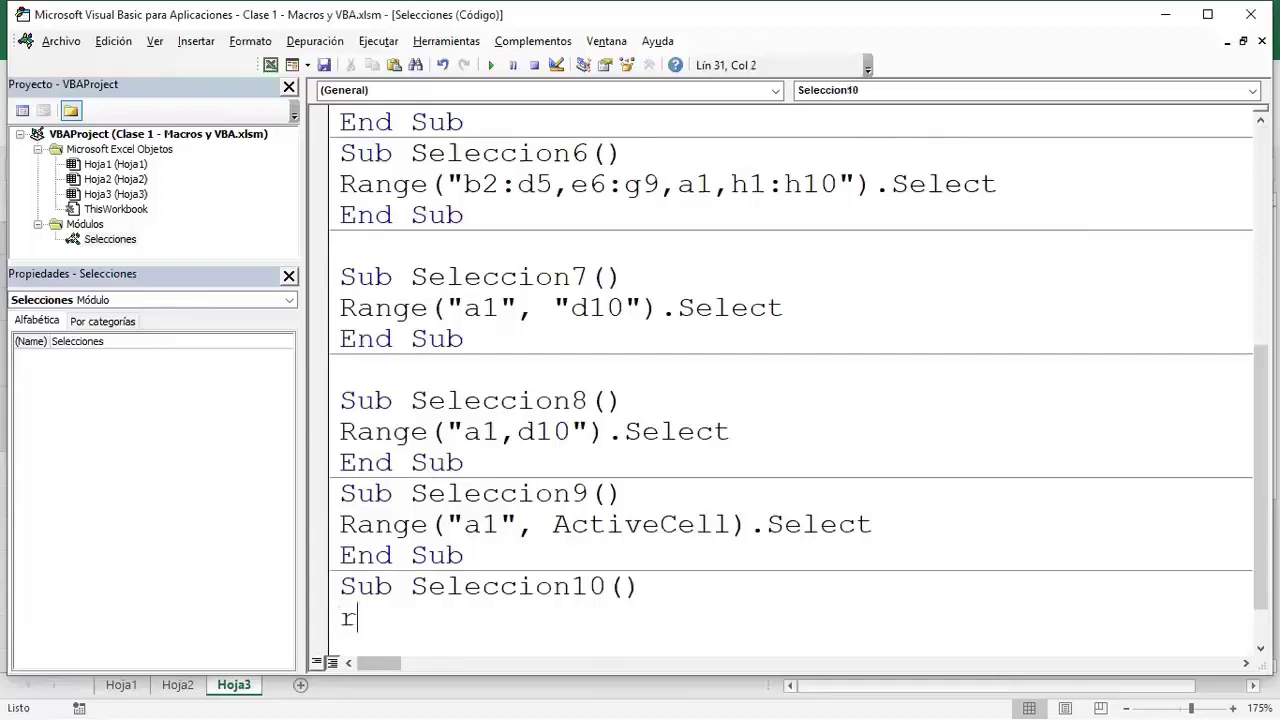
{"action": "type", "text": "ange(activecell"}
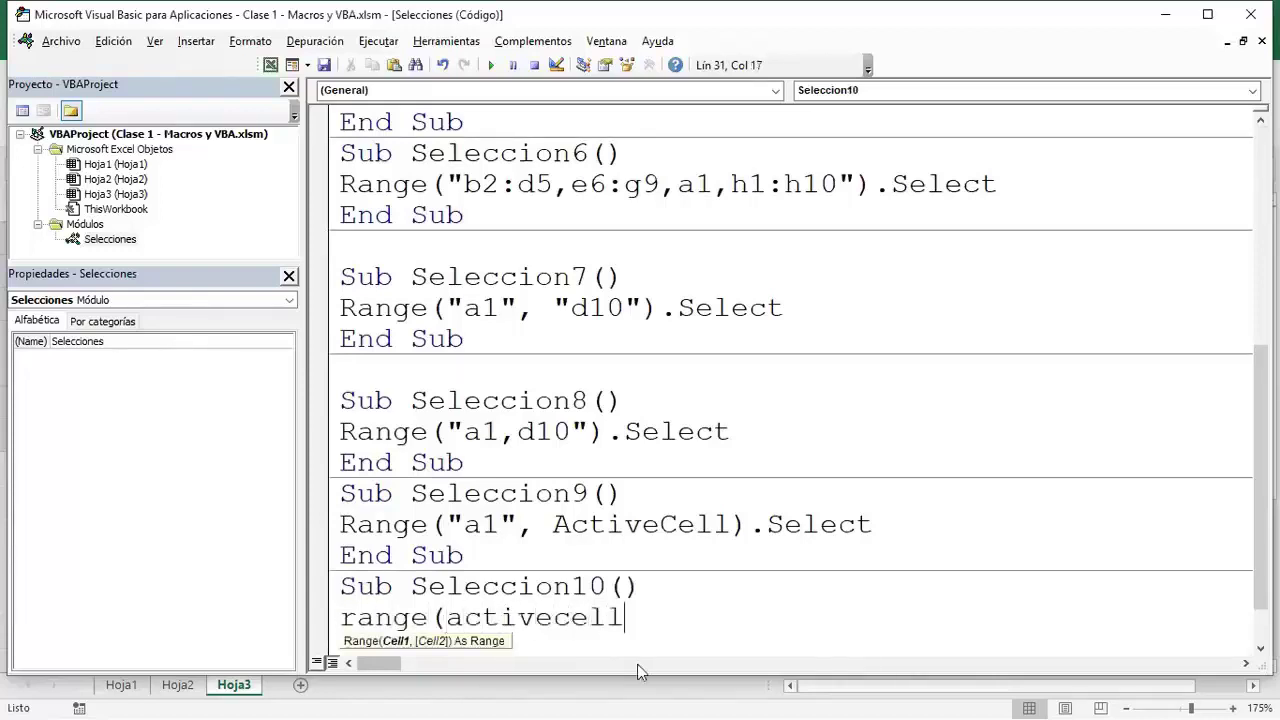
{"action": "type", "text": "."}
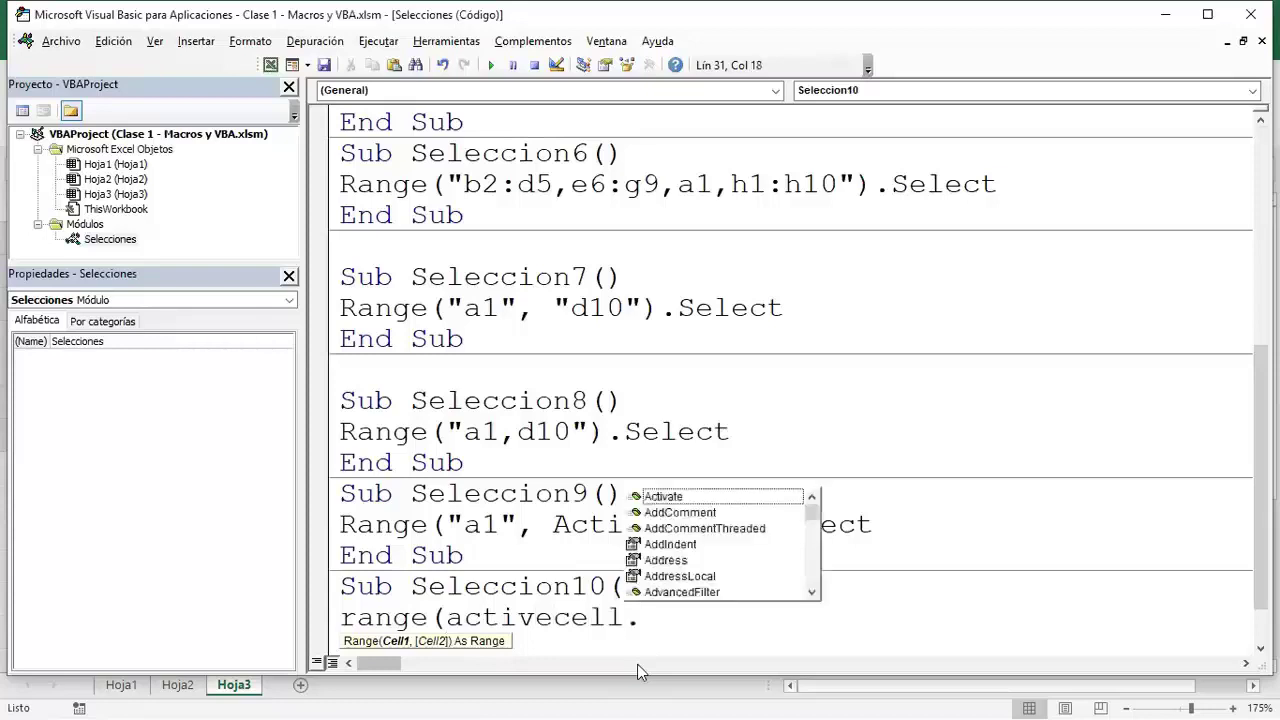
{"action": "key", "text": "BackSpace"}
{"action": "type", "text": ","}
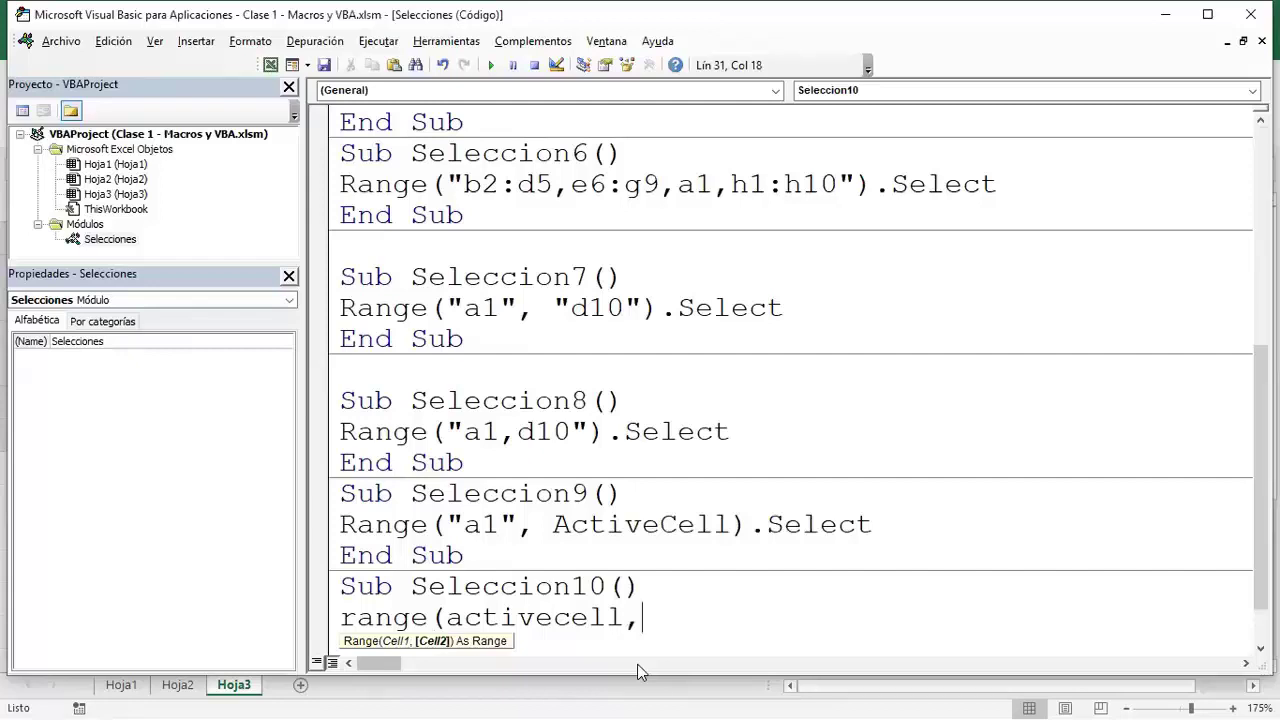
{"action": "type", "text": "e8"}
{"action": "key", "text": "BackSpace"}
{"action": "key", "text": "BackSpace"}
{"action": "type", "text": "\"e8\""}
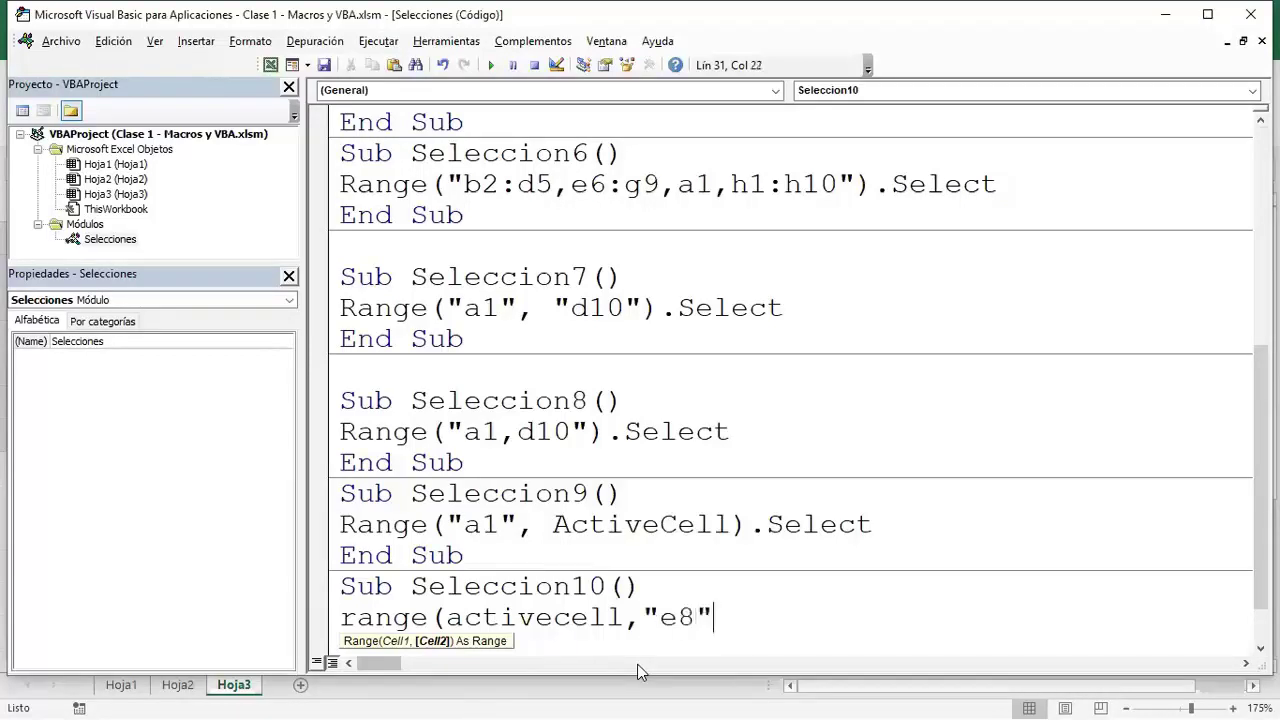
{"action": "type", "text": ").s"}
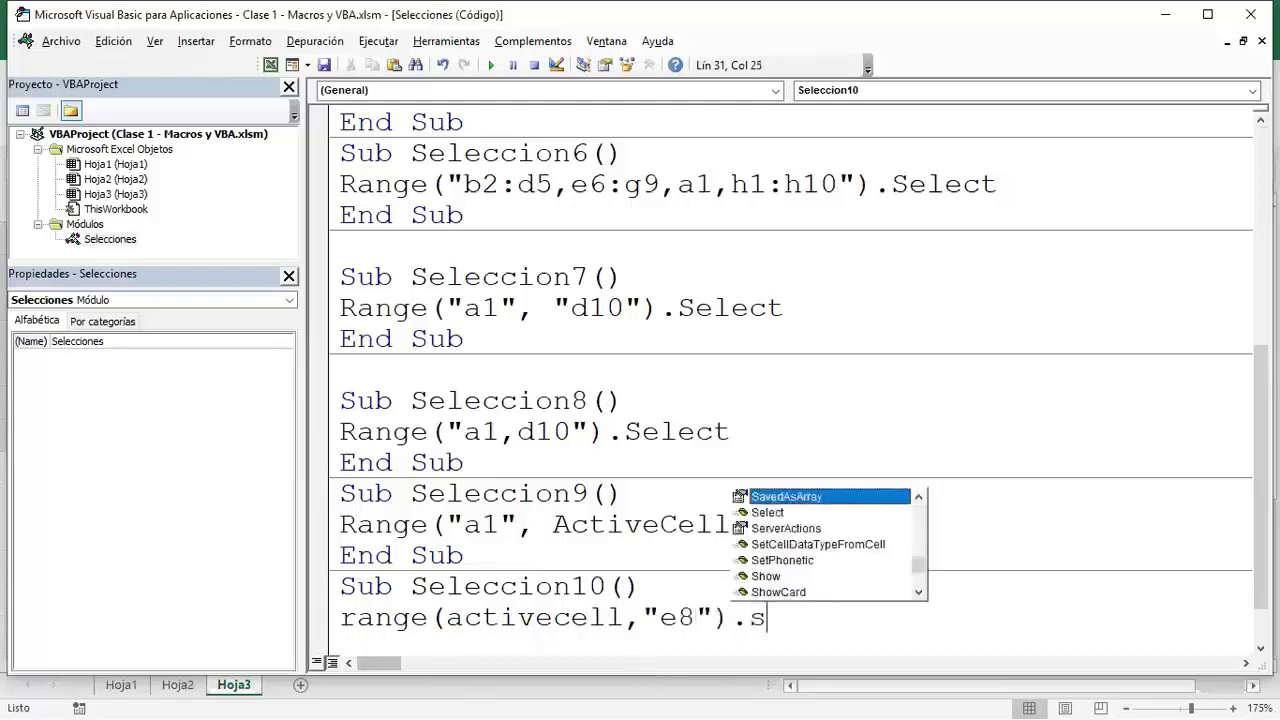
{"action": "type", "text": "e"}
{"action": "key", "text": "Tab"}
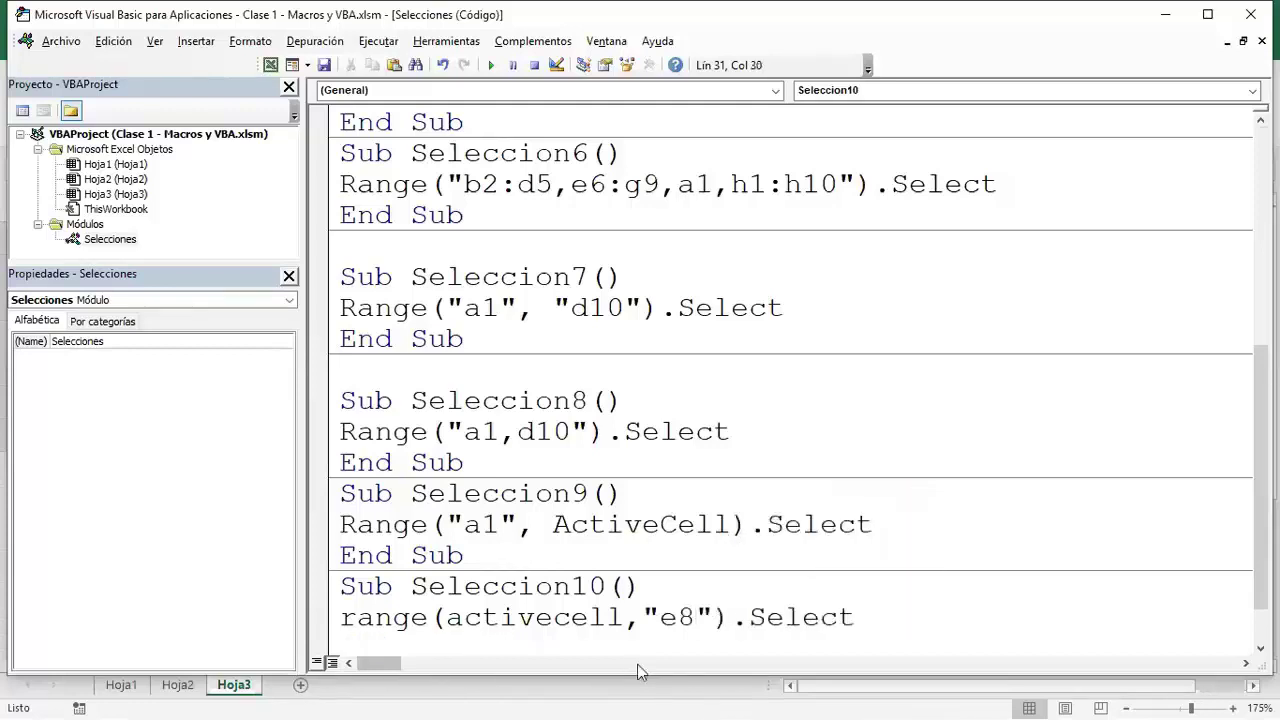
{"action": "left_click", "coordinate": [1007, 514]}
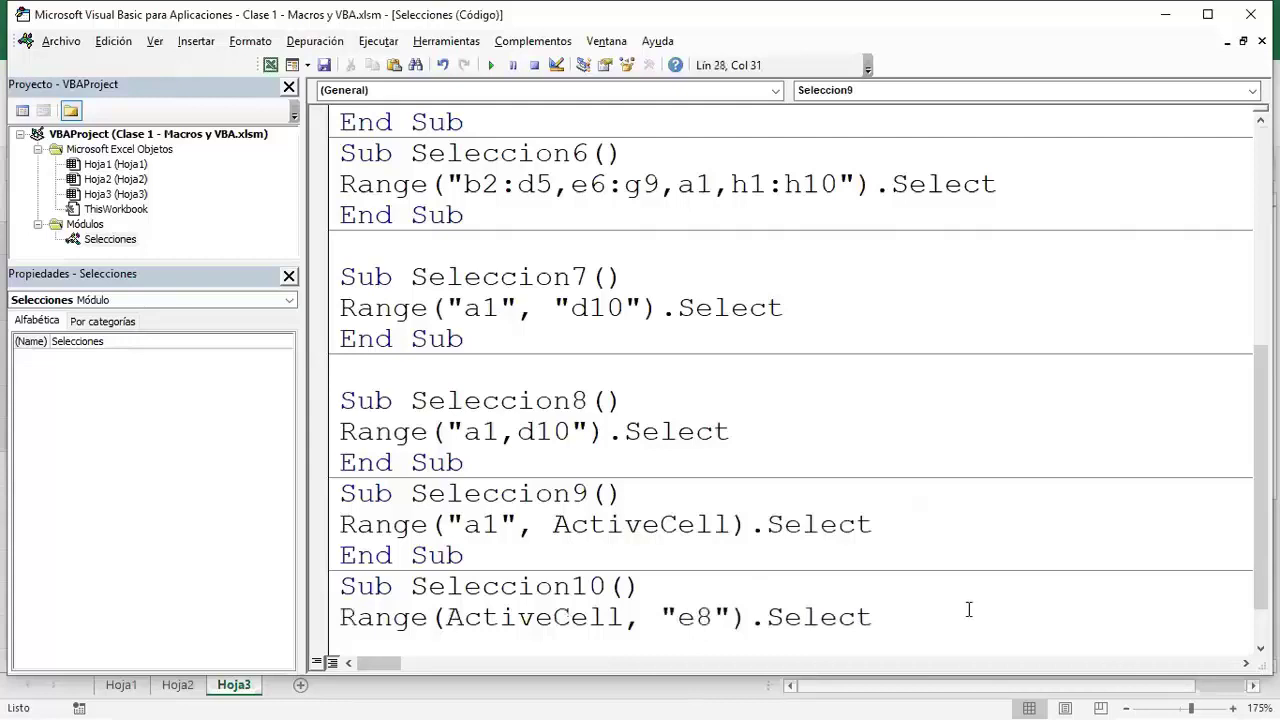
{"action": "scroll", "coordinate": [968, 609], "scroll_direction": "down", "scroll_amount": 1}
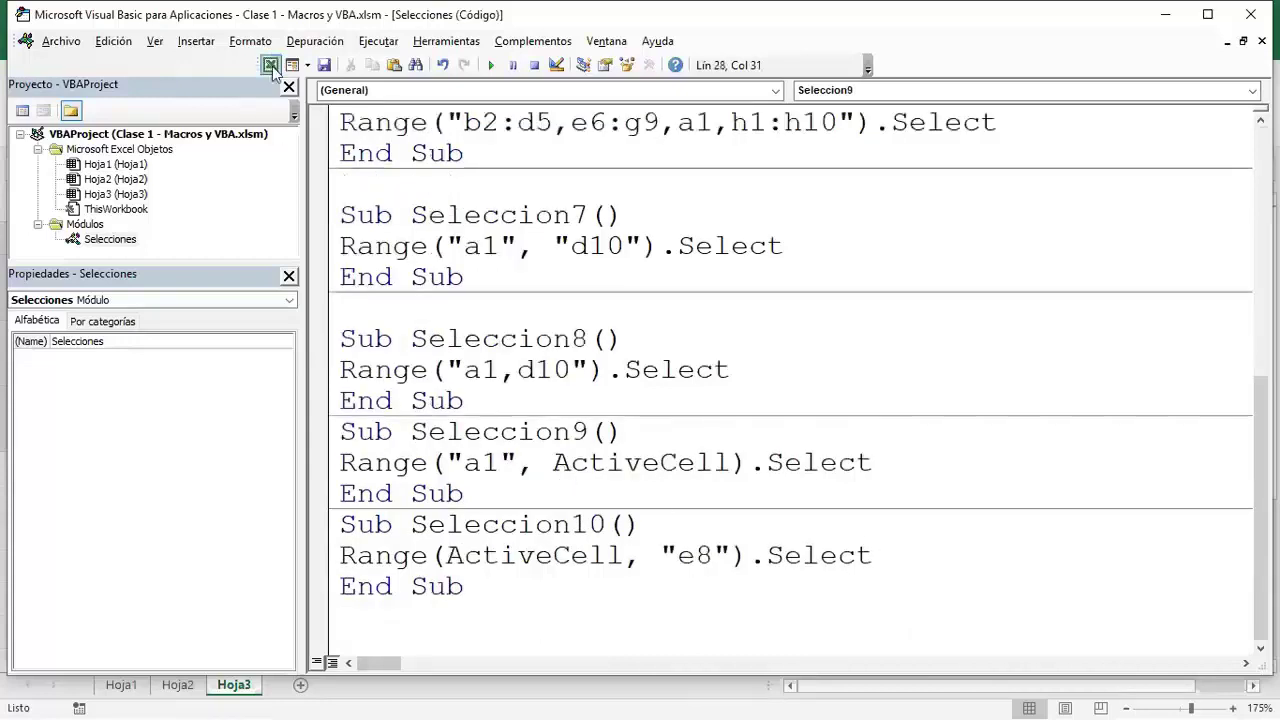
{"action": "left_click", "coordinate": [270, 68]}
- Run Seleccion9 with B2 as the active cell
{"action": "left_click", "coordinate": [531, 280]}
{"action": "left_click", "coordinate": [252, 264]}
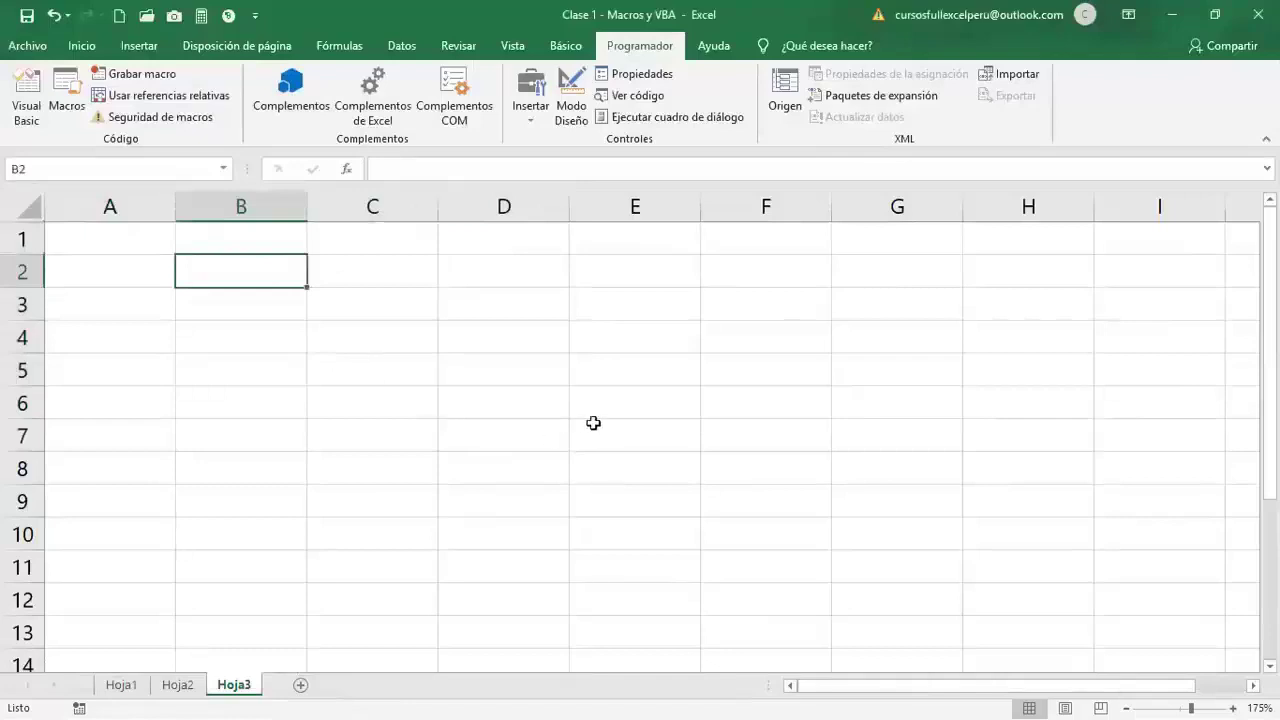
{"action": "left_click", "coordinate": [68, 118]}
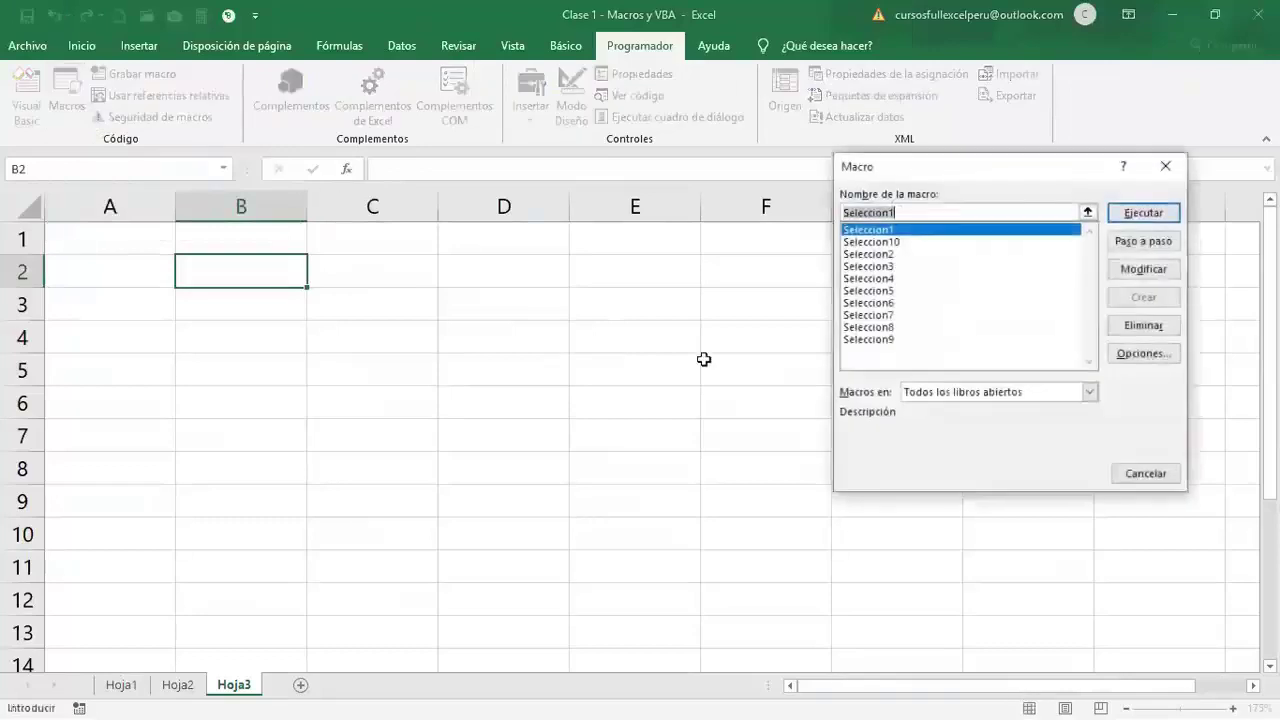
{"action": "left_click", "coordinate": [910, 340]}
{"action": "left_click", "coordinate": [1125, 212]}
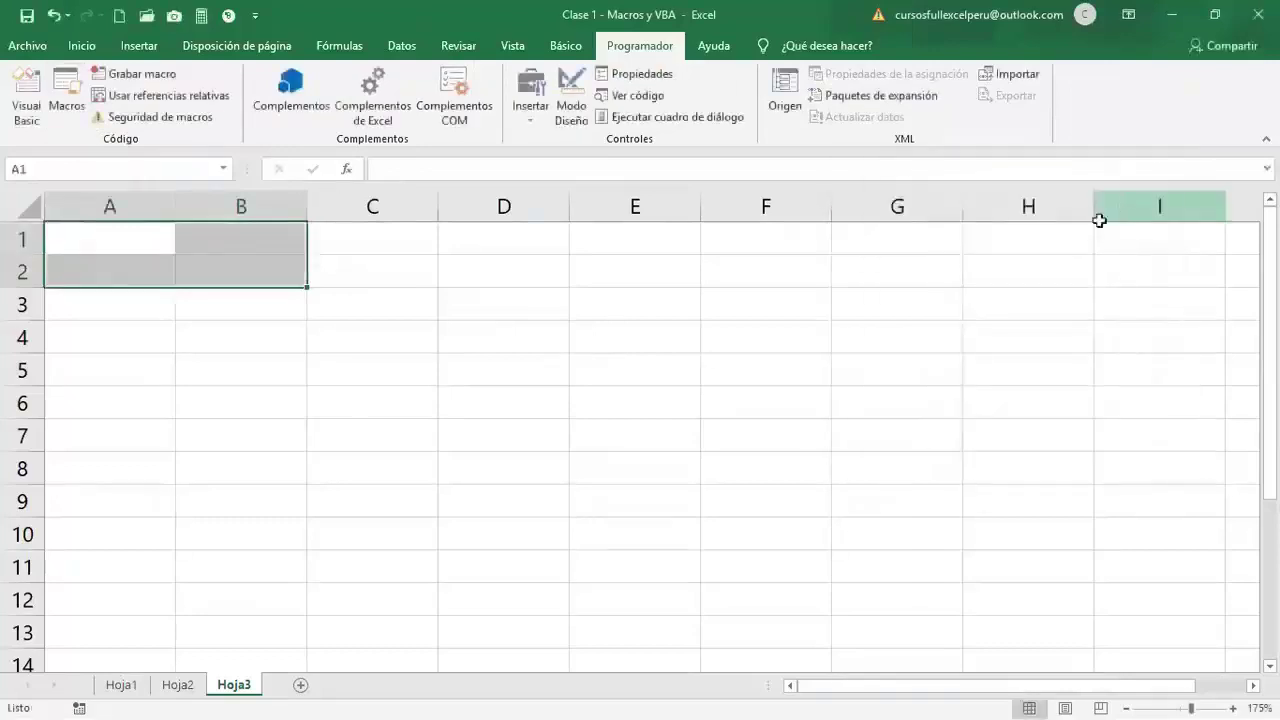
- Run Seleccion10 from B2 to select B2:E8, then select E8
{"action": "left_click", "coordinate": [60, 111]}
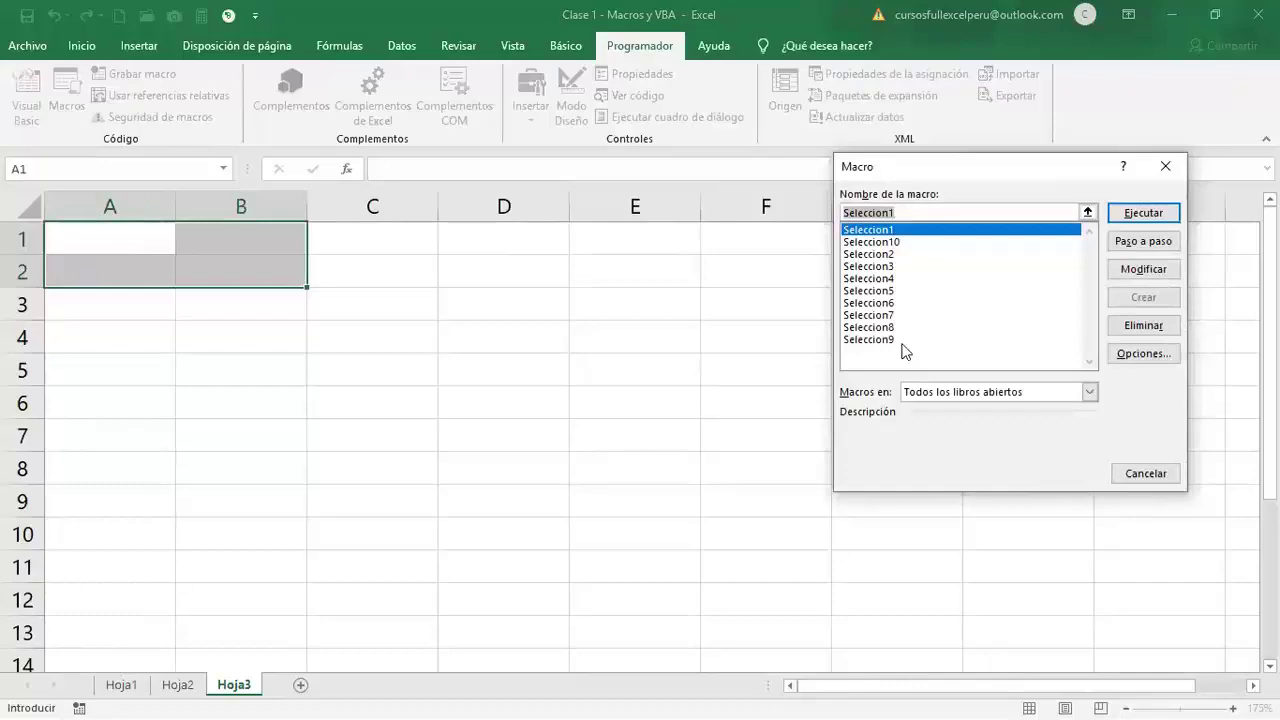
{"action": "left_click", "coordinate": [912, 242]}
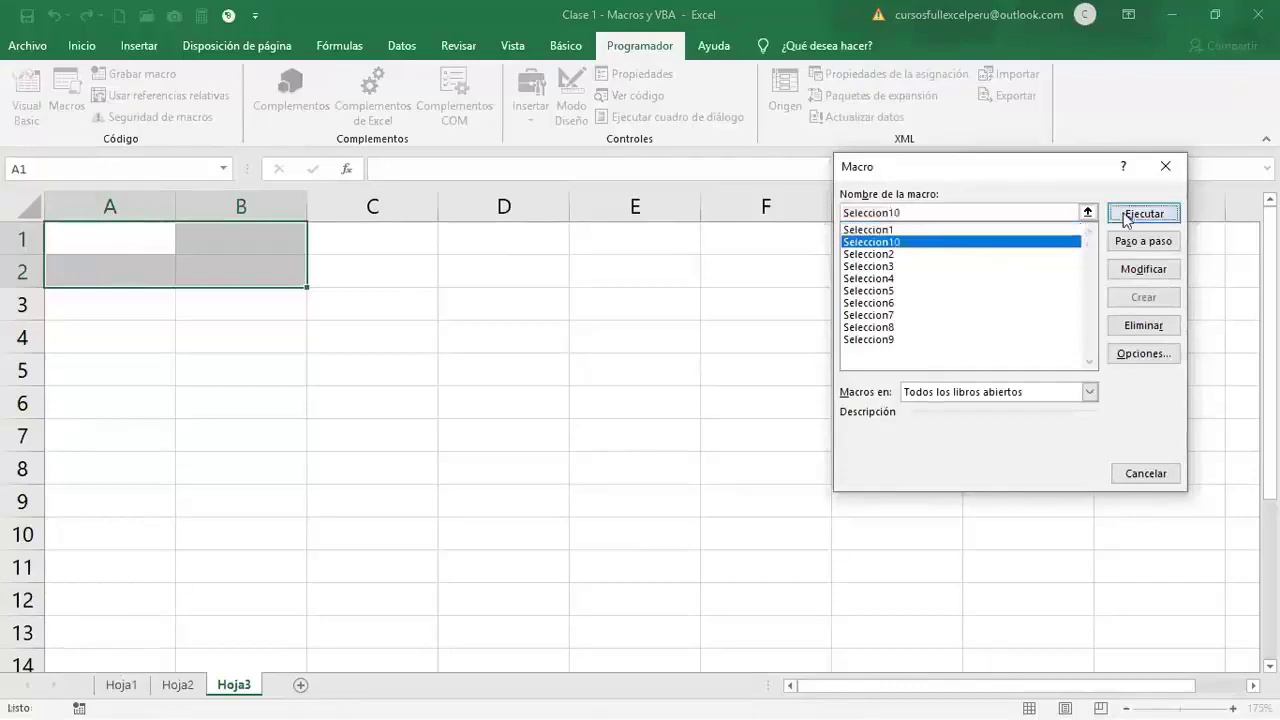
{"action": "left_click", "coordinate": [1125, 218]}
{"action": "left_click", "coordinate": [255, 267]}
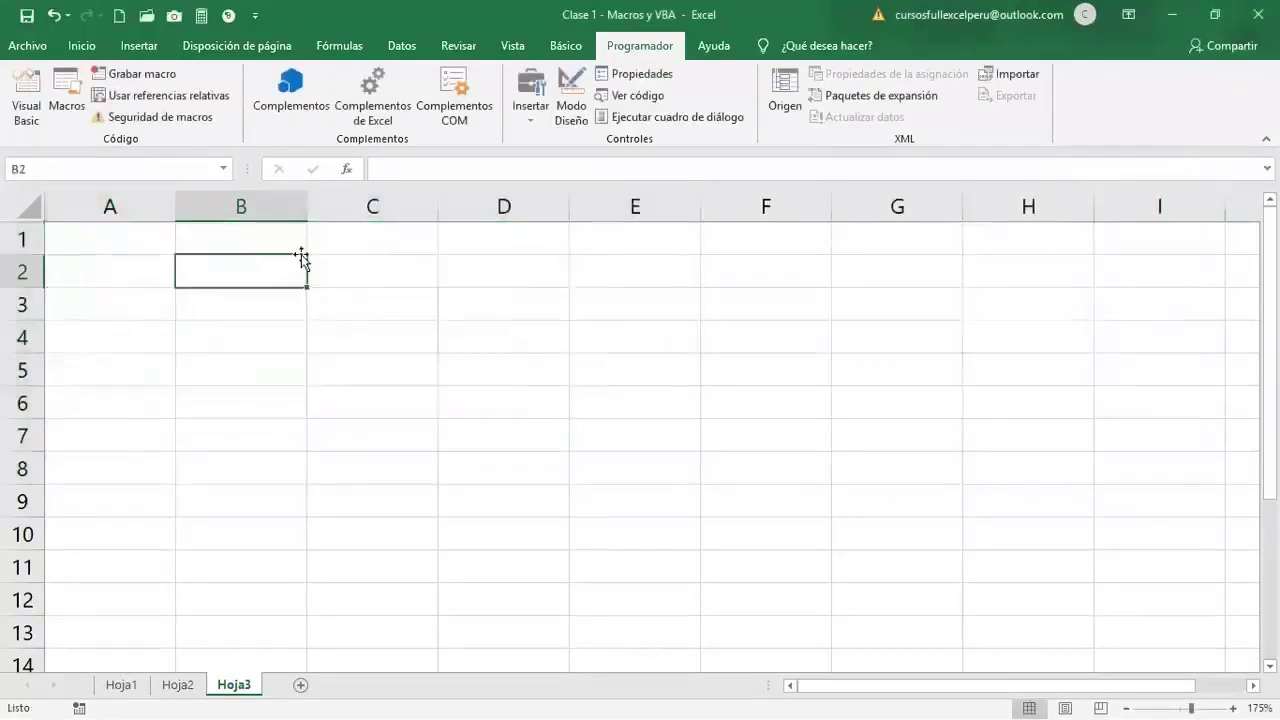
{"action": "left_click", "coordinate": [67, 100]}
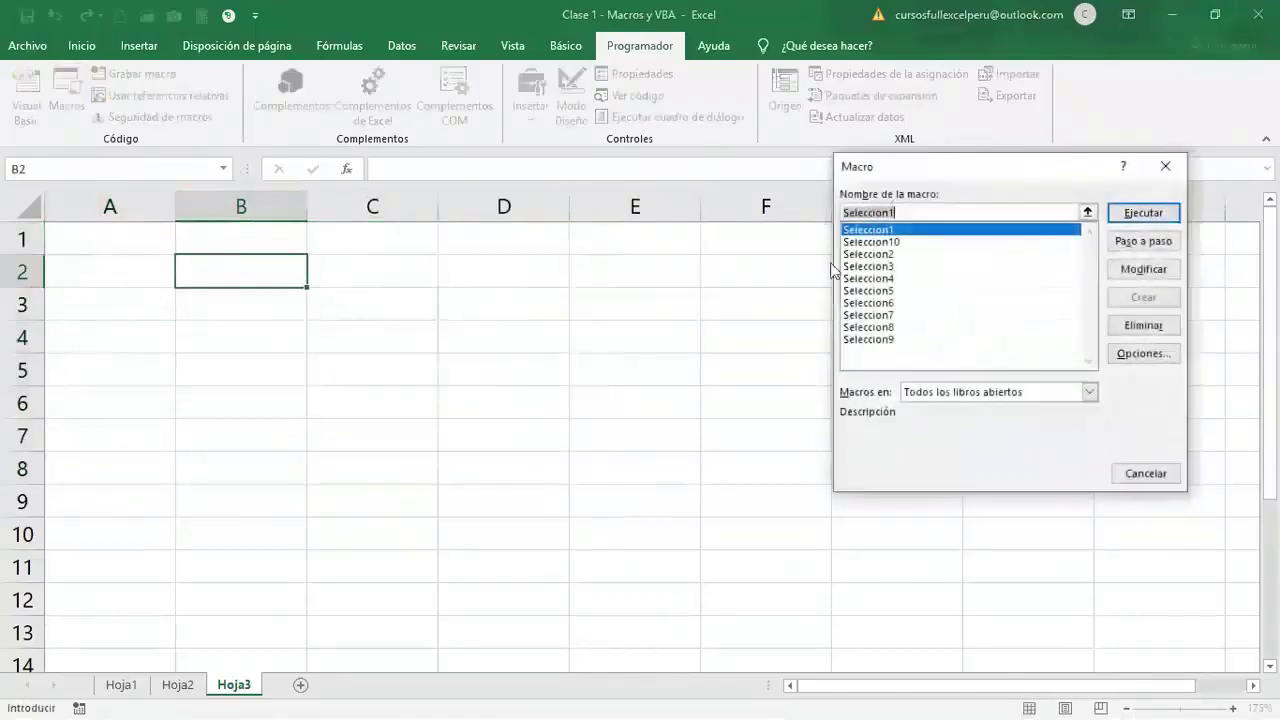
{"action": "left_click", "coordinate": [893, 243]}
{"action": "left_click", "coordinate": [1138, 213]}
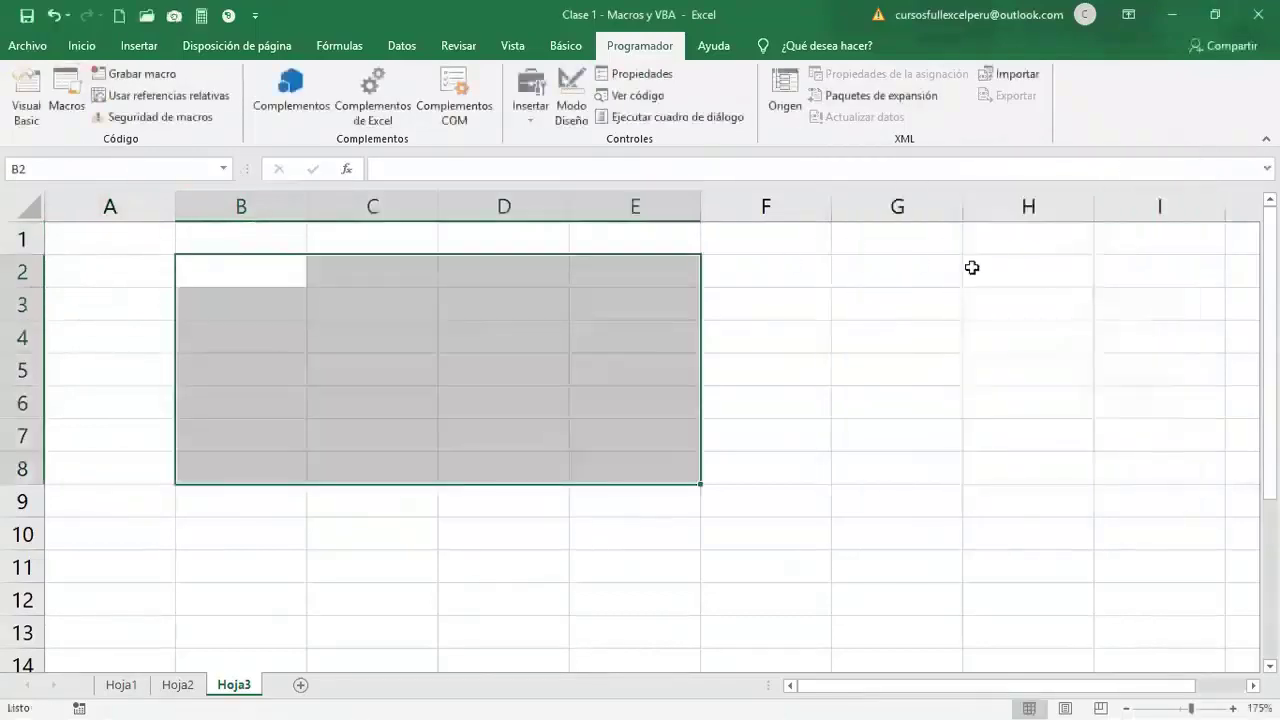
{"action": "left_click", "coordinate": [638, 462]}
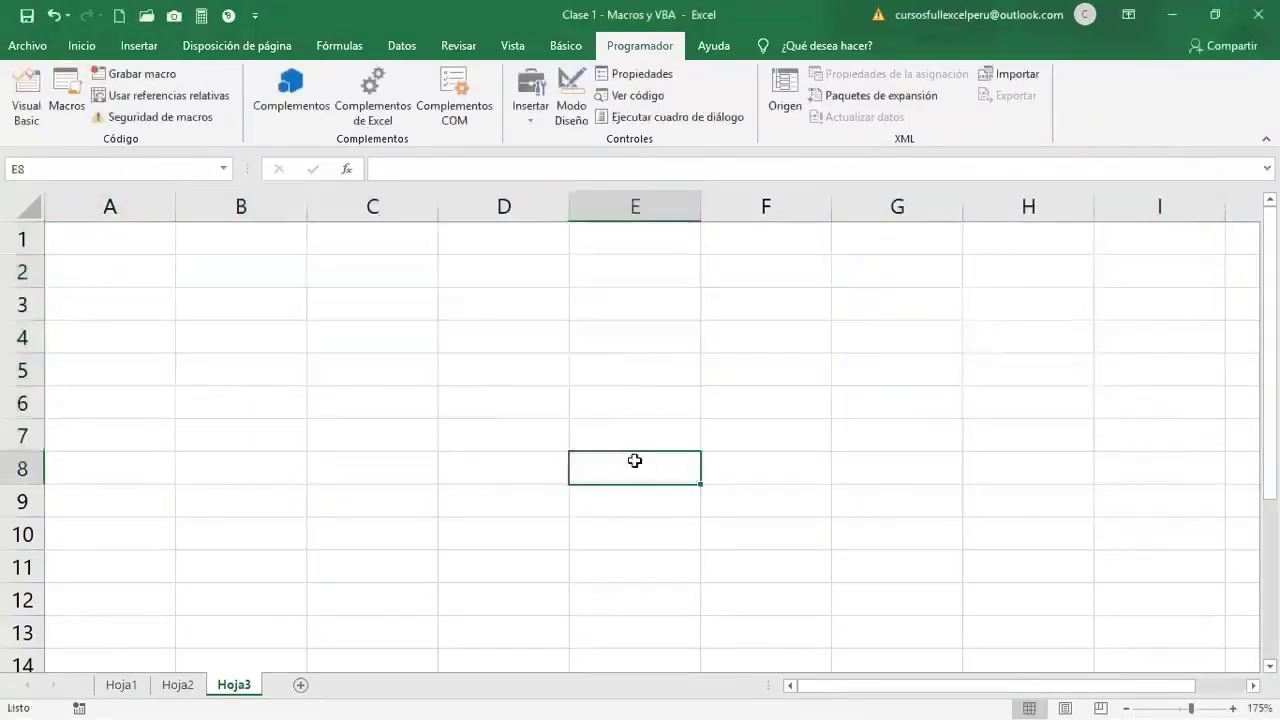
{"action": "left_click", "coordinate": [82, 46]}
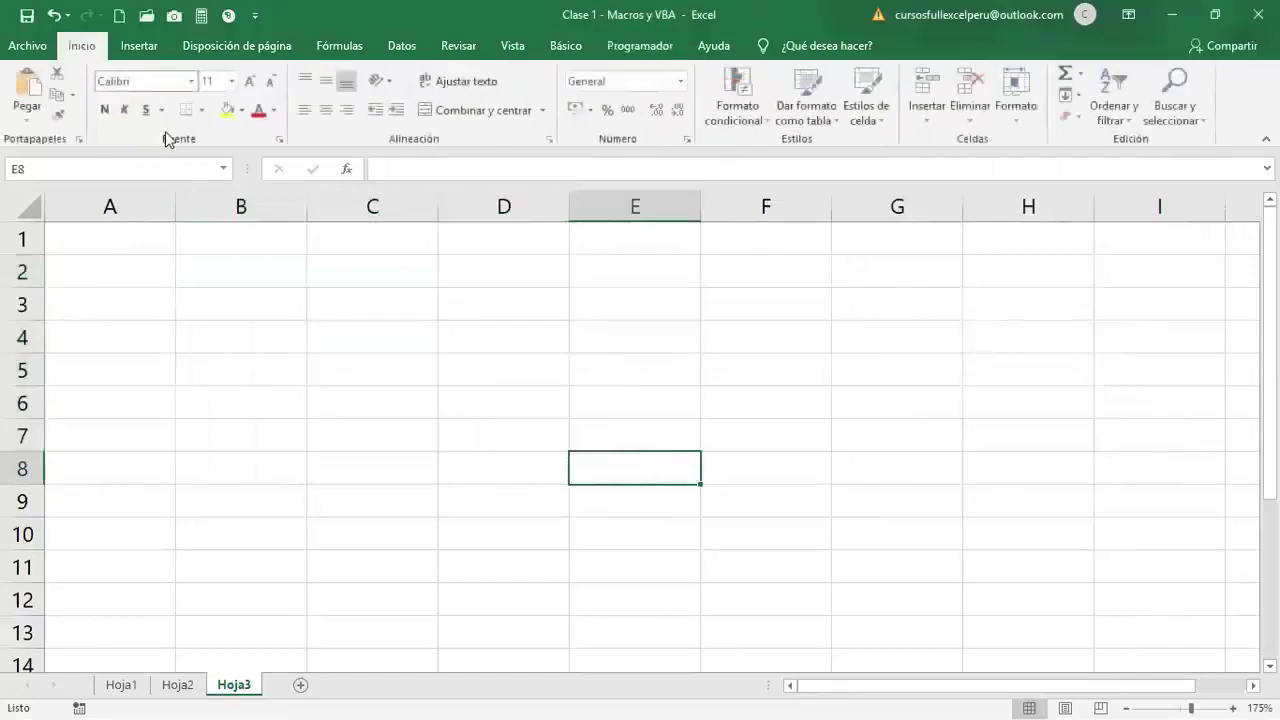
- Fill E8 yellow and run Seleccion10 from A3 to select A3:E8
{"action": "left_click", "coordinate": [228, 110]}
{"action": "left_click", "coordinate": [855, 388]}
{"action": "left_click", "coordinate": [83, 302]}
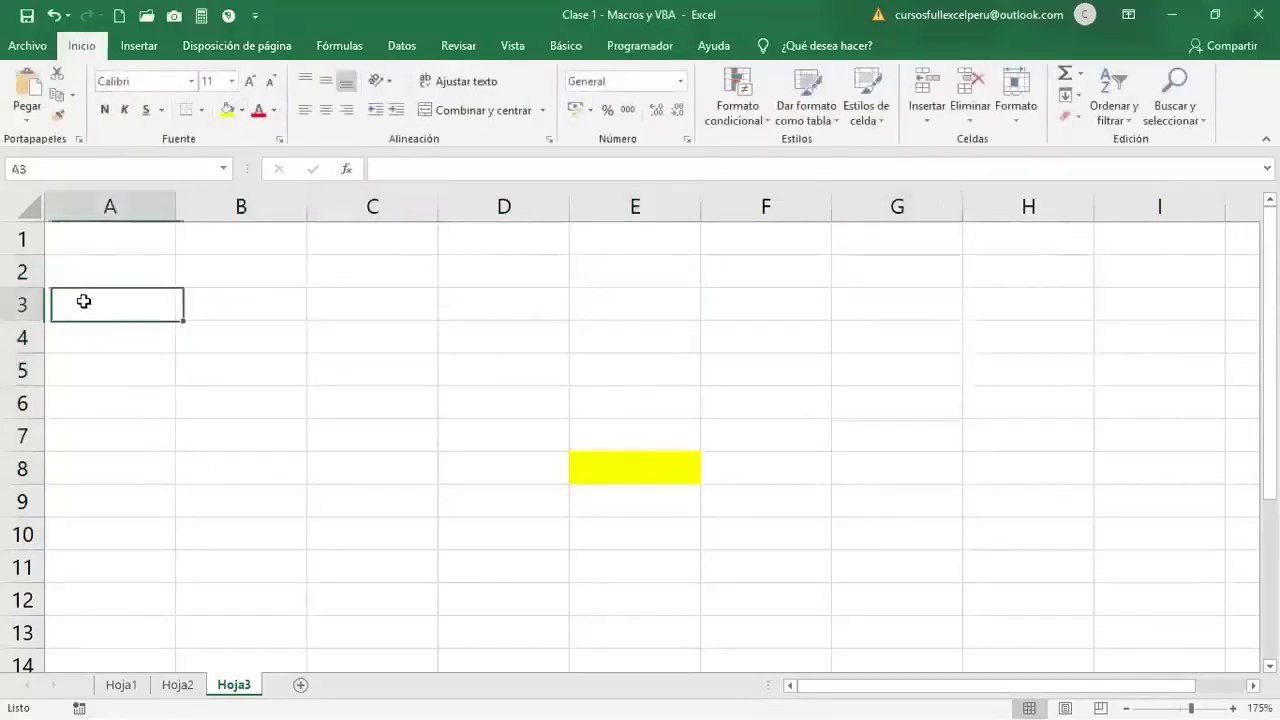
{"action": "left_click", "coordinate": [672, 52]}
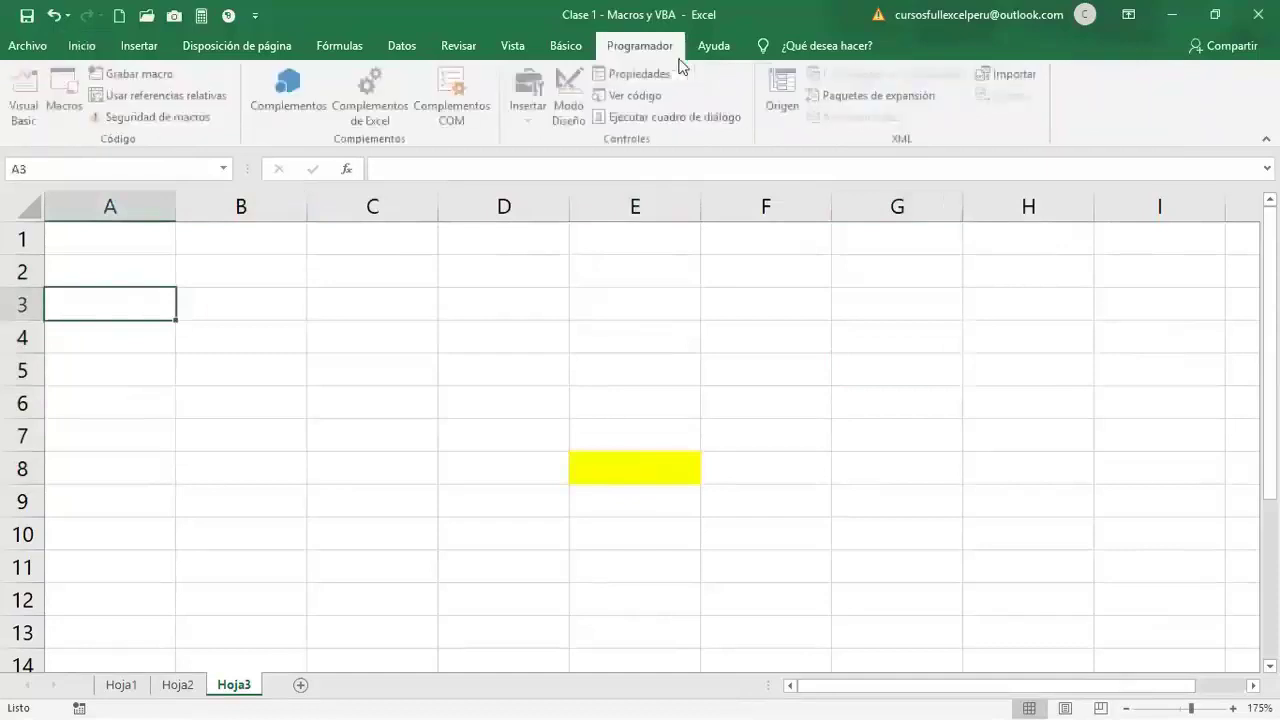
{"action": "left_click", "coordinate": [67, 112]}
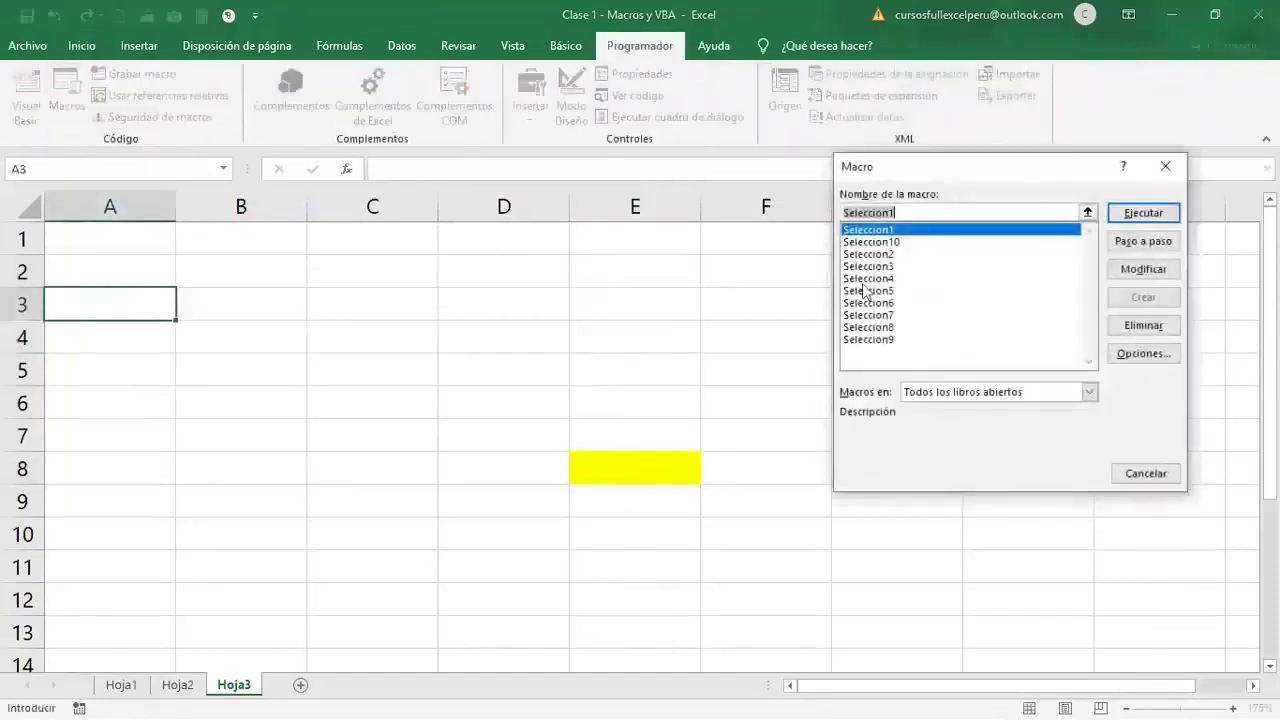
{"action": "left_click", "coordinate": [895, 243]}
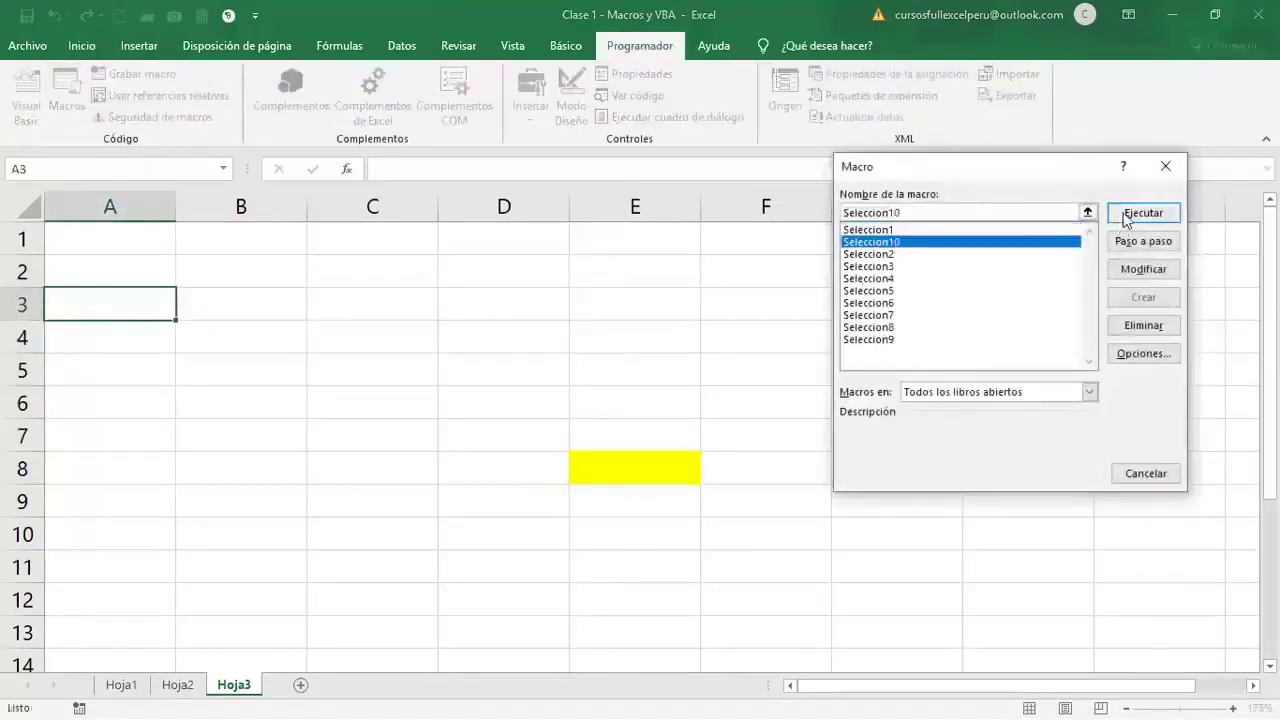
{"action": "left_click", "coordinate": [1135, 218]}
- Run Seleccion10 from B15 to select B8:E15
{"action": "scroll", "coordinate": [610, 408], "scroll_direction": "down", "scroll_amount": 2}
{"action": "left_click", "coordinate": [188, 508]}
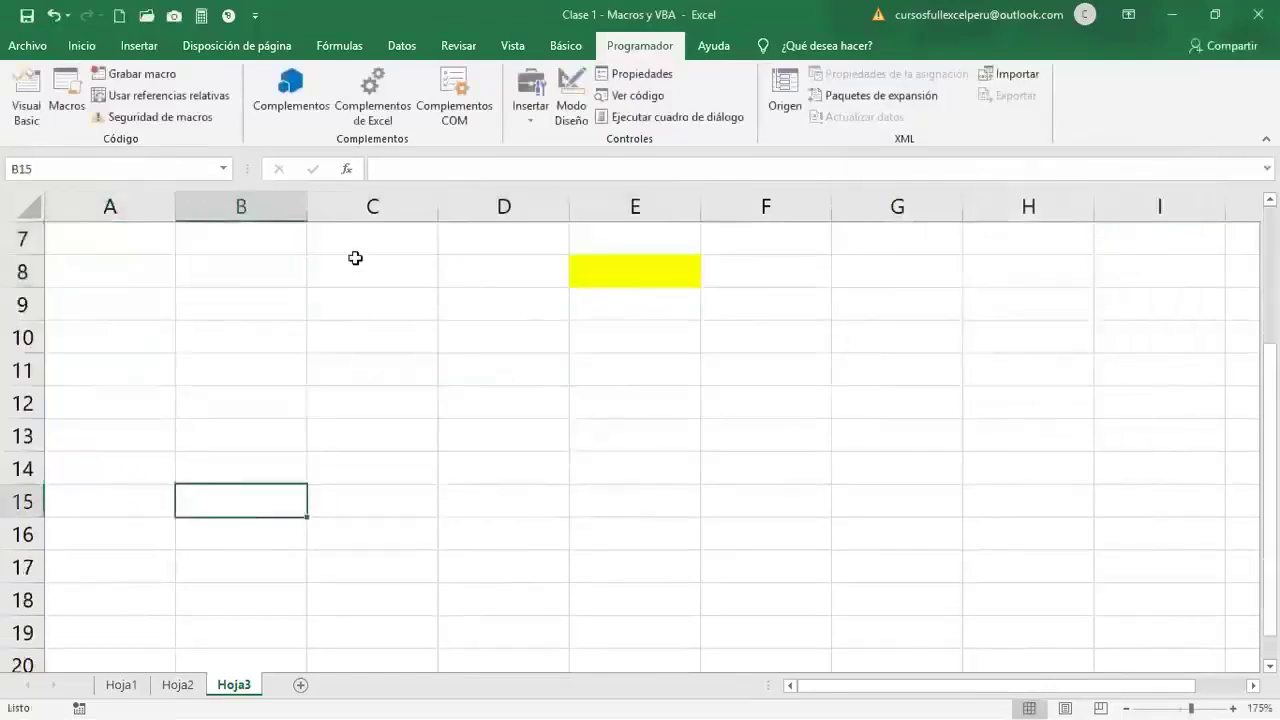
{"action": "left_click", "coordinate": [64, 118]}
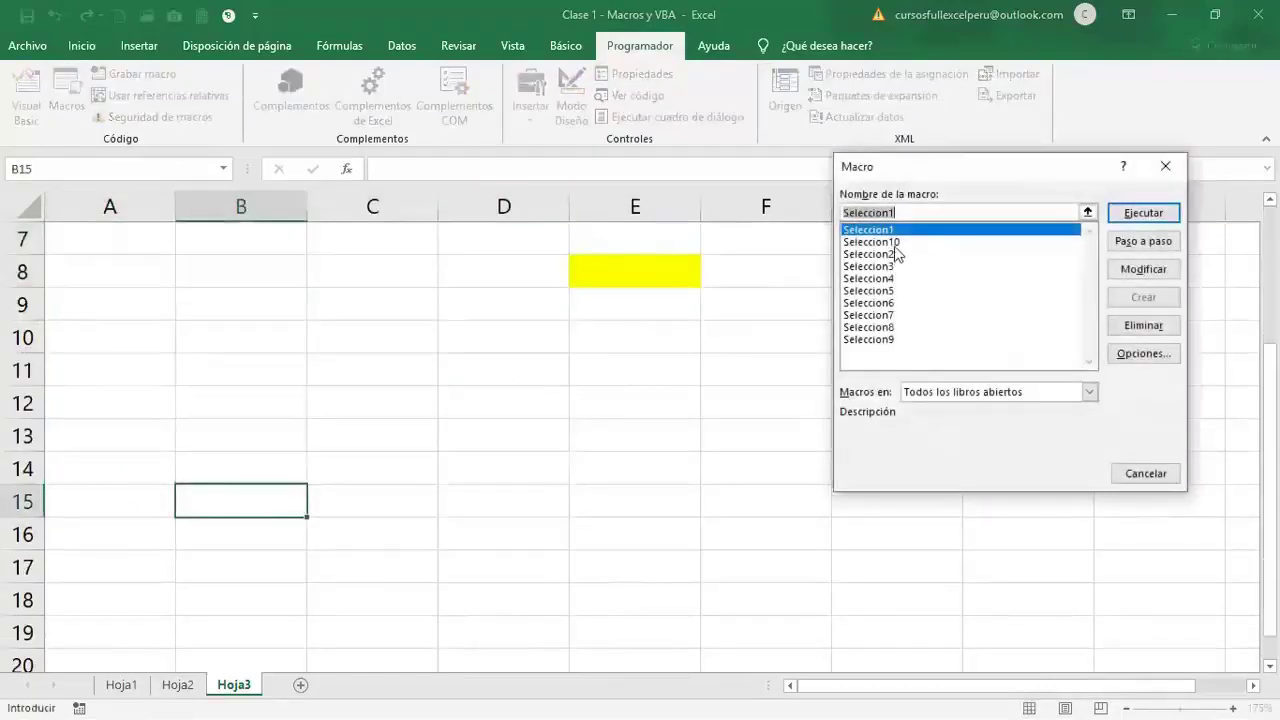
{"action": "left_click", "coordinate": [895, 243]}
{"action": "left_click", "coordinate": [1130, 214]}
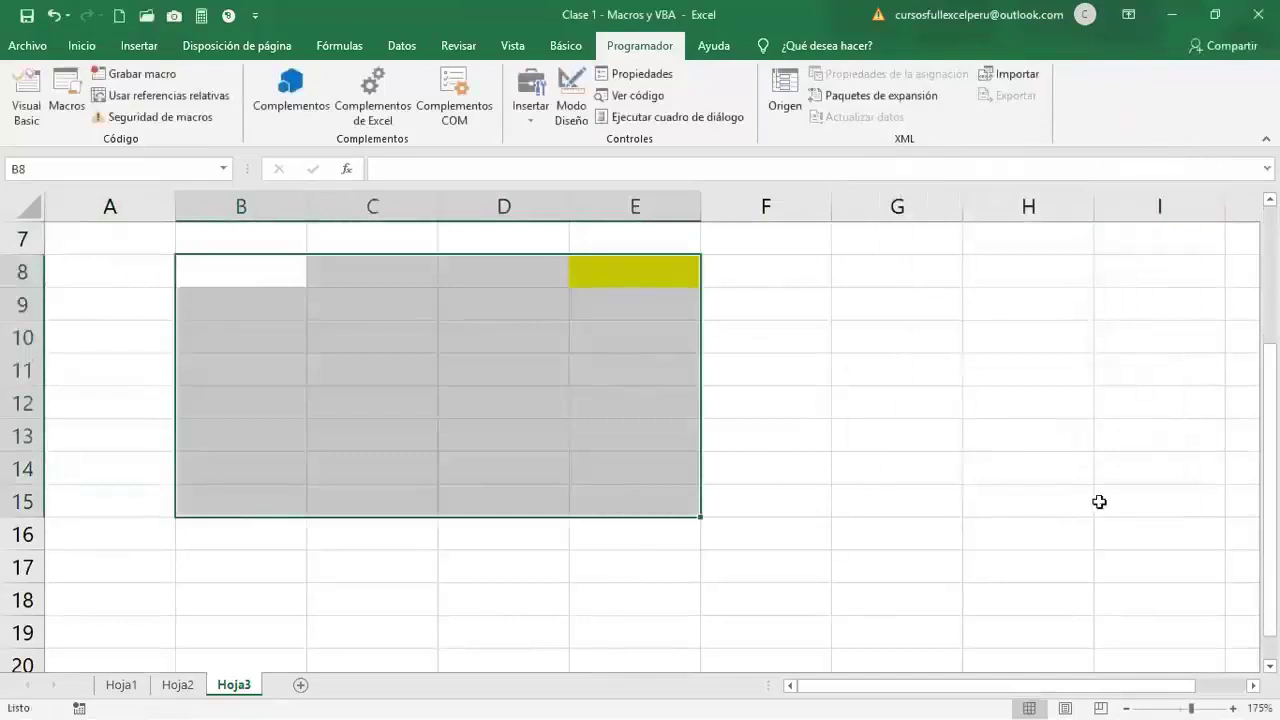
- Run Seleccion10 from I15 to select E8:I15
{"action": "left_click", "coordinate": [1100, 503]}
{"action": "left_click", "coordinate": [70, 104]}
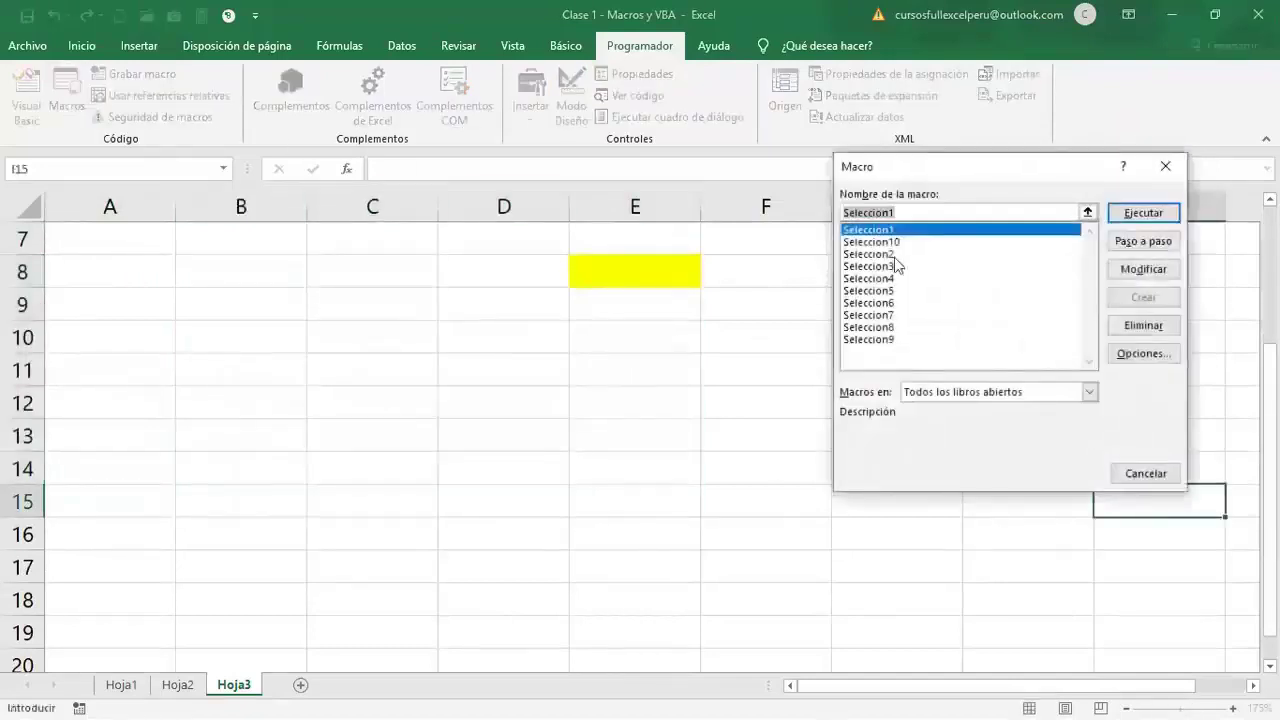
{"action": "left_click", "coordinate": [896, 242]}
{"action": "left_click", "coordinate": [1128, 214]}
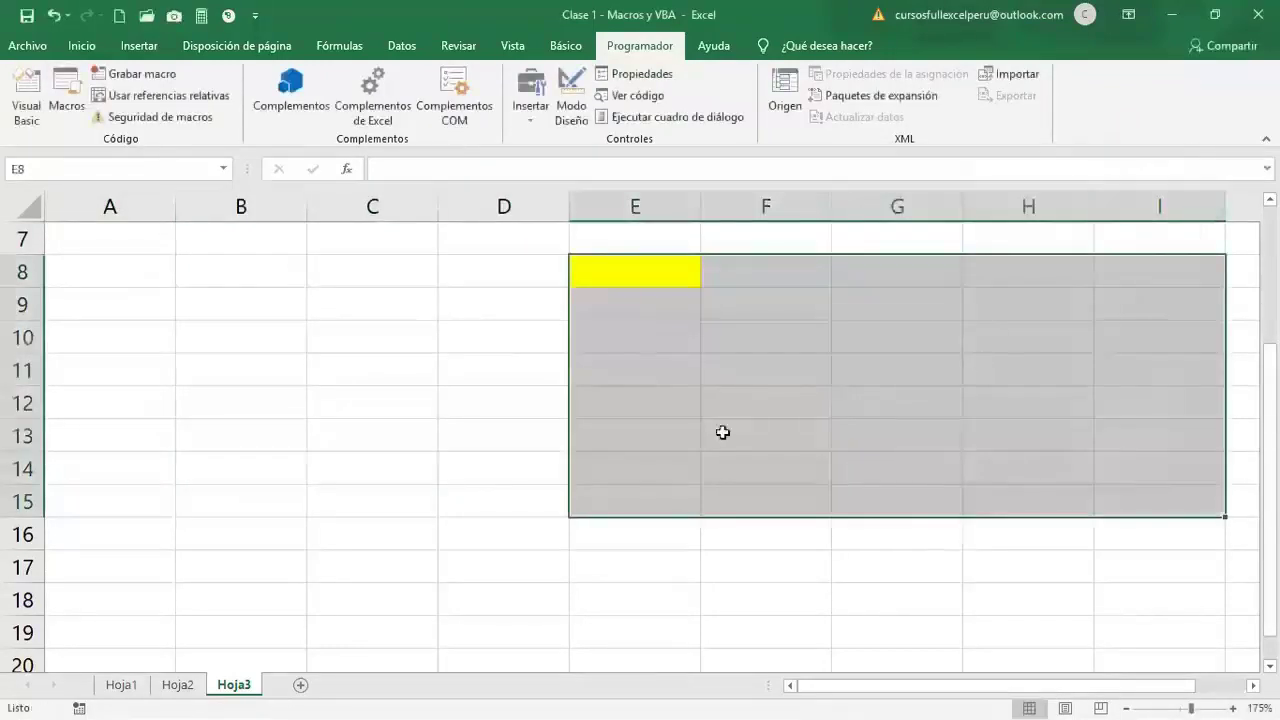
- Run Seleccion10 from E15 to select E8:E15
{"action": "left_click", "coordinate": [776, 497]}
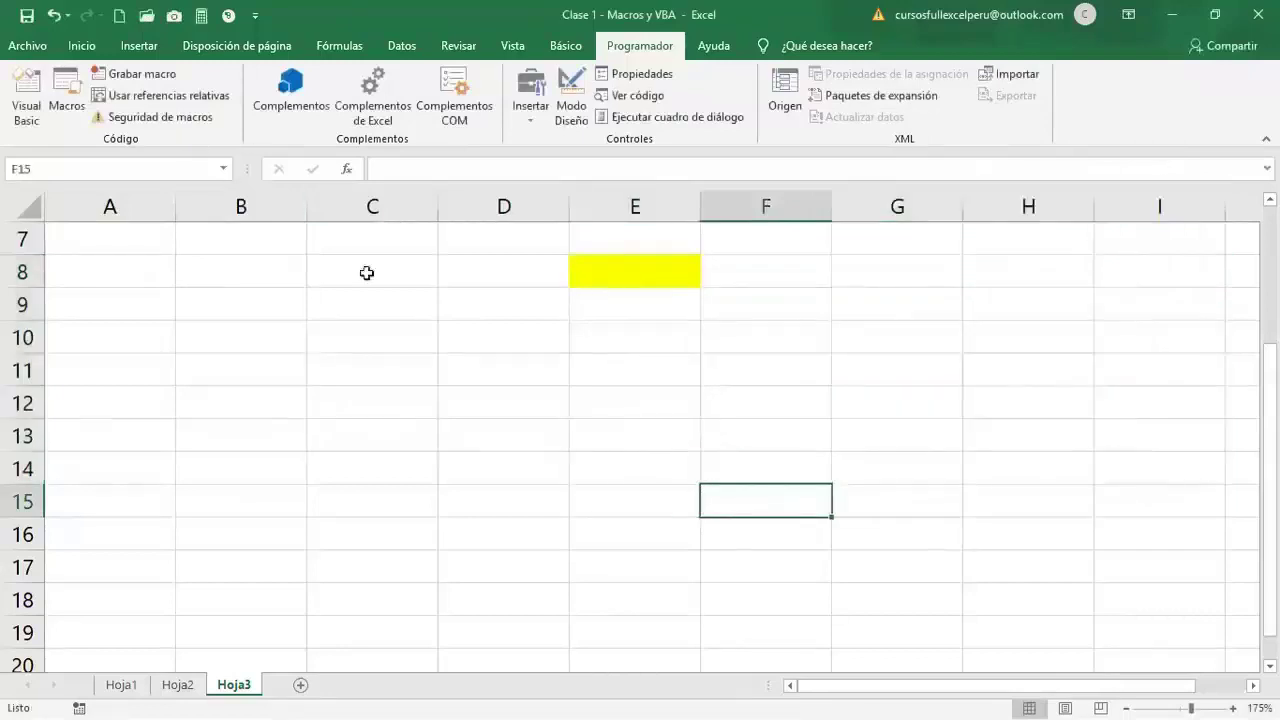
{"action": "left_click", "coordinate": [592, 525]}
{"action": "left_click", "coordinate": [611, 495]}
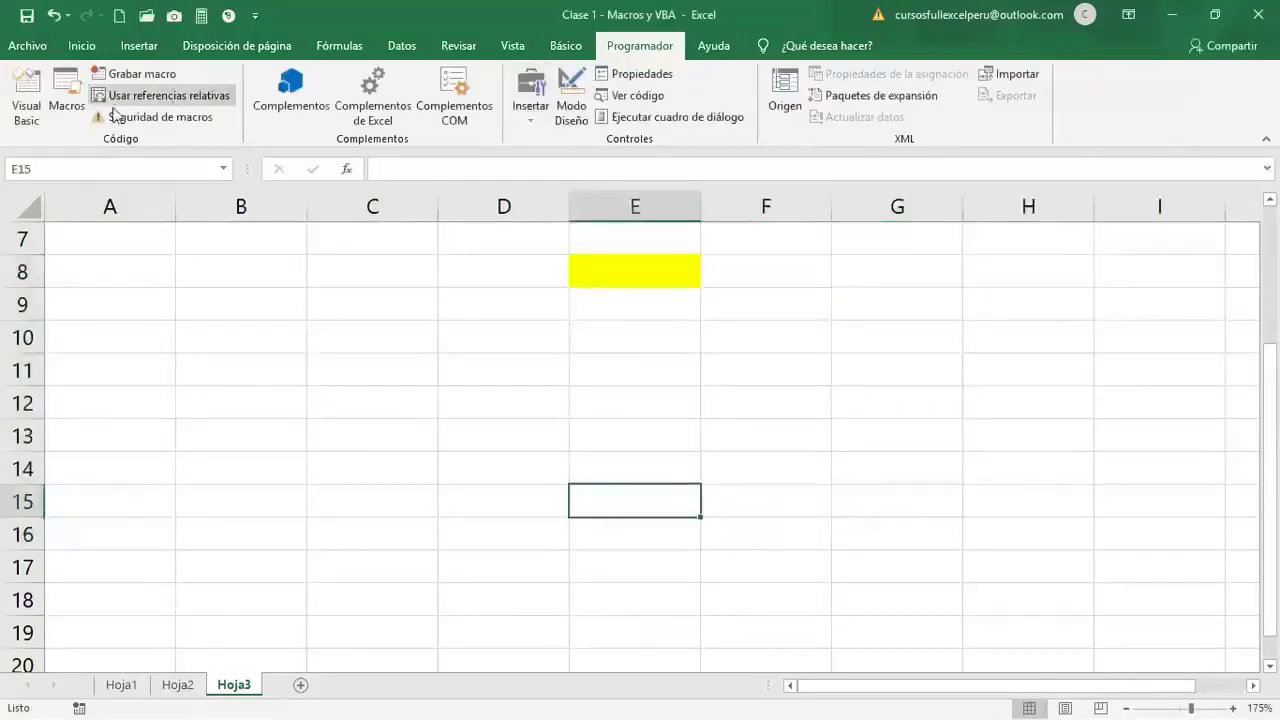
{"action": "left_click", "coordinate": [67, 100]}
{"action": "left_click", "coordinate": [877, 343]}
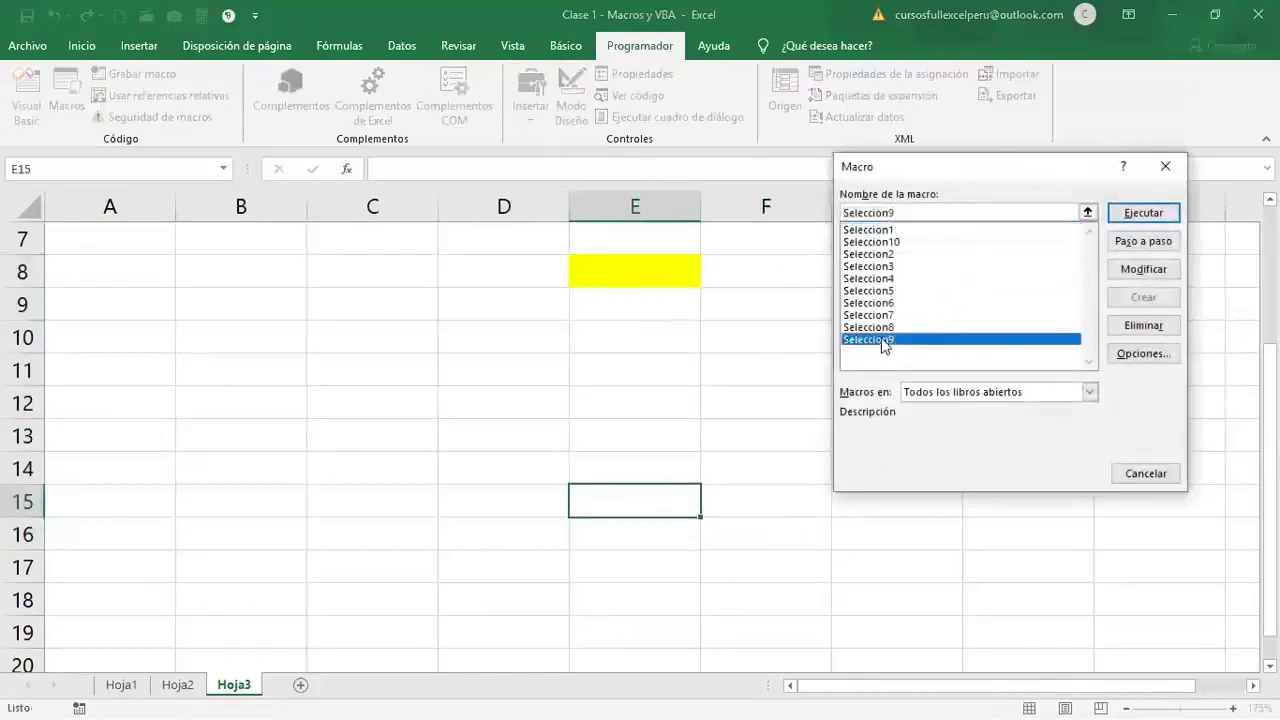
{"action": "left_click", "coordinate": [881, 244]}
{"action": "left_click", "coordinate": [1127, 212]}
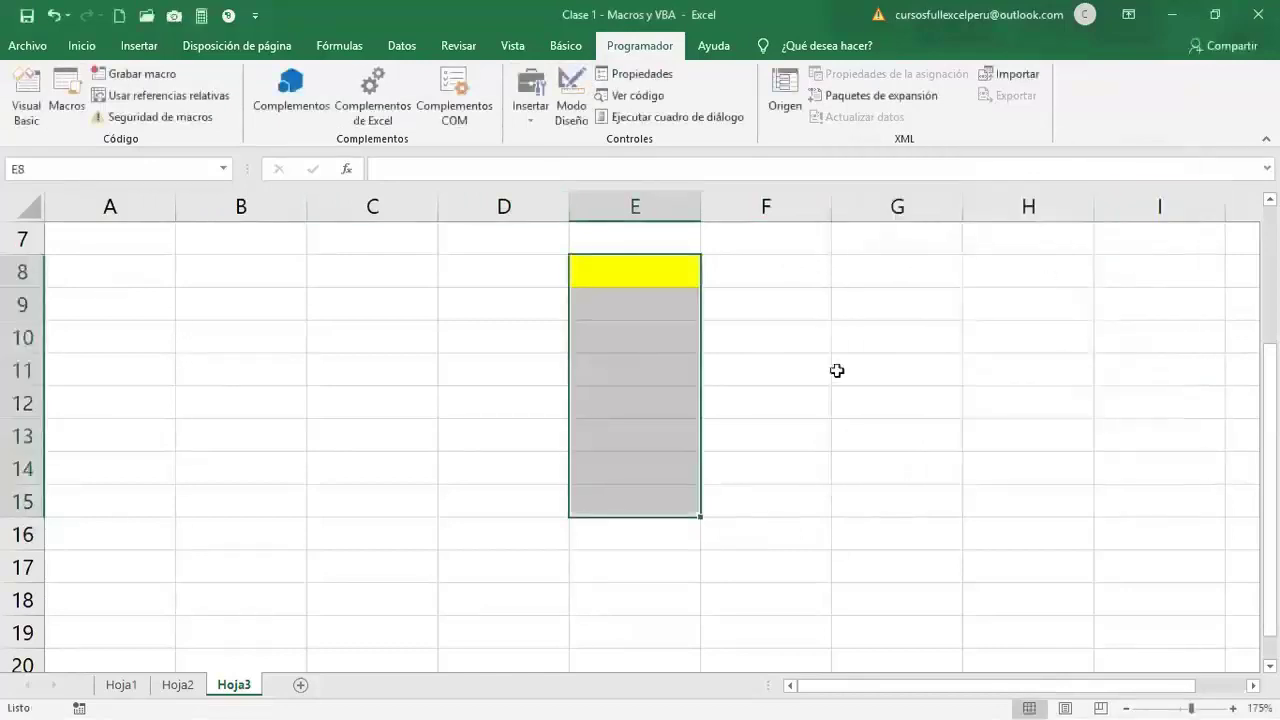
{"action": "left_click", "coordinate": [645, 432]}
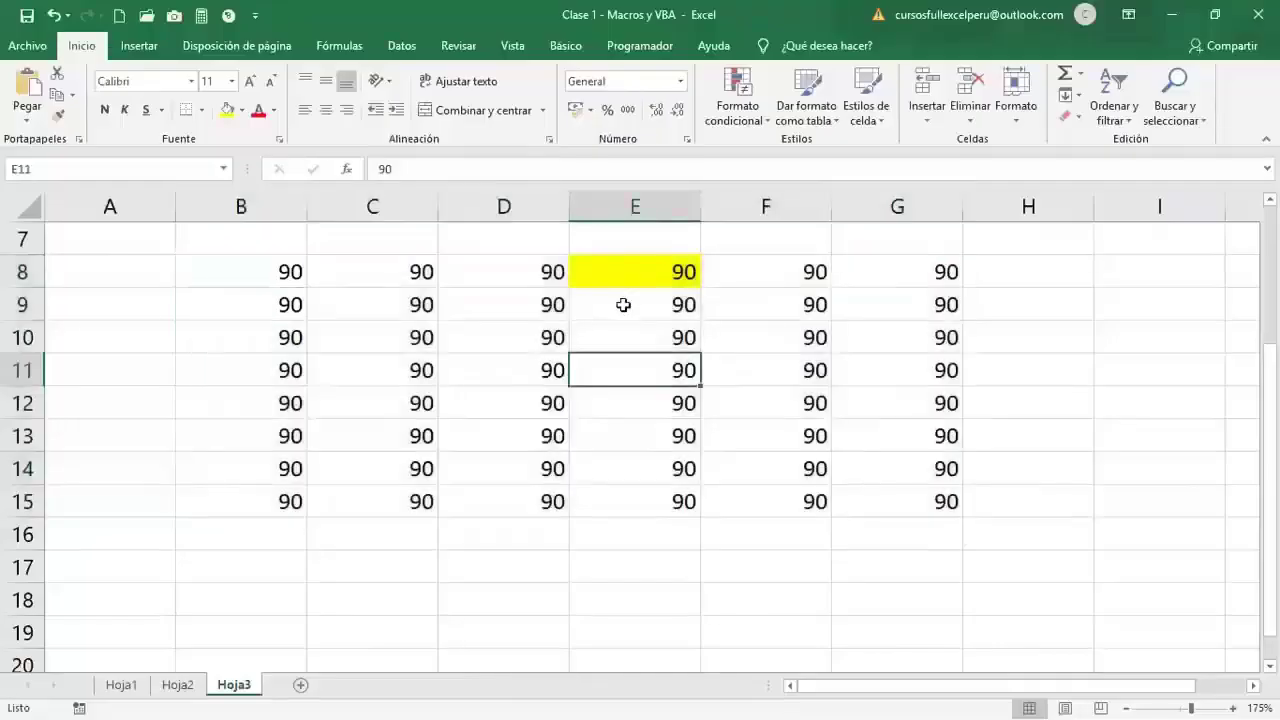
- Select cells across the B8:G15 block of 90s on Hoja3, ending on D10
{"action": "left_click", "coordinate": [623, 305]}
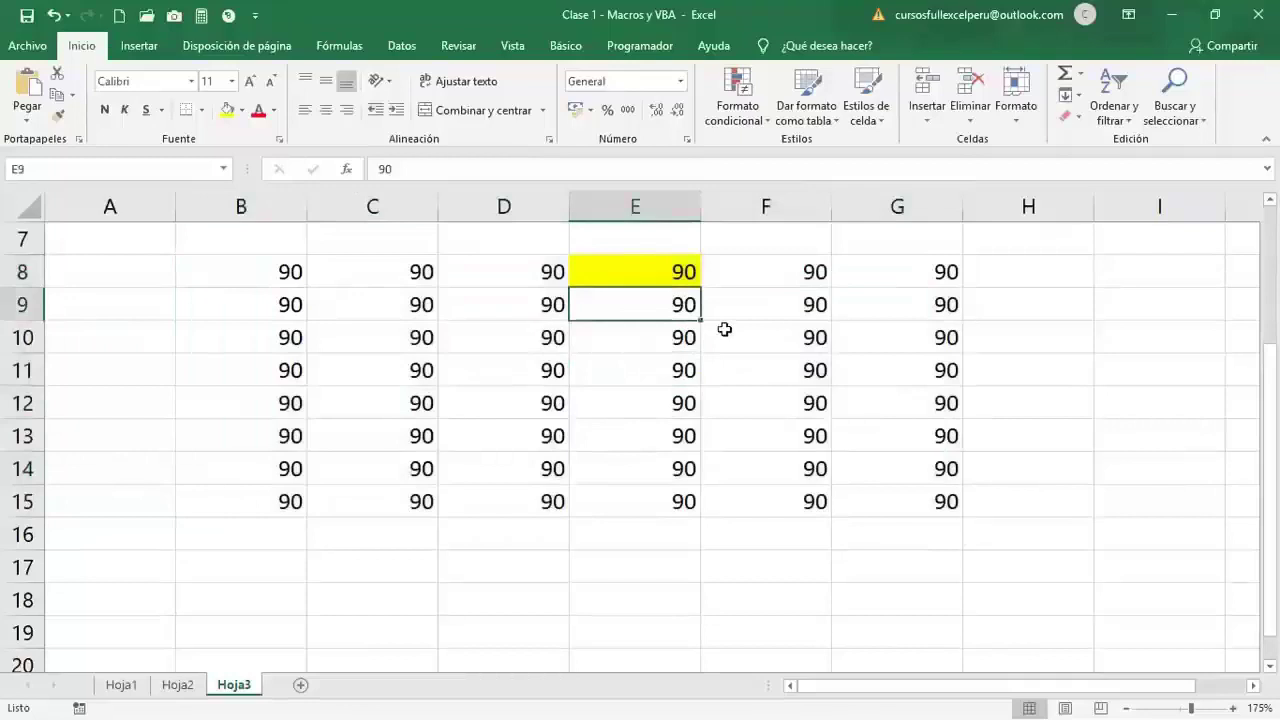
{"action": "left_click_drag", "start_coordinate": [705, 290], "coordinate": [623, 390]}
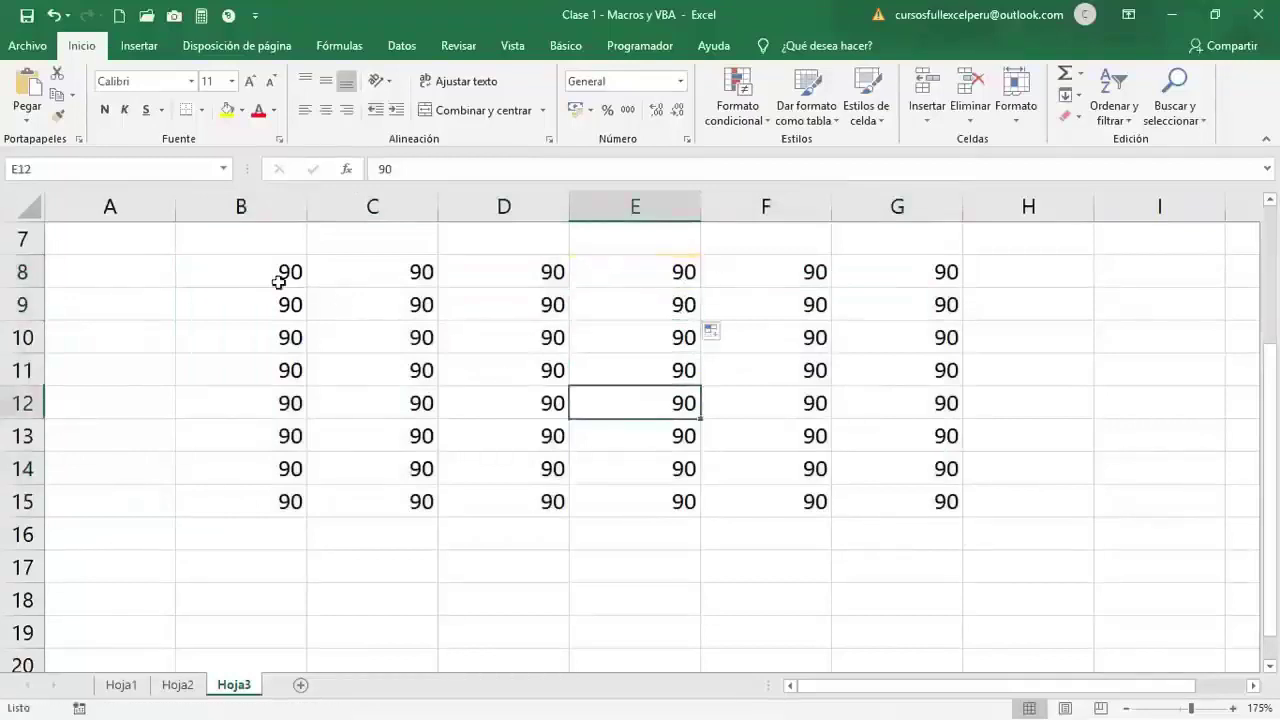
{"action": "left_click_drag", "start_coordinate": [277, 280], "coordinate": [880, 474]}
{"action": "left_click", "coordinate": [737, 470]}
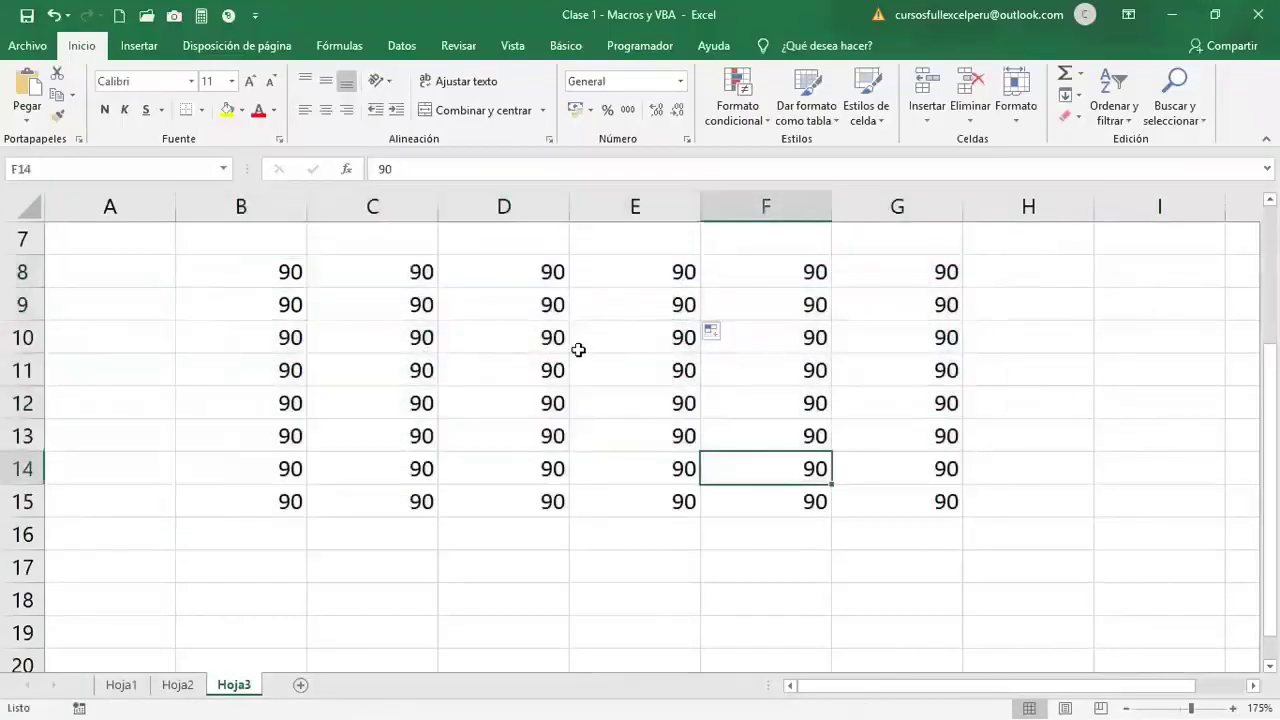
{"action": "left_click", "coordinate": [520, 337]}
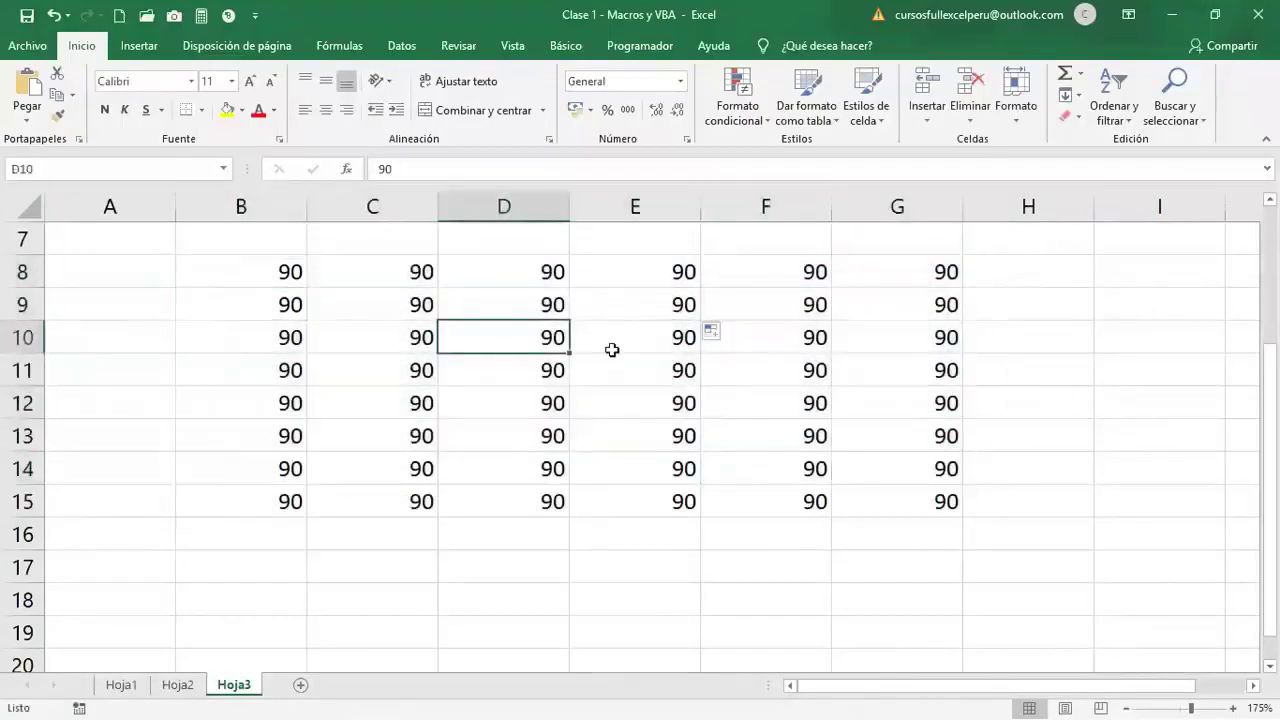
{"action": "left_click", "coordinate": [650, 47]}
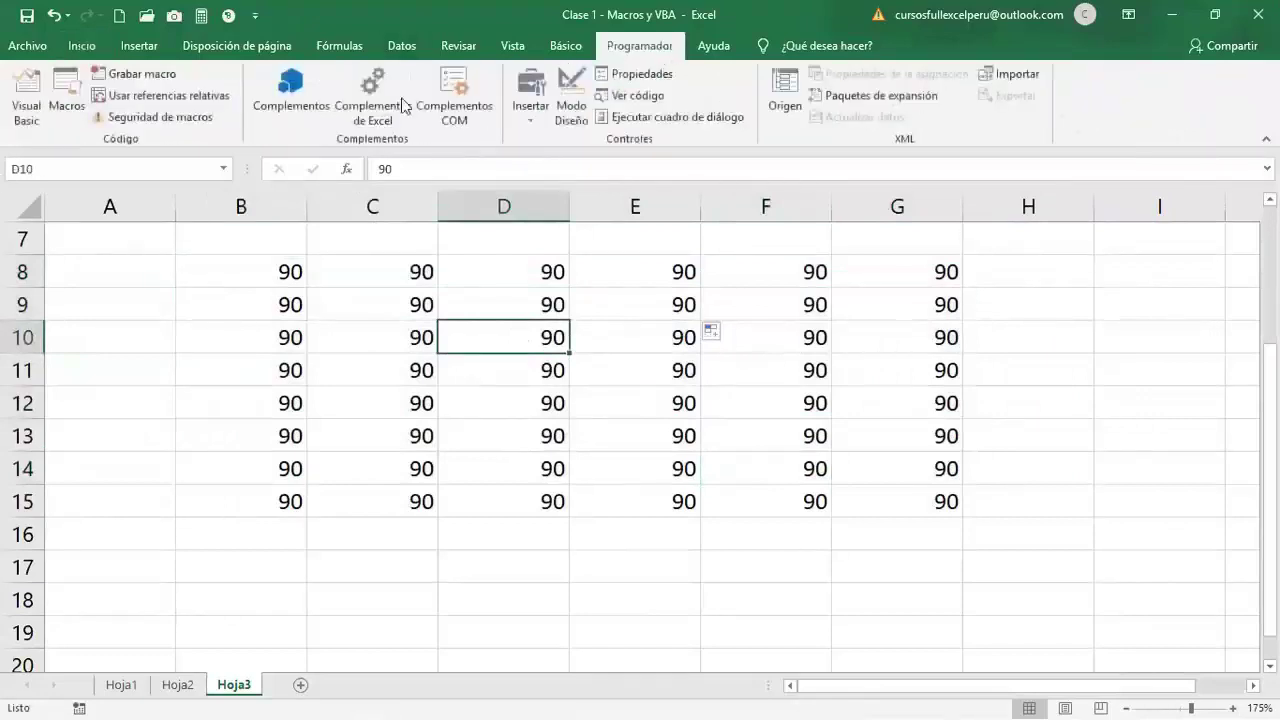
- Write Sub Seleccion11 with Selection.CurrentRegion.Select, then return to the workbook
{"action": "left_click", "coordinate": [17, 122]}
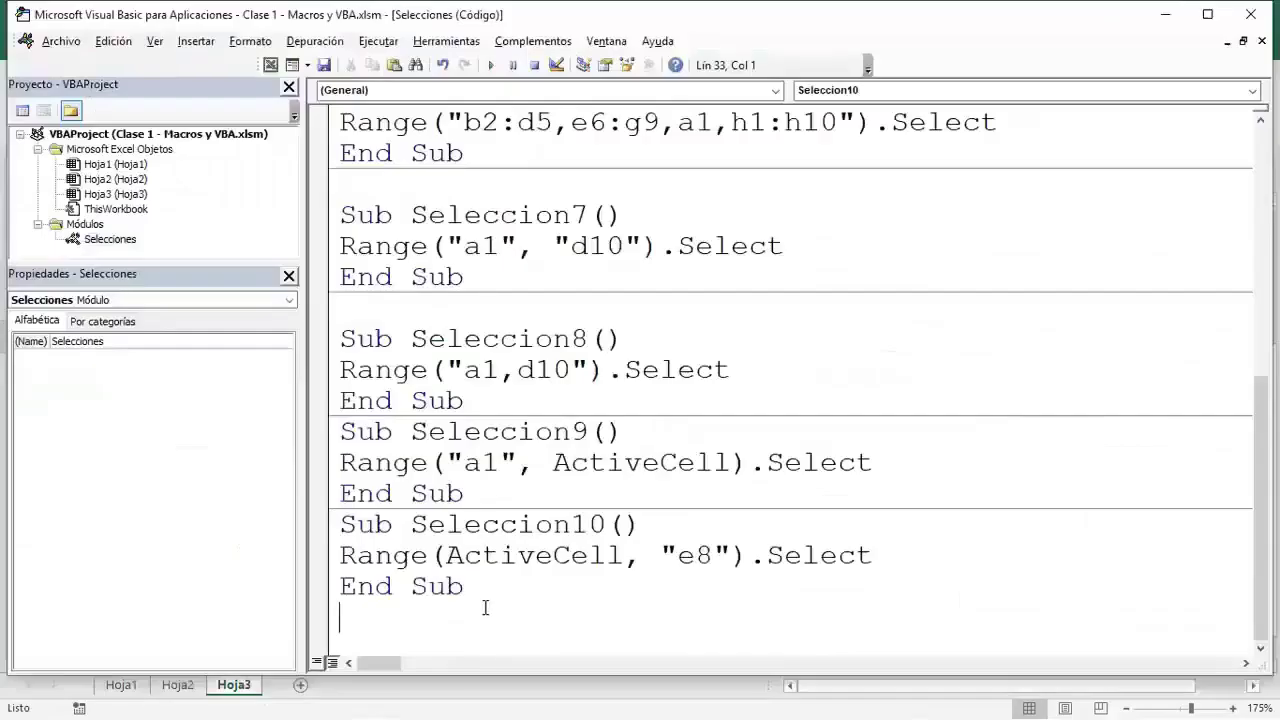
{"action": "type", "text": "sub"}
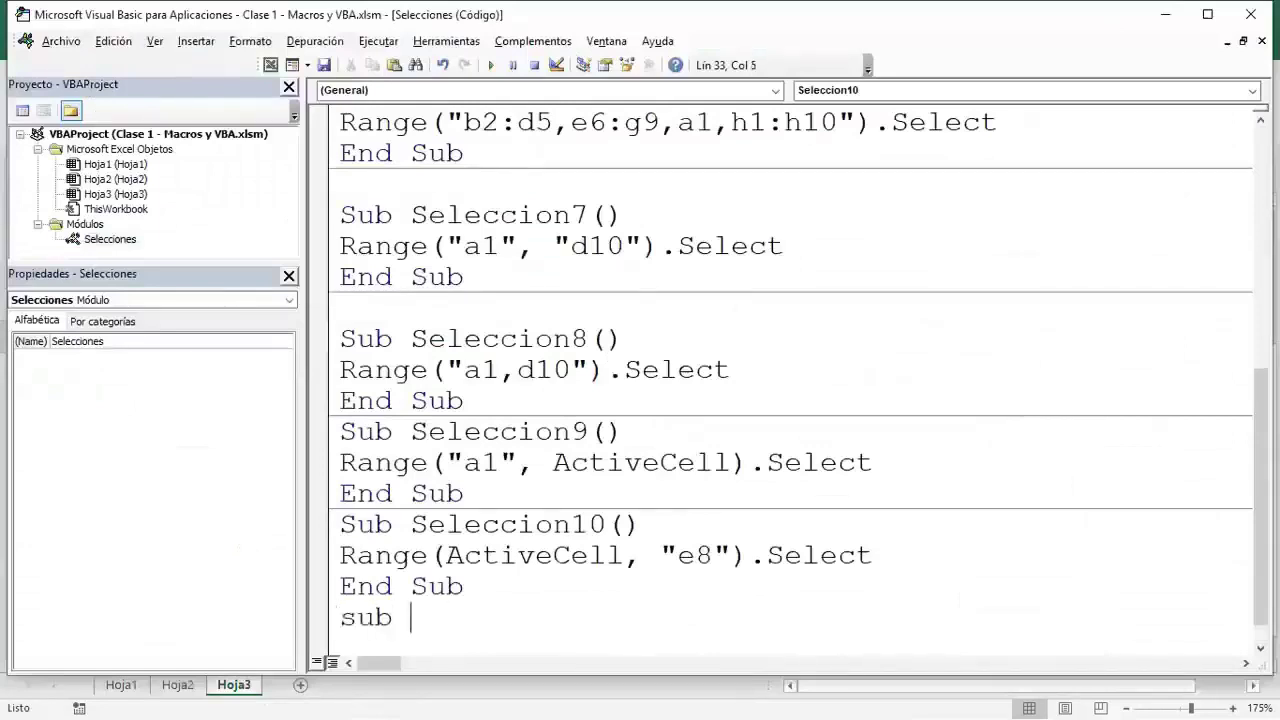
{"action": "type", "text": "eleccion11"}
{"action": "key", "text": "Return"}
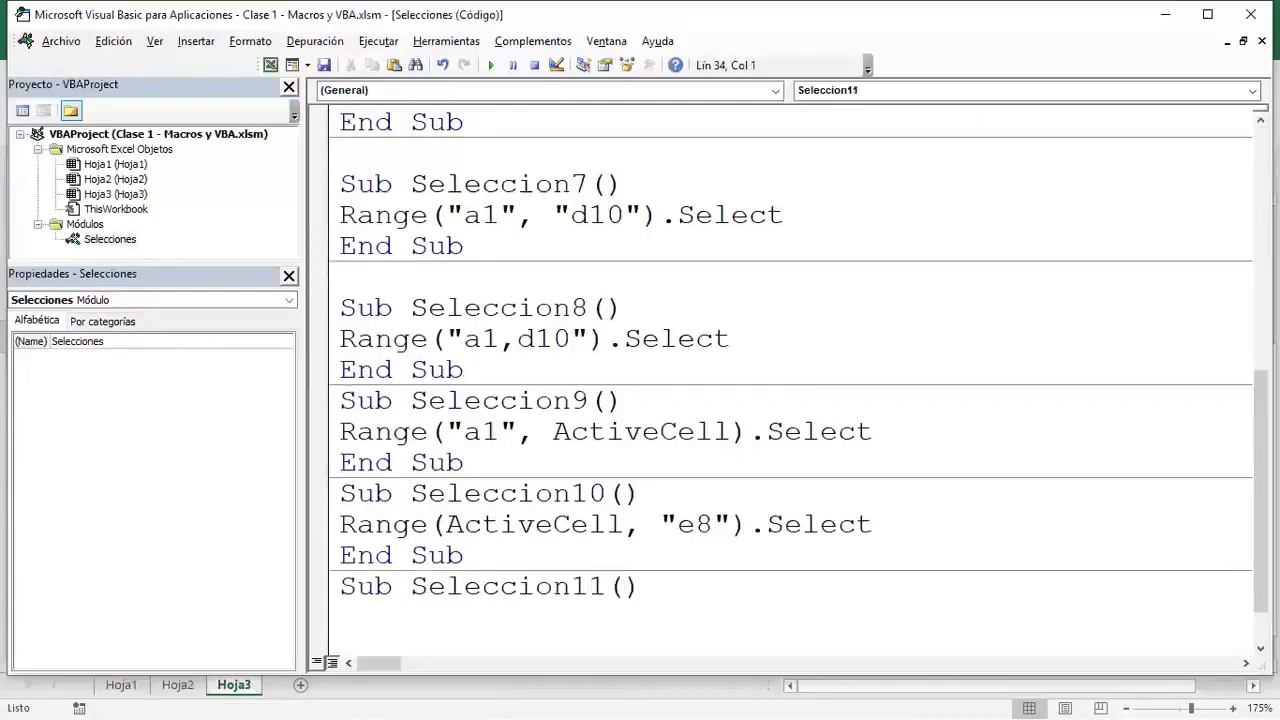
{"action": "type", "text": "selection.currentregion.select"}
{"action": "key", "text": "Down"}
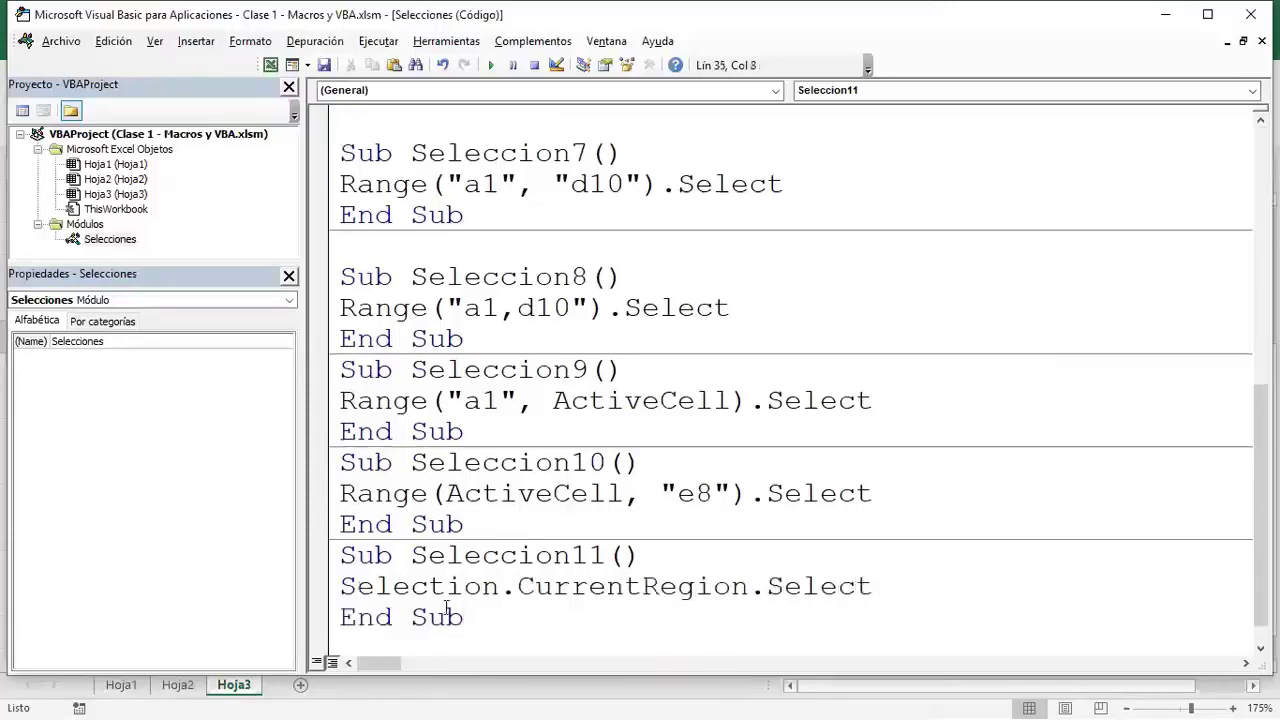
{"action": "scroll", "coordinate": [562, 632], "scroll_direction": "down", "scroll_amount": 1}
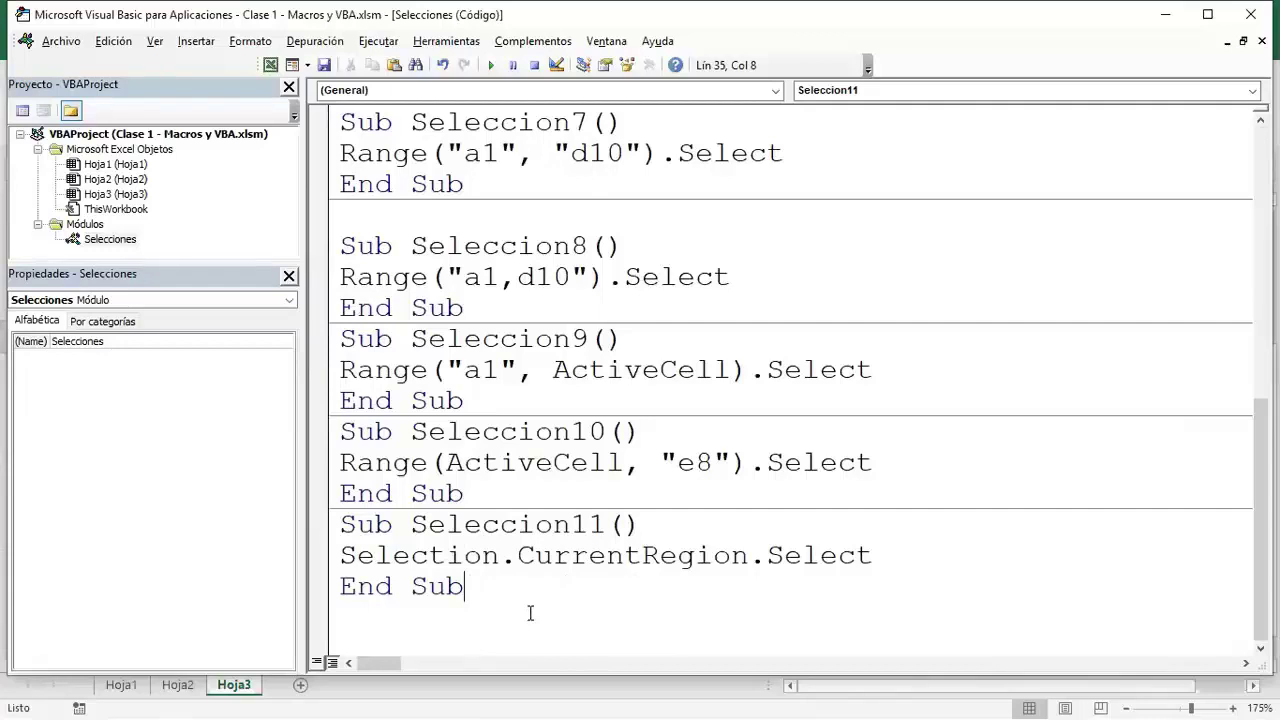
{"action": "key", "text": "Return"}
{"action": "left_click", "coordinate": [537, 560]}
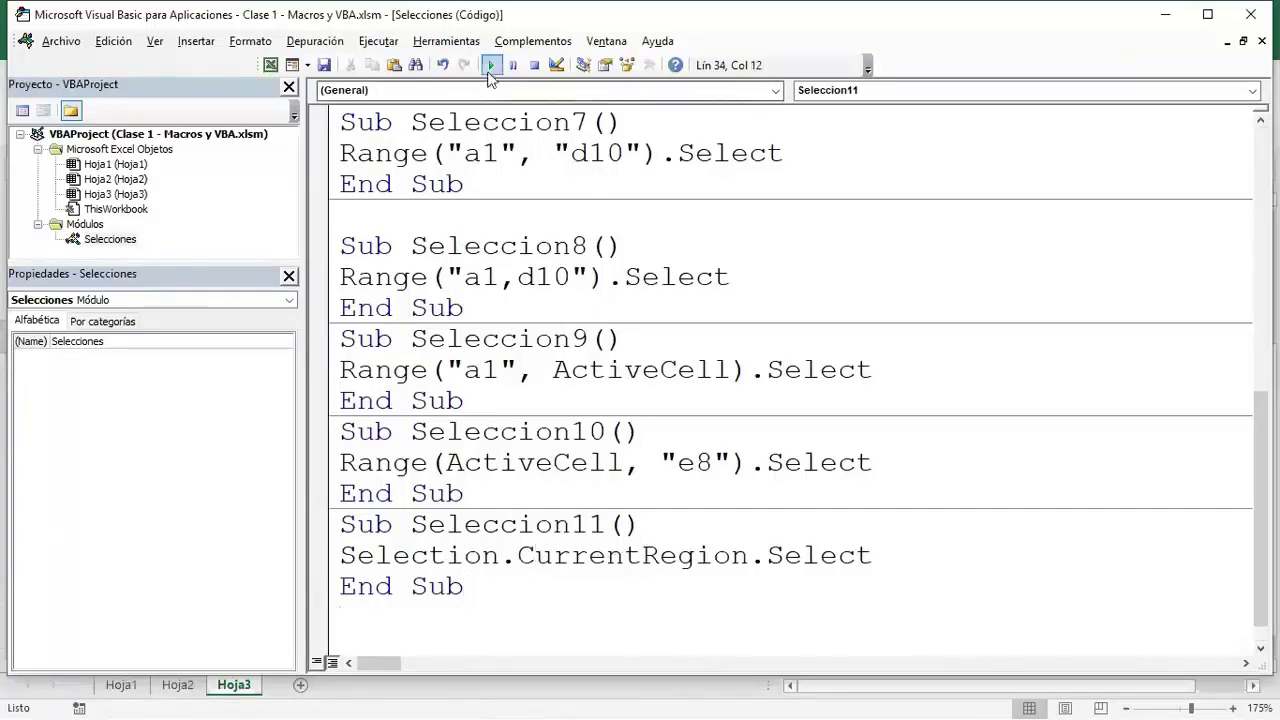
{"action": "left_click", "coordinate": [270, 68]}
- Run Seleccion11 from the empty cell D18 below the data
{"action": "left_click", "coordinate": [751, 408]}
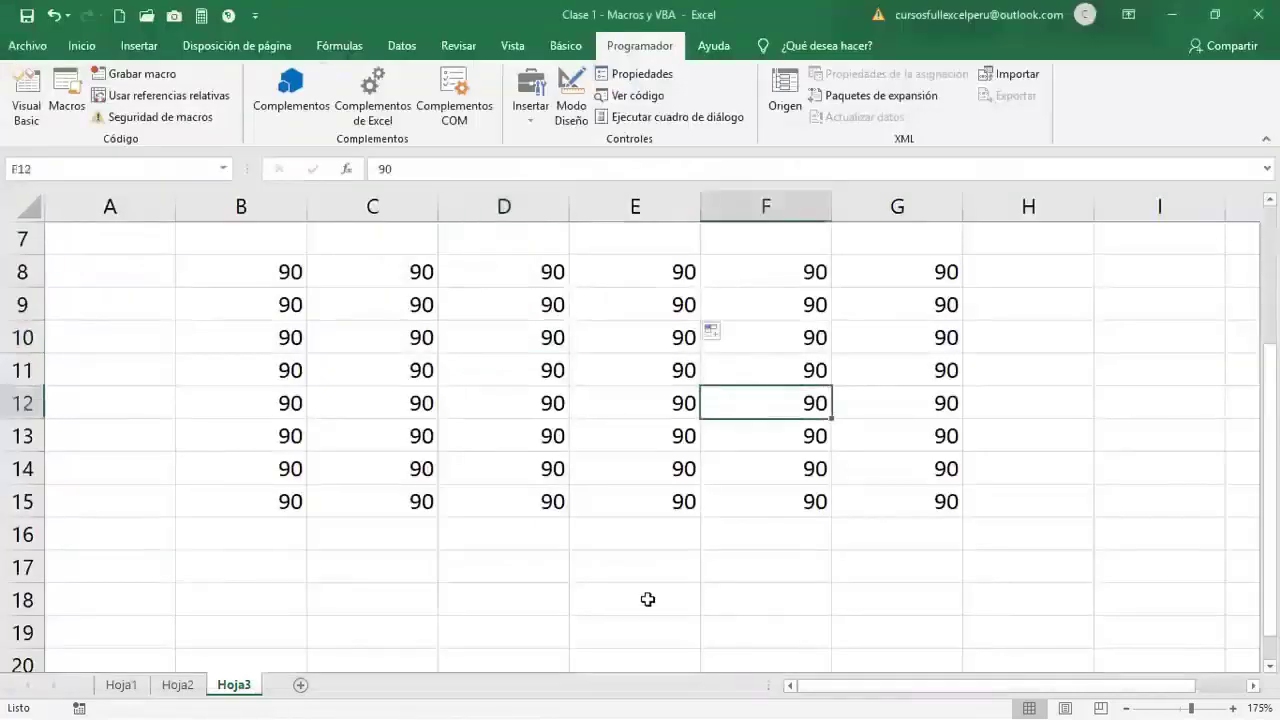
{"action": "left_click", "coordinate": [550, 603]}
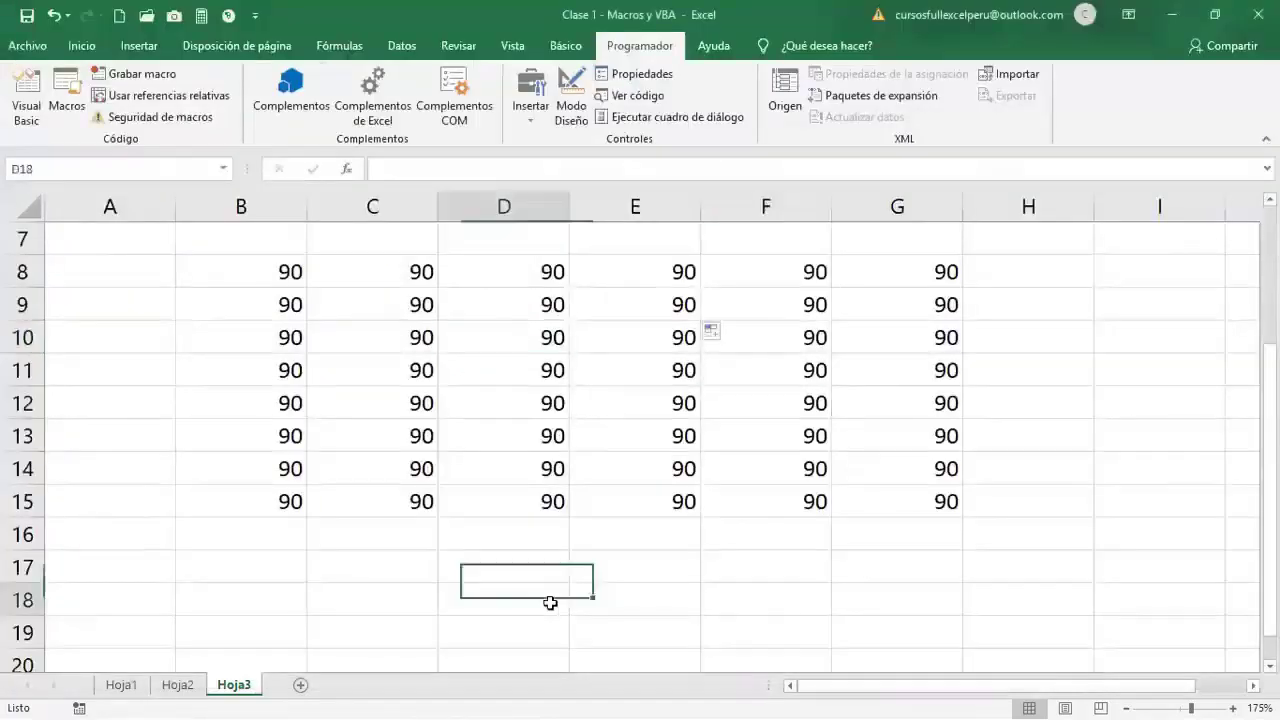
{"action": "left_click", "coordinate": [72, 104]}
{"action": "left_click", "coordinate": [946, 254]}
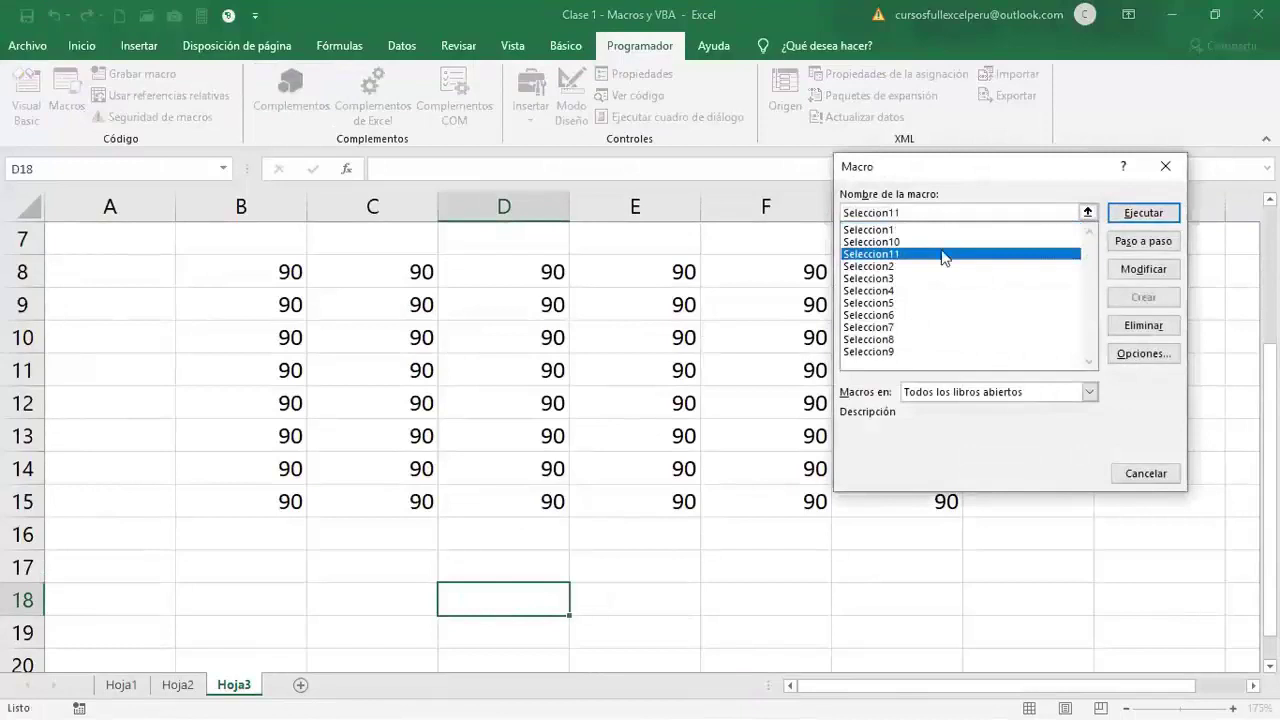
{"action": "left_click", "coordinate": [1118, 213]}
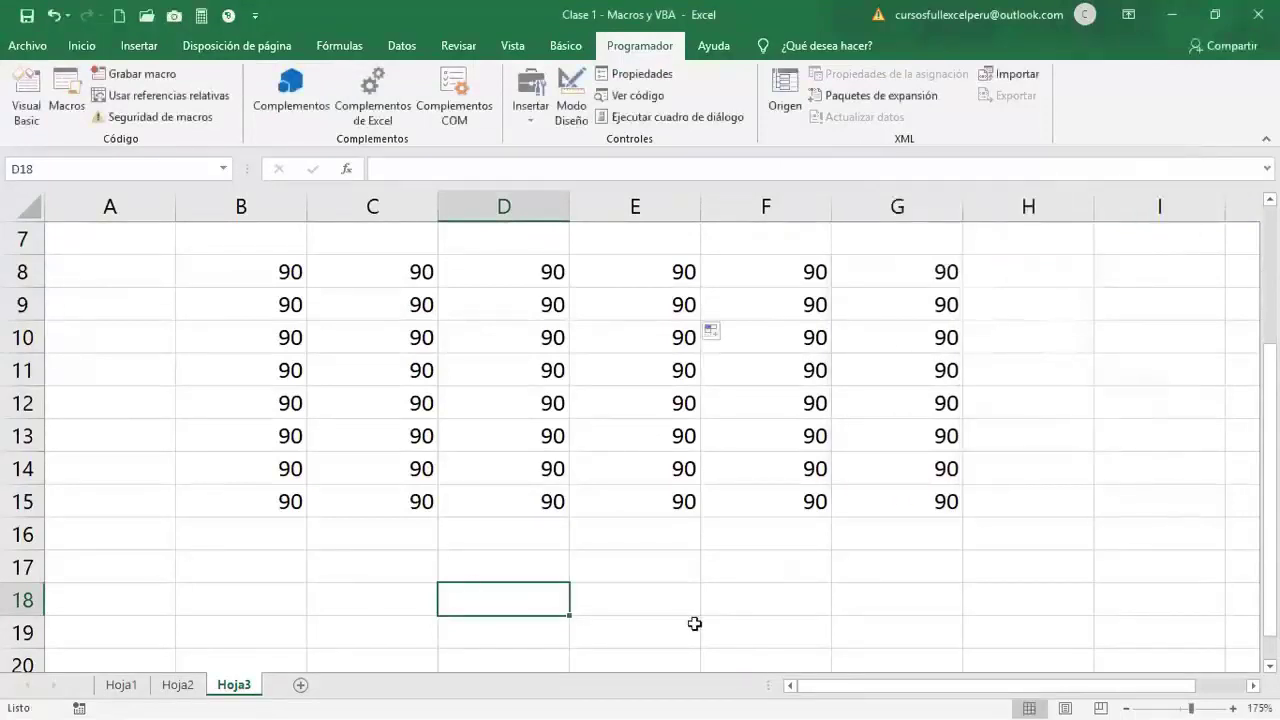
- Select the empty cells C18:G20 and F21, then cell E12 inside the block of 90s
{"action": "scroll", "coordinate": [542, 601], "scroll_direction": "down", "scroll_amount": 1}
{"action": "scroll", "coordinate": [542, 601], "scroll_direction": "down", "scroll_amount": 1}
{"action": "left_click_drag", "start_coordinate": [357, 508], "coordinate": [920, 630]}
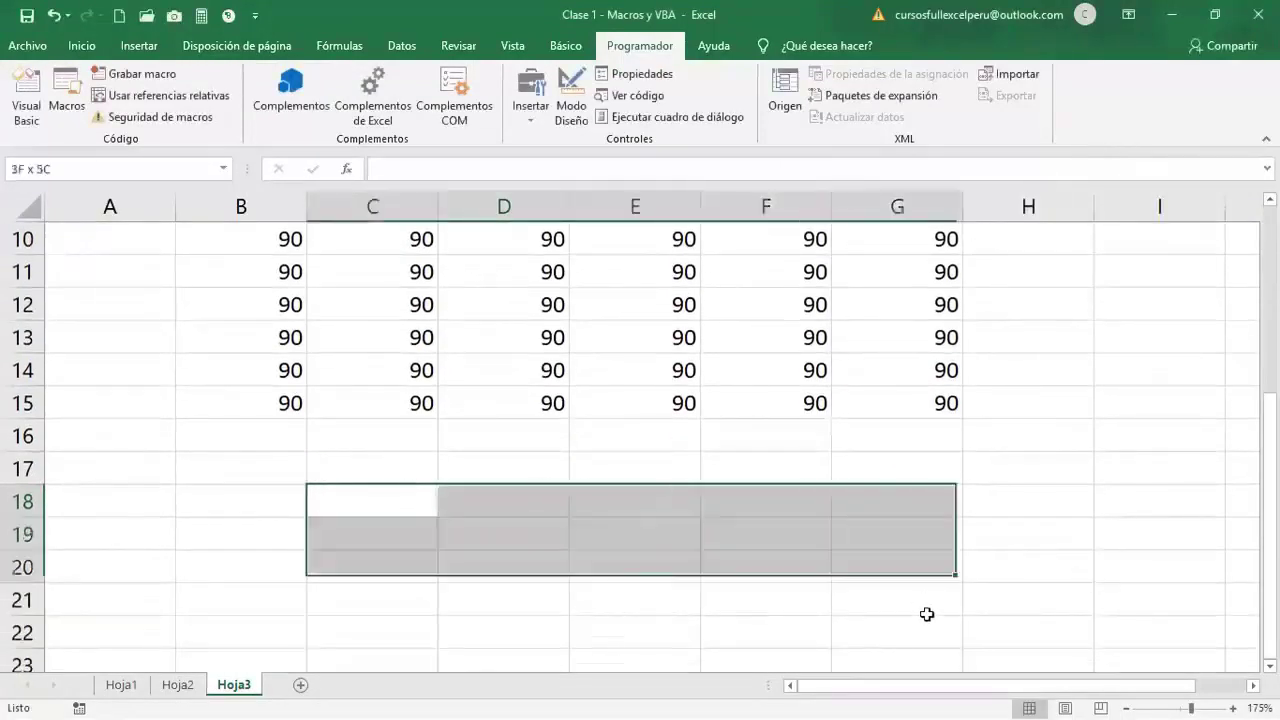
{"action": "left_click", "coordinate": [751, 588]}
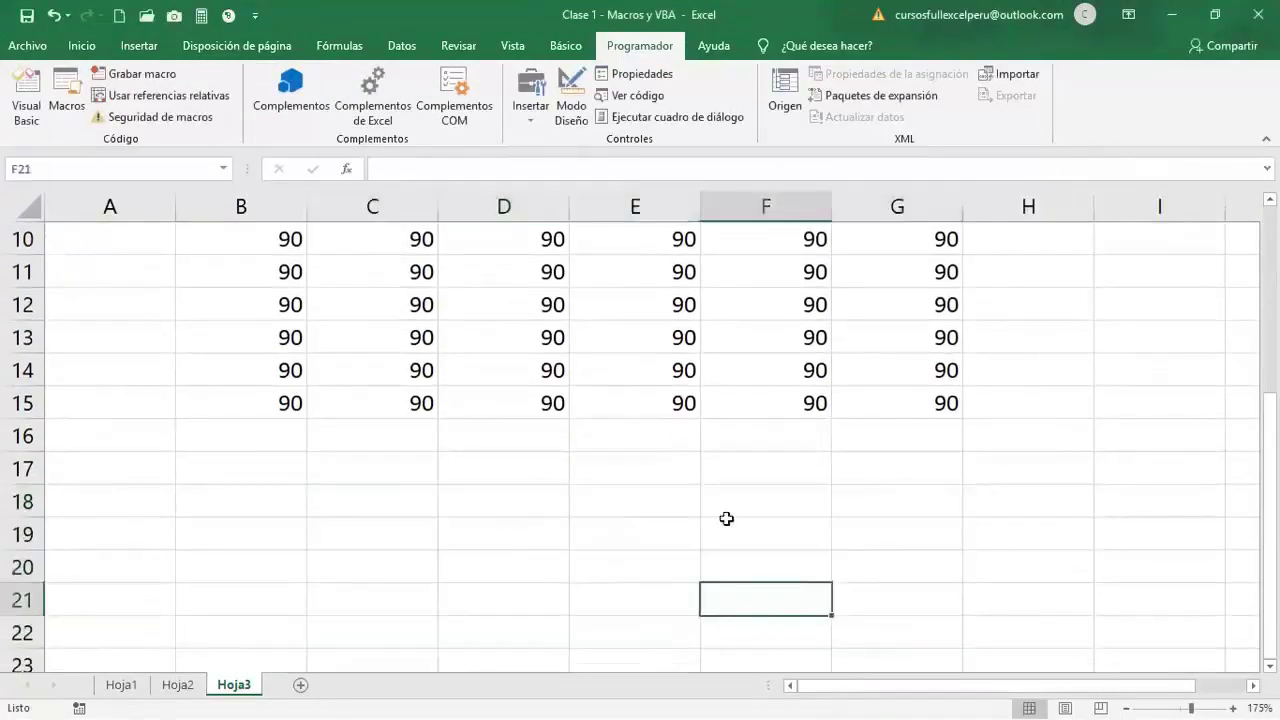
{"action": "left_click", "coordinate": [594, 303]}
- Run Seleccion11 from D11 to select the whole block B8:G15, then deselect it at D14
{"action": "scroll", "coordinate": [651, 407], "scroll_direction": "up", "scroll_amount": 1}
{"action": "left_click", "coordinate": [632, 366]}
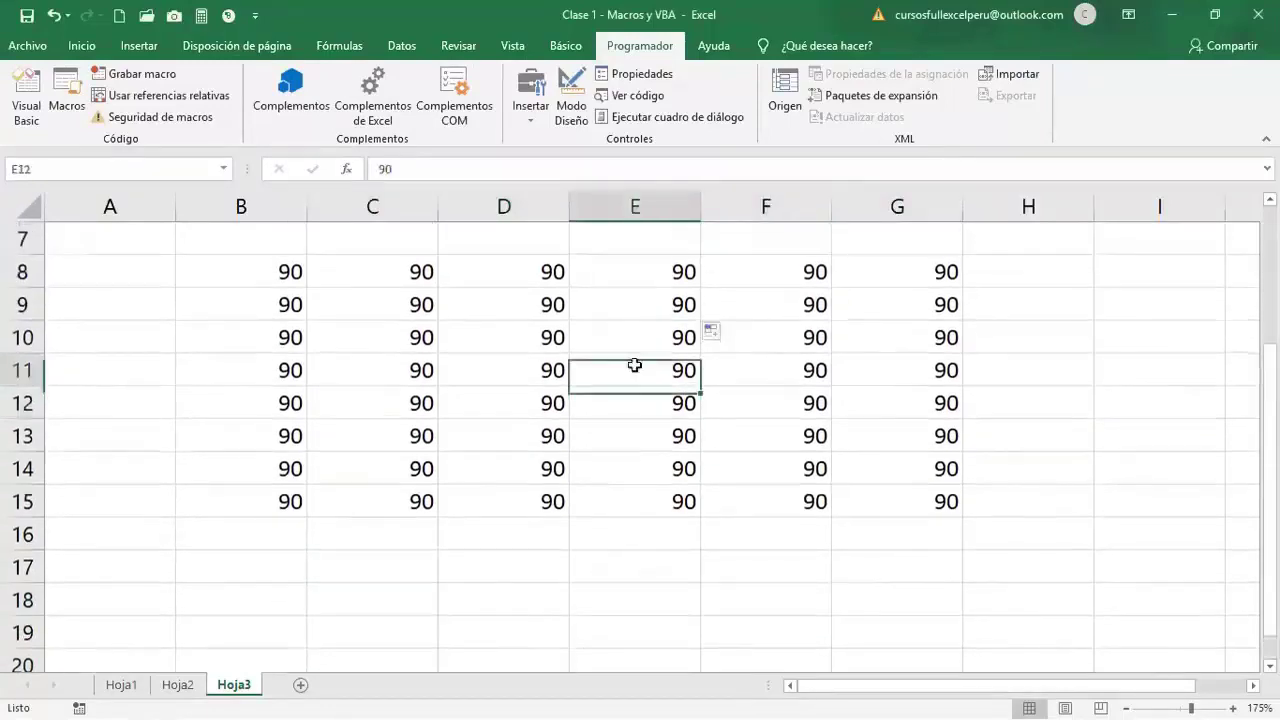
{"action": "left_click", "coordinate": [505, 366]}
{"action": "left_click", "coordinate": [64, 110]}
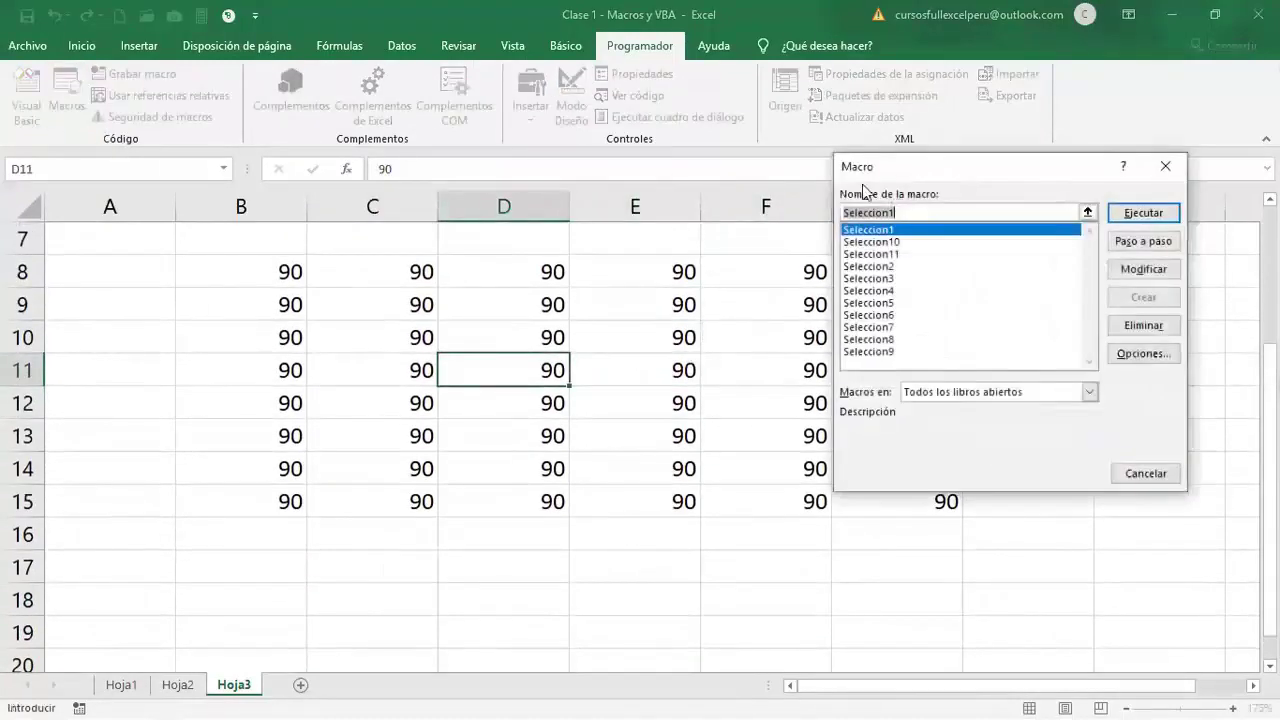
{"action": "left_click", "coordinate": [899, 265]}
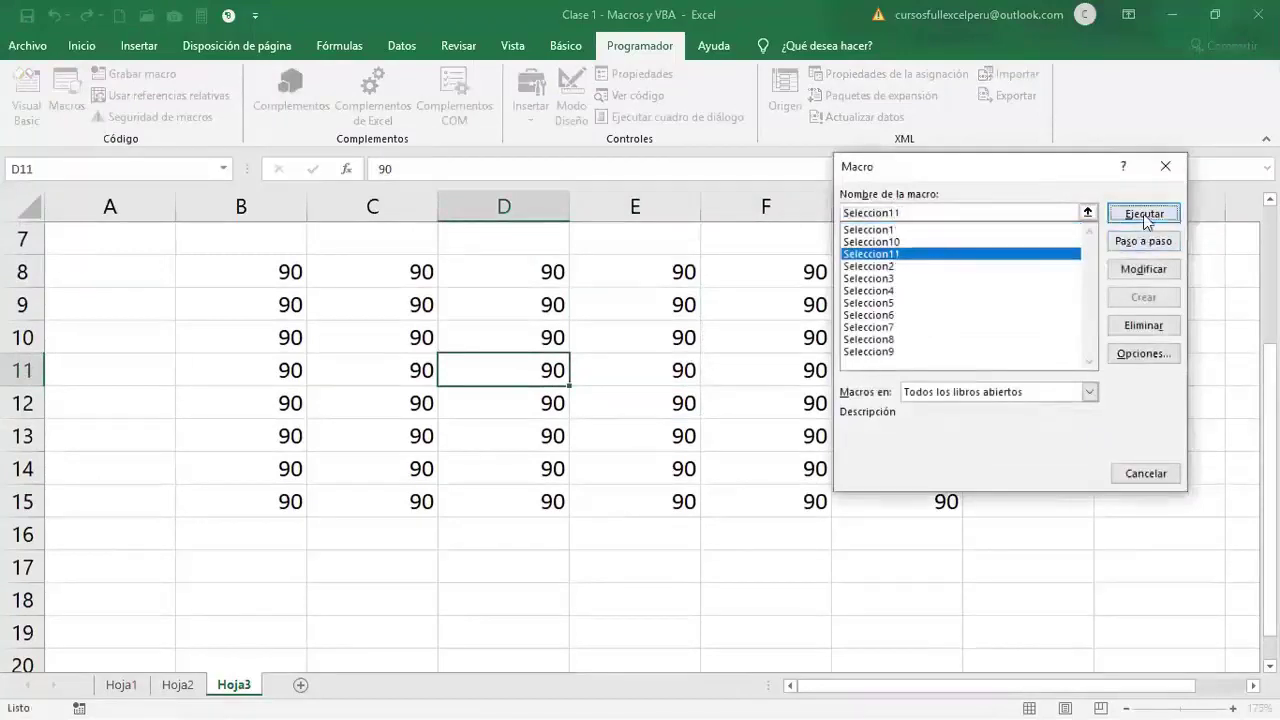
{"action": "left_click", "coordinate": [1143, 213]}
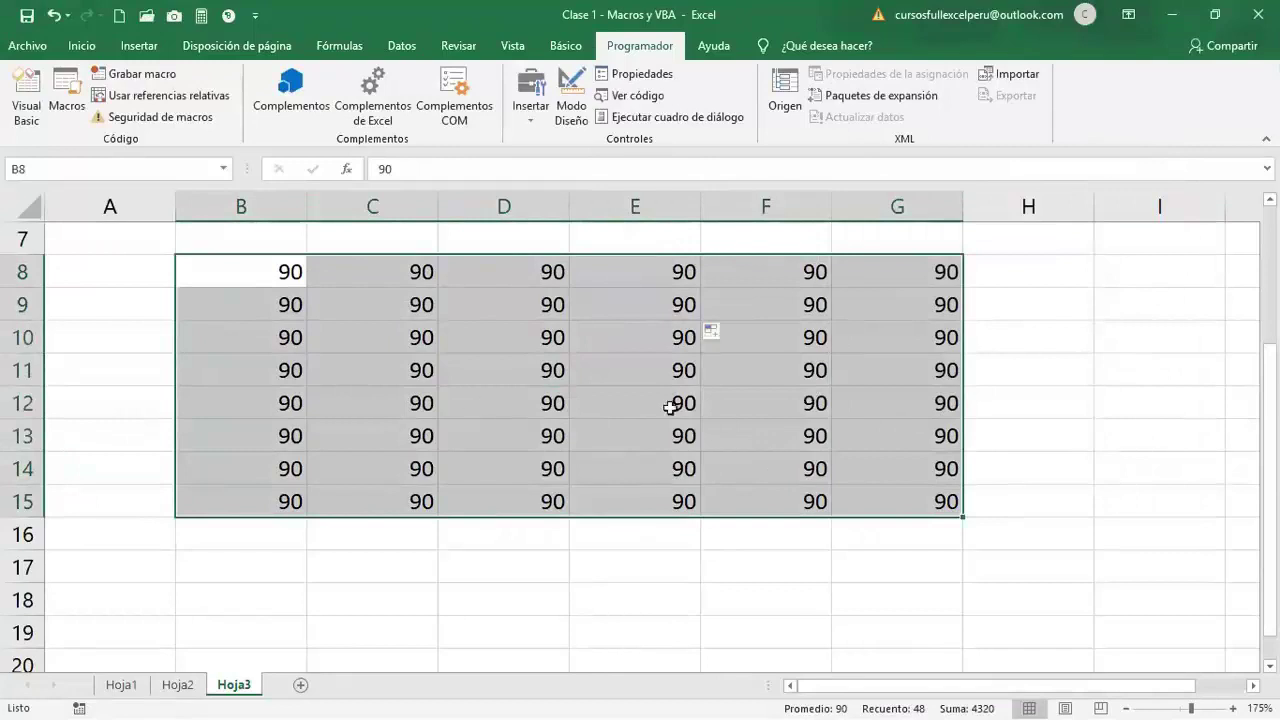
{"action": "left_click", "coordinate": [538, 459]}
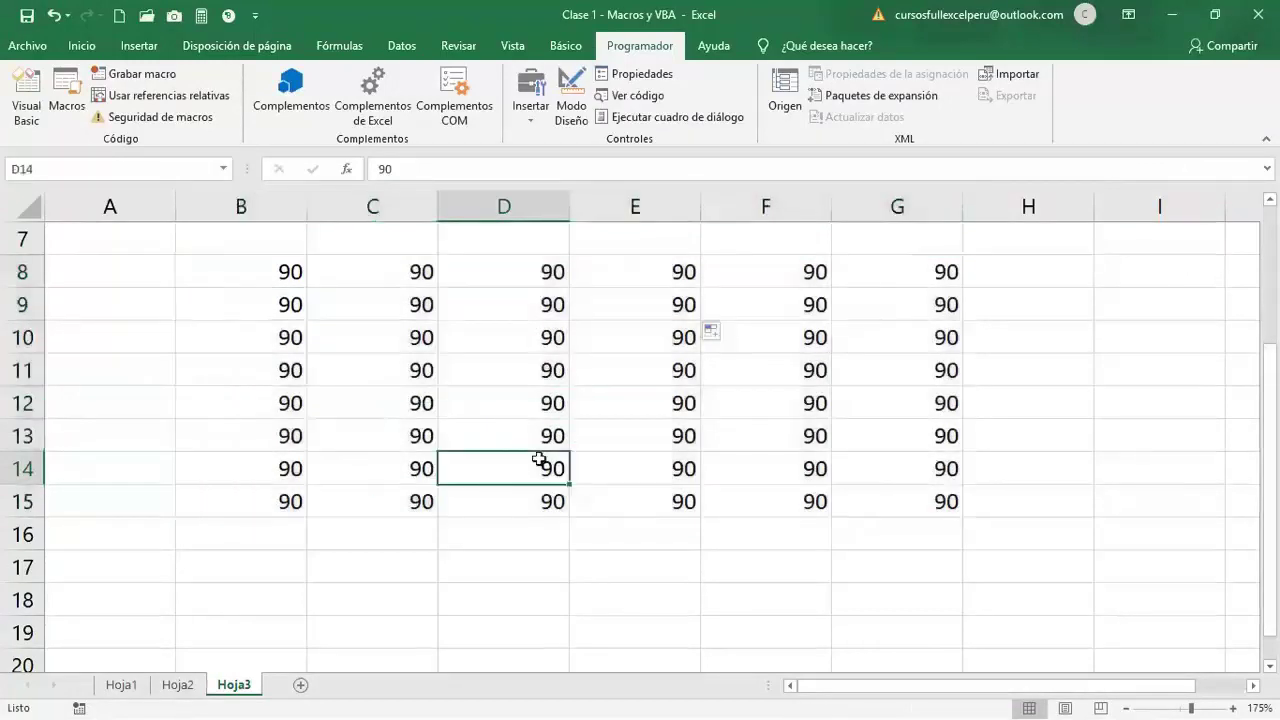
{"action": "scroll", "coordinate": [538, 459], "scroll_direction": "down", "scroll_amount": 7, "text": "ctrl"}
- Fill the range K4:S31 with 10 using Ctrl+Enter
{"action": "left_click_drag", "start_coordinate": [553, 247], "coordinate": [1014, 597]}
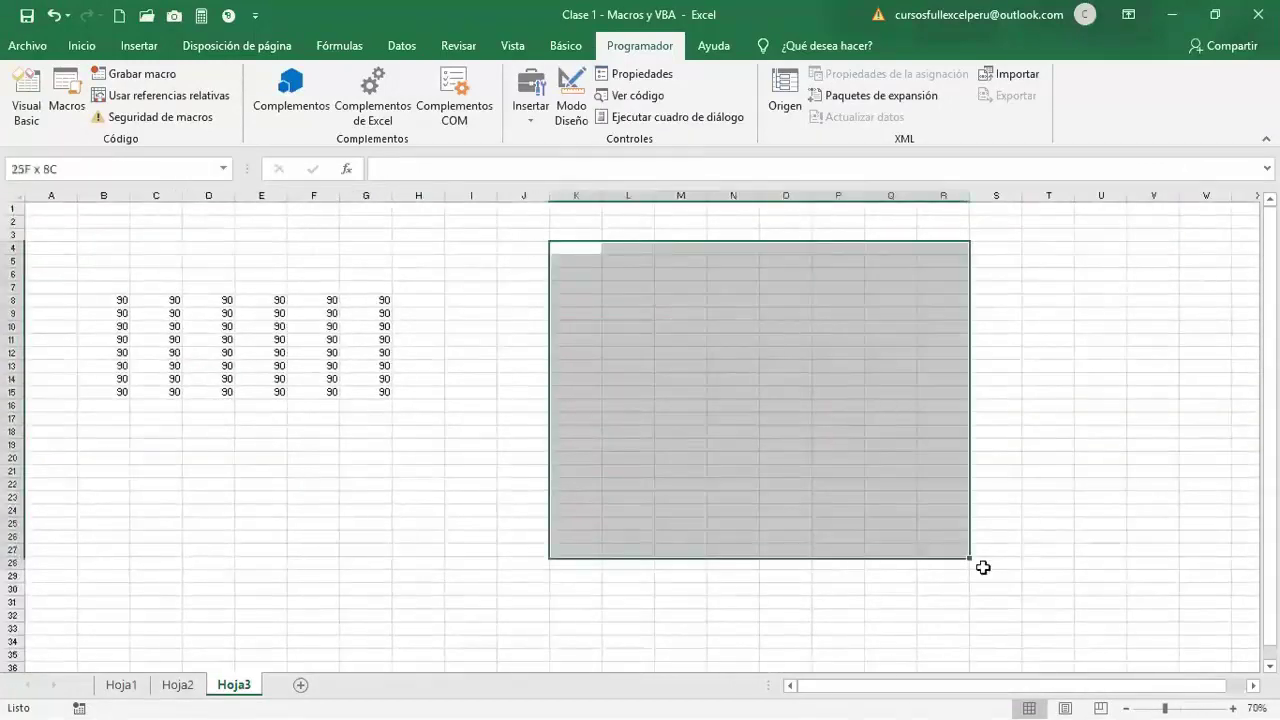
{"action": "type", "text": "10"}
{"action": "key", "text": "ctrl+Return"}
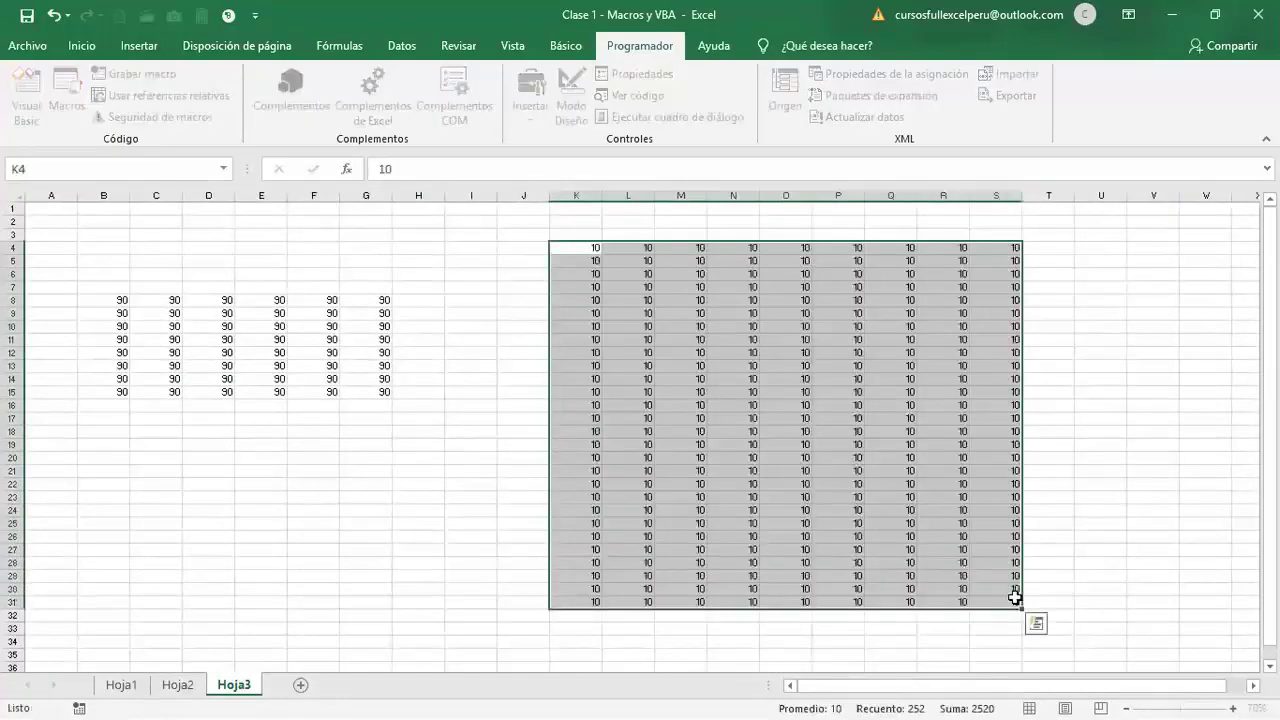
- Run Seleccion11 from O18 to select the whole block of 10s
{"action": "left_click", "coordinate": [785, 339]}
{"action": "left_click", "coordinate": [773, 427]}
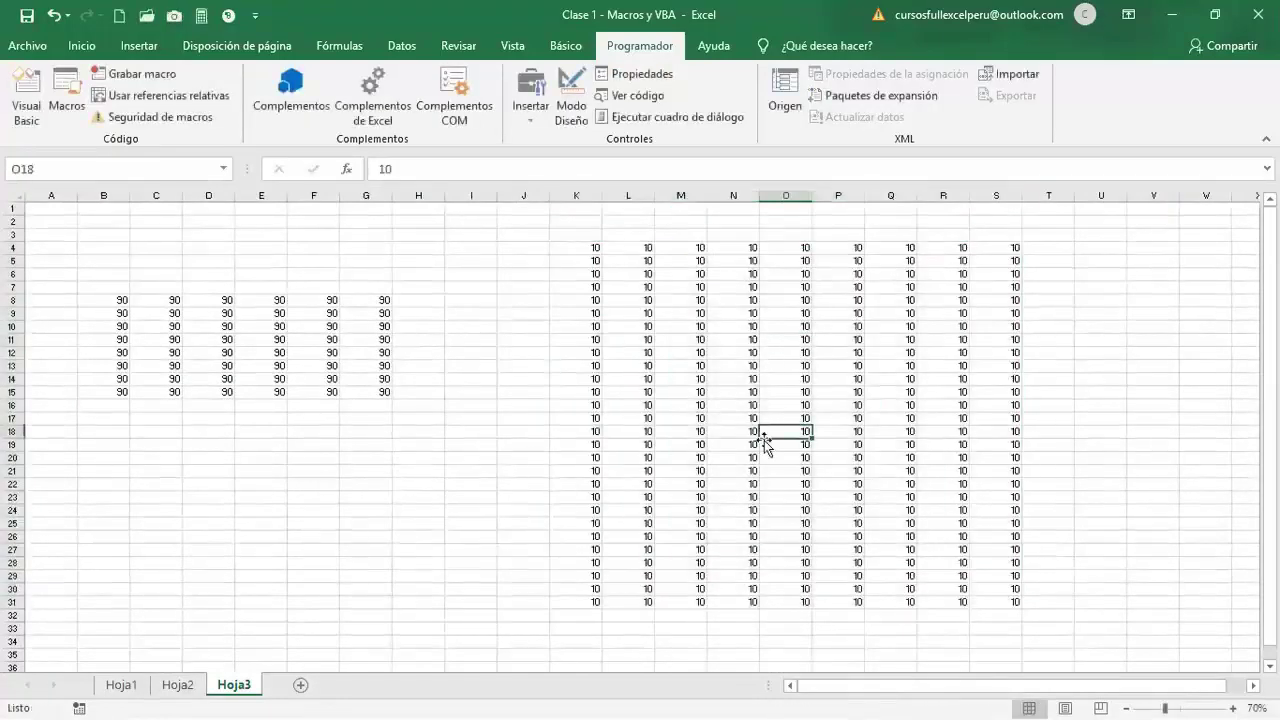
{"action": "left_click", "coordinate": [71, 114]}
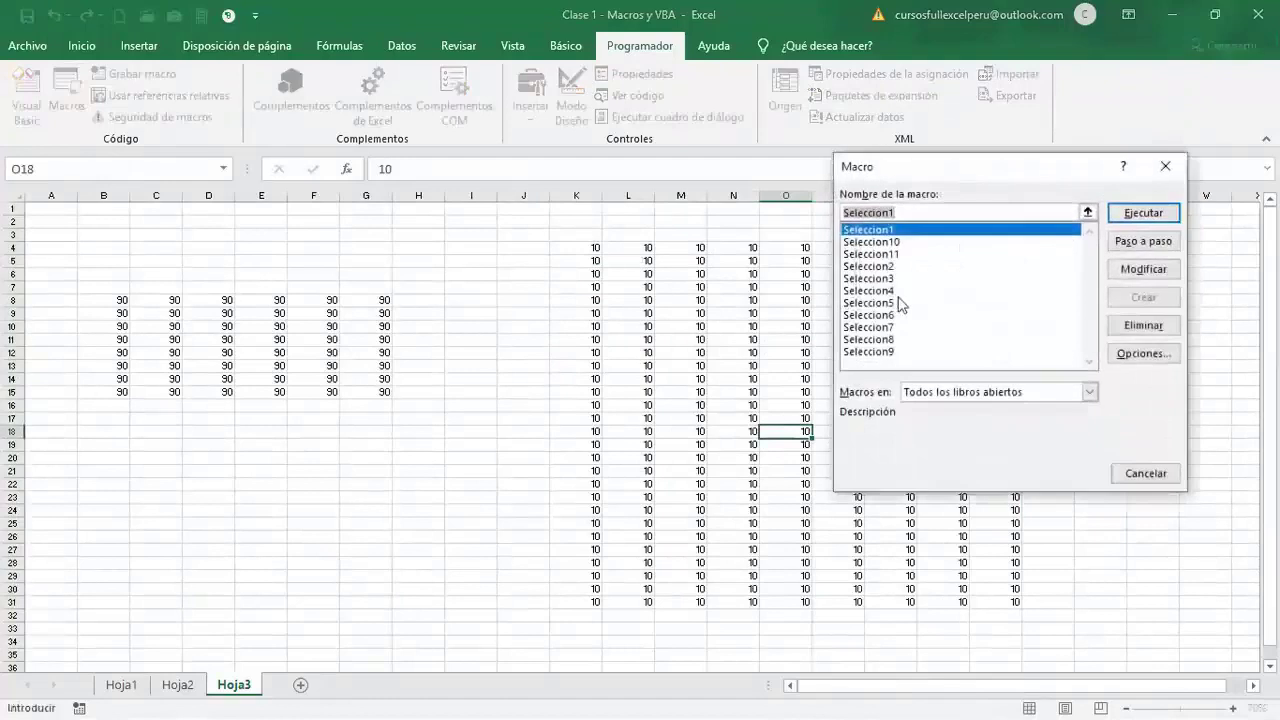
{"action": "left_click", "coordinate": [888, 255]}
{"action": "left_click", "coordinate": [1117, 220]}
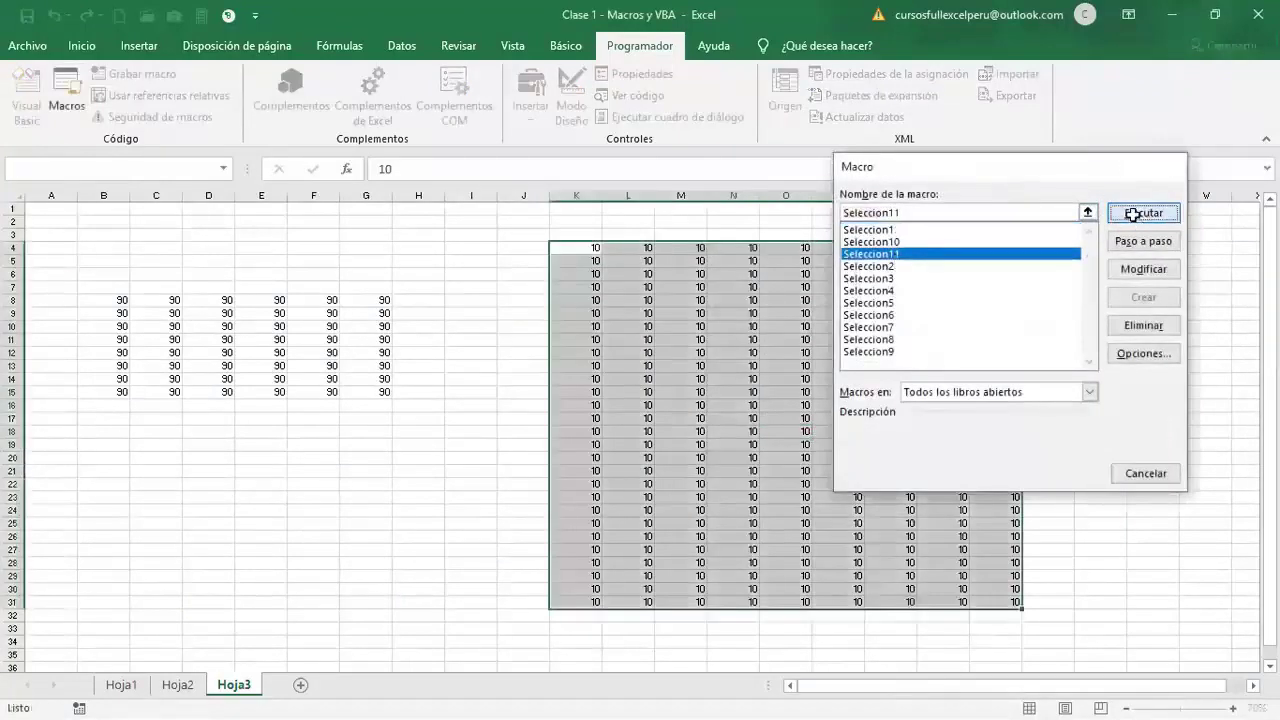
- Run Seleccion11 from E11 on the block of 90s, then return to the macro code
{"action": "left_click", "coordinate": [276, 340]}
{"action": "left_click", "coordinate": [84, 108]}
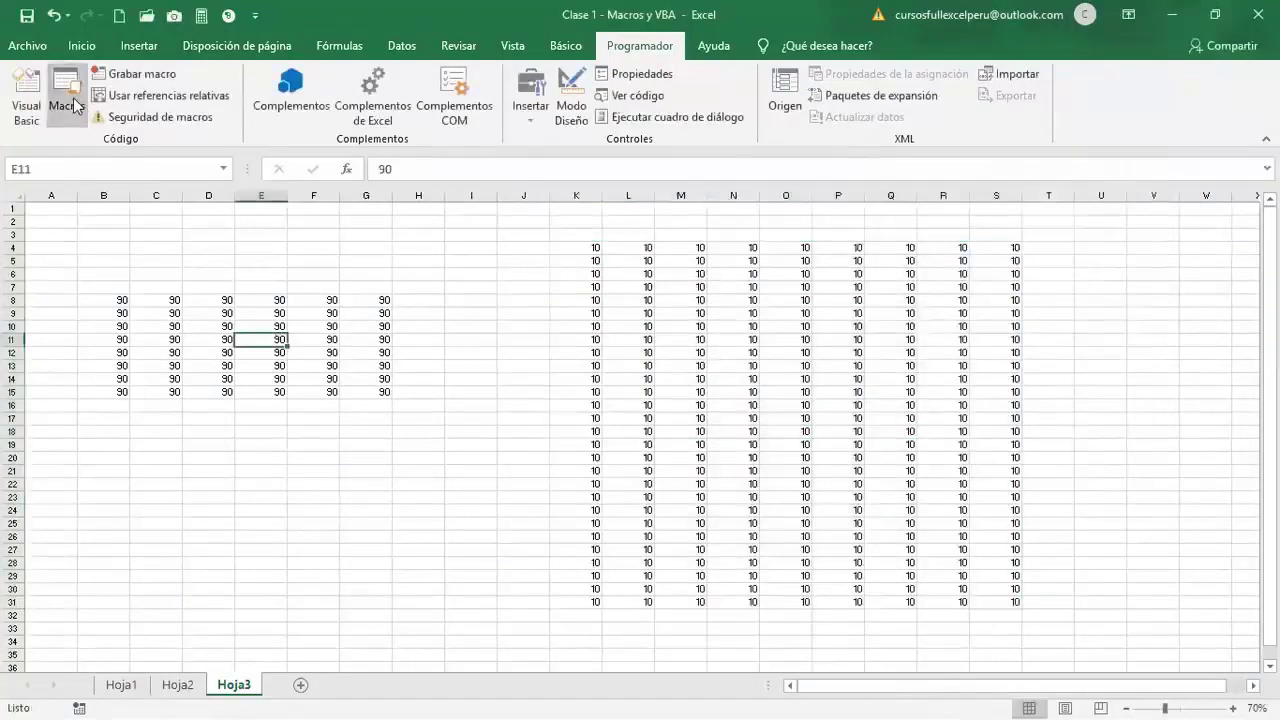
{"action": "left_click", "coordinate": [910, 254]}
{"action": "left_click", "coordinate": [1115, 212]}
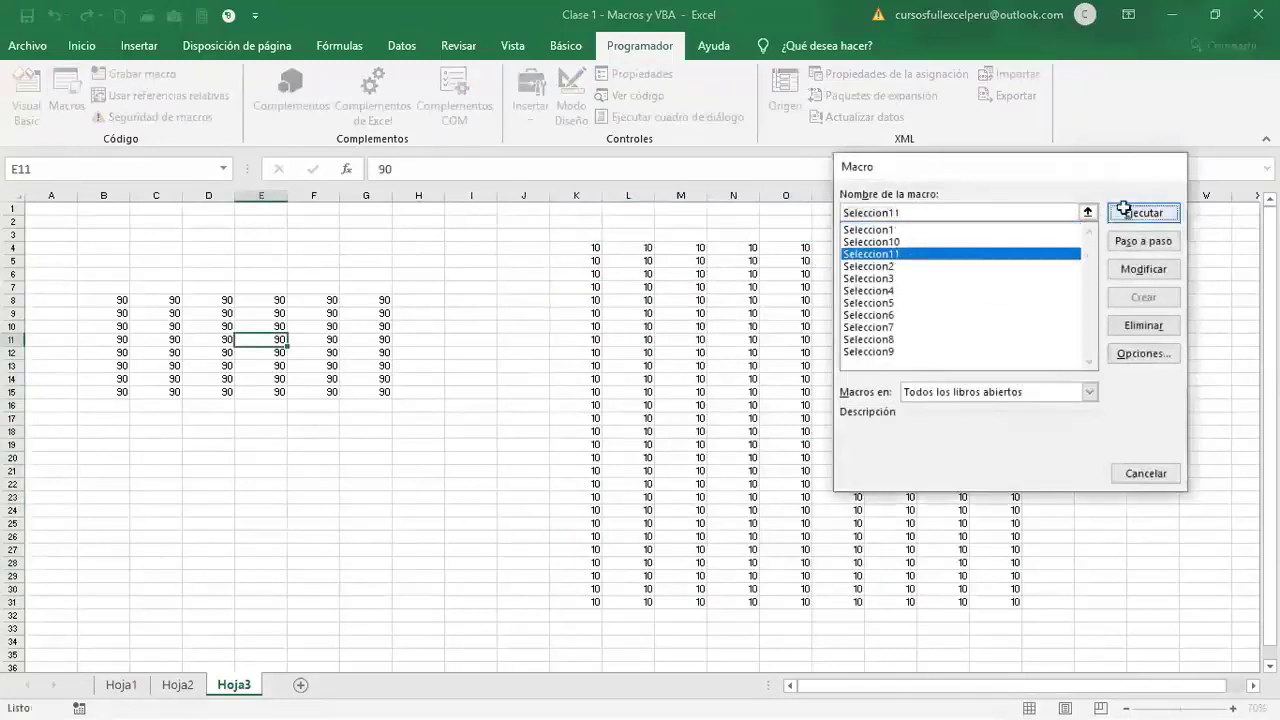
{"action": "left_click", "coordinate": [750, 380]}
{"action": "left_click", "coordinate": [25, 122]}
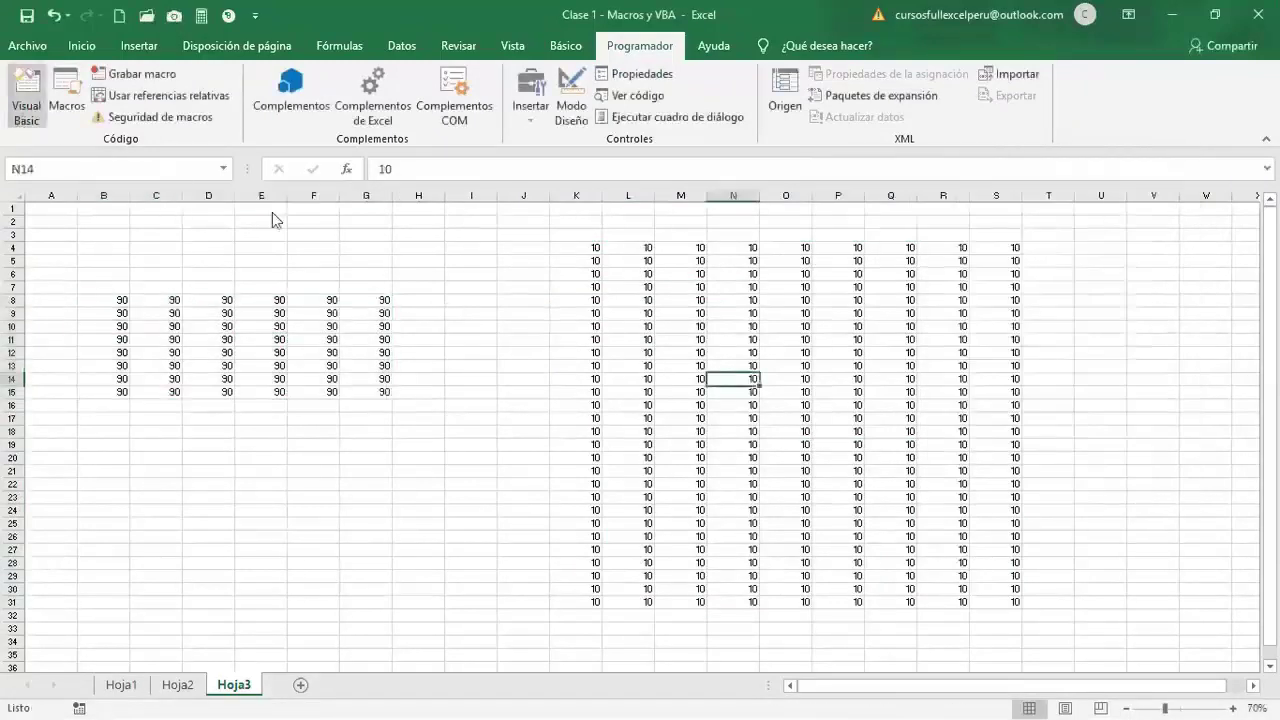
{"action": "scroll", "coordinate": [694, 306], "scroll_direction": "down", "scroll_amount": 1}
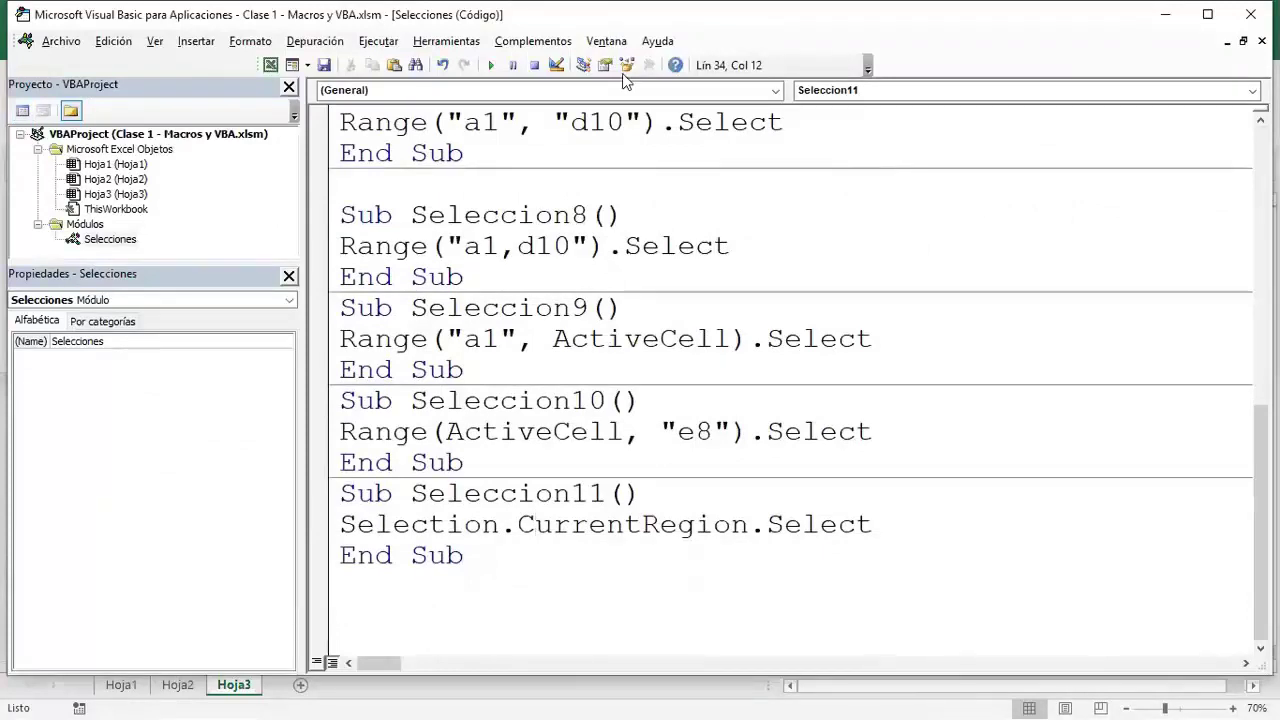
- Start a new Sub Seleccion12 below the last macro
{"action": "key", "text": "alt+F11"}
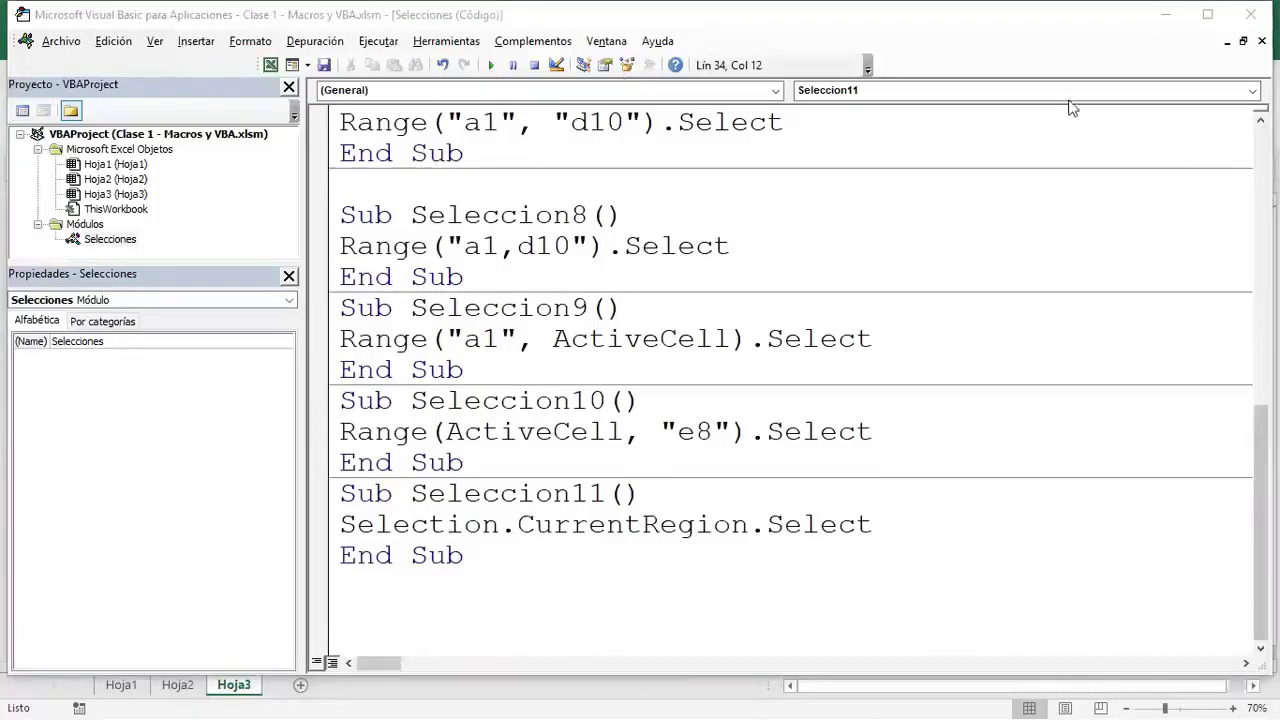
{"action": "left_click", "coordinate": [408, 583]}
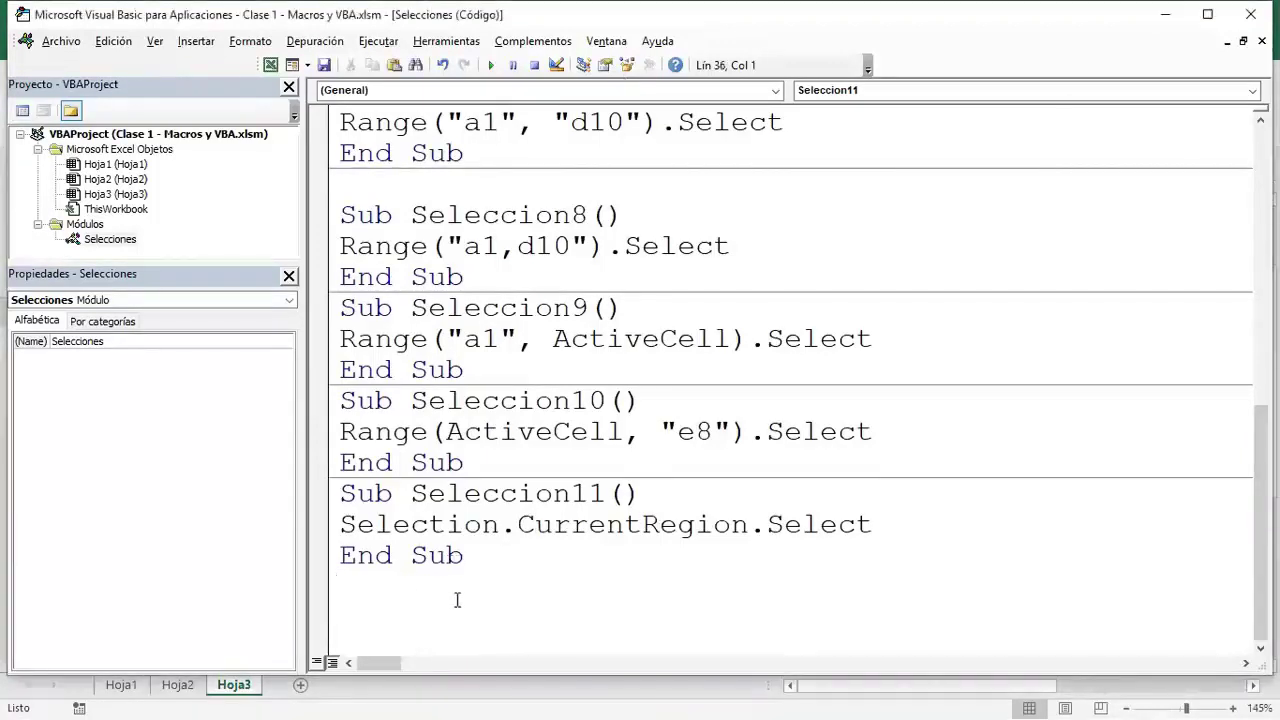
{"action": "type", "text": "sub"}
{"action": "type", "text": "Seleccion12"}
{"action": "key", "text": "Return"}
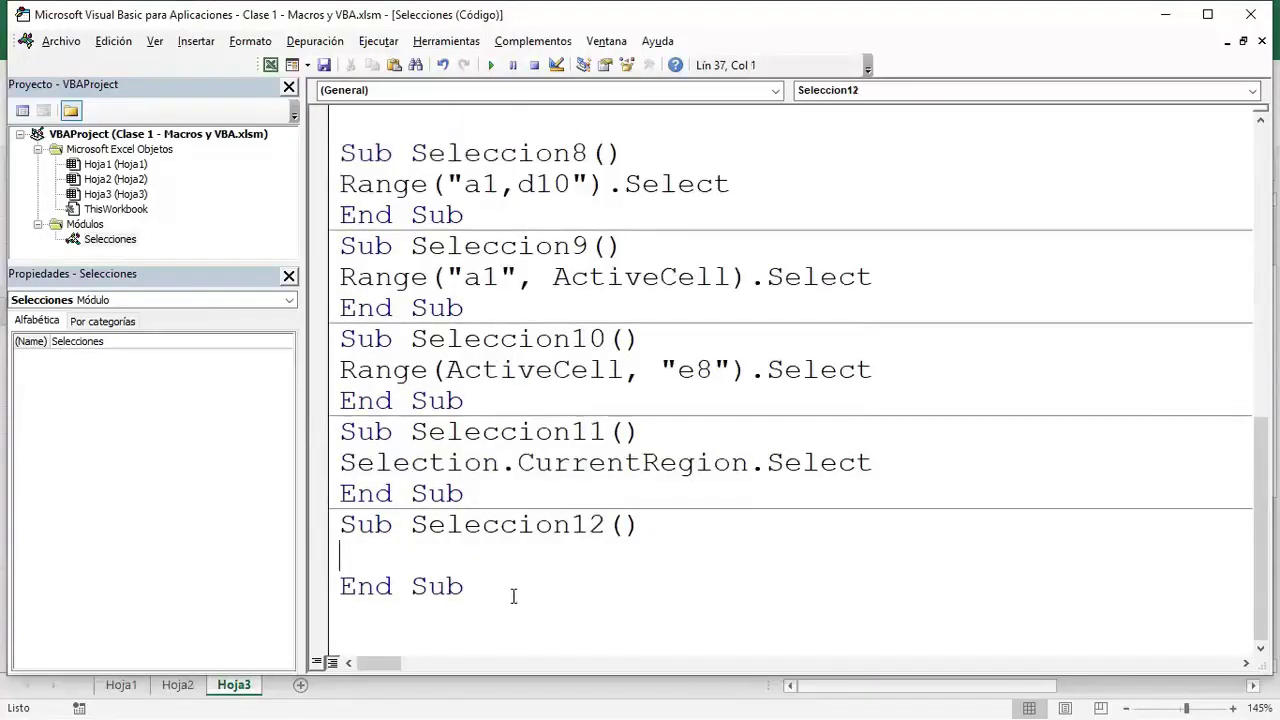
- Write Range(Selection, Selection.End(xlDown)).Select as the body of Seleccion12
{"action": "type", "text": "range"}
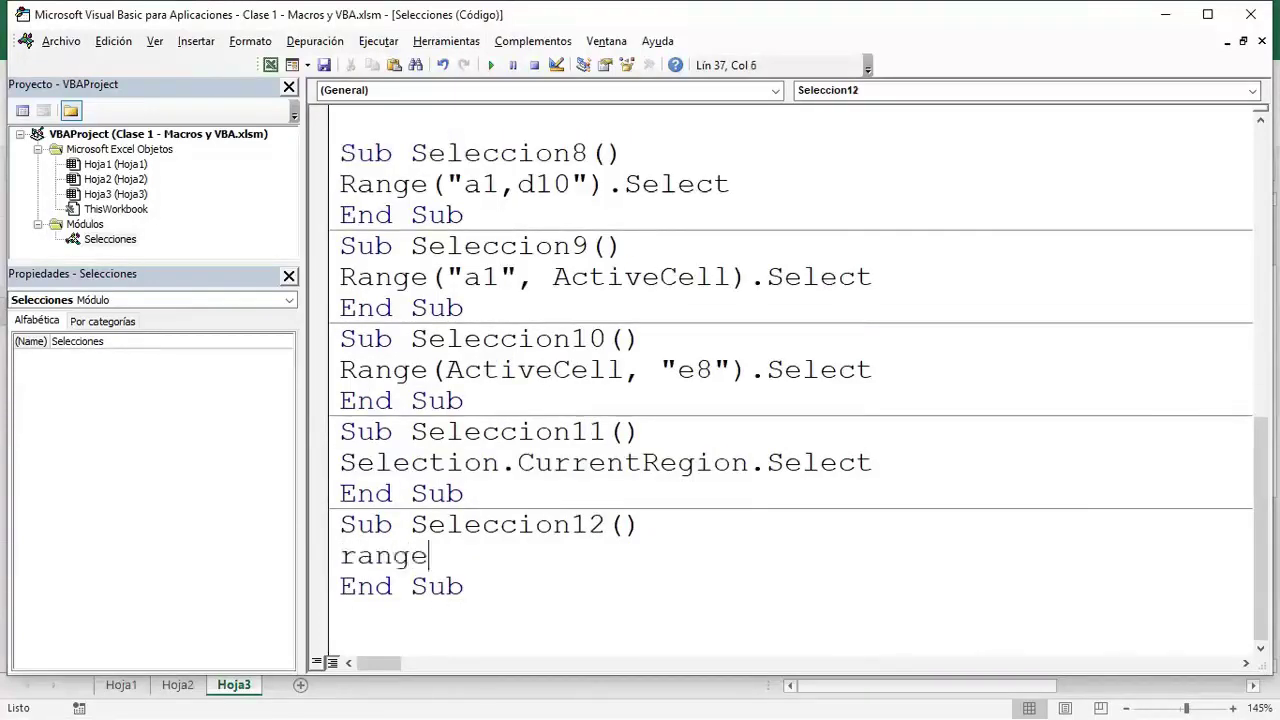
{"action": "type", "text": "("}
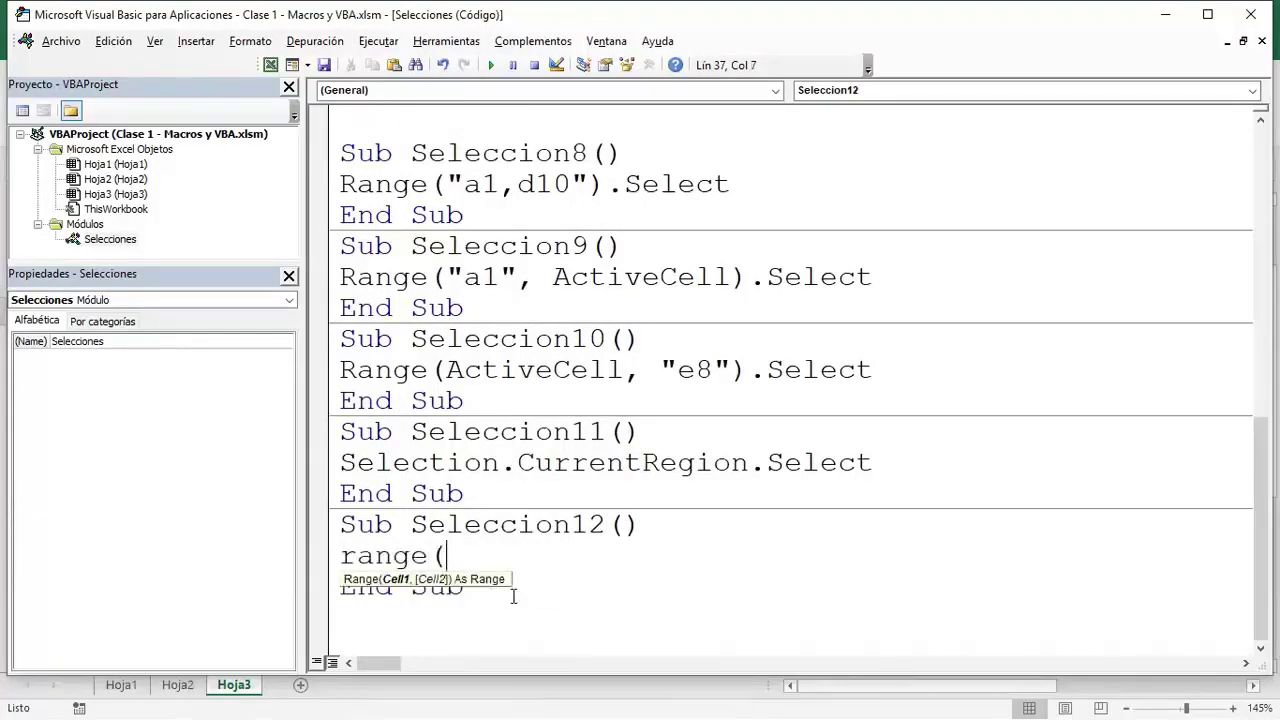
{"action": "type", "text": "selection"}
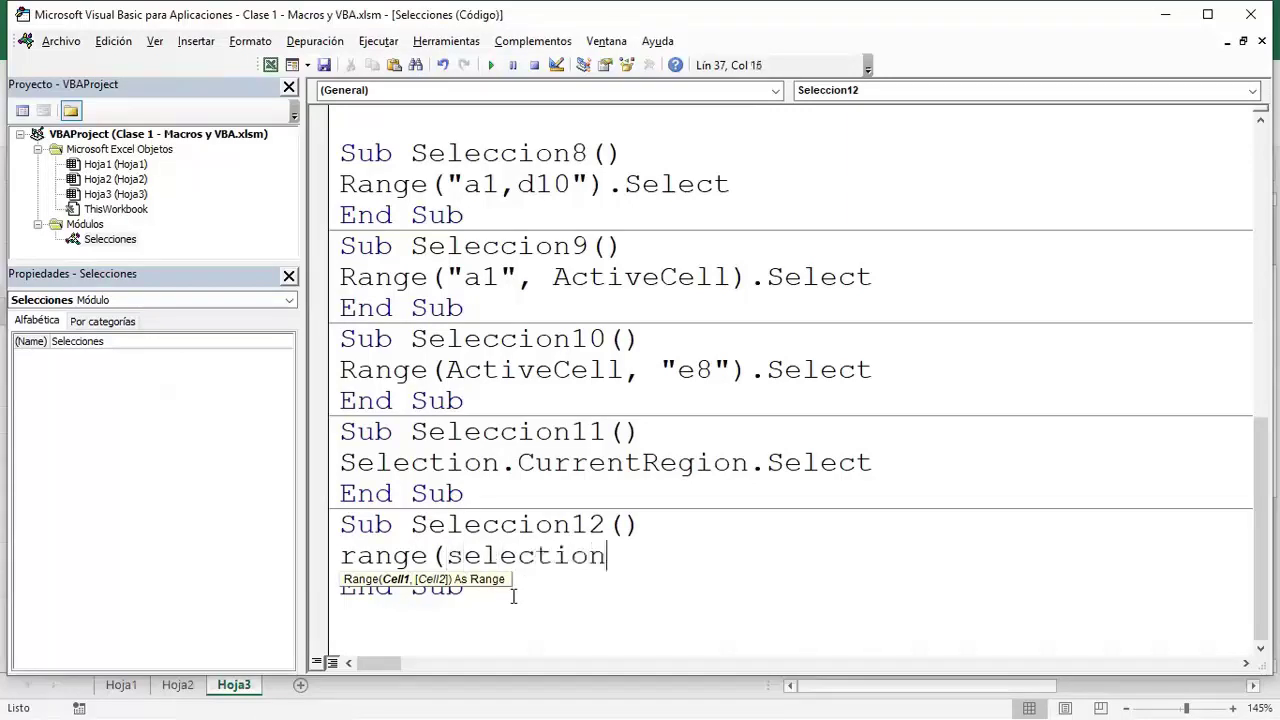
{"action": "type", "text": ","}
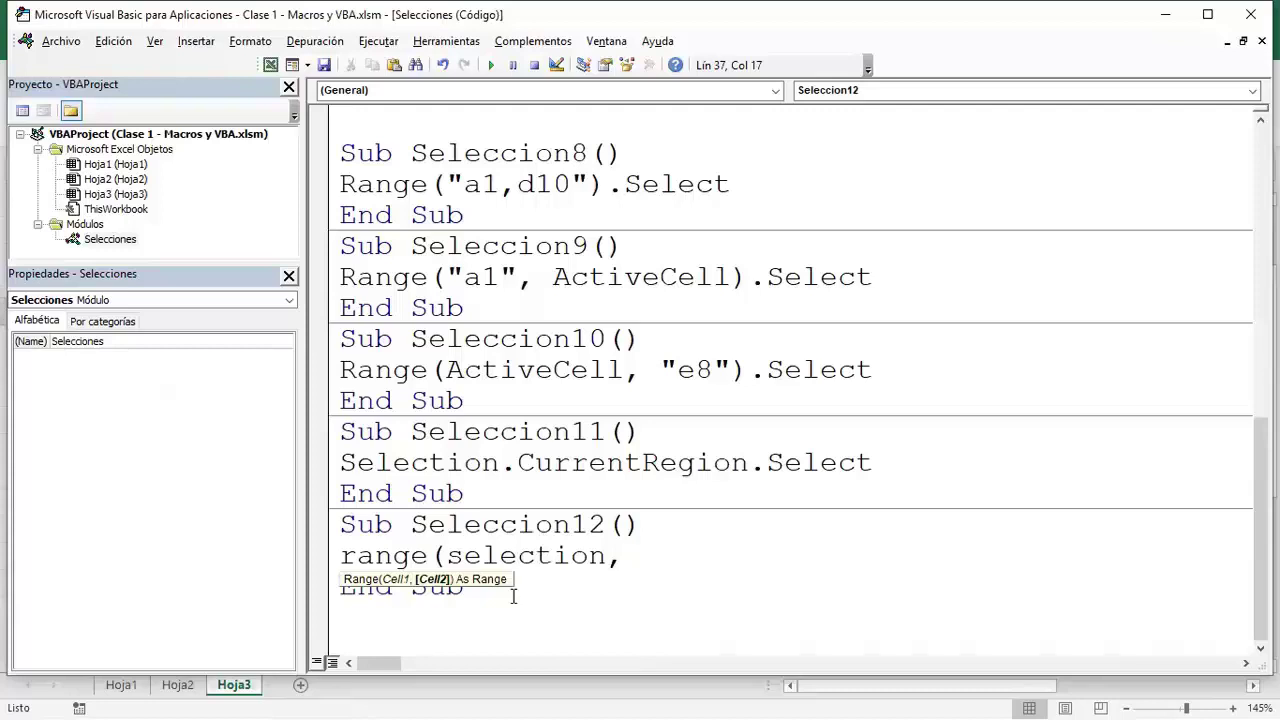
{"action": "type", "text": "sele"}
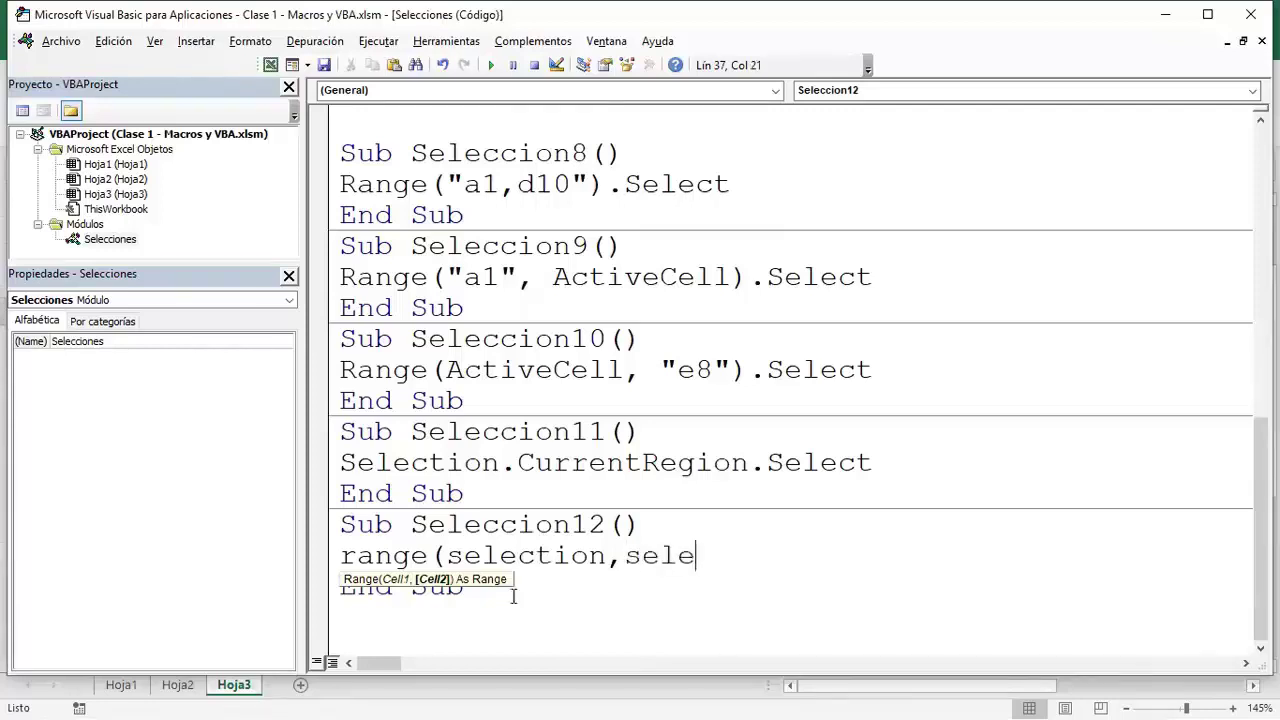
{"action": "type", "text": "ction"}
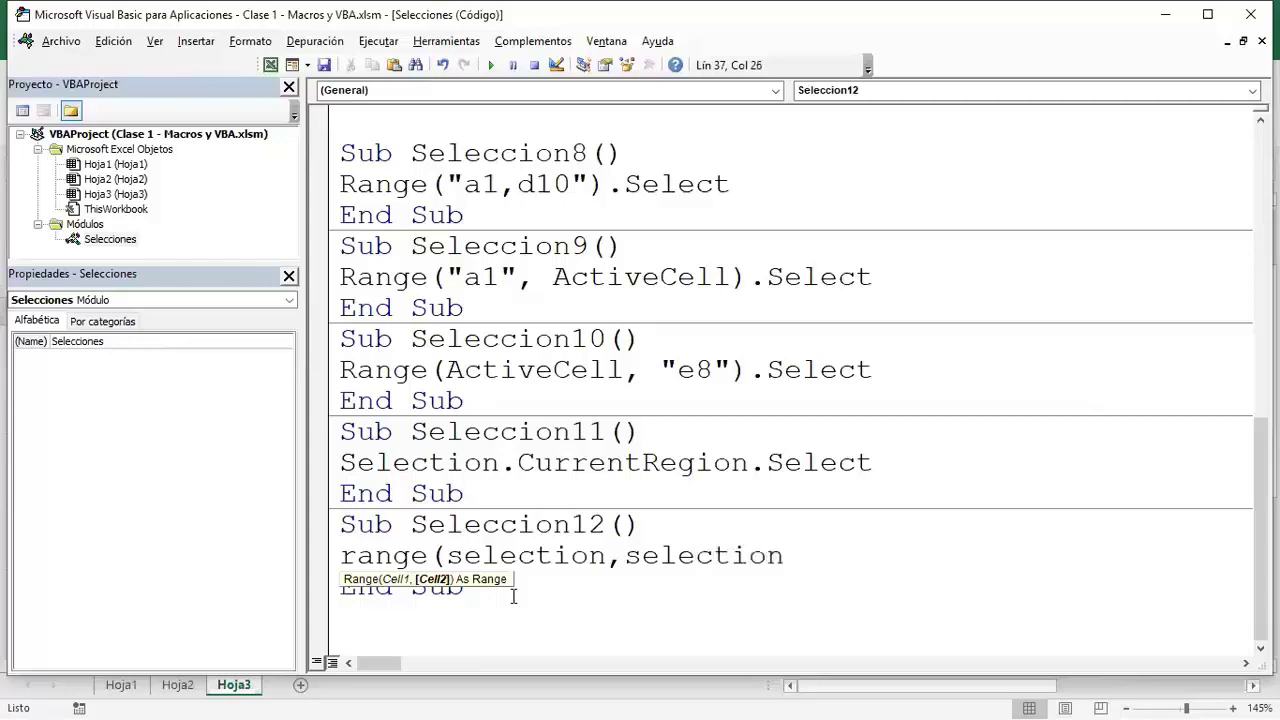
{"action": "type", "text": "edn"}
{"action": "key", "text": "BackSpace"}
{"action": "key", "text": "BackSpace"}
{"action": "type", "text": "nd("}
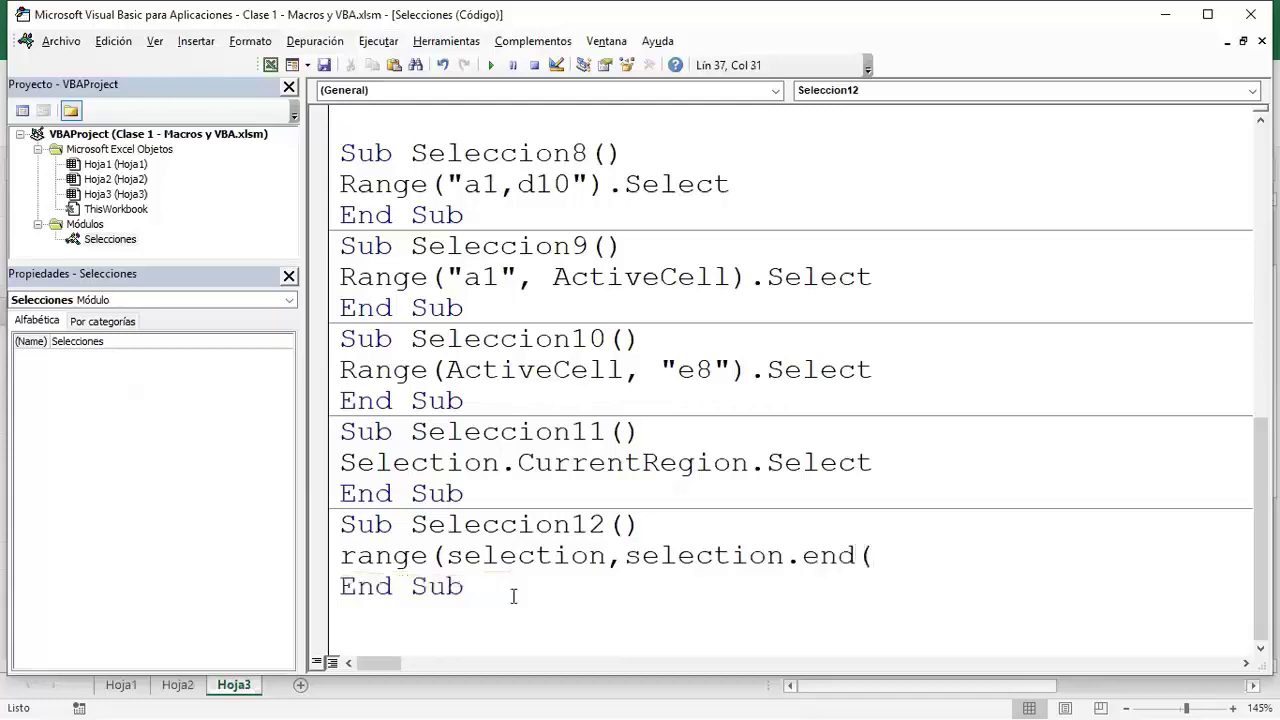
{"action": "type", "text": "xldow"}
{"action": "type", "text": "n)"}
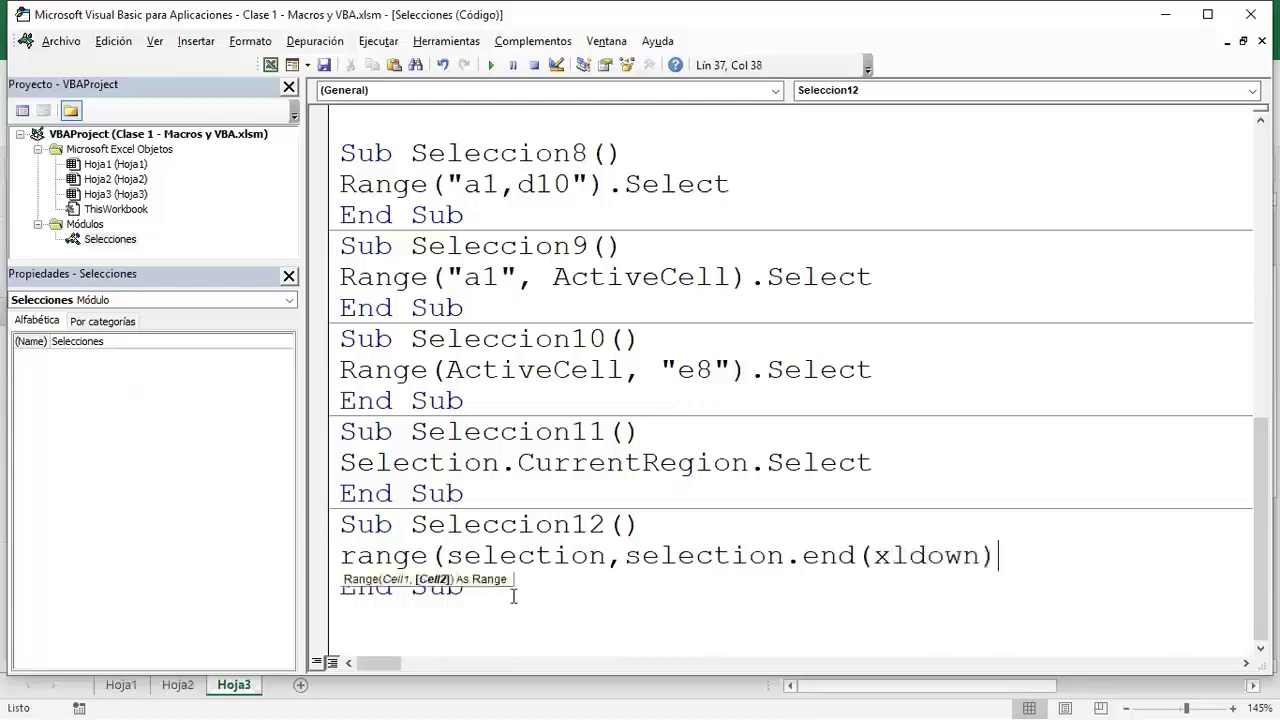
{"action": "type", "text": ").sel"}
{"action": "key", "text": "Tab"}
{"action": "left_click", "coordinate": [513, 597]}
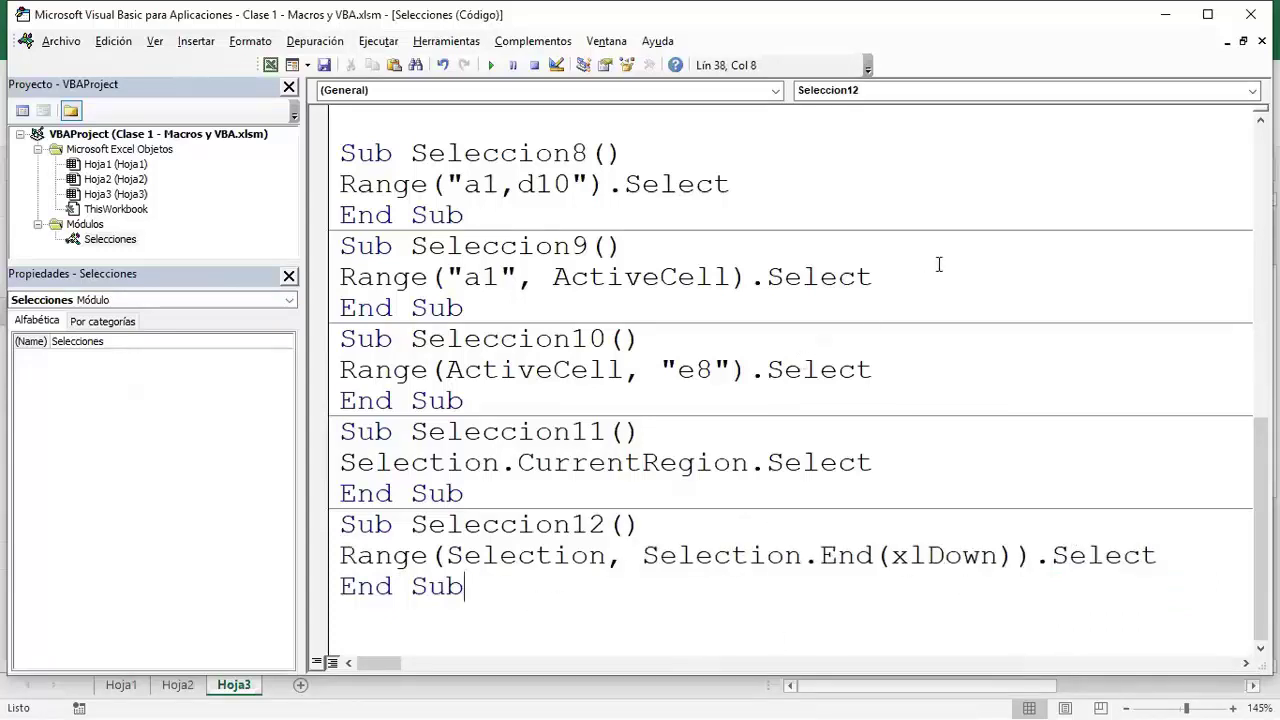
{"action": "left_click", "coordinate": [658, 524]}
- Add the comment 'Seleccion del inicio de una celda hasta el final' / 'de la columna' under the Seleccion12 header
{"action": "key", "text": "Return"}
{"action": "type", "text": "'"}
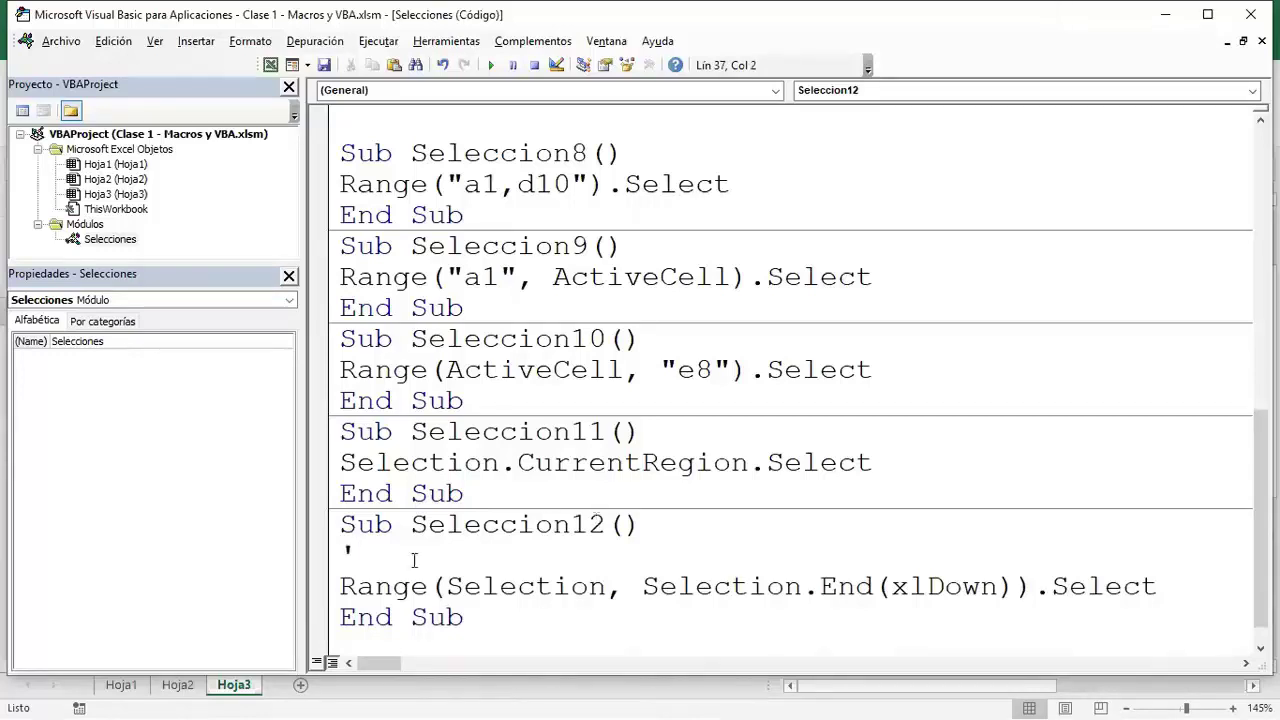
{"action": "type", "text": "Seleccion del inicio de una celda hasta el final"}
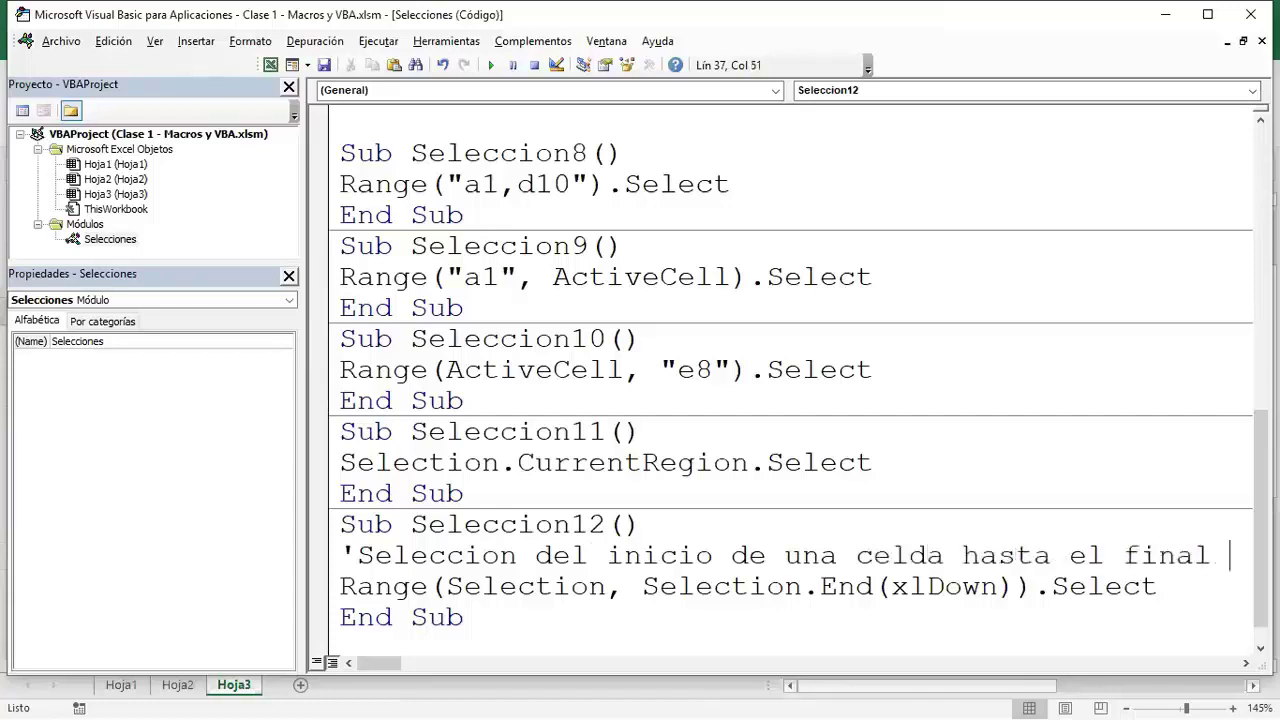
{"action": "key", "text": "Return"}
{"action": "type", "text": "de la columna"}
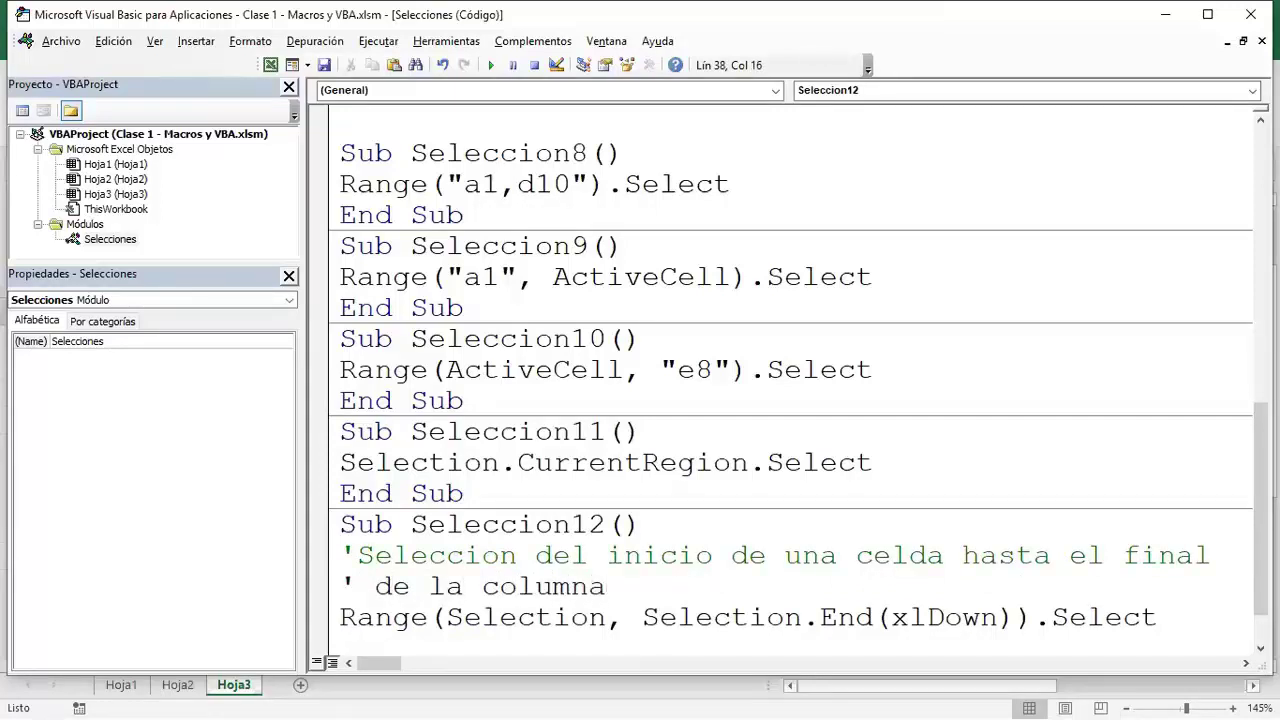
{"action": "left_click", "coordinate": [697, 555]}
{"action": "scroll", "coordinate": [684, 584], "scroll_direction": "down", "scroll_amount": 1}
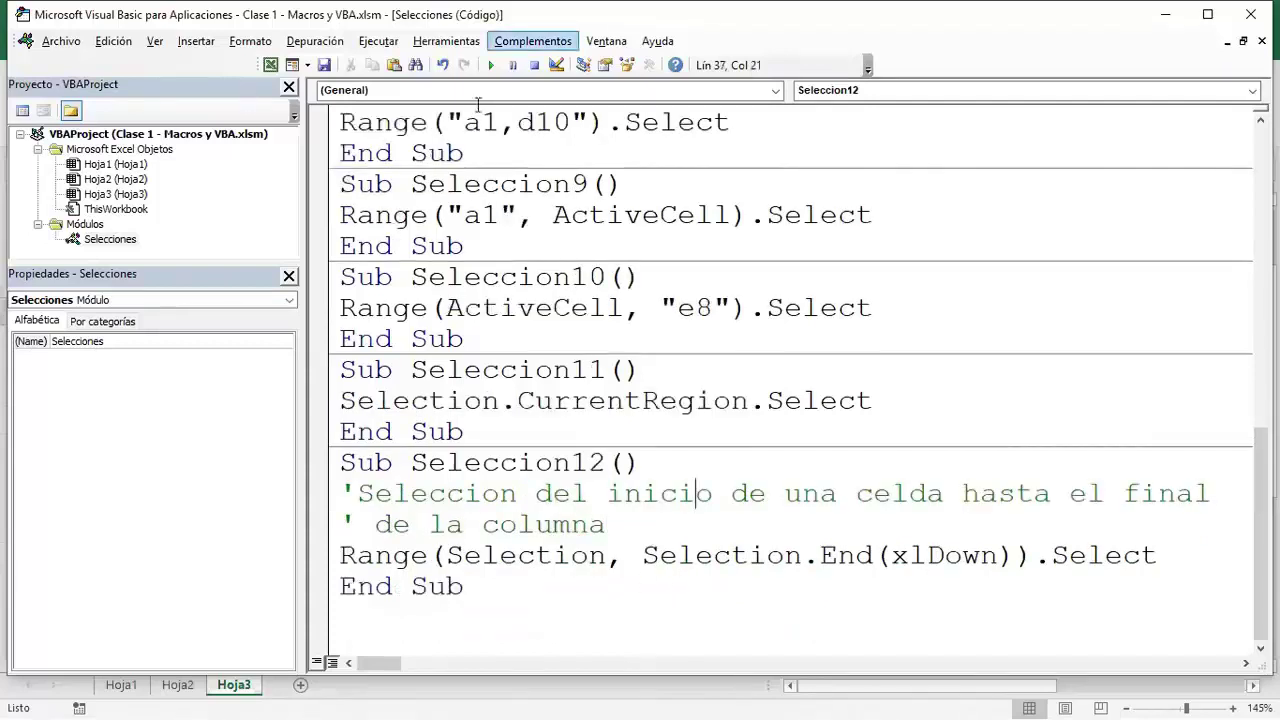
- Back in Excel, run Seleccion12 to select K4 down to K31
{"action": "left_click", "coordinate": [270, 65]}
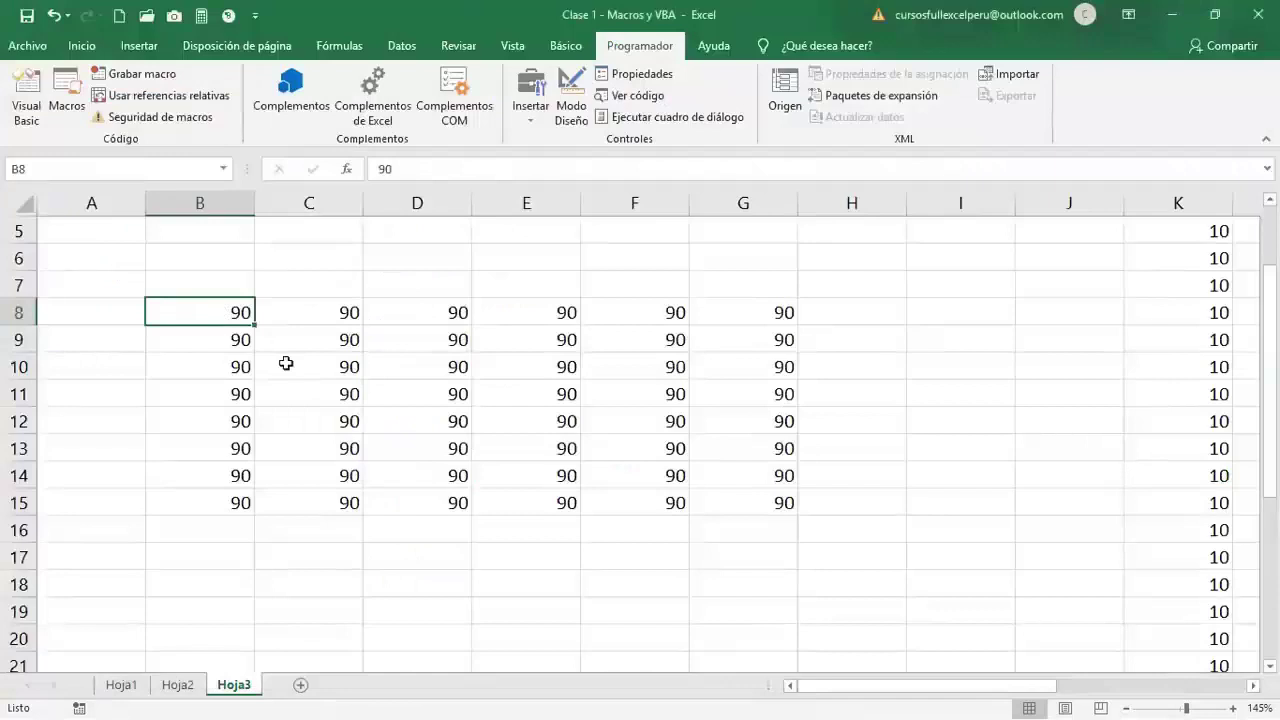
{"action": "left_click", "coordinate": [286, 363]}
{"action": "left_click", "coordinate": [308, 314]}
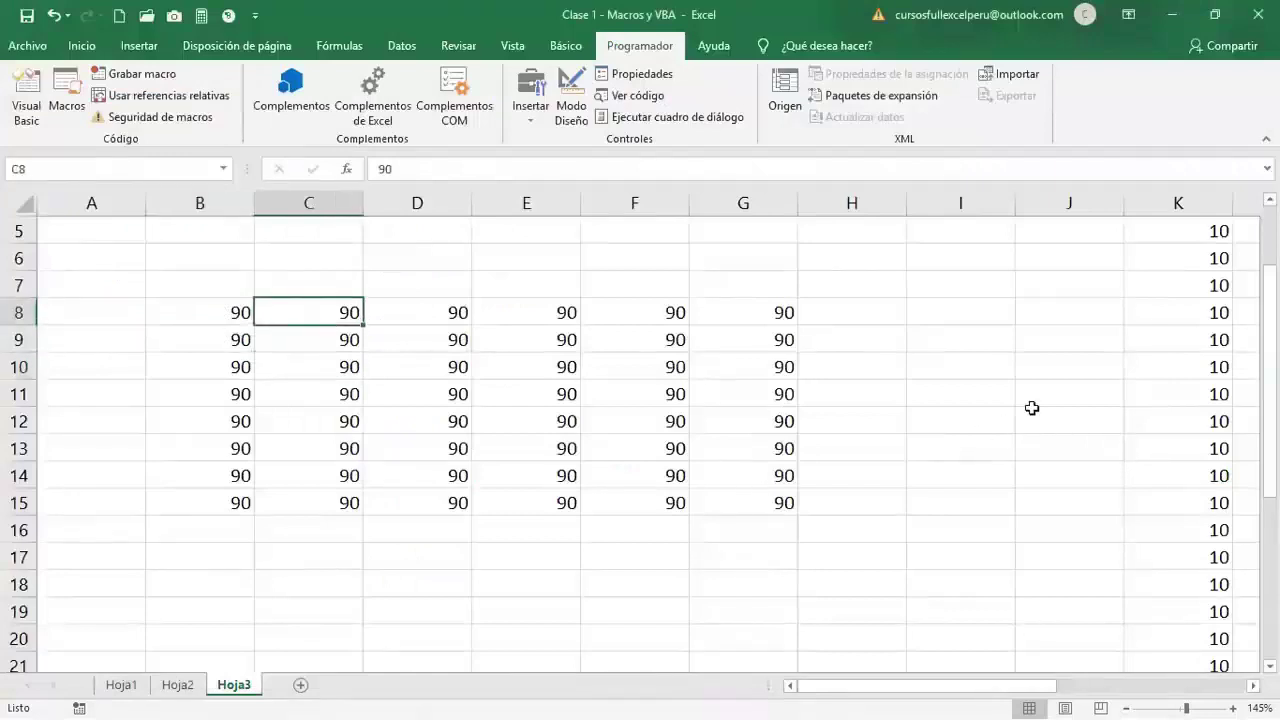
{"action": "scroll", "coordinate": [1032, 408], "scroll_direction": "down", "scroll_amount": 2}
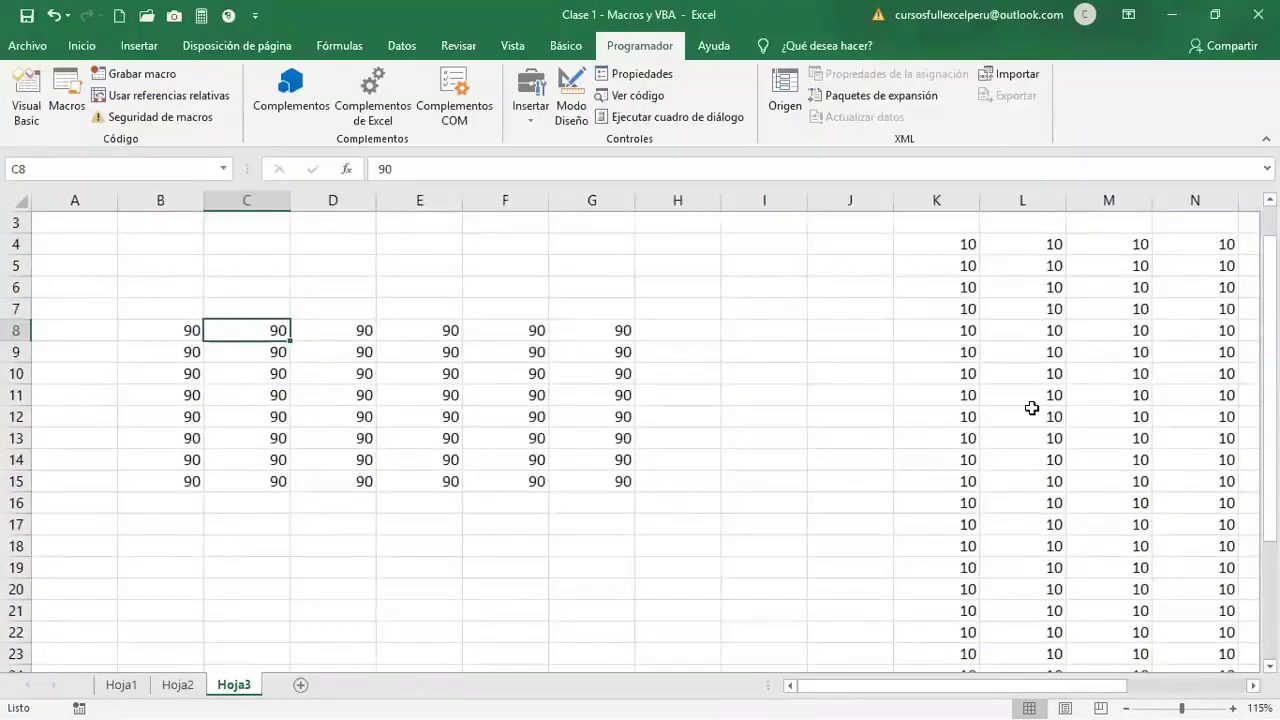
{"action": "scroll", "coordinate": [840, 468], "scroll_direction": "down", "scroll_amount": 2}
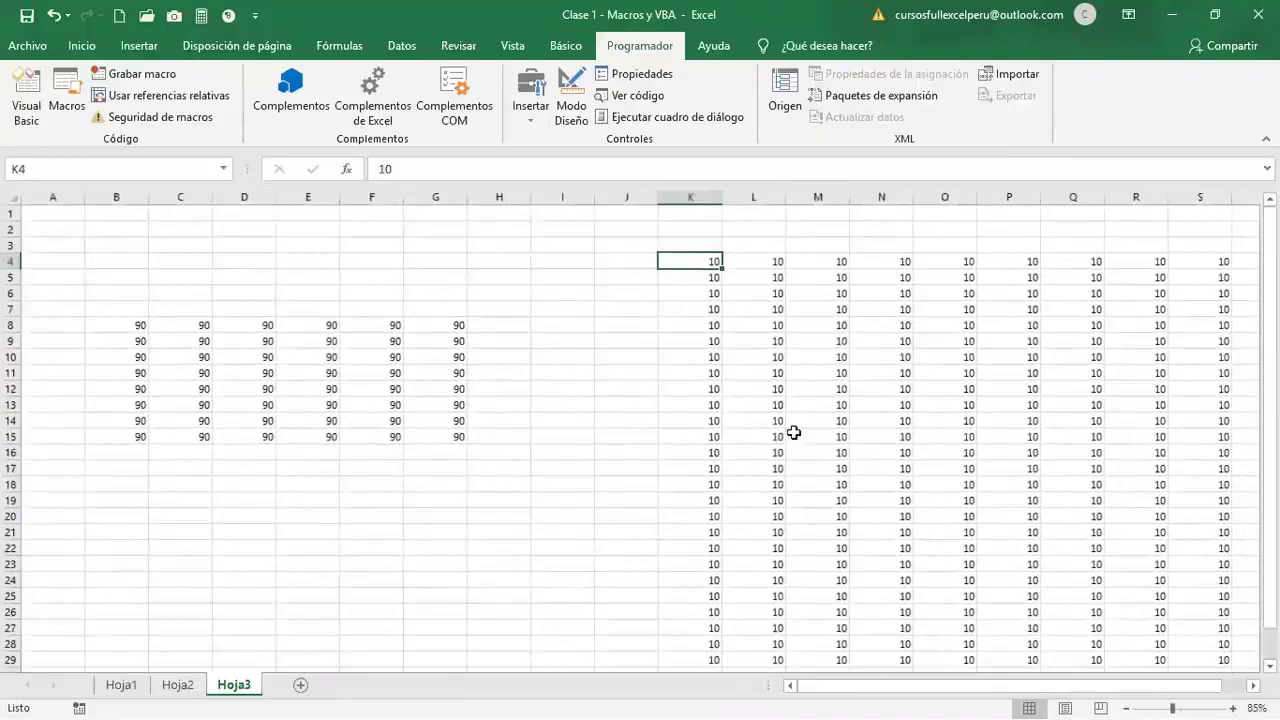
{"action": "scroll", "coordinate": [727, 368], "scroll_direction": "down", "scroll_amount": 1}
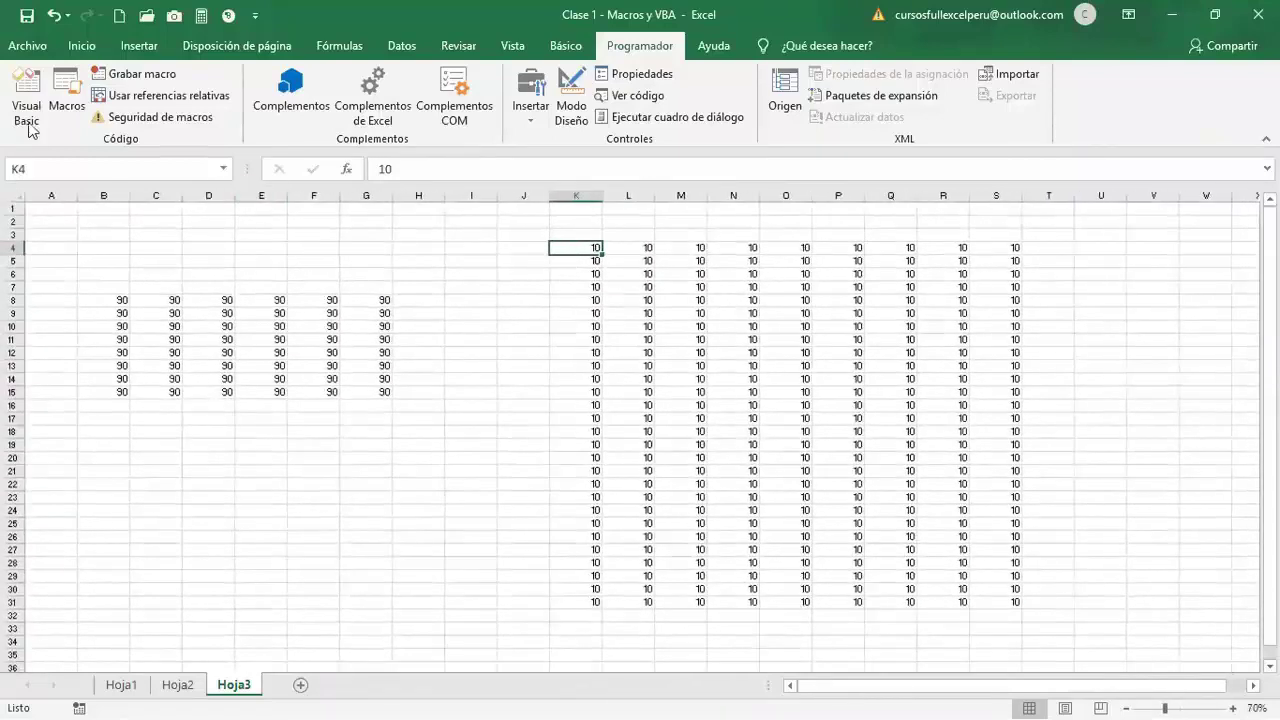
{"action": "left_click", "coordinate": [67, 105]}
{"action": "left_click", "coordinate": [905, 266]}
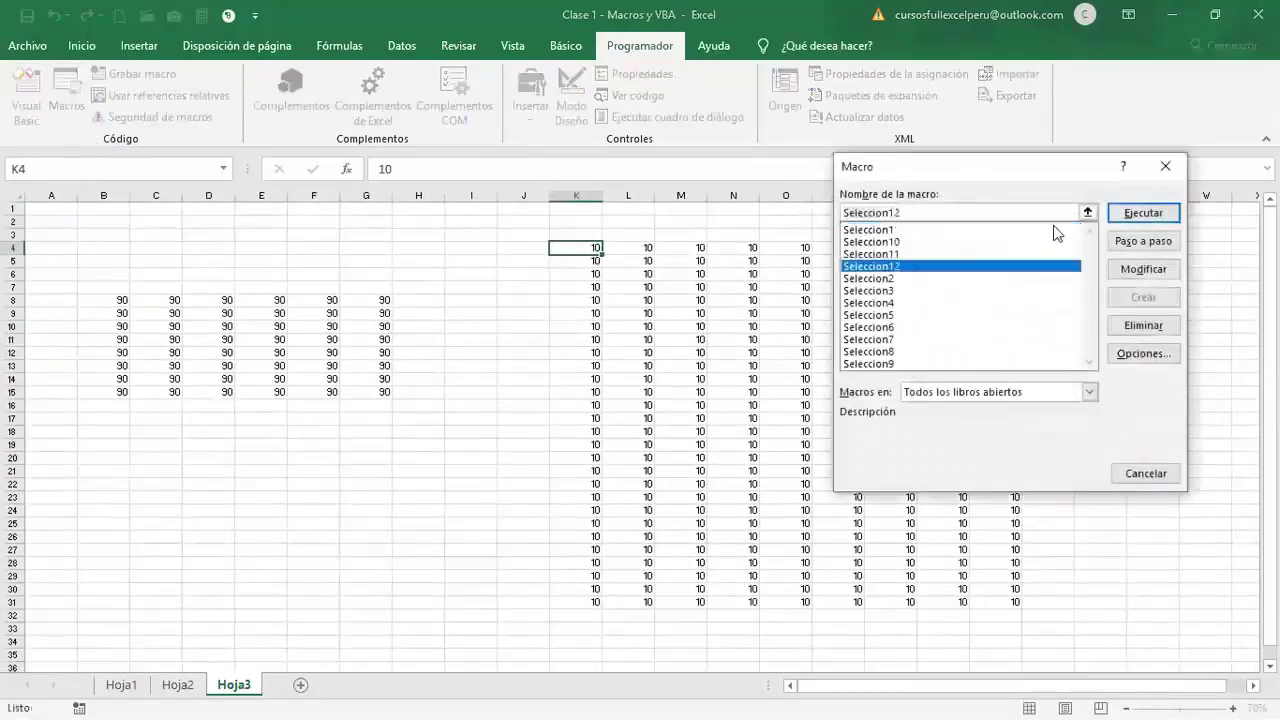
{"action": "left_click", "coordinate": [1143, 212]}
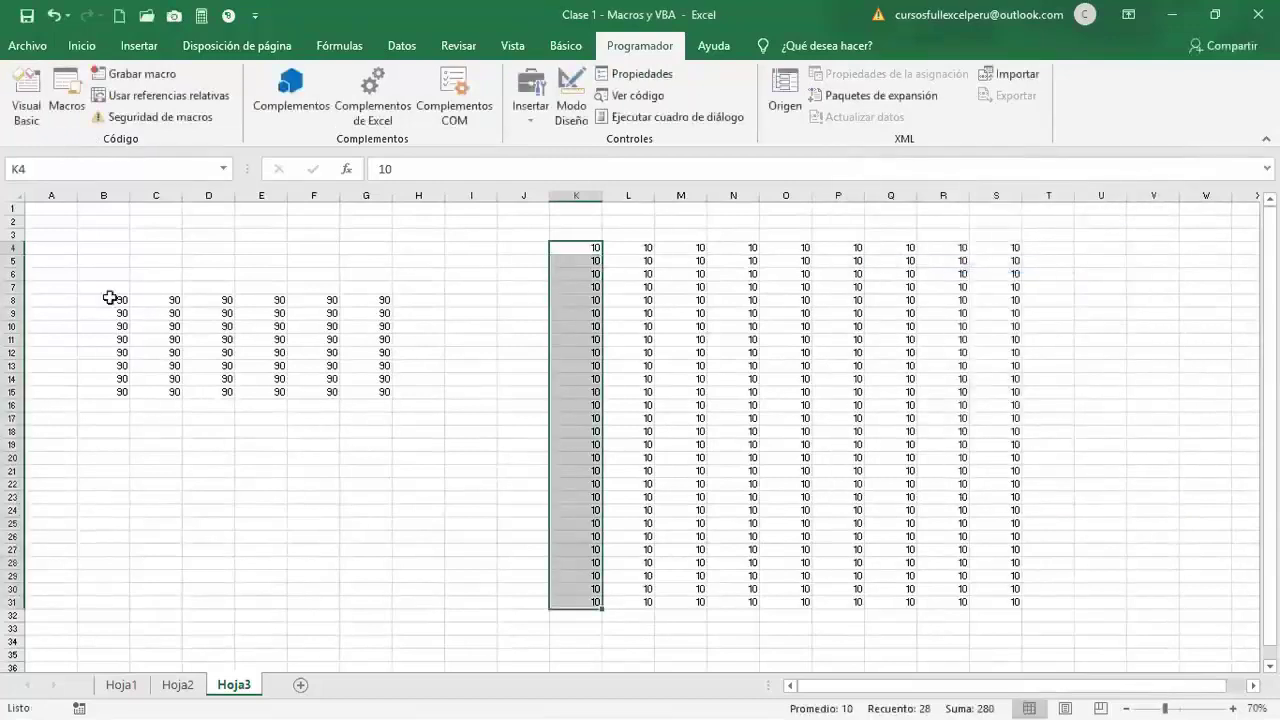
- Run Seleccion12 from B8, selecting B8:B15
{"action": "left_click", "coordinate": [110, 298]}
{"action": "left_click", "coordinate": [72, 112]}
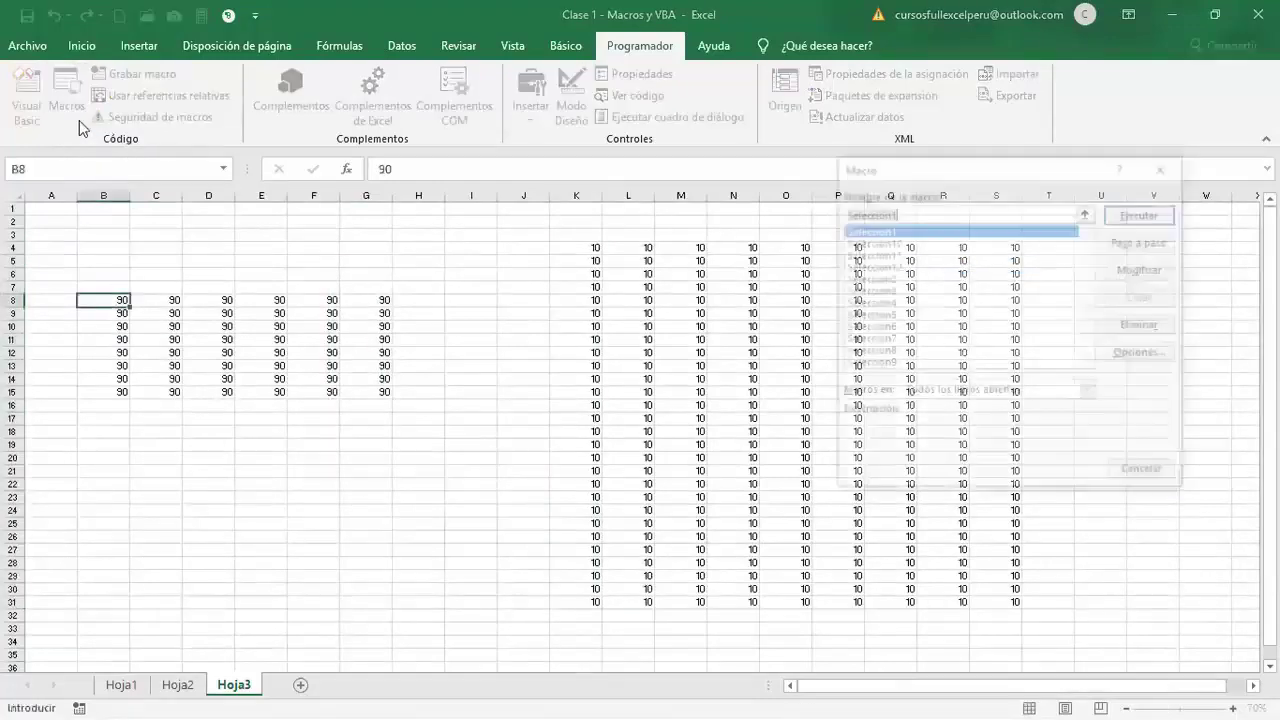
{"action": "left_click", "coordinate": [900, 267]}
{"action": "left_click", "coordinate": [1128, 216]}
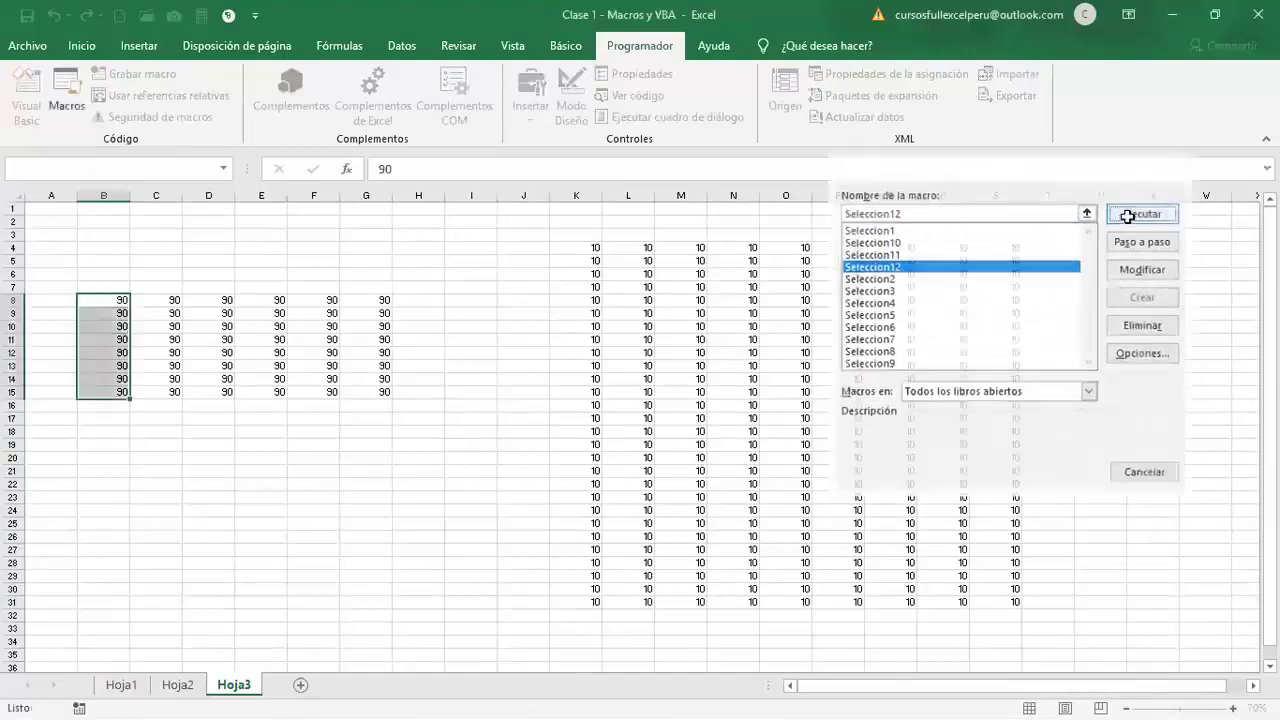
- Run Seleccion12 from A1 to select column A, then jump to the column's end and back
{"action": "left_click", "coordinate": [46, 210]}
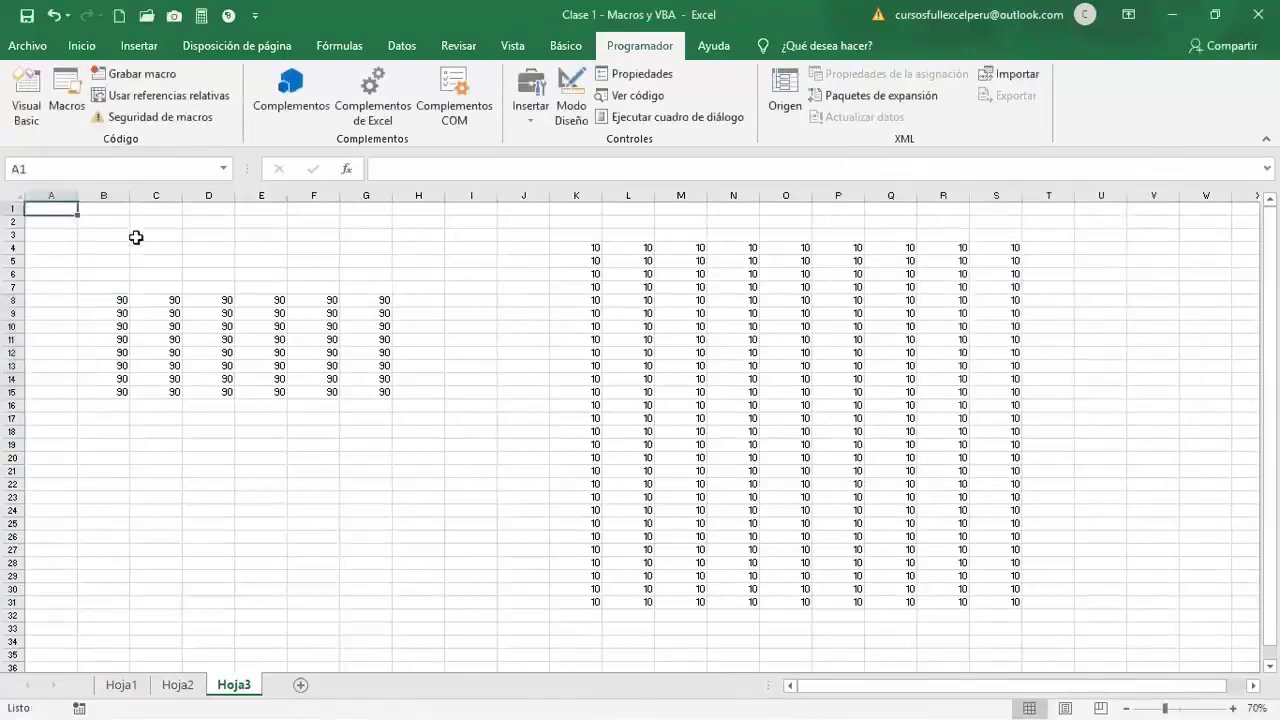
{"action": "left_click", "coordinate": [67, 112]}
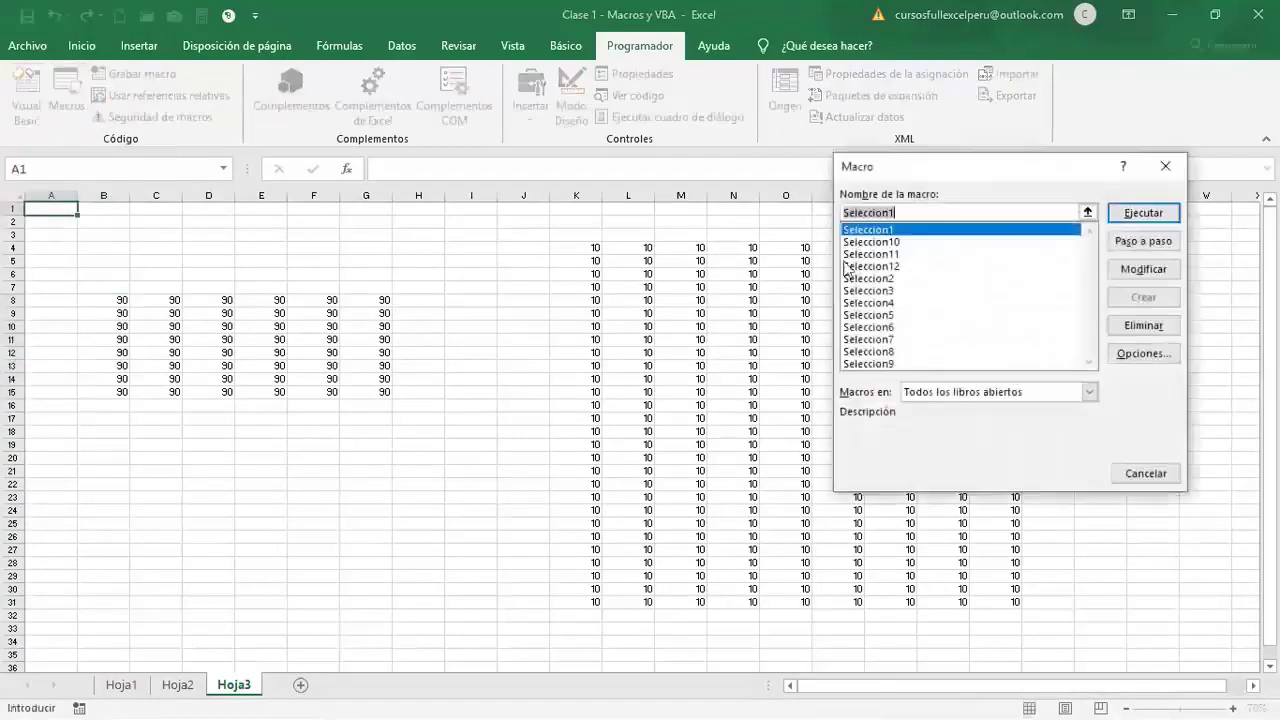
{"action": "left_click", "coordinate": [908, 282]}
{"action": "left_click", "coordinate": [906, 255]}
{"action": "left_click", "coordinate": [906, 267]}
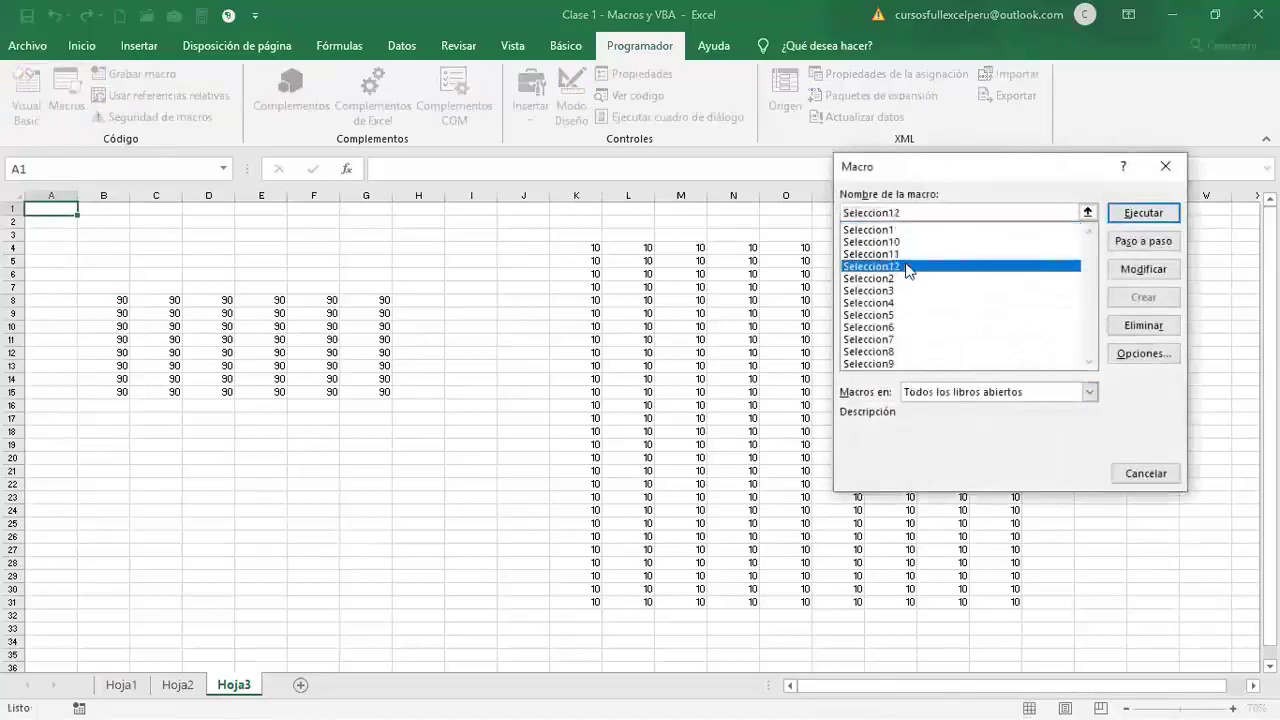
{"action": "left_click", "coordinate": [1143, 213]}
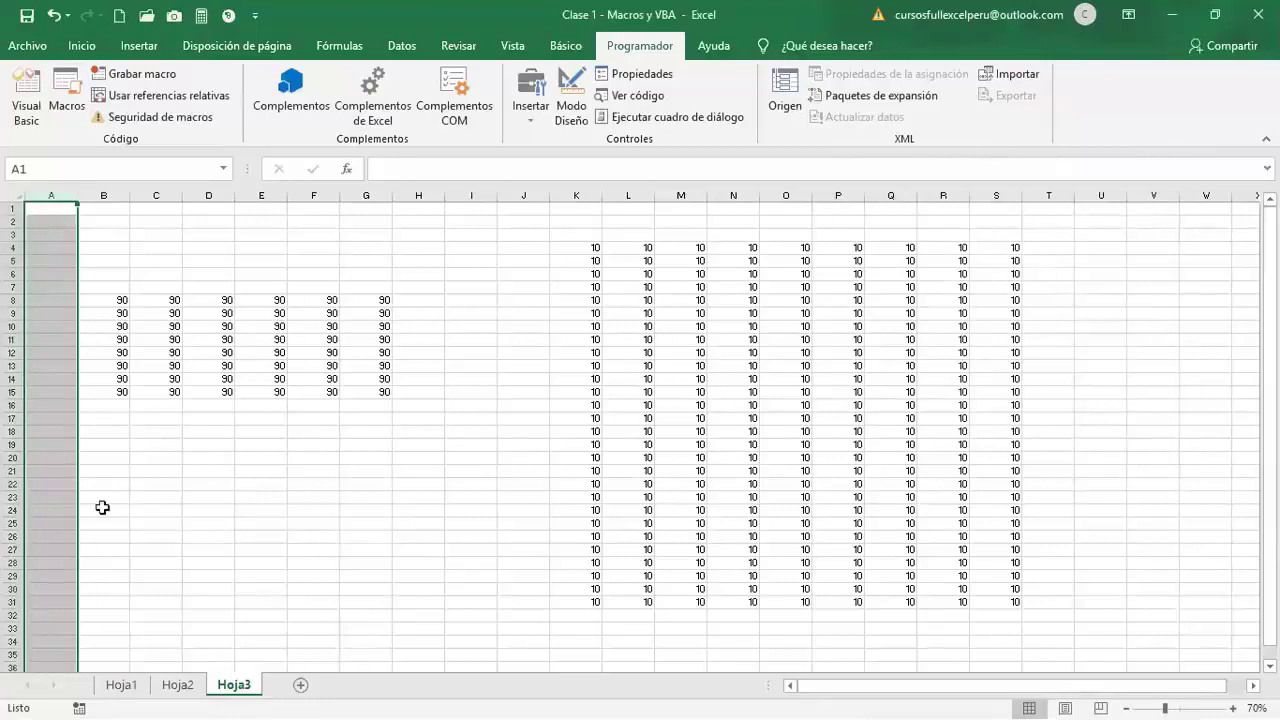
{"action": "key", "text": "ctrl+Down"}
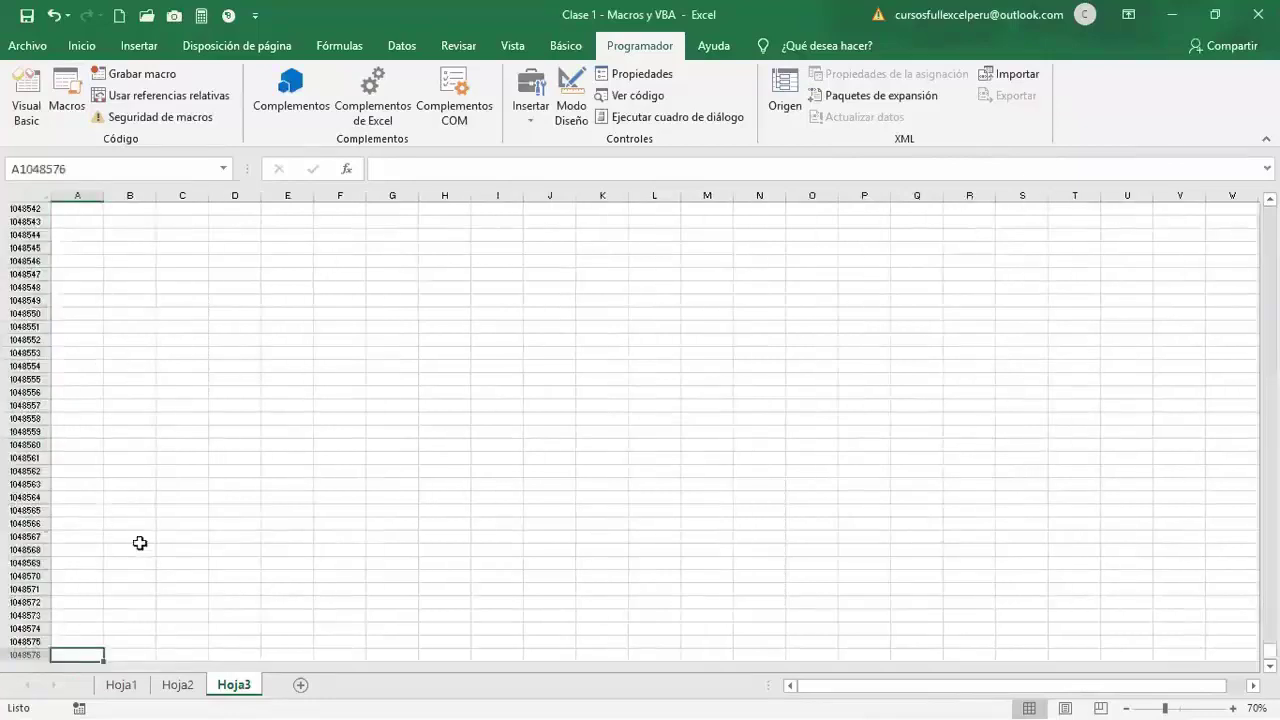
{"action": "key", "text": "ctrl+Up"}
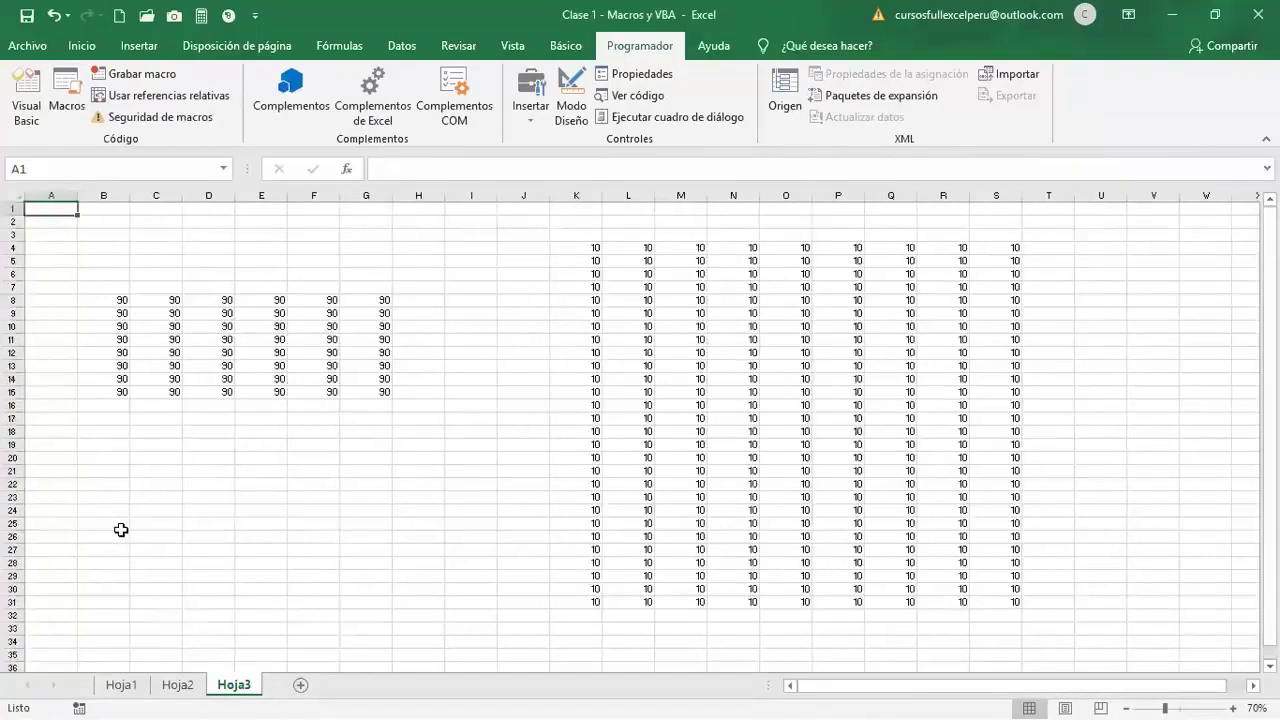
- Run Seleccion12 again starting at B8 to select down to B15
{"action": "left_click", "coordinate": [127, 306]}
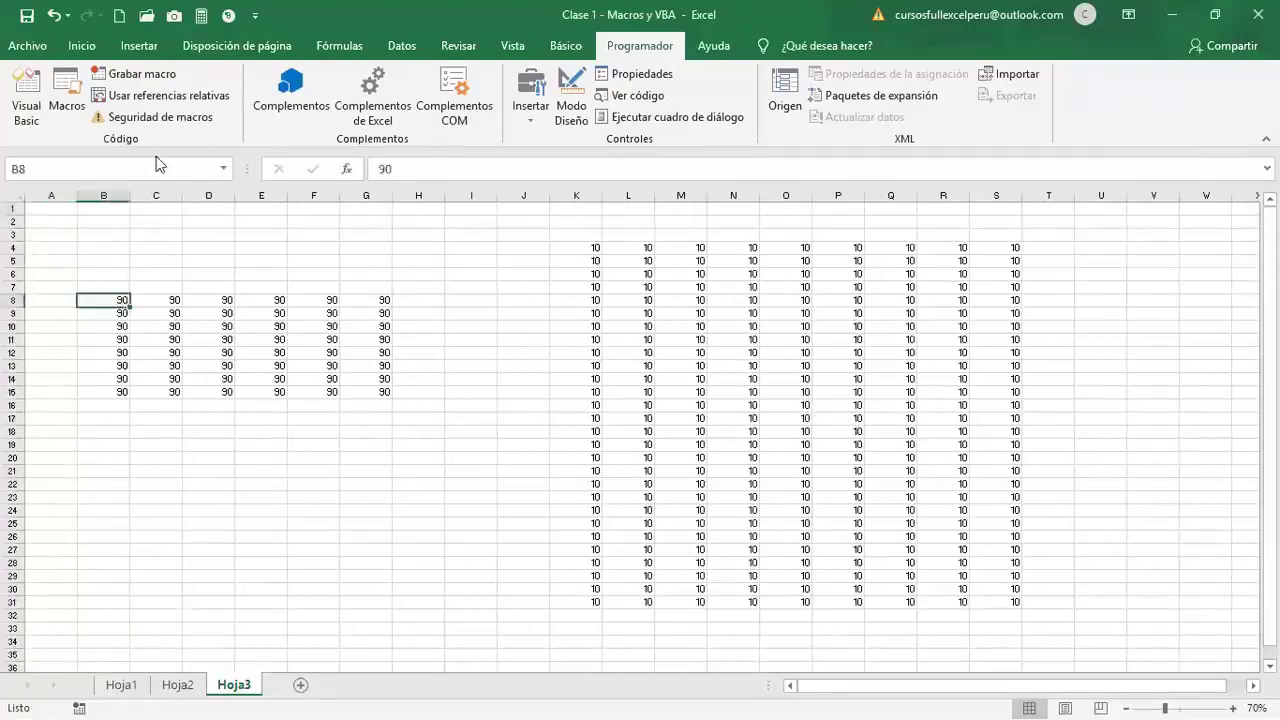
{"action": "left_click", "coordinate": [67, 100]}
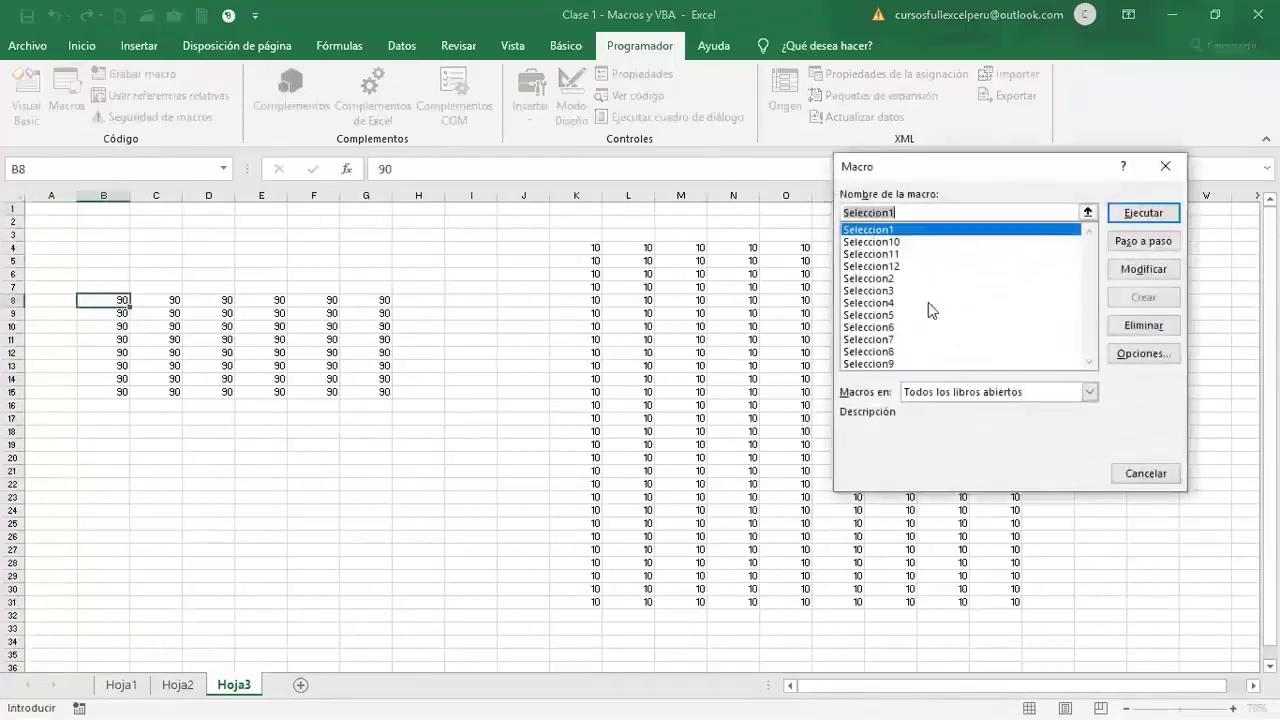
{"action": "left_click", "coordinate": [880, 266]}
{"action": "left_click", "coordinate": [1128, 215]}
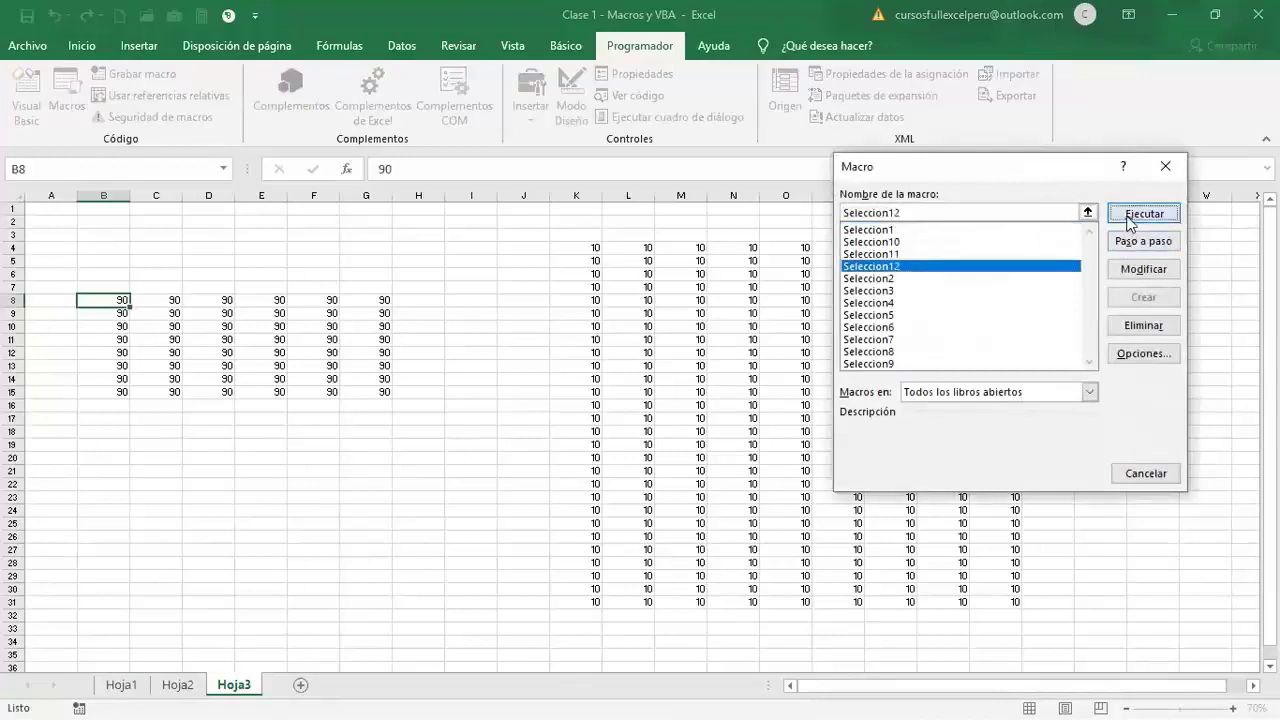
- Run Seleccion12 from K4 to select K4:K31, then go to the VBA editor
{"action": "left_click", "coordinate": [590, 248]}
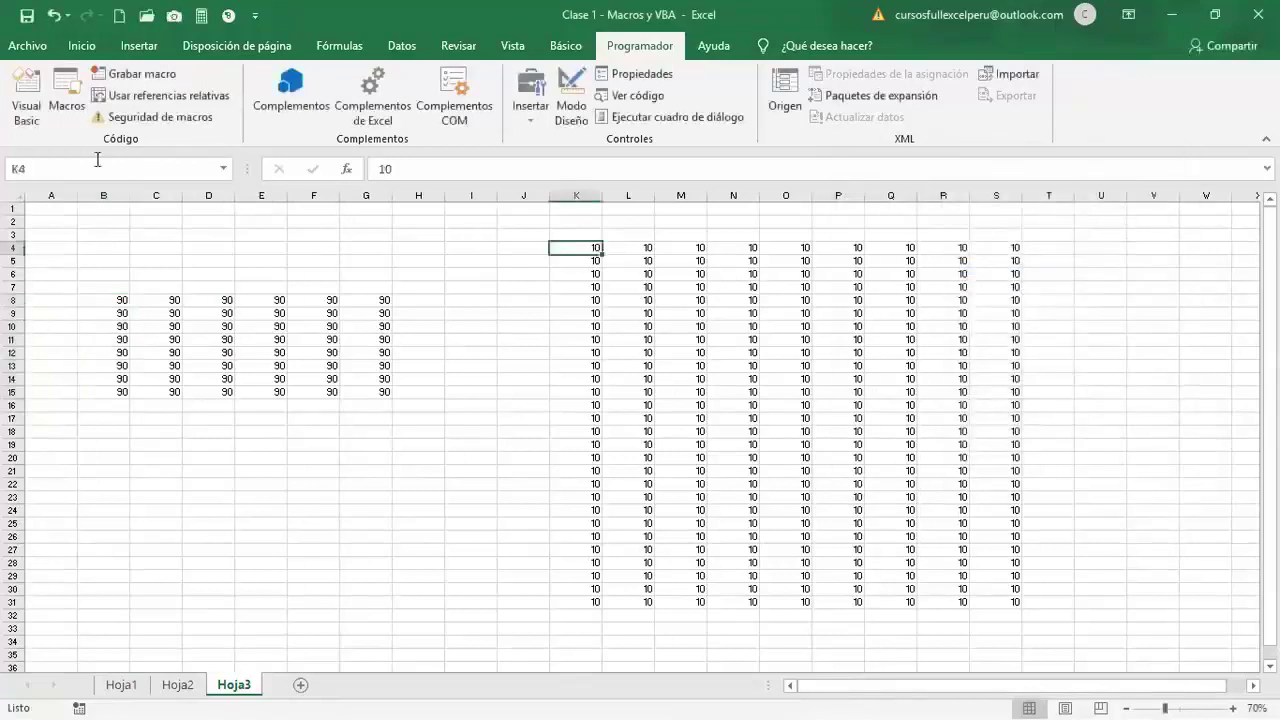
{"action": "left_click", "coordinate": [64, 120]}
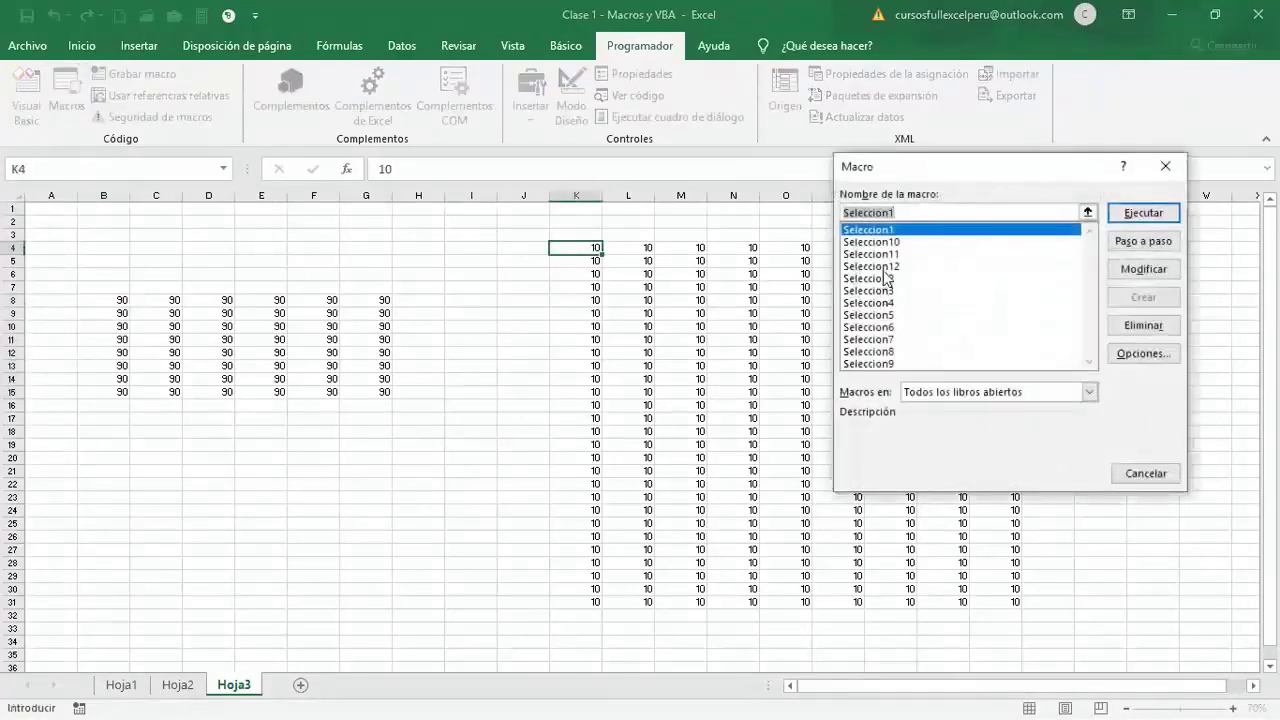
{"action": "left_click", "coordinate": [886, 266]}
{"action": "left_click", "coordinate": [1130, 216]}
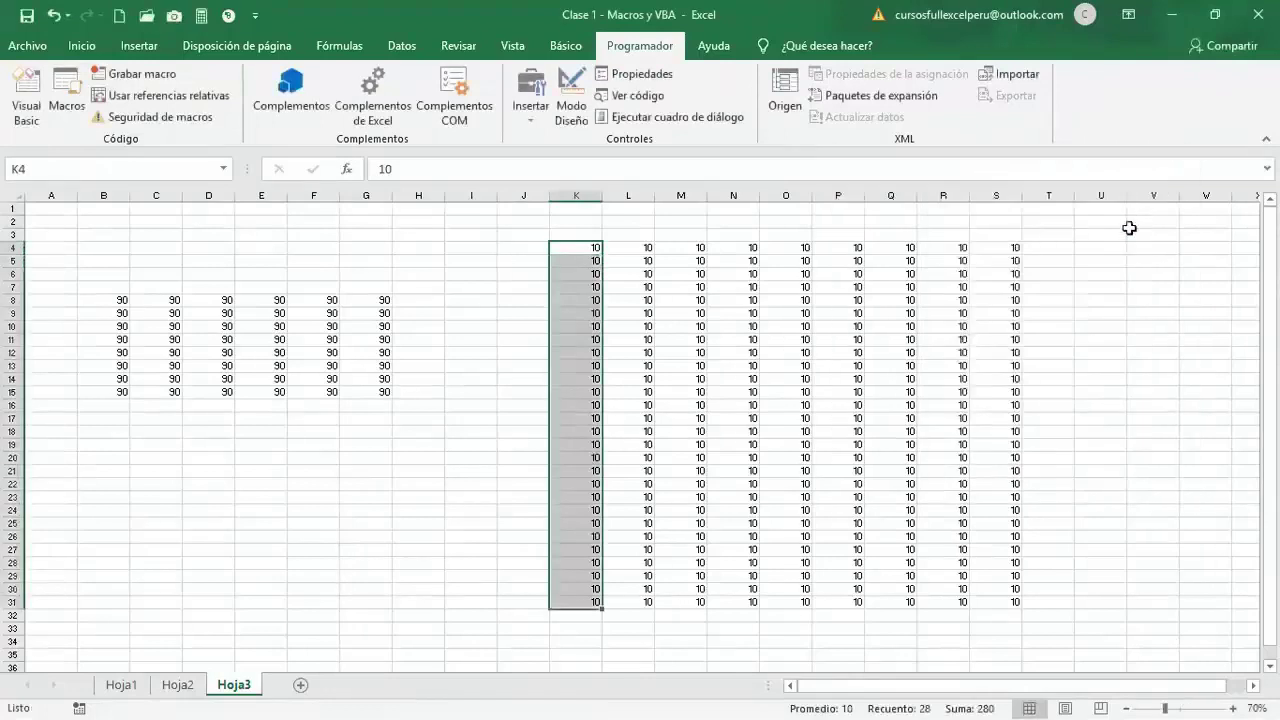
{"action": "left_click", "coordinate": [786, 313]}
{"action": "left_click", "coordinate": [22, 115]}
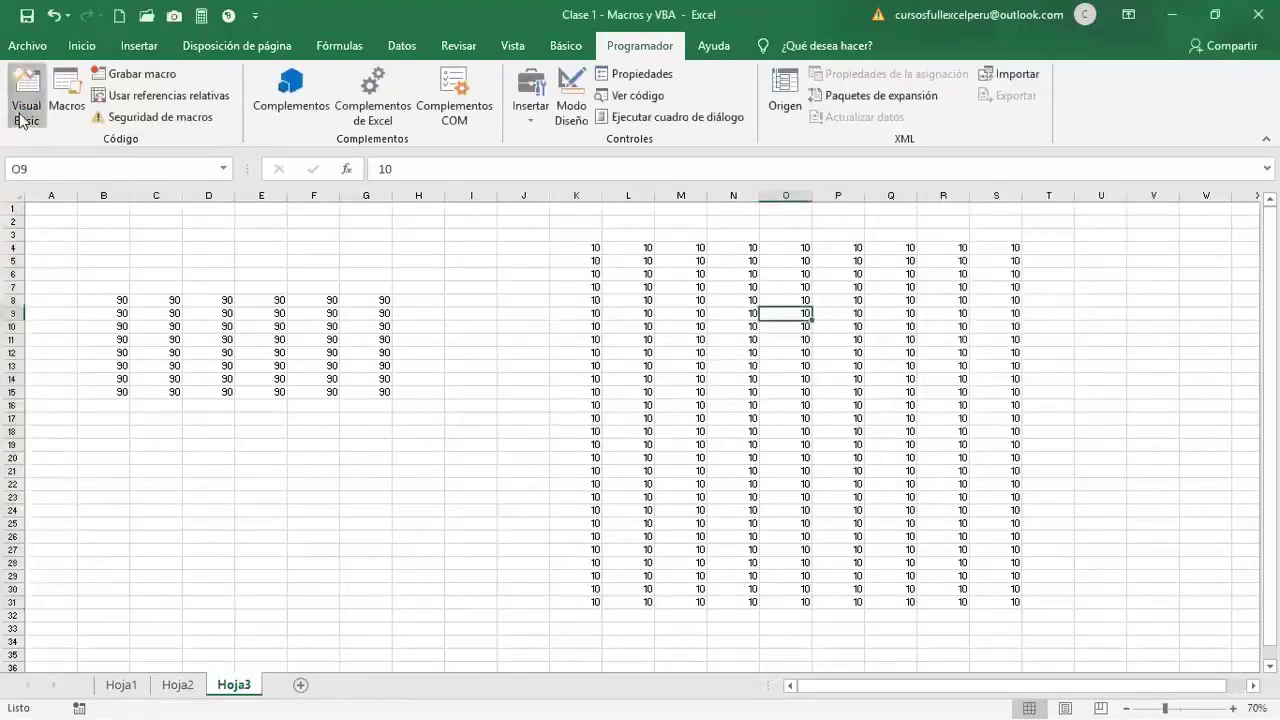
- Add a new Sub Seleccion13 header below the last procedure
{"action": "left_click", "coordinate": [410, 631]}
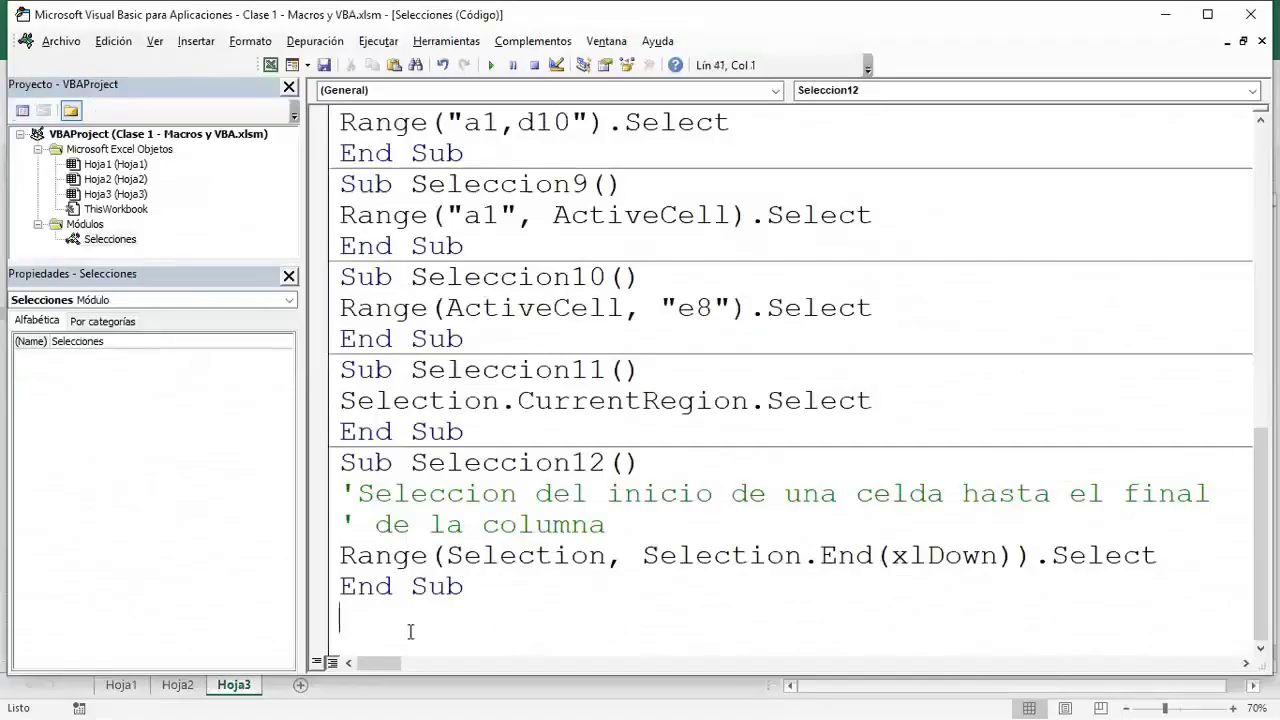
{"action": "scroll", "coordinate": [416, 627], "scroll_direction": "down", "scroll_amount": 1}
{"action": "scroll", "coordinate": [417, 586], "scroll_direction": "down", "scroll_amount": 2}
{"action": "left_click", "coordinate": [369, 545]}
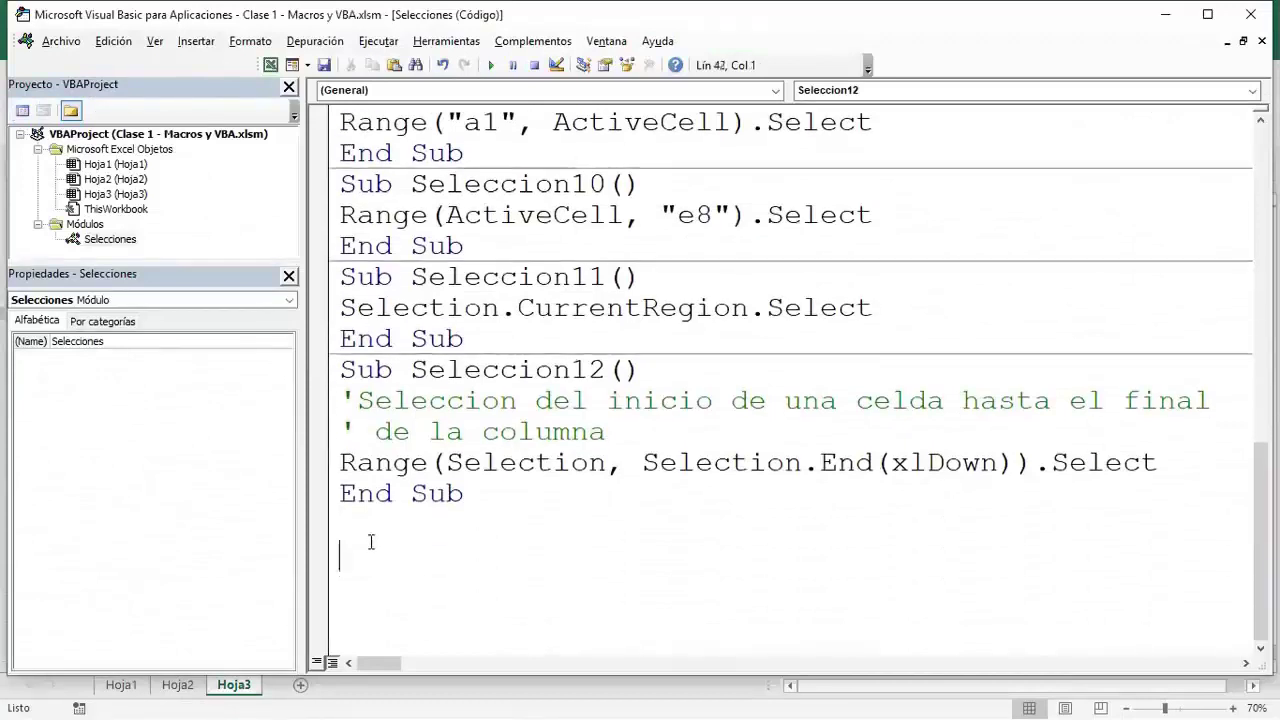
{"action": "left_click", "coordinate": [405, 532]}
{"action": "type", "text": "seb Sele"}
{"action": "key", "text": "BackSpace"}
{"action": "key", "text": "BackSpace"}
{"action": "key", "text": "BackSpace"}
{"action": "key", "text": "BackSpace"}
{"action": "key", "text": "BackSpace"}
{"action": "key", "text": "BackSpace"}
{"action": "type", "text": "ub s"}
{"action": "key", "text": "BackSpace"}
{"action": "type", "text": "Seleccion13"}
{"action": "key", "text": "Return"}
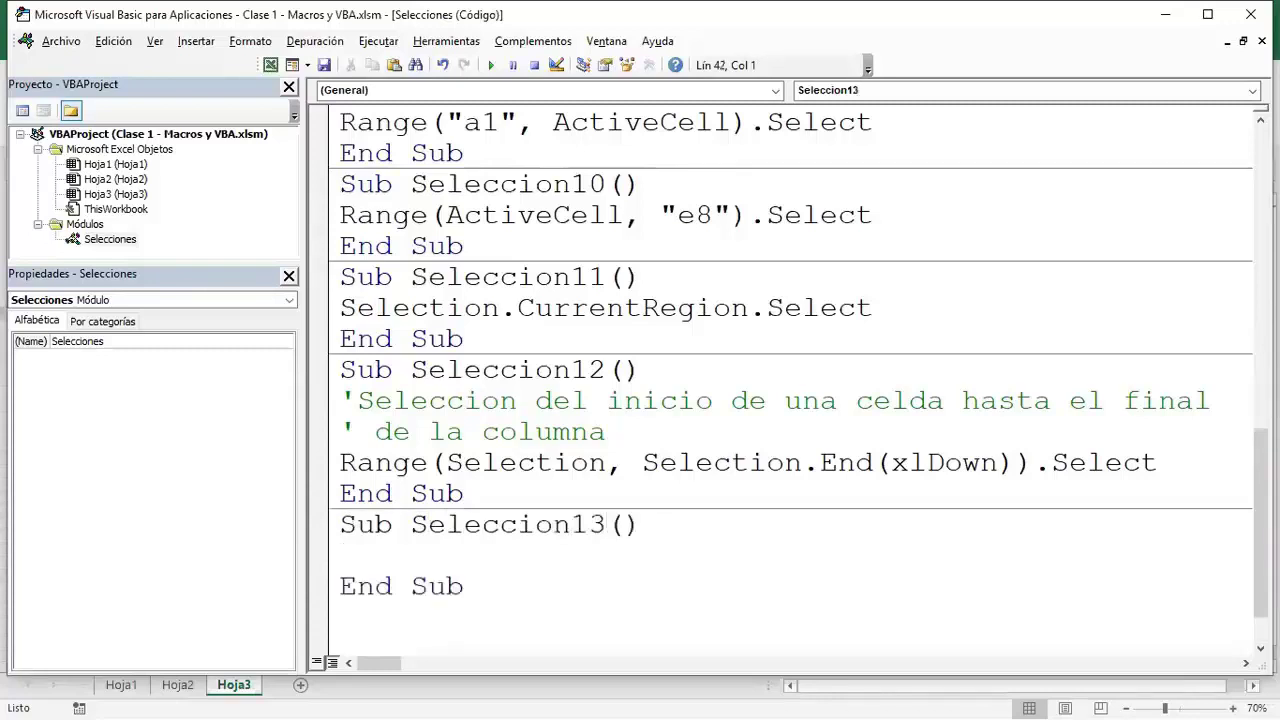
- Write Range(Selection, Selection.End(xlToRight)).Select as the body of Seleccion13
{"action": "type", "text": "range("}
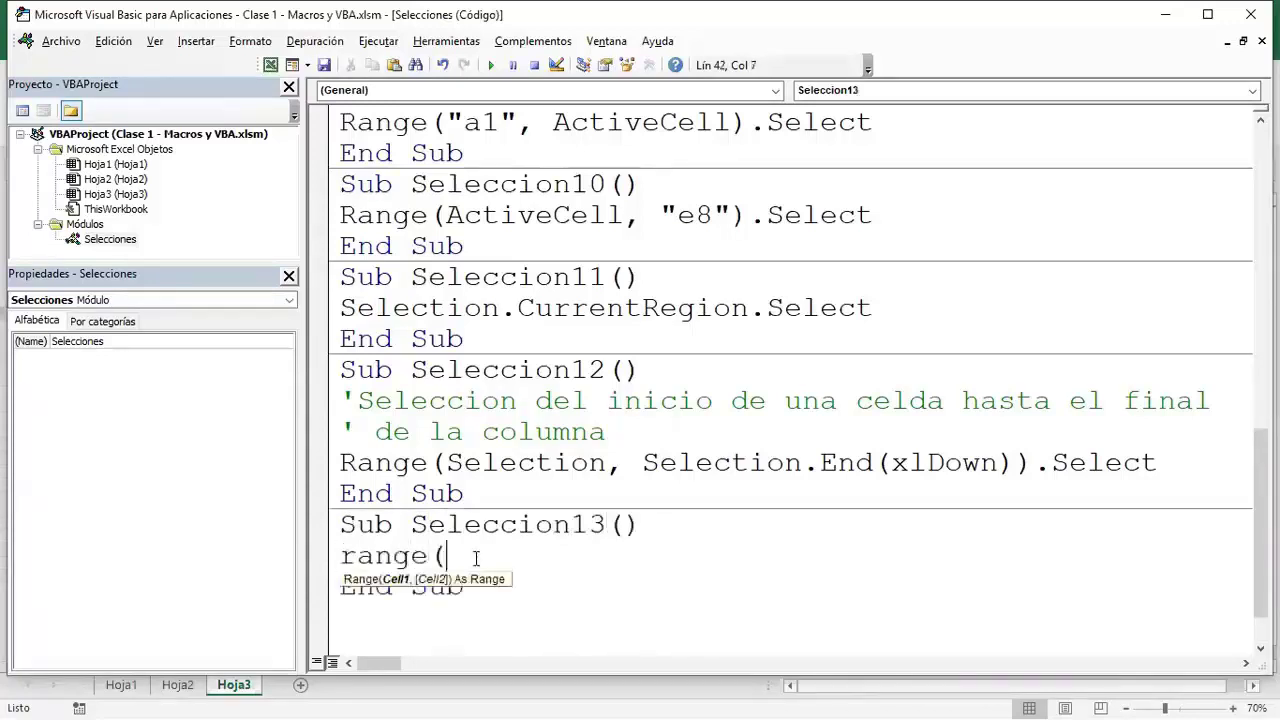
{"action": "type", "text": "selection,"}
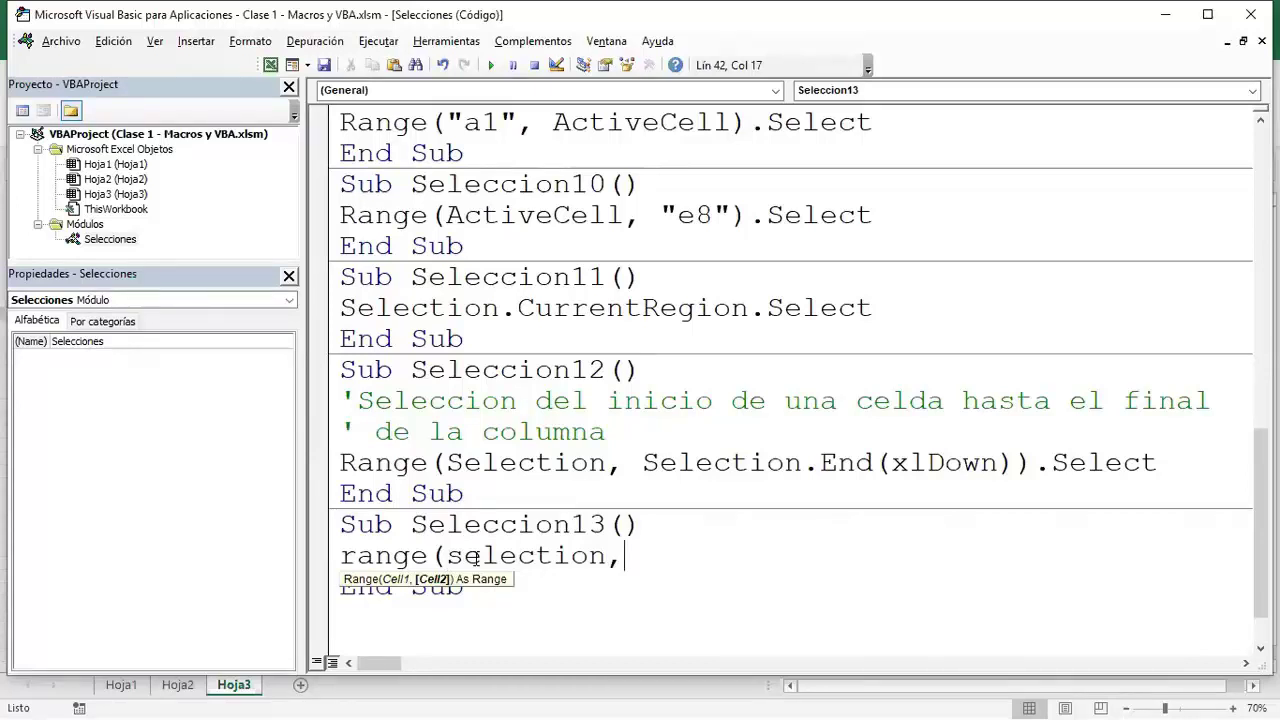
{"action": "type", "text": "selection.end("}
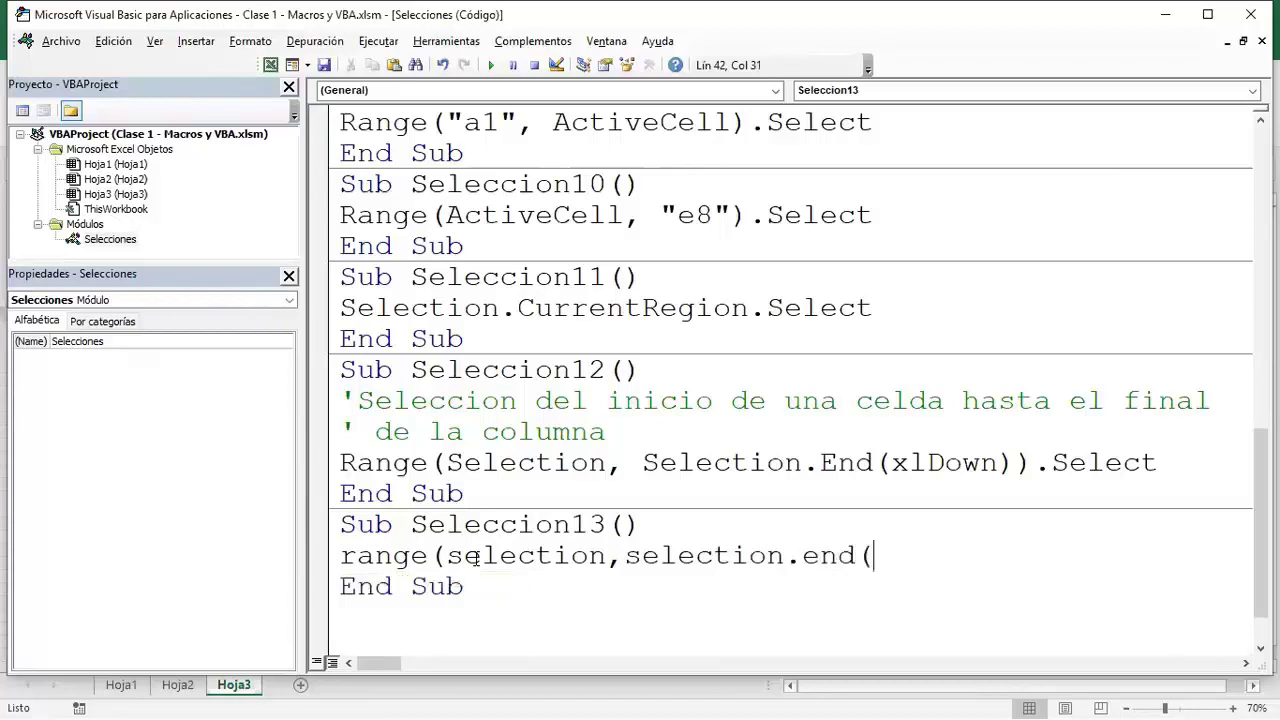
{"action": "type", "text": "xl"}
{"action": "type", "text": "tori"}
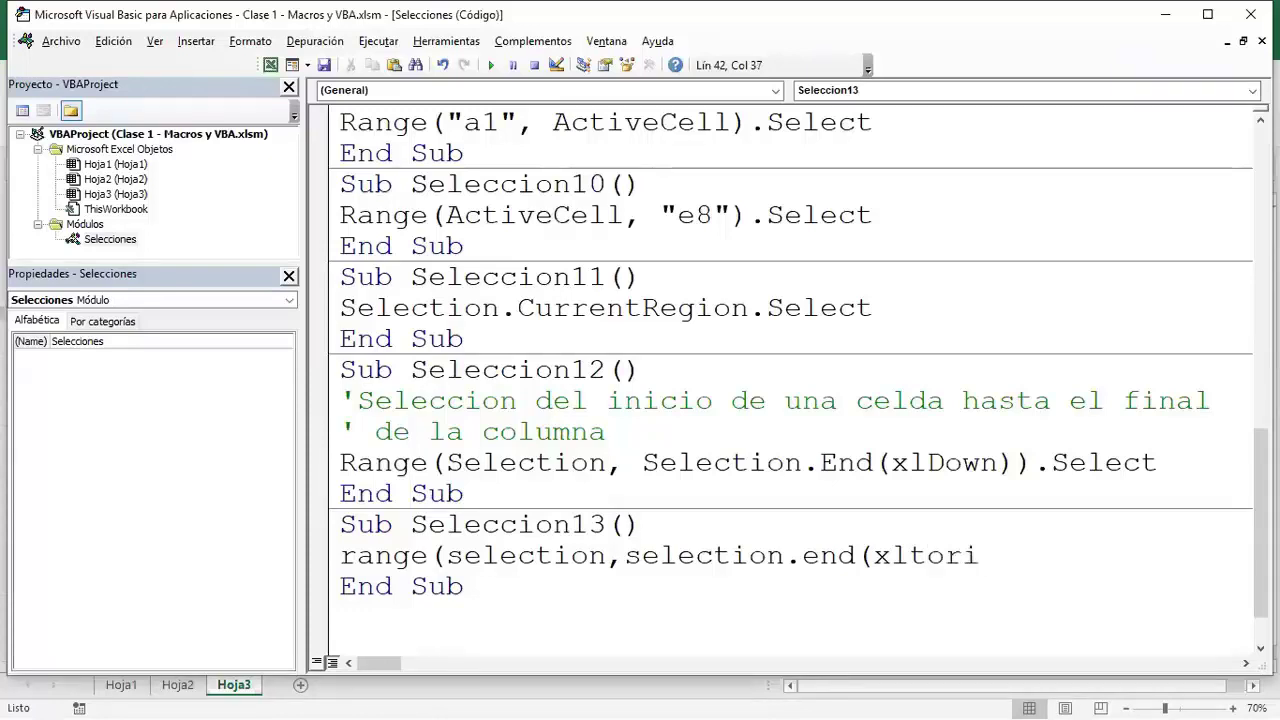
{"action": "type", "text": "ght"}
{"action": "type", "text": ")"}
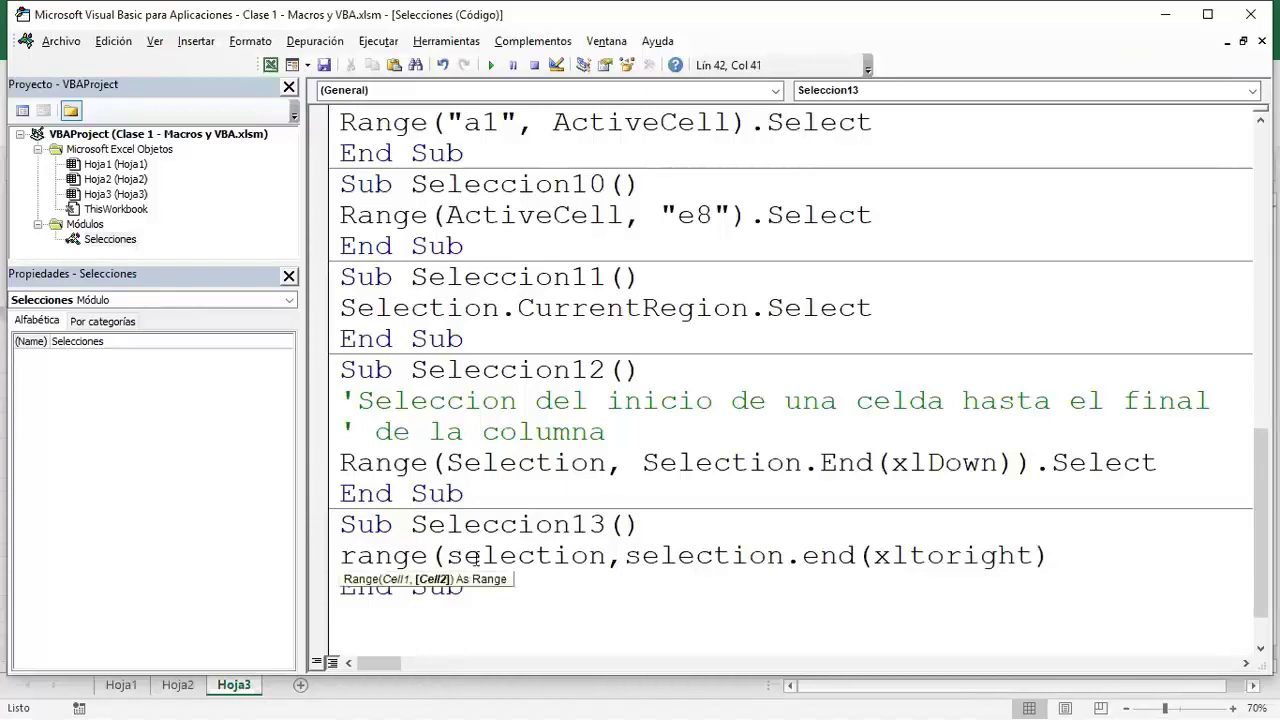
{"action": "type", "text": ").se"}
{"action": "key", "text": "Tab"}
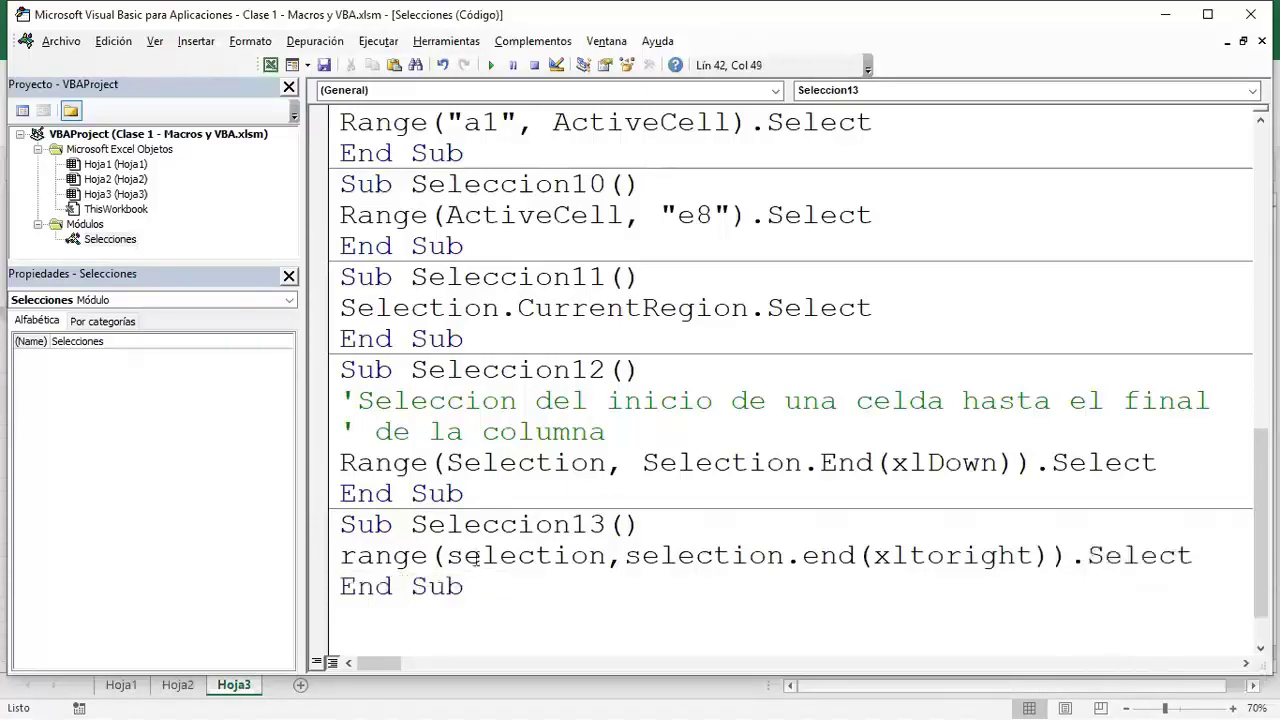
{"action": "key", "text": "Down"}
{"action": "key", "text": "Down"}
- Paste two copies of the Seleccion13 procedure below it
{"action": "scroll", "coordinate": [475, 560], "scroll_direction": "down", "scroll_amount": 1}
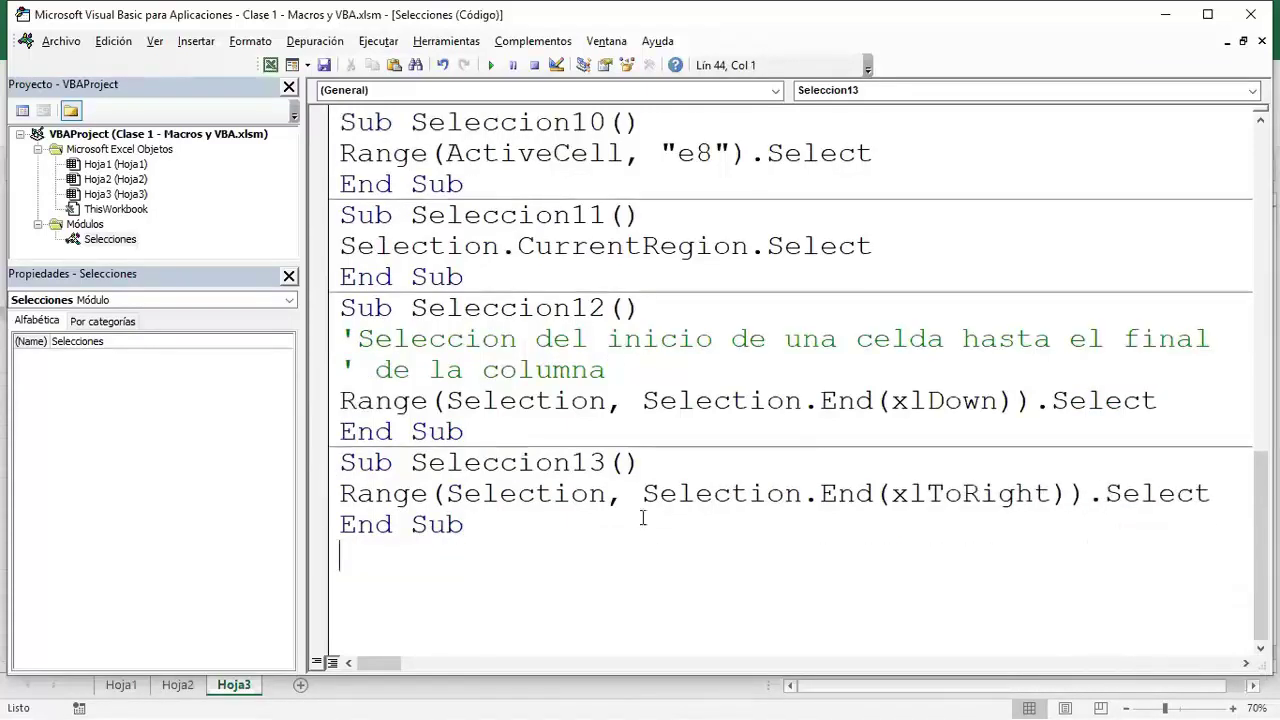
{"action": "key", "text": "Return"}
{"action": "left_click_drag", "start_coordinate": [503, 531], "coordinate": [340, 463]}
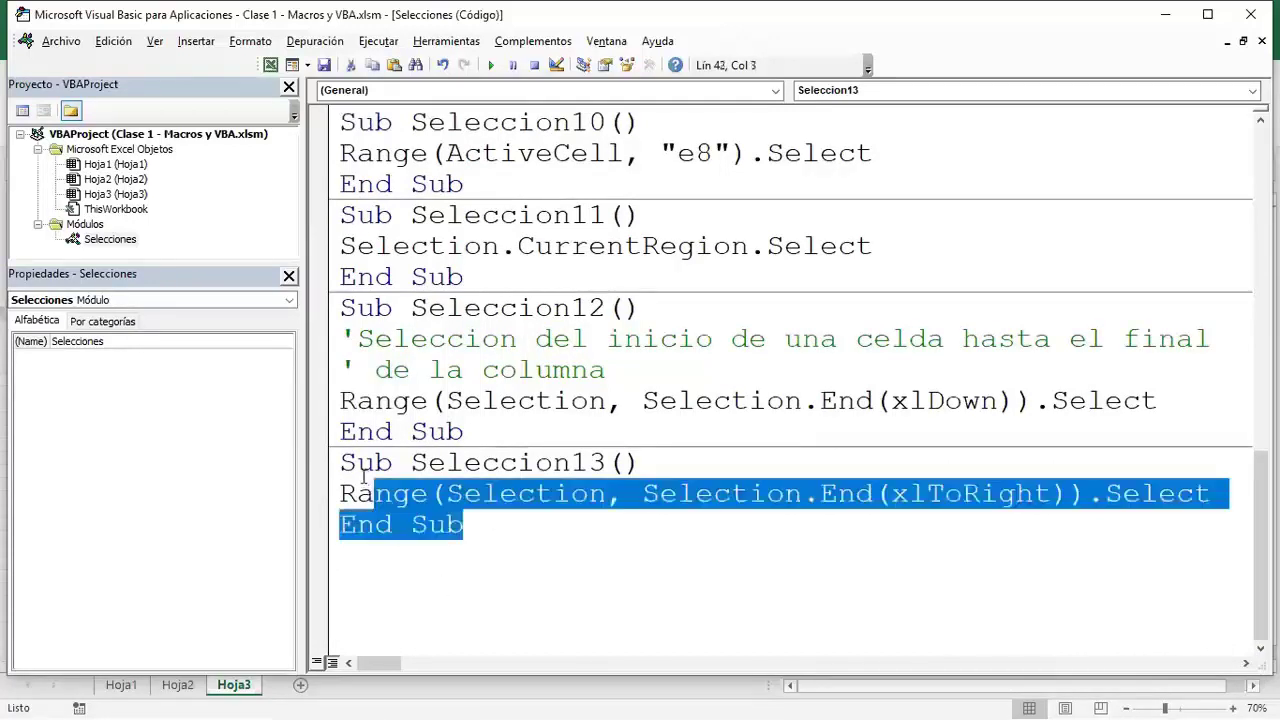
{"action": "key", "text": "ctrl+c"}
{"action": "left_click", "coordinate": [400, 580]}
{"action": "left_click", "coordinate": [375, 557]}
{"action": "key", "text": "ctrl+v"}
{"action": "key", "text": "Return"}
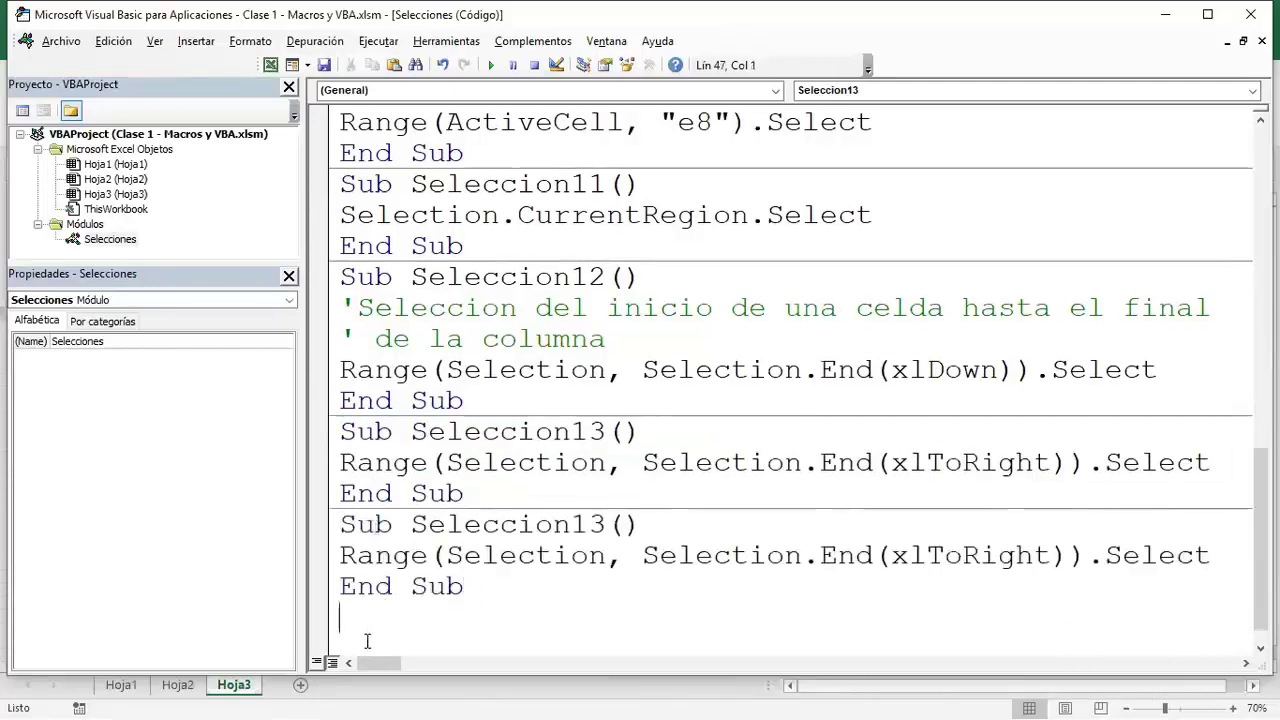
{"action": "key", "text": "ctrl+v"}
- Rename the two copies Seleccion14 and Seleccion15
{"action": "left_click_drag", "start_coordinate": [606, 464], "coordinate": [589, 464]}
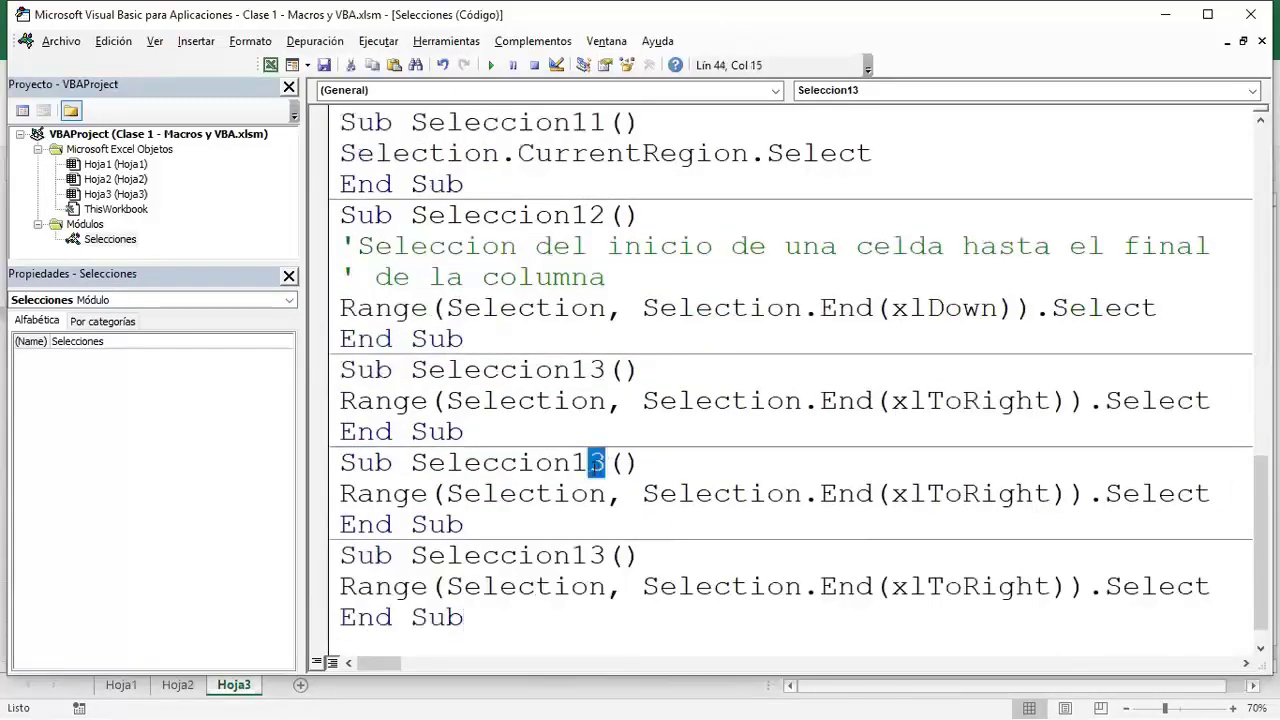
{"action": "type", "text": "4"}
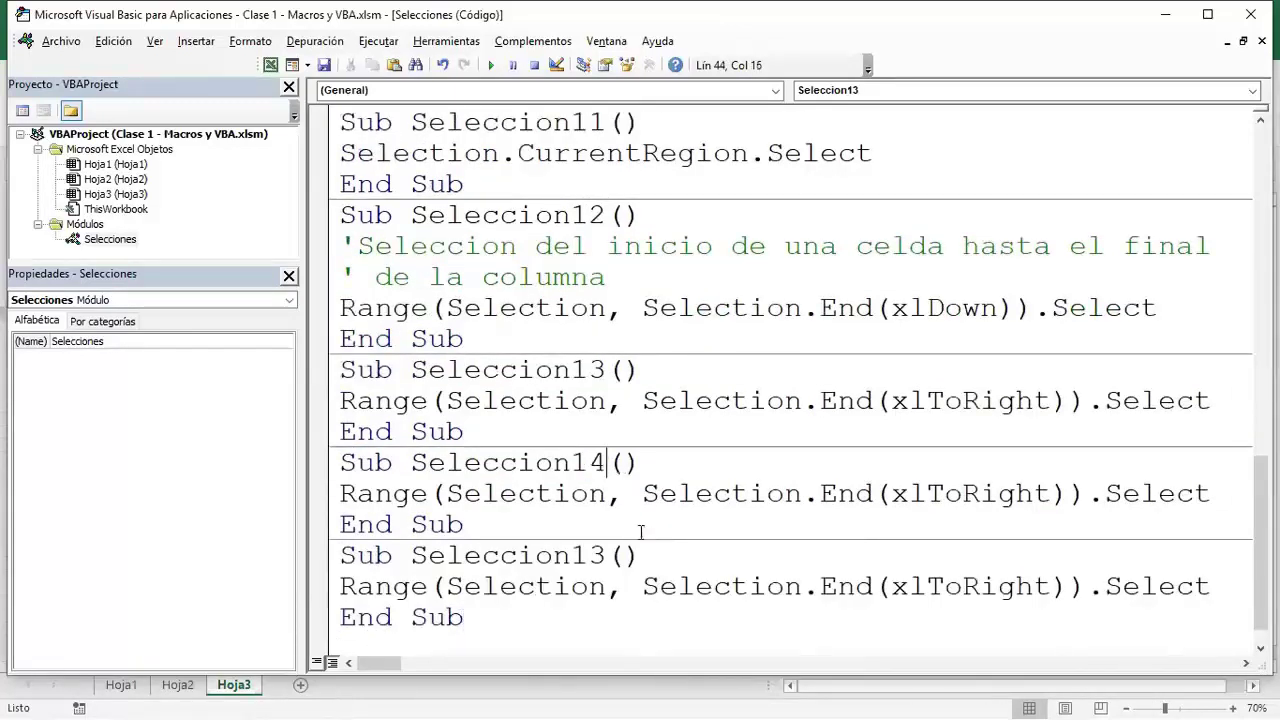
{"action": "left_click_drag", "start_coordinate": [606, 557], "coordinate": [590, 557]}
{"action": "type", "text": "5"}
- Change Seleccion14's direction to xlUp and Seleccion15's to xlToLeft, then return to Excel
{"action": "left_click_drag", "start_coordinate": [1050, 493], "coordinate": [893, 497]}
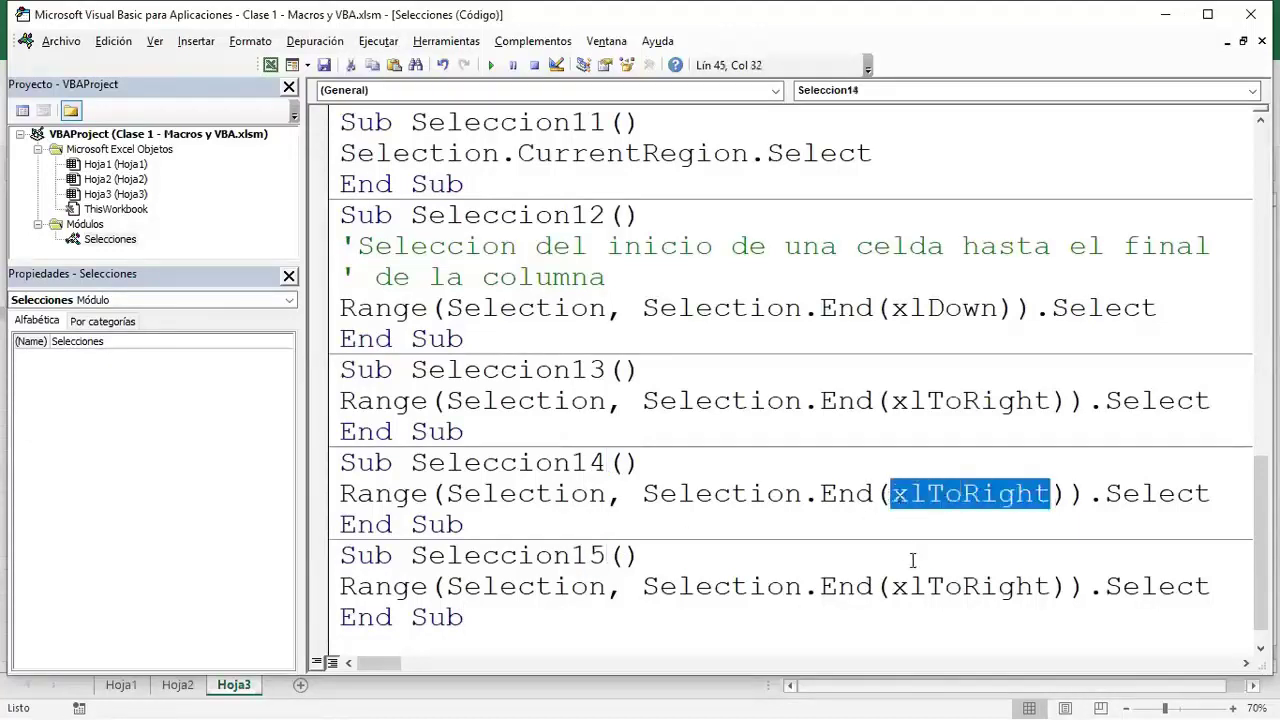
{"action": "type", "text": "xl"}
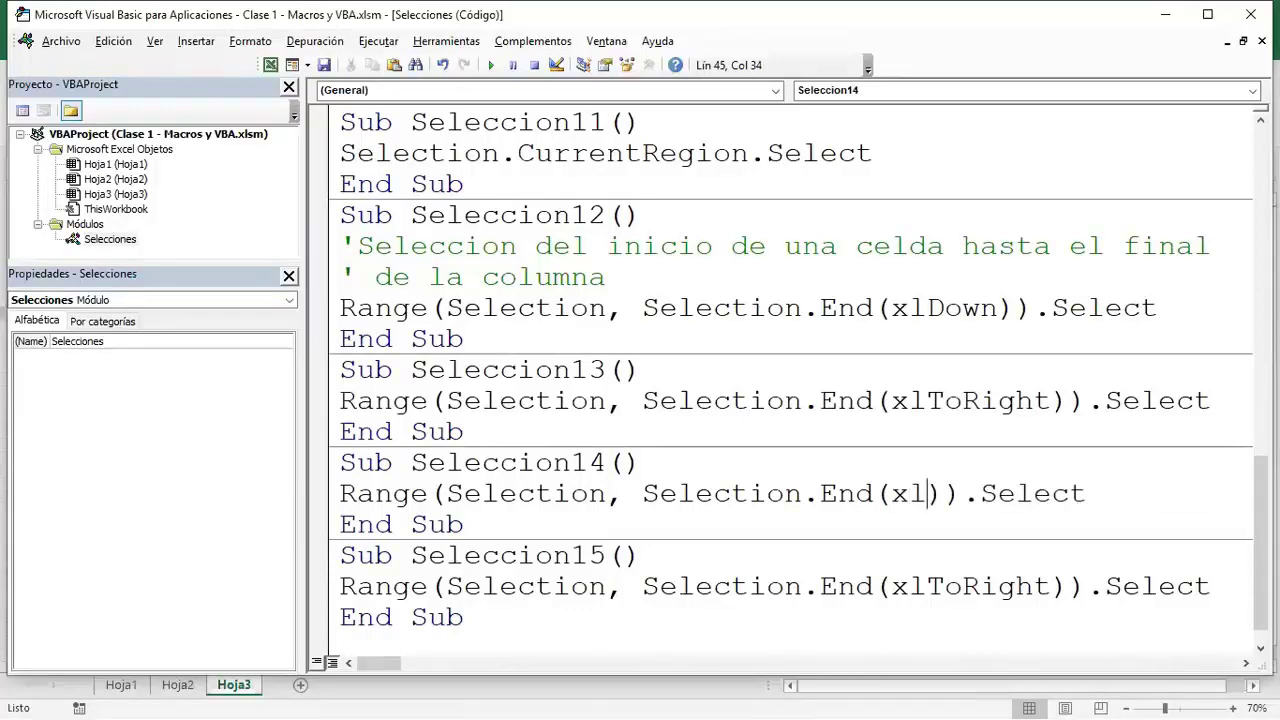
{"action": "type", "text": "up"}
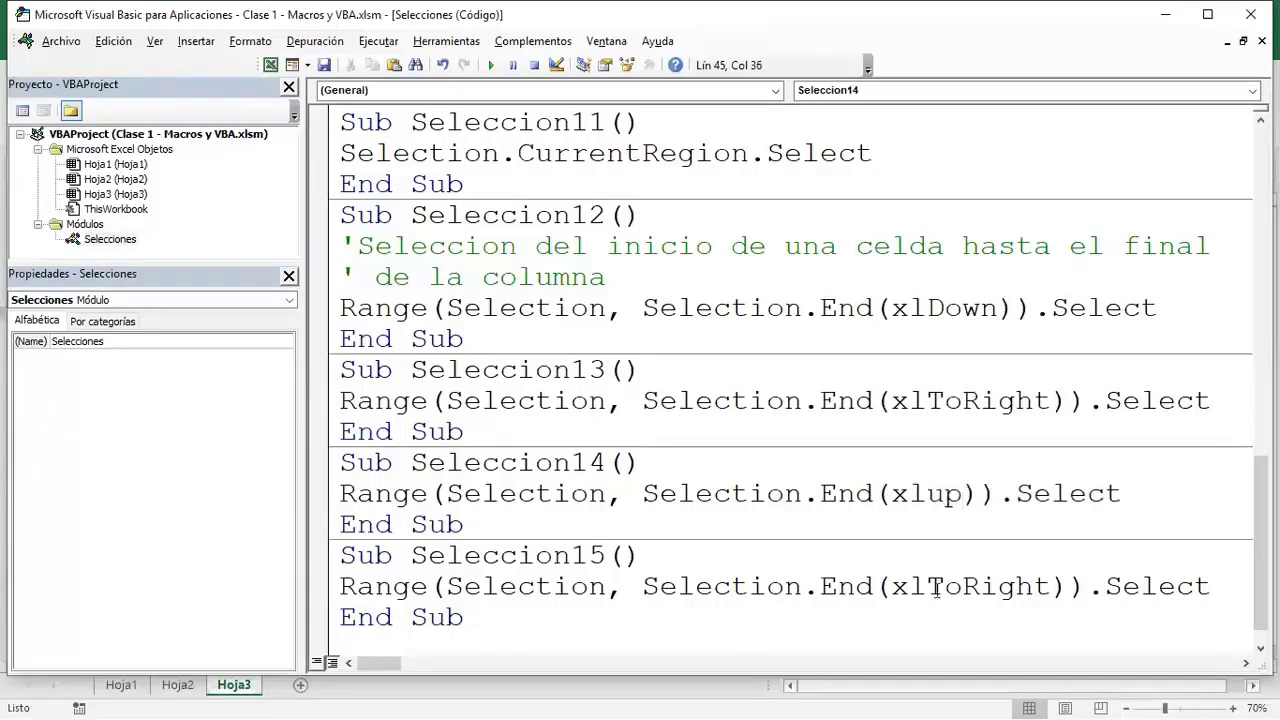
{"action": "left_click", "coordinate": [948, 530]}
{"action": "left_click", "coordinate": [963, 495]}
{"action": "left_click_drag", "start_coordinate": [1051, 588], "coordinate": [963, 588]}
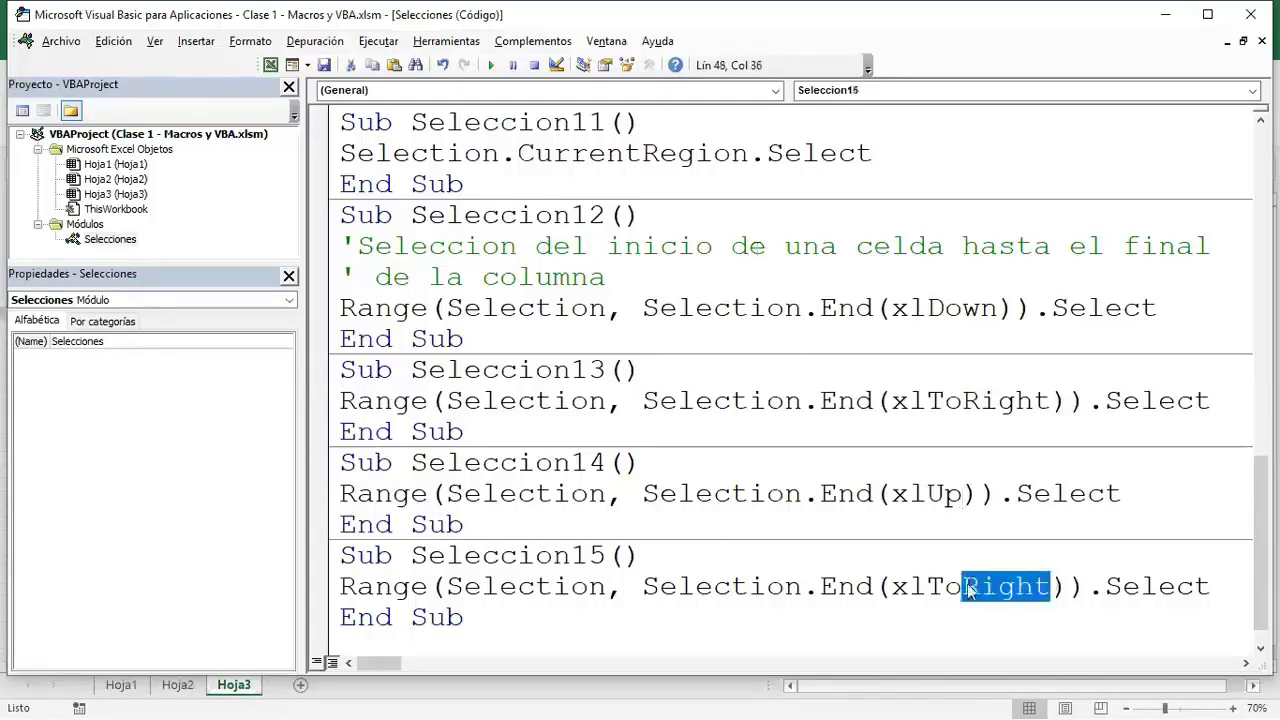
{"action": "type", "text": "left"}
{"action": "left_click", "coordinate": [952, 626]}
{"action": "scroll", "coordinate": [833, 575], "scroll_direction": "down", "scroll_amount": 1}
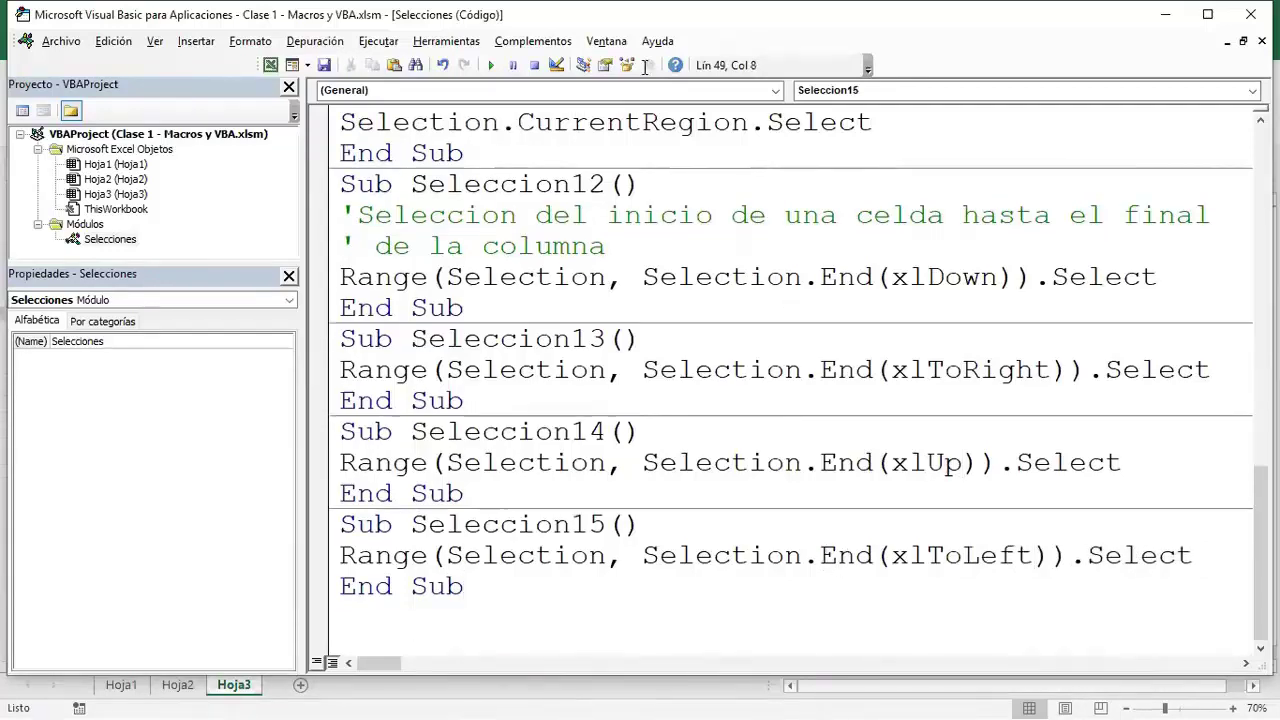
{"action": "key", "text": "alt+F11"}
- Run the Seleccion14 macro starting from S4, then again from S31
{"action": "left_click", "coordinate": [992, 248]}
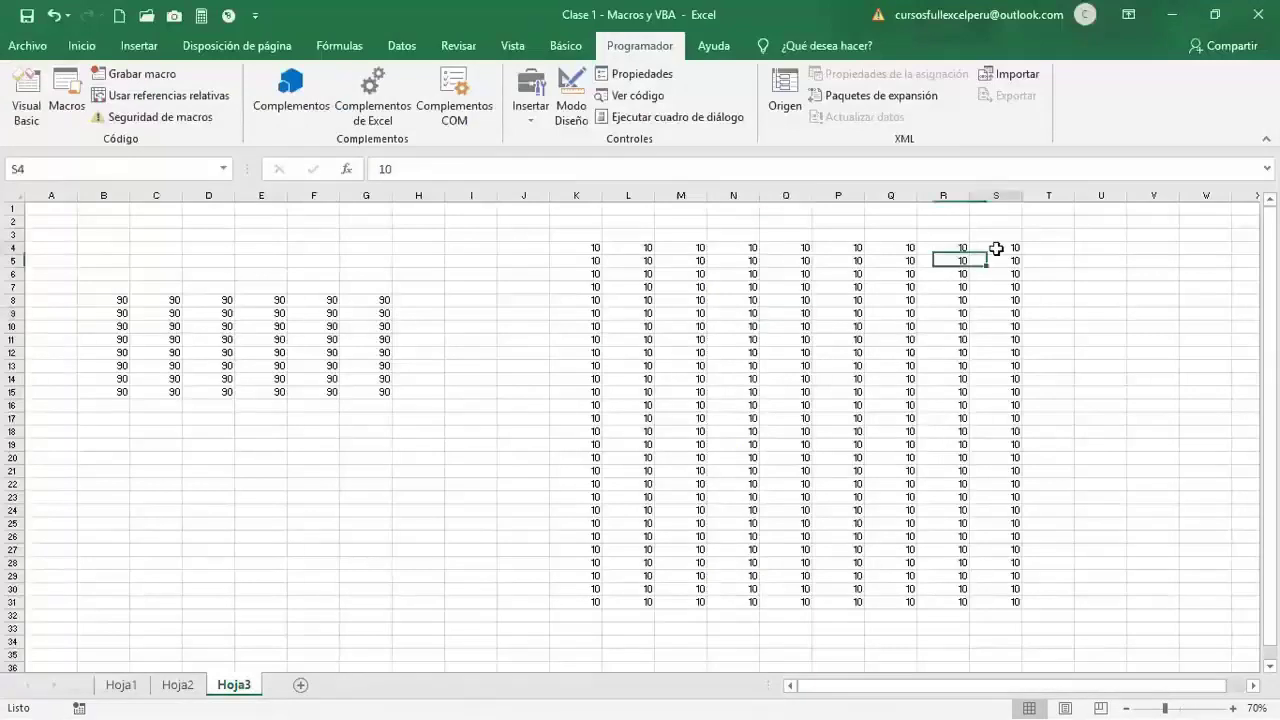
{"action": "left_click", "coordinate": [62, 112]}
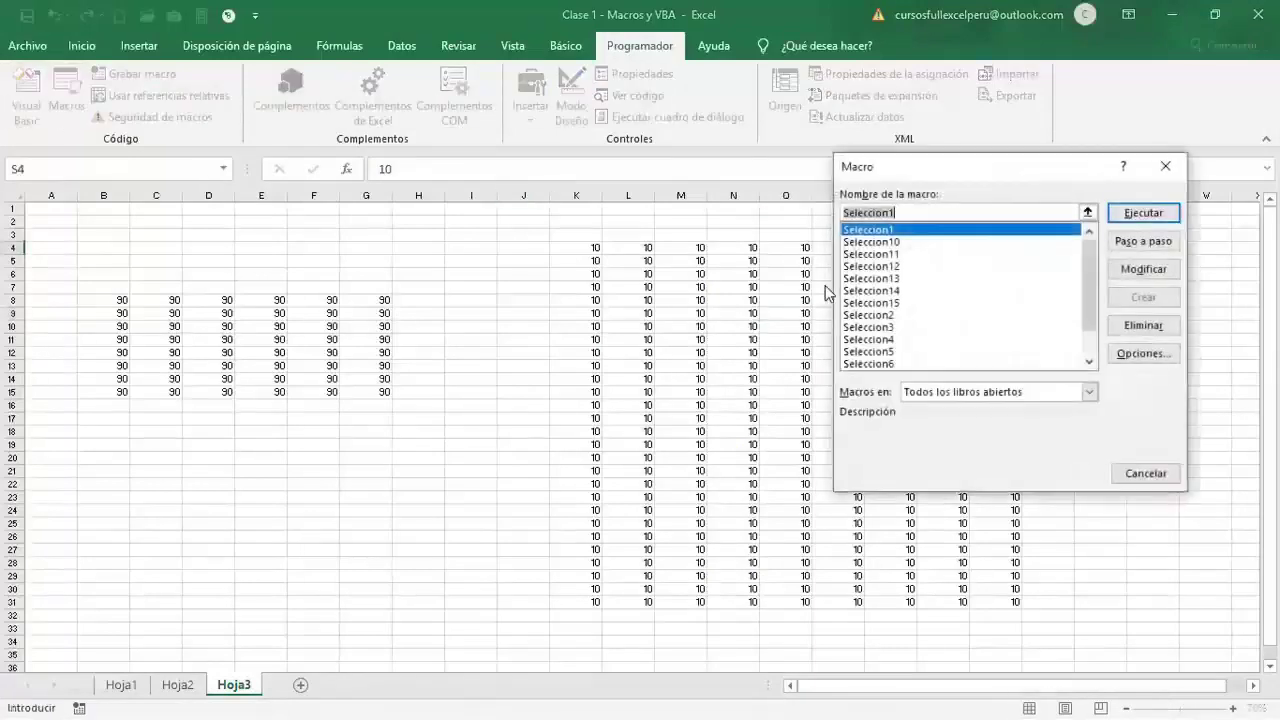
{"action": "left_click", "coordinate": [900, 290]}
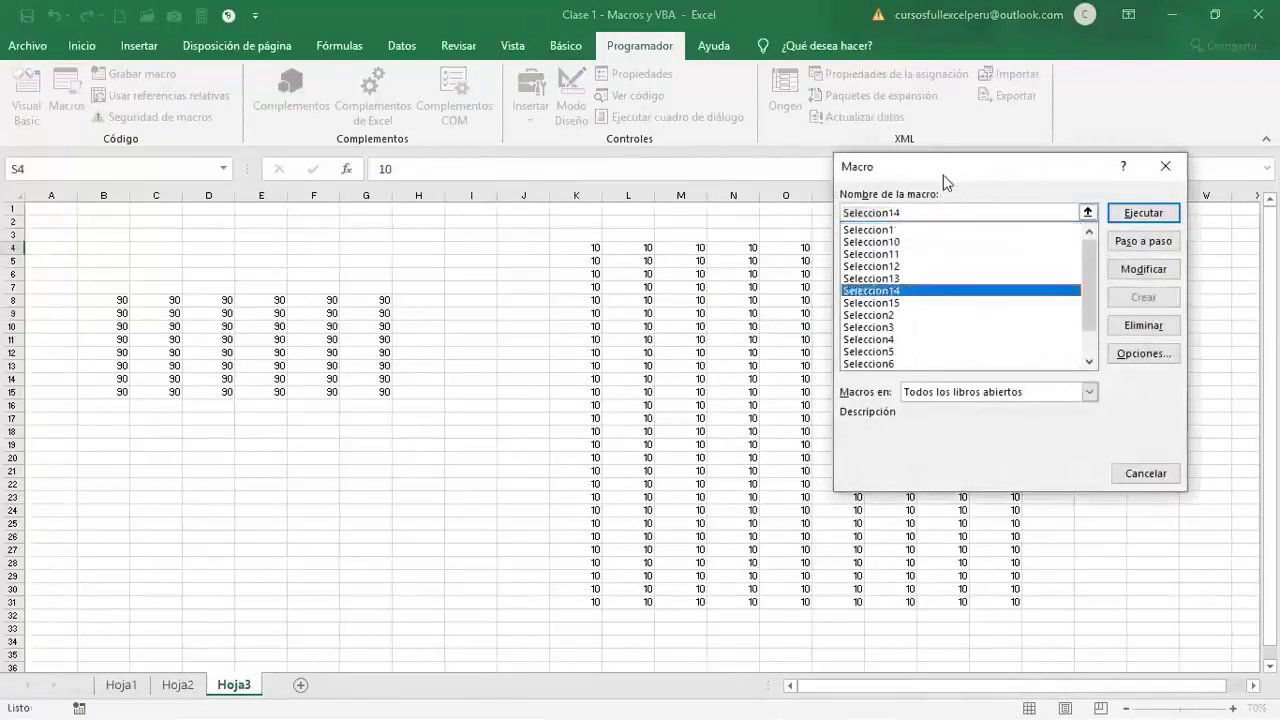
{"action": "left_click_drag", "start_coordinate": [943, 180], "coordinate": [364, 200]}
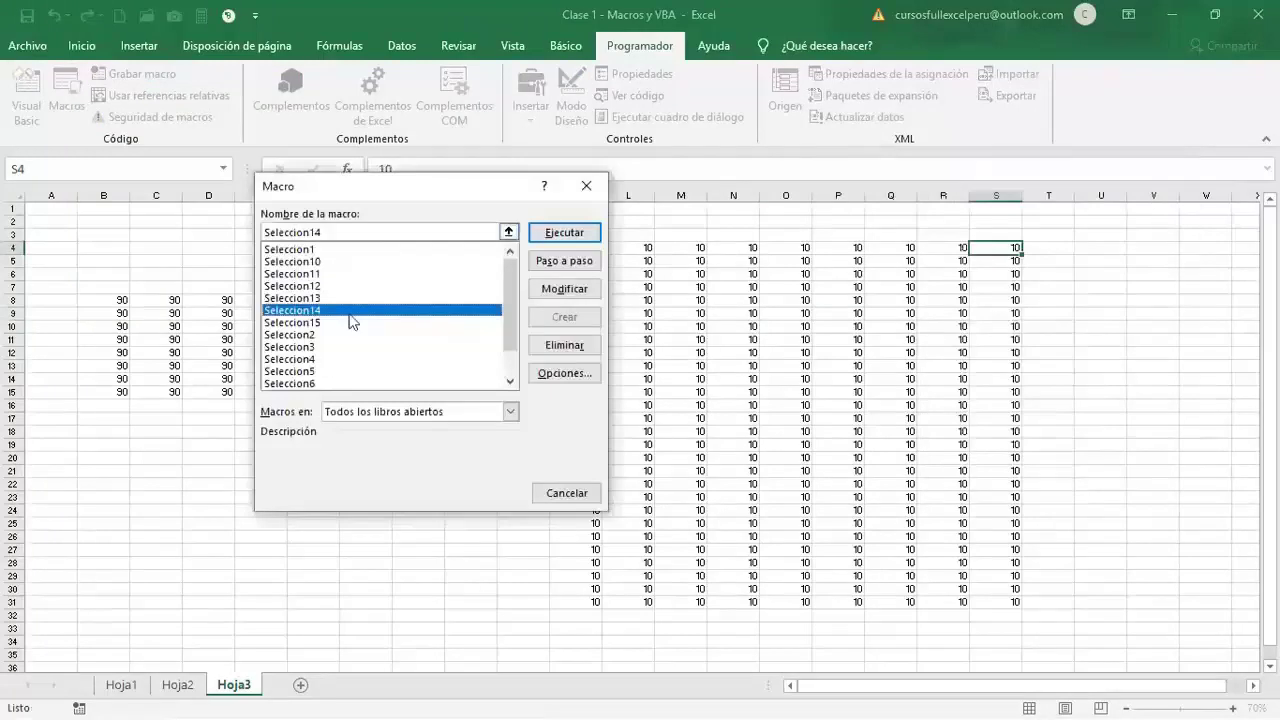
{"action": "left_click", "coordinate": [566, 233]}
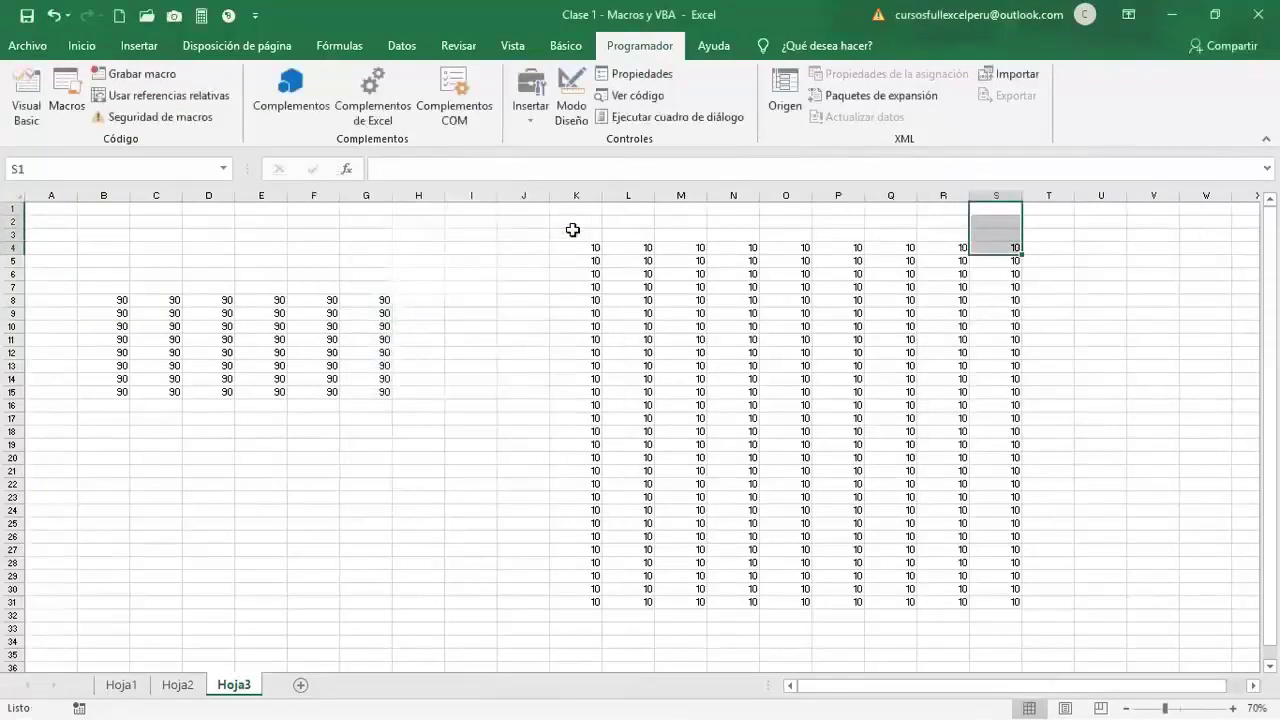
{"action": "left_click", "coordinate": [995, 600]}
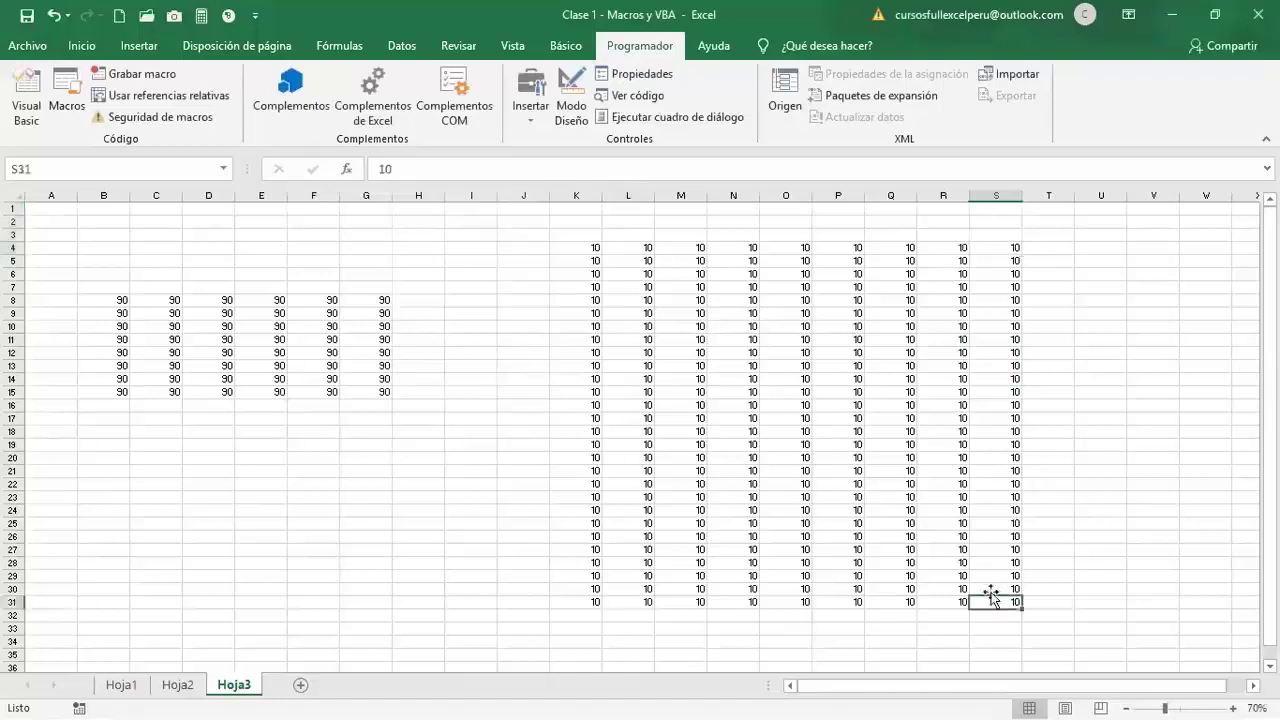
{"action": "left_click", "coordinate": [67, 97]}
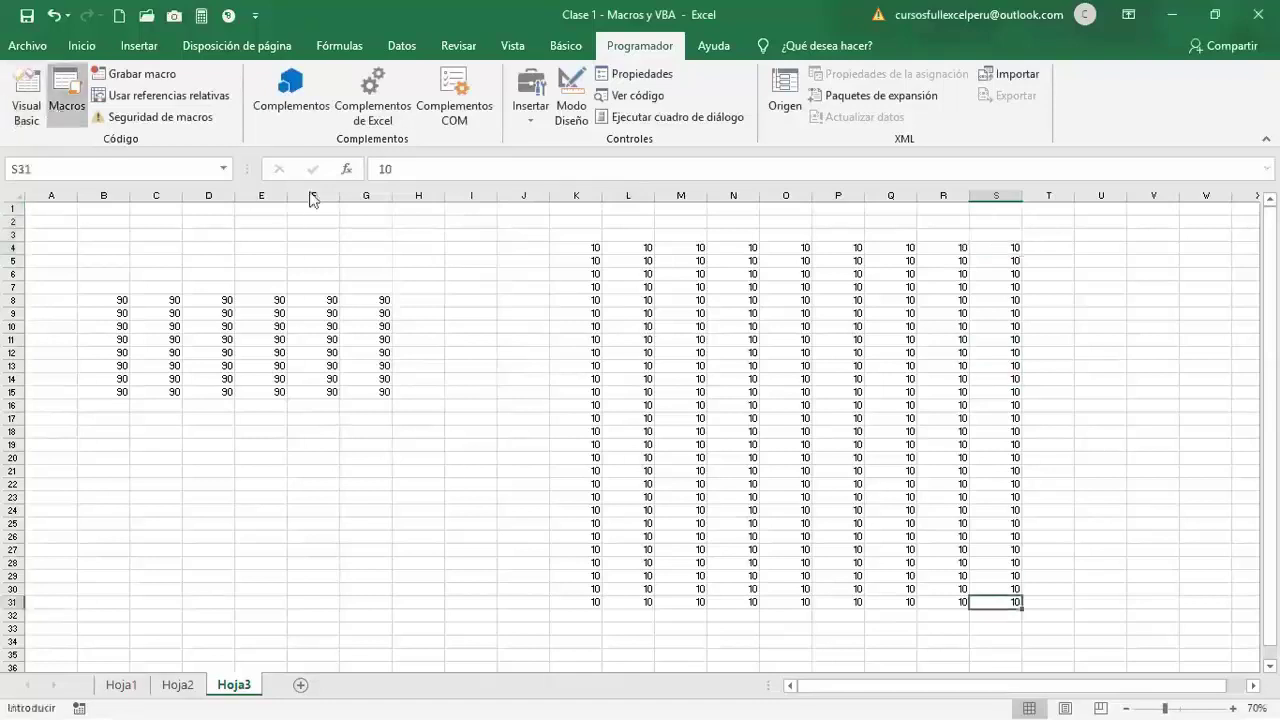
{"action": "left_click", "coordinate": [323, 310]}
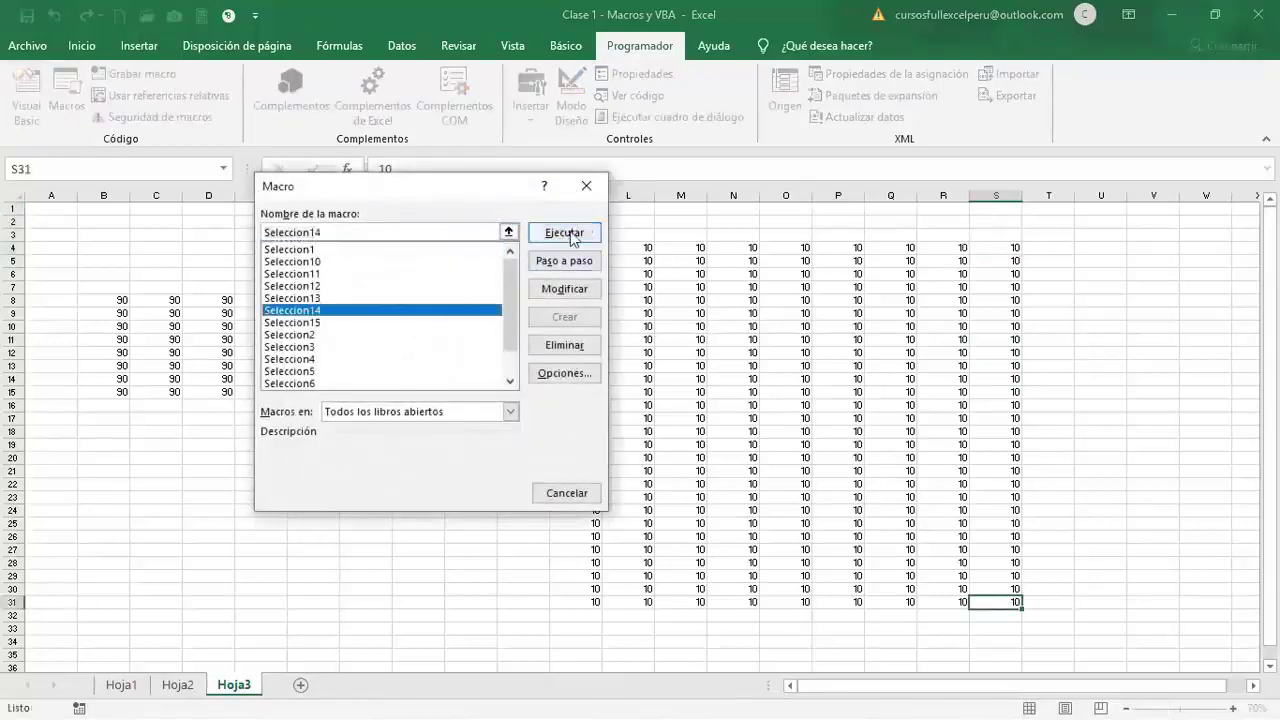
{"action": "left_click", "coordinate": [564, 232]}
- Run Seleccion15 from S4 to select left to K4, then Seleccion13 from K31 to select right to S31
{"action": "left_click", "coordinate": [990, 248]}
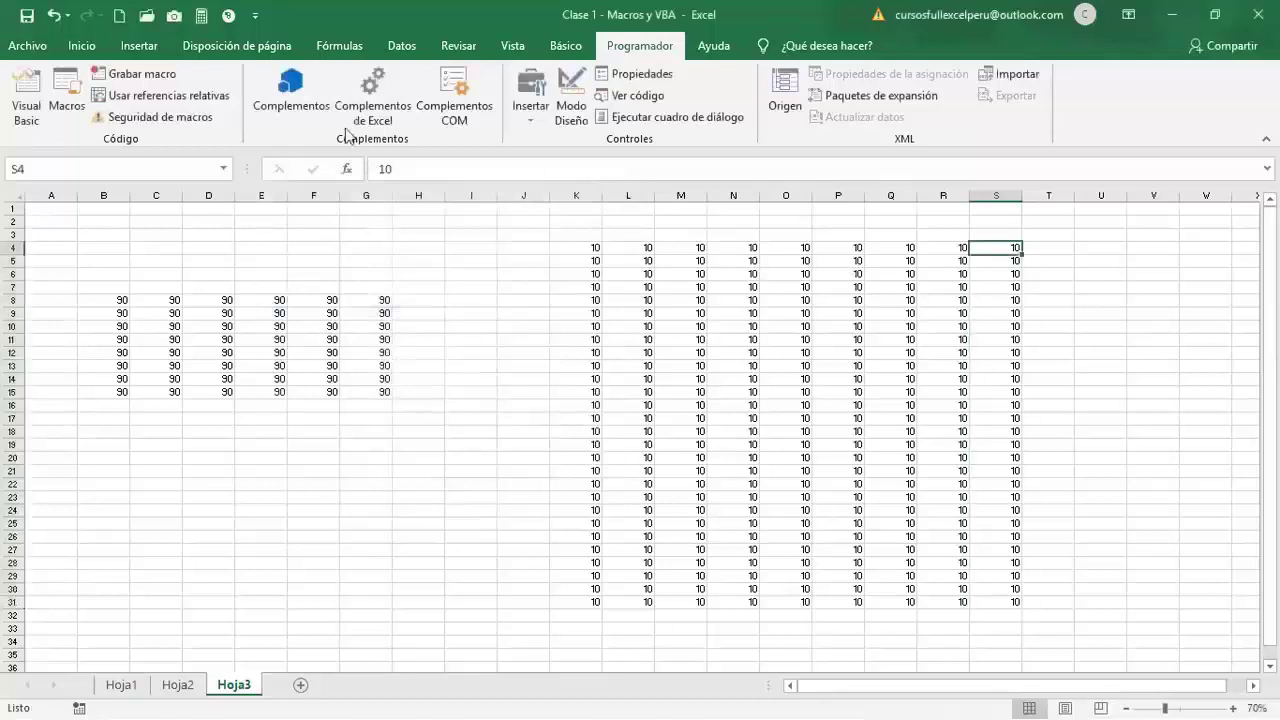
{"action": "left_click", "coordinate": [67, 97]}
{"action": "left_click", "coordinate": [315, 326]}
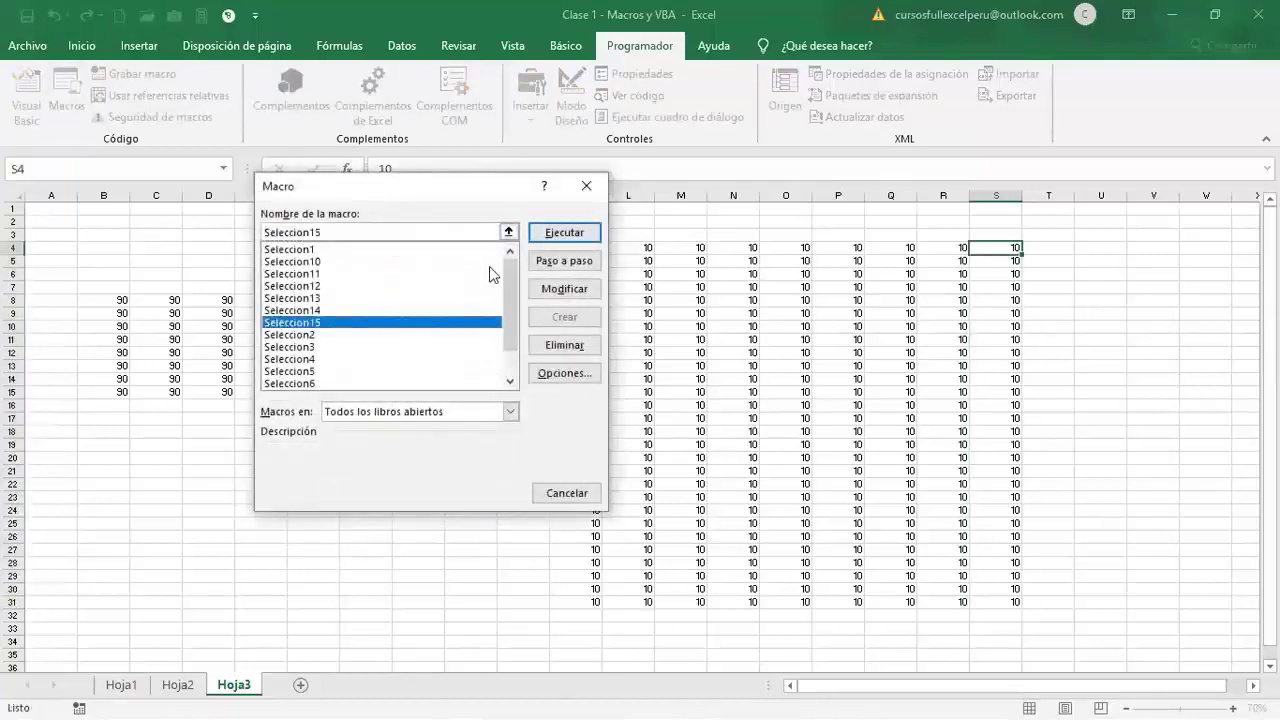
{"action": "left_click", "coordinate": [551, 234]}
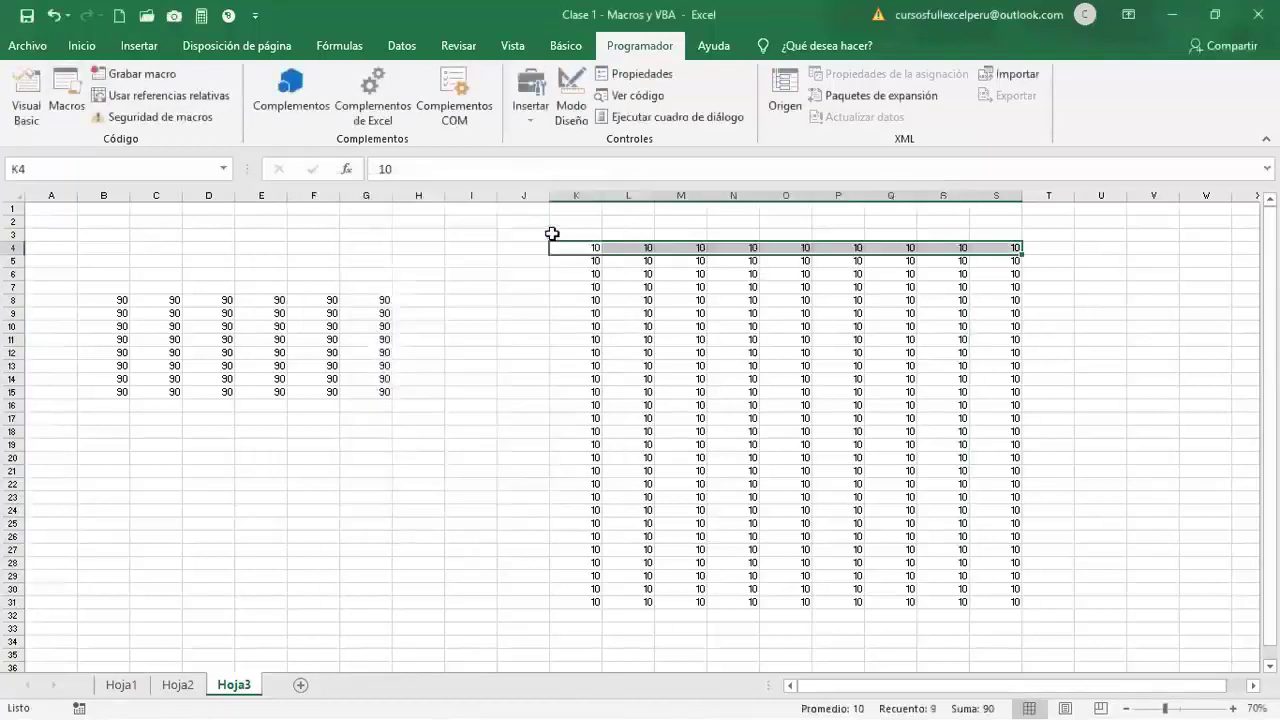
{"action": "left_click", "coordinate": [580, 602]}
{"action": "left_click", "coordinate": [70, 112]}
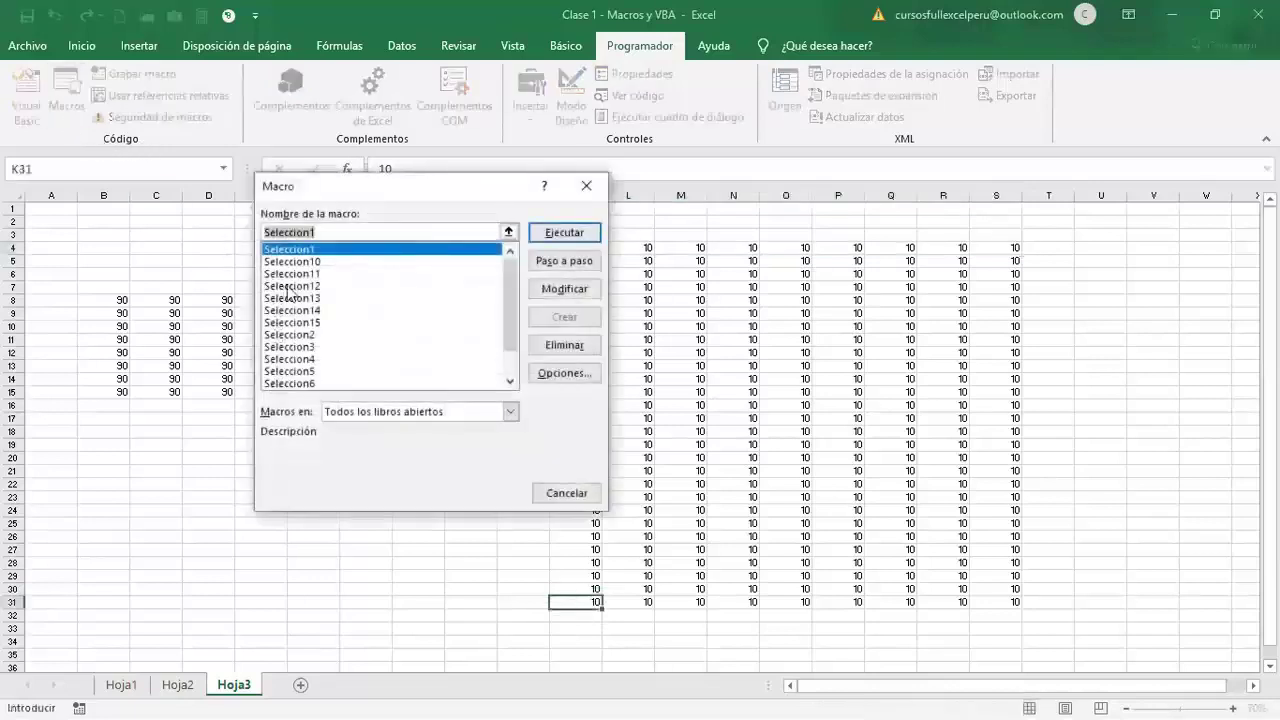
{"action": "left_click", "coordinate": [315, 300]}
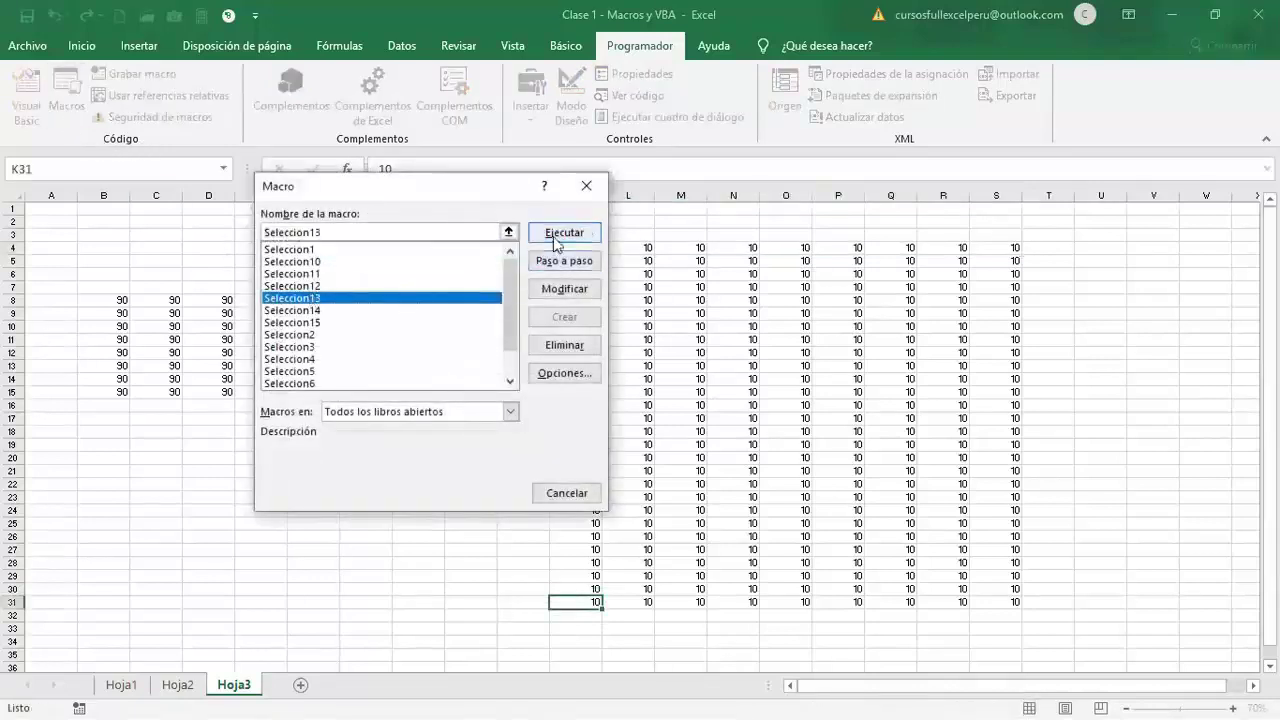
{"action": "left_click", "coordinate": [557, 235]}
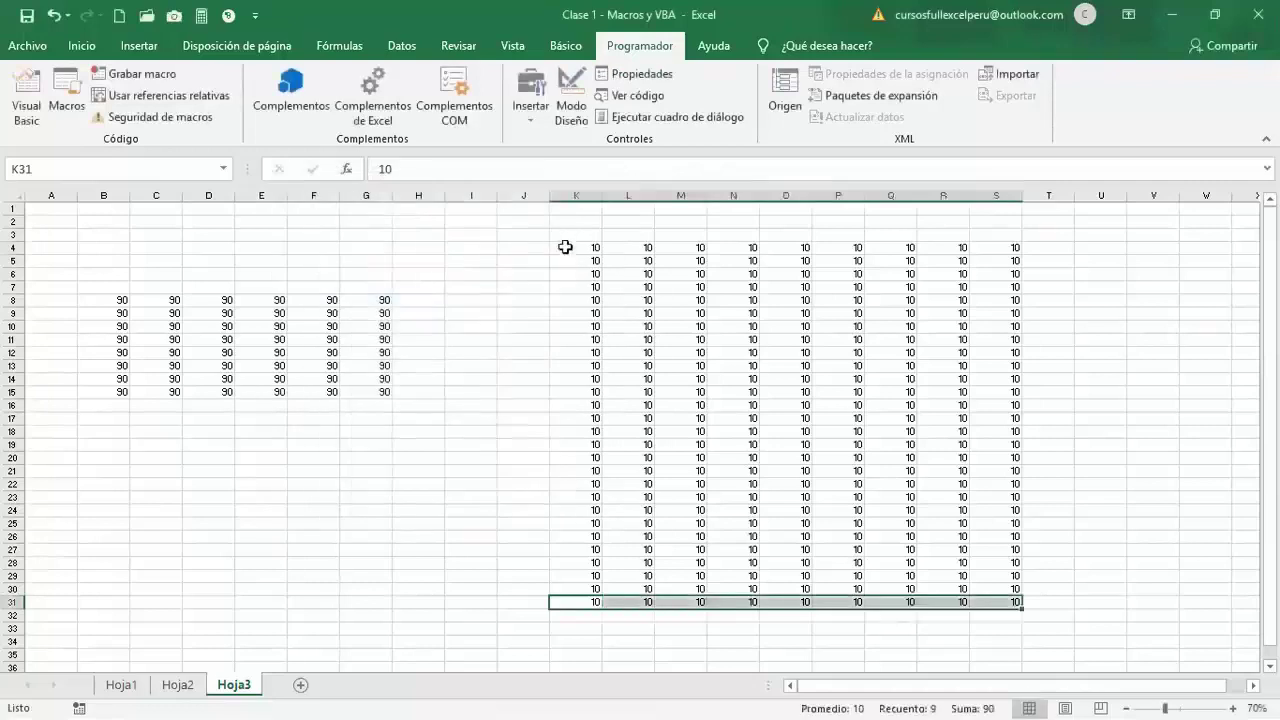
- Run Seleccion12 from K4 to select down to K31, then bring up the Visual Basic editor
{"action": "left_click", "coordinate": [566, 247]}
{"action": "left_click", "coordinate": [70, 112]}
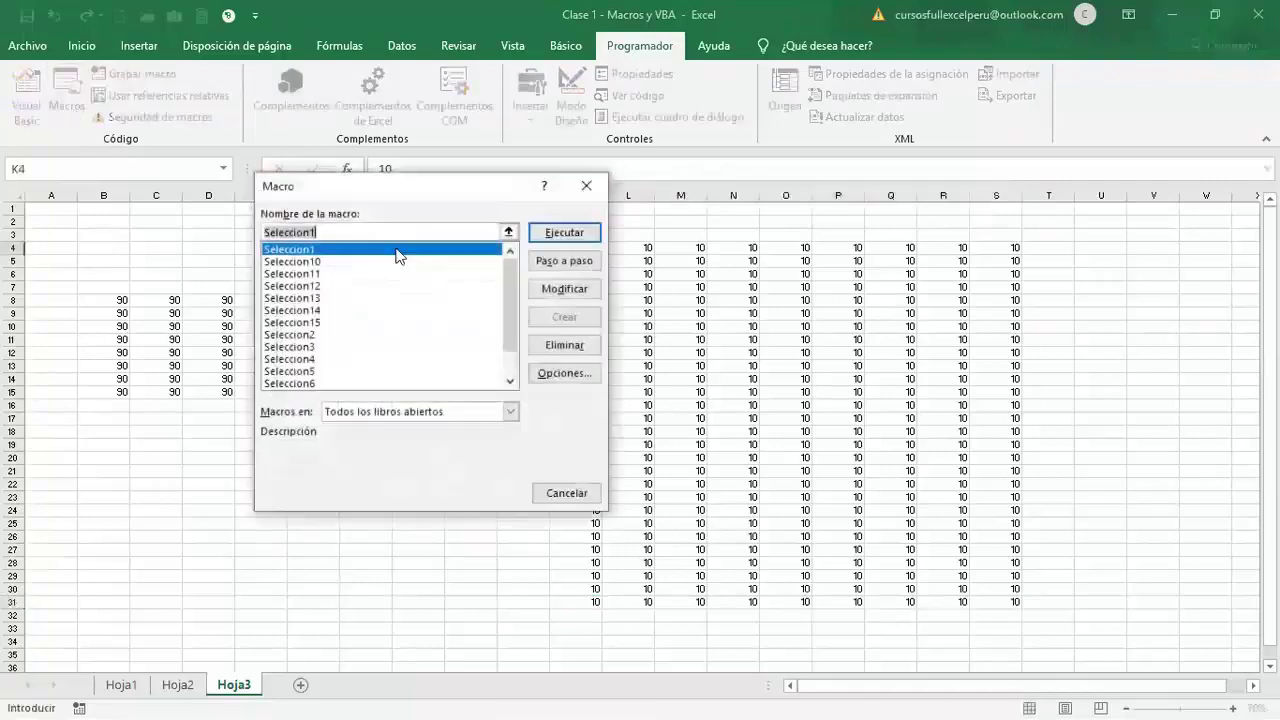
{"action": "left_click", "coordinate": [322, 287]}
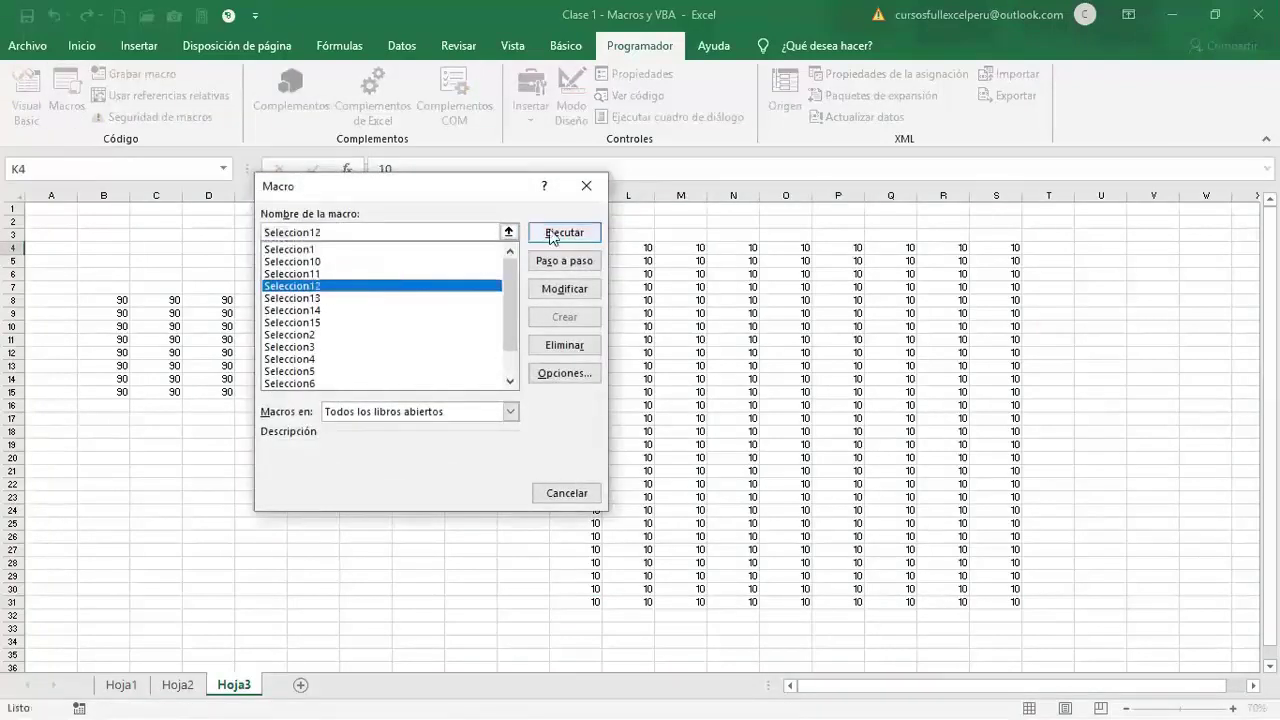
{"action": "left_click", "coordinate": [557, 232]}
{"action": "left_click", "coordinate": [731, 416]}
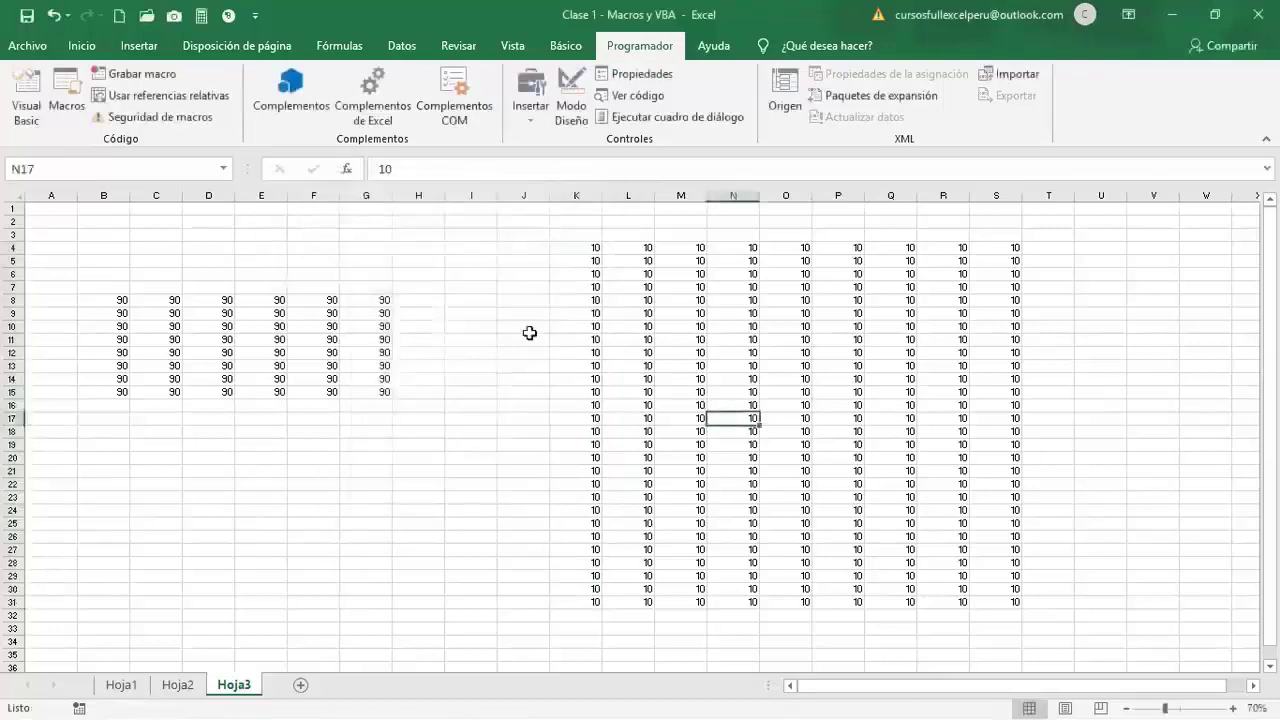
{"action": "left_click", "coordinate": [35, 123]}
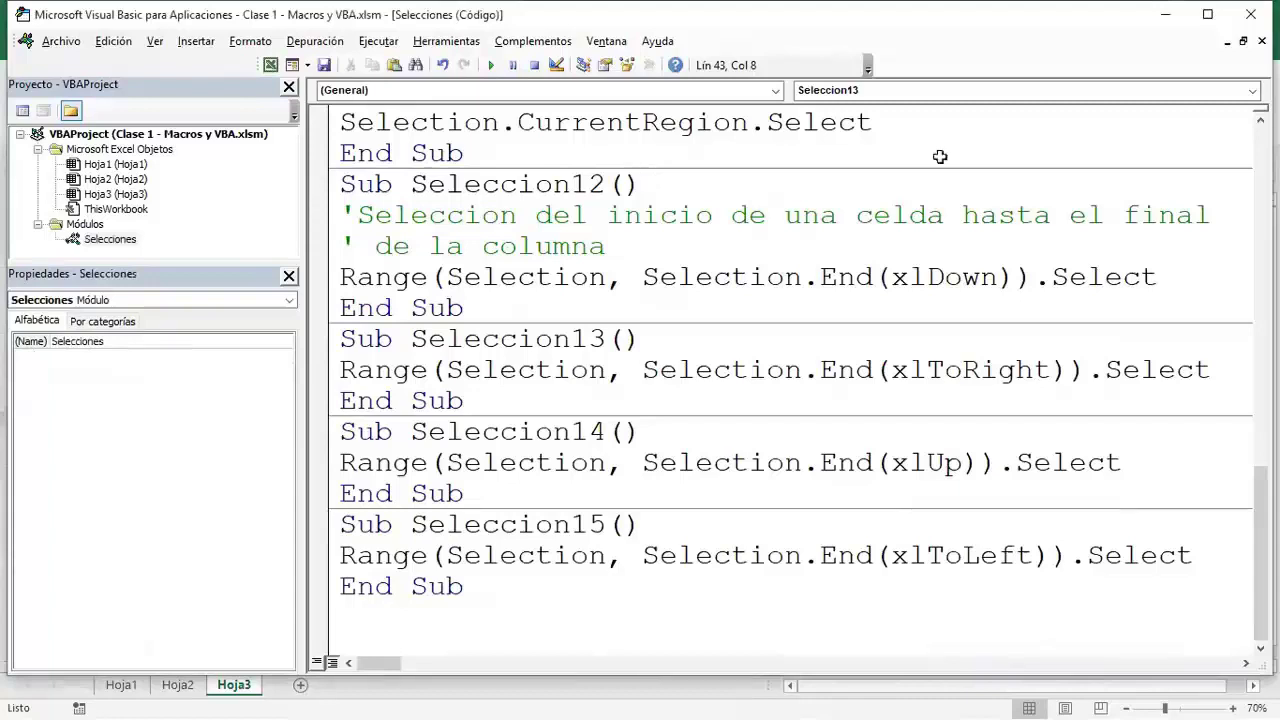
- Switch back from the VBA editor to Hoja3 with Alt+F11 and select cell D9
{"action": "key", "text": "alt+F11"}
{"action": "left_click", "coordinate": [292, 390]}
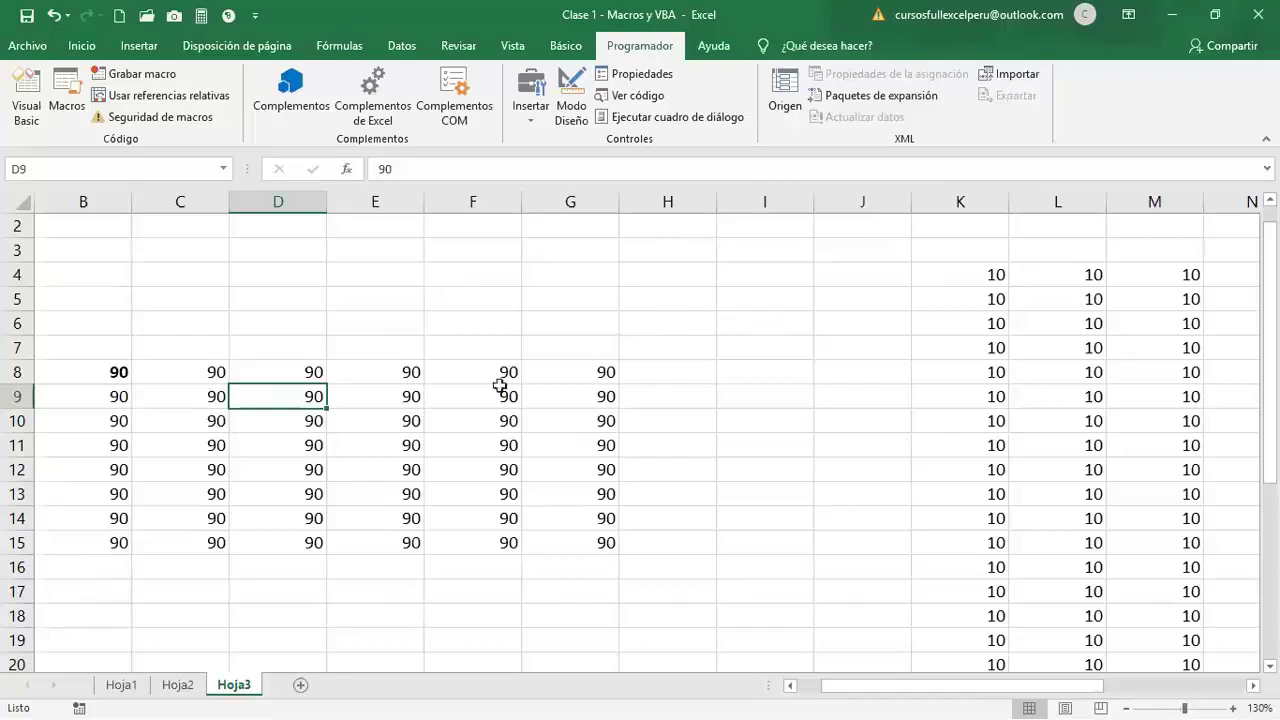
- Merge and centre C3:I4 and enter the label desref(ref,filas,columnas,alto,ancho)
{"action": "left_click", "coordinate": [278, 274]}
{"action": "left_click_drag", "start_coordinate": [174, 252], "coordinate": [757, 276]}
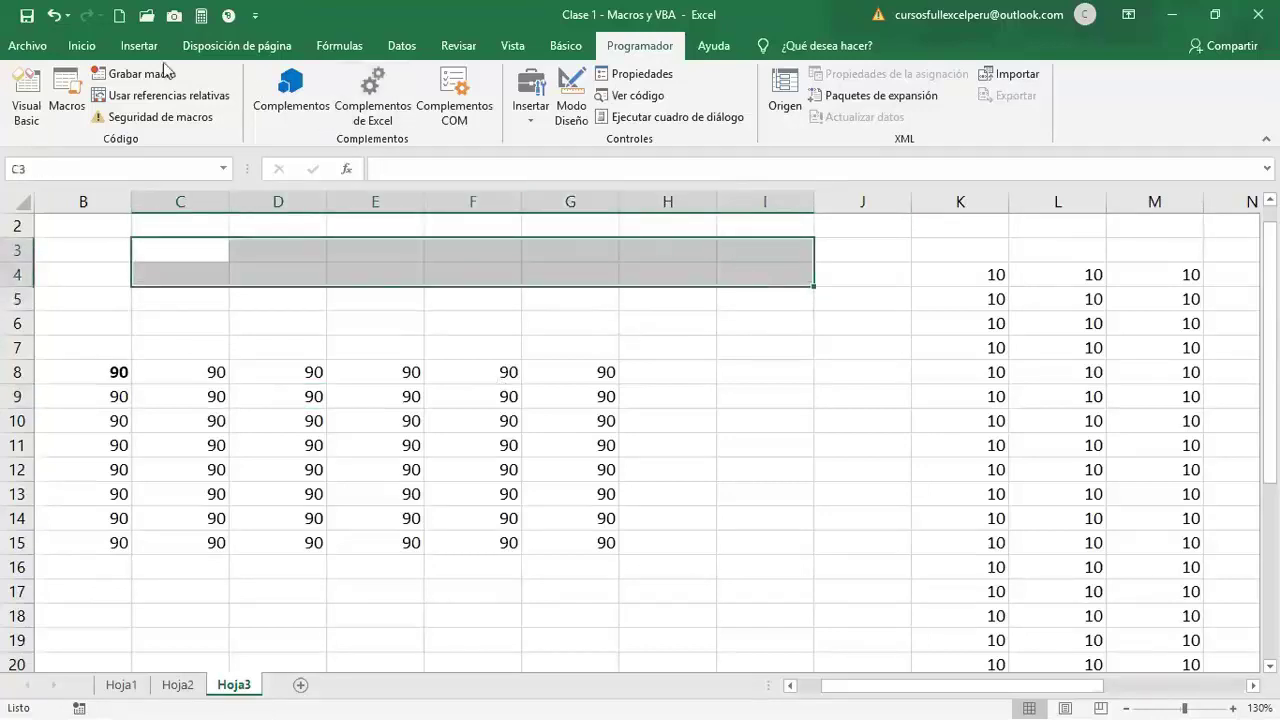
{"action": "left_click", "coordinate": [84, 46]}
{"action": "left_click", "coordinate": [462, 110]}
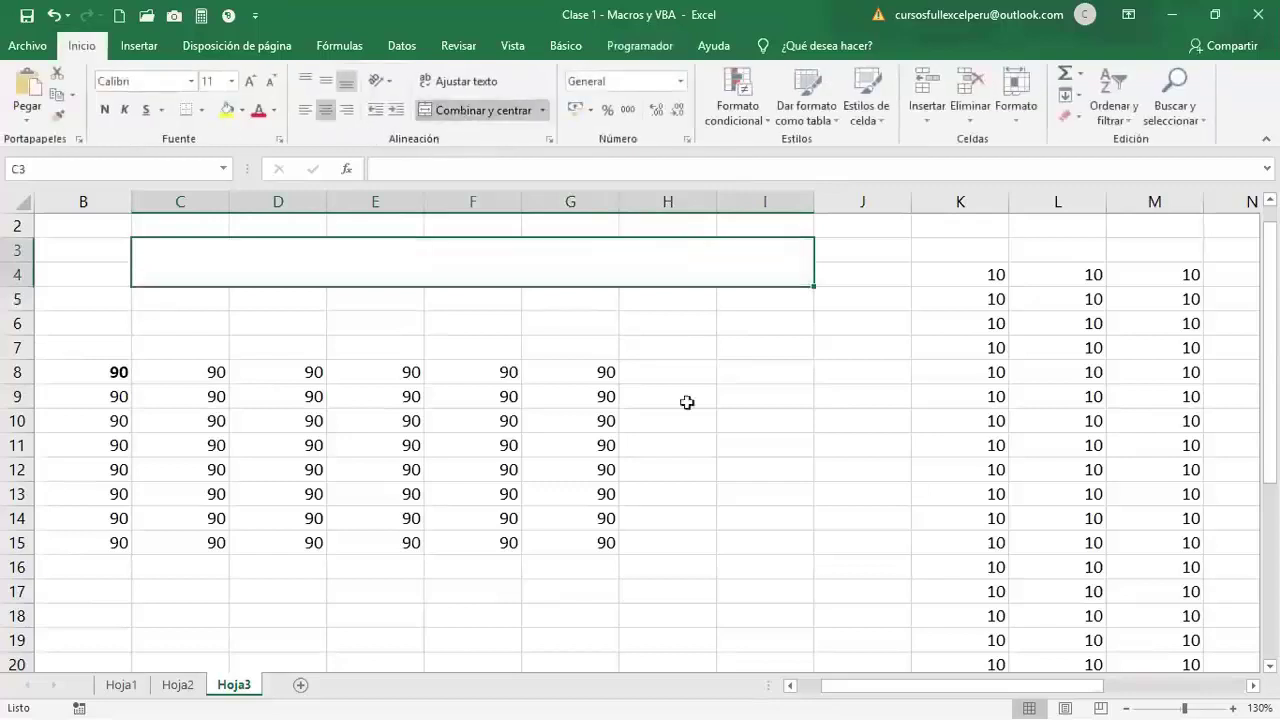
{"action": "type", "text": "desref(ref,"}
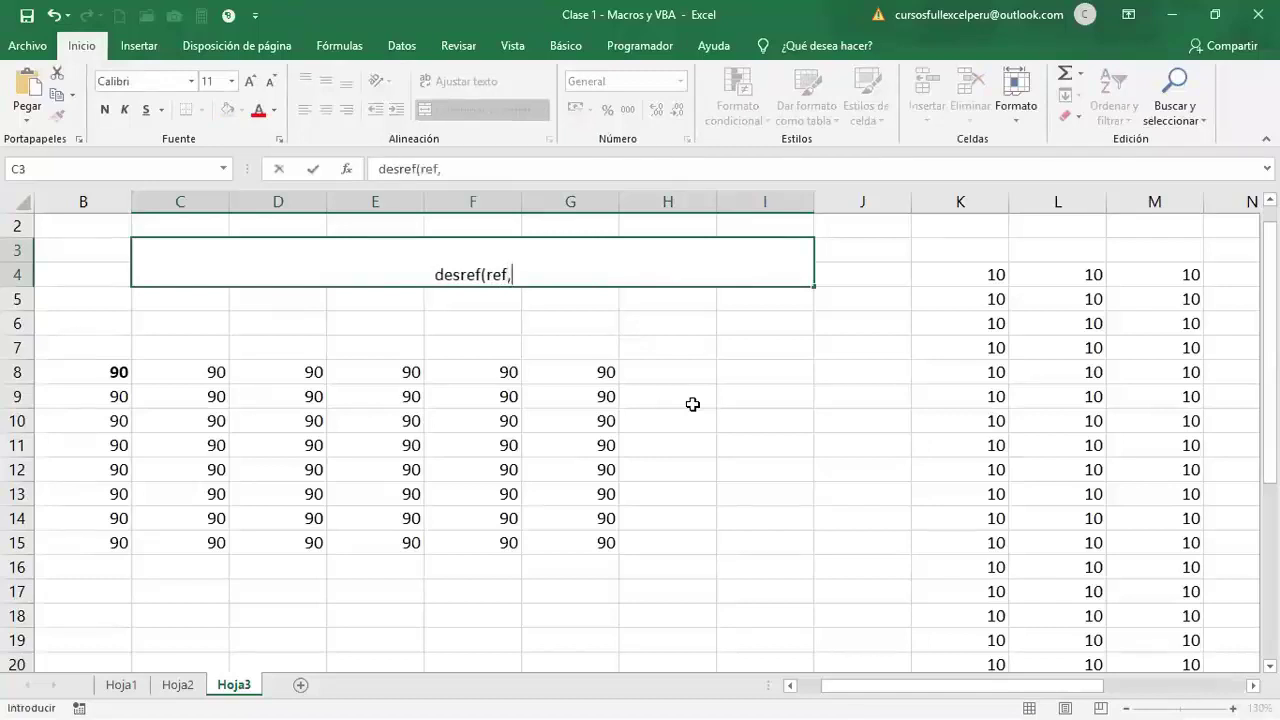
{"action": "type", "text": "filas,columnas,alto,ancho)"}
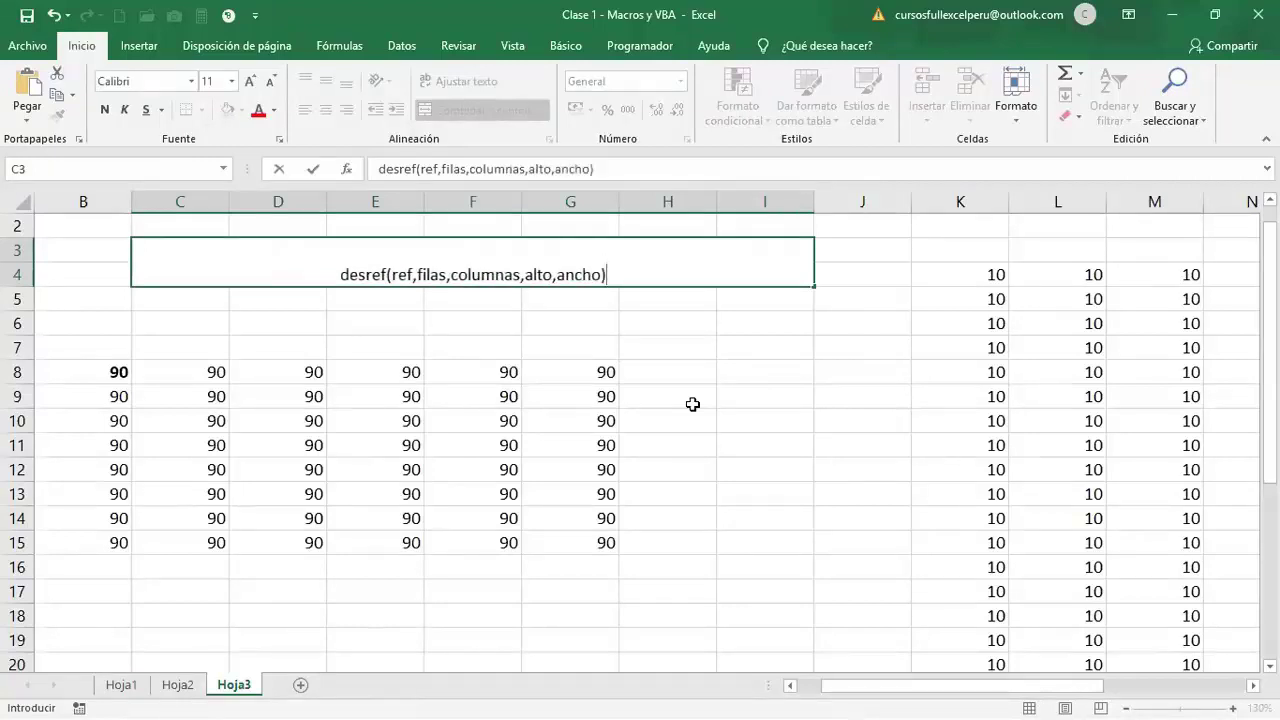
{"action": "left_click", "coordinate": [692, 404]}
- Align the label to the middle, enlarge it to font size 16 and make it bold
{"action": "left_click", "coordinate": [540, 262]}
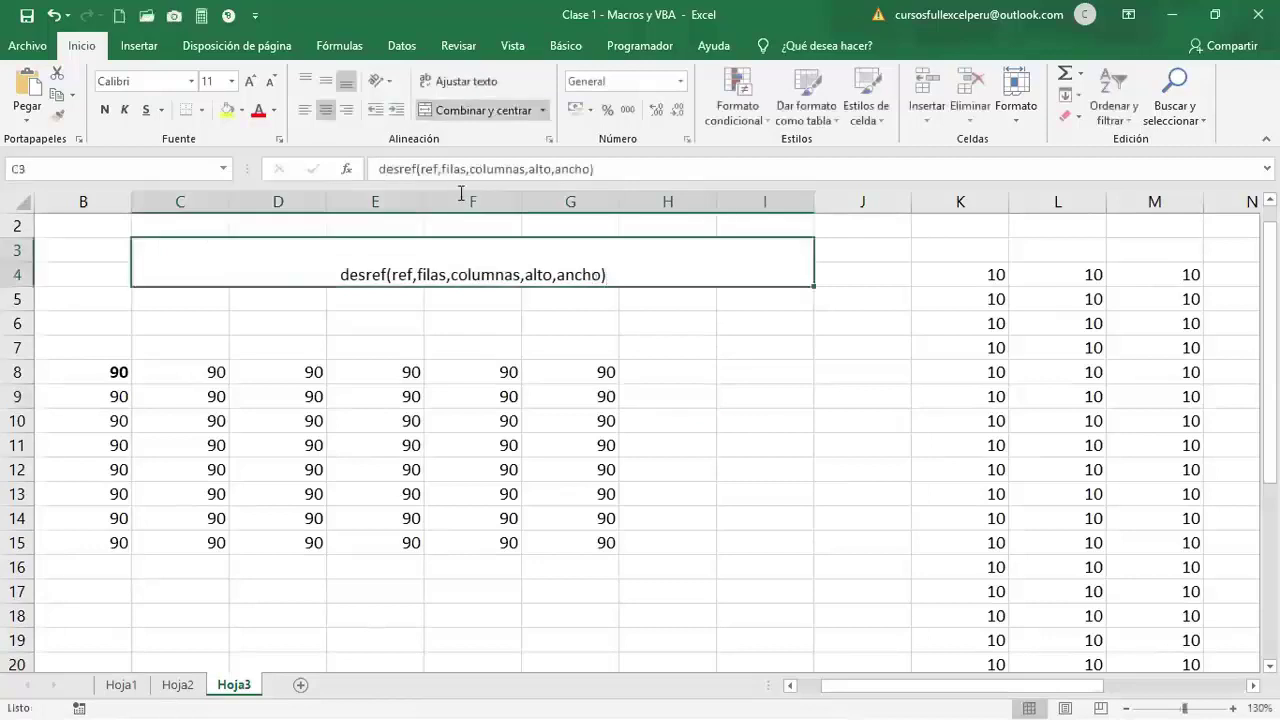
{"action": "left_click", "coordinate": [326, 80]}
{"action": "left_click", "coordinate": [250, 80]}
{"action": "left_click", "coordinate": [250, 80]}
{"action": "left_click", "coordinate": [250, 80]}
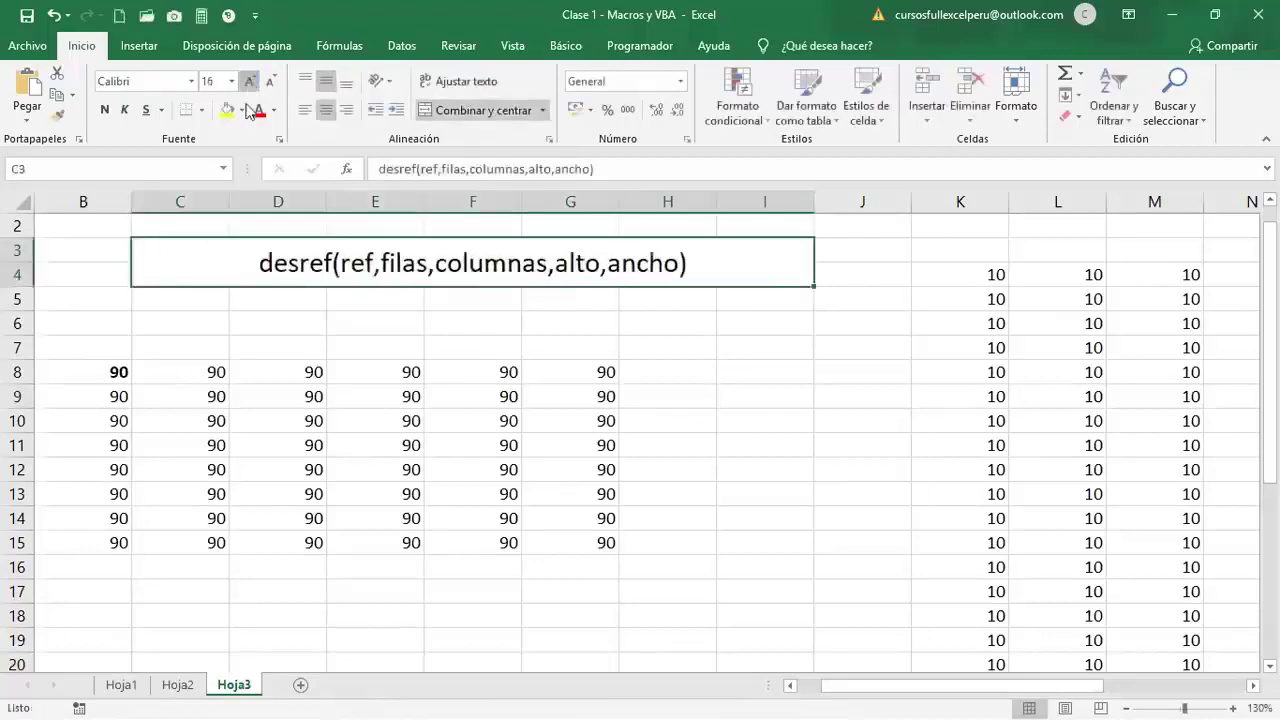
{"action": "left_click", "coordinate": [104, 110]}
{"action": "left_click", "coordinate": [391, 311]}
{"action": "left_click", "coordinate": [289, 303]}
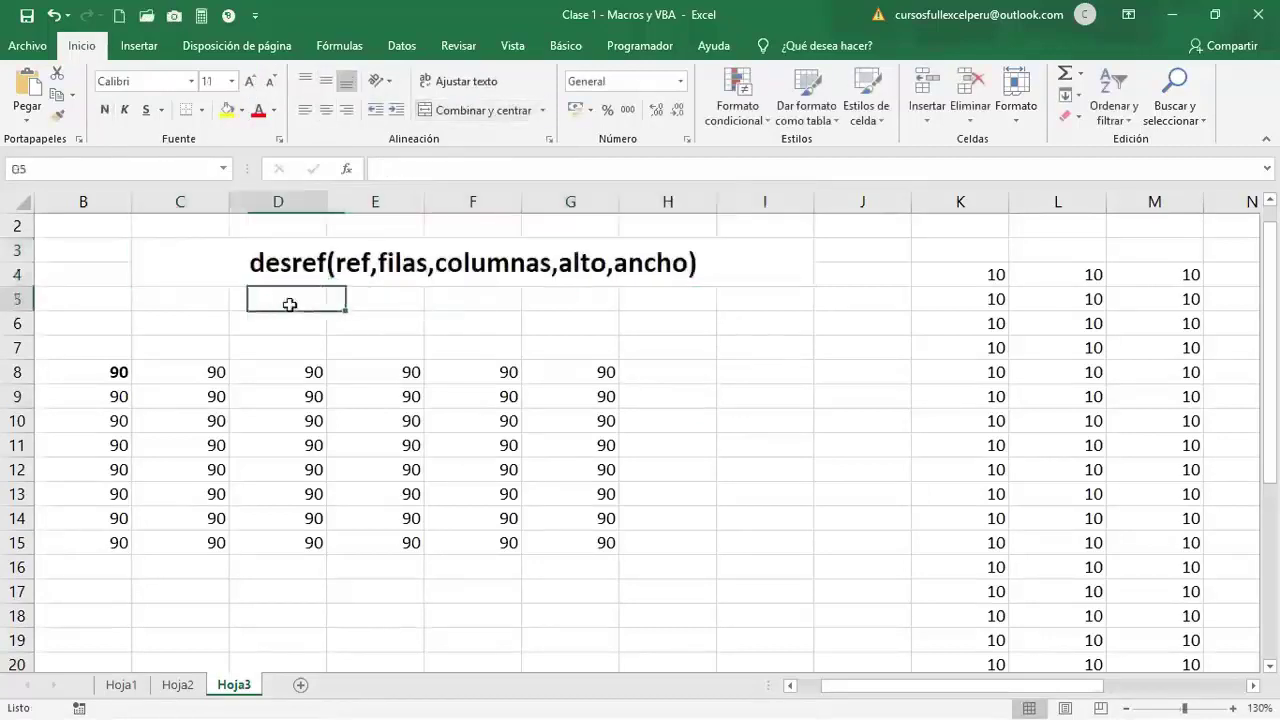
- Merge and centre C5:I6 and enter the label offset(filas,columnas)
{"action": "left_click_drag", "start_coordinate": [266, 307], "coordinate": [632, 314]}
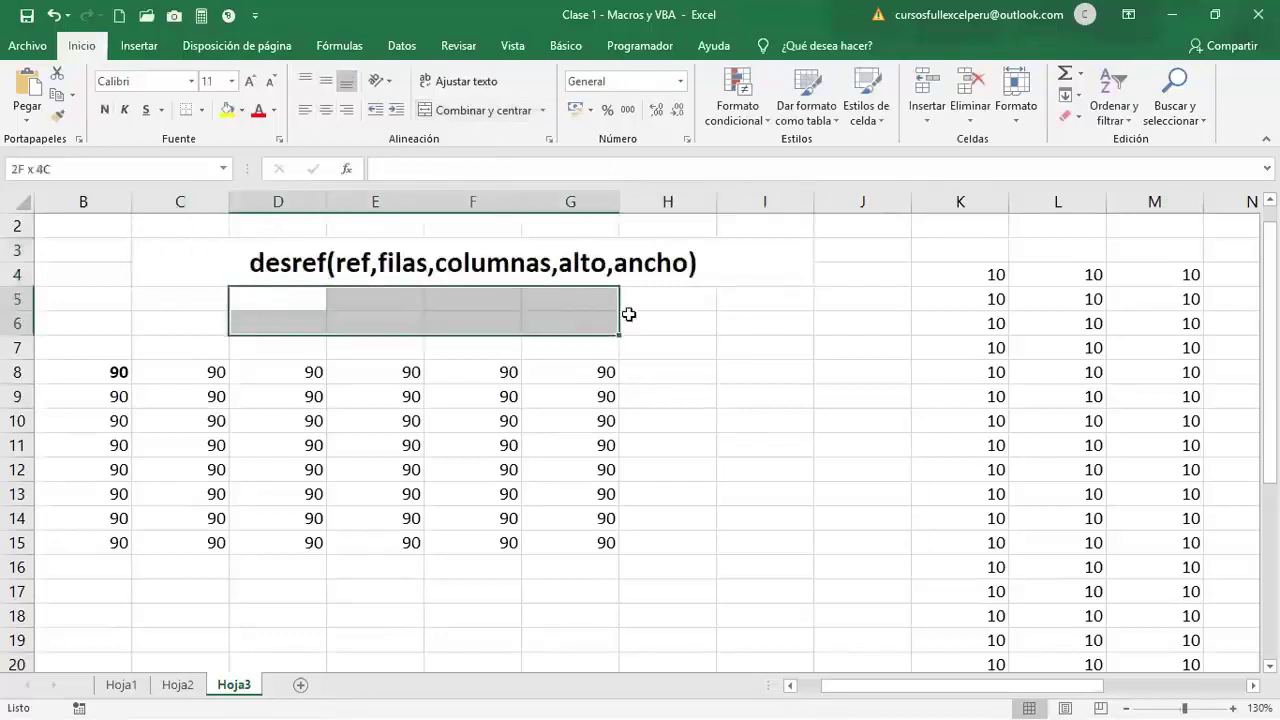
{"action": "left_click_drag", "start_coordinate": [199, 304], "coordinate": [740, 316]}
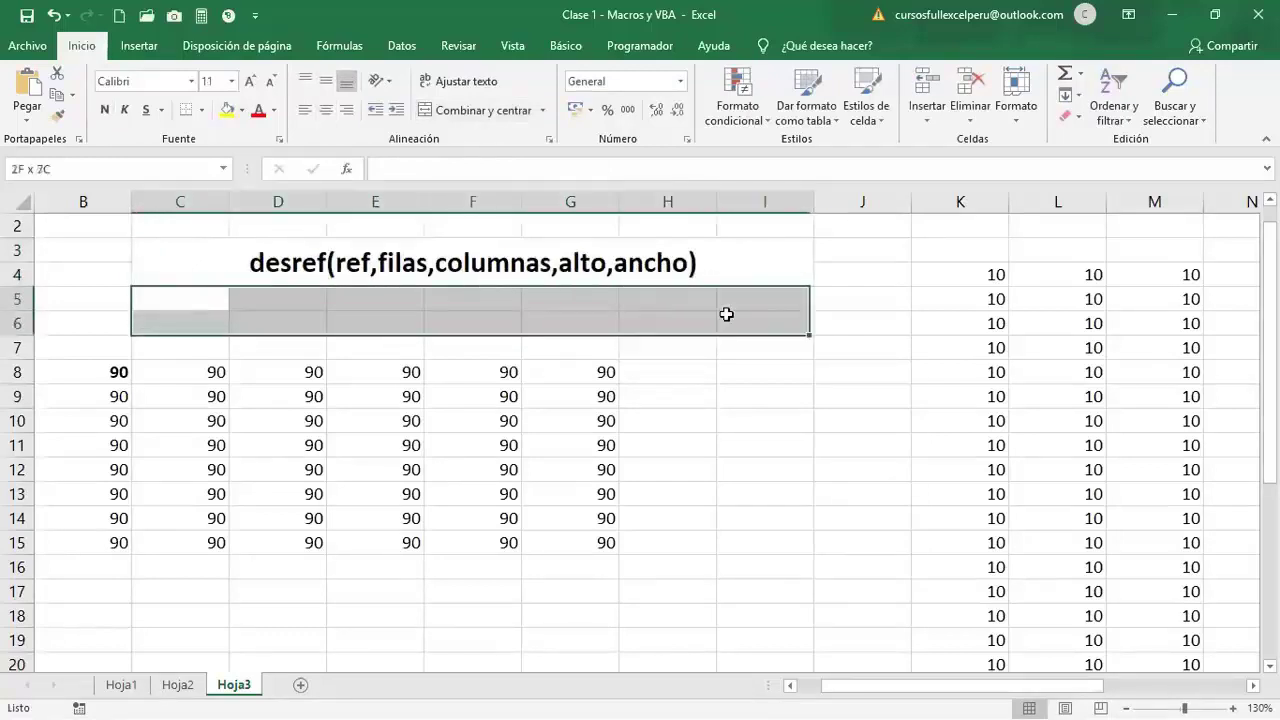
{"action": "left_click", "coordinate": [505, 111]}
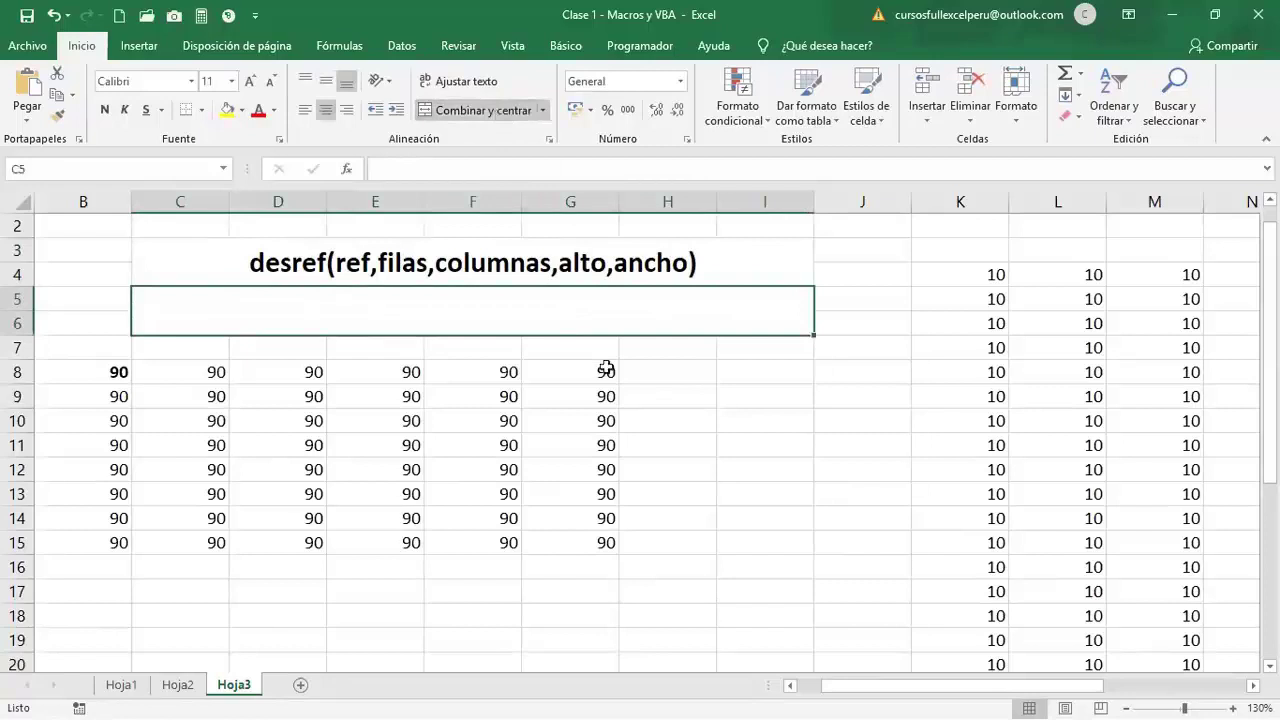
{"action": "type", "text": "offc"}
{"action": "type", "text": "et"}
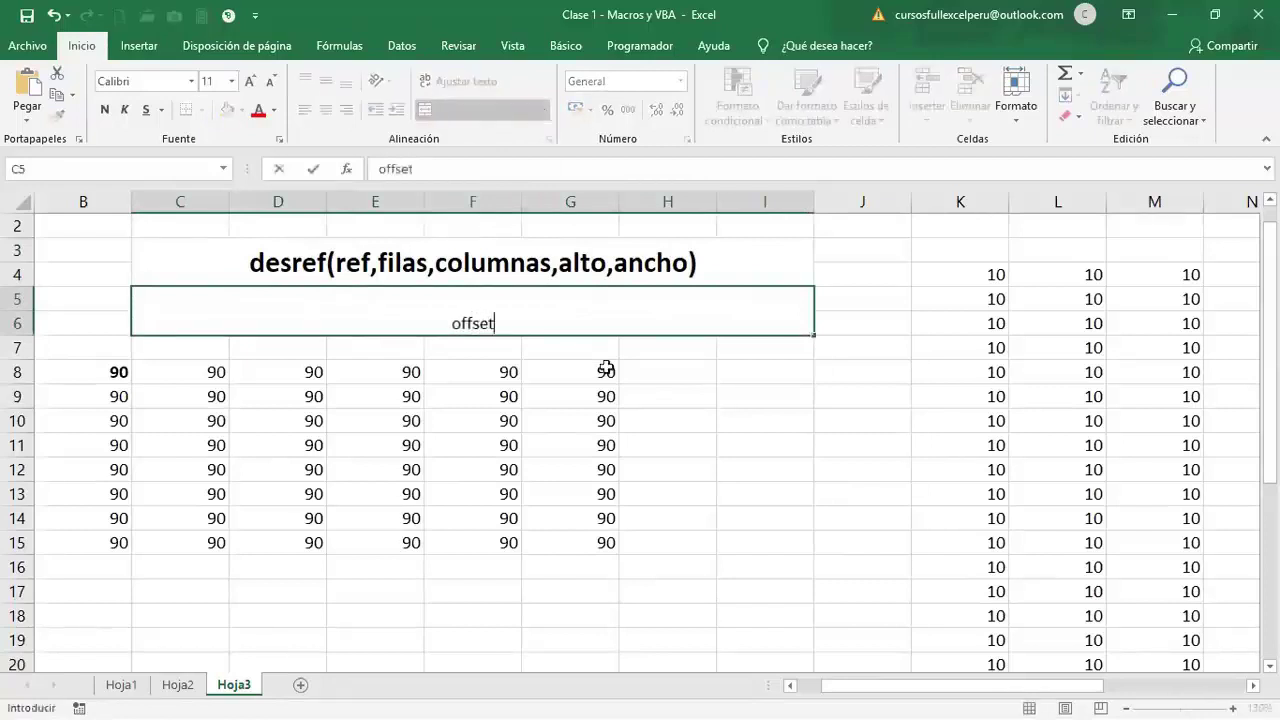
{"action": "type", "text": "(filas,columnas"}
{"action": "type", "text": ")"}
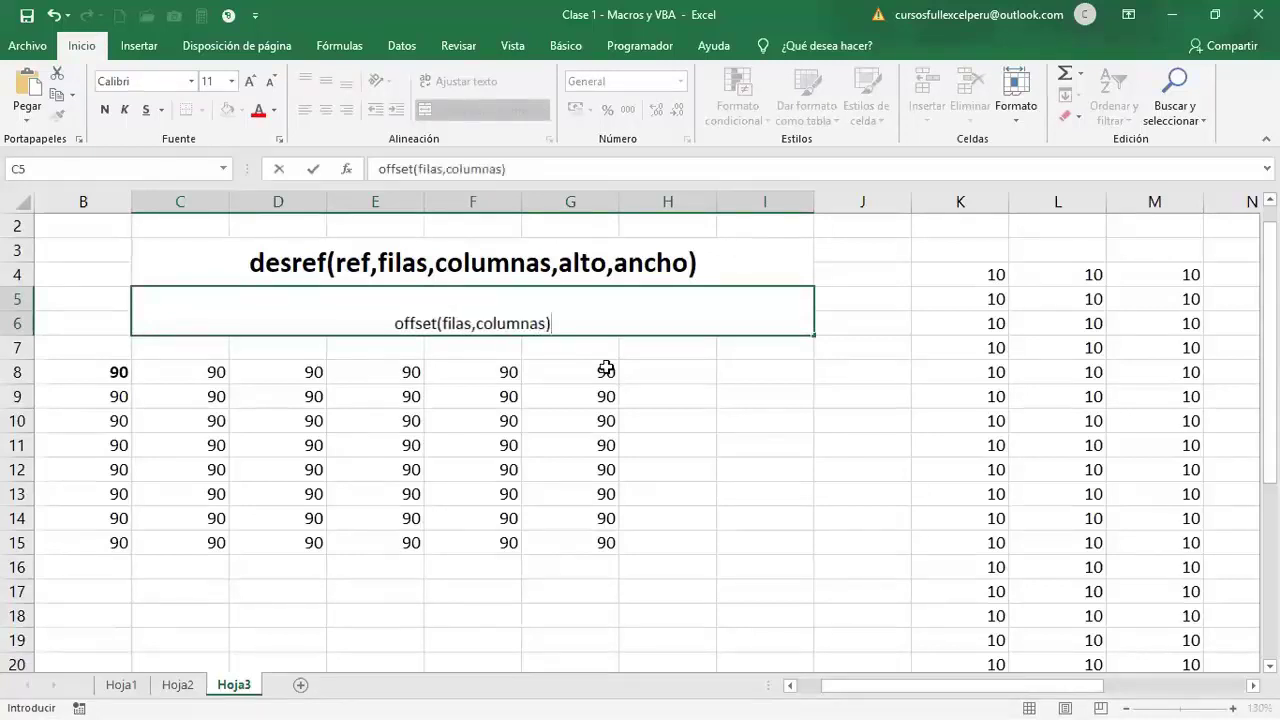
{"action": "left_click", "coordinate": [729, 394]}
- Align the offset label to the middle and raise its font size to 24
{"action": "left_click", "coordinate": [634, 326]}
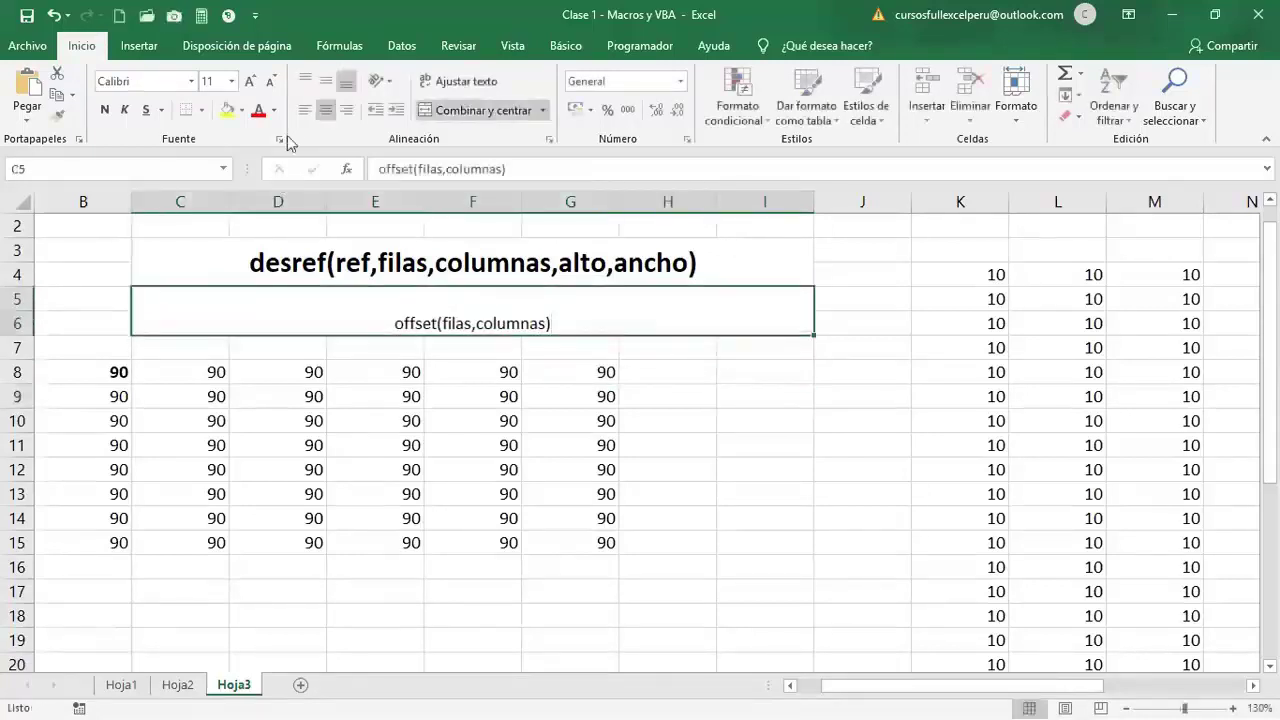
{"action": "left_click", "coordinate": [326, 80]}
{"action": "left_click", "coordinate": [249, 84]}
{"action": "left_click", "coordinate": [249, 84]}
{"action": "left_click", "coordinate": [249, 84]}
{"action": "left_click", "coordinate": [249, 84]}
{"action": "left_click", "coordinate": [249, 84]}
{"action": "left_click", "coordinate": [249, 84]}
{"action": "left_click", "coordinate": [249, 84]}
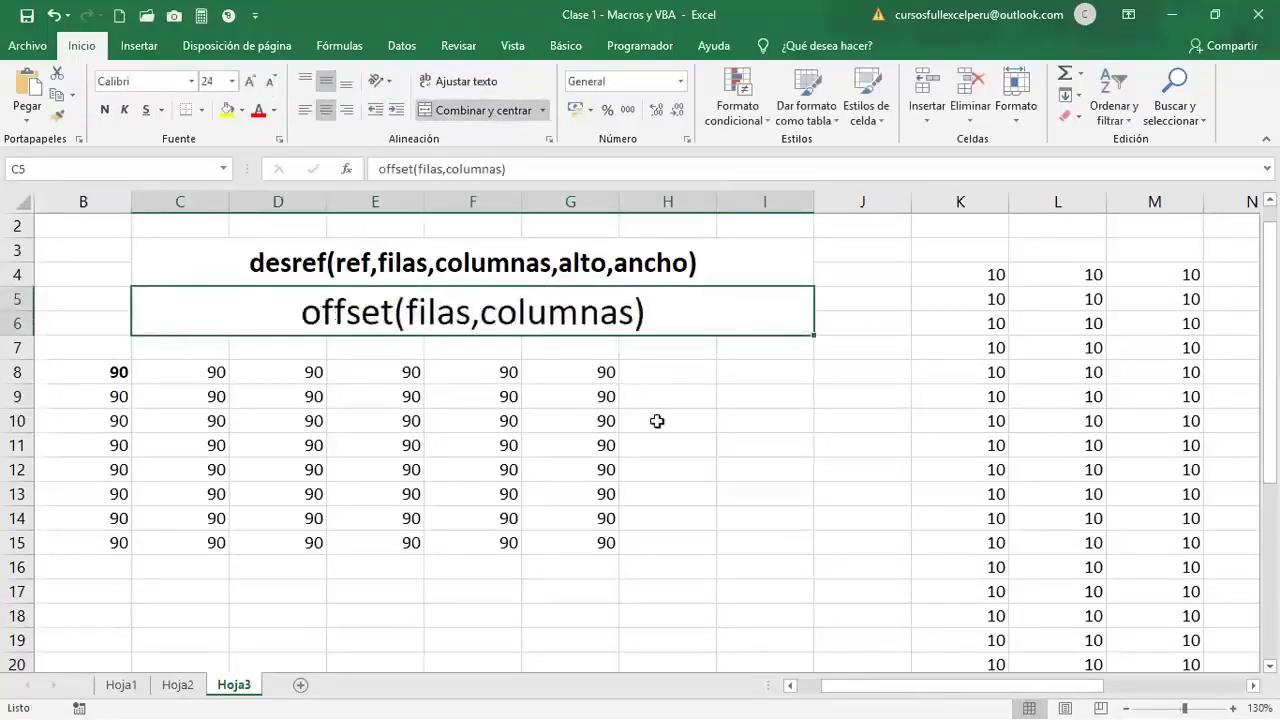
{"action": "left_click", "coordinate": [819, 474]}
{"action": "left_click", "coordinate": [391, 320]}
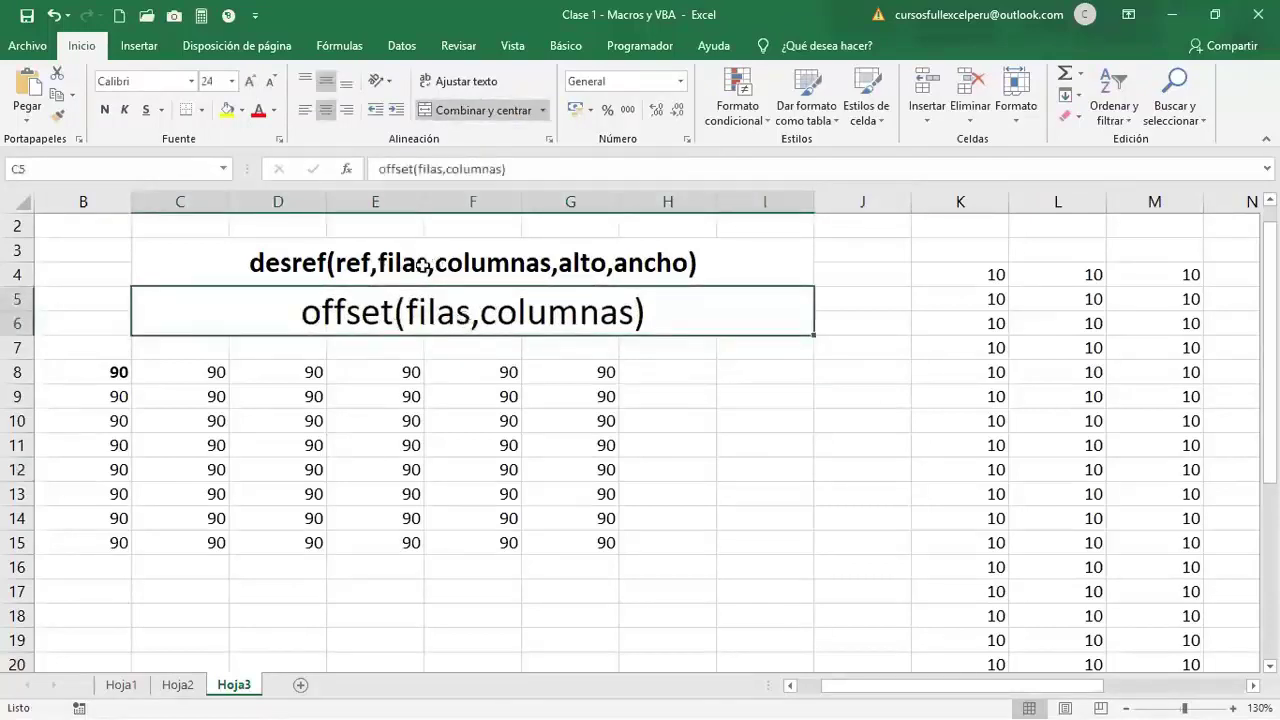
- Colour filas red in both labels and columnas dark blue in the desref label
{"action": "double_click", "coordinate": [470, 313]}
{"action": "left_click_drag", "start_coordinate": [470, 313], "coordinate": [405, 313]}
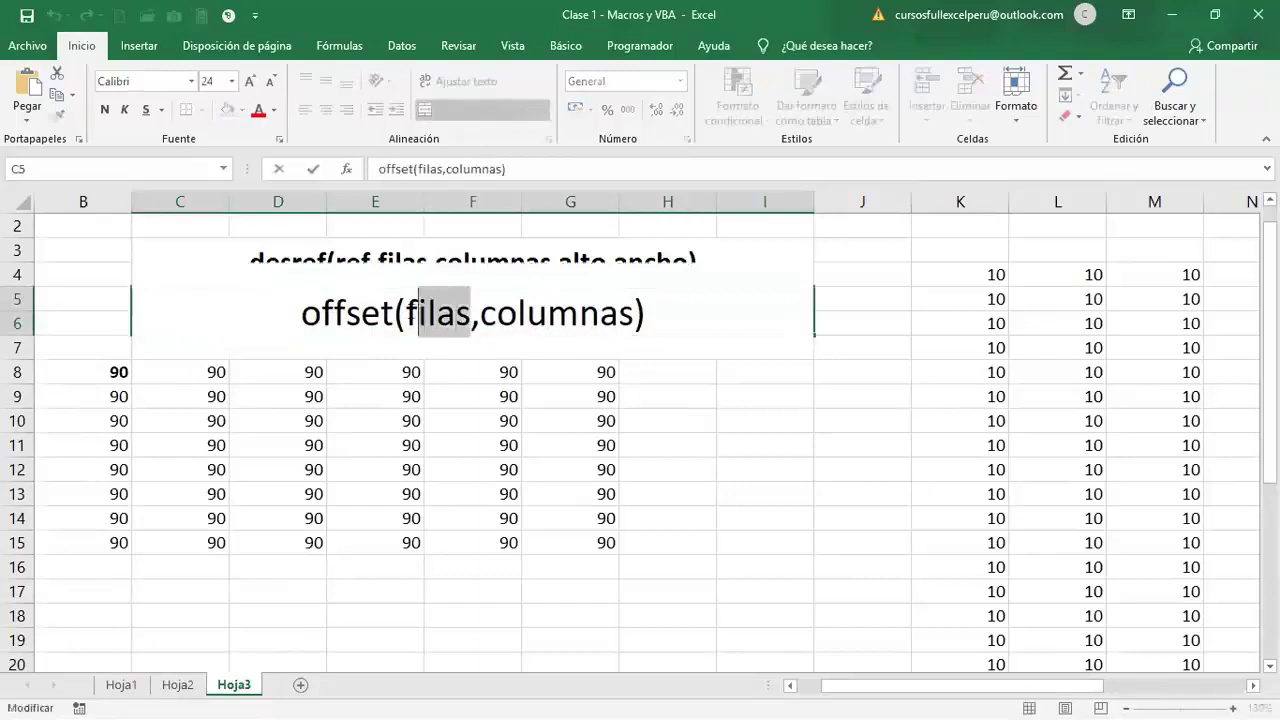
{"action": "left_click", "coordinate": [457, 281]}
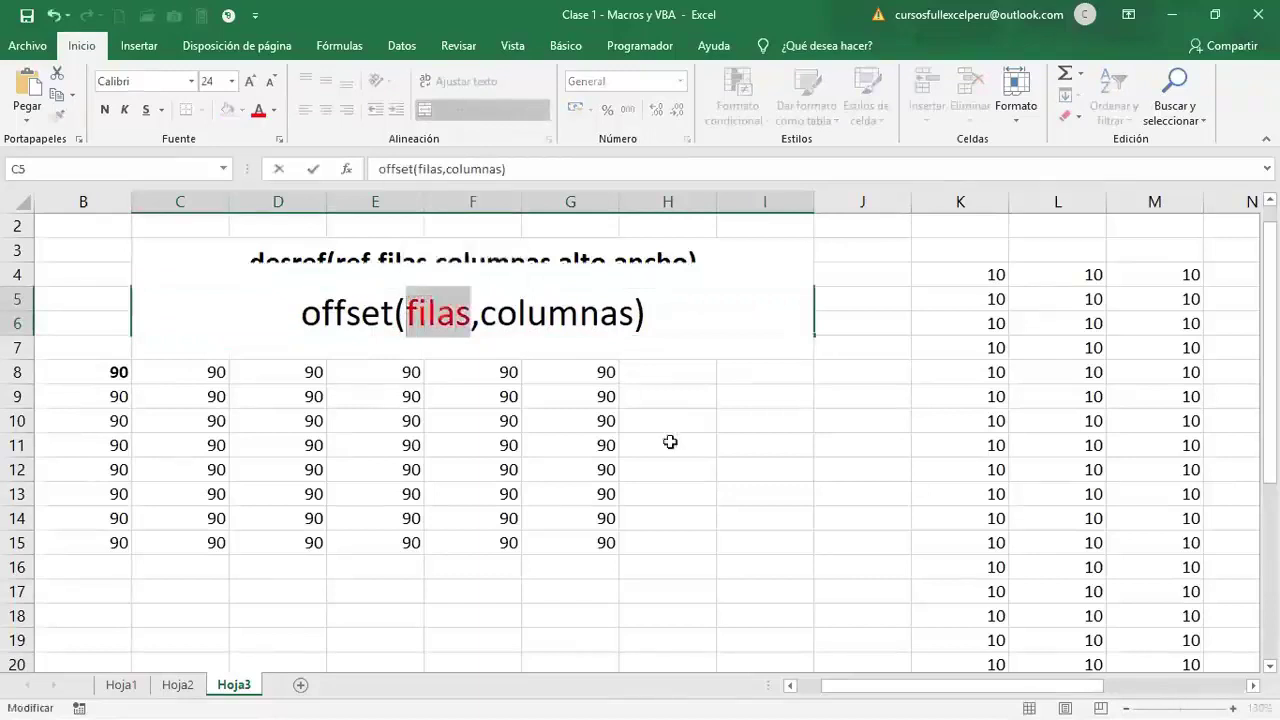
{"action": "left_click", "coordinate": [669, 440]}
{"action": "left_click", "coordinate": [428, 265]}
{"action": "double_click", "coordinate": [428, 265]}
{"action": "mouse_move", "coordinate": [428, 265]}
{"action": "left_mouse_down"}
{"action": "mouse_move", "coordinate": [374, 262]}
{"action": "mouse_move", "coordinate": [551, 265]}
{"action": "left_mouse_up"}
{"action": "left_click", "coordinate": [440, 232]}
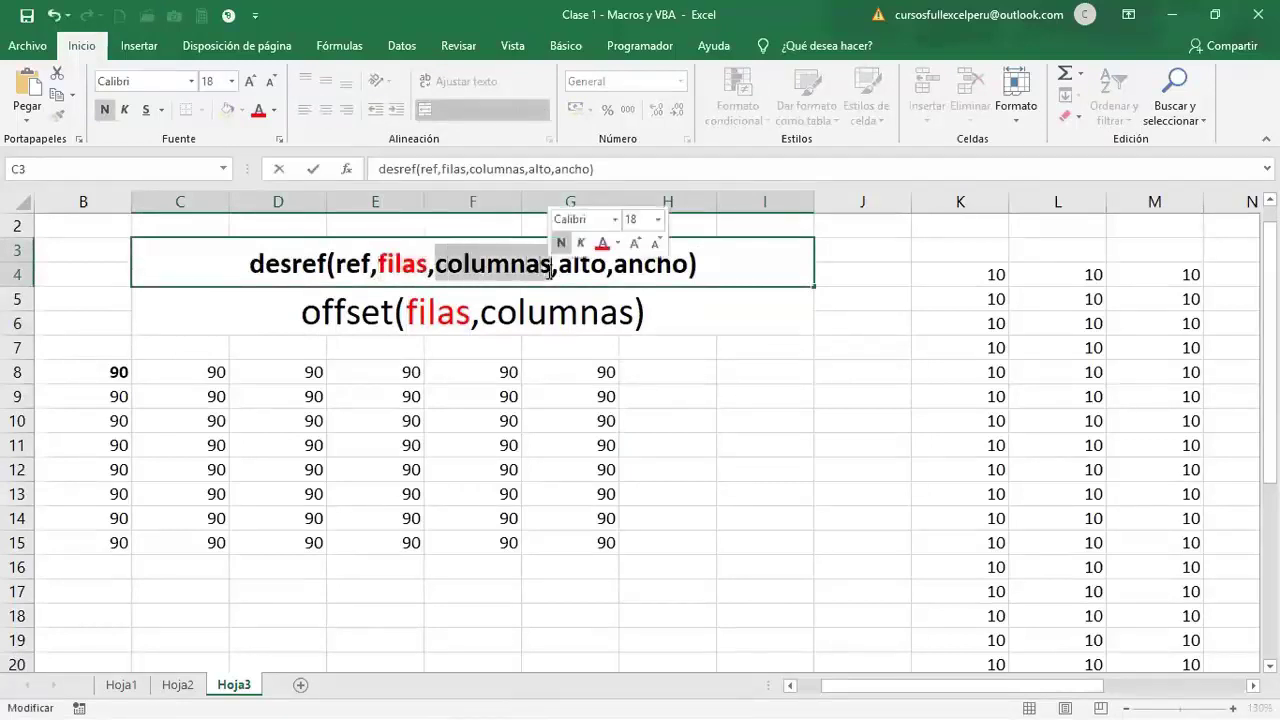
{"action": "left_click", "coordinate": [617, 243]}
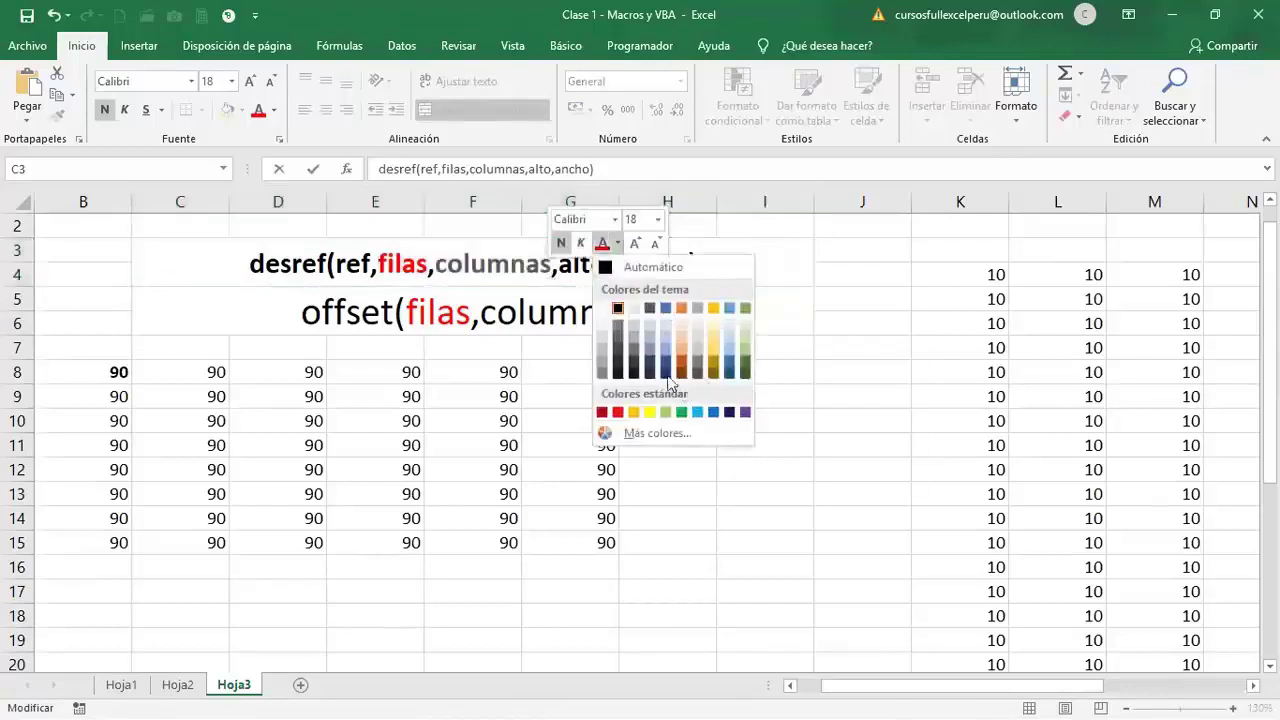
{"action": "left_click", "coordinate": [668, 380]}
- Make the words columnas and filas bold in the offset label
{"action": "left_click", "coordinate": [510, 316]}
{"action": "double_click", "coordinate": [481, 312]}
{"action": "left_click_drag", "start_coordinate": [481, 312], "coordinate": [636, 312]}
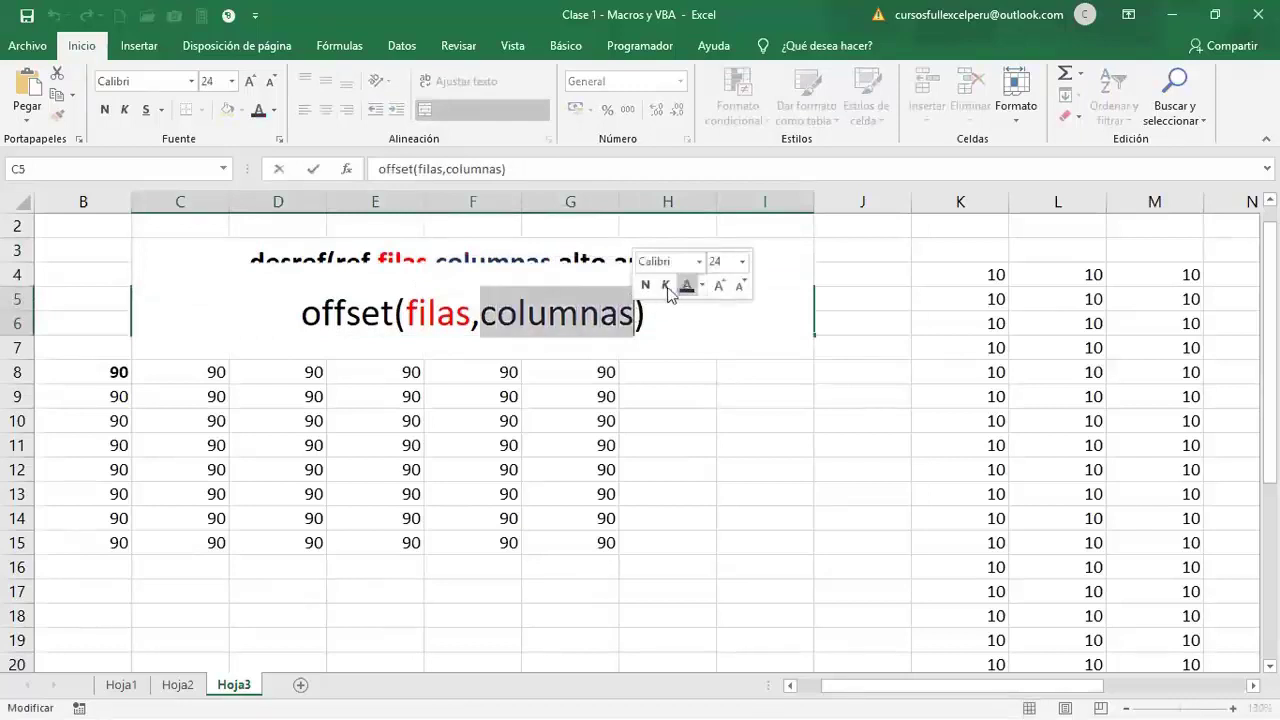
{"action": "left_click", "coordinate": [645, 286]}
{"action": "left_click", "coordinate": [406, 318]}
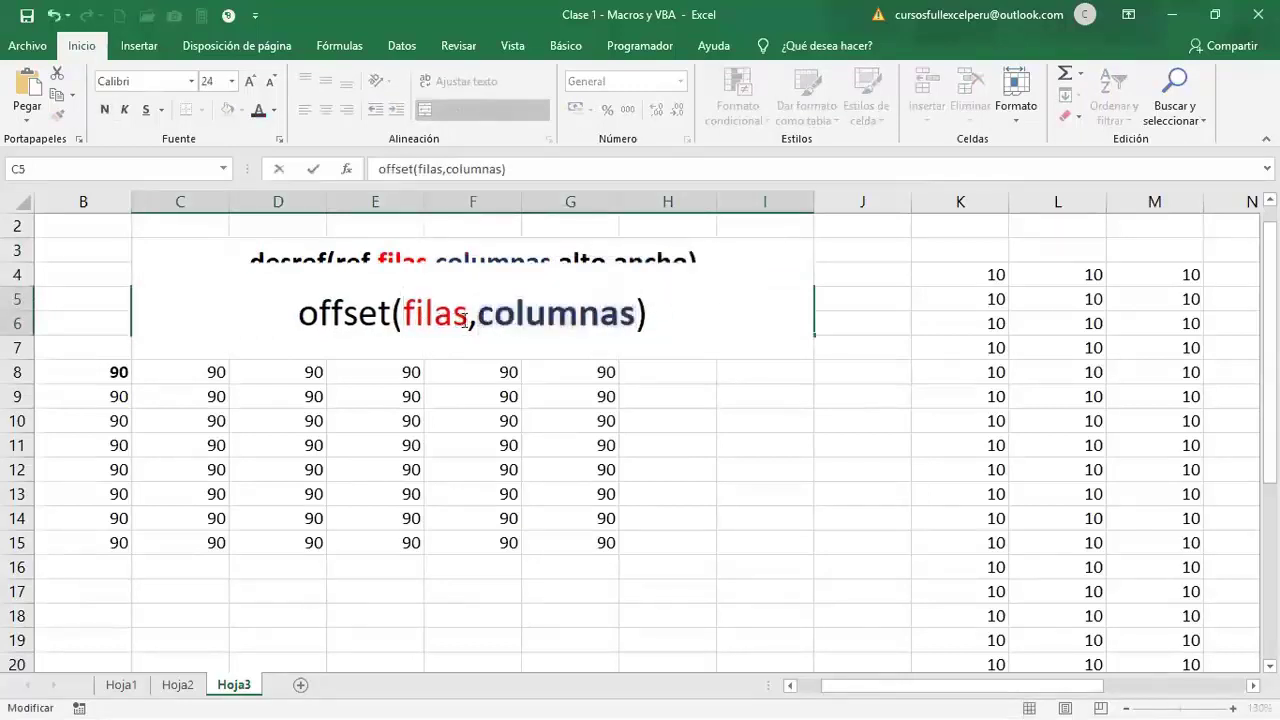
{"action": "left_click_drag", "start_coordinate": [466, 318], "coordinate": [402, 318]}
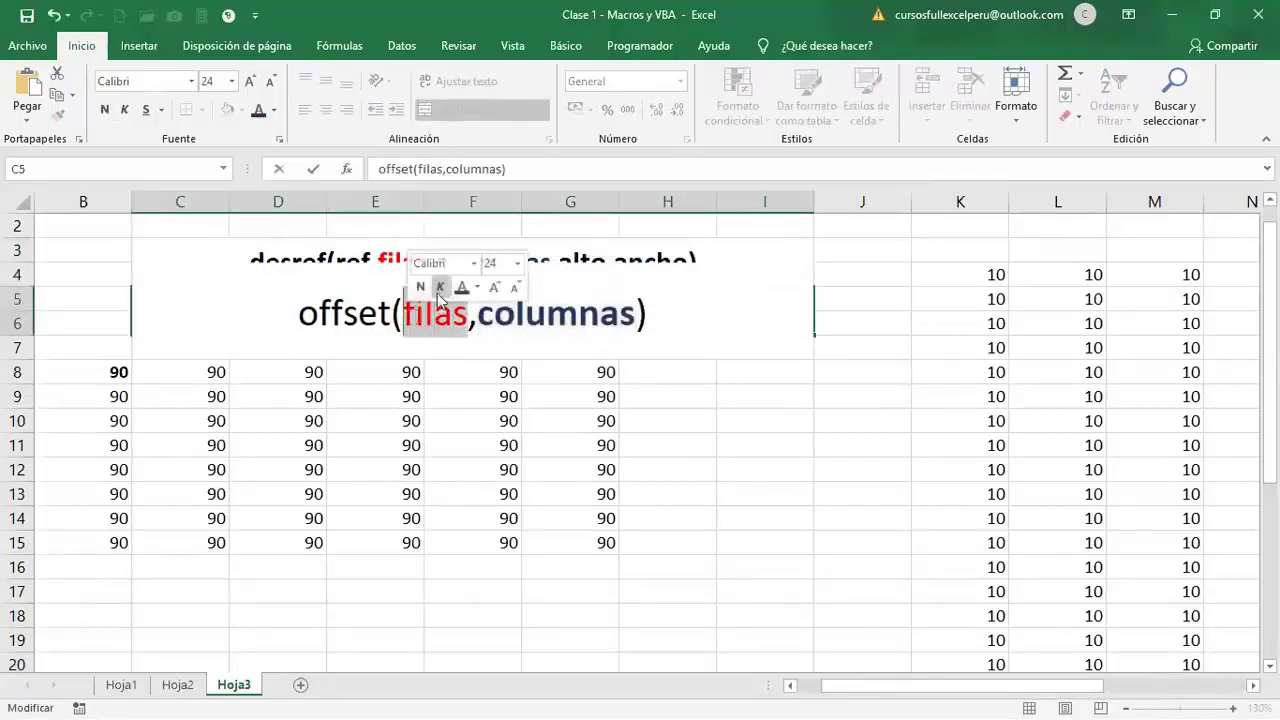
{"action": "left_click", "coordinate": [421, 287]}
{"action": "left_click", "coordinate": [764, 481]}
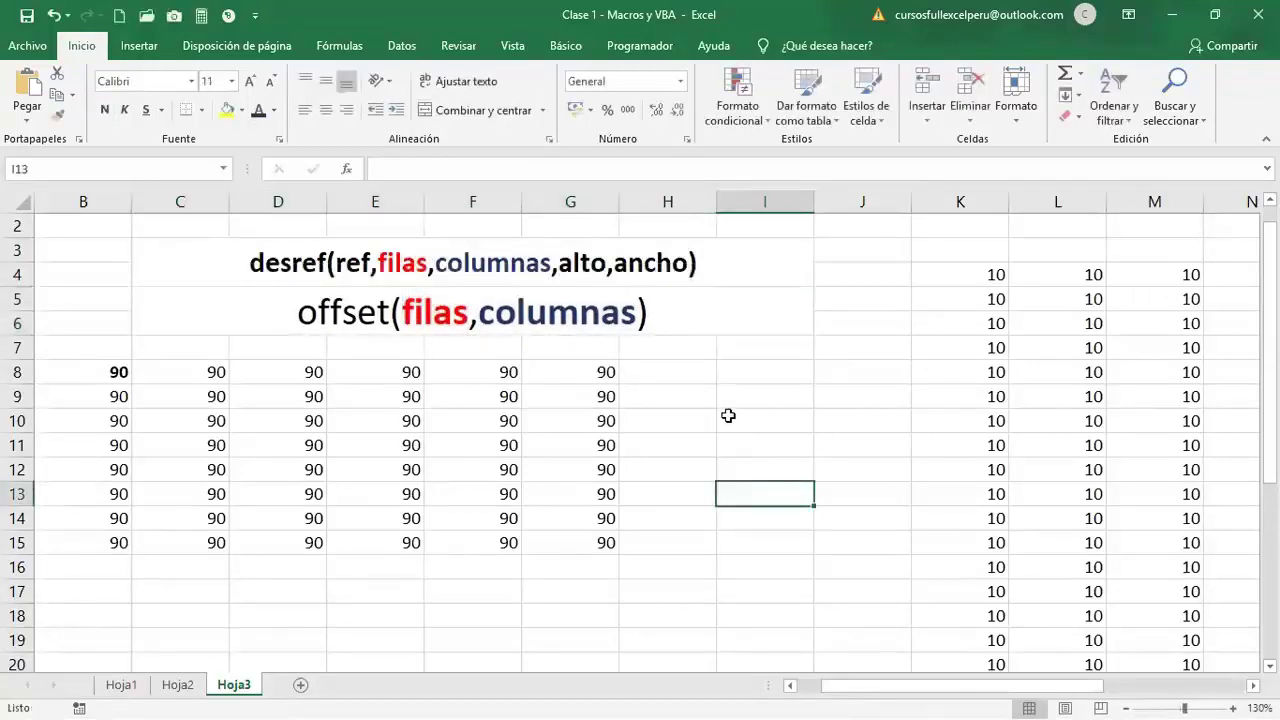
- Fill E11 yellow and step to E13 and E9 to show row offsets from it
{"action": "left_click", "coordinate": [385, 449]}
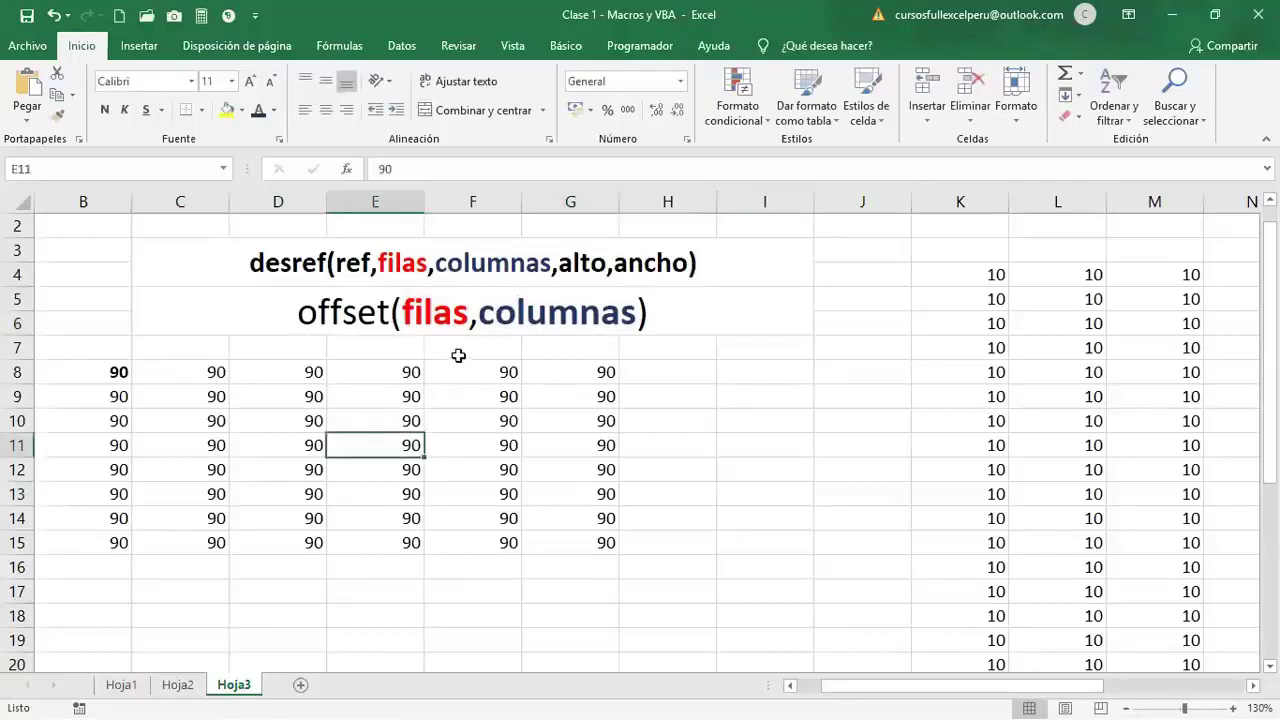
{"action": "left_click", "coordinate": [227, 110]}
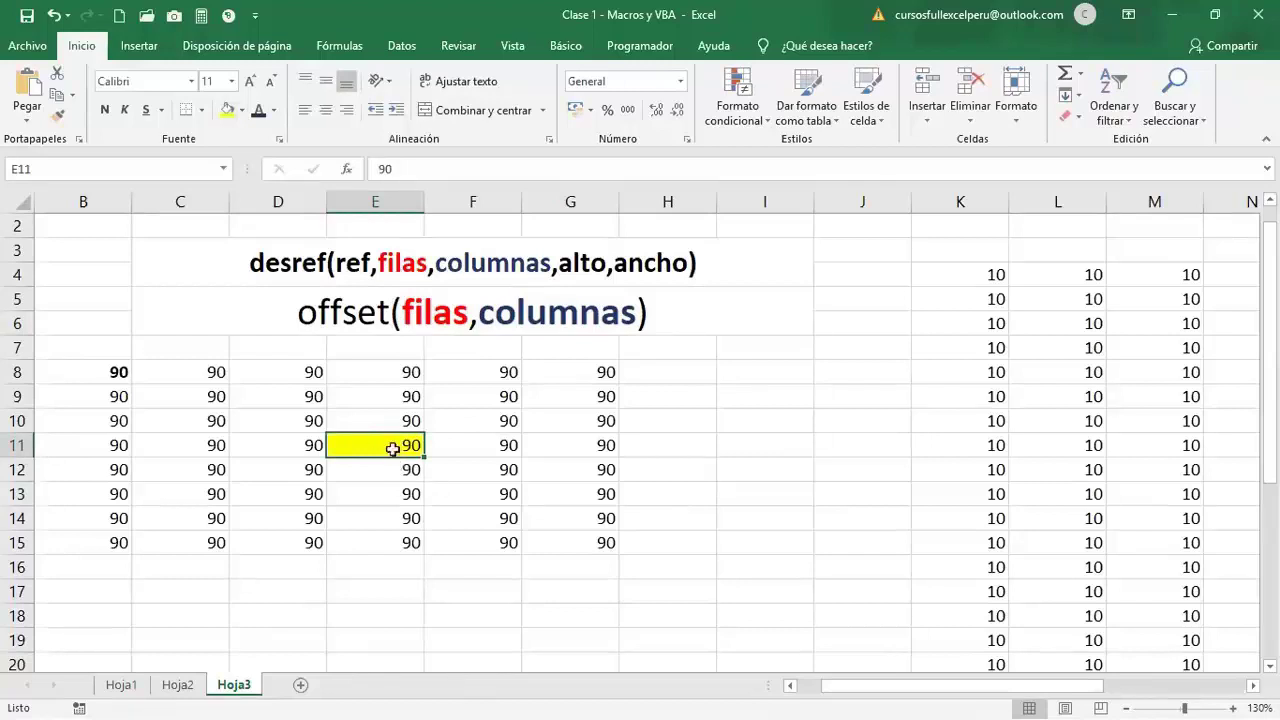
{"action": "left_click", "coordinate": [400, 472]}
{"action": "left_click", "coordinate": [410, 494]}
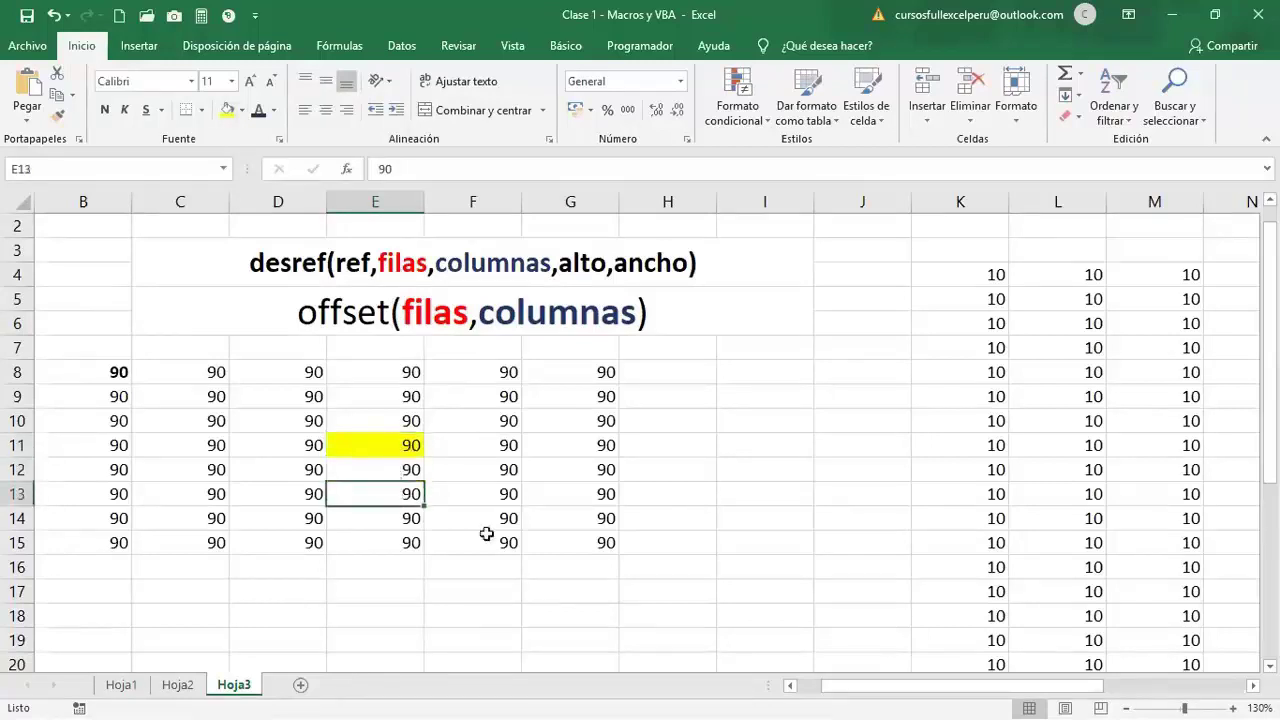
{"action": "left_click", "coordinate": [409, 446]}
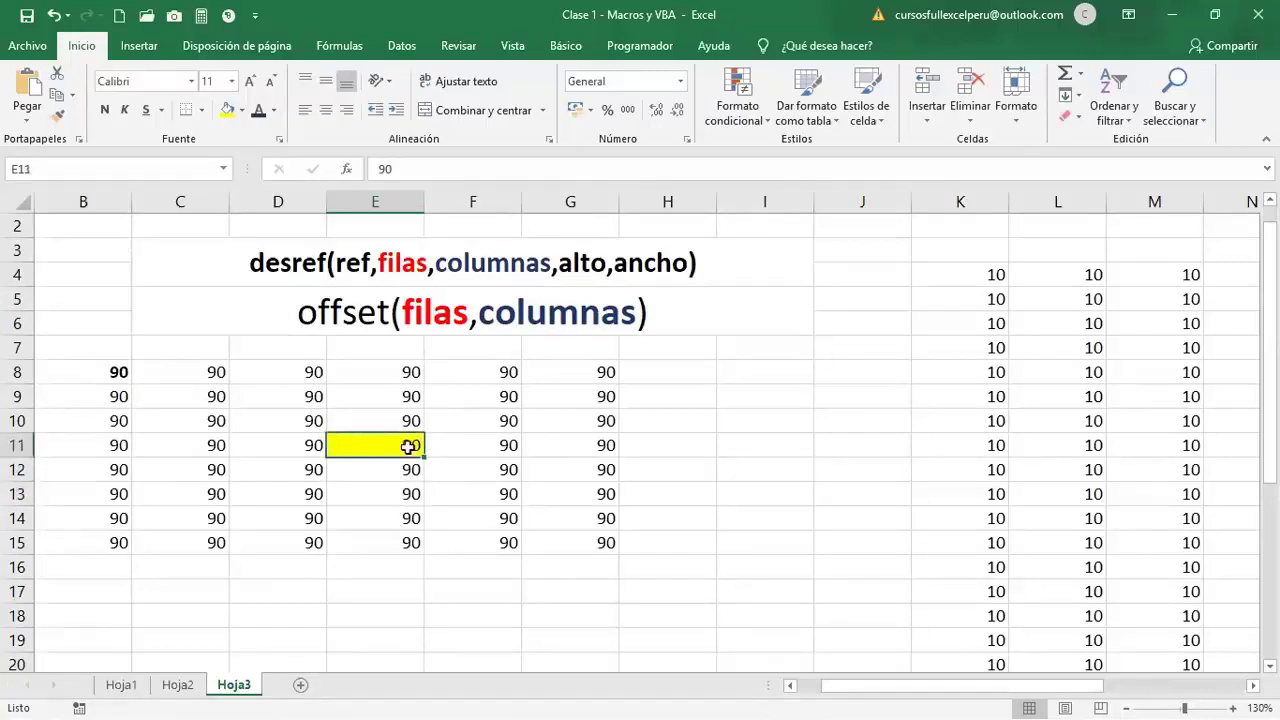
{"action": "left_click", "coordinate": [398, 424]}
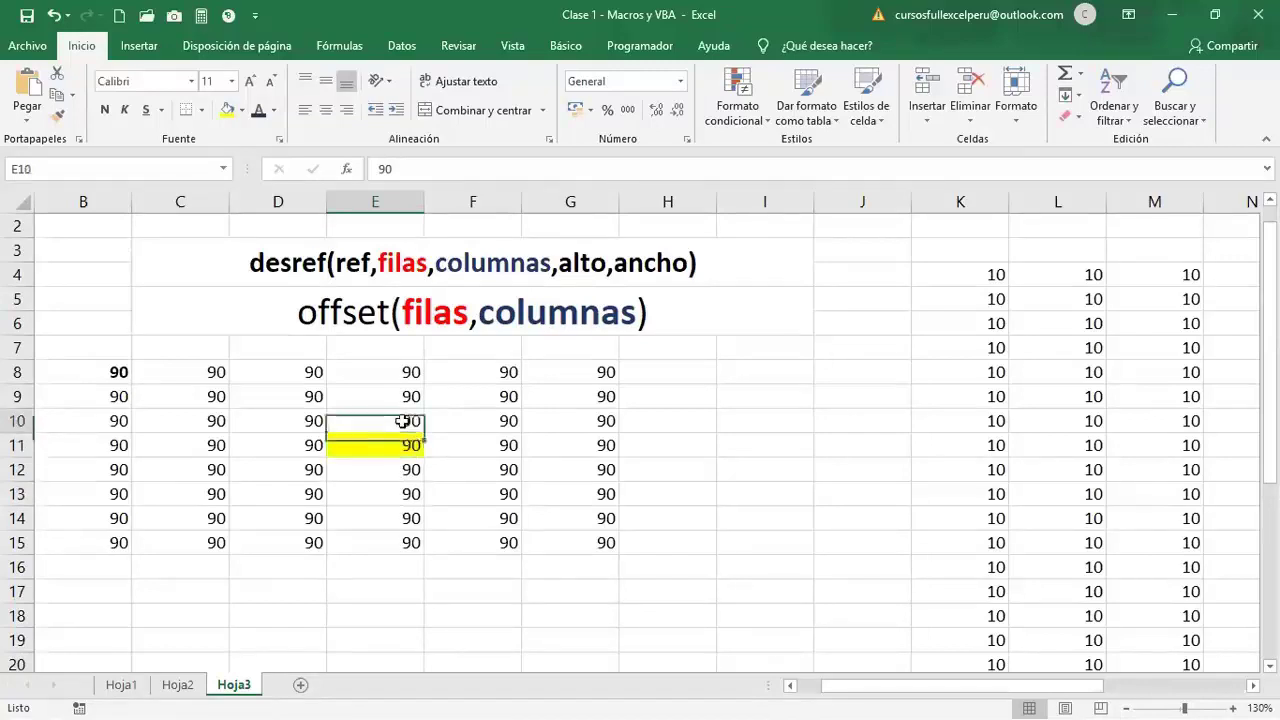
{"action": "left_click", "coordinate": [402, 399]}
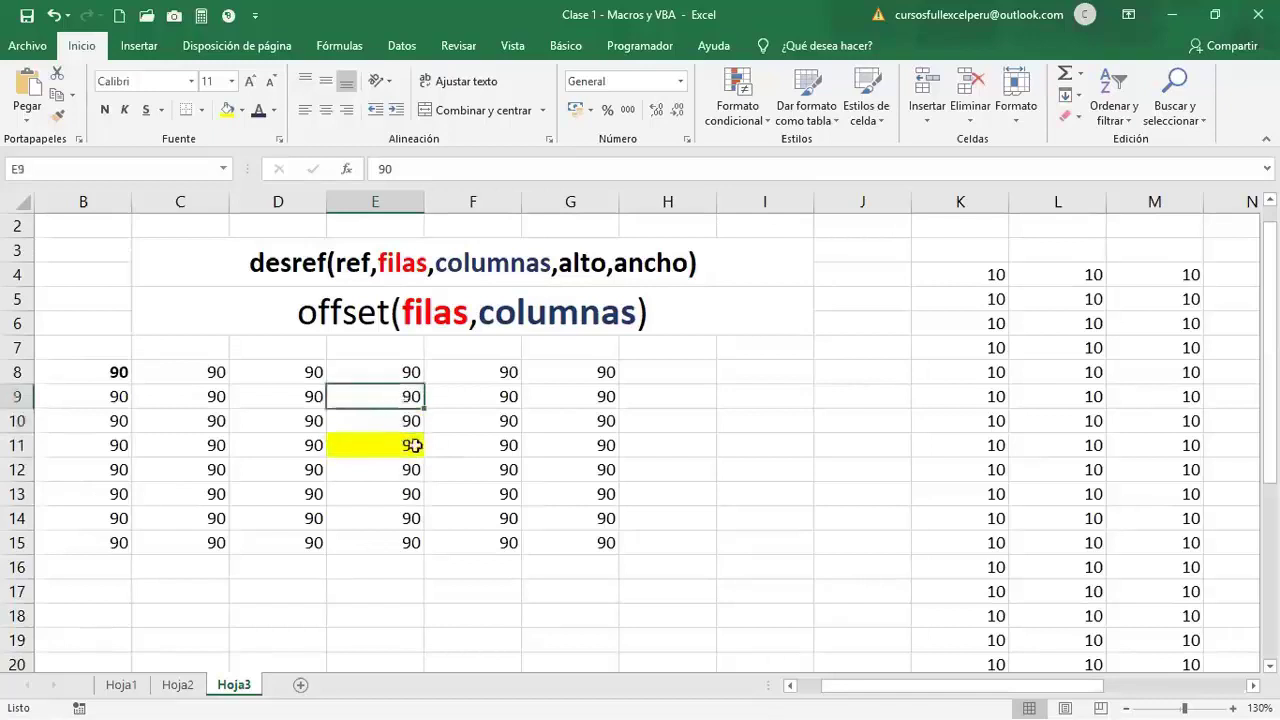
{"action": "left_click", "coordinate": [414, 446]}
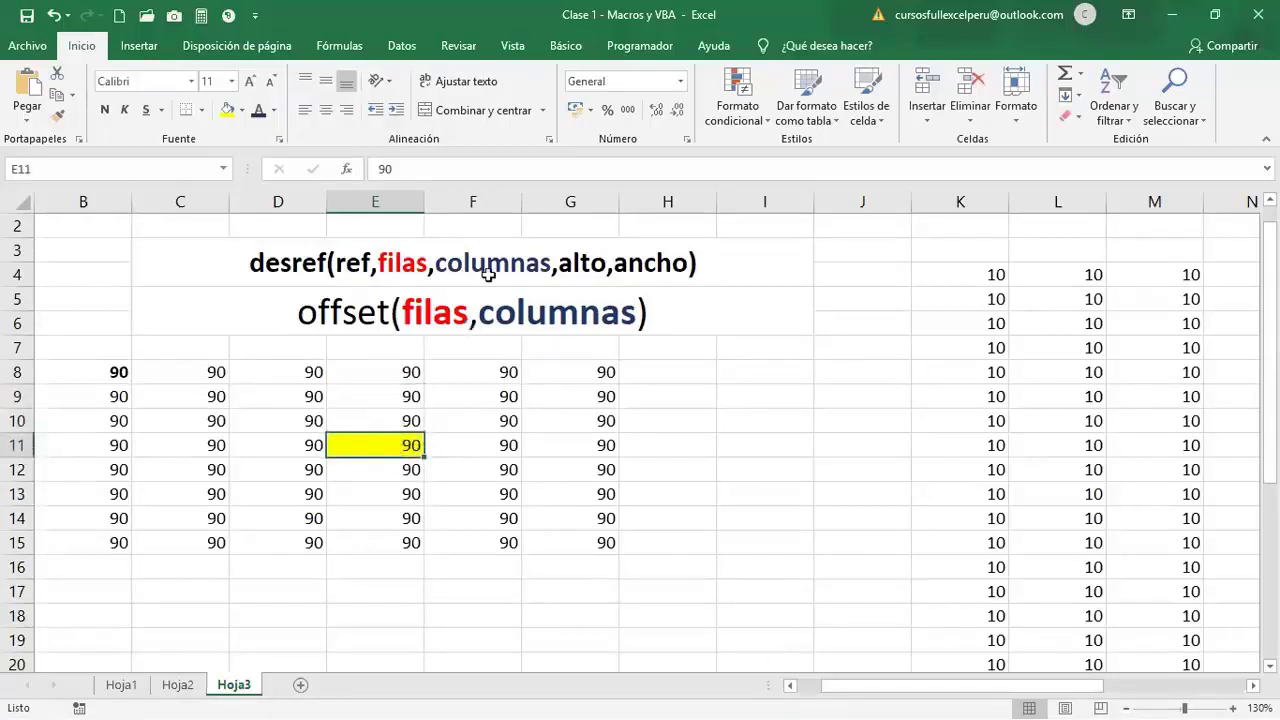
- Show further offsets from E11 via F11, D11, E8, E15, G11, C11 and F12
{"action": "left_click", "coordinate": [480, 446]}
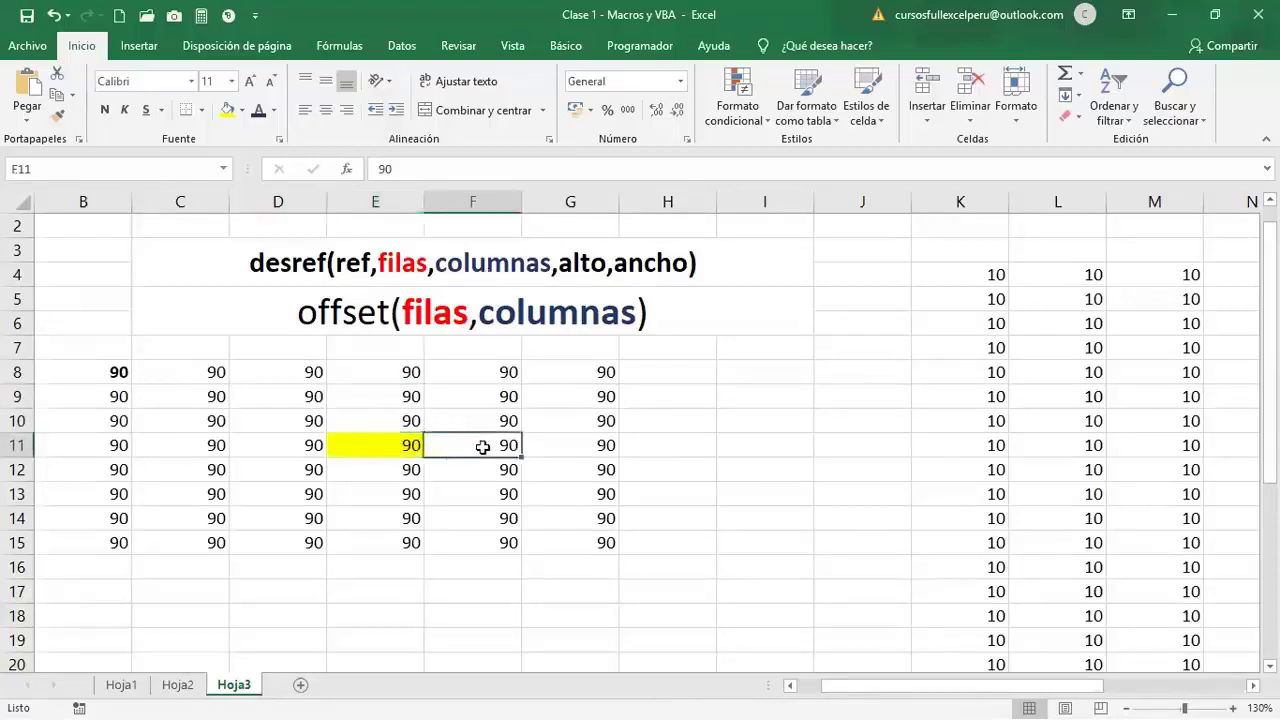
{"action": "left_click", "coordinate": [391, 445]}
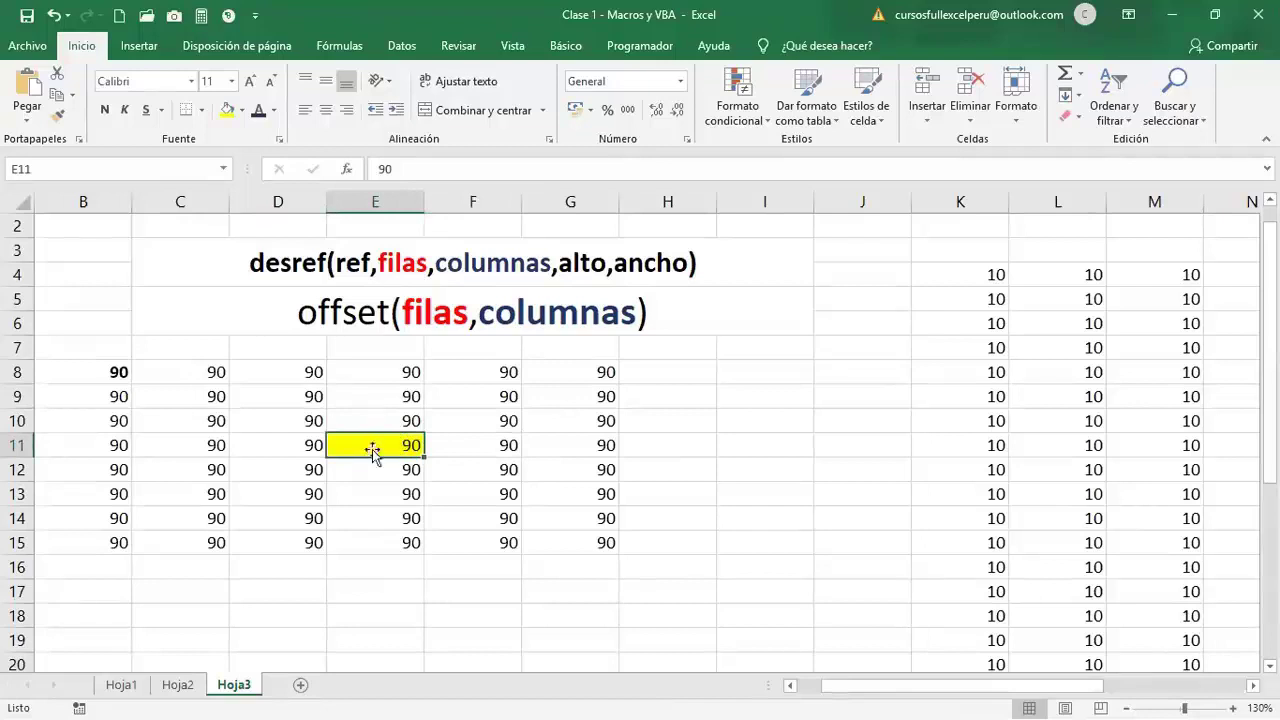
{"action": "left_click", "coordinate": [298, 449]}
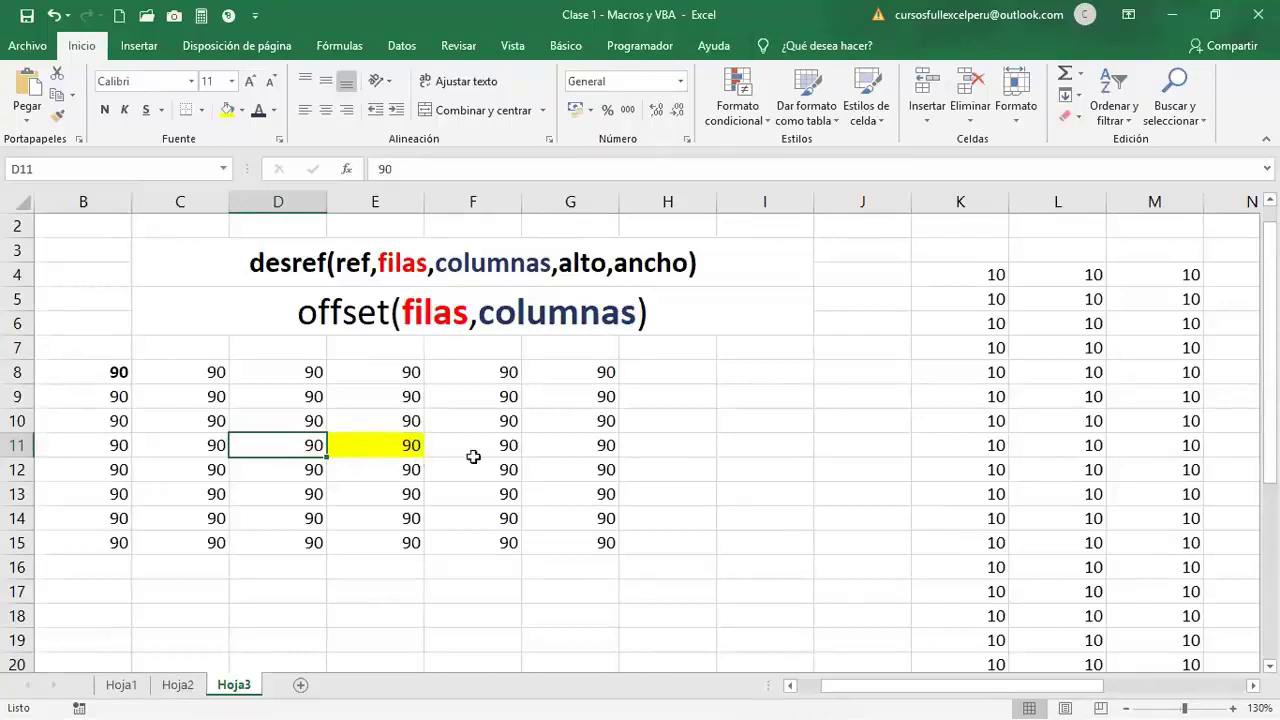
{"action": "key", "text": "Right"}
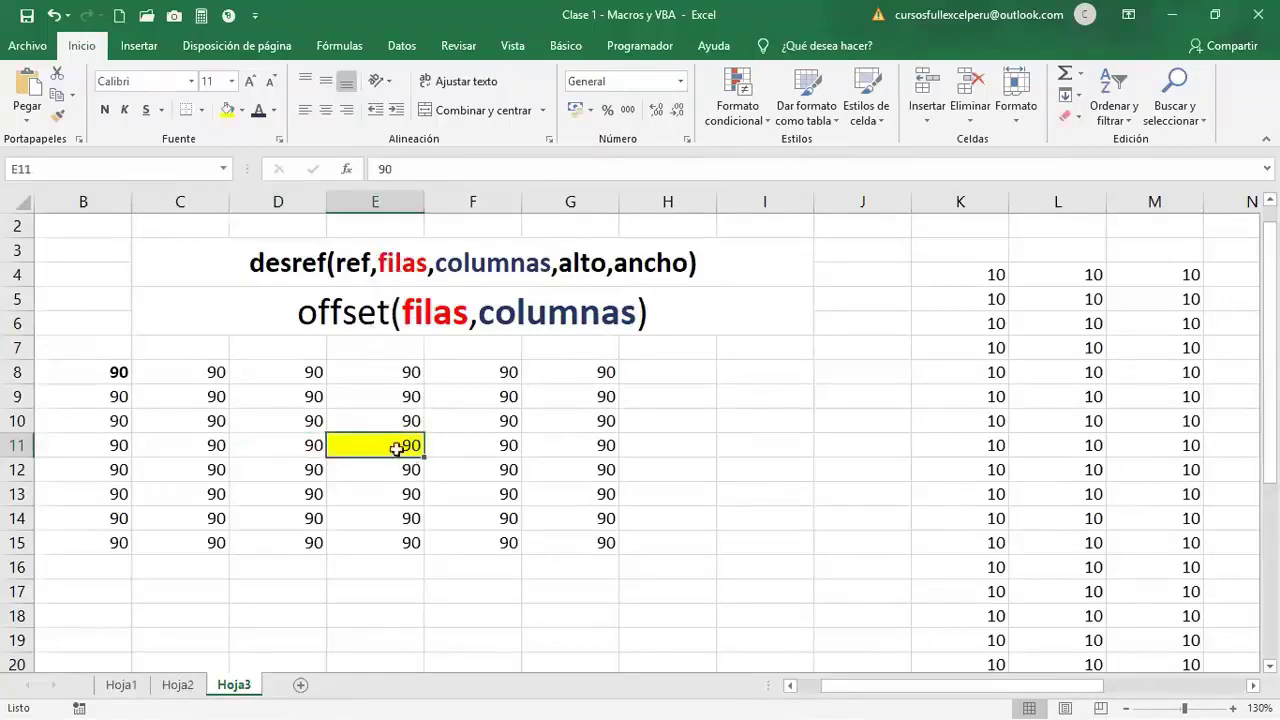
{"action": "left_click", "coordinate": [400, 378]}
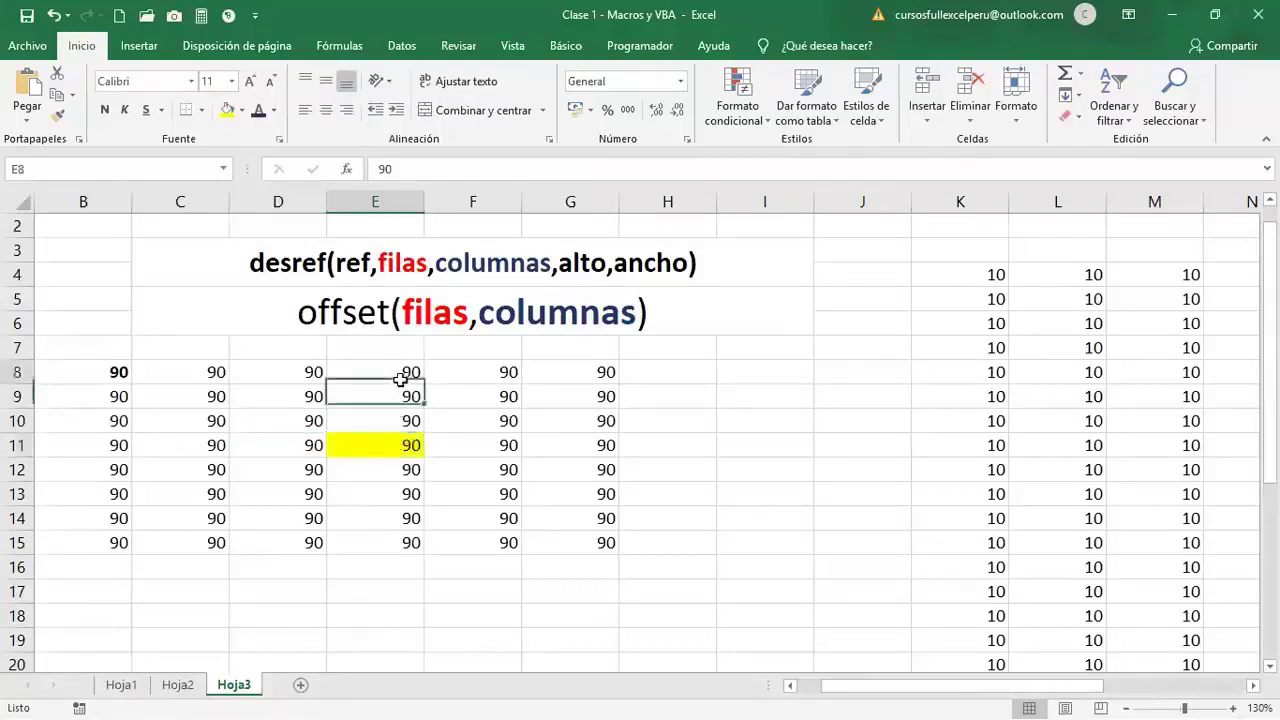
{"action": "left_click", "coordinate": [400, 545]}
{"action": "left_click", "coordinate": [399, 446]}
{"action": "left_click", "coordinate": [580, 443]}
{"action": "left_click", "coordinate": [352, 440]}
{"action": "left_click", "coordinate": [152, 437]}
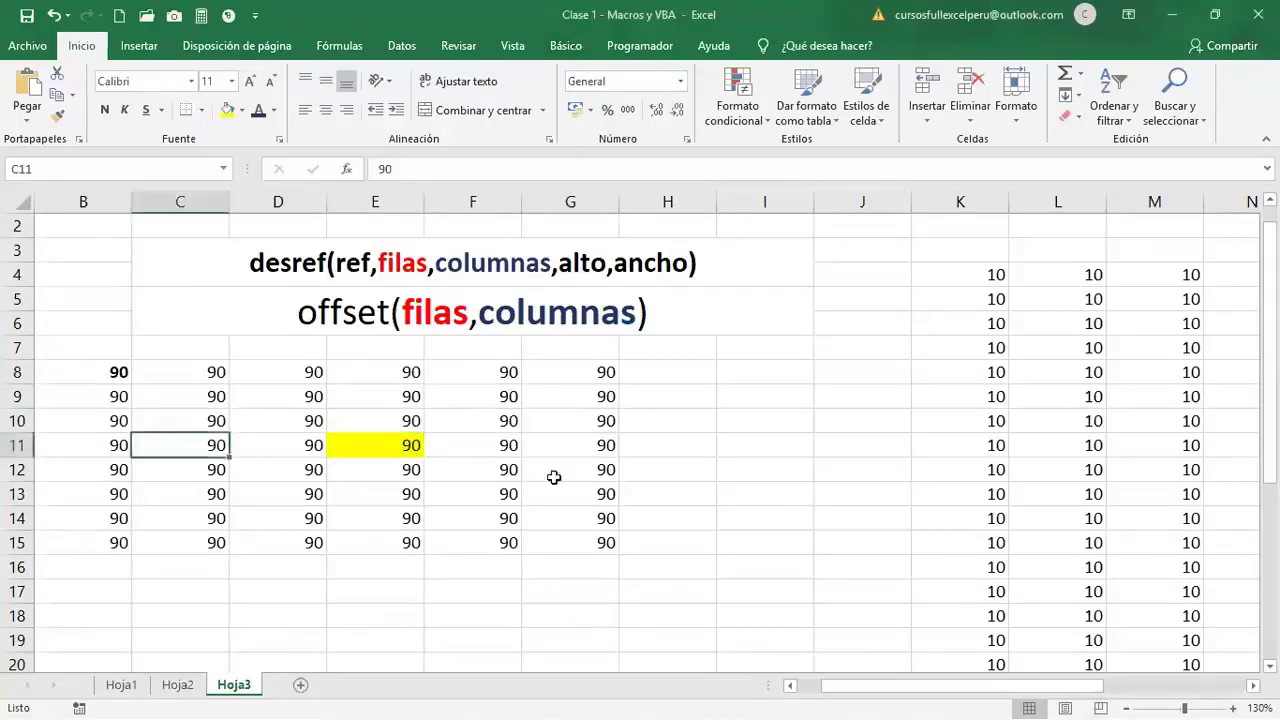
{"action": "left_click", "coordinate": [517, 473]}
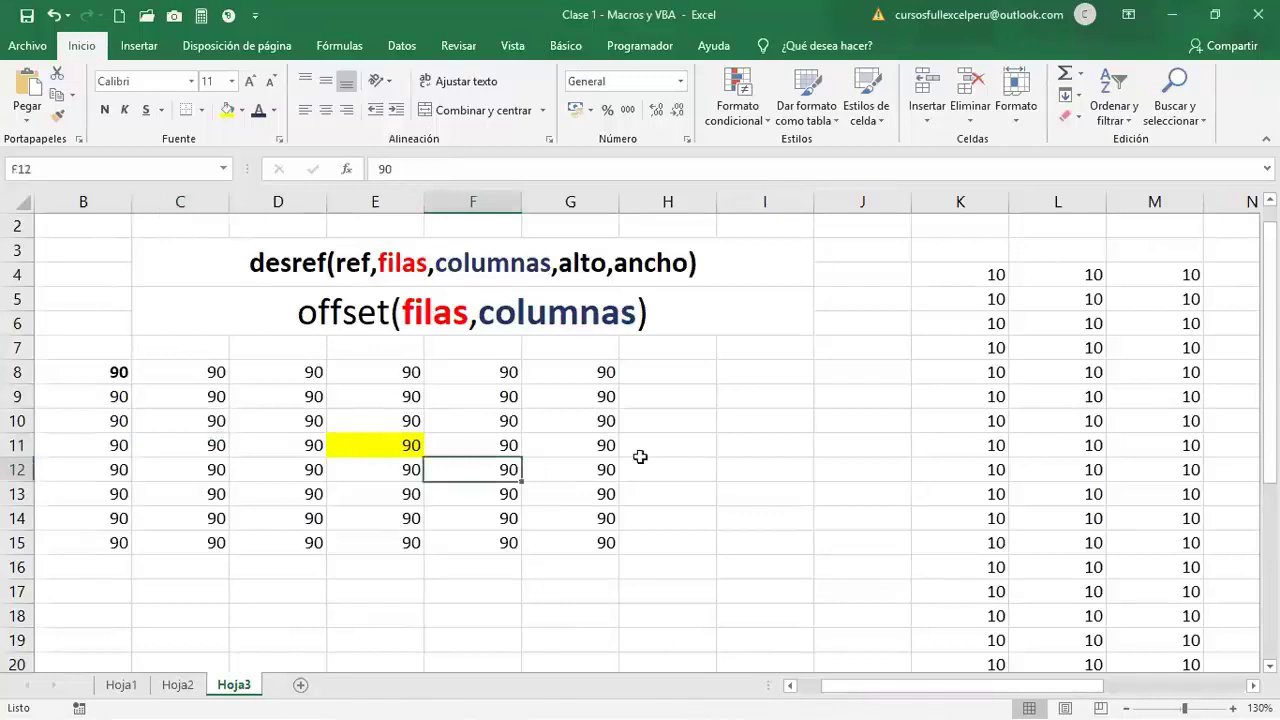
{"action": "left_click", "coordinate": [381, 443]}
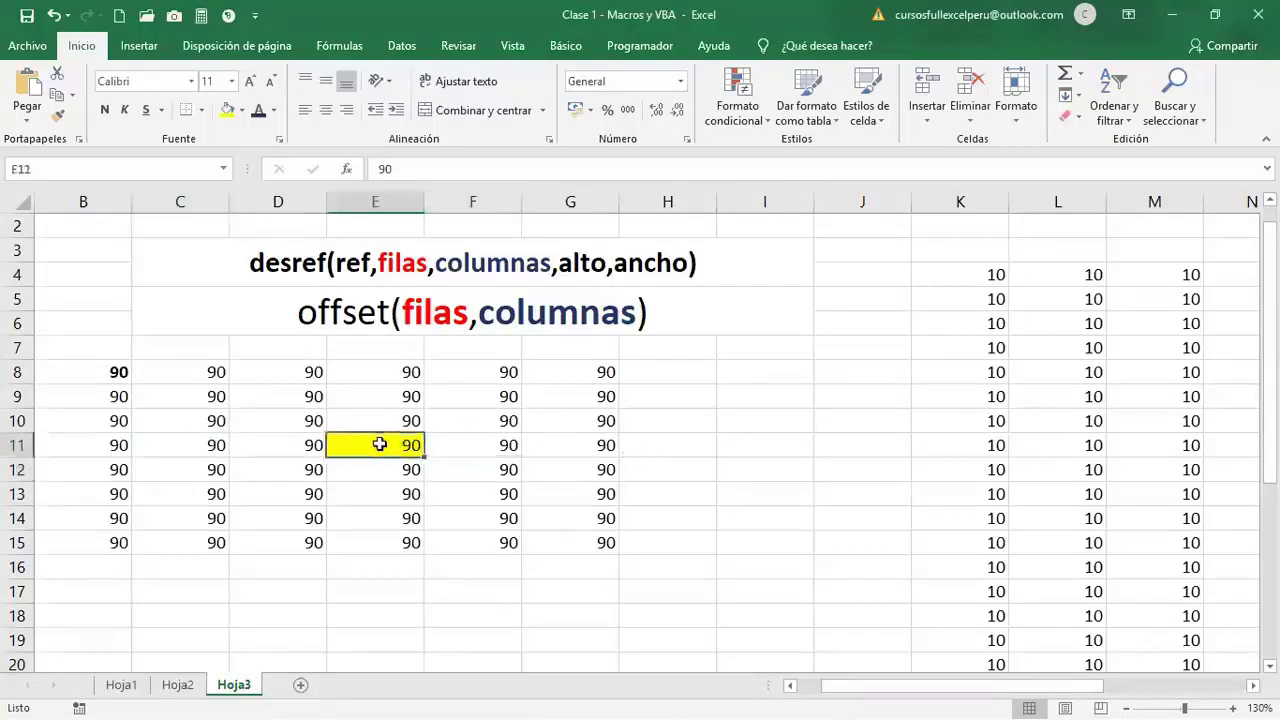
{"action": "left_click", "coordinate": [400, 496]}
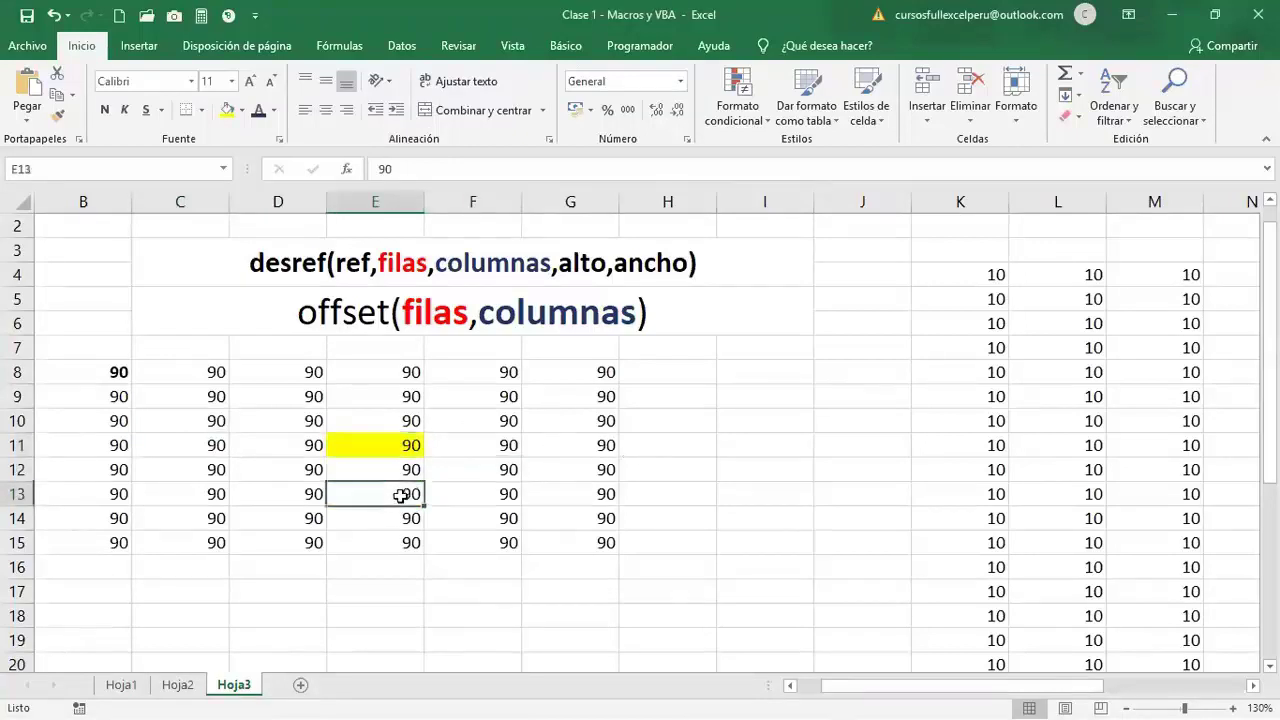
- Set E13 to 5 and start the formula =DESREF(E11, in cell E17
{"action": "type", "text": "5"}
{"action": "left_click", "coordinate": [432, 592]}
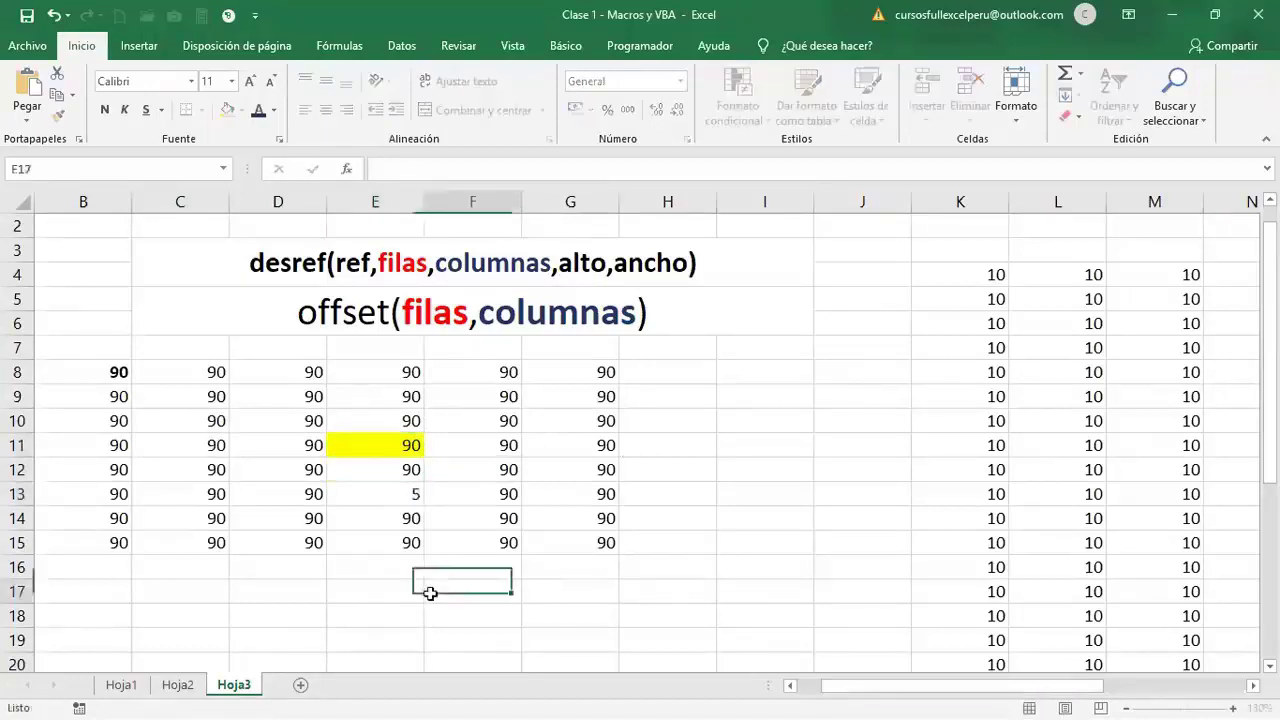
{"action": "left_click", "coordinate": [362, 595]}
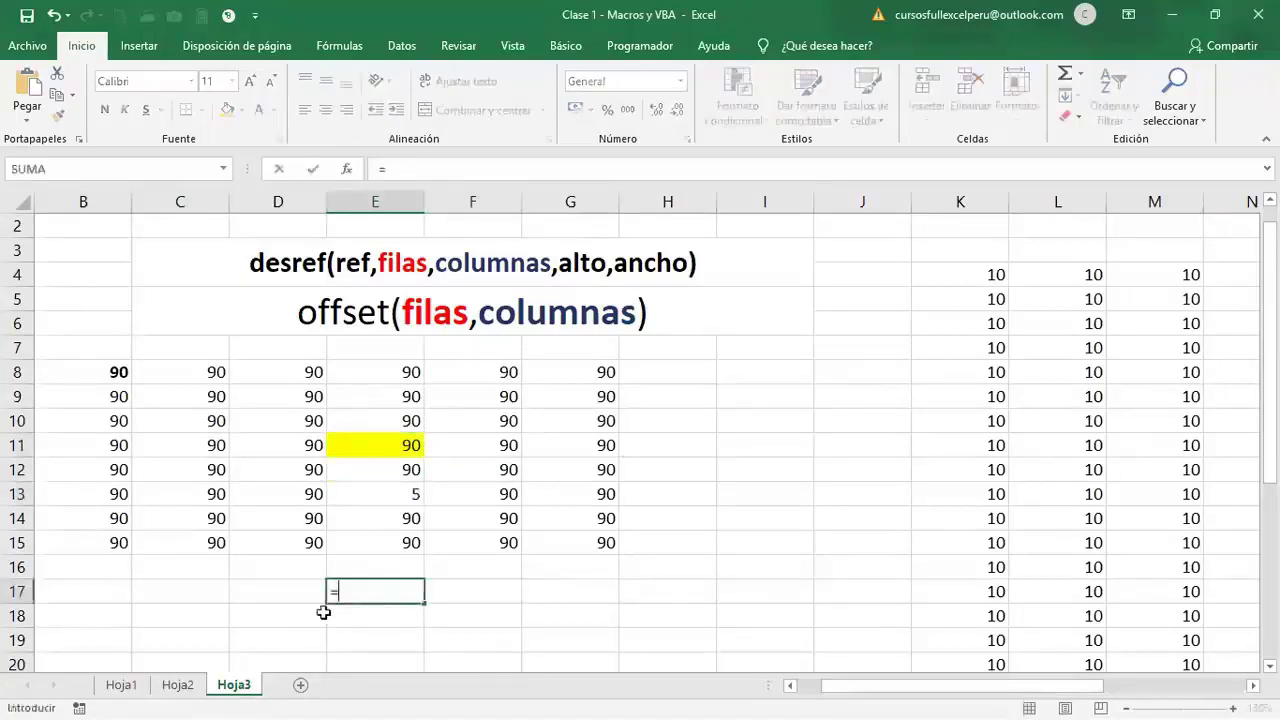
{"action": "type", "text": "=desref"}
{"action": "key", "text": "Tab"}
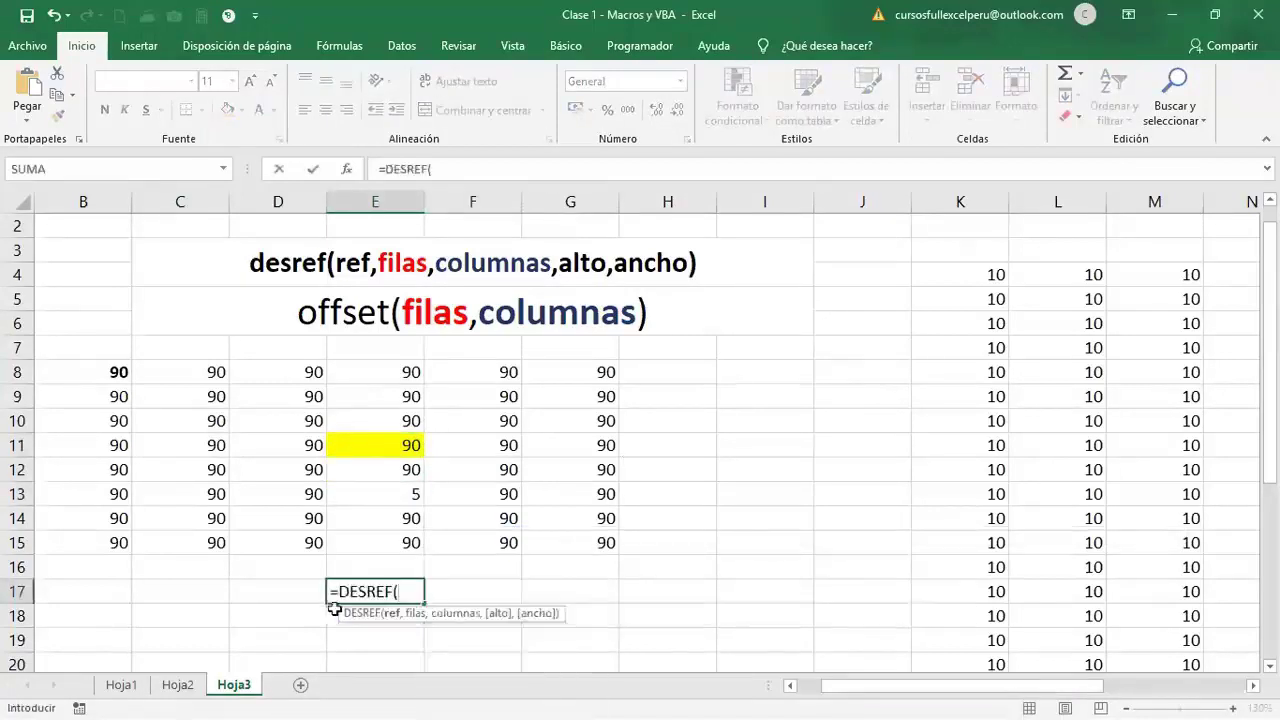
{"action": "left_click", "coordinate": [364, 446]}
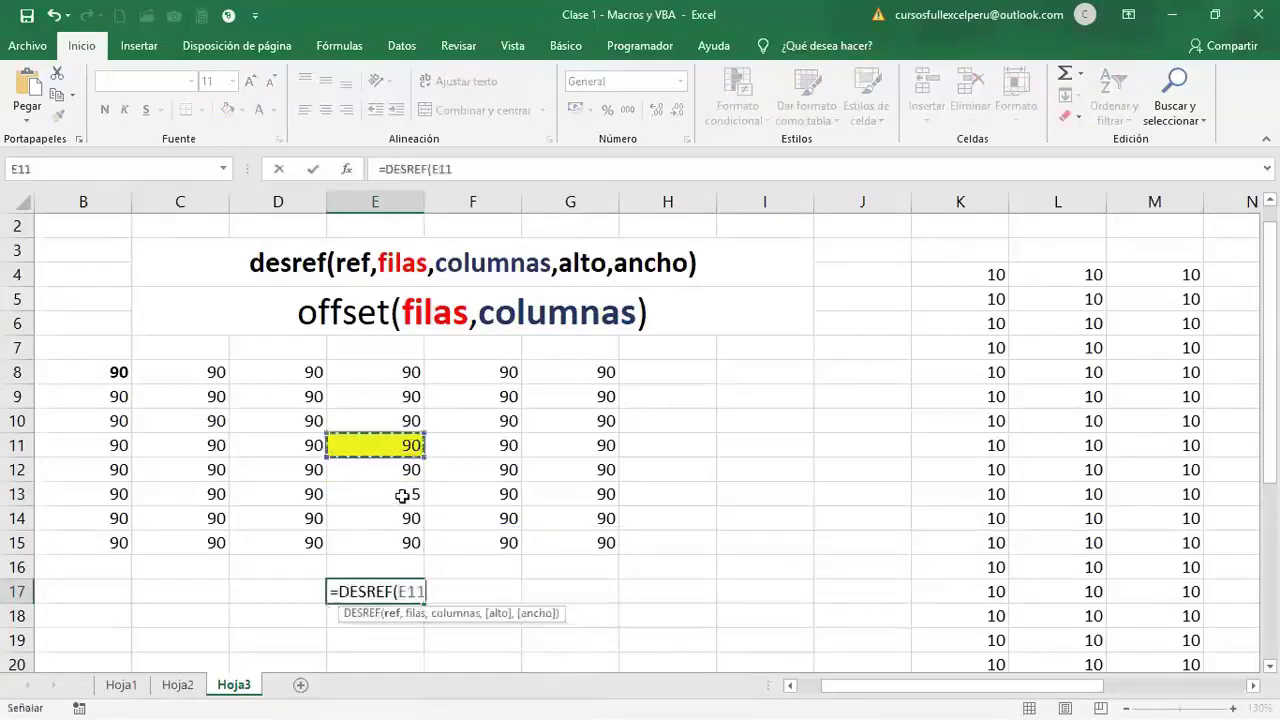
{"action": "type", "text": ",2,0"}
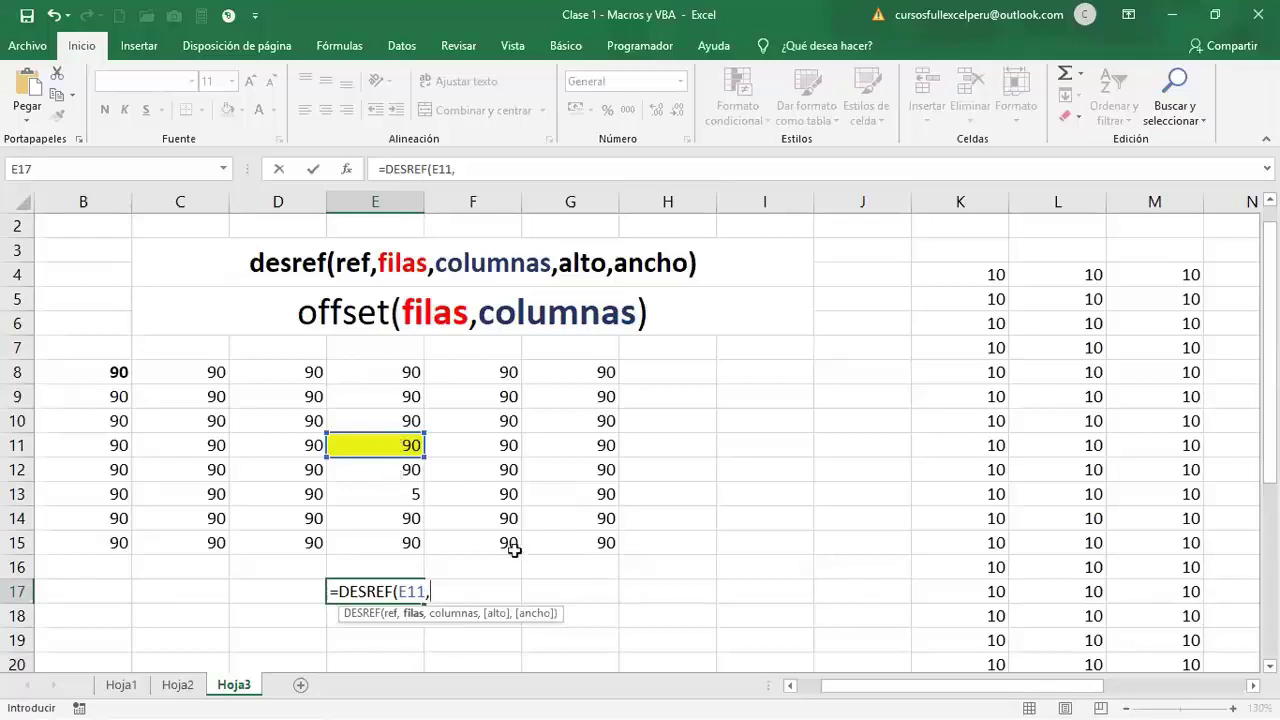
- Finish the formula =DESREF(E11,2,0) in E17
{"action": "type", "text": ",0"}
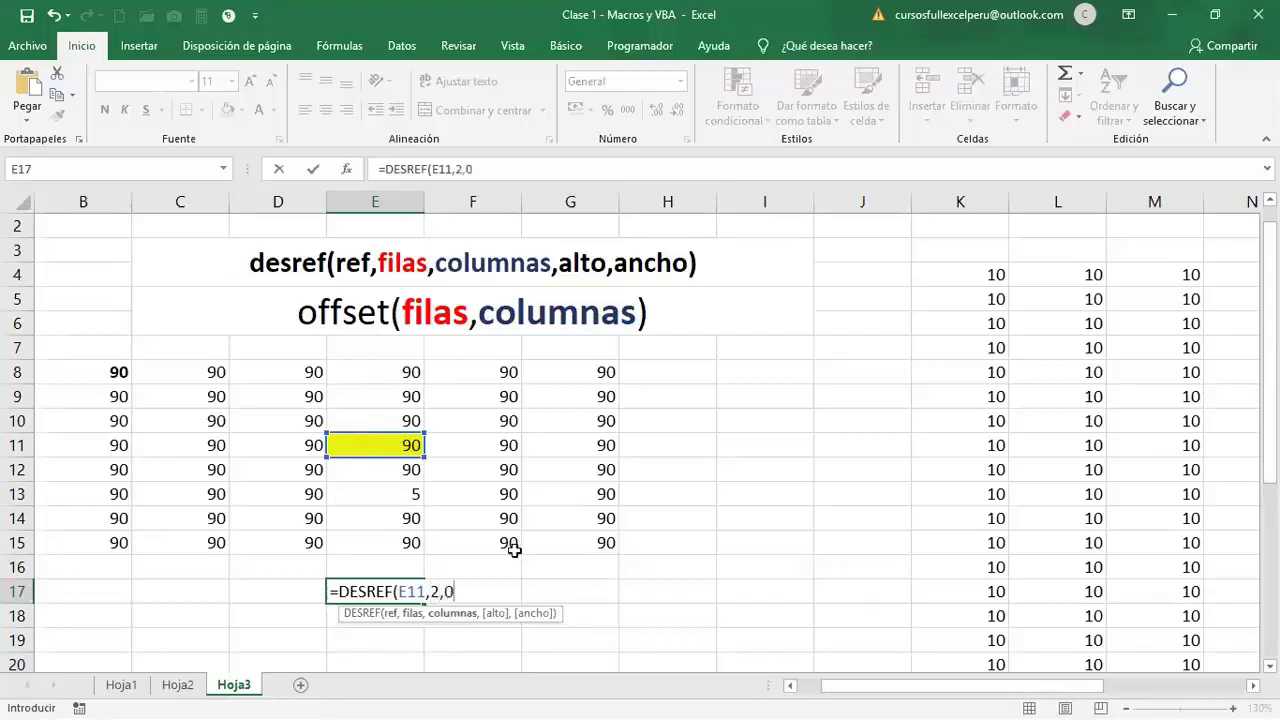
{"action": "key", "text": "Return"}
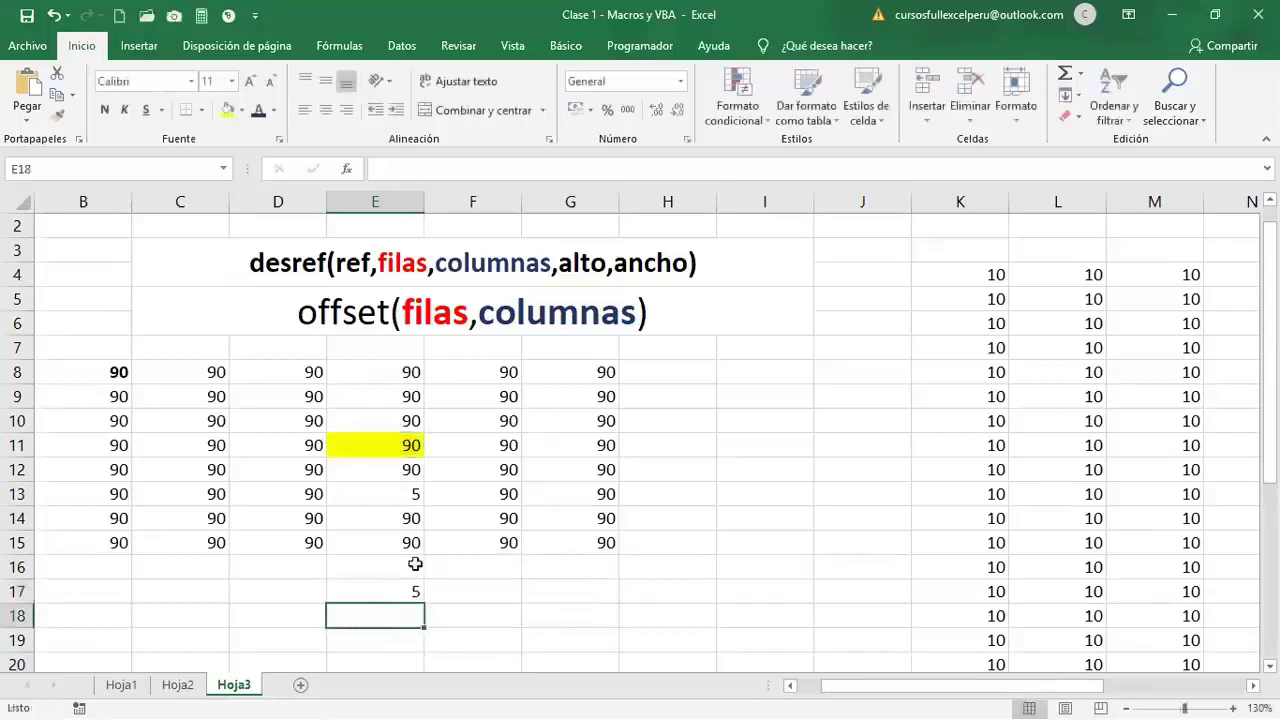
{"action": "left_click", "coordinate": [408, 588]}
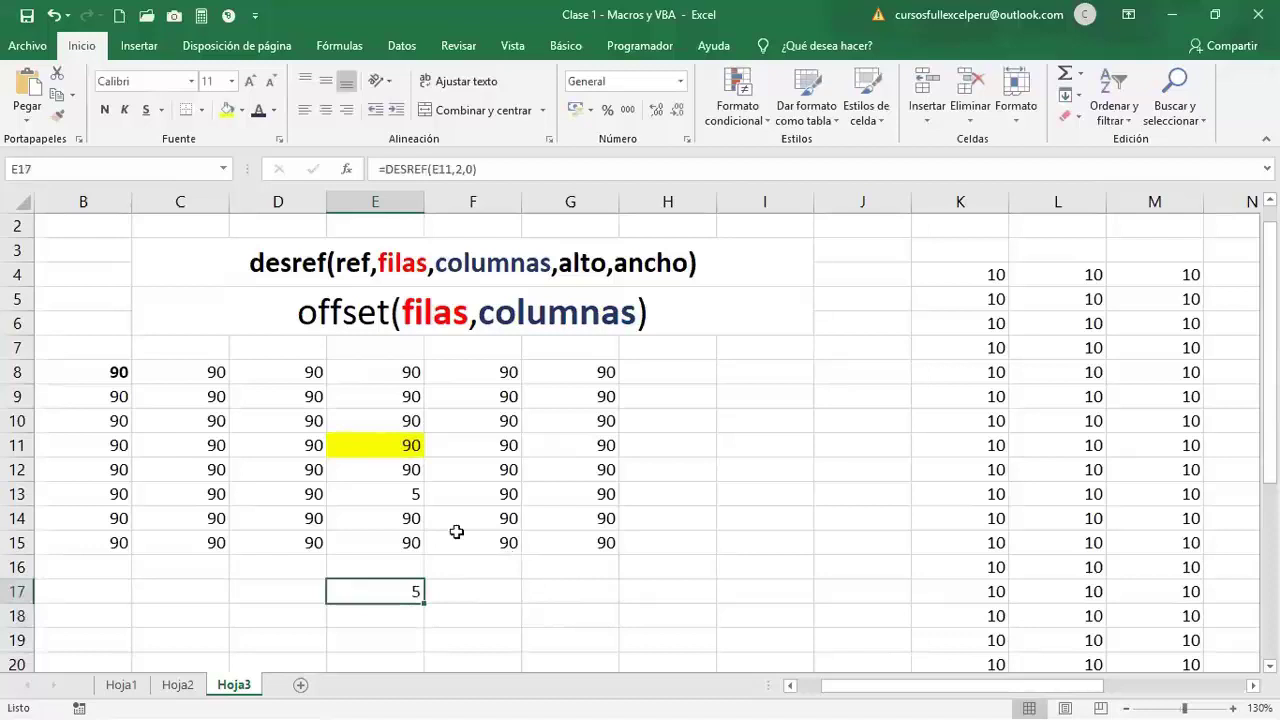
- Show E17's formula text in F17 with =FORMULATEXTO(E17)
{"action": "left_click", "coordinate": [445, 591]}
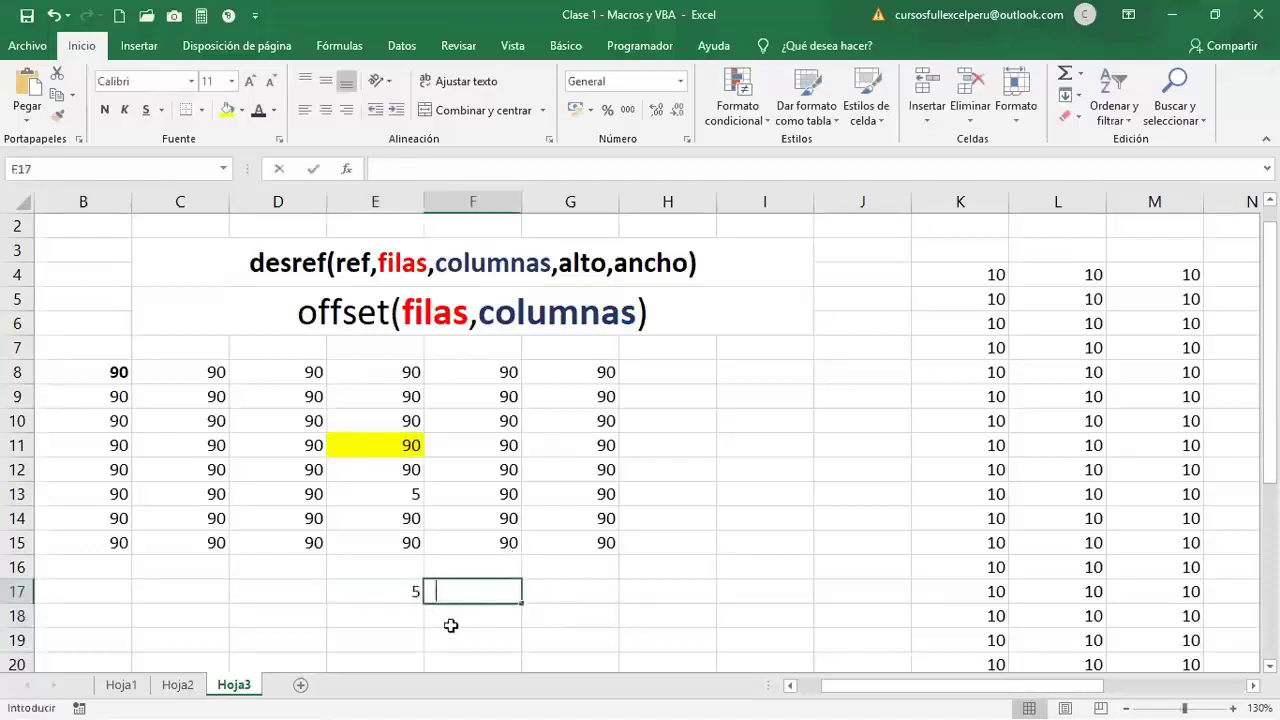
{"action": "type", "text": "=for"}
{"action": "key", "text": "Tab"}
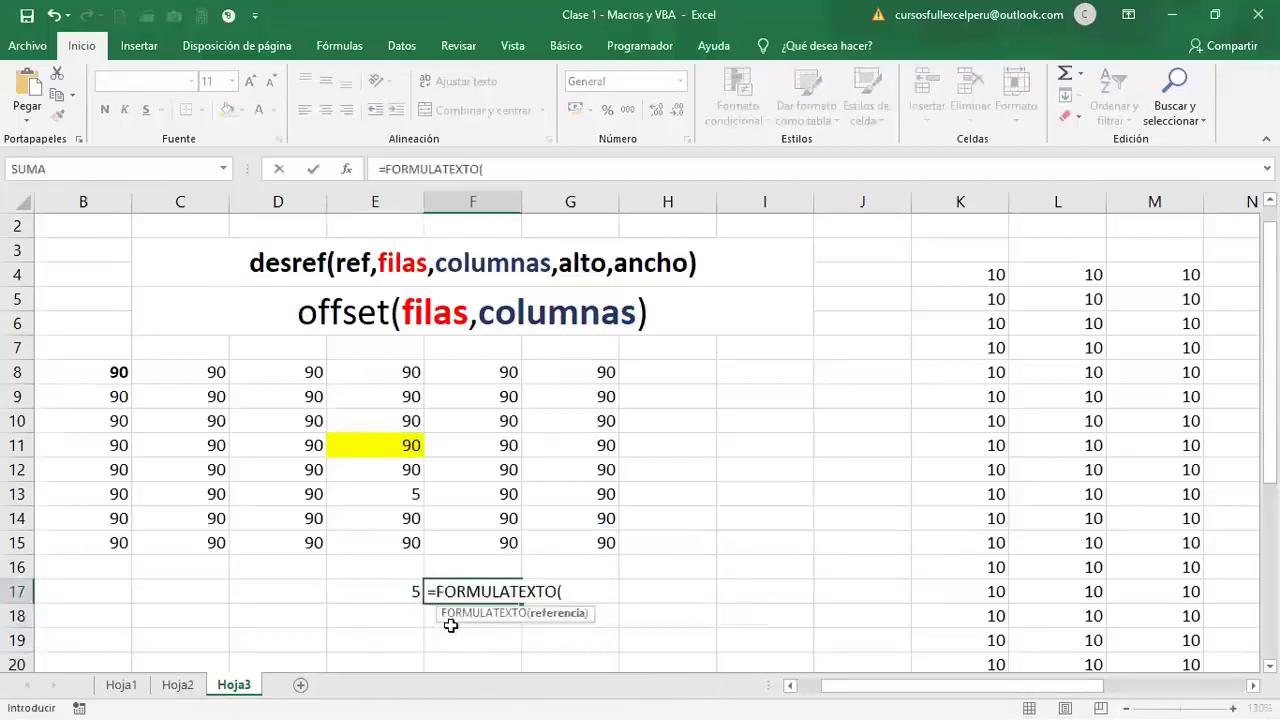
{"action": "left_click", "coordinate": [405, 570]}
{"action": "key", "text": "Return"}
{"action": "left_click", "coordinate": [402, 590]}
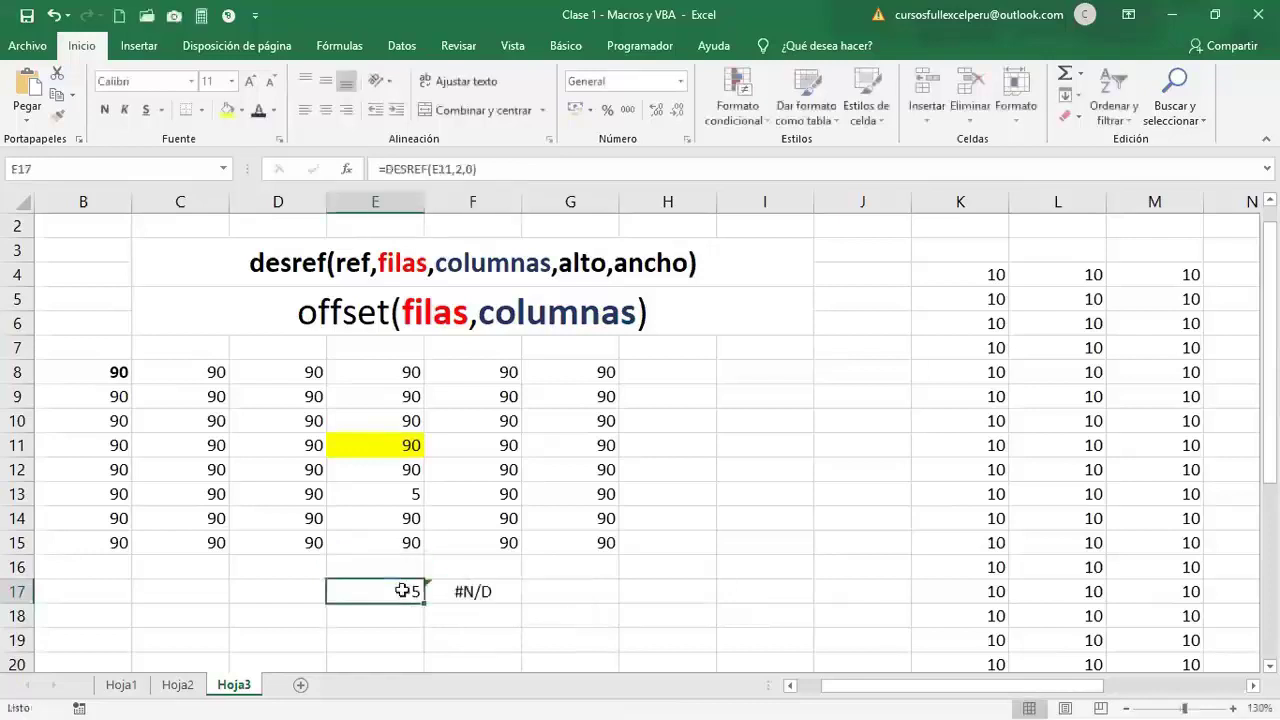
{"action": "double_click", "coordinate": [480, 593]}
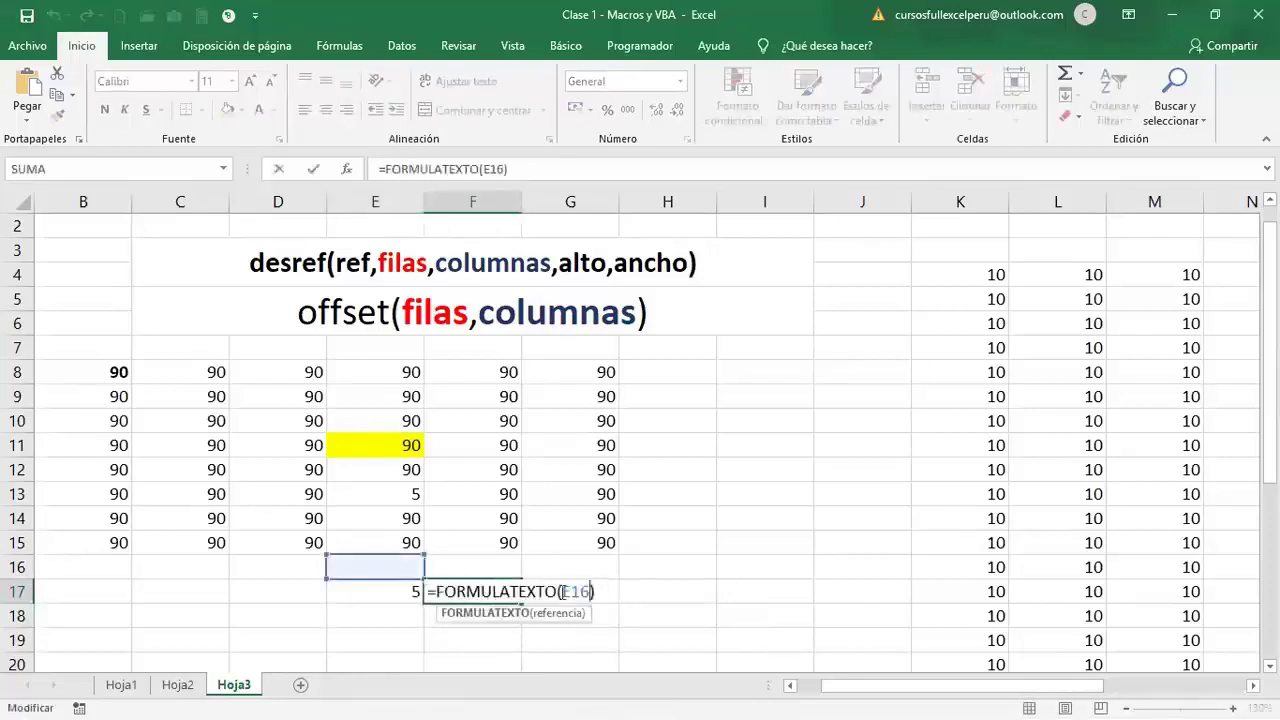
{"action": "left_click", "coordinate": [405, 590]}
{"action": "key", "text": "Return"}
{"action": "key", "text": "Up"}
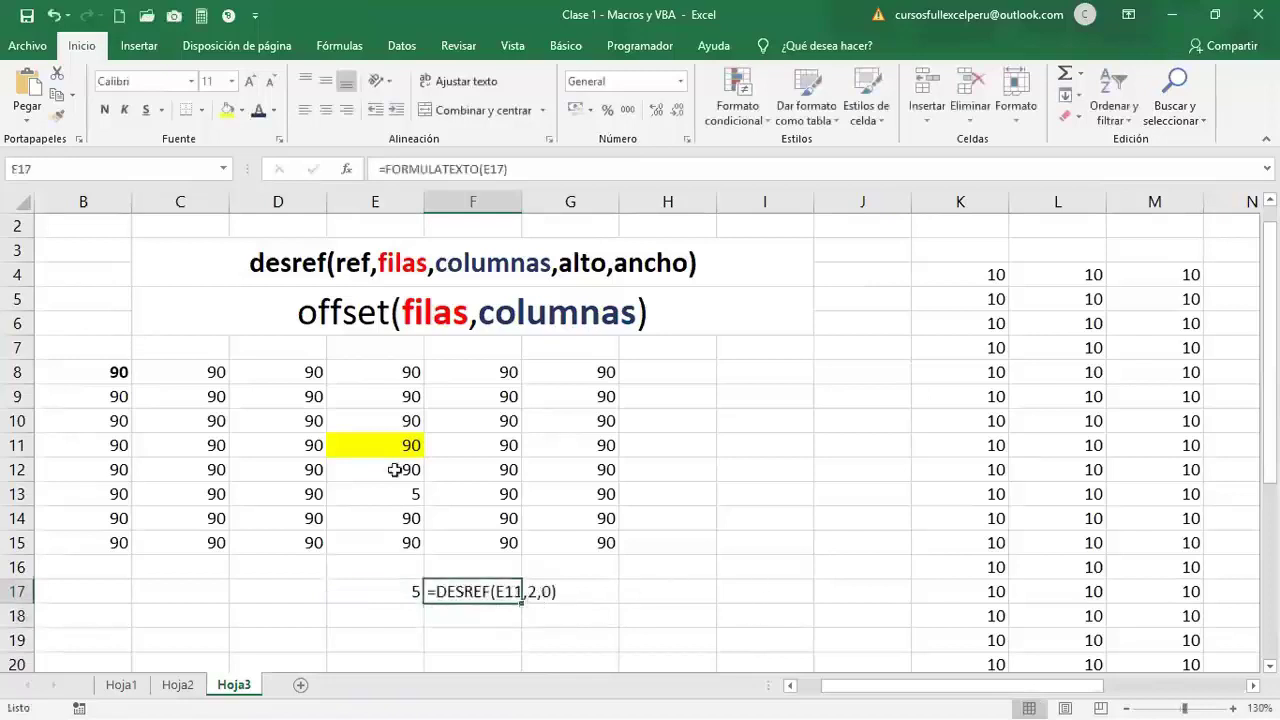
- Change the value in G11 to 20
{"action": "left_click", "coordinate": [395, 470]}
{"action": "left_click", "coordinate": [543, 449]}
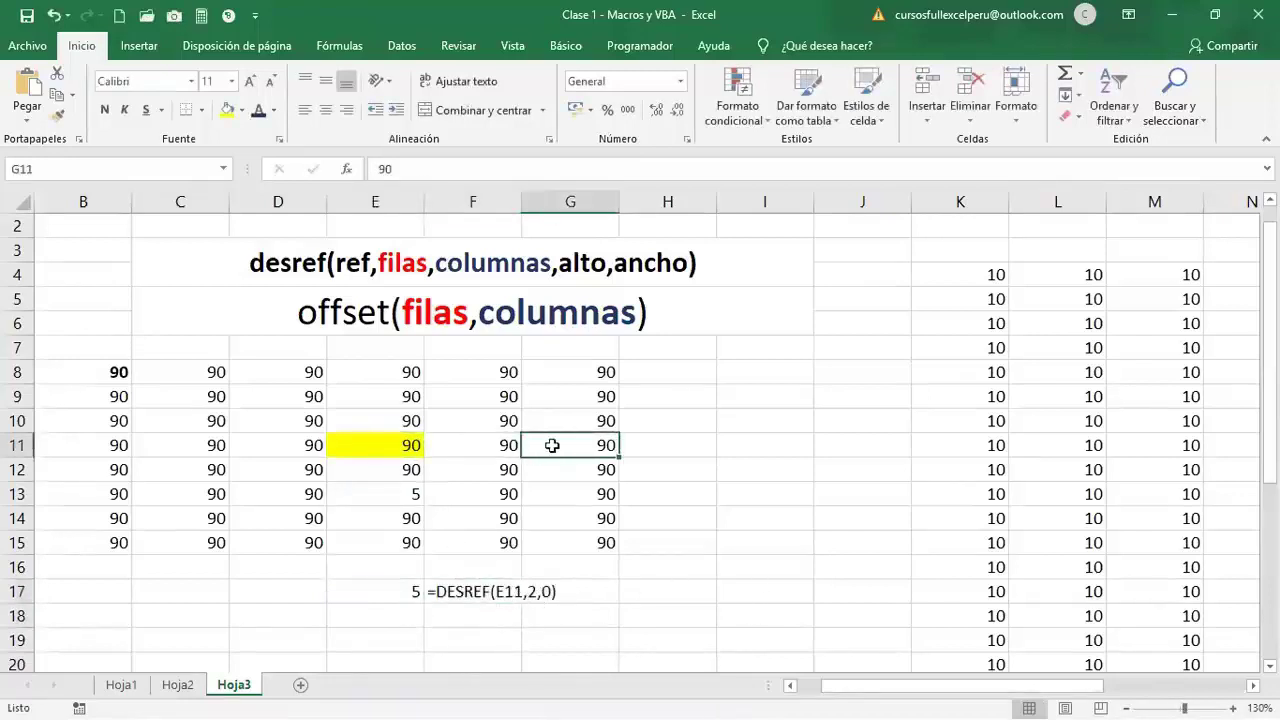
{"action": "type", "text": "20"}
{"action": "left_click", "coordinate": [500, 492]}
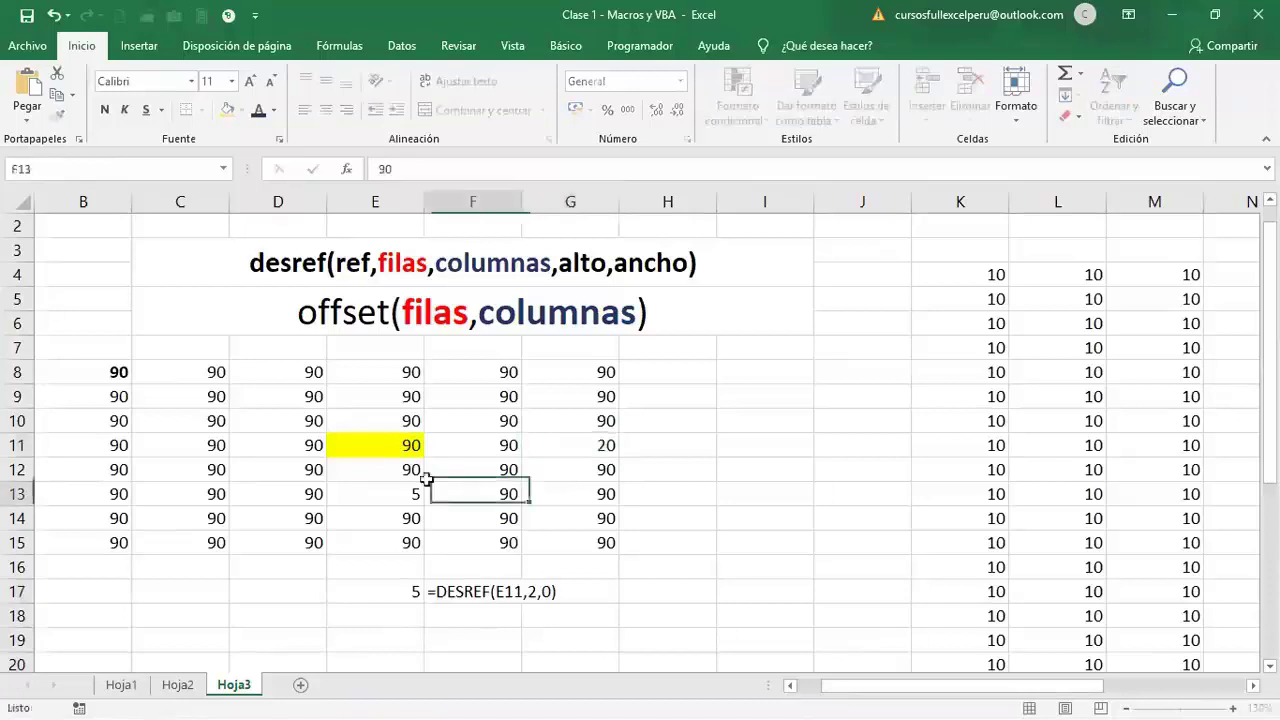
- Enter =DESREF(E11,,2) in E18 and fill the formula-text formula down to F18
{"action": "left_click", "coordinate": [400, 445]}
{"action": "left_click", "coordinate": [385, 616]}
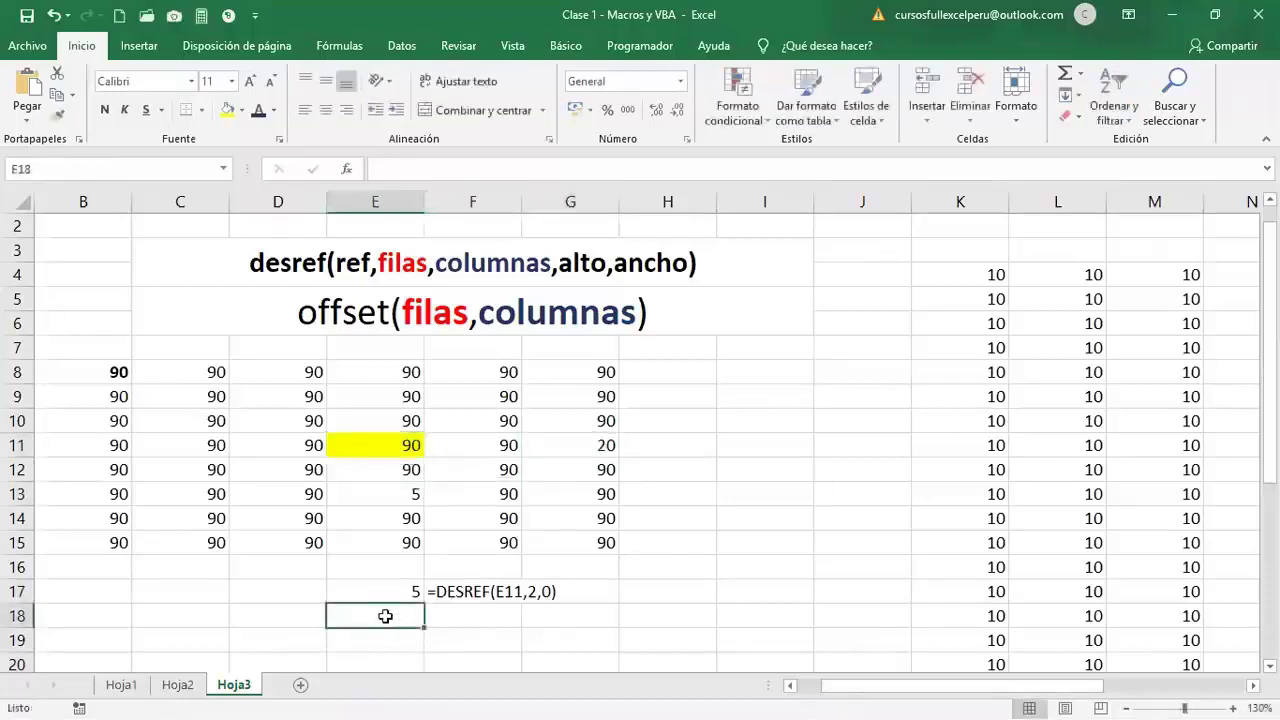
{"action": "type", "text": "=desref"}
{"action": "key", "text": "Tab"}
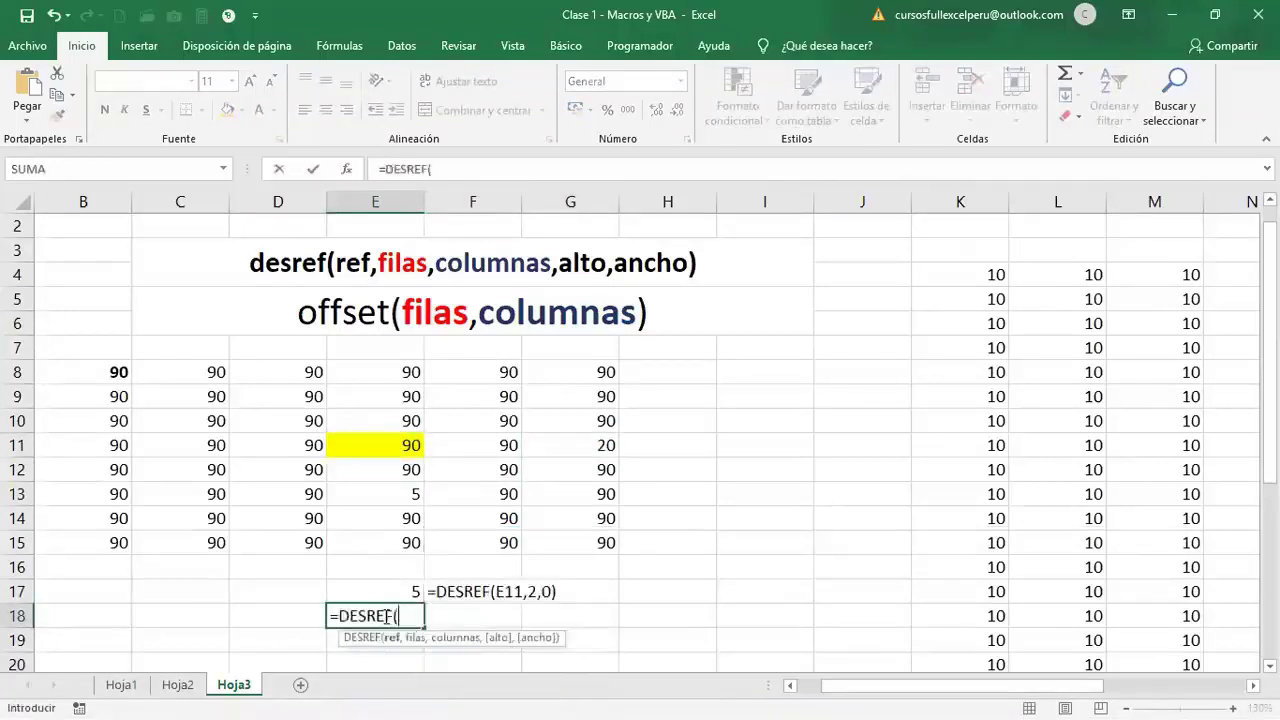
{"action": "left_click", "coordinate": [374, 446]}
{"action": "type", "text": ","}
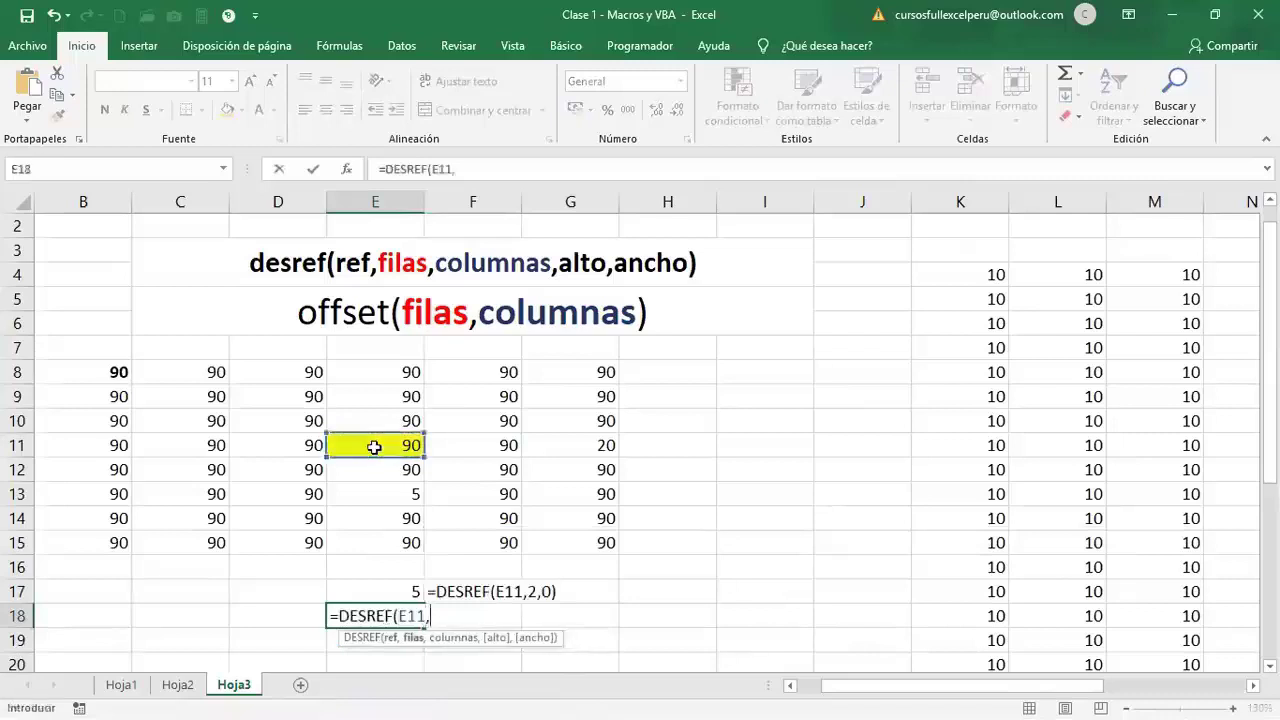
{"action": "type", "text": "0,"}
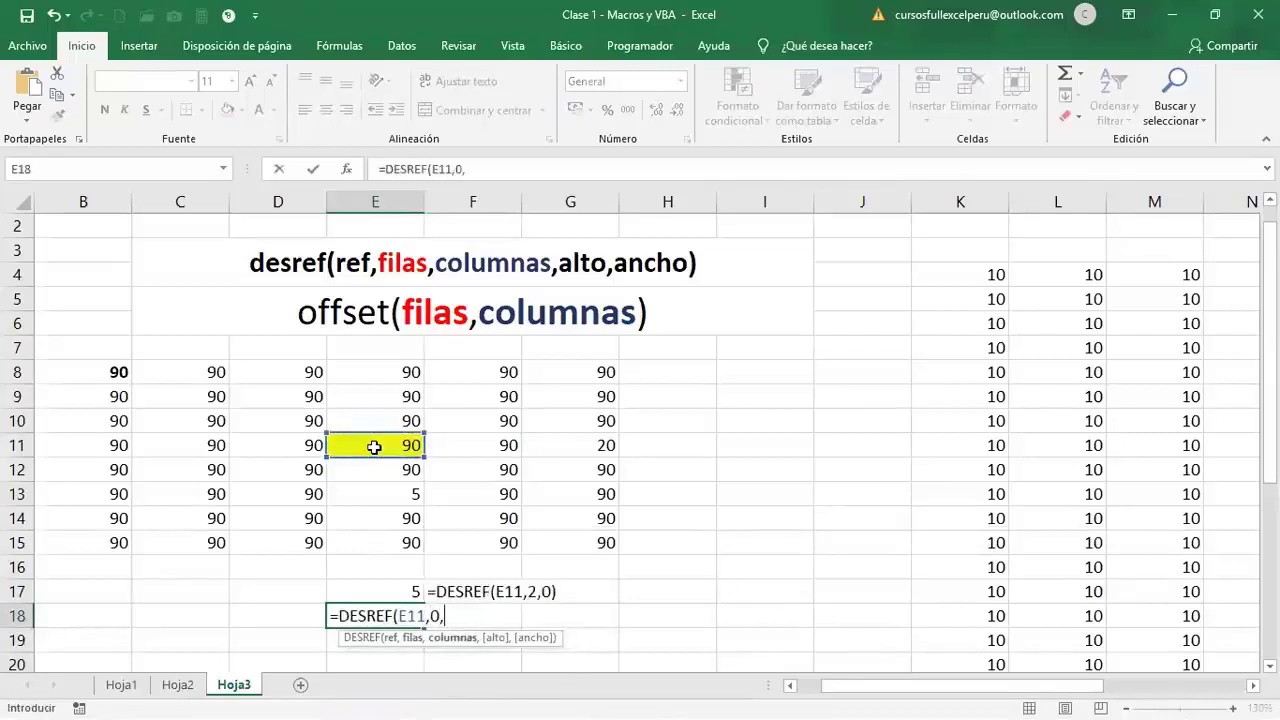
{"action": "type", "text": "2"}
{"action": "key", "text": "Return"}
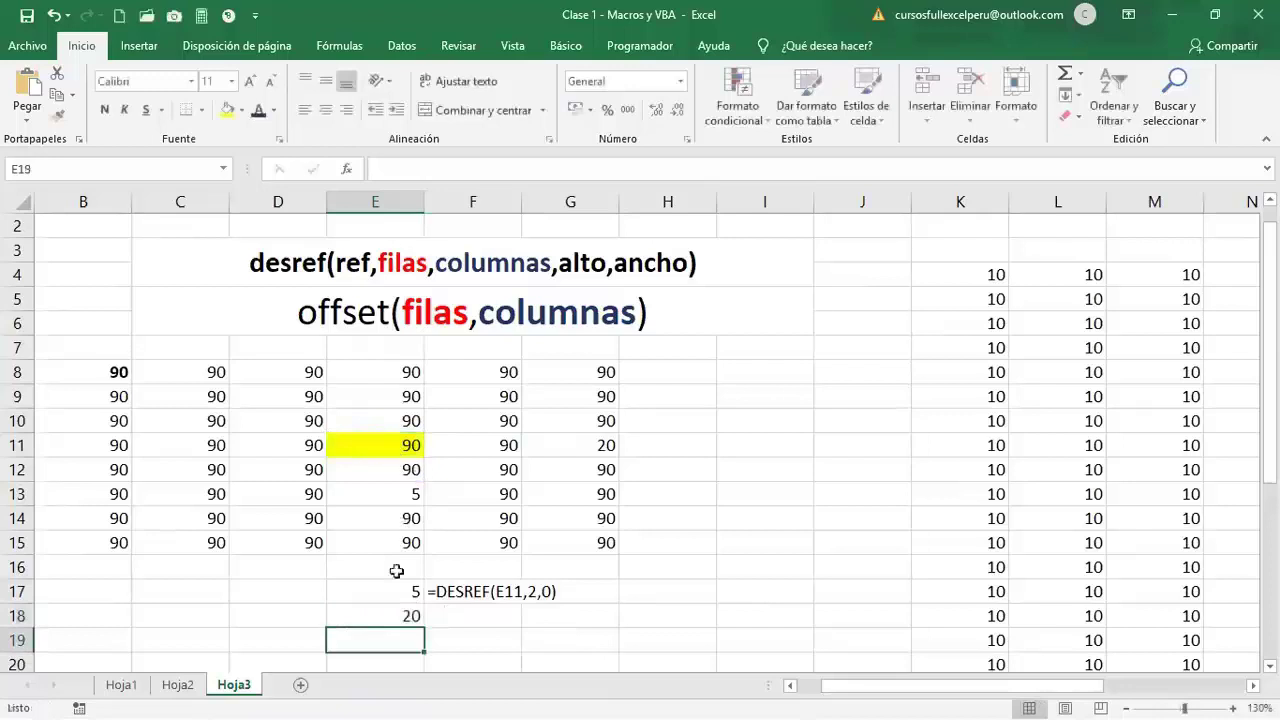
{"action": "left_click", "coordinate": [486, 591]}
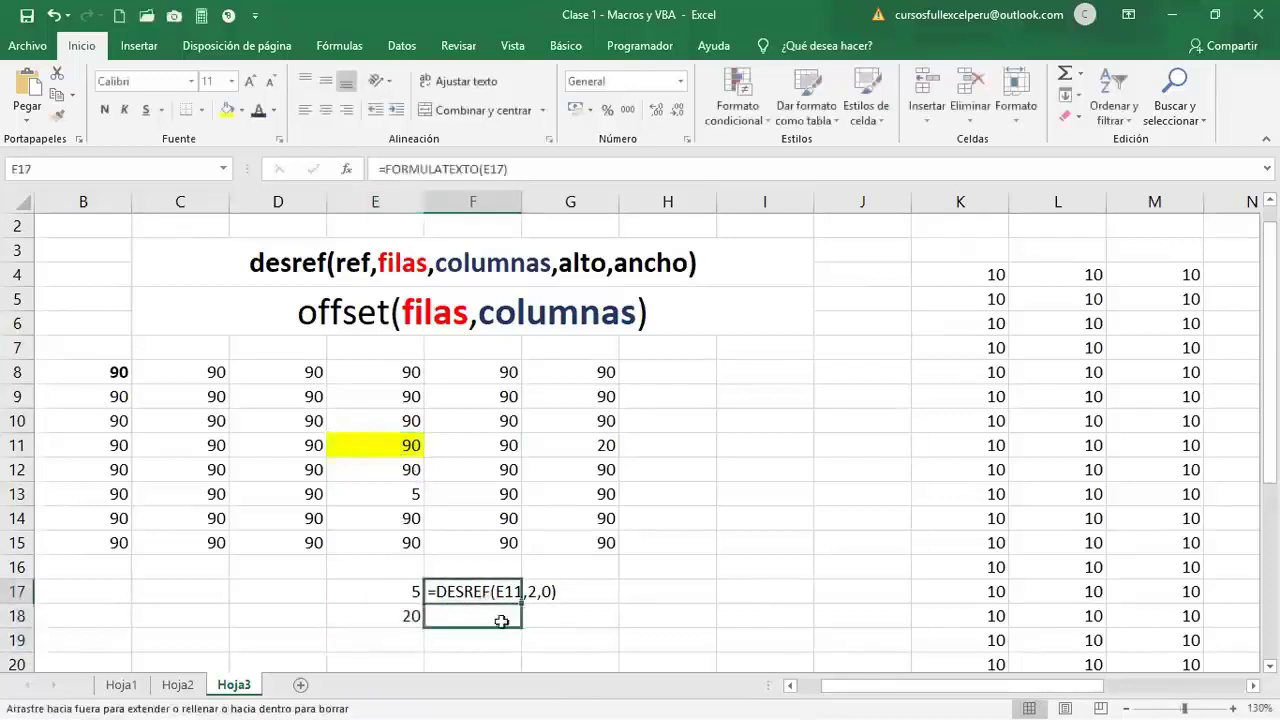
{"action": "left_click_drag", "start_coordinate": [519, 603], "coordinate": [519, 627]}
- Change the value in E8 to 7
{"action": "left_click", "coordinate": [380, 374]}
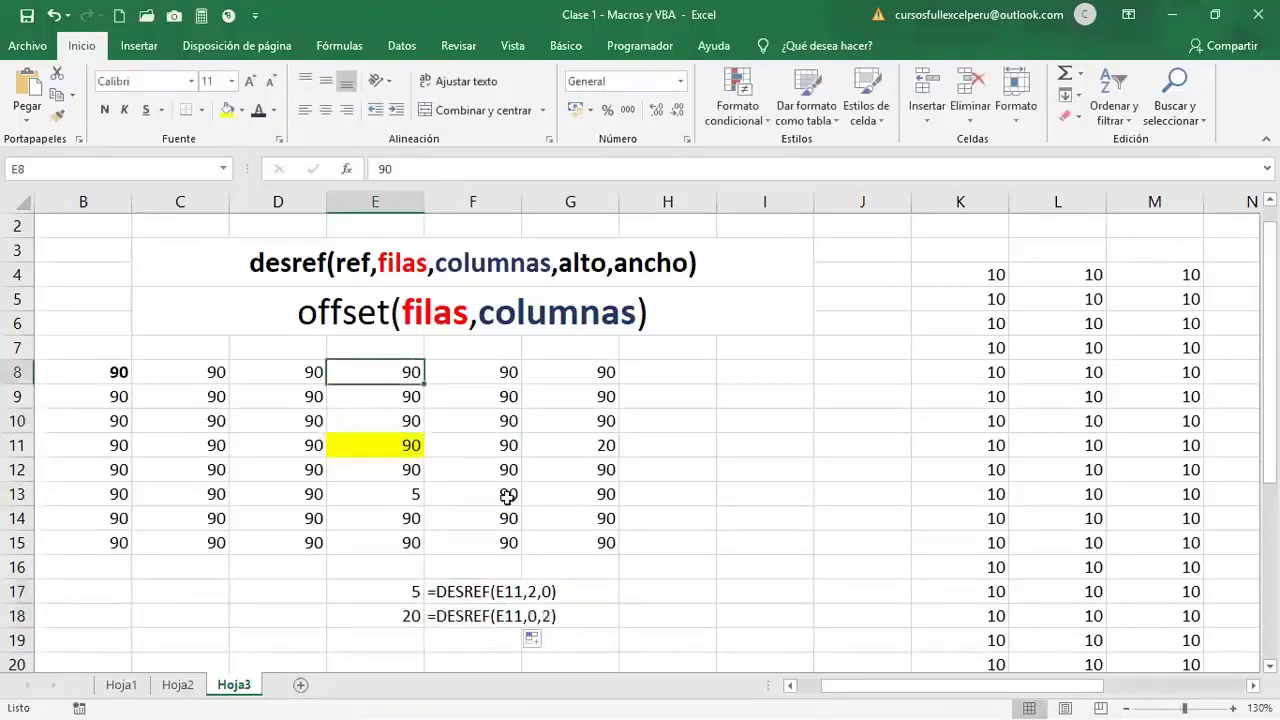
{"action": "type", "text": "7"}
{"action": "left_click", "coordinate": [470, 567]}
- Enter =DESREF(E11,-3,) in E19 and fill the formula text down to F19
{"action": "left_click", "coordinate": [380, 634]}
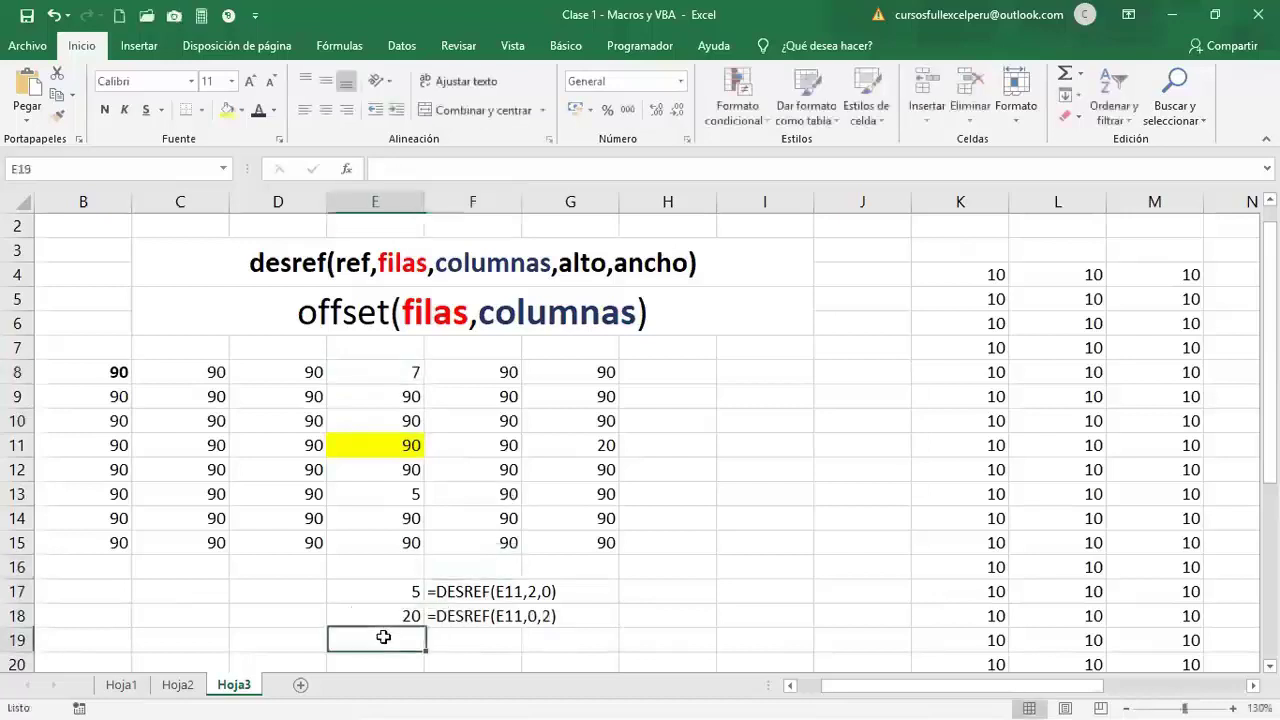
{"action": "type", "text": "=desr"}
{"action": "key", "text": "Tab"}
{"action": "left_click", "coordinate": [388, 447]}
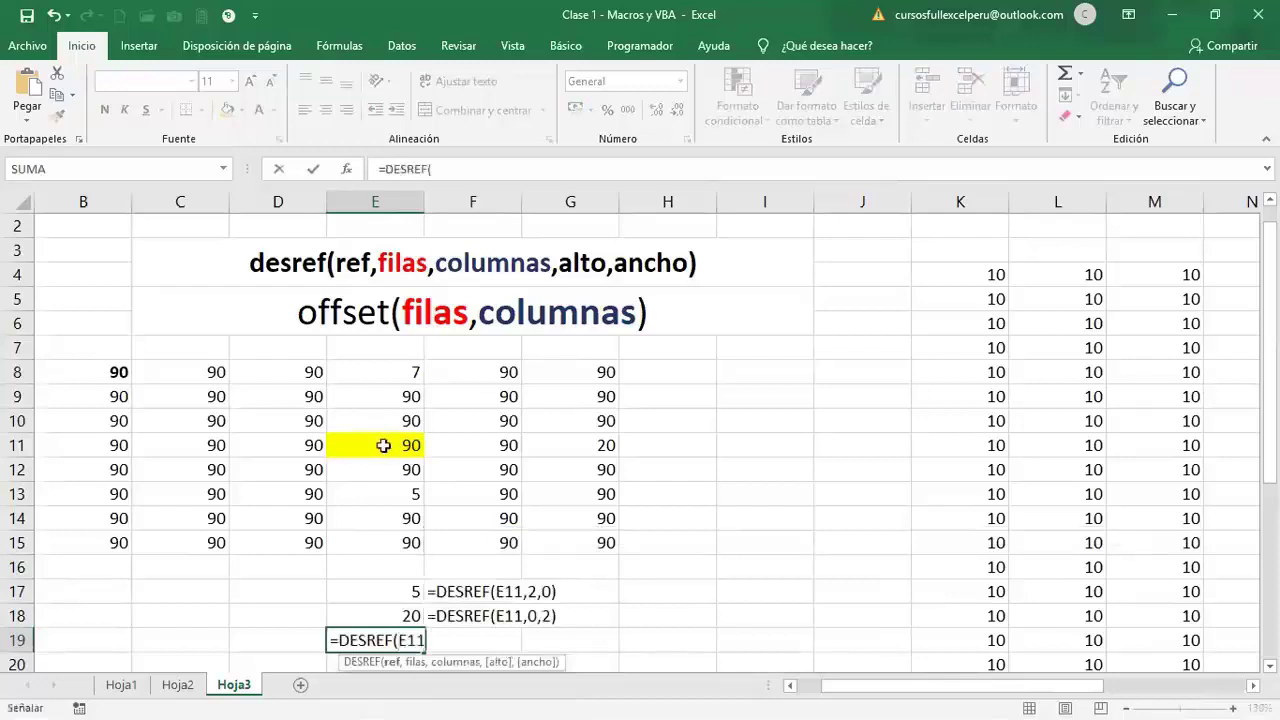
{"action": "type", "text": ","}
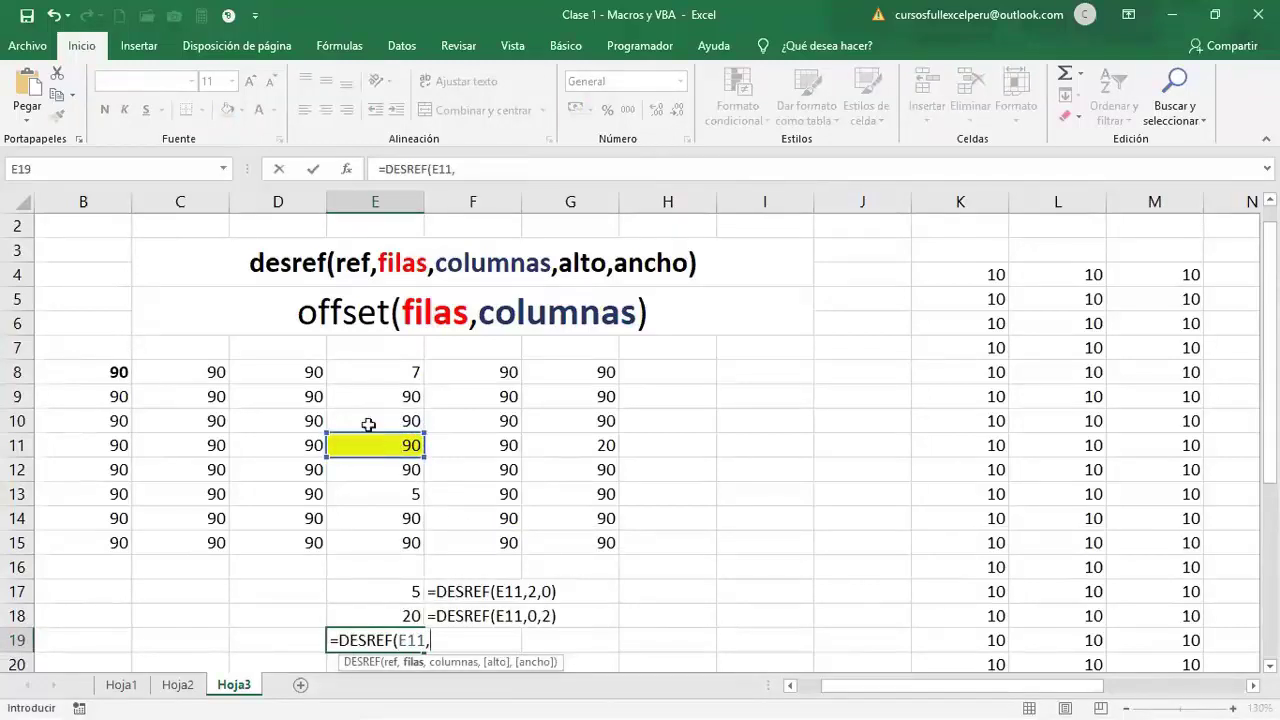
{"action": "type", "text": "-3,0"}
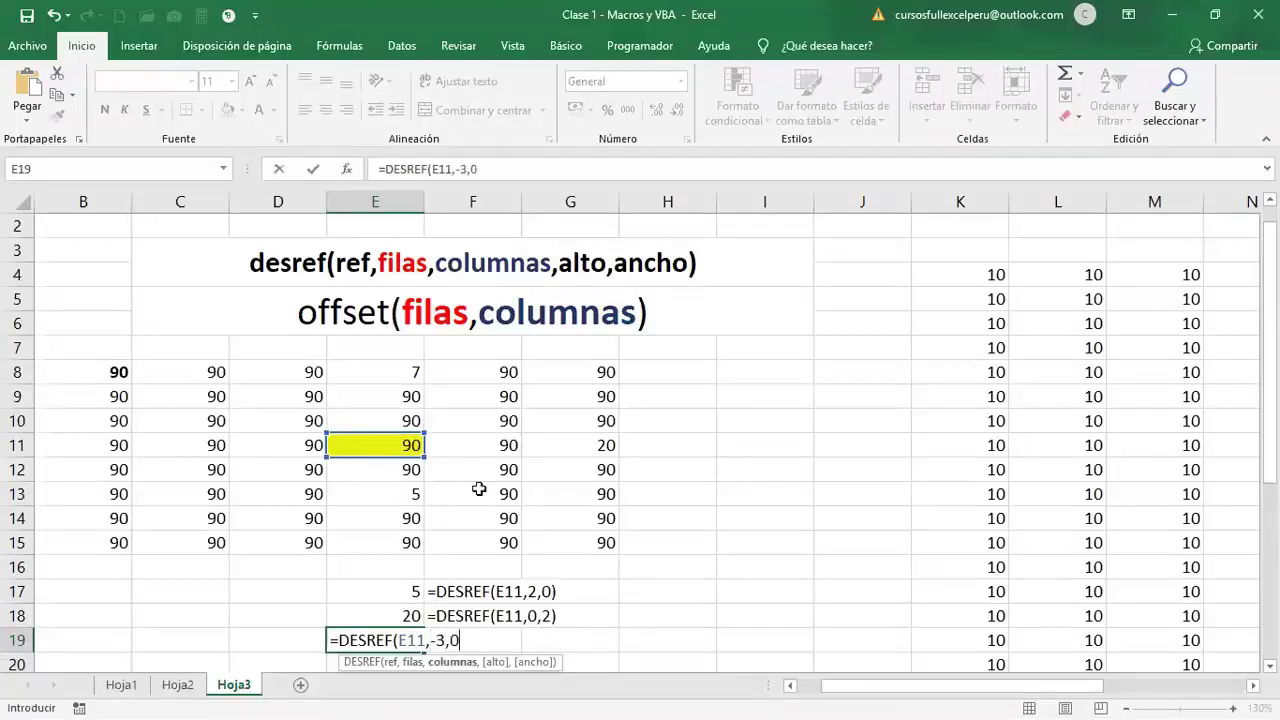
{"action": "key", "text": "Return"}
{"action": "left_click", "coordinate": [460, 588]}
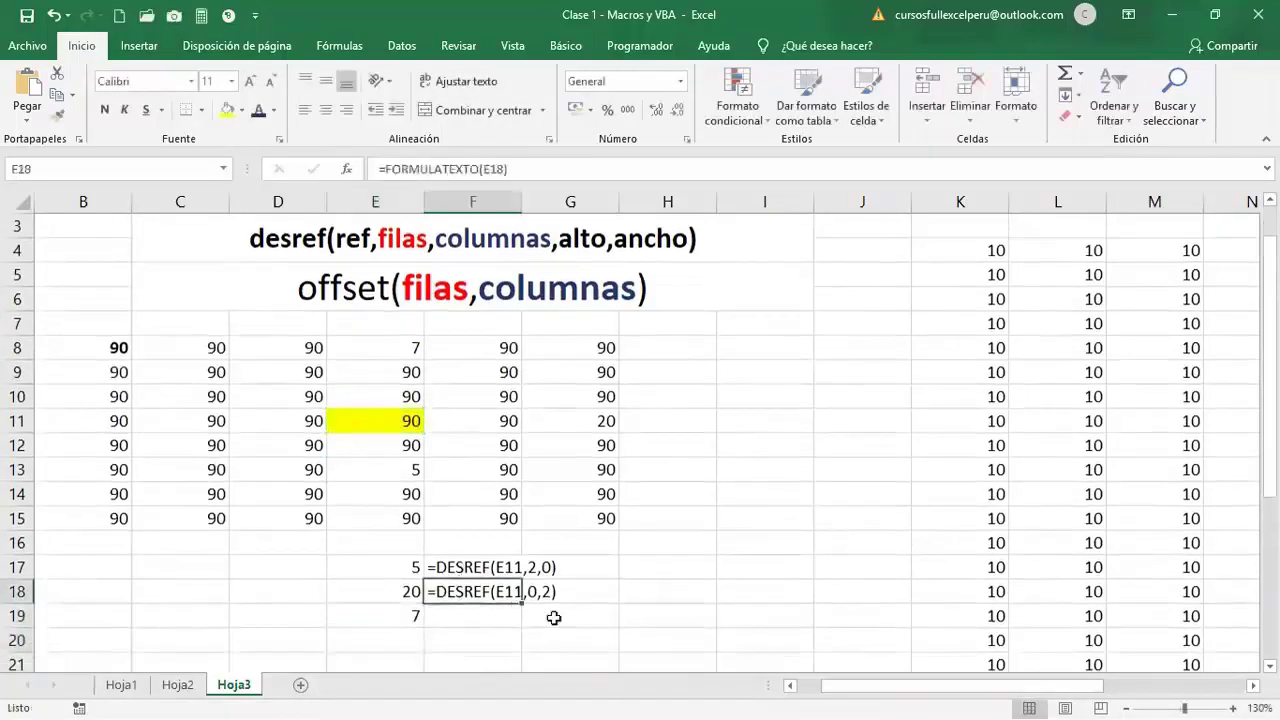
{"action": "left_click_drag", "start_coordinate": [526, 605], "coordinate": [523, 626]}
- Change the value in B11 to 17
{"action": "left_click", "coordinate": [300, 421]}
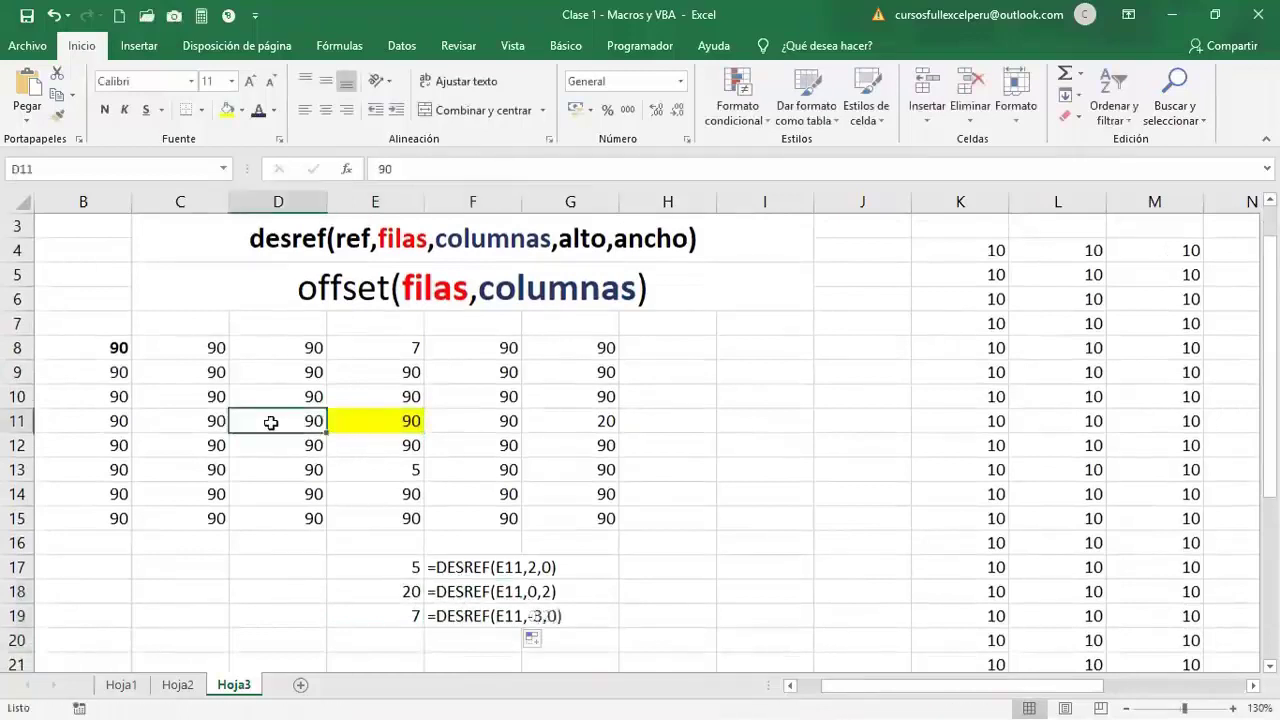
{"action": "left_click", "coordinate": [124, 425]}
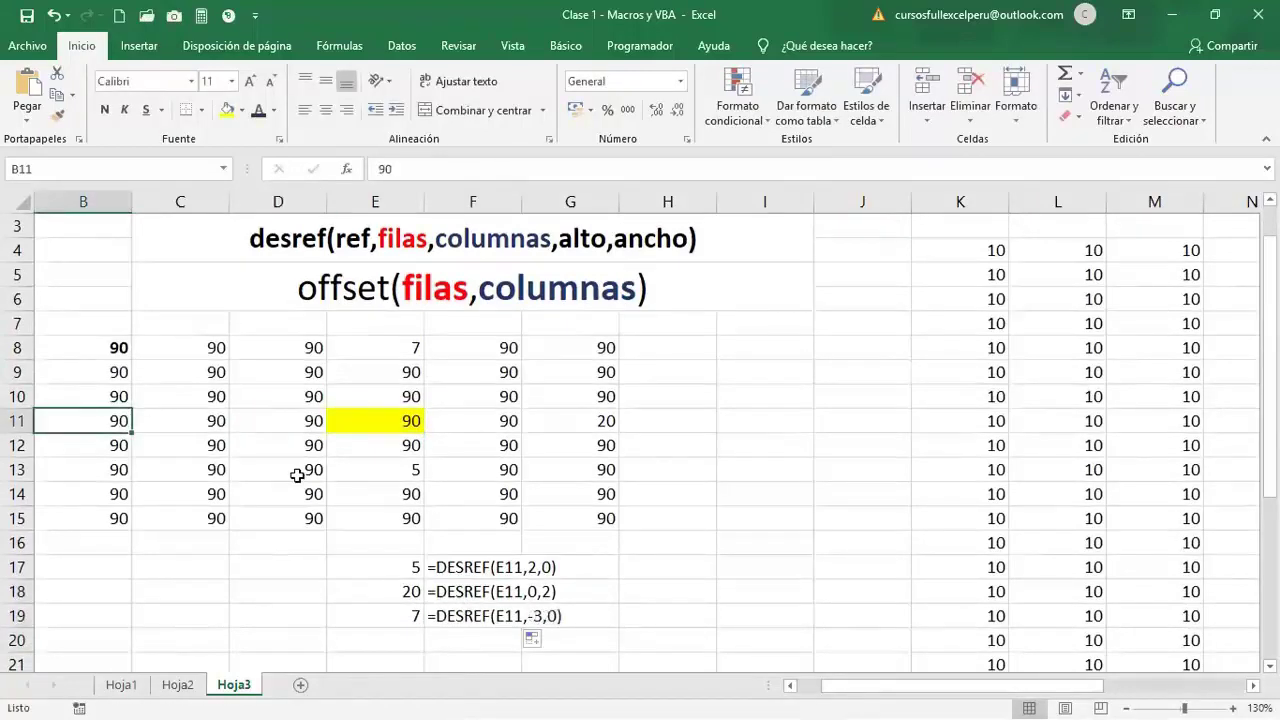
{"action": "type", "text": "17"}
{"action": "left_click", "coordinate": [472, 618]}
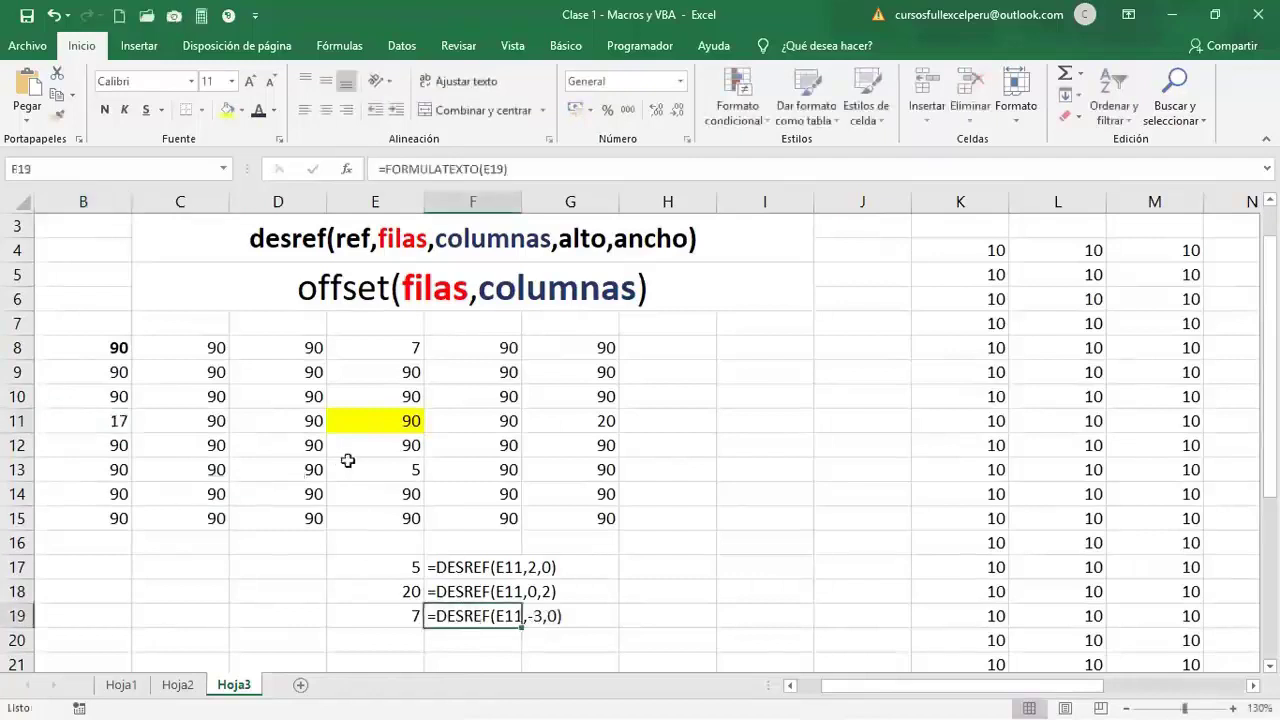
- Enter a DESREF offset of E11 in E20 and fill the formula text down to F20
{"action": "left_click", "coordinate": [381, 637]}
{"action": "type", "text": "=desre"}
{"action": "key", "text": "Tab"}
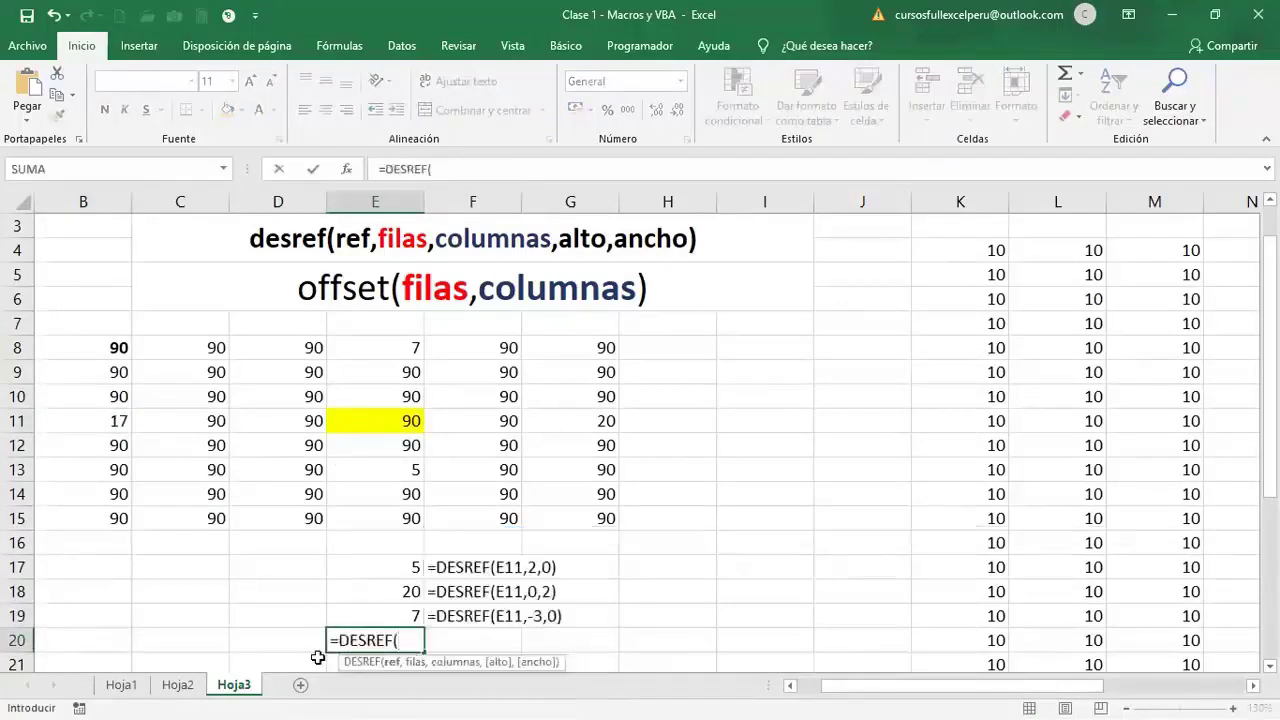
{"action": "left_click", "coordinate": [378, 421]}
{"action": "type", "text": ","}
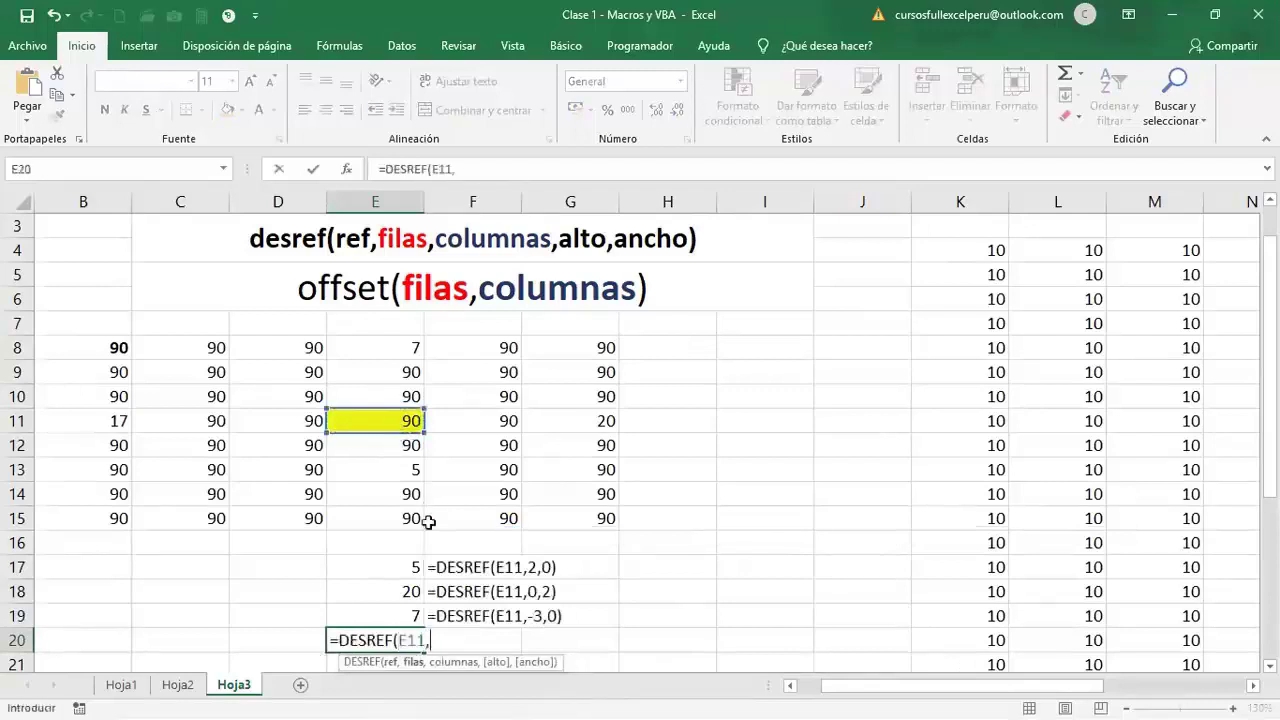
{"action": "type", "text": "0,-3"}
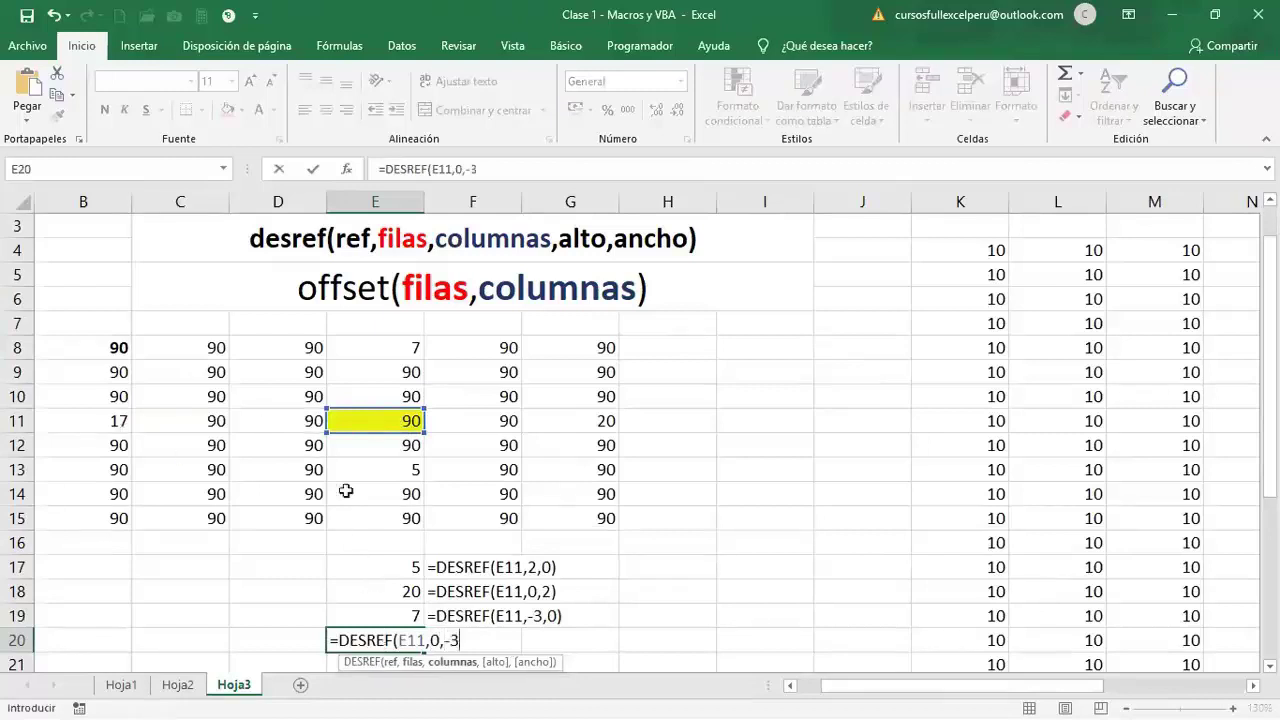
{"action": "key", "text": "Return"}
{"action": "left_click", "coordinate": [455, 596]}
{"action": "left_click_drag", "start_coordinate": [521, 604], "coordinate": [521, 628]}
- Set the value in F13 to 25
{"action": "left_click", "coordinate": [393, 400]}
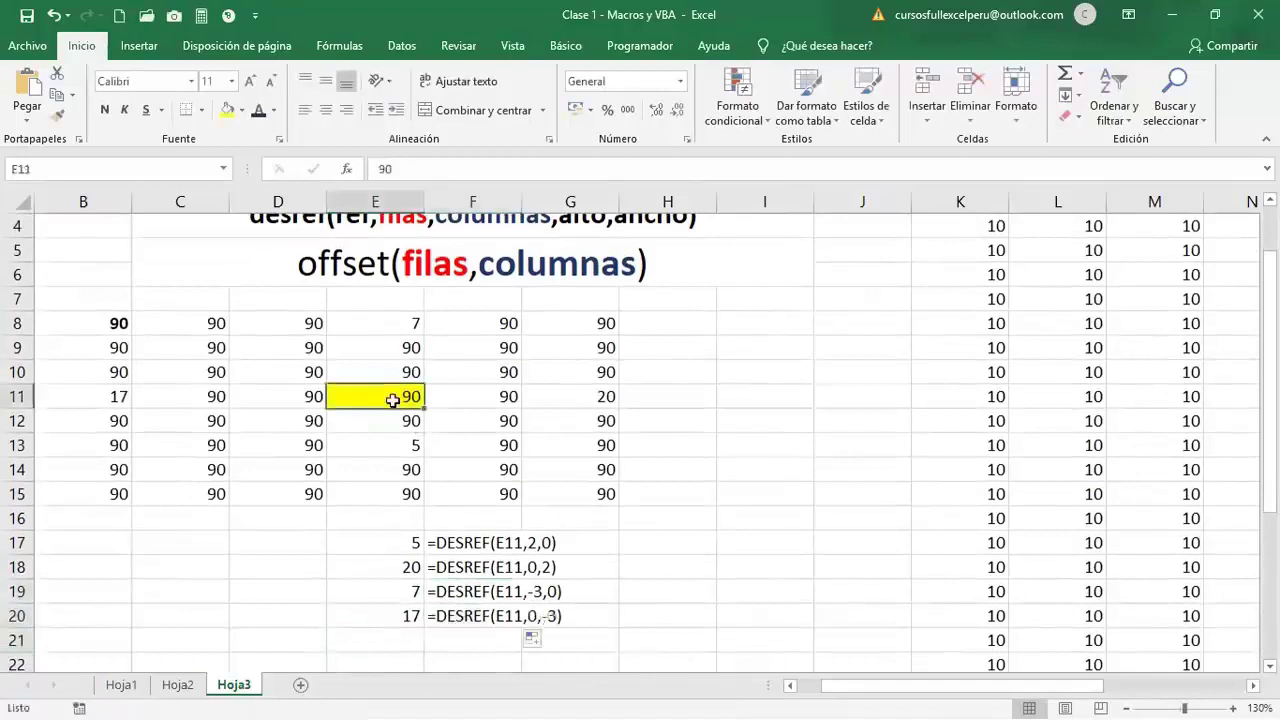
{"action": "left_click", "coordinate": [498, 445]}
{"action": "type", "text": "20"}
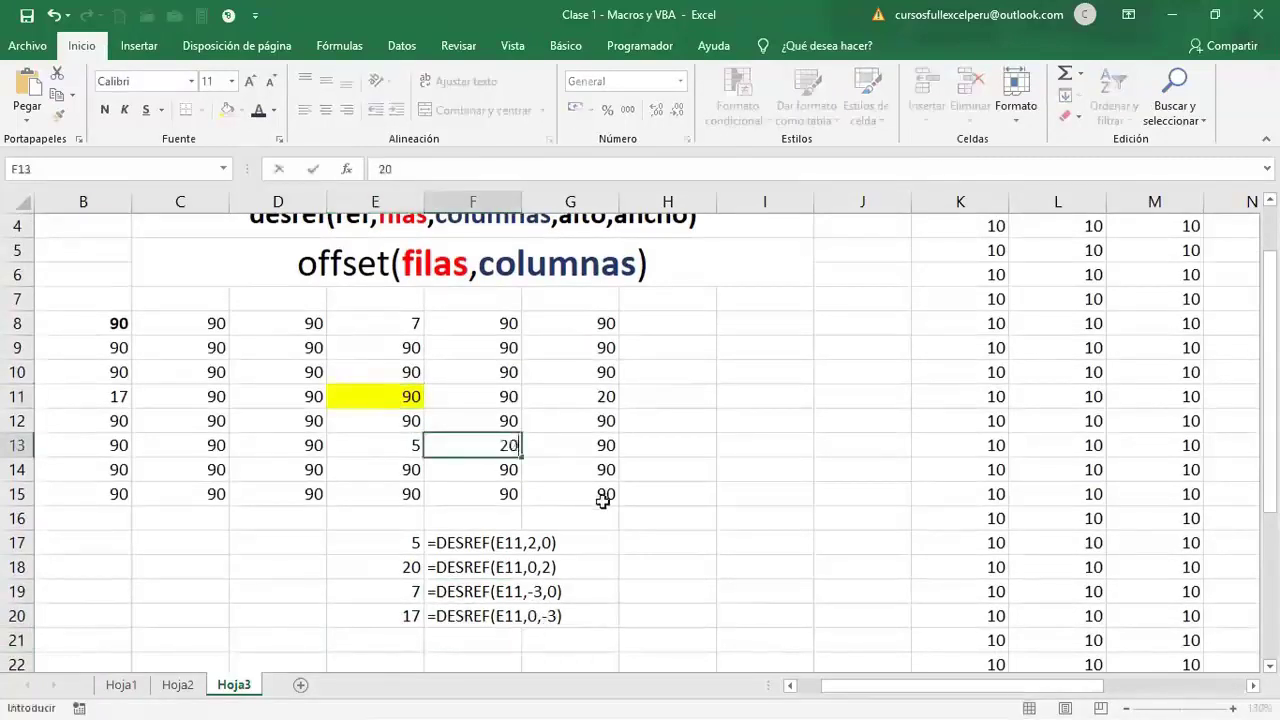
{"action": "type", "text": "5"}
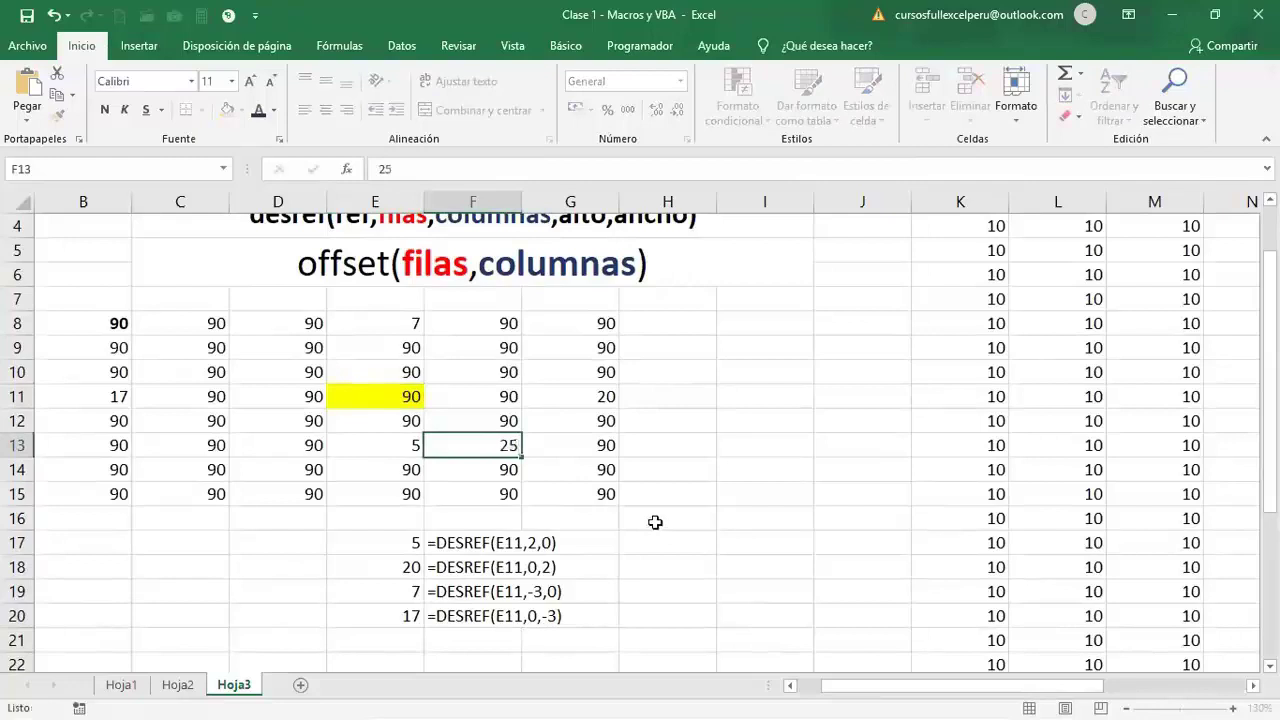
{"action": "key", "text": "Return"}
{"action": "left_click", "coordinate": [495, 443]}
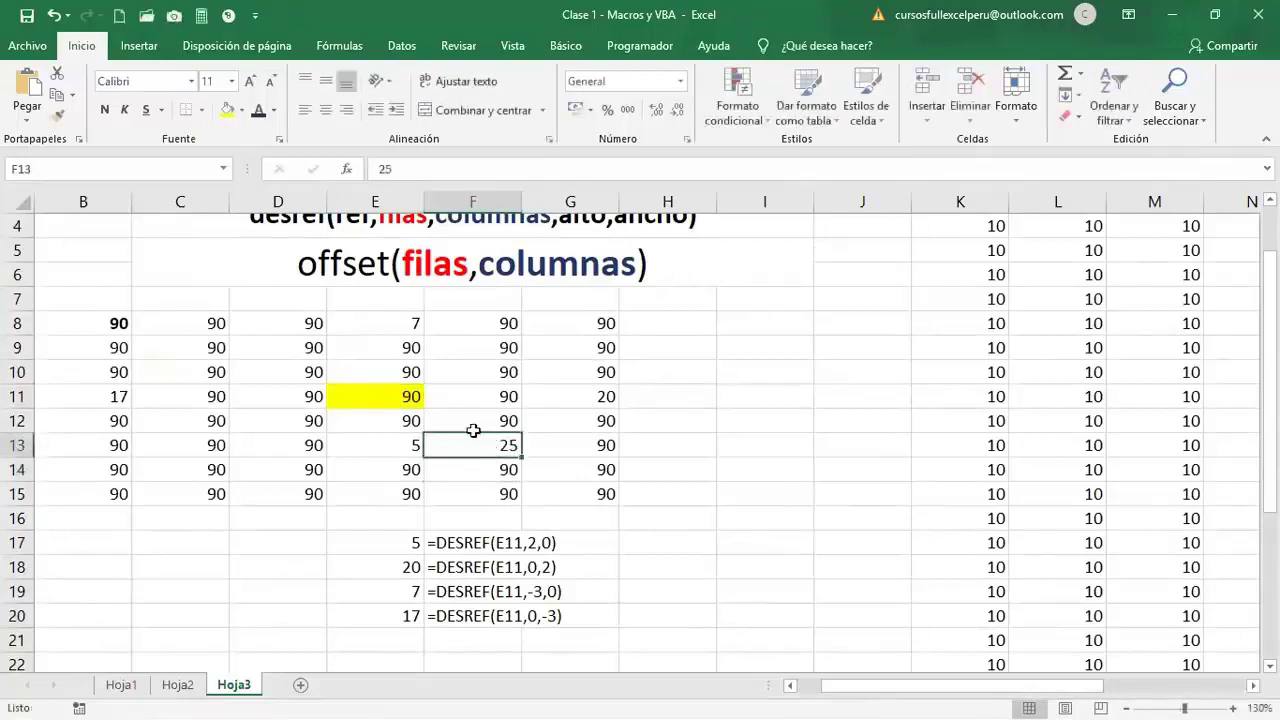
- Fill cell F13 with light green
{"action": "left_click", "coordinate": [227, 111]}
{"action": "left_click", "coordinate": [242, 111]}
{"action": "left_click", "coordinate": [242, 111]}
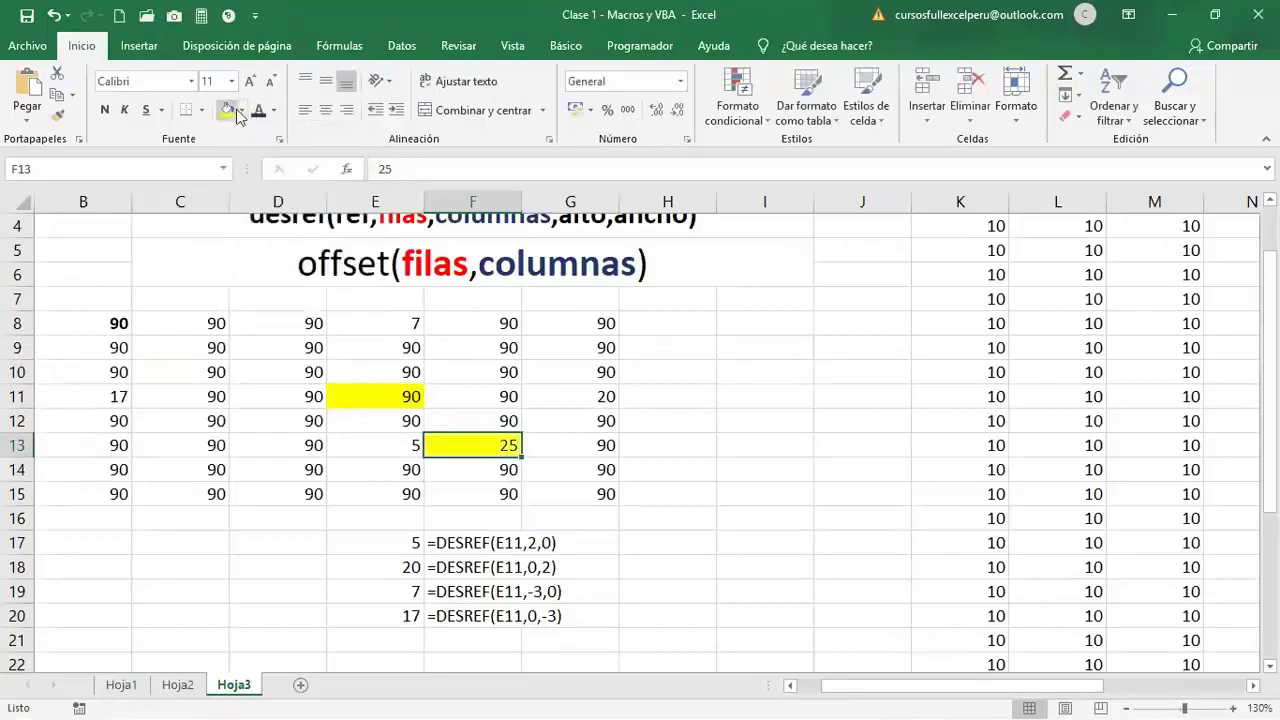
{"action": "left_click", "coordinate": [243, 112]}
{"action": "left_click", "coordinate": [367, 190]}
{"action": "left_click", "coordinate": [740, 495]}
{"action": "left_click", "coordinate": [480, 448]}
- Trace the offset from E11 two rows down and one column right to F13
{"action": "left_click", "coordinate": [380, 401]}
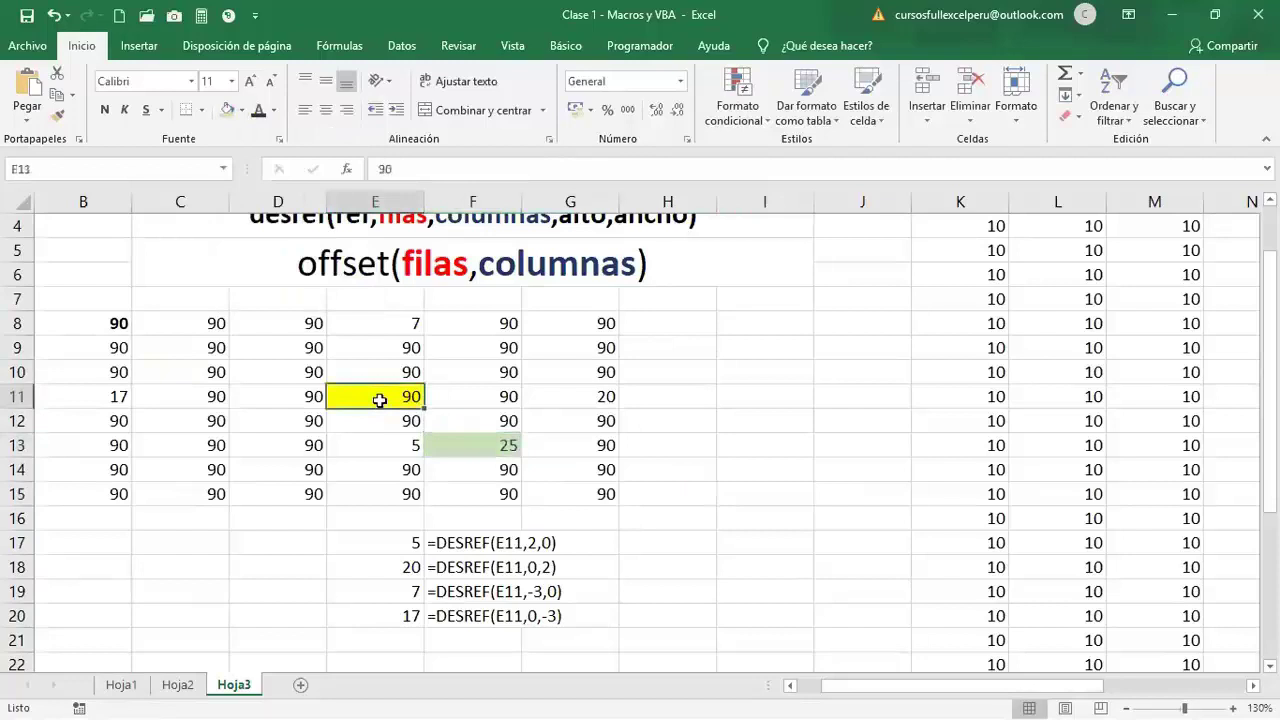
{"action": "left_click", "coordinate": [380, 420]}
{"action": "left_click", "coordinate": [380, 443]}
{"action": "left_click", "coordinate": [479, 449]}
- Enter =DESREF(E11,2,1) in E21 and fill the formula text down to F21
{"action": "left_click", "coordinate": [402, 631]}
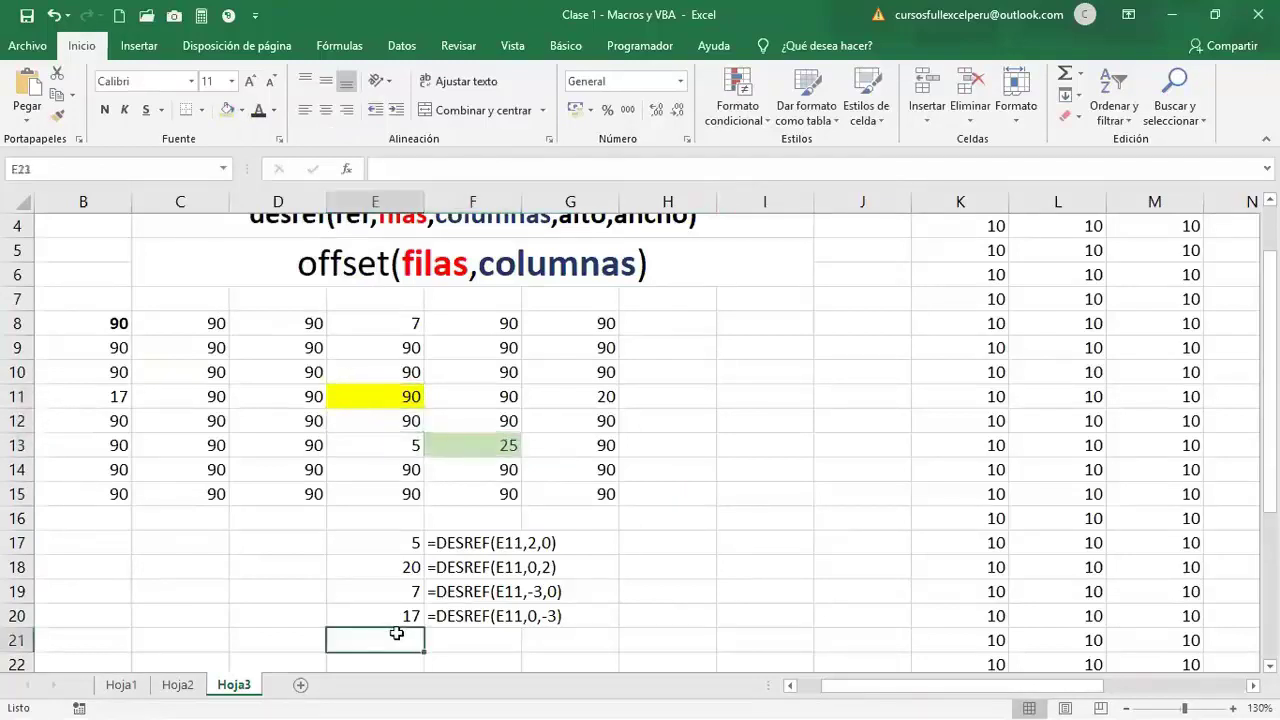
{"action": "type", "text": "=desrw"}
{"action": "key", "text": "BackSpace"}
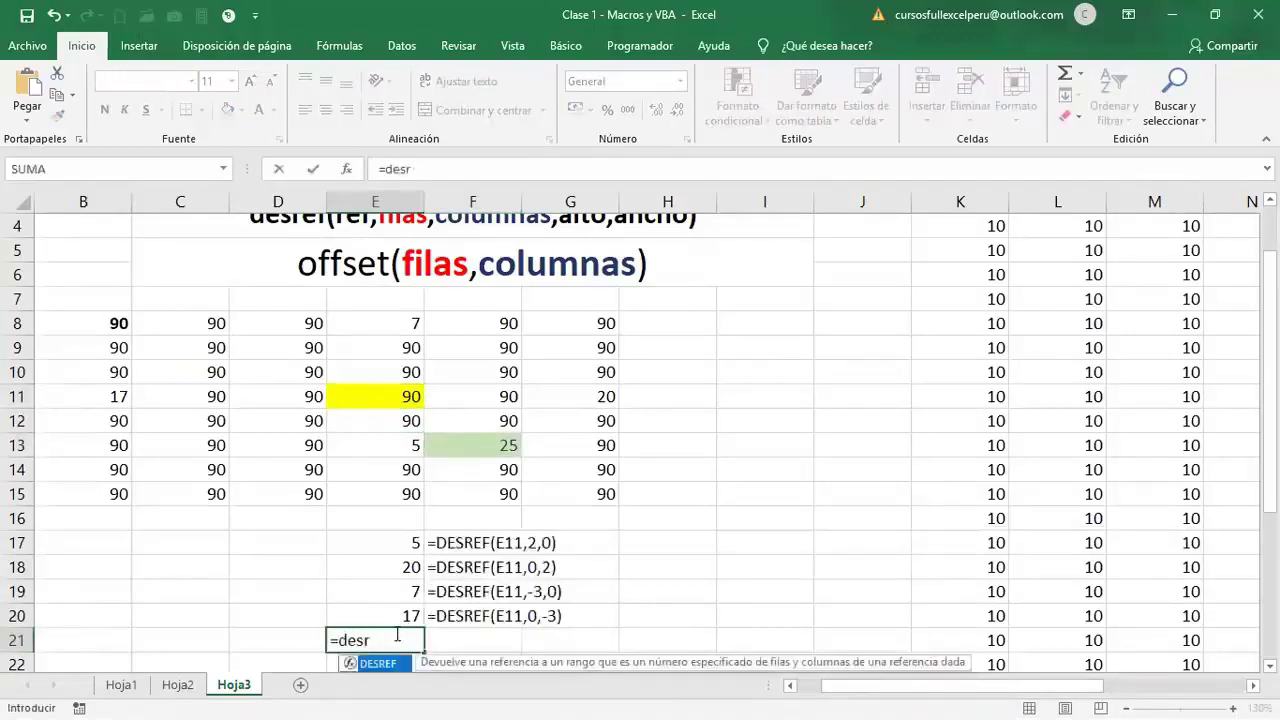
{"action": "key", "text": "Tab"}
{"action": "left_click", "coordinate": [347, 401]}
{"action": "type", "text": ","}
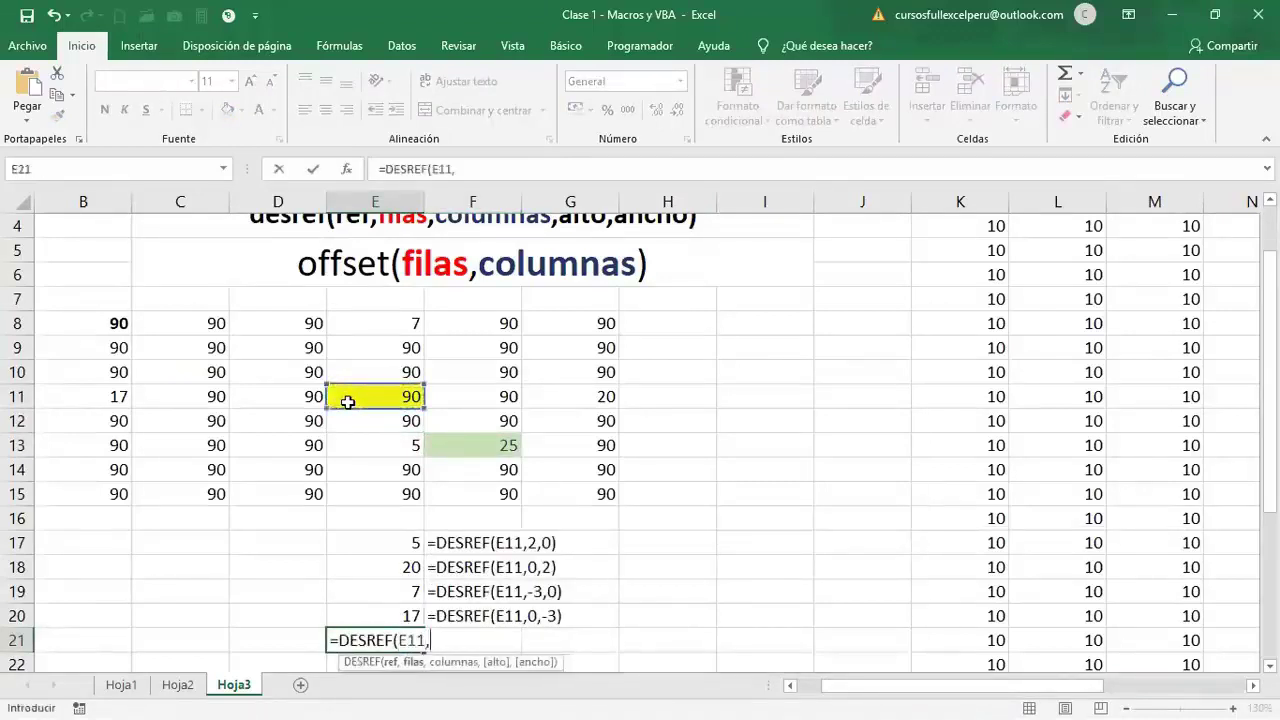
{"action": "type", "text": "2,1"}
{"action": "key", "text": "Return"}
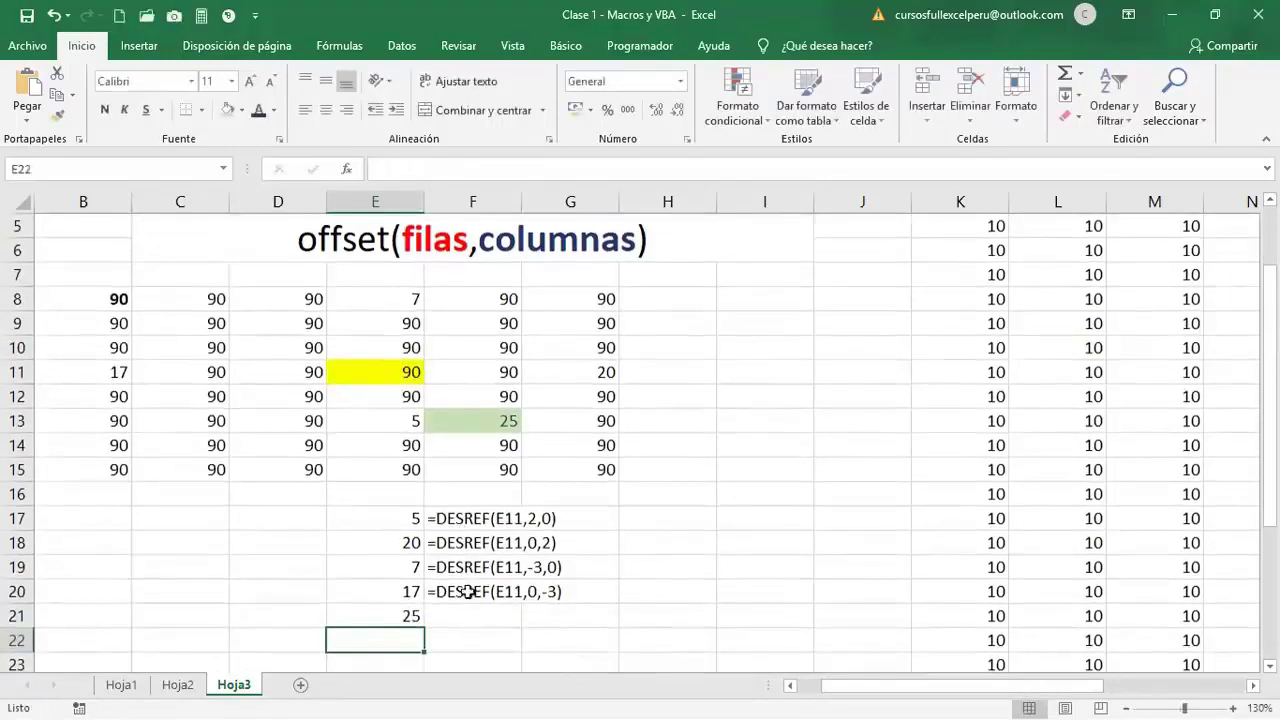
{"action": "left_click", "coordinate": [460, 591]}
{"action": "left_click_drag", "start_coordinate": [524, 605], "coordinate": [524, 625]}
{"action": "left_click", "coordinate": [671, 617]}
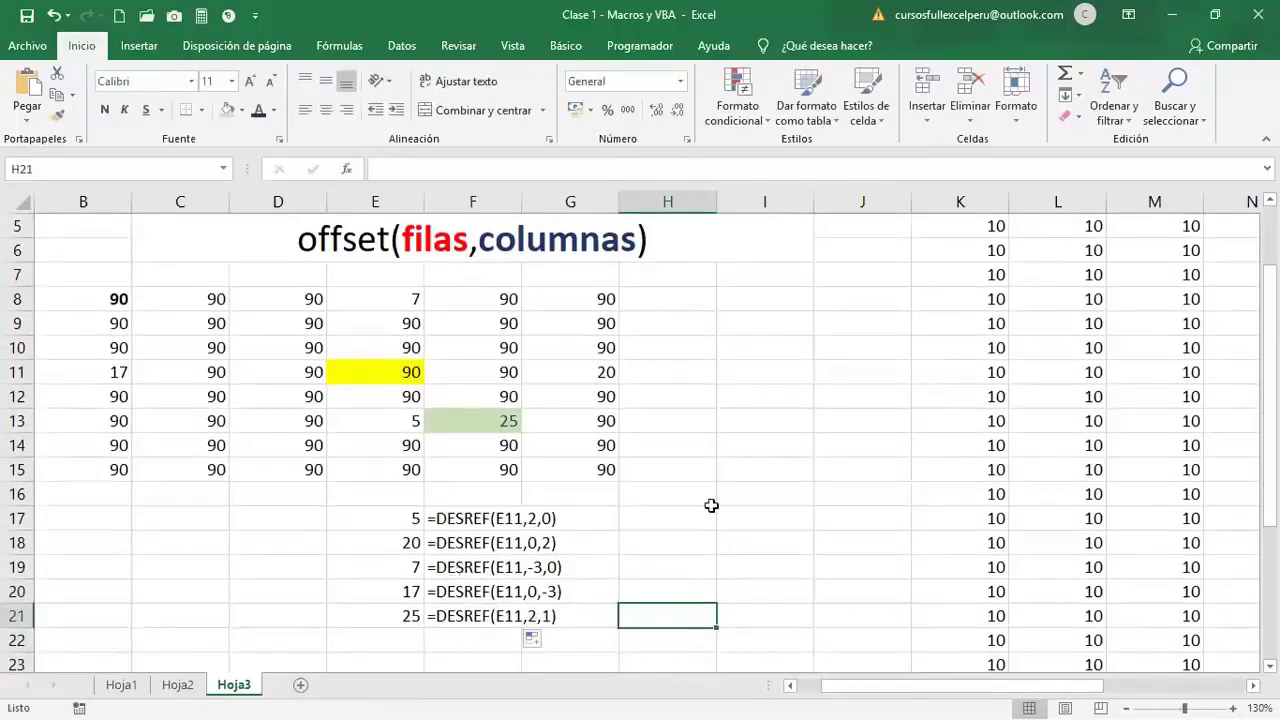
{"action": "scroll", "coordinate": [672, 500], "scroll_direction": "down", "scroll_amount": 1, "text": "ctrl"}
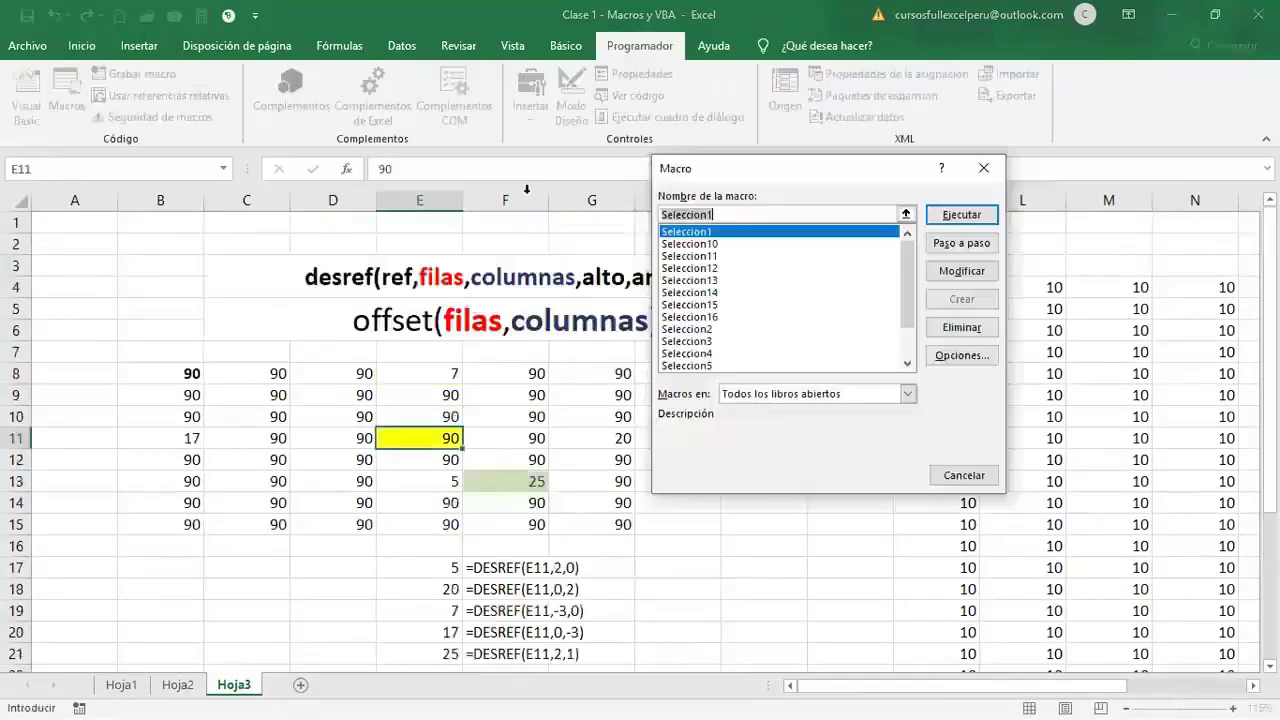
- Run the Seleccion16 macro, then select G8 and open the Visual Basic editor
{"action": "left_click", "coordinate": [712, 317]}
{"action": "left_click", "coordinate": [943, 218]}
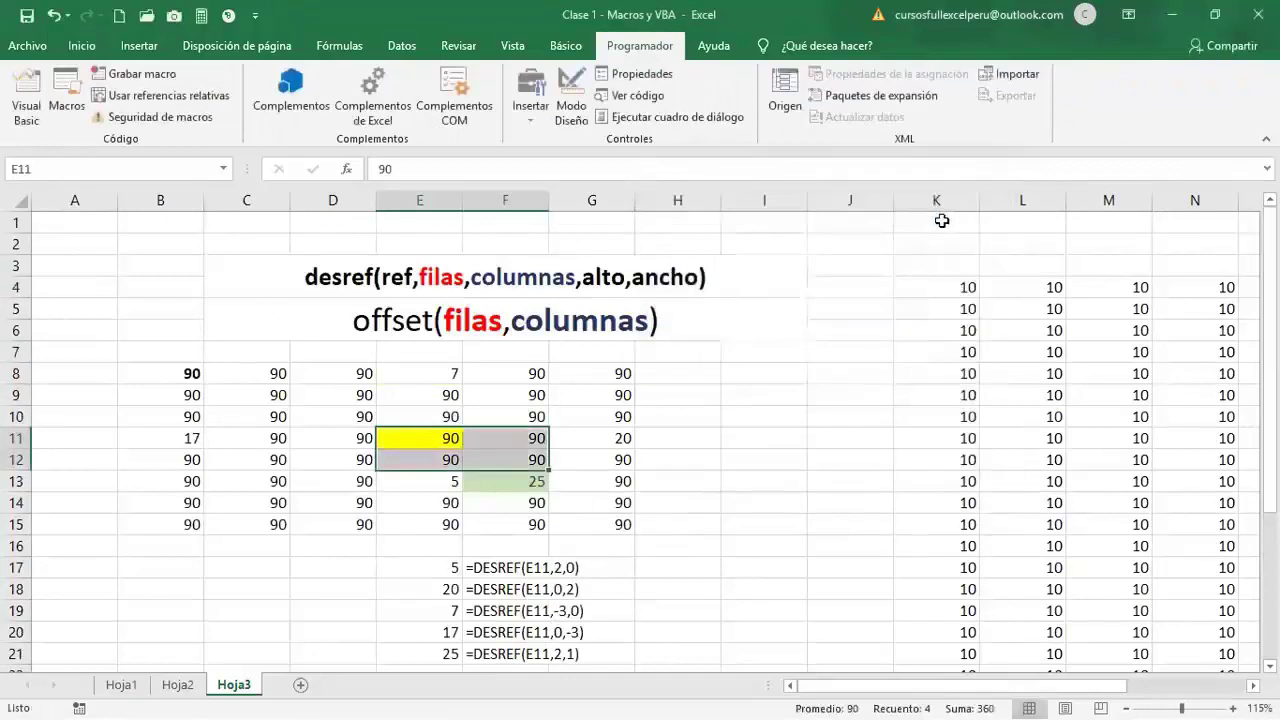
{"action": "left_click", "coordinate": [572, 367]}
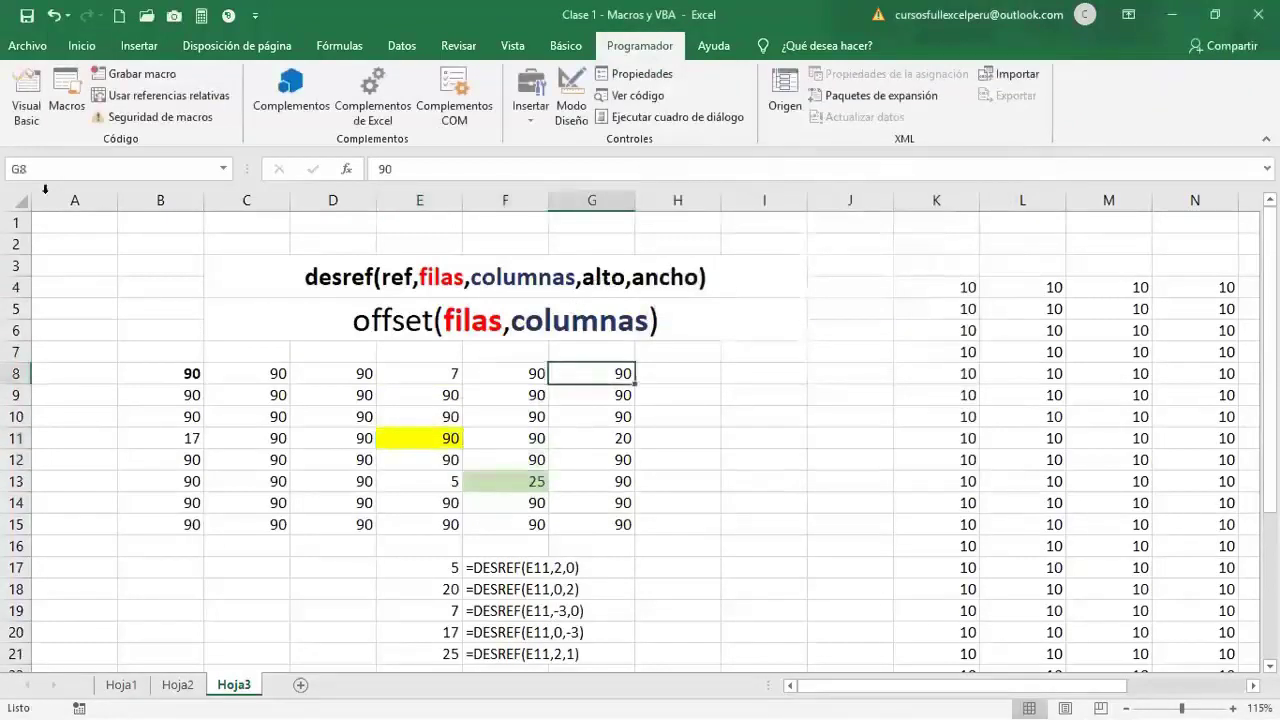
{"action": "left_click", "coordinate": [24, 105]}
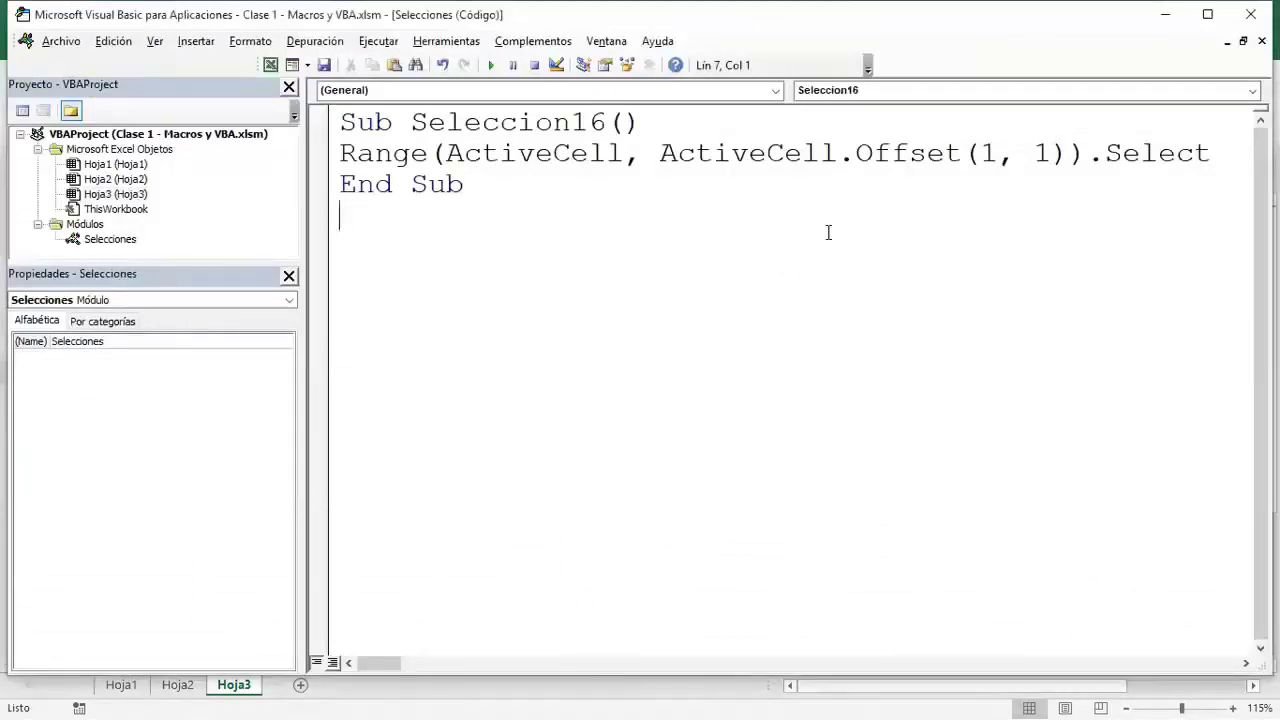
- Change both Seleccion16 offsets to 0 and add a blank line below the procedure
{"action": "double_click", "coordinate": [987, 160]}
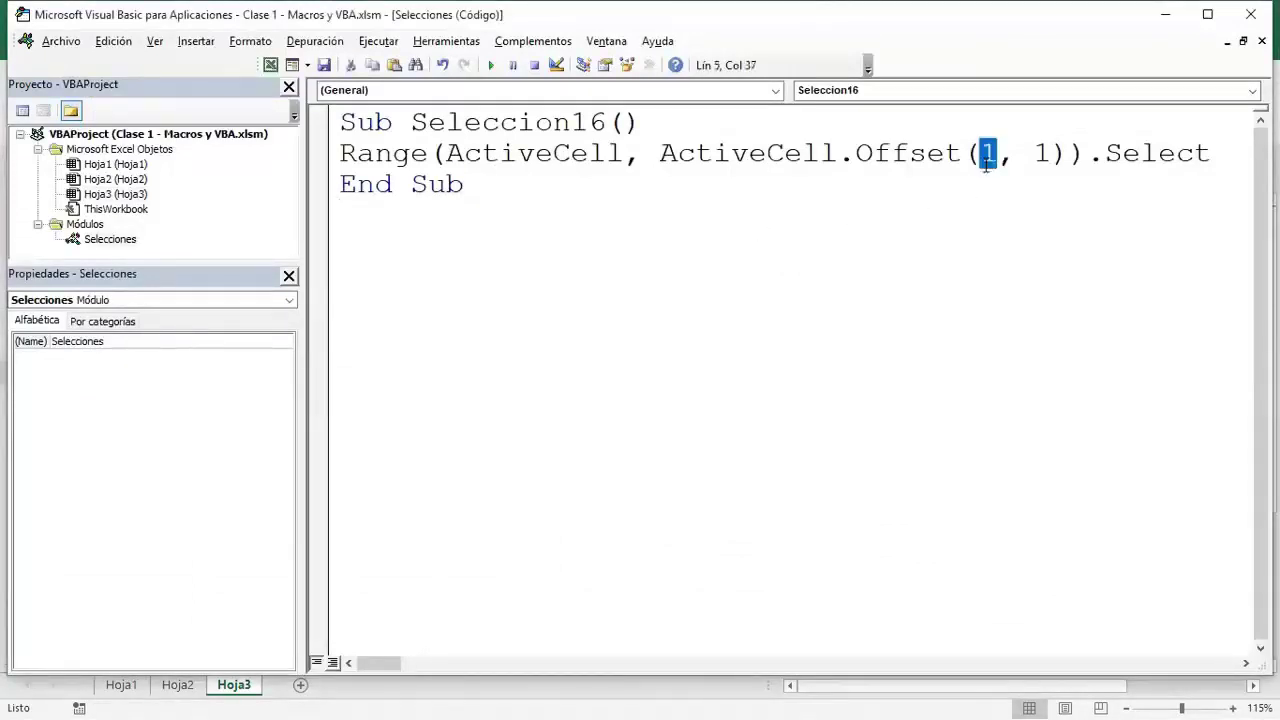
{"action": "type", "text": "0"}
{"action": "double_click", "coordinate": [1043, 155]}
{"action": "type", "text": "0"}
{"action": "left_click", "coordinate": [563, 263]}
{"action": "key", "text": "Return"}
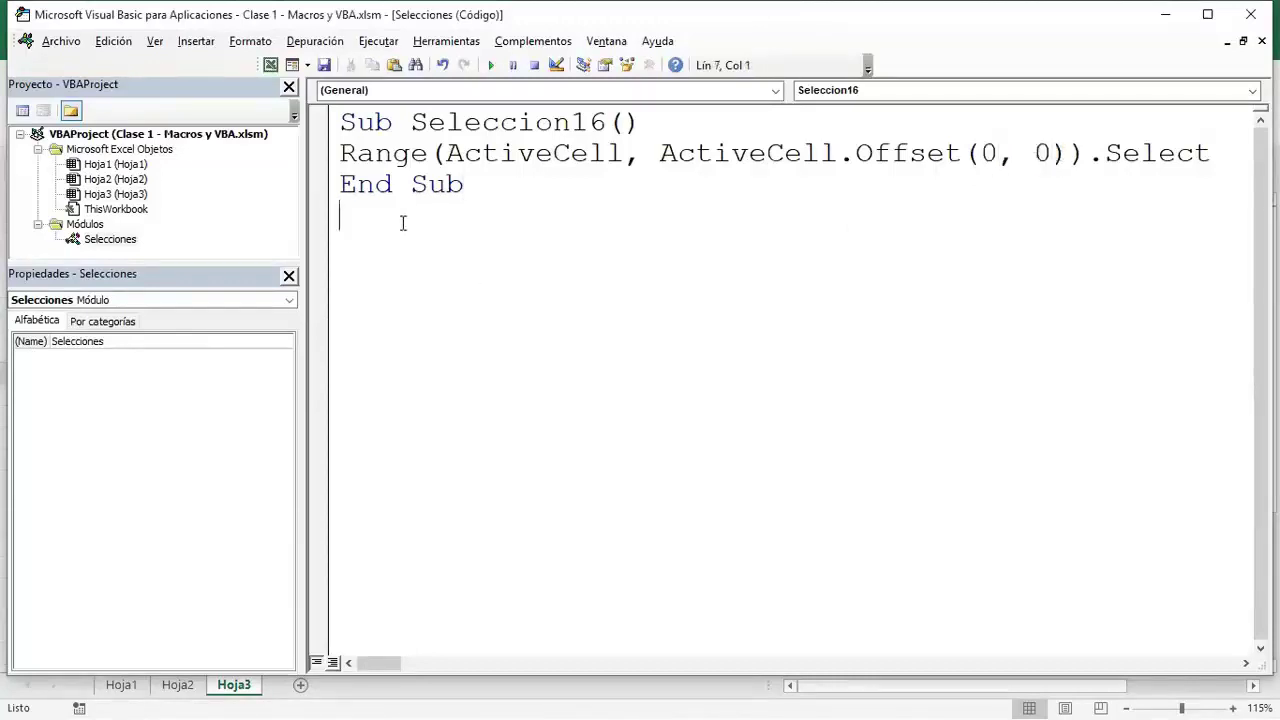
- Run Seleccion16 from starting cell D8 in the workbook
{"action": "left_click", "coordinate": [270, 64]}
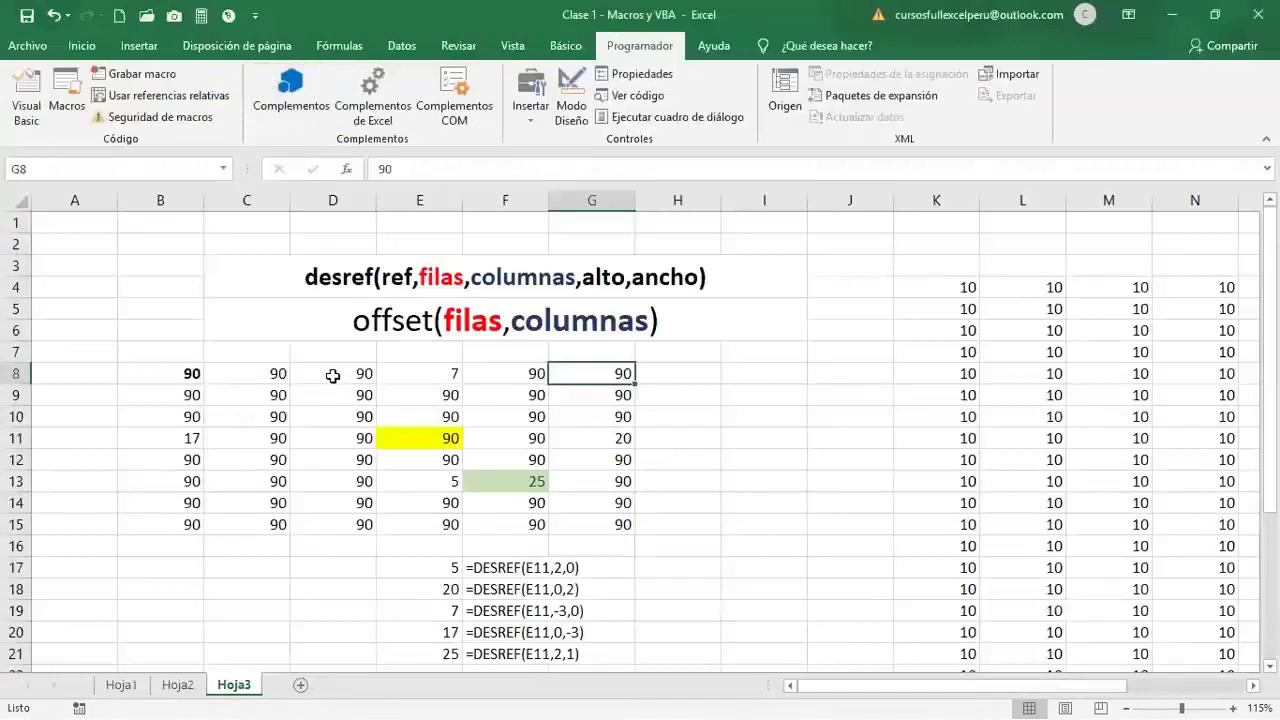
{"action": "left_click", "coordinate": [333, 375]}
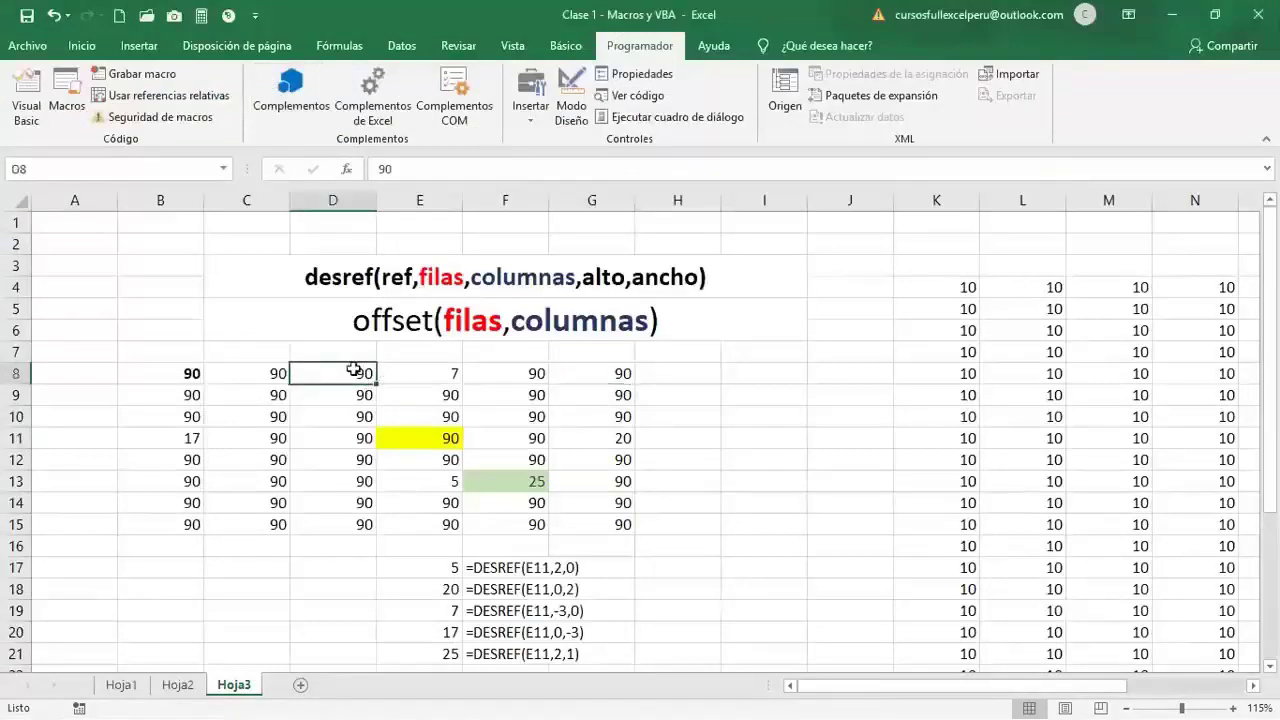
{"action": "left_click", "coordinate": [83, 46]}
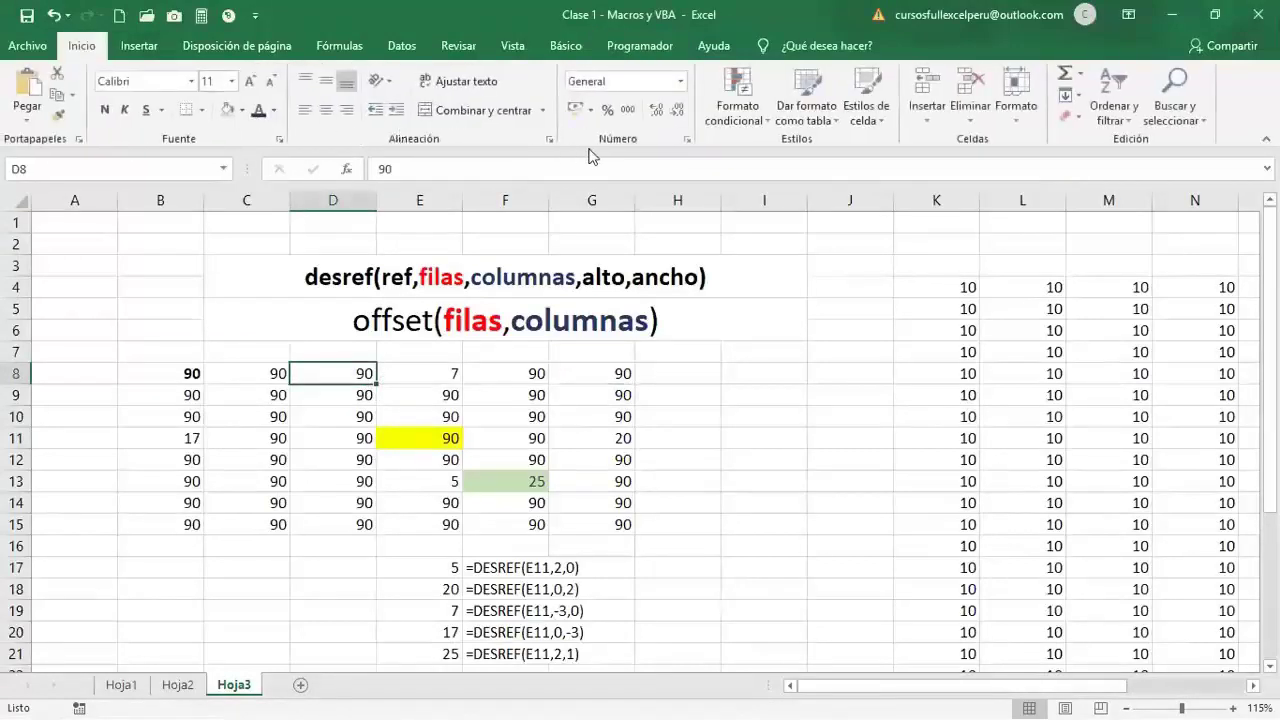
{"action": "left_click", "coordinate": [649, 54]}
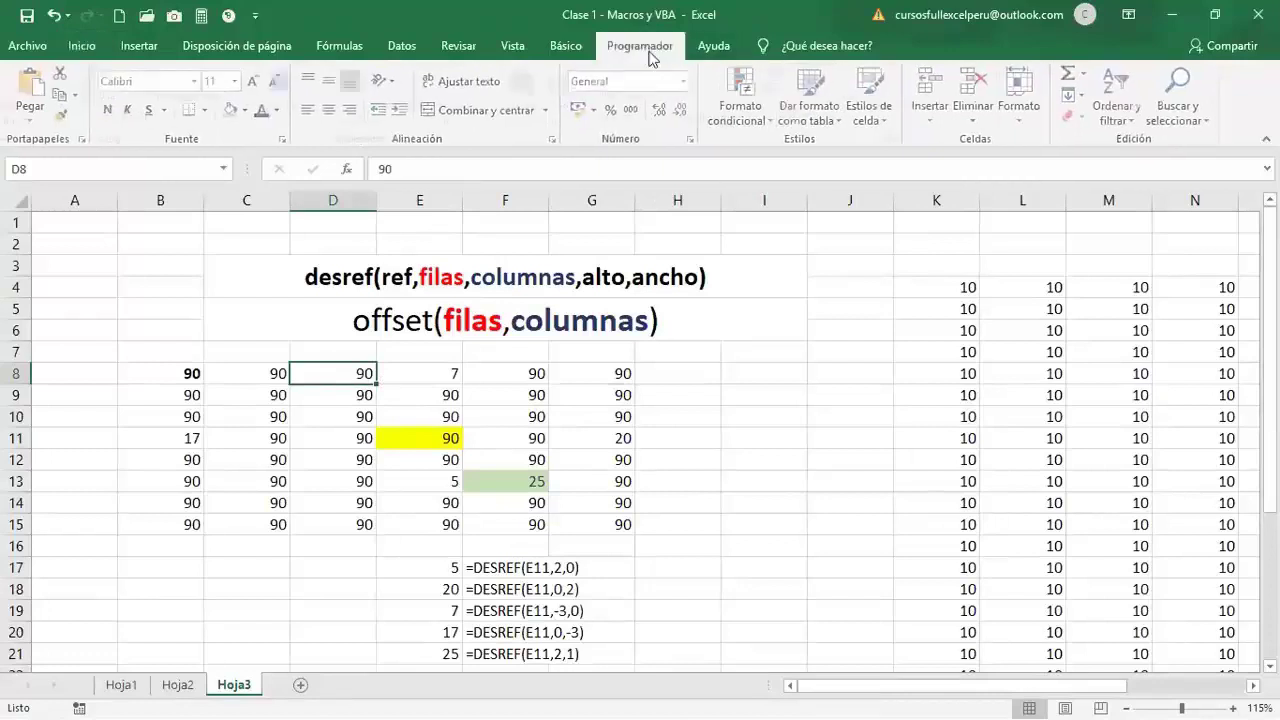
{"action": "left_click", "coordinate": [67, 100]}
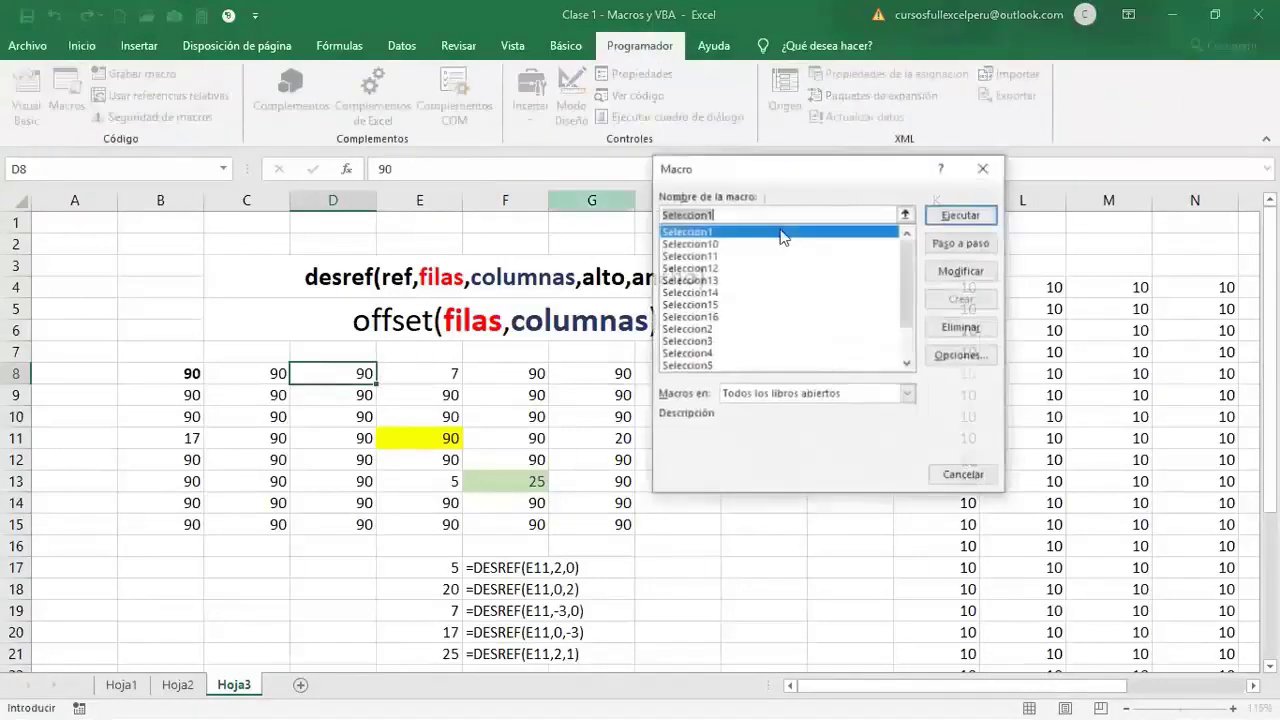
{"action": "left_click", "coordinate": [725, 317]}
{"action": "left_click", "coordinate": [936, 214]}
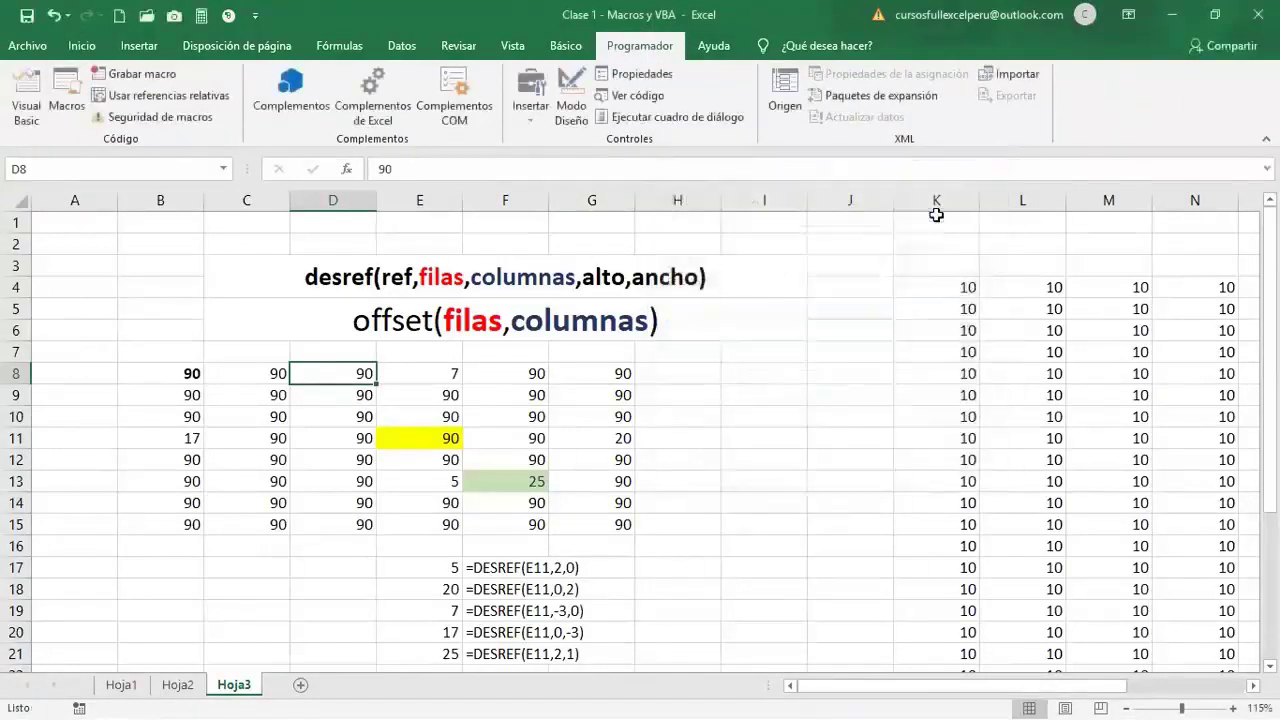
- Set the row offset to 1 and show the expected range D8:D9
{"action": "left_click", "coordinate": [27, 100]}
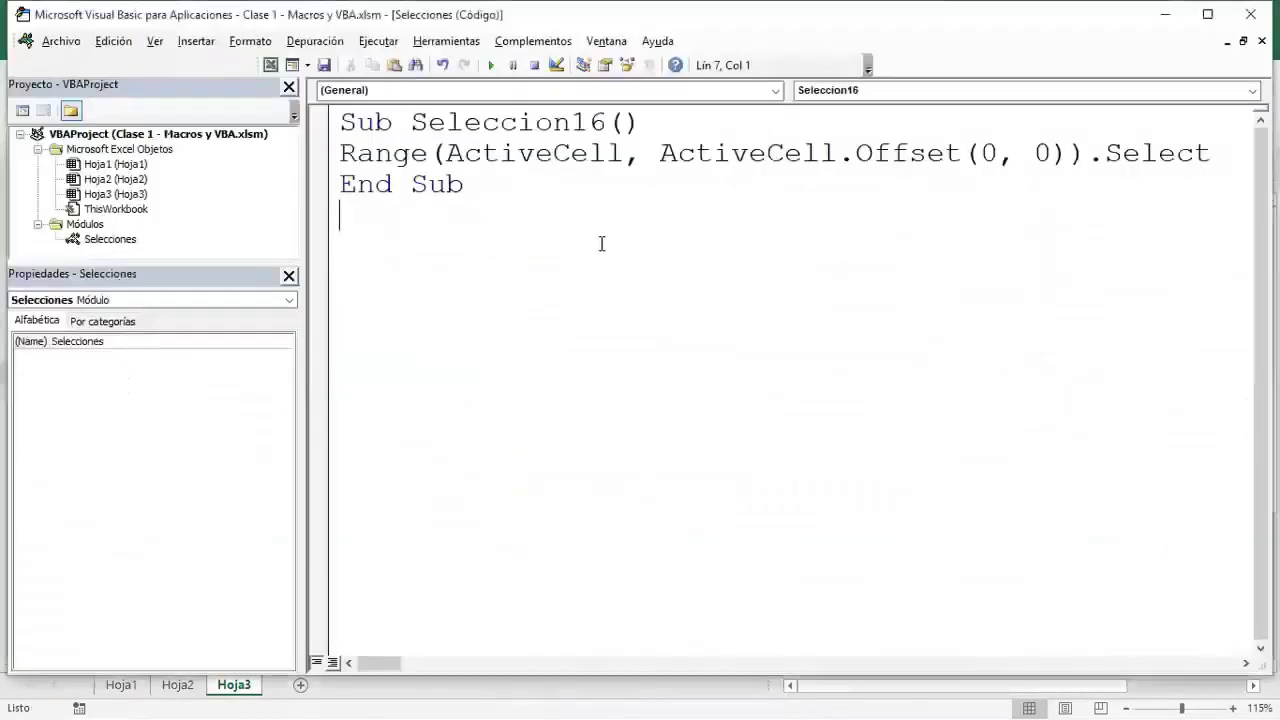
{"action": "double_click", "coordinate": [989, 153]}
{"action": "type", "text": "1"}
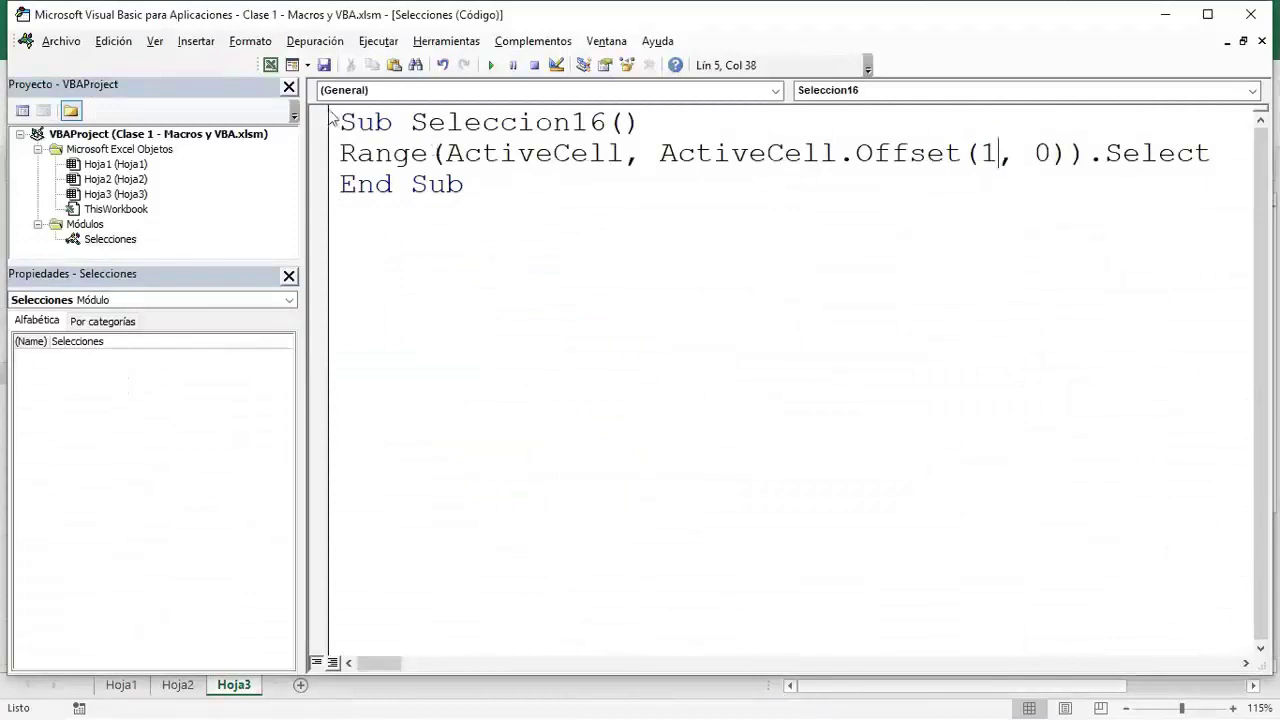
{"action": "left_click", "coordinate": [270, 65]}
{"action": "left_click_drag", "start_coordinate": [360, 380], "coordinate": [356, 372]}
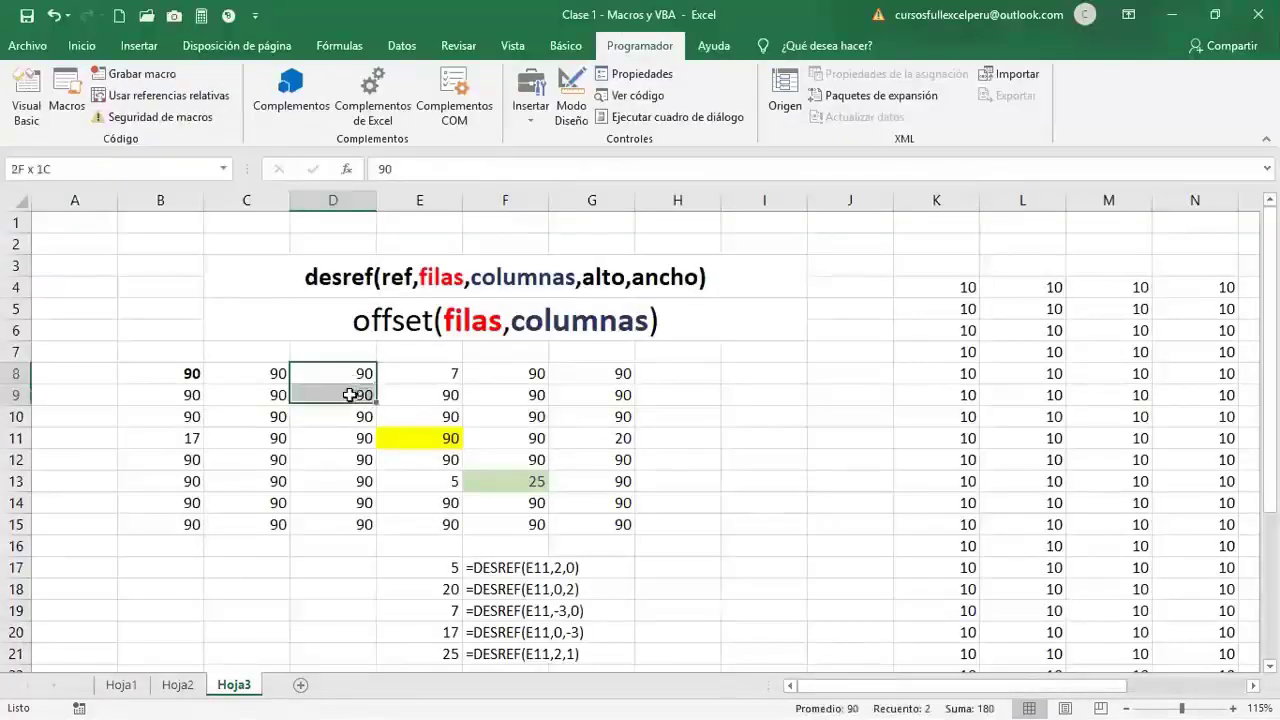
- Run Seleccion16 again from D8 to test the one-row offset
{"action": "left_click", "coordinate": [27, 100]}
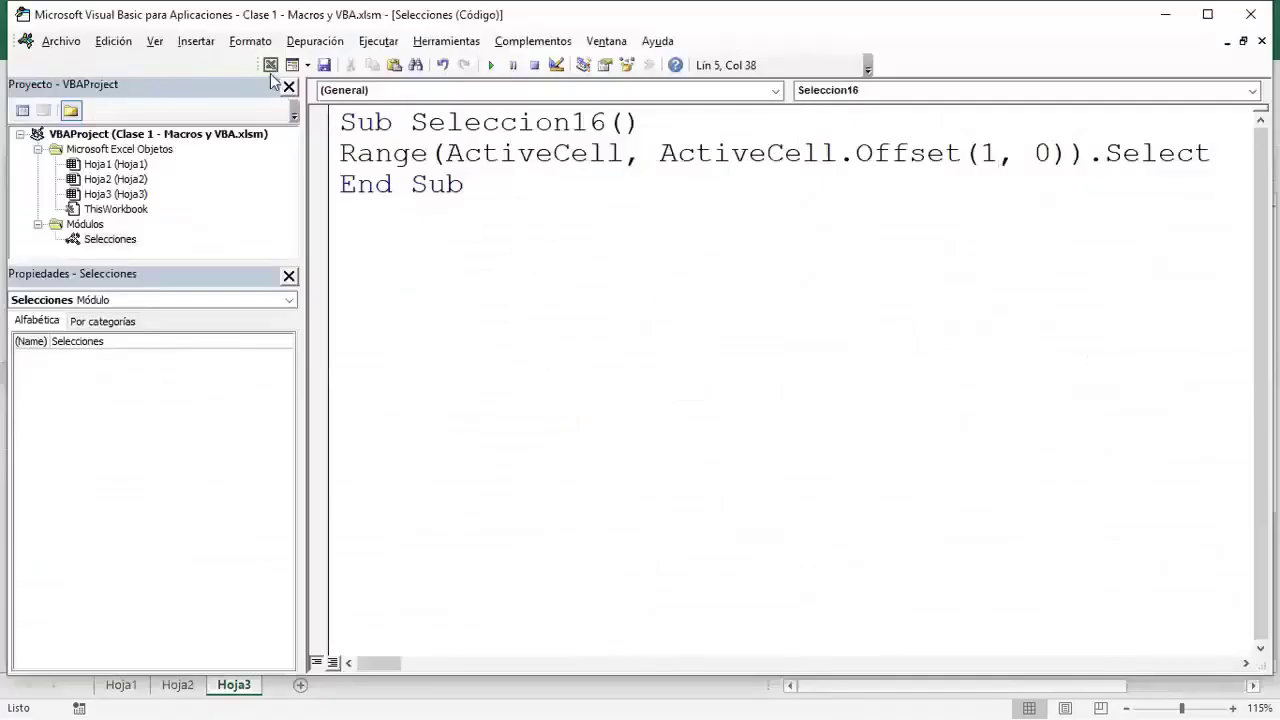
{"action": "left_click", "coordinate": [270, 65]}
{"action": "left_click", "coordinate": [66, 100]}
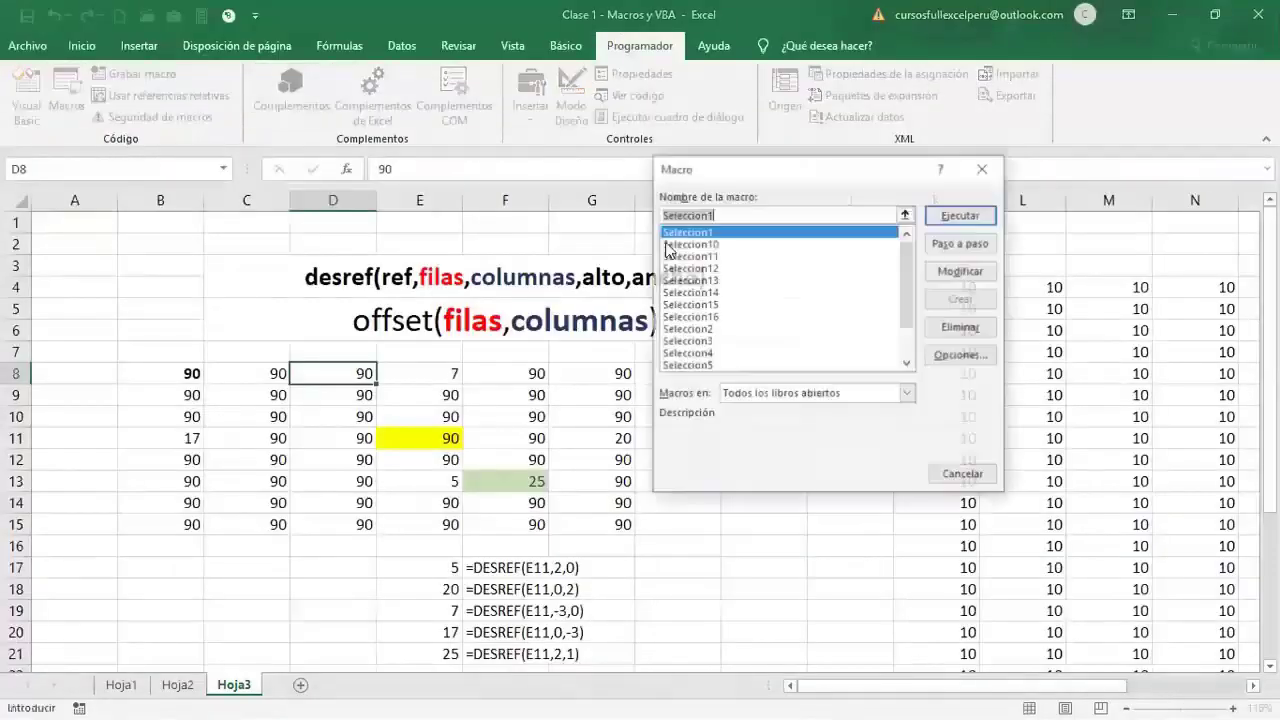
{"action": "left_click", "coordinate": [750, 316]}
{"action": "left_click", "coordinate": [943, 218]}
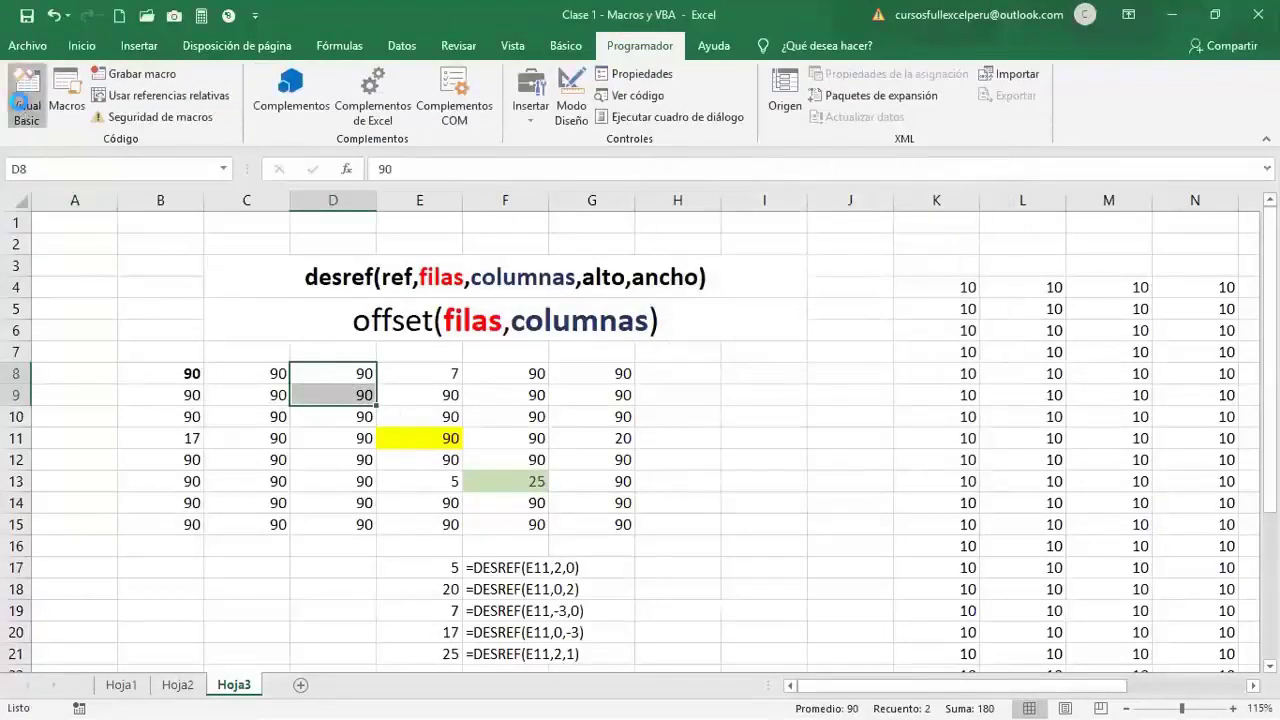
- Change the Seleccion16 row offset to 5
{"action": "left_click", "coordinate": [28, 110]}
{"action": "left_click_drag", "start_coordinate": [1003, 158], "coordinate": [980, 157]}
{"action": "type", "text": "5"}
{"action": "left_click", "coordinate": [1000, 248]}
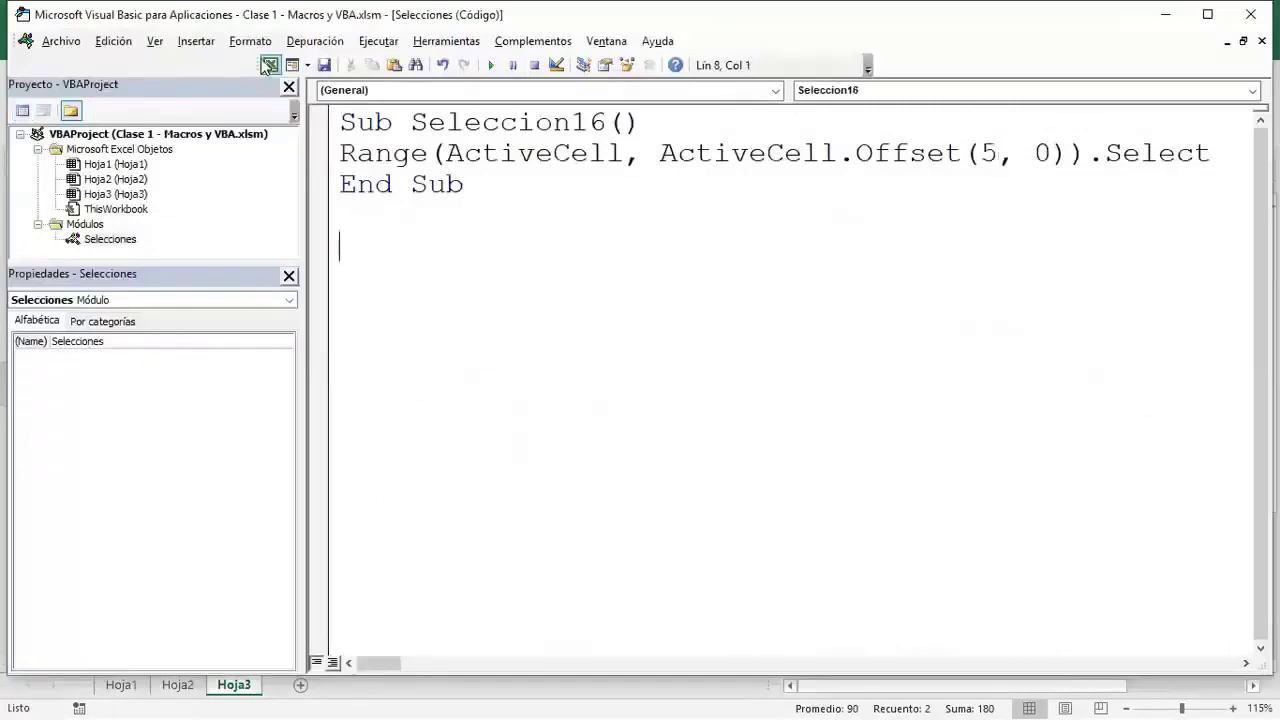
- Run Seleccion16 from starting cell D8
{"action": "left_click", "coordinate": [268, 65]}
{"action": "left_click", "coordinate": [590, 352]}
{"action": "left_click", "coordinate": [345, 375]}
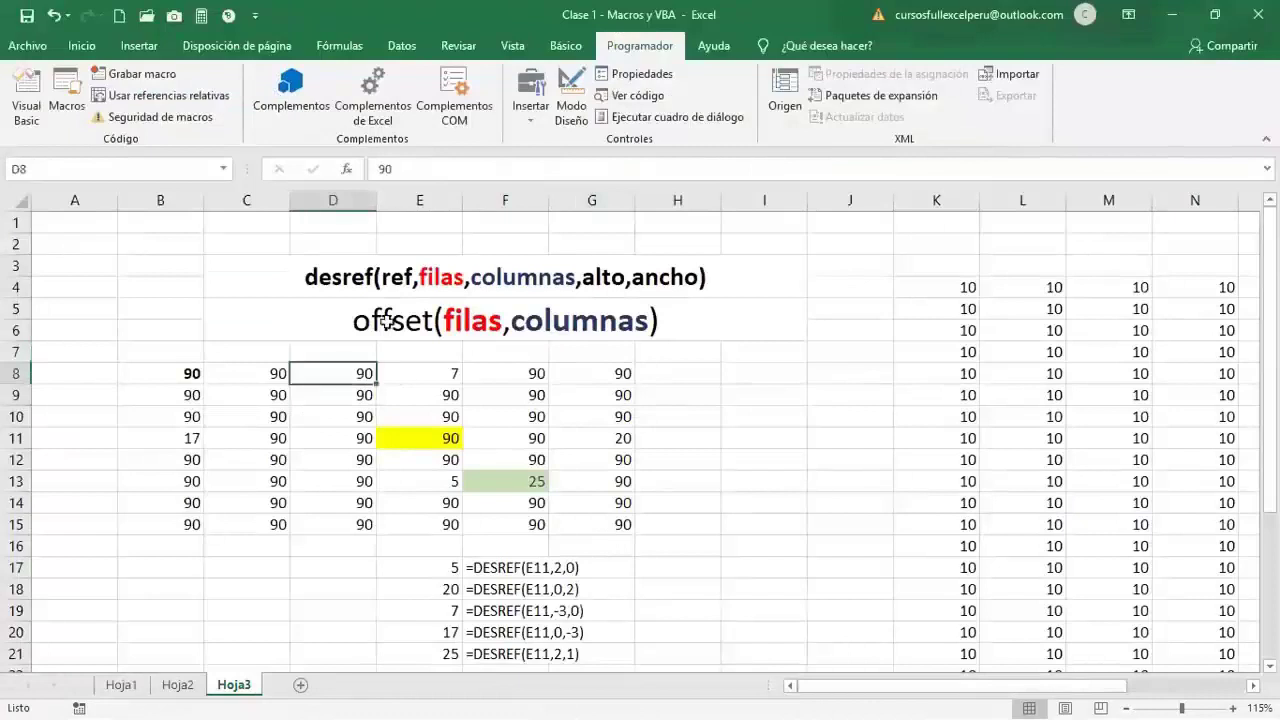
{"action": "left_click", "coordinate": [67, 95]}
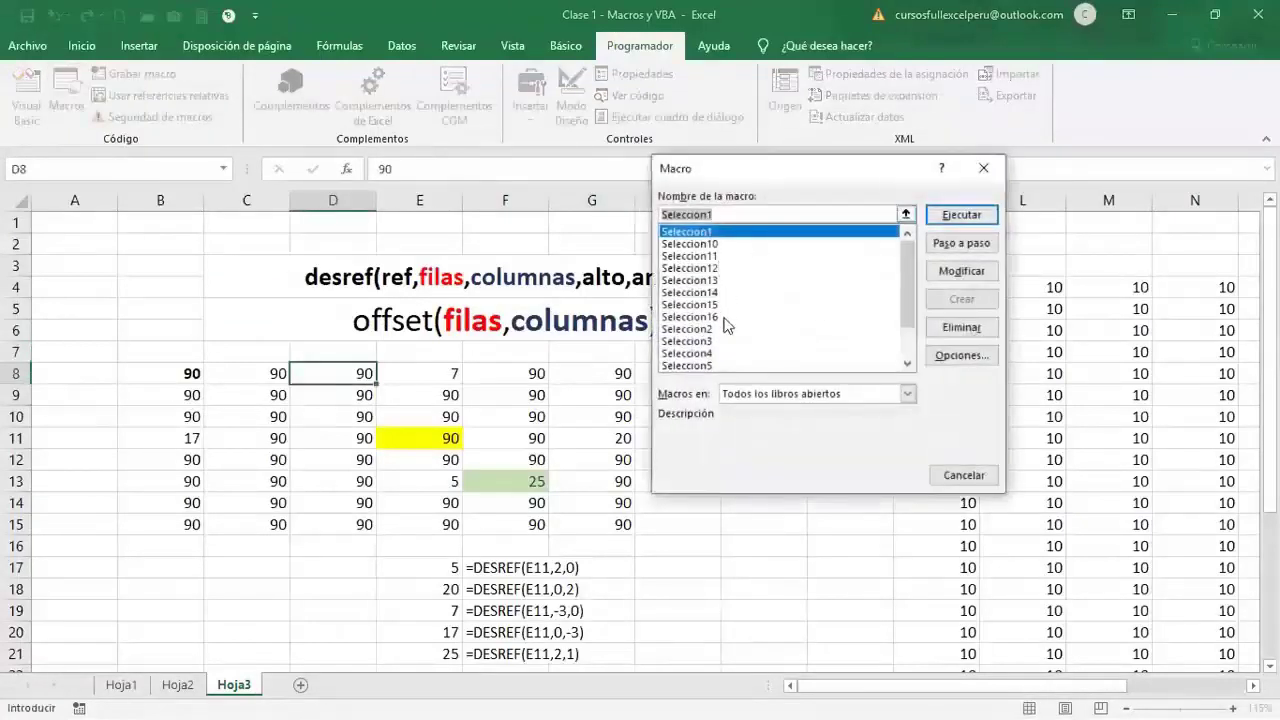
{"action": "left_click", "coordinate": [724, 317]}
{"action": "left_click", "coordinate": [955, 218]}
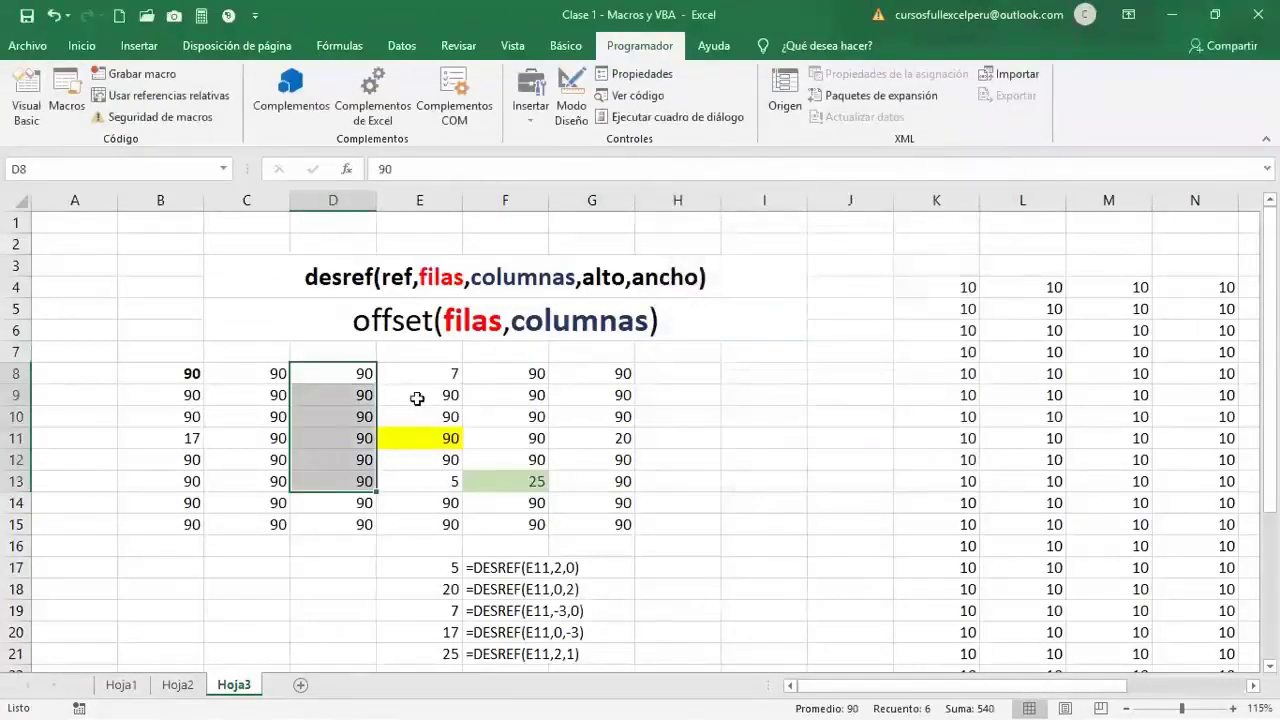
- Count five rows down to D13, highlight D8:D13, then make F11 the starting cell
{"action": "left_click", "coordinate": [361, 394]}
{"action": "left_click", "coordinate": [360, 416]}
{"action": "left_click", "coordinate": [360, 438]}
{"action": "left_click", "coordinate": [358, 459]}
{"action": "left_click", "coordinate": [355, 481]}
{"action": "left_click", "coordinate": [351, 372]}
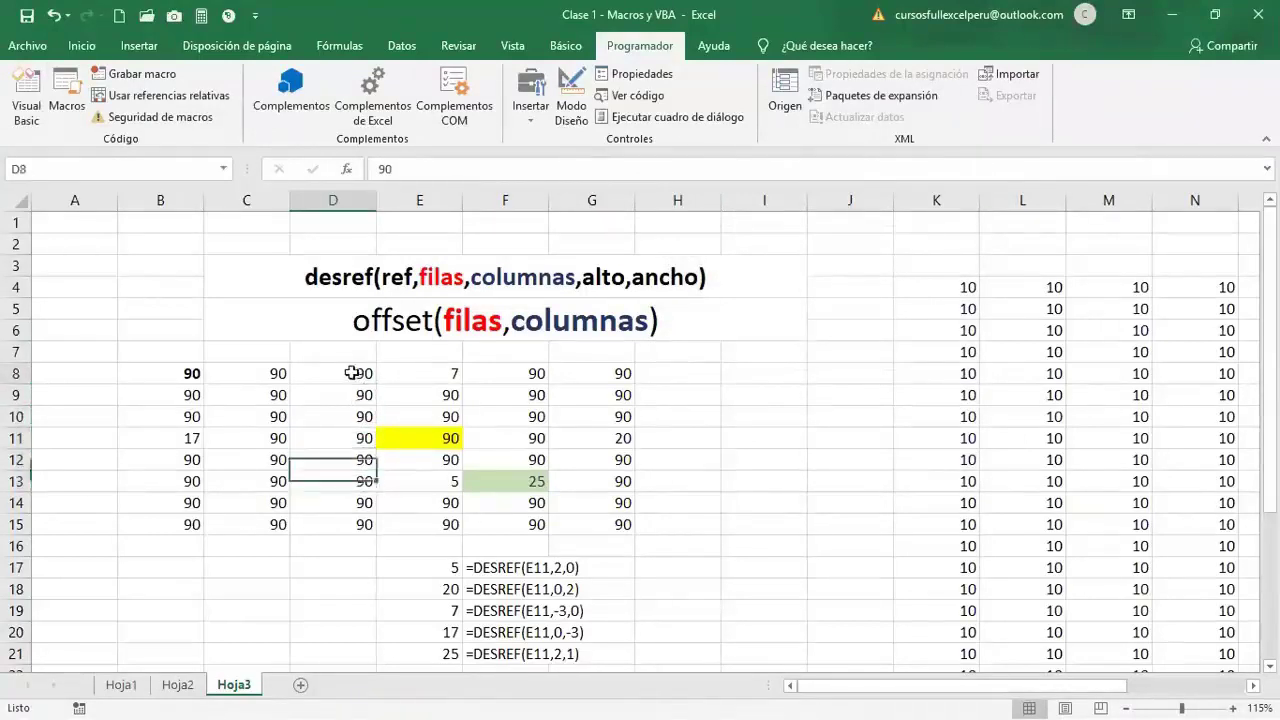
{"action": "left_click_drag", "start_coordinate": [352, 483], "coordinate": [357, 373]}
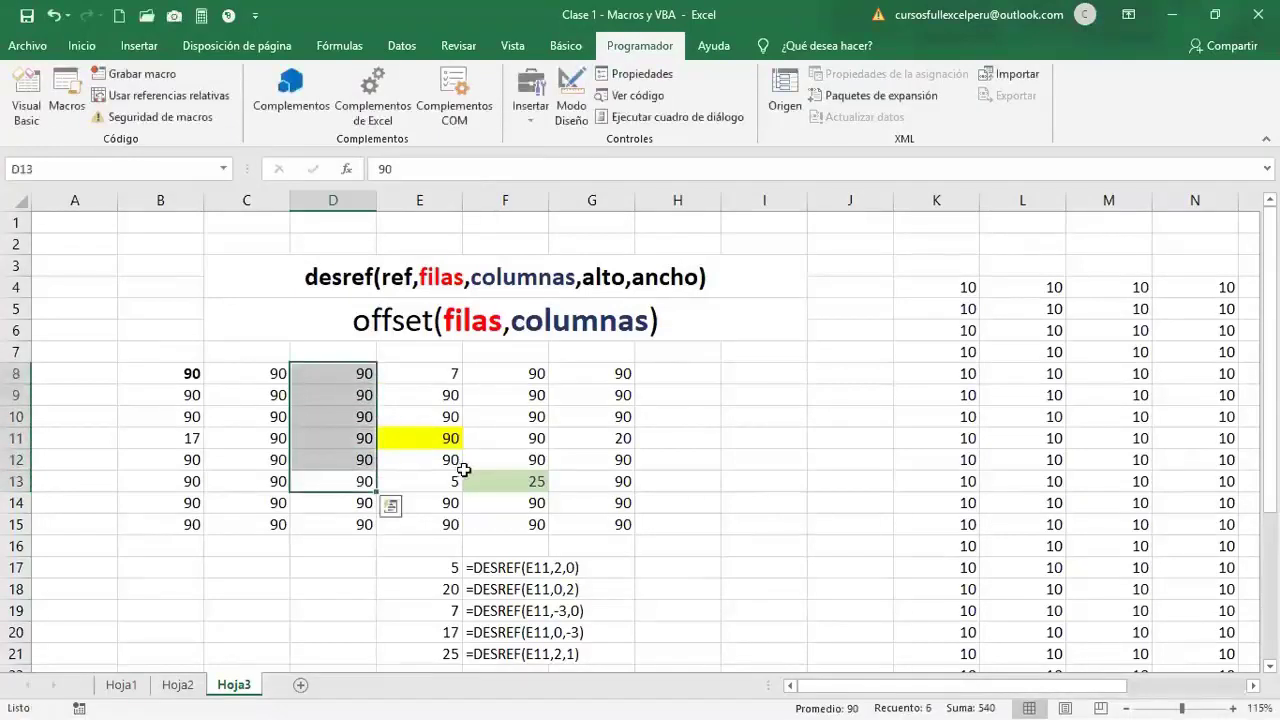
{"action": "left_click", "coordinate": [486, 440]}
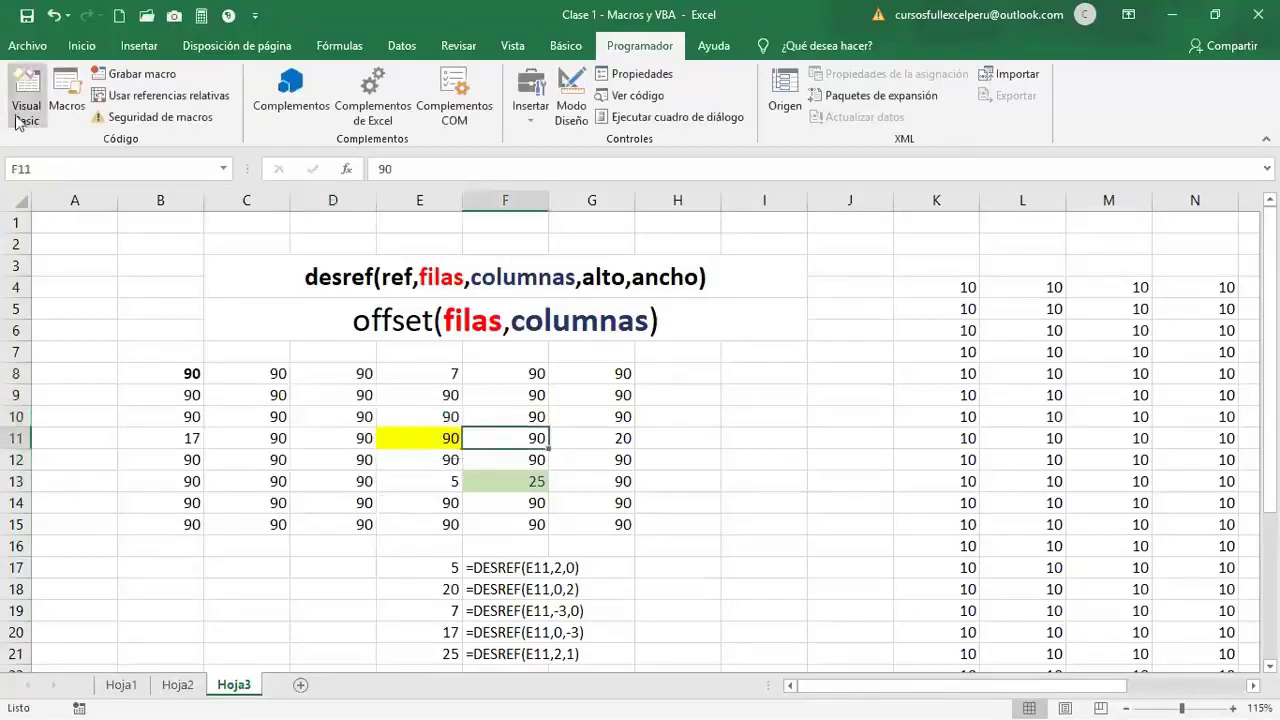
{"action": "left_click", "coordinate": [25, 108]}
- Start a new Sub Seleccion17() below Seleccion16
{"action": "key", "text": "Up"}
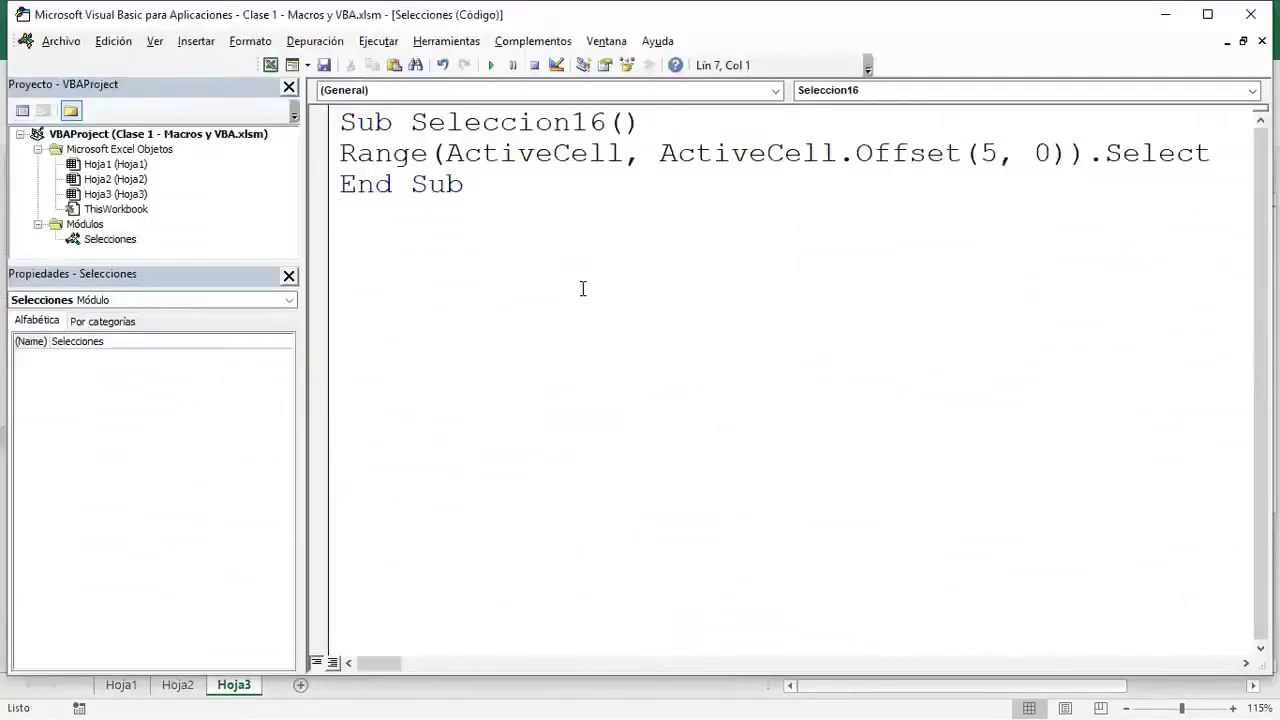
{"action": "type", "text": "sub selecci"}
{"action": "key", "text": "BackSpace"}
{"action": "key", "text": "BackSpace"}
{"action": "key", "text": "BackSpace"}
{"action": "key", "text": "BackSpace"}
{"action": "key", "text": "BackSpace"}
{"action": "key", "text": "BackSpace"}
{"action": "key", "text": "BackSpace"}
{"action": "type", "text": "Seleccion17"}
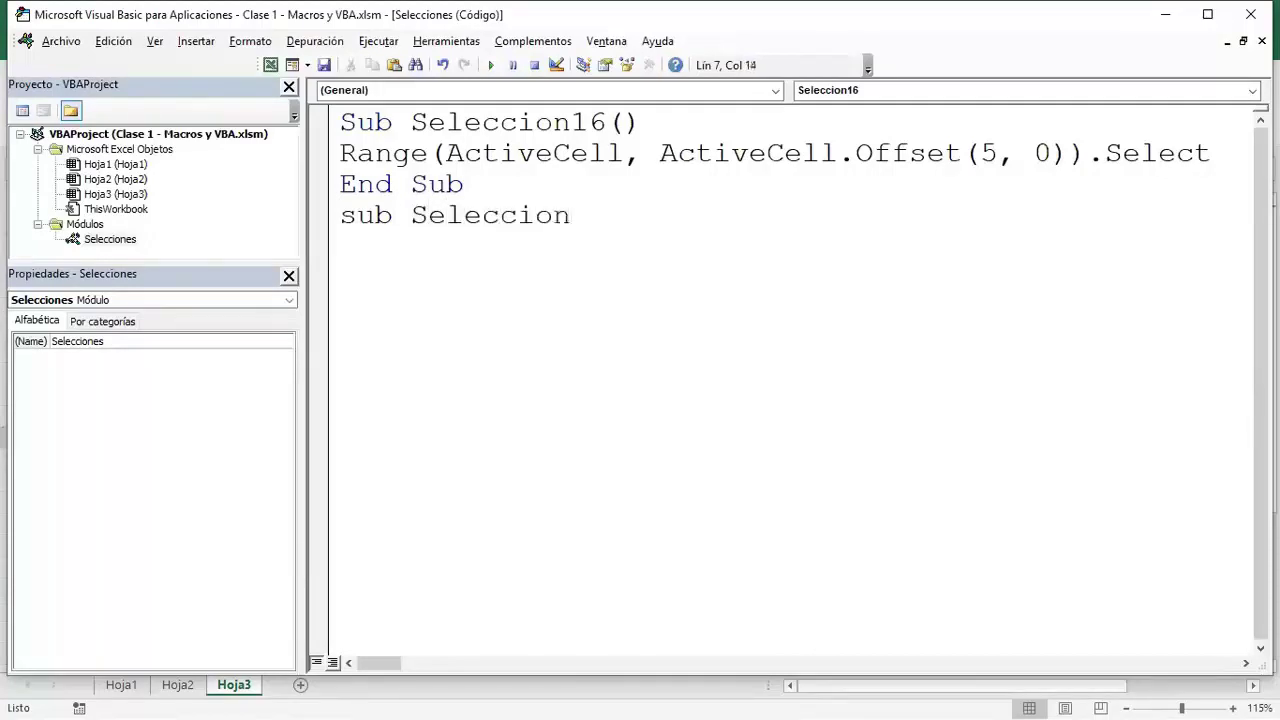
{"action": "type", "text": "()"}
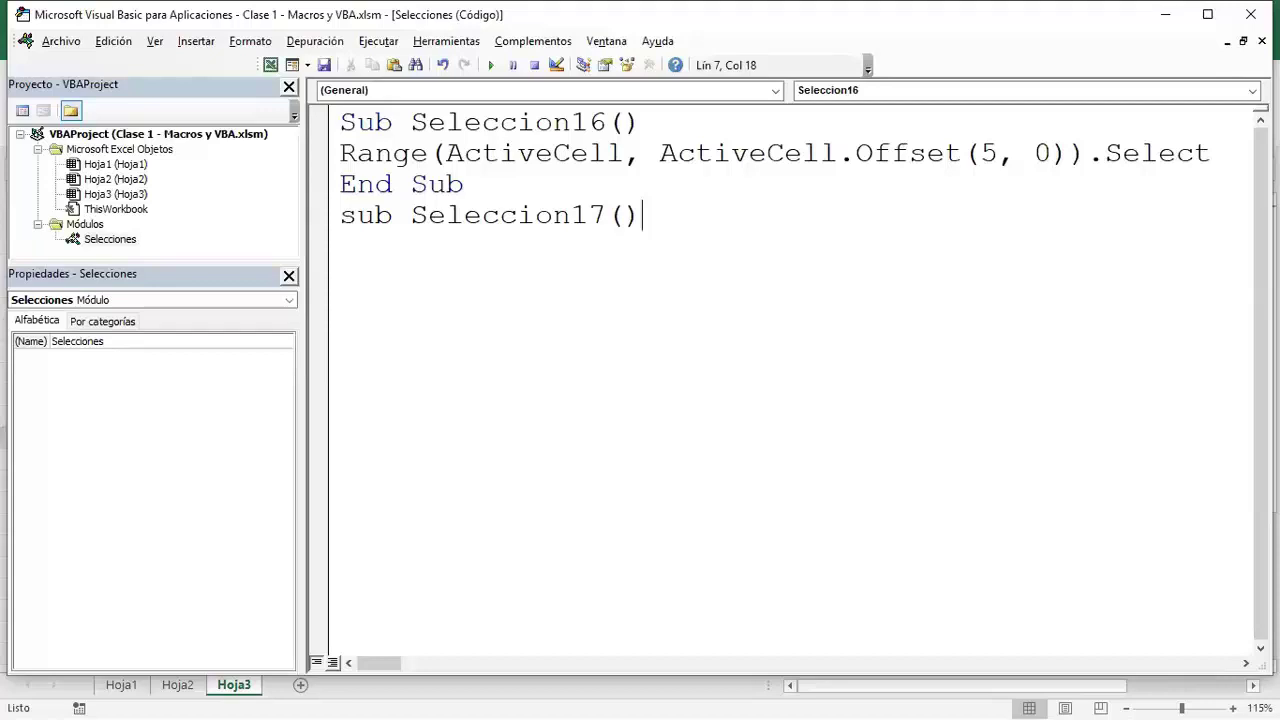
{"action": "key", "text": "Return"}
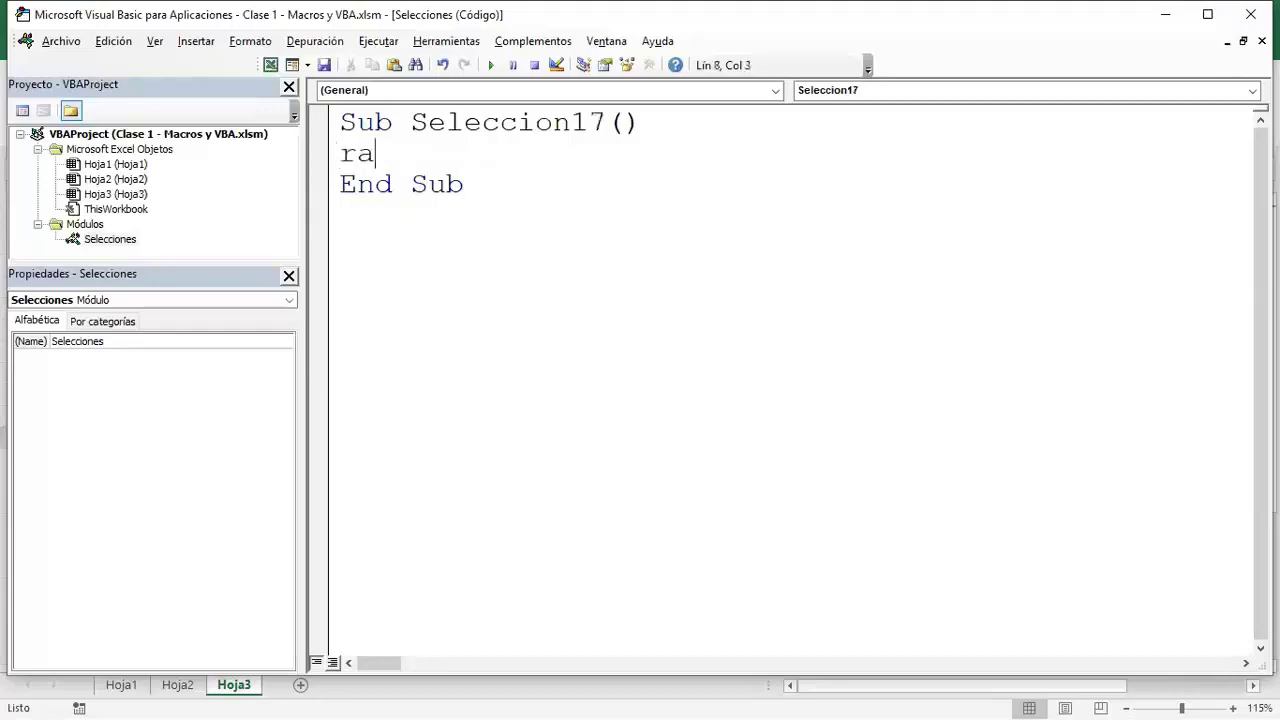
- Write the body Range(ActiveCell, ActiveCell.Offset(4, 5)).Select
{"action": "type", "text": "nge(activecell,activecell.o"}
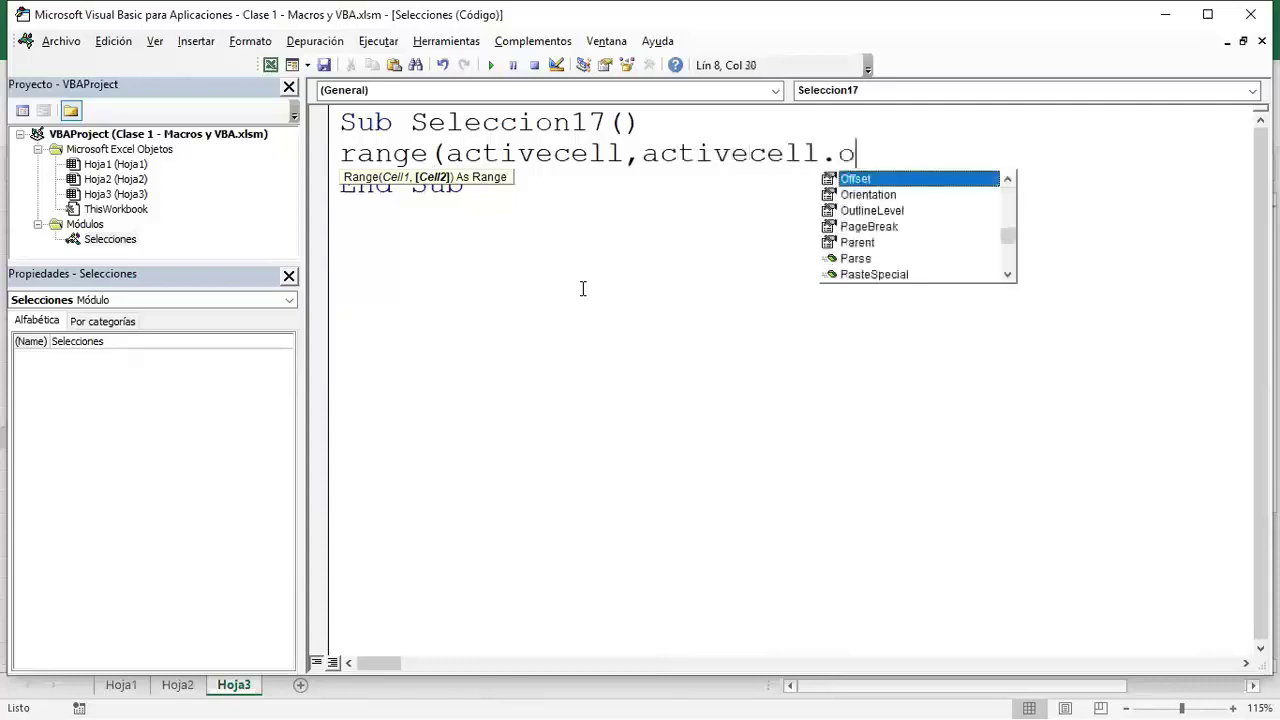
{"action": "key", "text": "Tab"}
{"action": "type", "text": "(4,5)"}
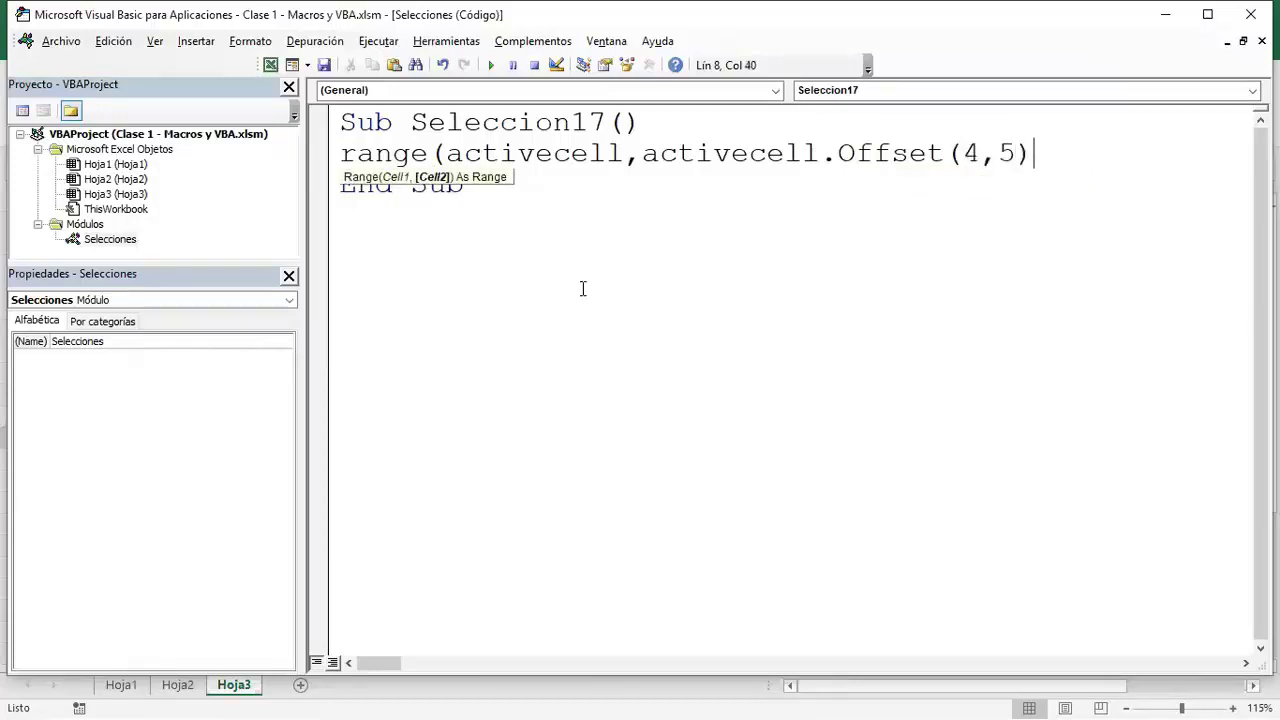
{"action": "type", "text": ").se"}
{"action": "key", "text": "Tab"}
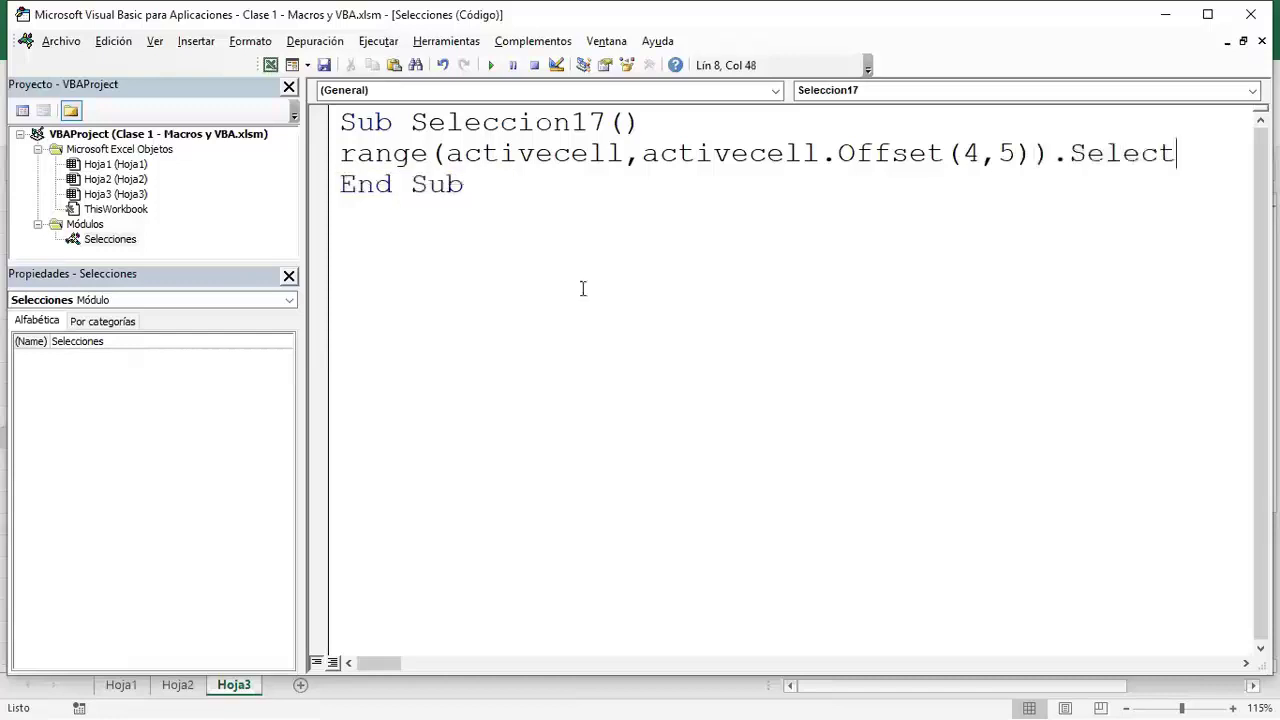
{"action": "key", "text": "Down"}
{"action": "key", "text": "Down"}
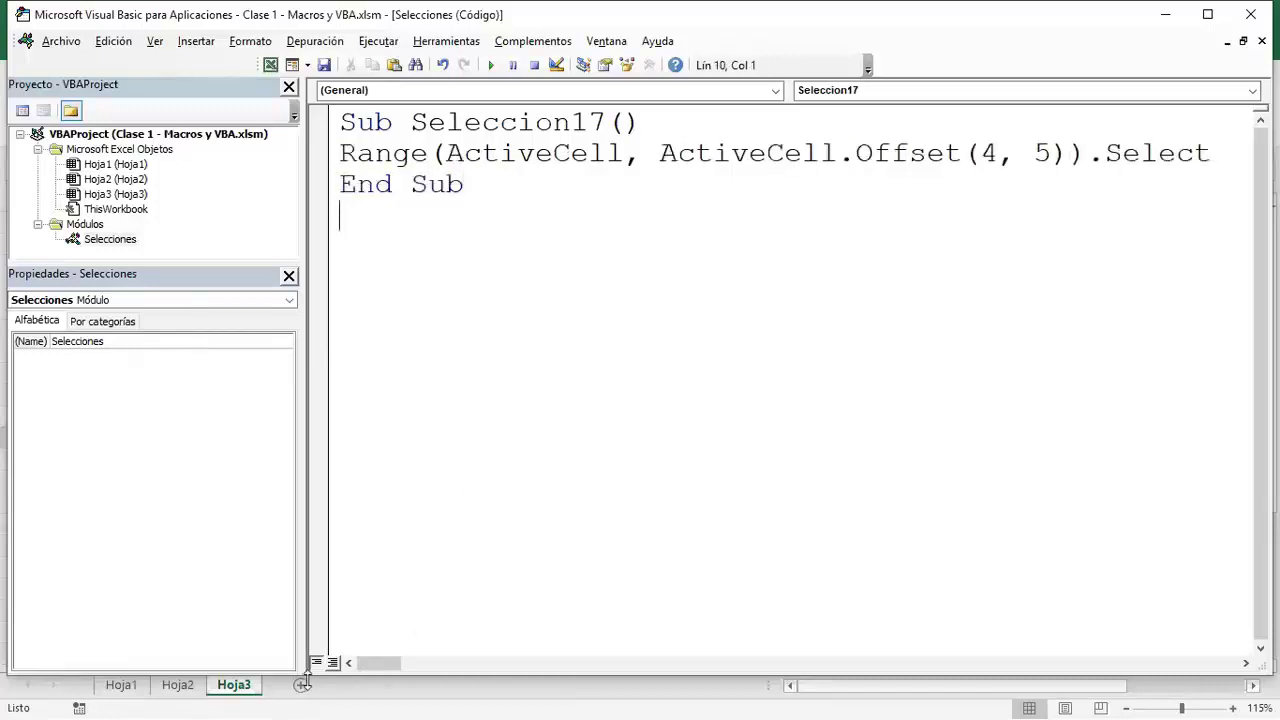
- Switch to full module view and add blank lines after the last macro
{"action": "left_click", "coordinate": [332, 663]}
{"action": "scroll", "coordinate": [545, 527], "scroll_direction": "down", "scroll_amount": 4}
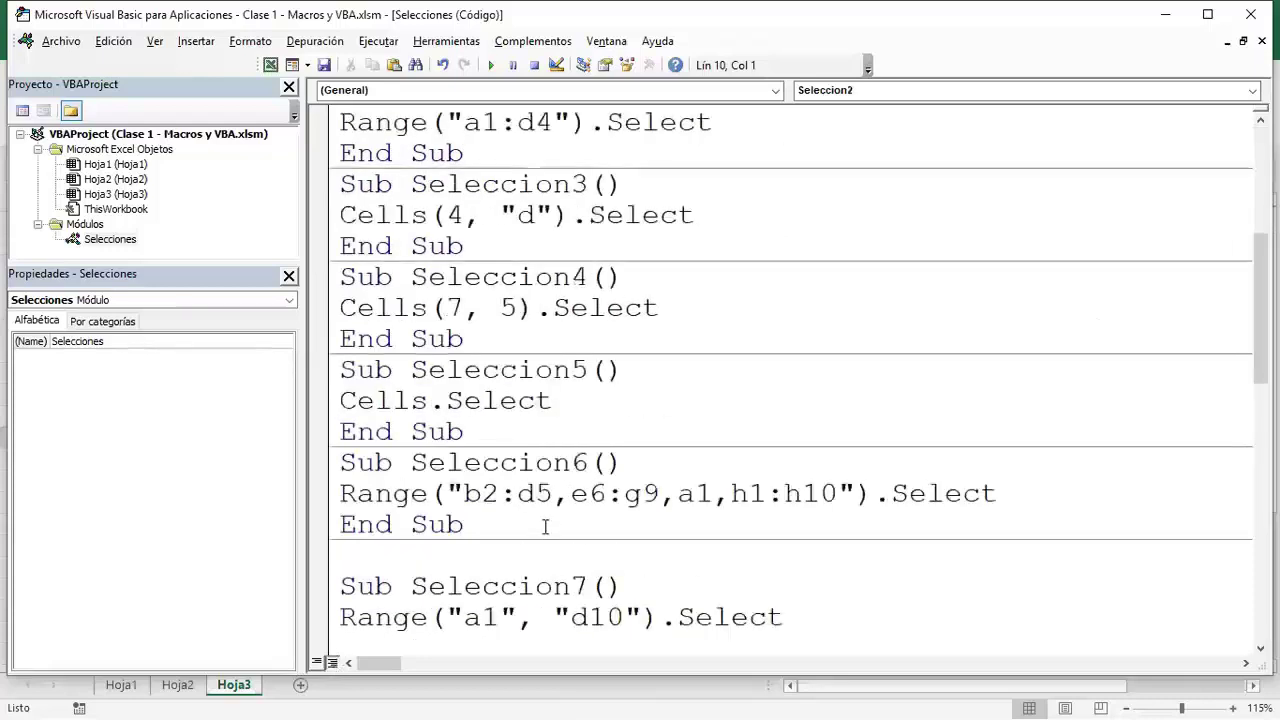
{"action": "scroll", "coordinate": [545, 527], "scroll_direction": "down", "scroll_amount": 8}
{"action": "scroll", "coordinate": [630, 568], "scroll_direction": "down", "scroll_amount": 1}
{"action": "left_click", "coordinate": [556, 592]}
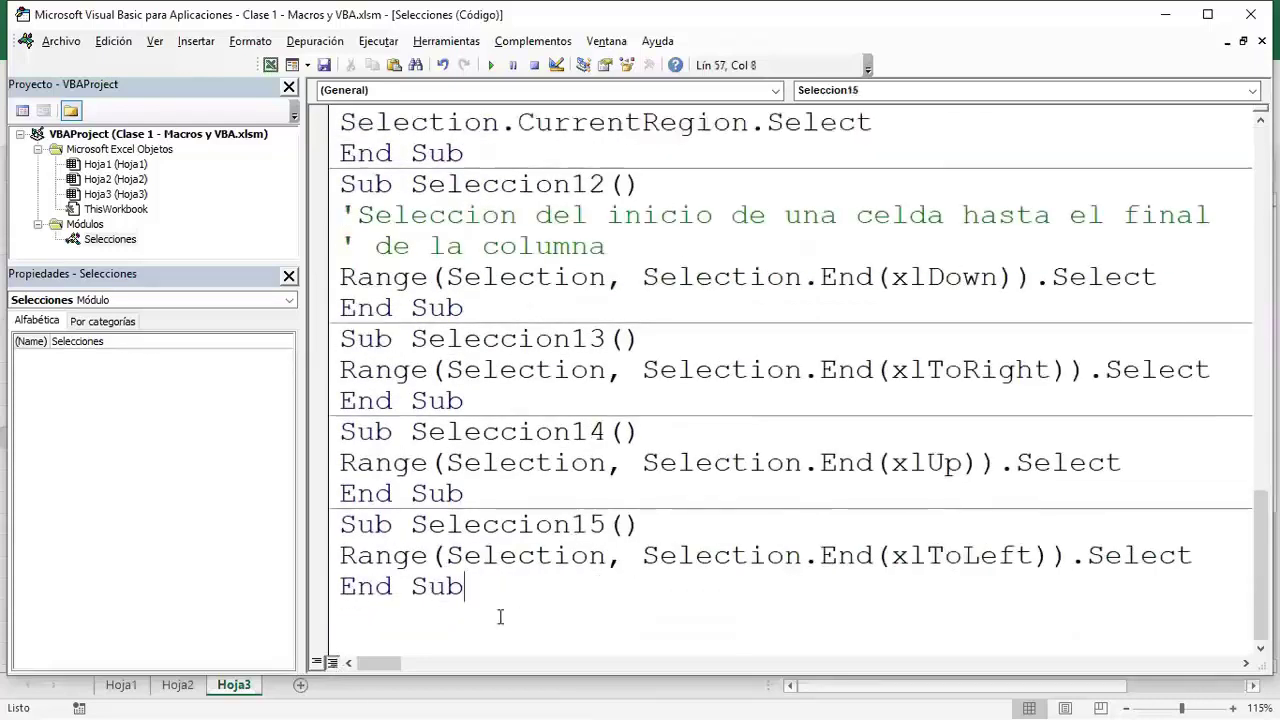
{"action": "key", "text": "Return"}
{"action": "key", "text": "Return"}
{"action": "key", "text": "Return"}
{"action": "key", "text": "Return"}
{"action": "key", "text": "Return"}
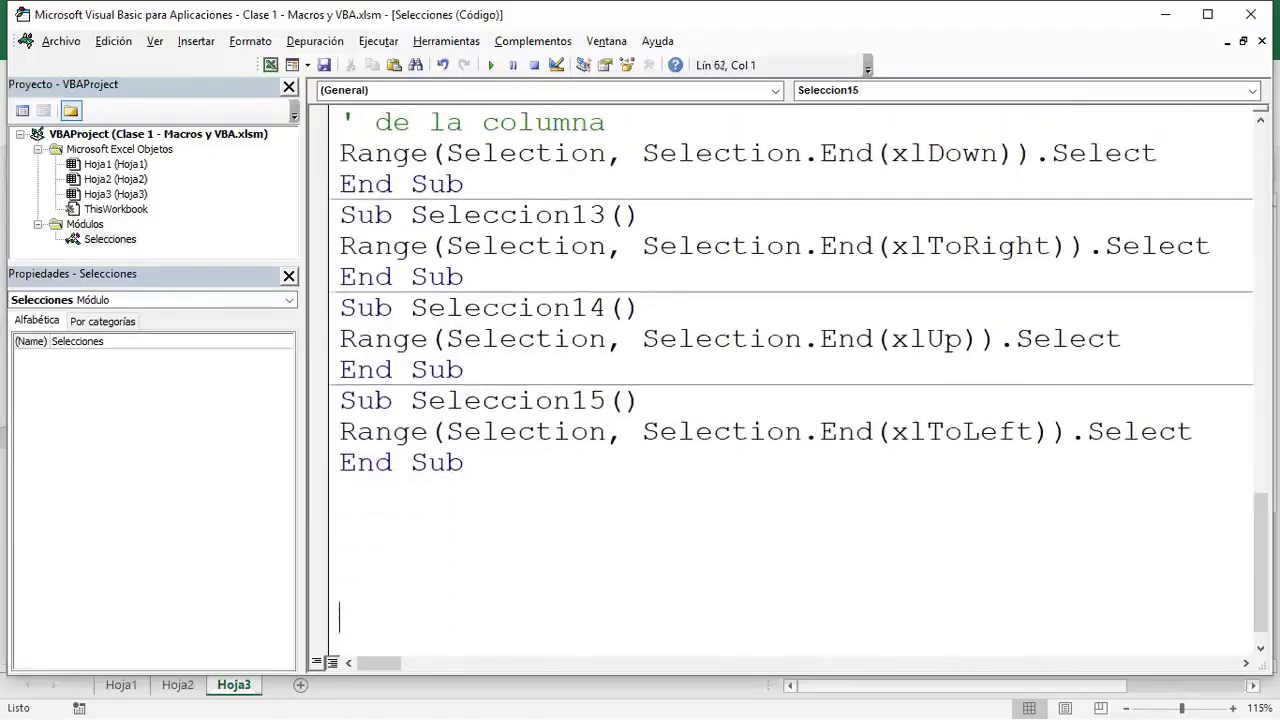
{"action": "key", "text": "Return"}
{"action": "key", "text": "Return"}
{"action": "key", "text": "Return"}
{"action": "key", "text": "Return"}
{"action": "key", "text": "Return"}
{"action": "key", "text": "Return"}
{"action": "left_click", "coordinate": [380, 318]}
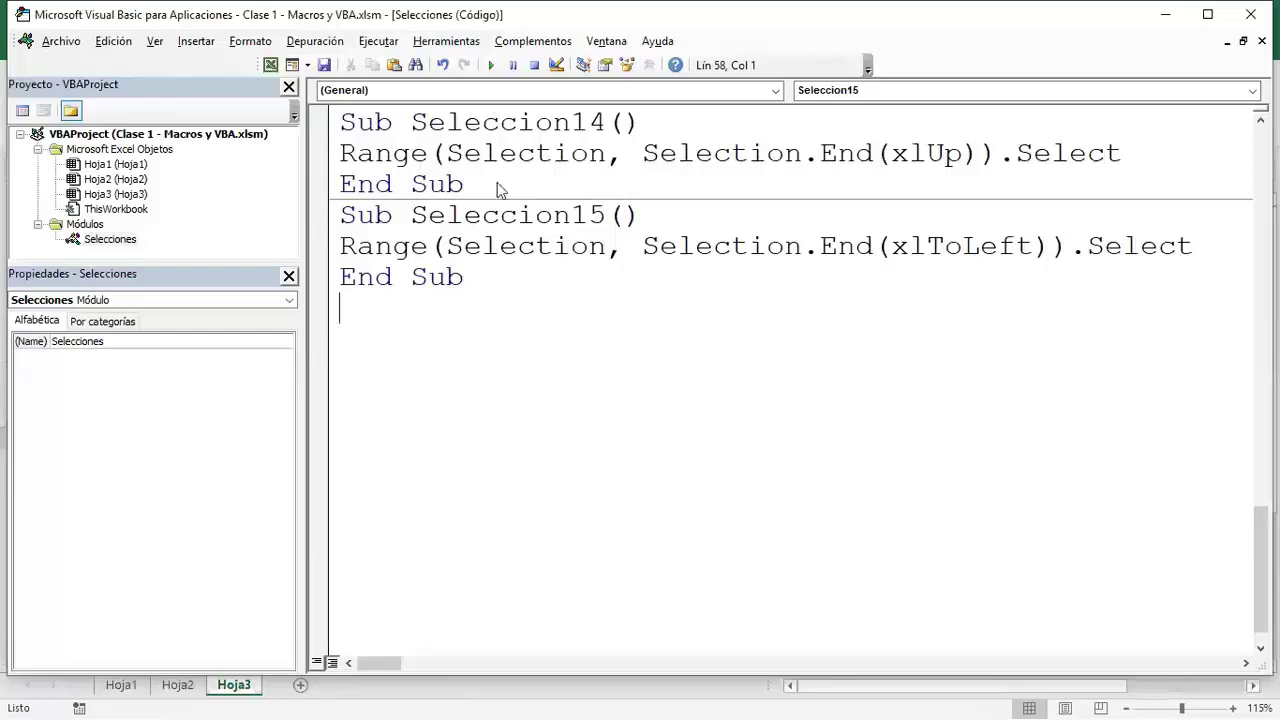
- Cut the Seleccion16 and Seleccion17 code from the top of the module
{"action": "scroll", "coordinate": [578, 385], "scroll_direction": "up", "scroll_amount": 9}
{"action": "scroll", "coordinate": [578, 385], "scroll_direction": "up", "scroll_amount": 6}
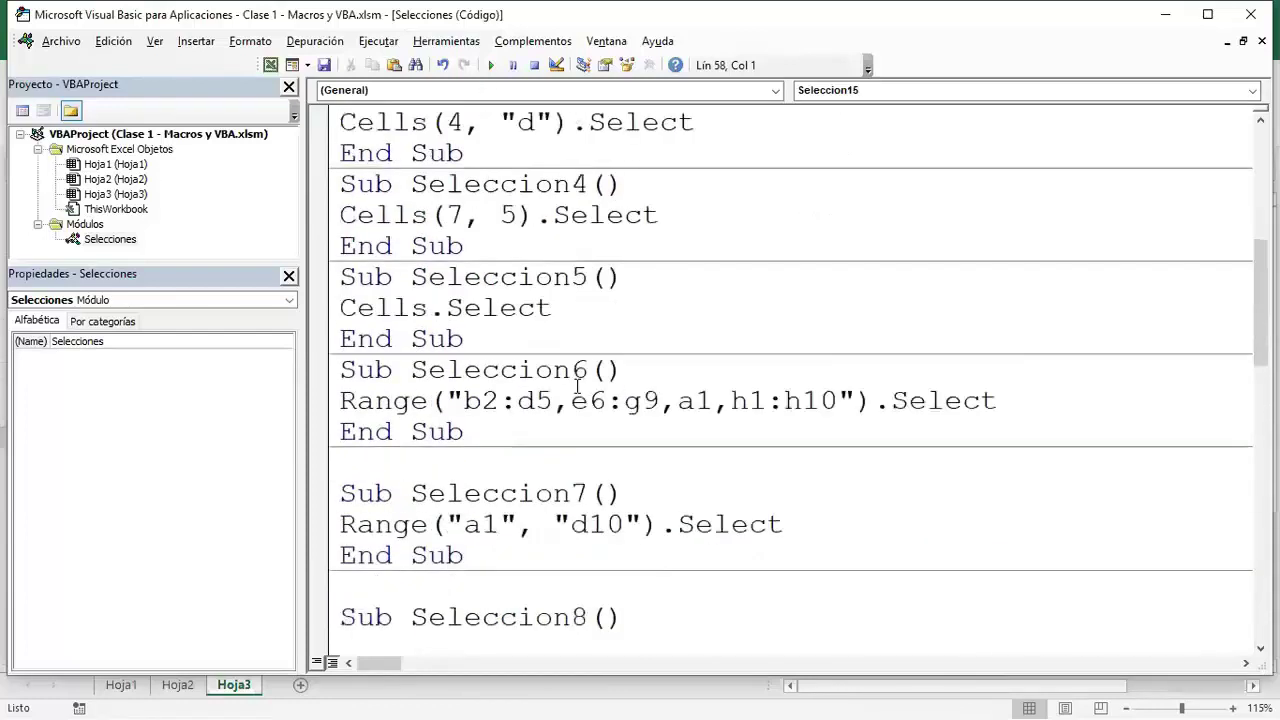
{"action": "scroll", "coordinate": [578, 385], "scroll_direction": "up", "scroll_amount": 3}
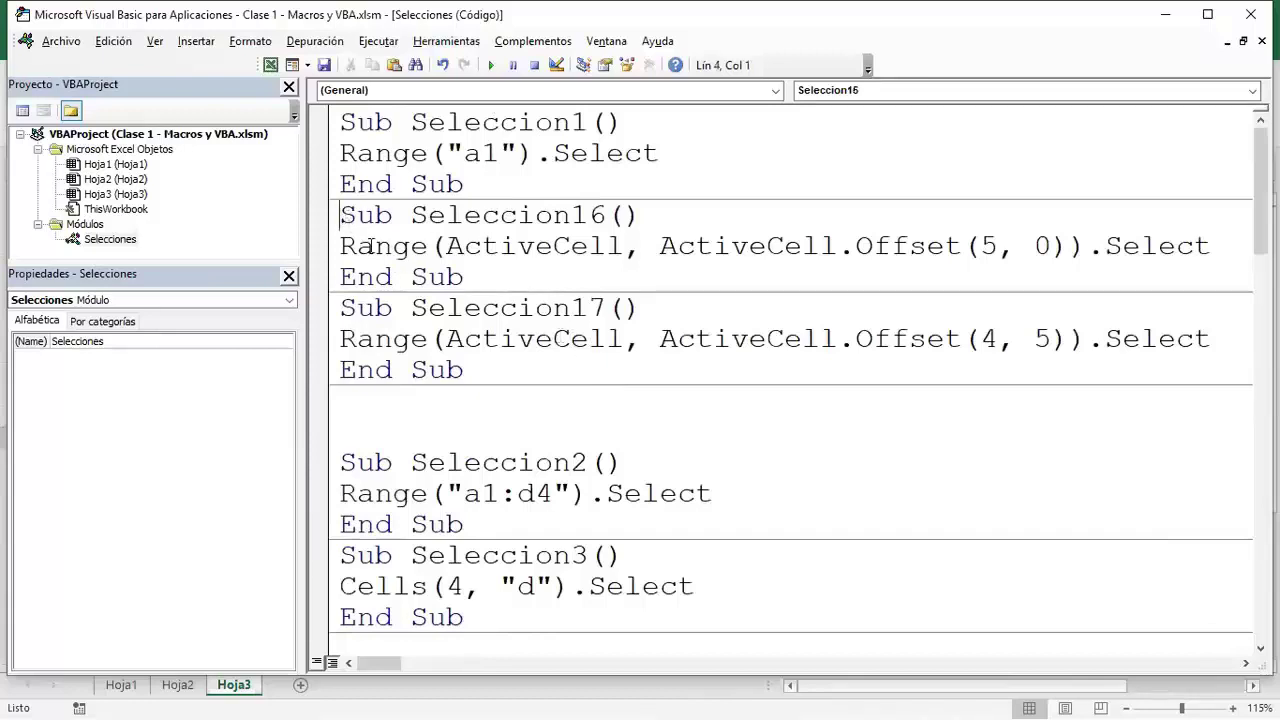
{"action": "left_click_drag", "start_coordinate": [343, 216], "coordinate": [558, 401]}
{"action": "key", "text": "ctrl+c"}
{"action": "key", "text": "Delete"}
{"action": "scroll", "coordinate": [436, 240], "scroll_direction": "down", "scroll_amount": 3}
{"action": "scroll", "coordinate": [436, 240], "scroll_direction": "up", "scroll_amount": 3}
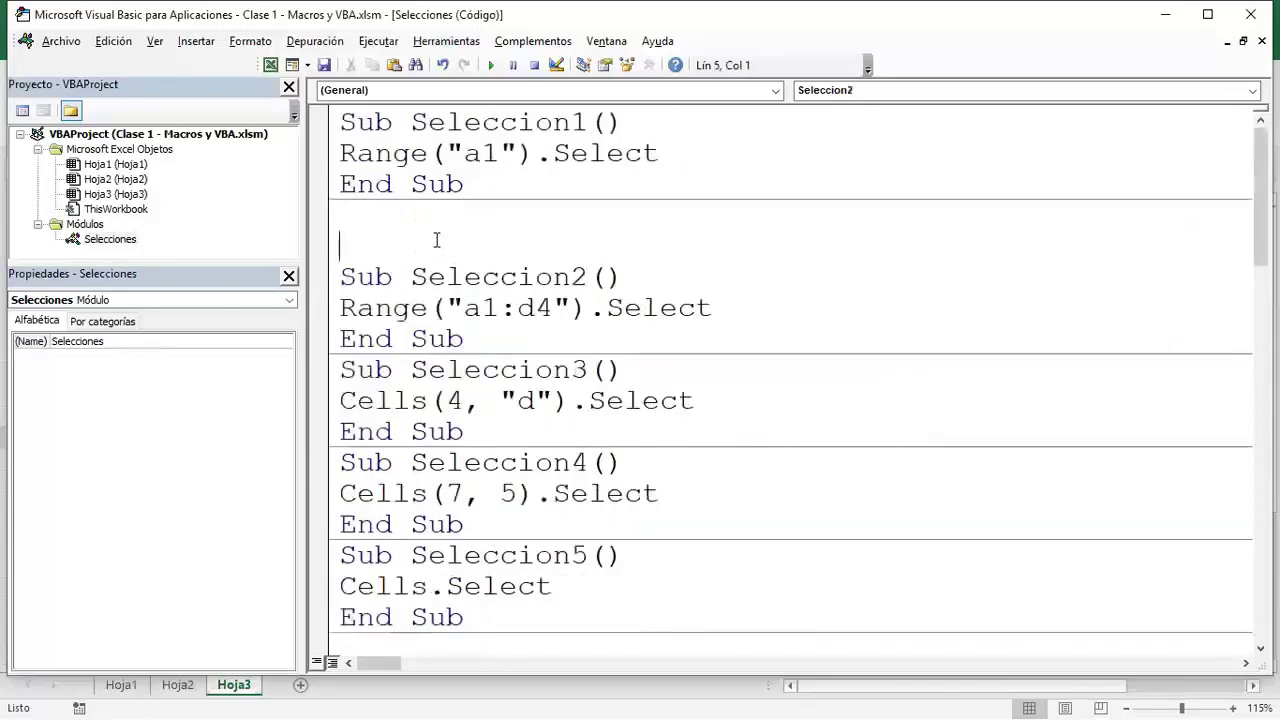
{"action": "key", "text": "BackSpace"}
{"action": "key", "text": "BackSpace"}
- Paste Seleccion16 and Seleccion17 below Seleccion15's End Sub and tidy the spacing
{"action": "scroll", "coordinate": [551, 351], "scroll_direction": "down", "scroll_amount": 3}
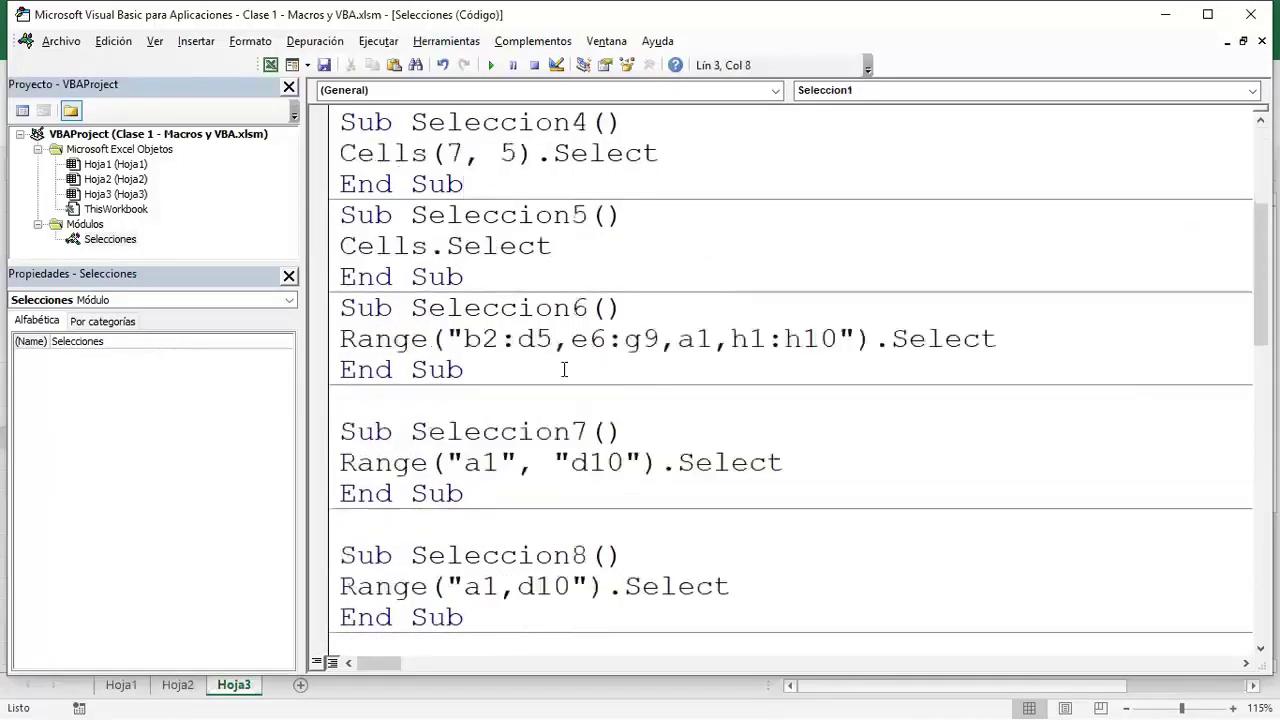
{"action": "scroll", "coordinate": [563, 366], "scroll_direction": "down", "scroll_amount": 9}
{"action": "scroll", "coordinate": [543, 517], "scroll_direction": "down", "scroll_amount": 2}
{"action": "left_click", "coordinate": [368, 313]}
{"action": "left_click", "coordinate": [366, 281]}
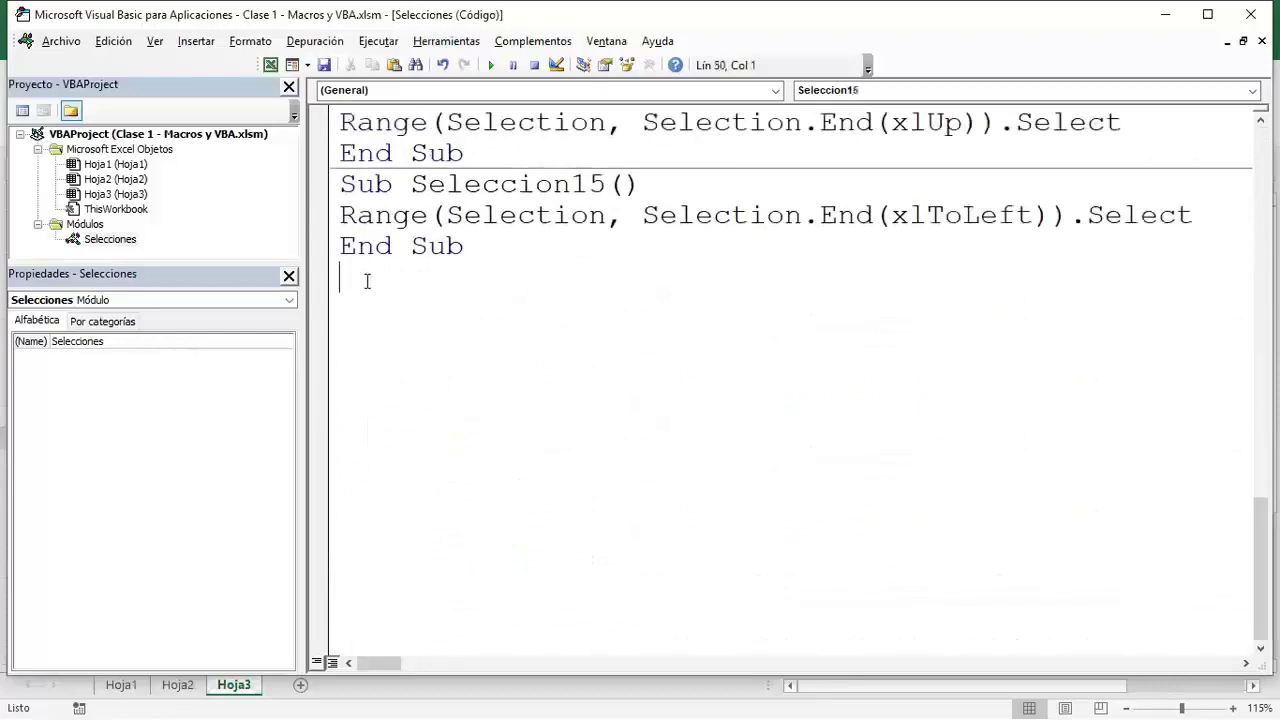
{"action": "key", "text": "ctrl+v"}
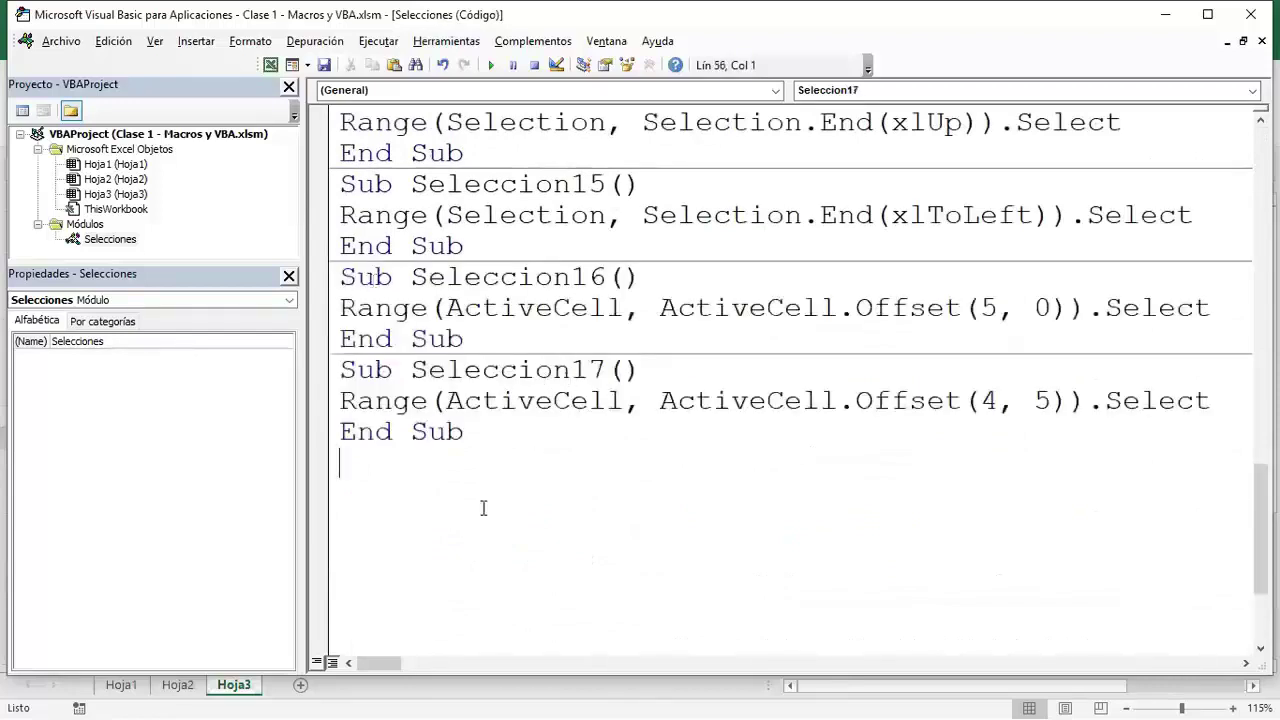
{"action": "key", "text": "Return"}
{"action": "key", "text": "Return"}
{"action": "scroll", "coordinate": [481, 563], "scroll_direction": "down", "scroll_amount": 2}
{"action": "scroll", "coordinate": [483, 563], "scroll_direction": "up", "scroll_amount": 1}
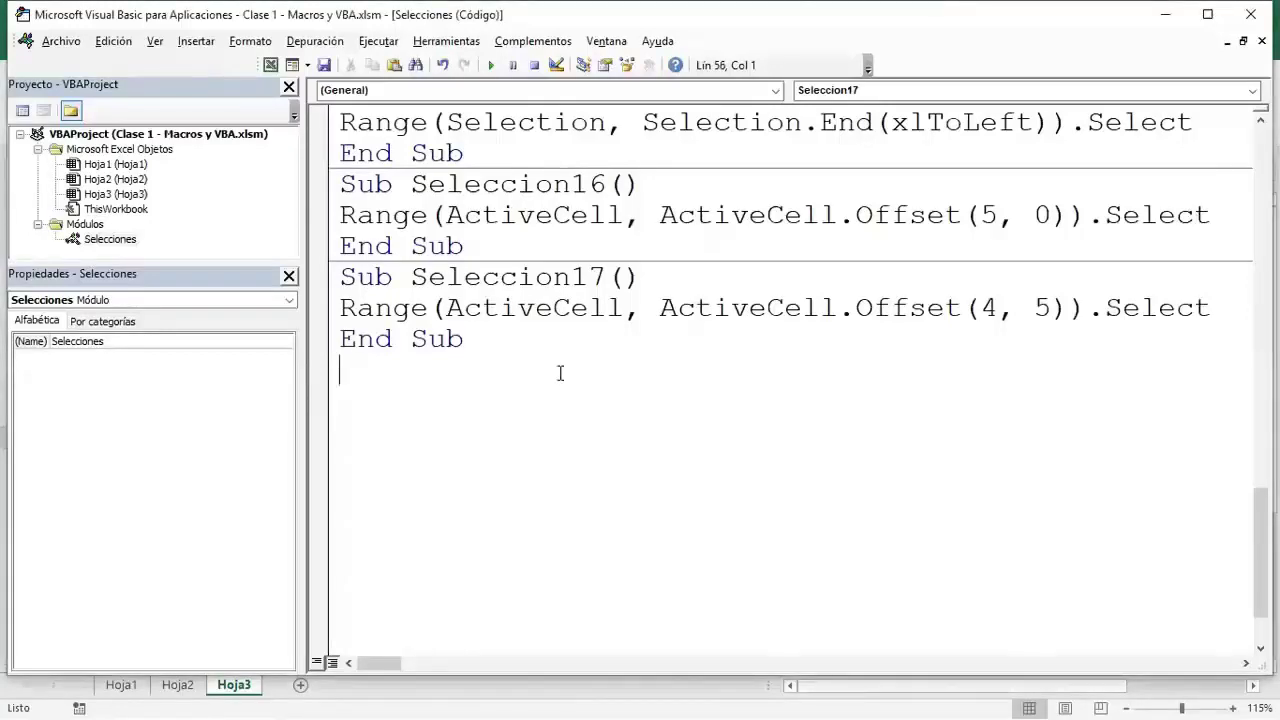
{"action": "type", "text": "sub"}
{"action": "key", "text": "BackSpace"}
{"action": "key", "text": "BackSpace"}
{"action": "key", "text": "BackSpace"}
{"action": "key", "text": "Return"}
{"action": "key", "text": "Return"}
- Go back to the Hoja3 worksheet and select the offset(filas,columnas) heading
{"action": "left_click", "coordinate": [270, 65]}
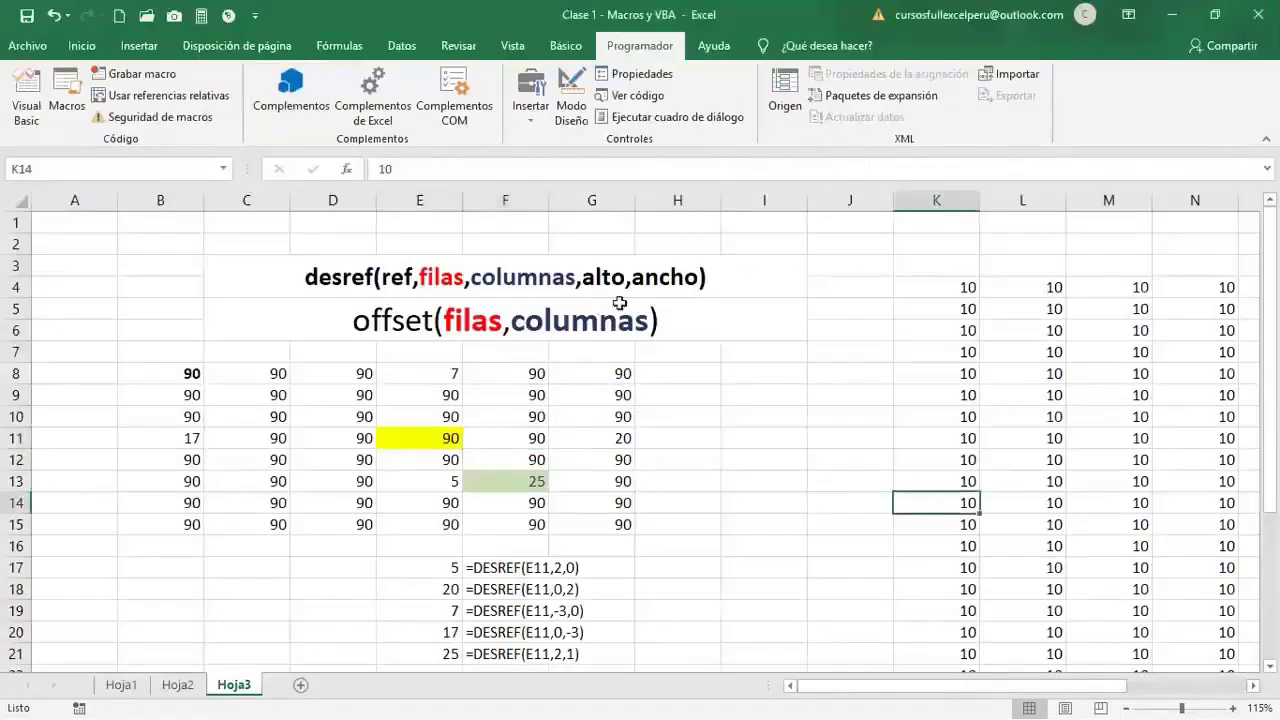
{"action": "scroll", "coordinate": [638, 419], "scroll_direction": "down", "scroll_amount": 1}
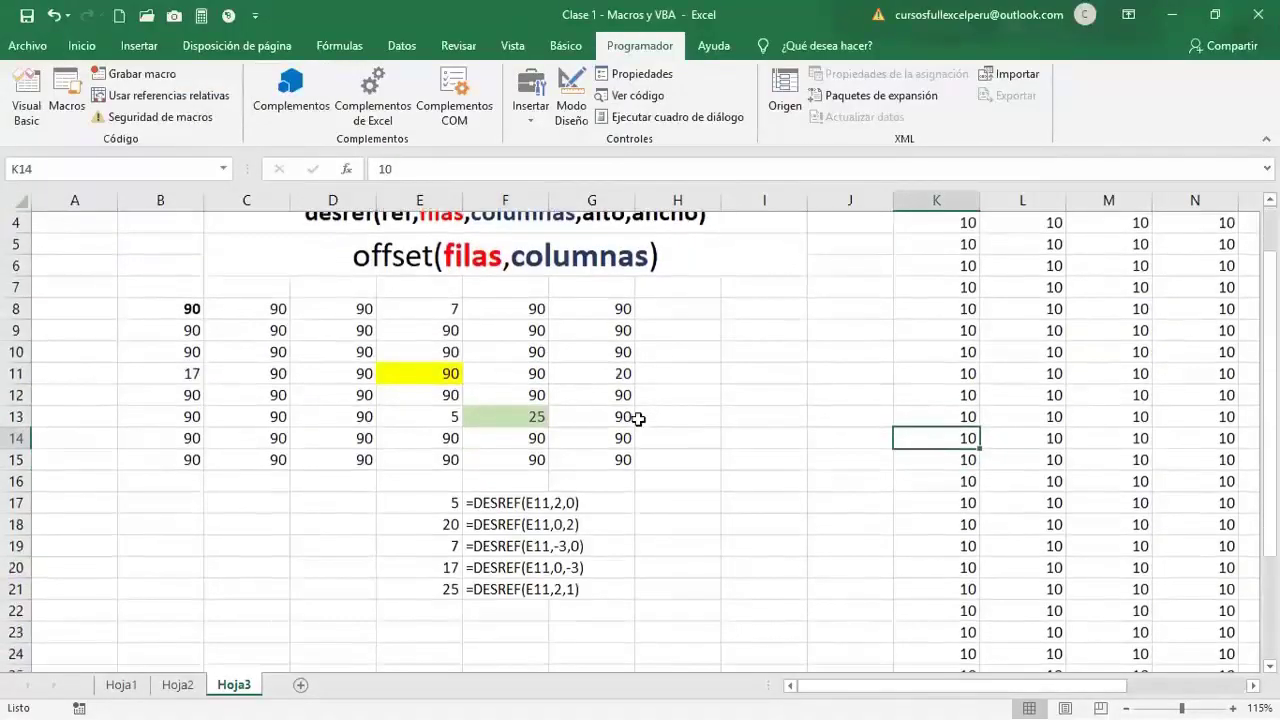
{"action": "scroll", "coordinate": [638, 419], "scroll_direction": "down", "scroll_amount": 1}
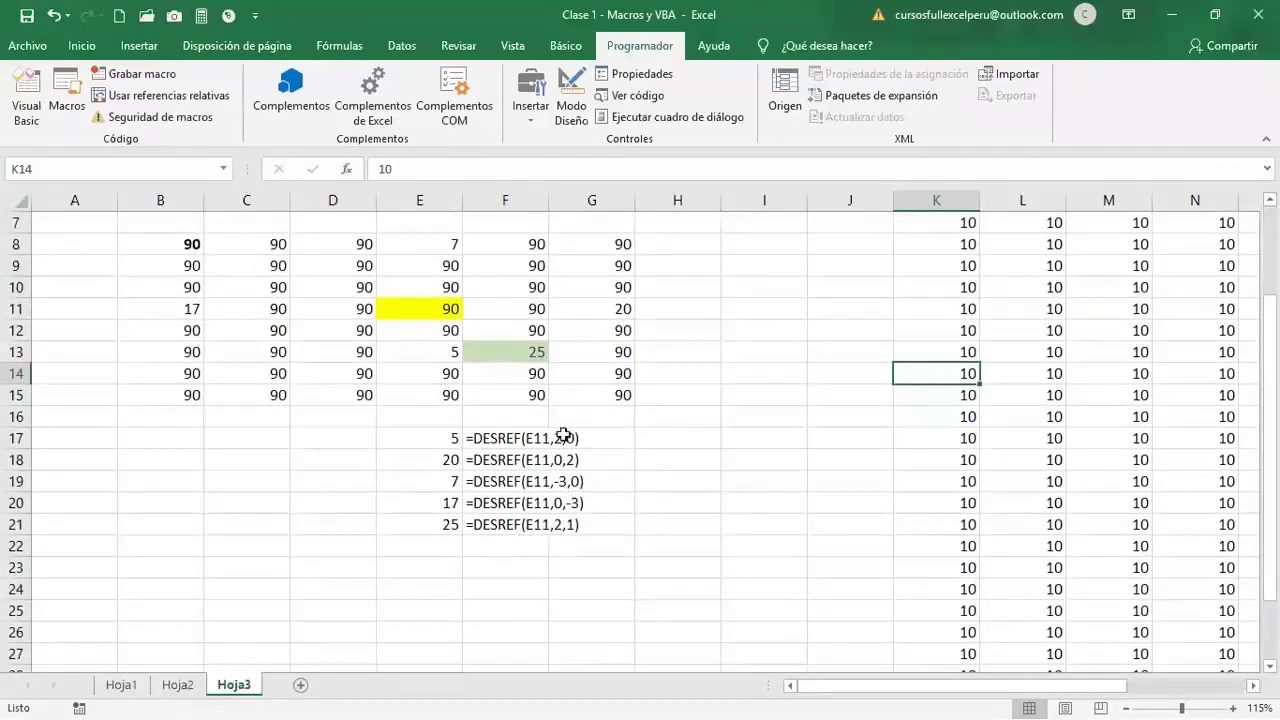
{"action": "scroll", "coordinate": [565, 437], "scroll_direction": "up", "scroll_amount": 2}
{"action": "left_click", "coordinate": [387, 333]}
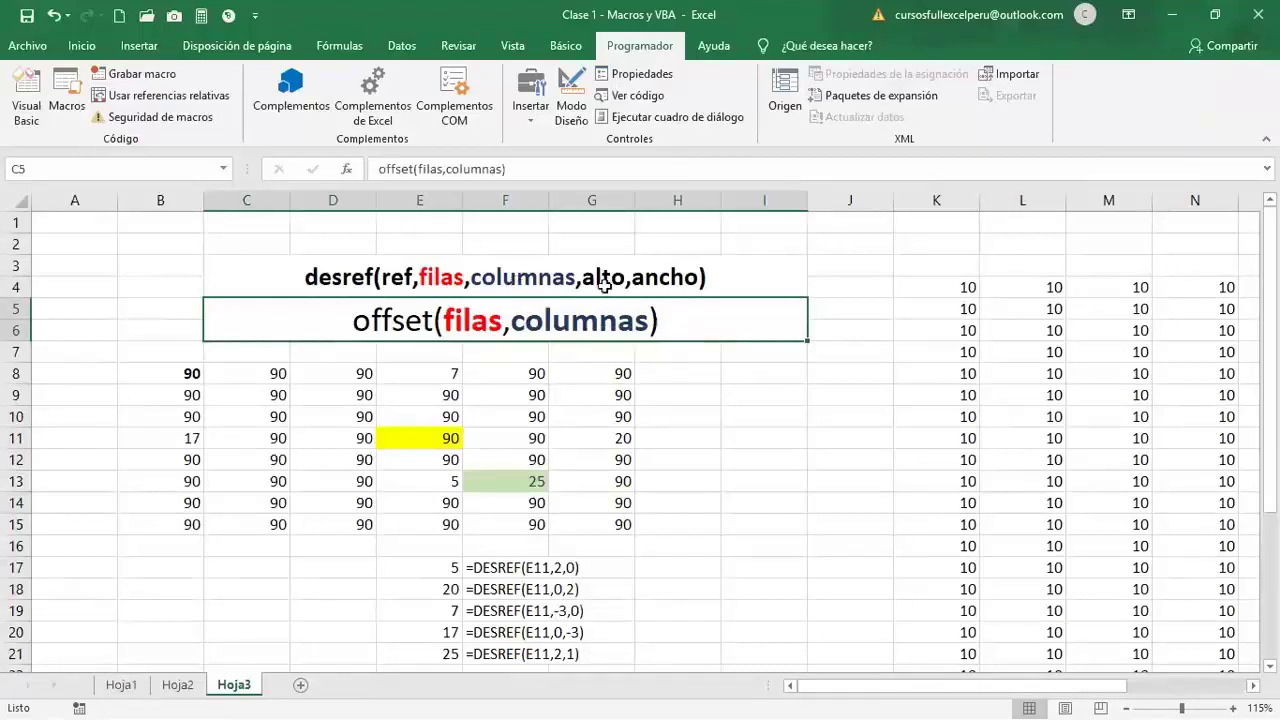
- Make the F13:G15 values bold and put borders around every cell
{"action": "left_click", "coordinate": [592, 416]}
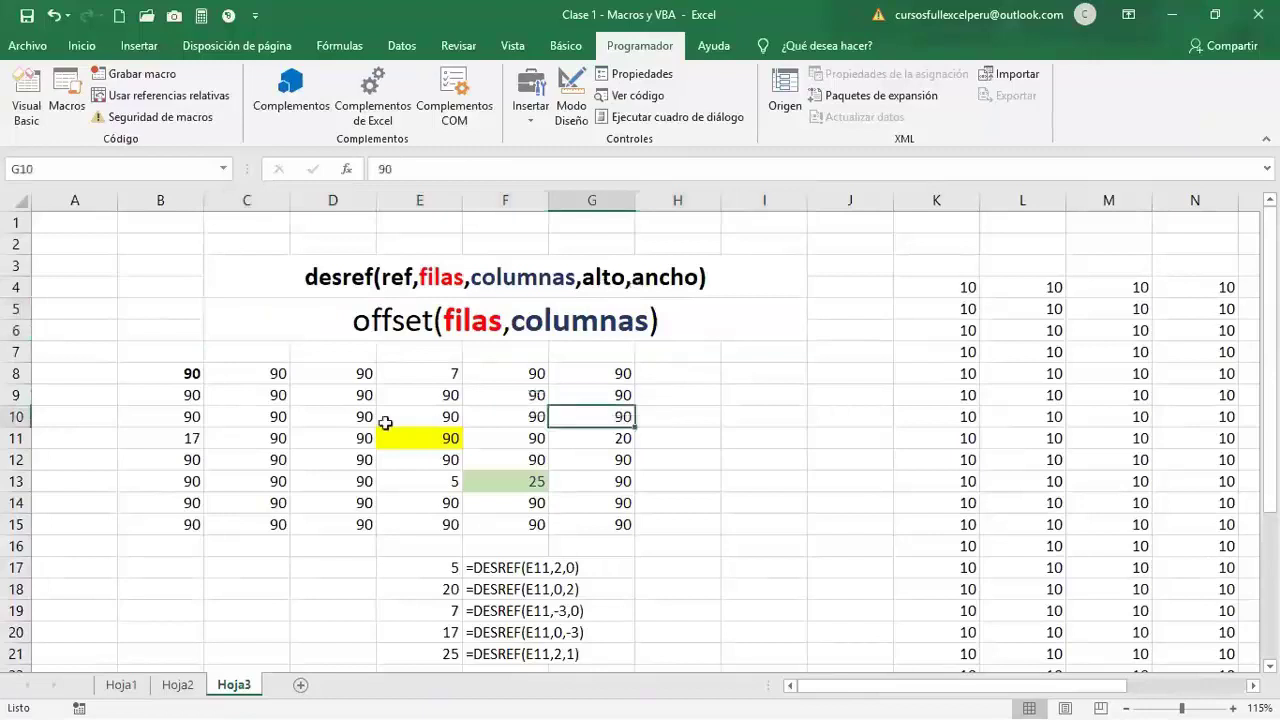
{"action": "left_click", "coordinate": [187, 375]}
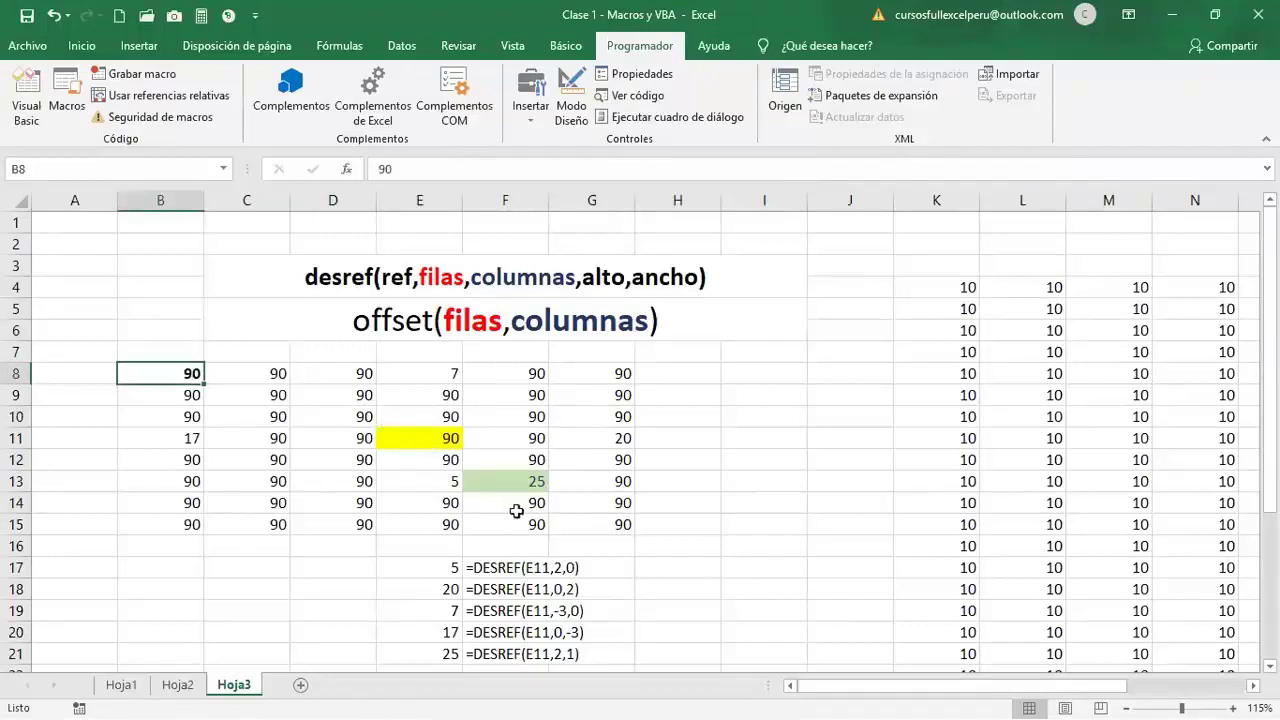
{"action": "left_click", "coordinate": [432, 440]}
{"action": "mouse_move", "coordinate": [514, 484]}
{"action": "left_mouse_down"}
{"action": "mouse_move", "coordinate": [527, 504]}
{"action": "mouse_move", "coordinate": [621, 524]}
{"action": "left_mouse_up"}
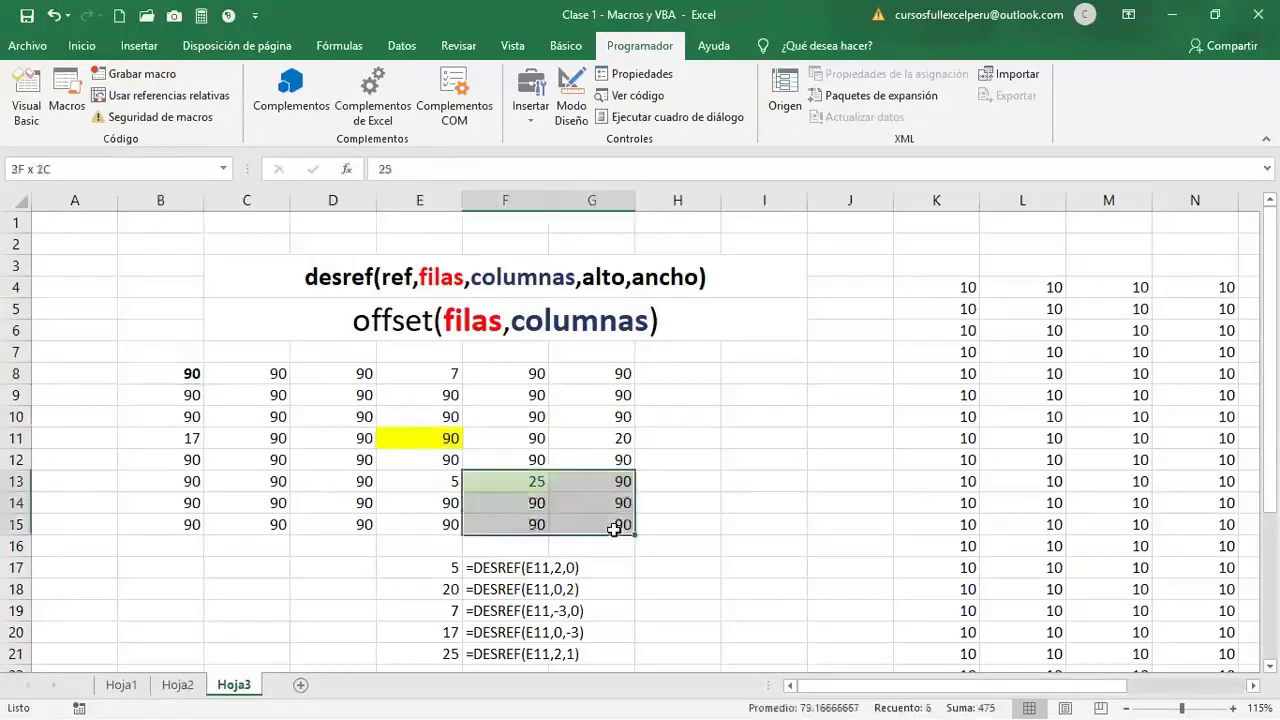
{"action": "left_click", "coordinate": [85, 48]}
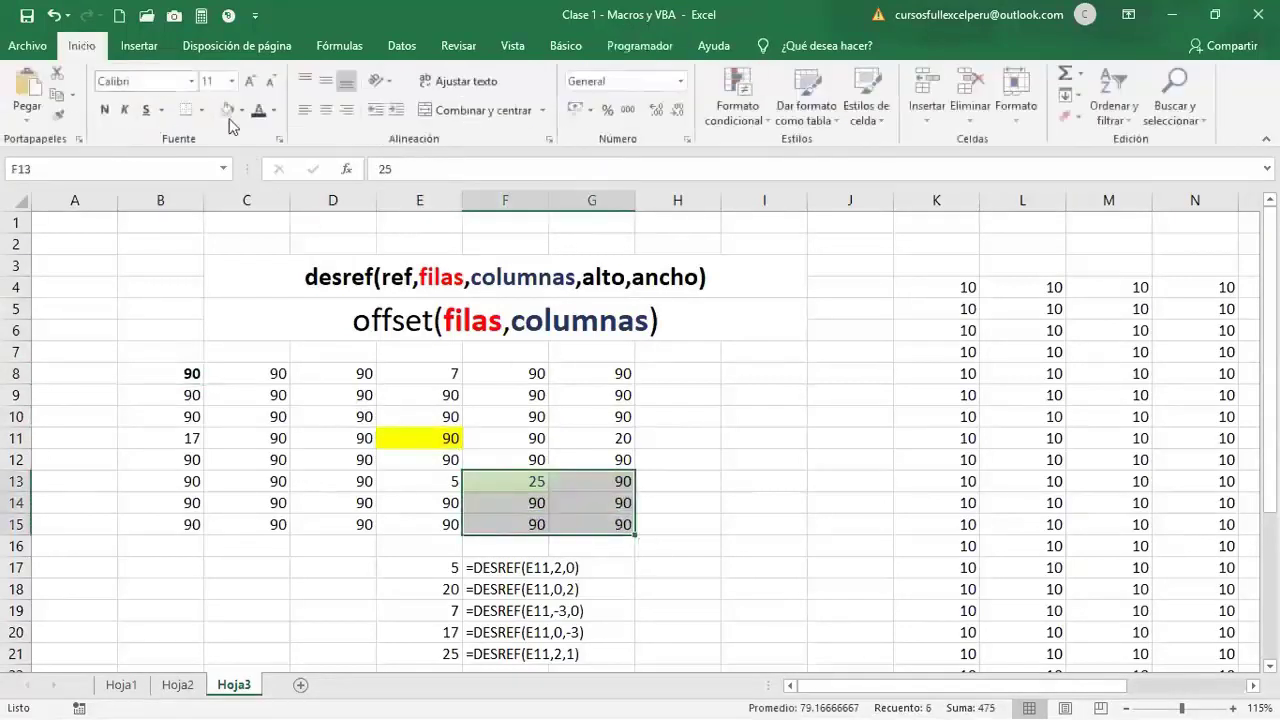
{"action": "left_click", "coordinate": [221, 117]}
{"action": "key", "text": "ctrl+n"}
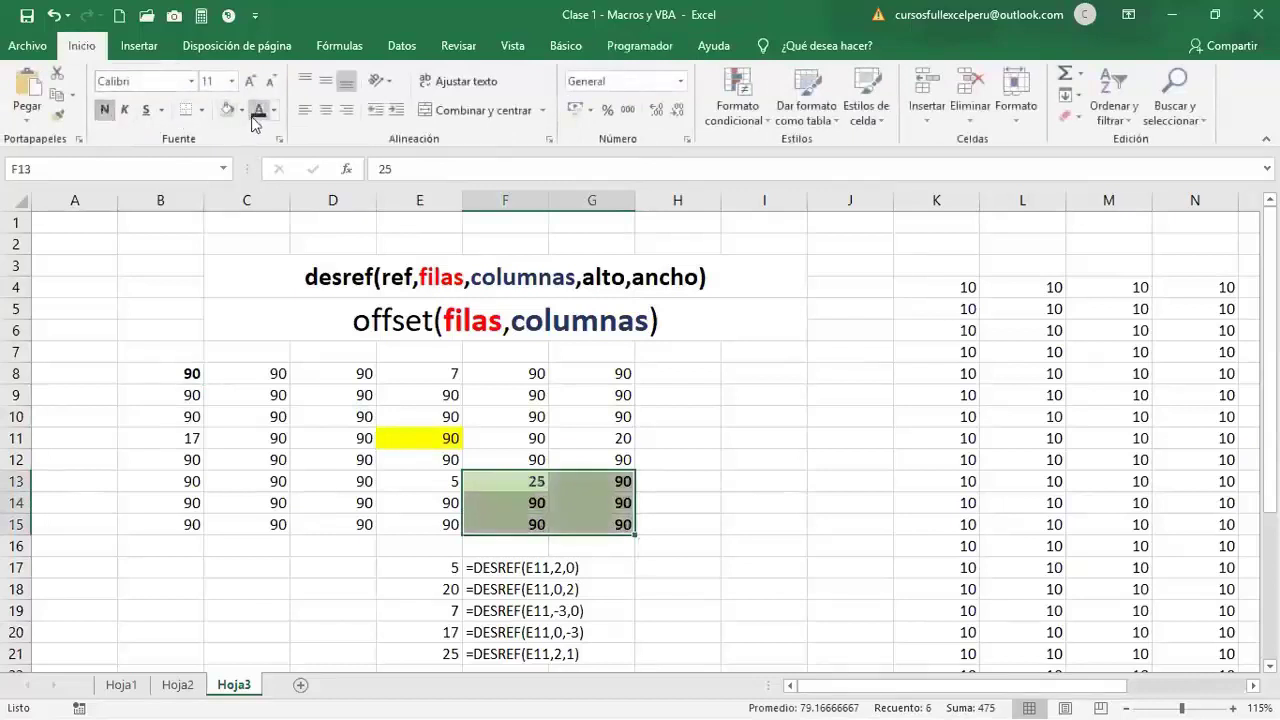
{"action": "left_click", "coordinate": [201, 110]}
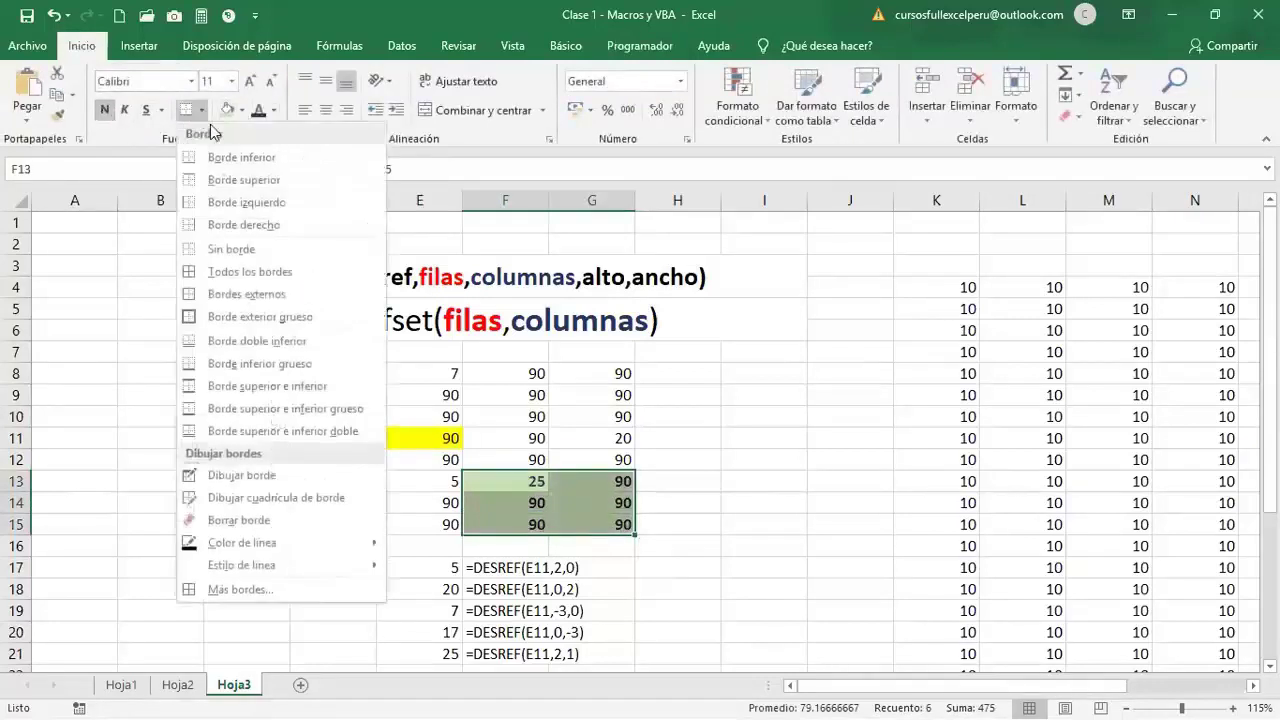
{"action": "left_click", "coordinate": [252, 271]}
{"action": "left_click", "coordinate": [778, 518]}
- Move the DESREF example block from E17:G21 down to E22:G26
{"action": "scroll", "coordinate": [707, 521], "scroll_direction": "down", "scroll_amount": 2}
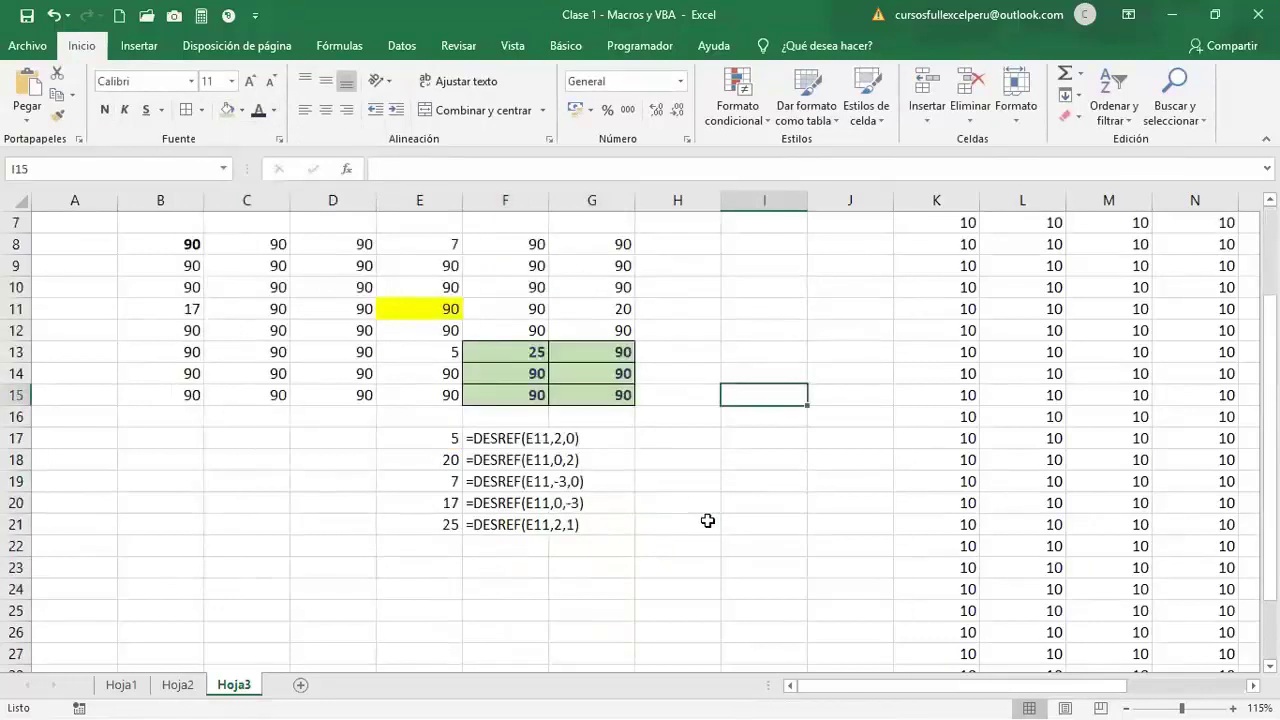
{"action": "left_click_drag", "start_coordinate": [523, 351], "coordinate": [523, 387]}
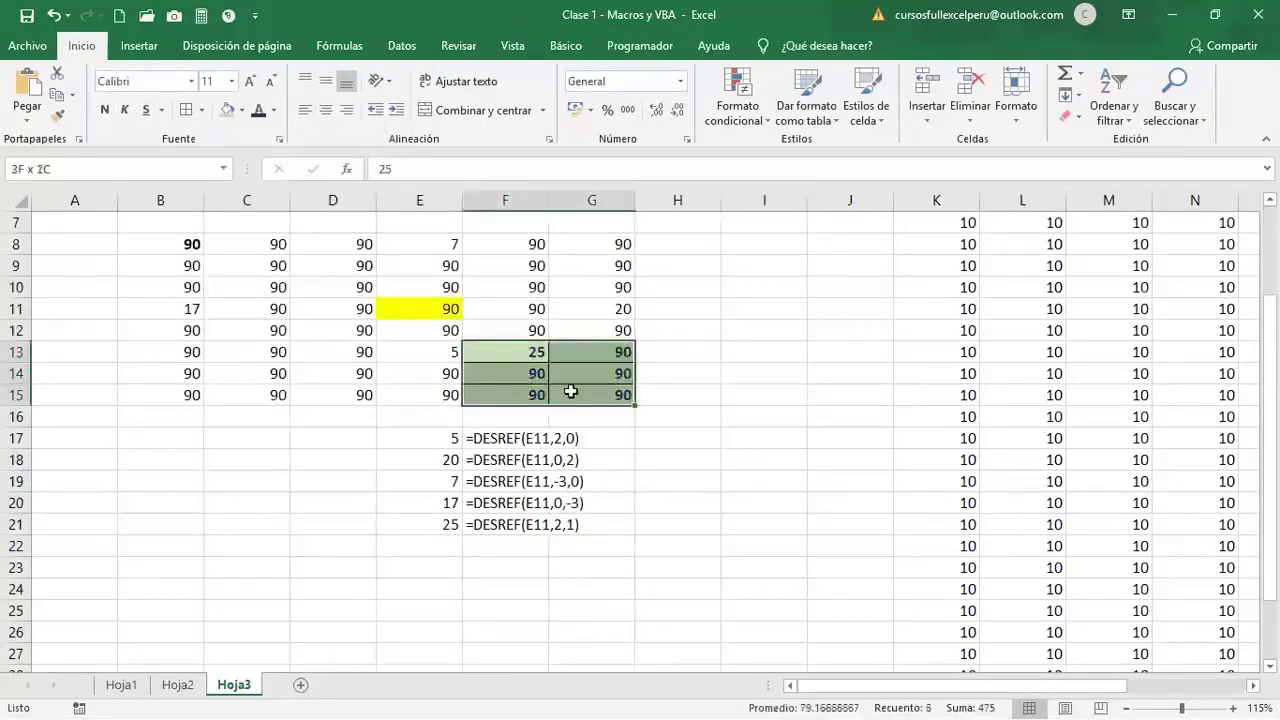
{"action": "left_click", "coordinate": [670, 477]}
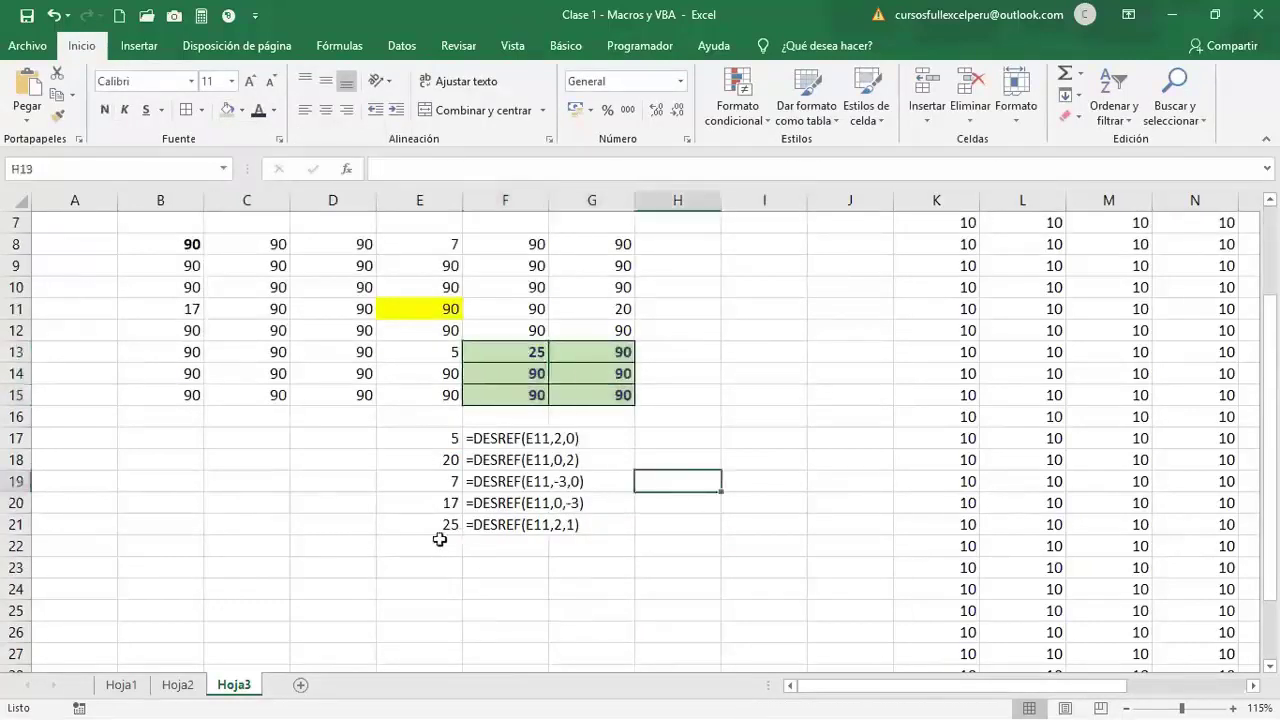
{"action": "mouse_move", "coordinate": [426, 430]}
{"action": "left_mouse_down"}
{"action": "mouse_move", "coordinate": [540, 524]}
{"action": "mouse_move", "coordinate": [541, 632]}
{"action": "left_mouse_up"}
- Give cell E17 a yellow fill
{"action": "left_click", "coordinate": [437, 446]}
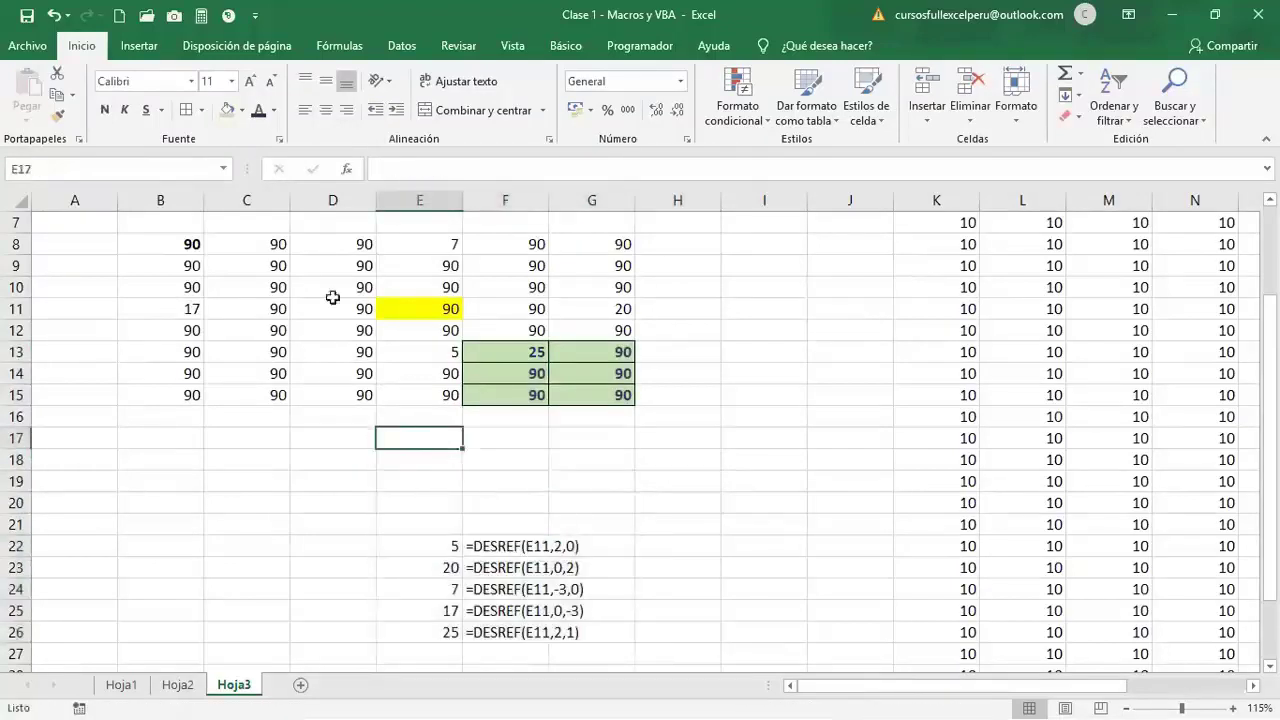
{"action": "left_click", "coordinate": [242, 110]}
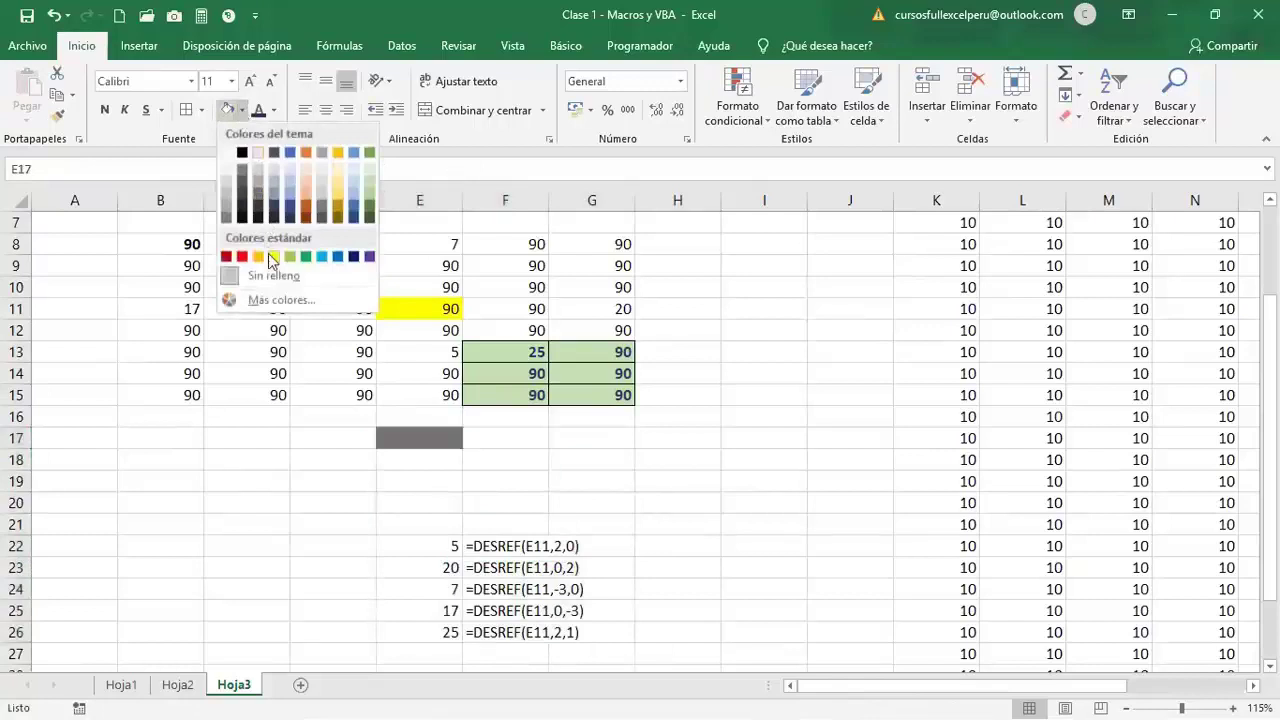
{"action": "left_click", "coordinate": [270, 254]}
{"action": "left_click", "coordinate": [695, 485]}
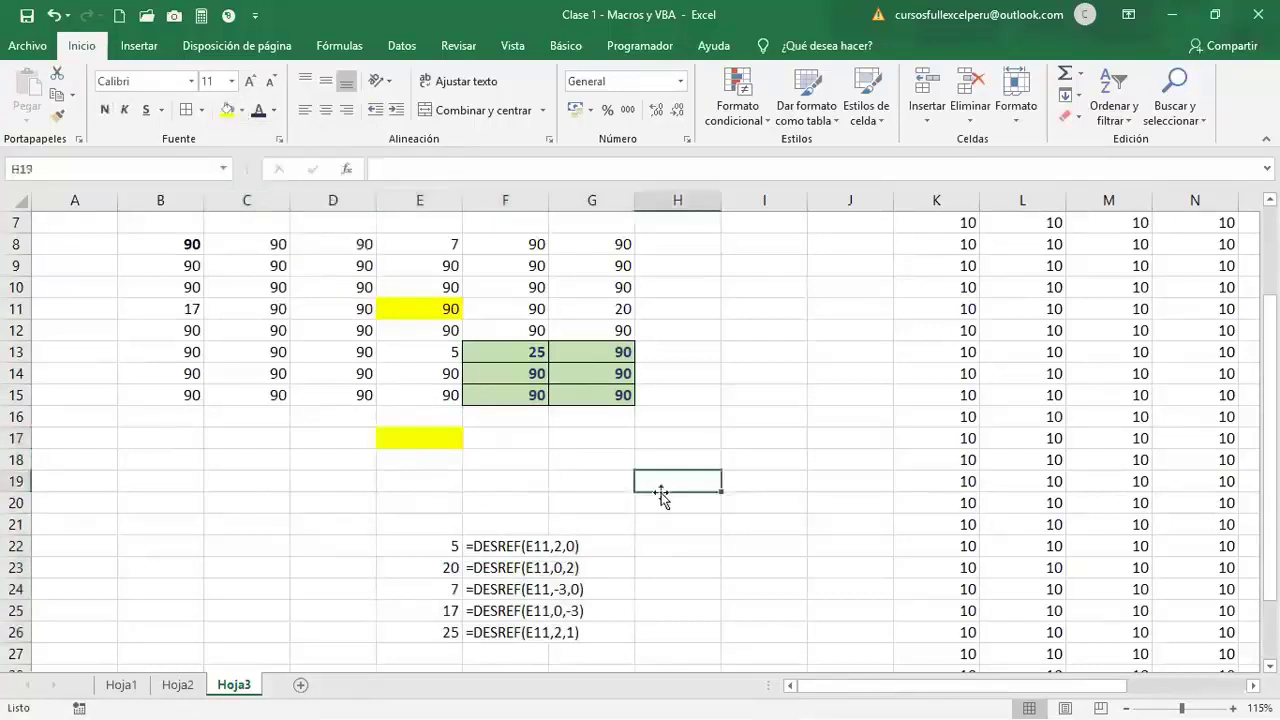
{"action": "left_click", "coordinate": [413, 436]}
{"action": "left_click_drag", "start_coordinate": [414, 430], "coordinate": [448, 436]}
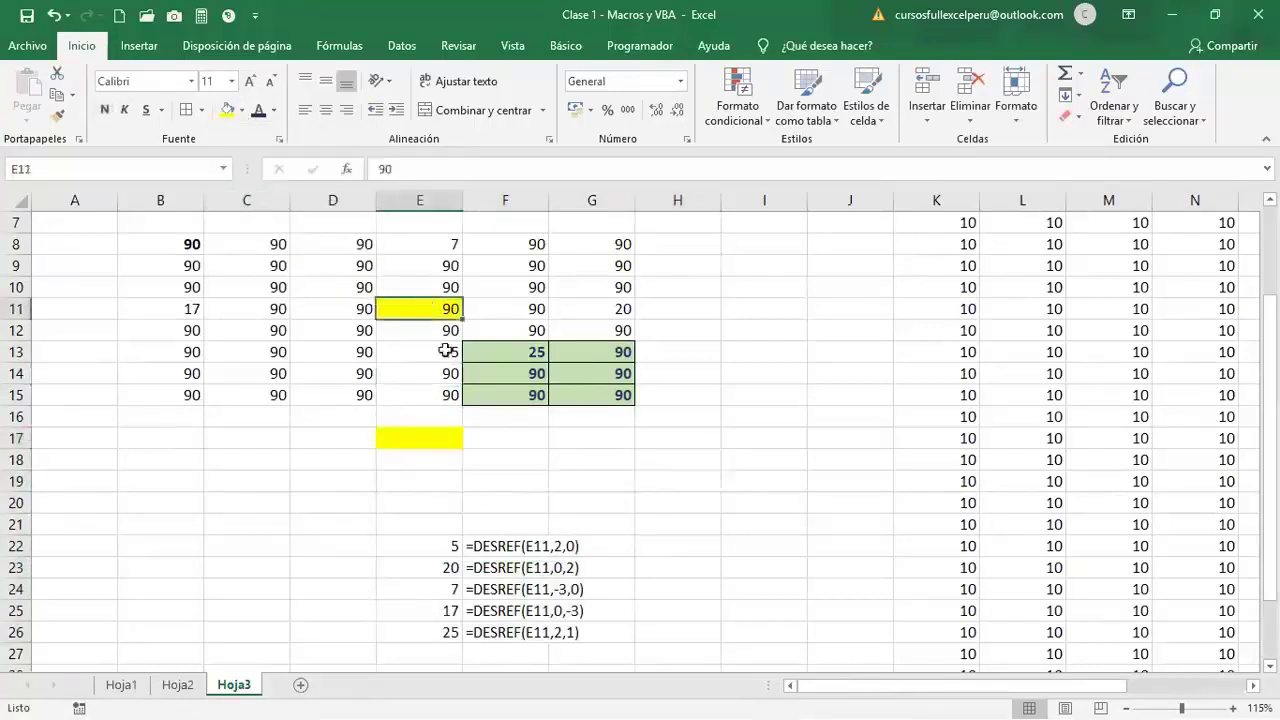
- Start a DESREF formula in E17 using E11 as the reference
{"action": "type", "text": "="}
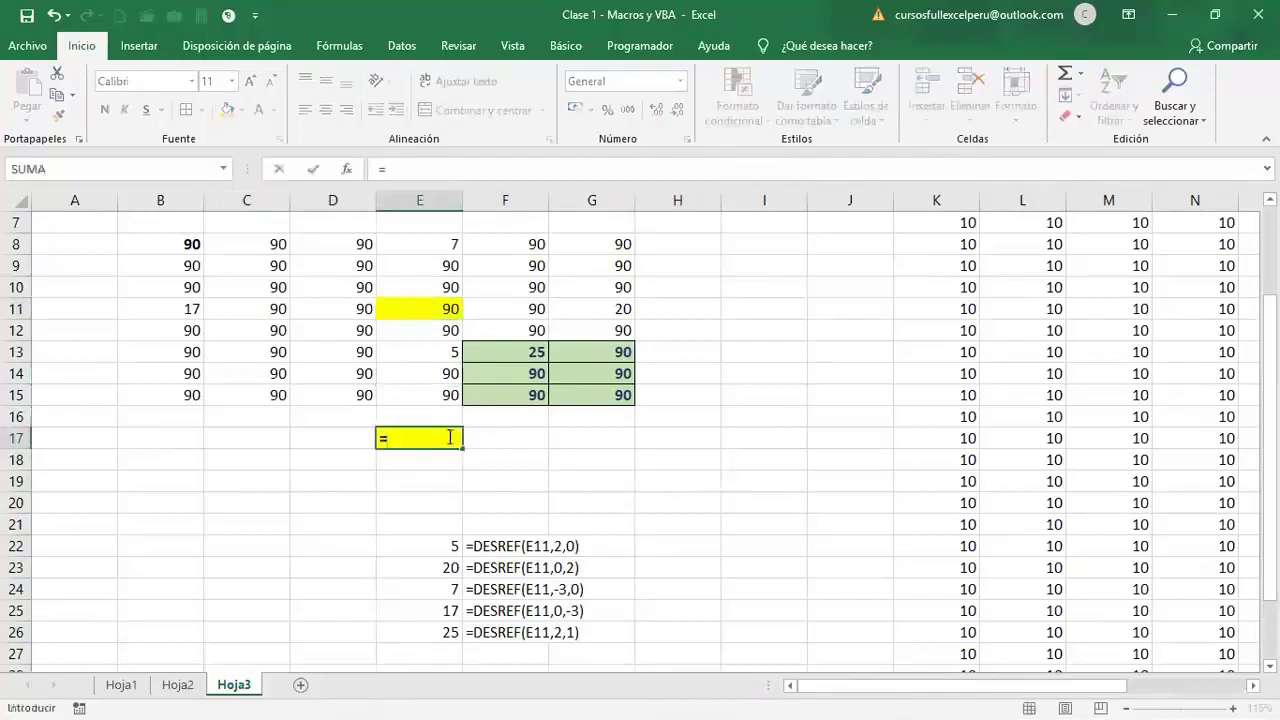
{"action": "type", "text": "desr"}
{"action": "key", "text": "Tab"}
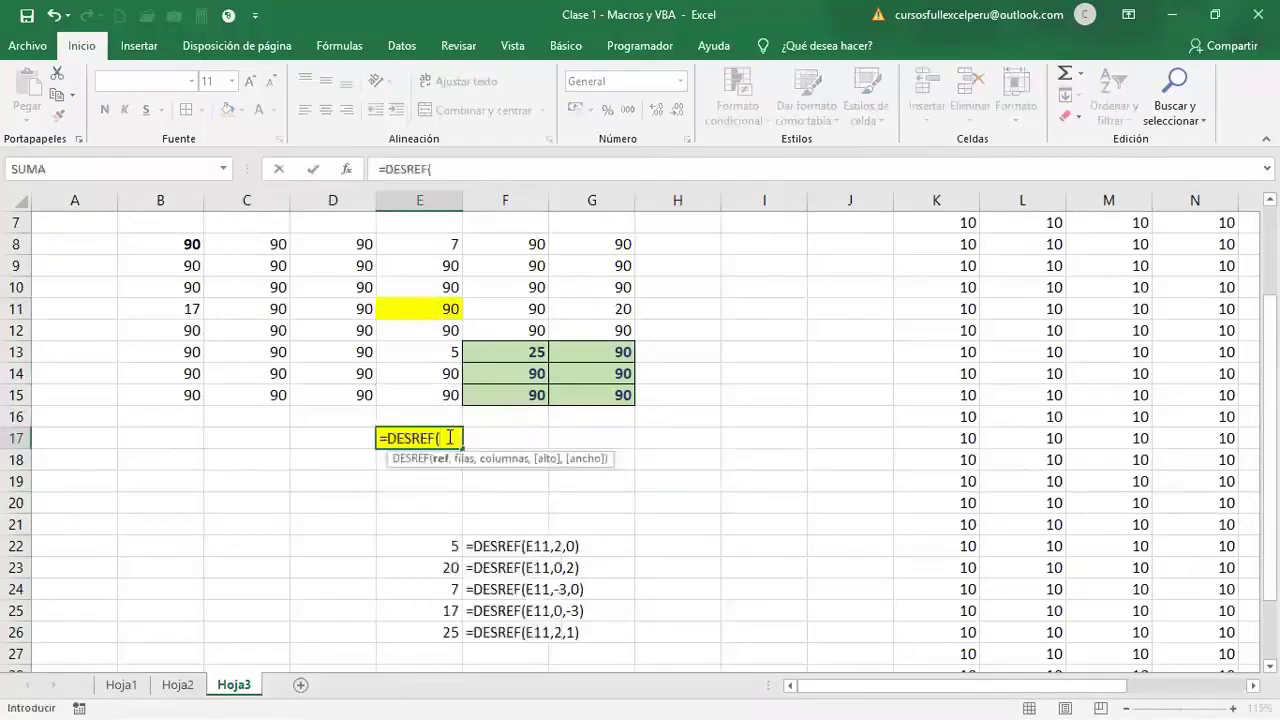
{"action": "left_click", "coordinate": [398, 312]}
{"action": "type", "text": ","}
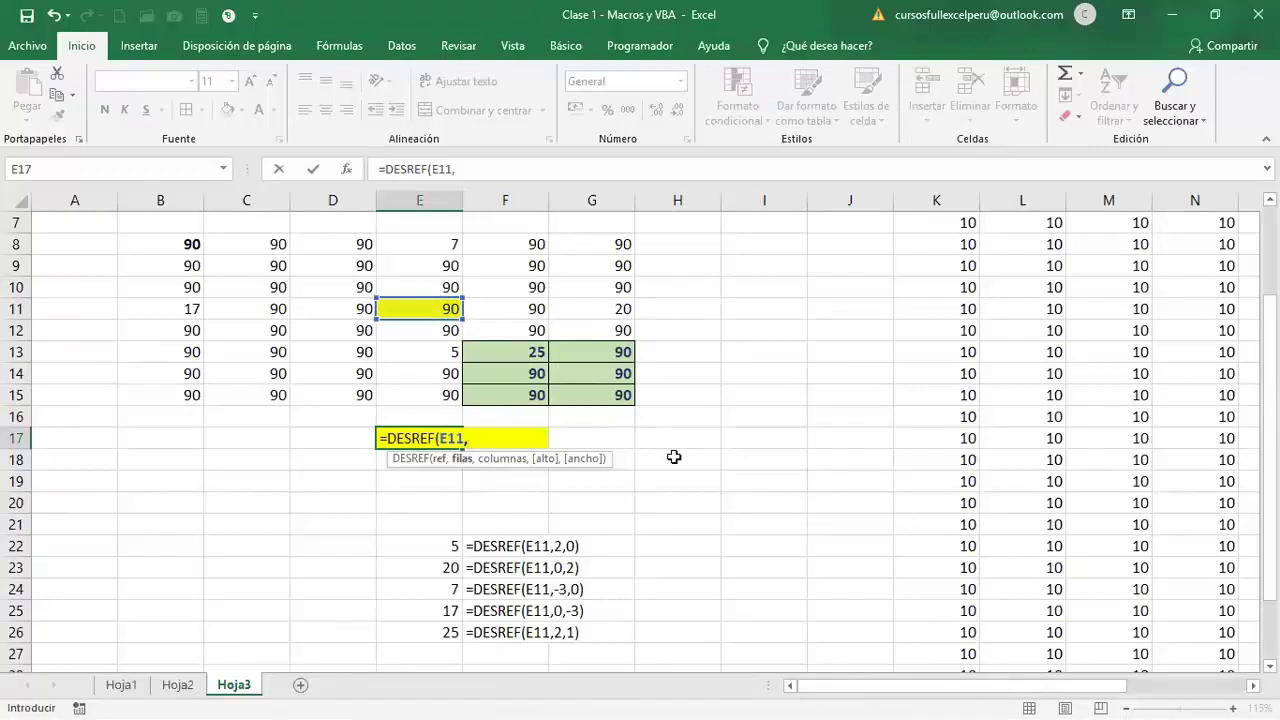
{"action": "type", "text": "2,1"}
{"action": "key", "text": "Return"}
- Edit E17's formula to =DESREF(E11,2,1,3,2)
{"action": "left_click", "coordinate": [440, 437]}
{"action": "double_click", "coordinate": [433, 437]}
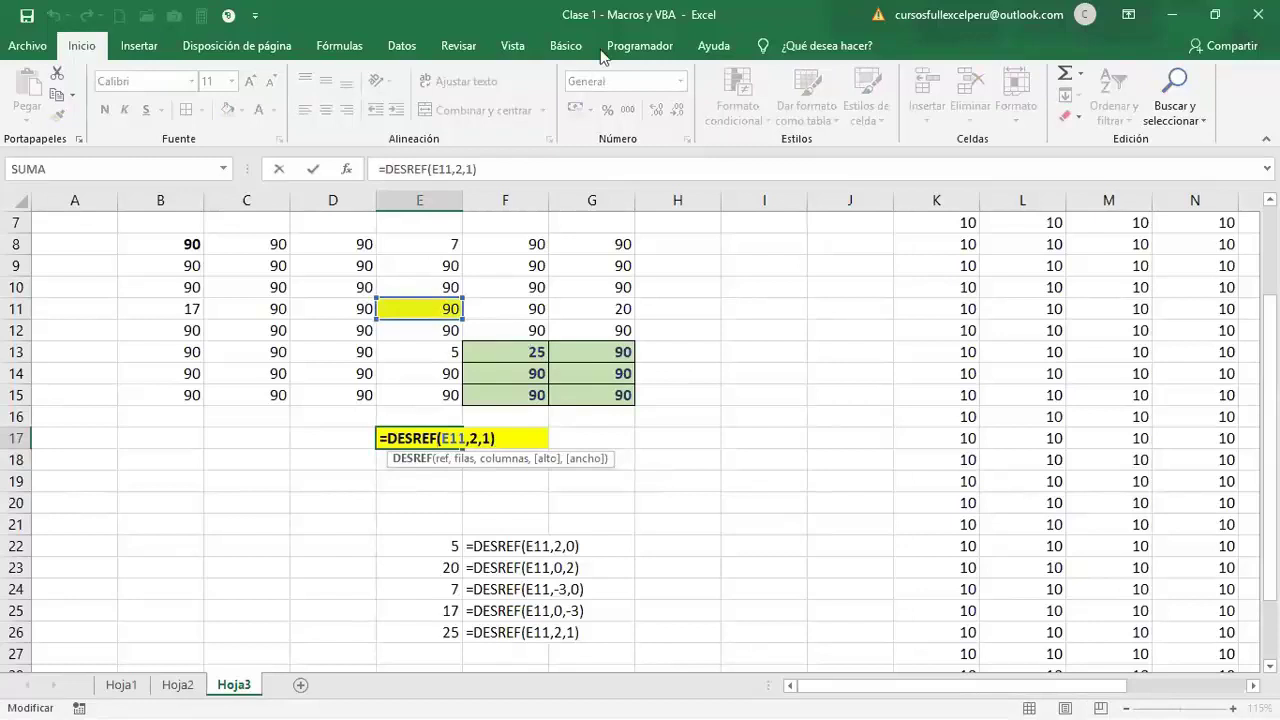
{"action": "key", "text": "BackSpace"}
{"action": "type", "text": ","}
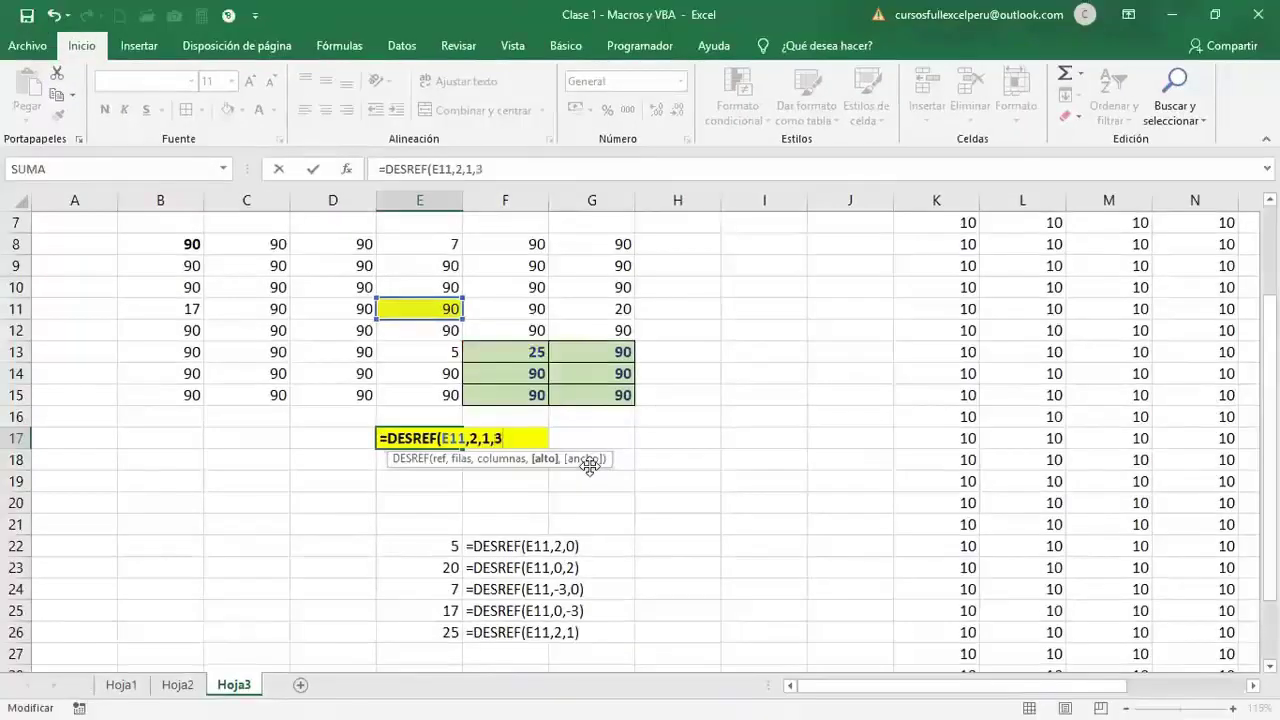
{"action": "type", "text": ","}
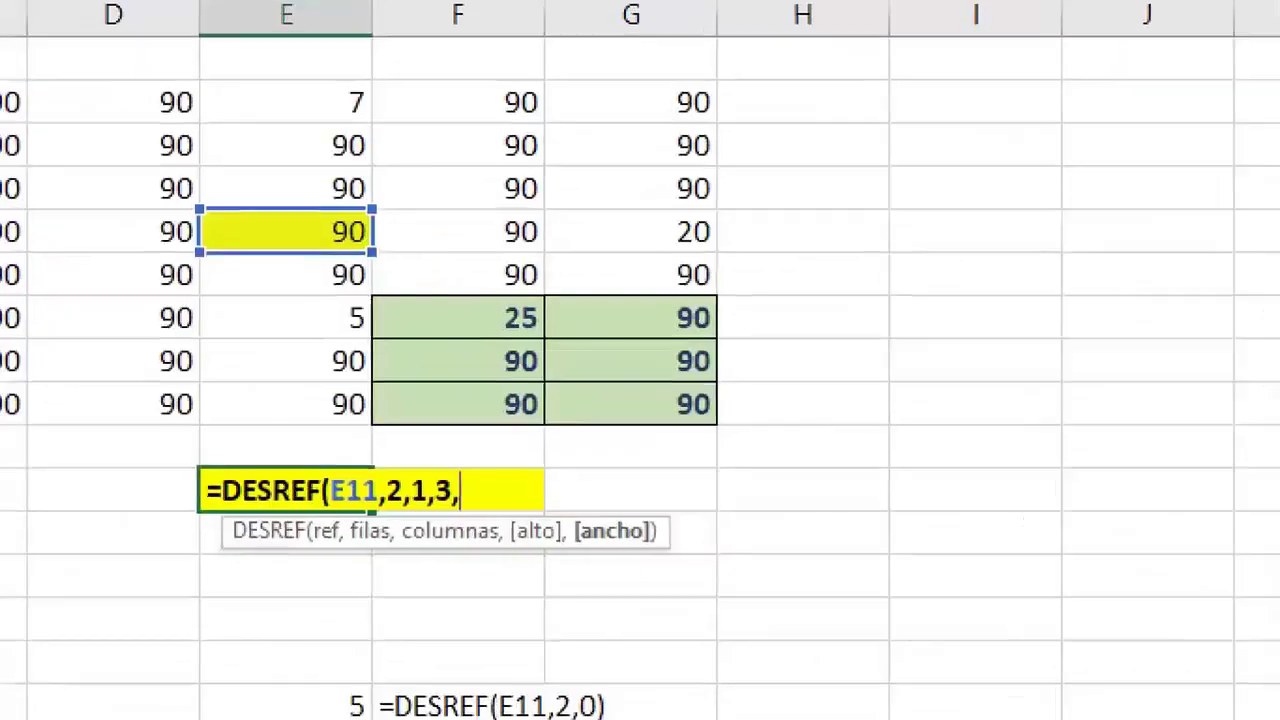
{"action": "left_click_drag", "start_coordinate": [631, 338], "coordinate": [467, 344]}
{"action": "left_click_drag", "start_coordinate": [370, 298], "coordinate": [550, 428]}
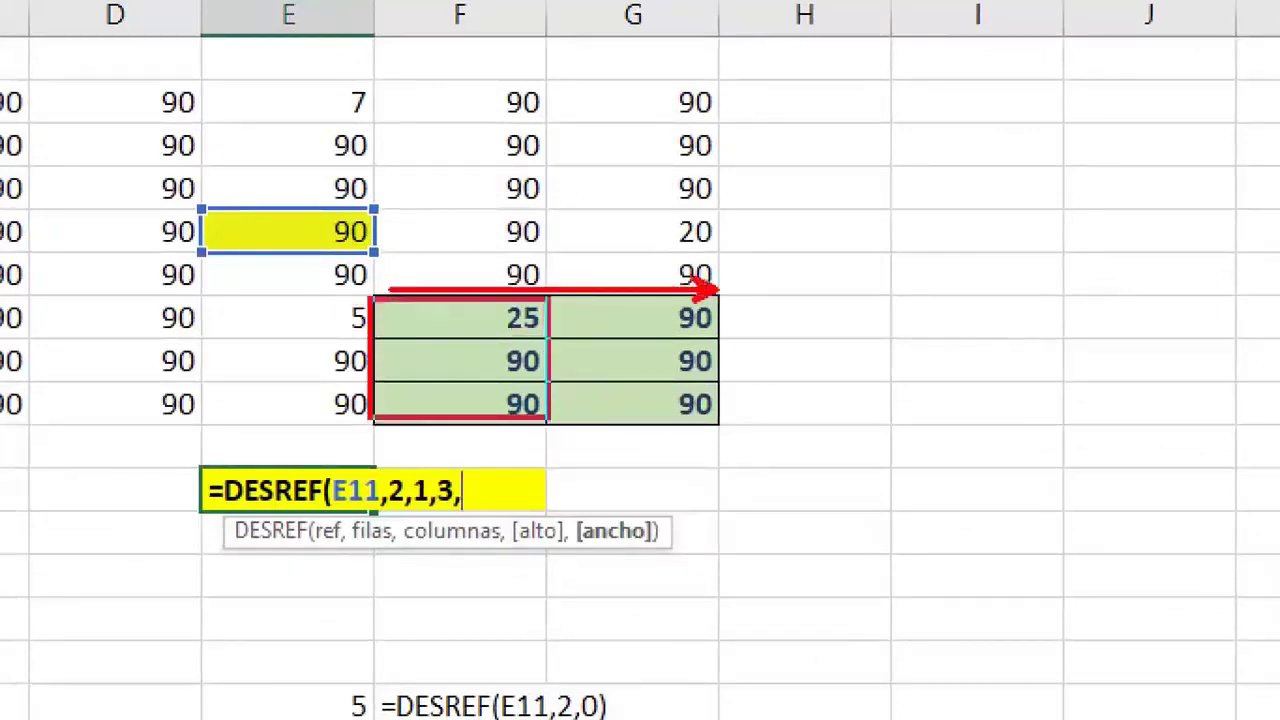
{"action": "mouse_move", "coordinate": [426, 392]}
{"action": "left_mouse_down"}
{"action": "mouse_move", "coordinate": [450, 338]}
{"action": "mouse_move", "coordinate": [447, 424]}
{"action": "left_mouse_up"}
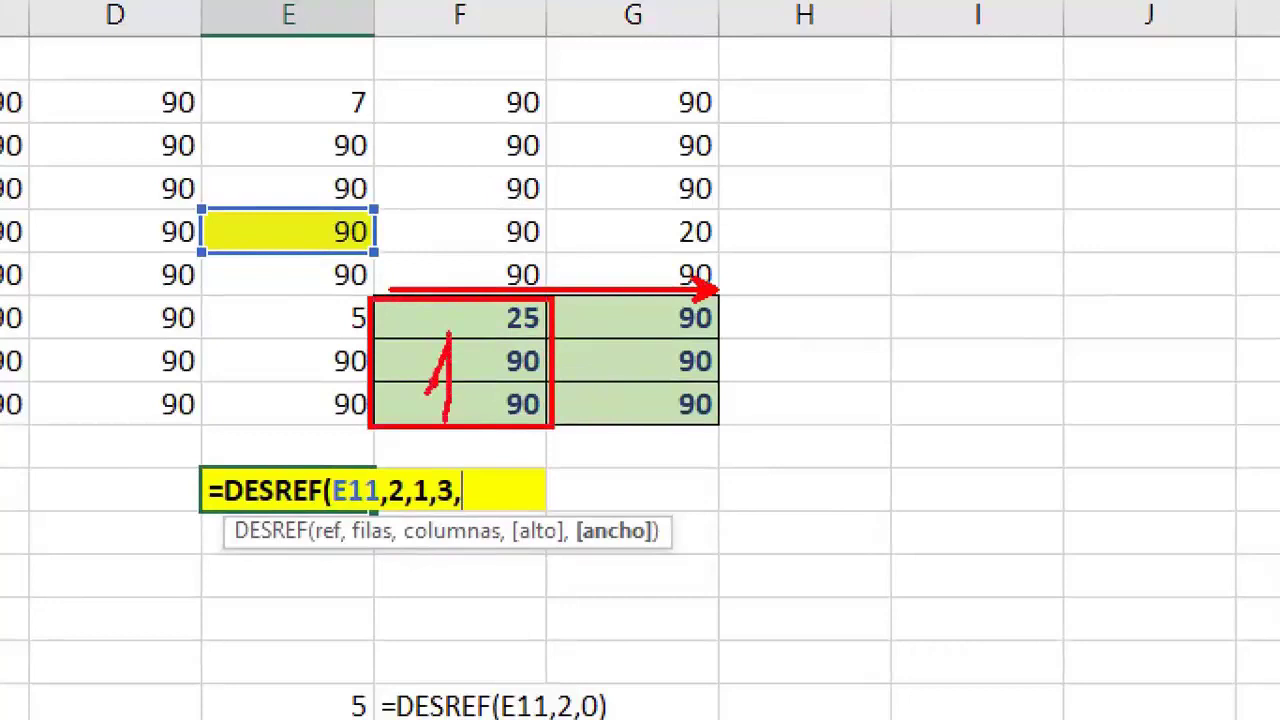
{"action": "mouse_move", "coordinate": [600, 340]}
{"action": "left_mouse_down"}
{"action": "mouse_move", "coordinate": [618, 312]}
{"action": "mouse_move", "coordinate": [658, 398]}
{"action": "left_mouse_up"}
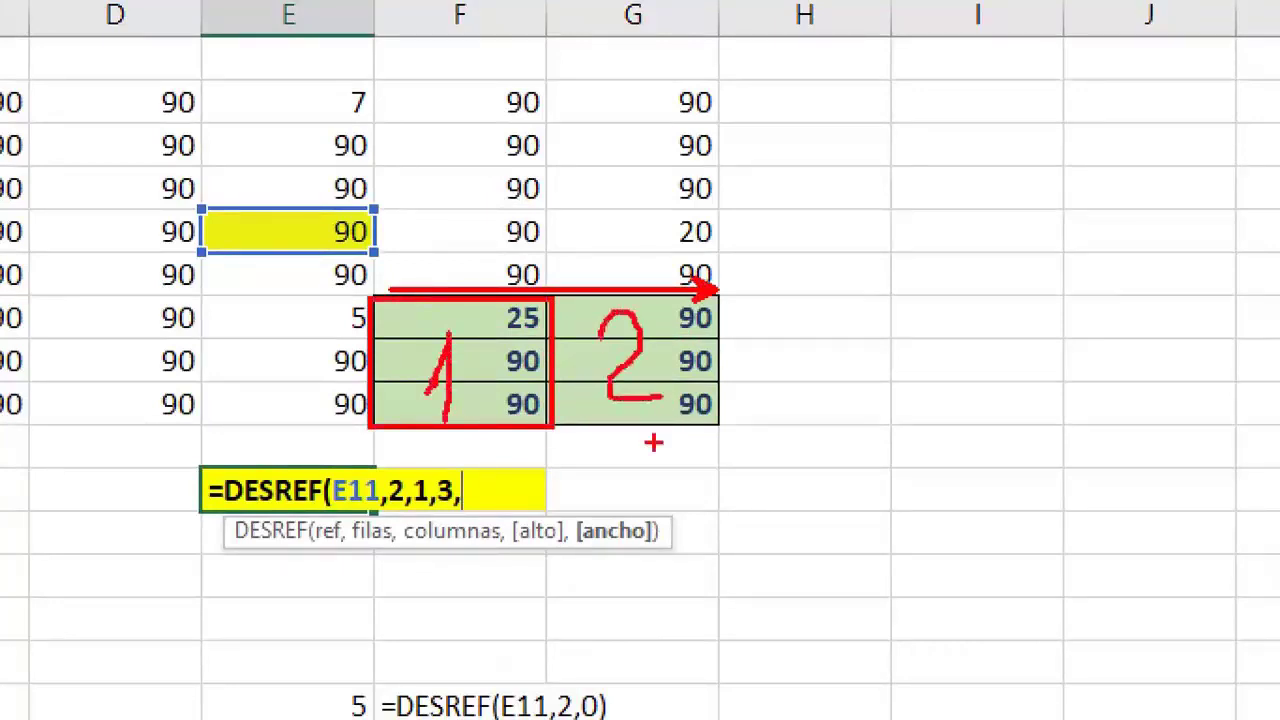
{"action": "key", "text": "Escape"}
{"action": "type", "text": "2"}
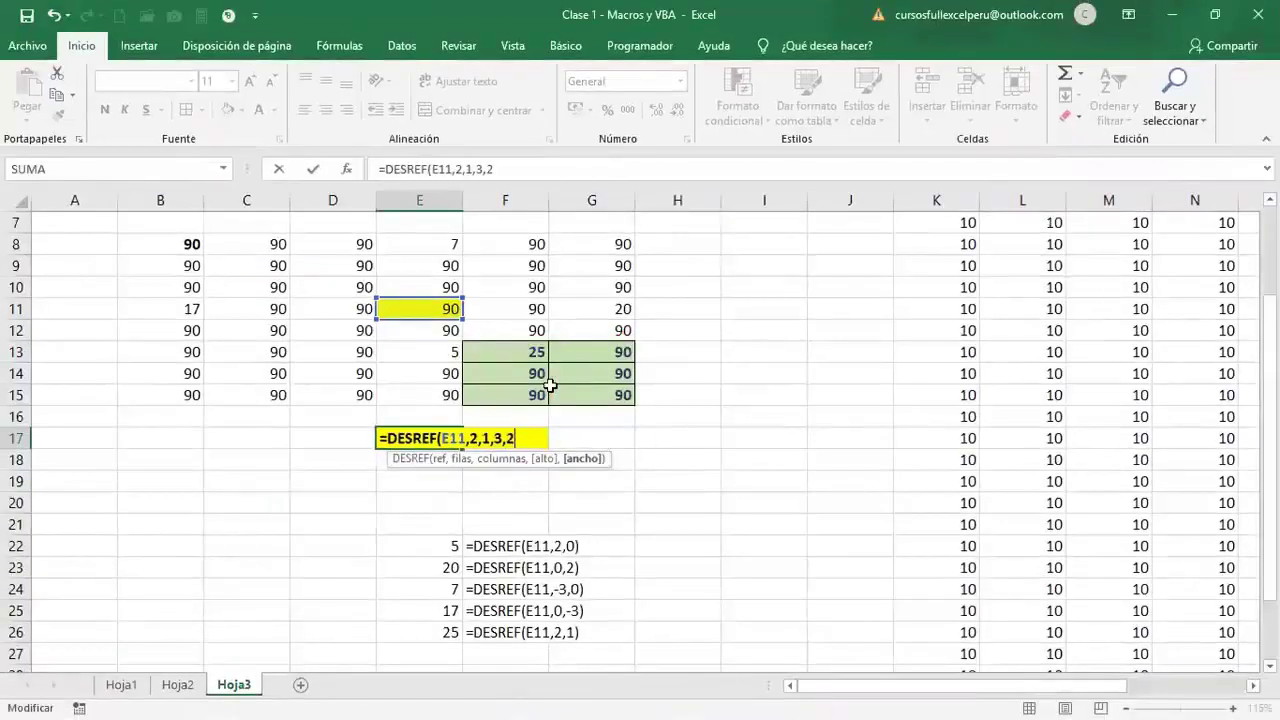
{"action": "type", "text": ")"}
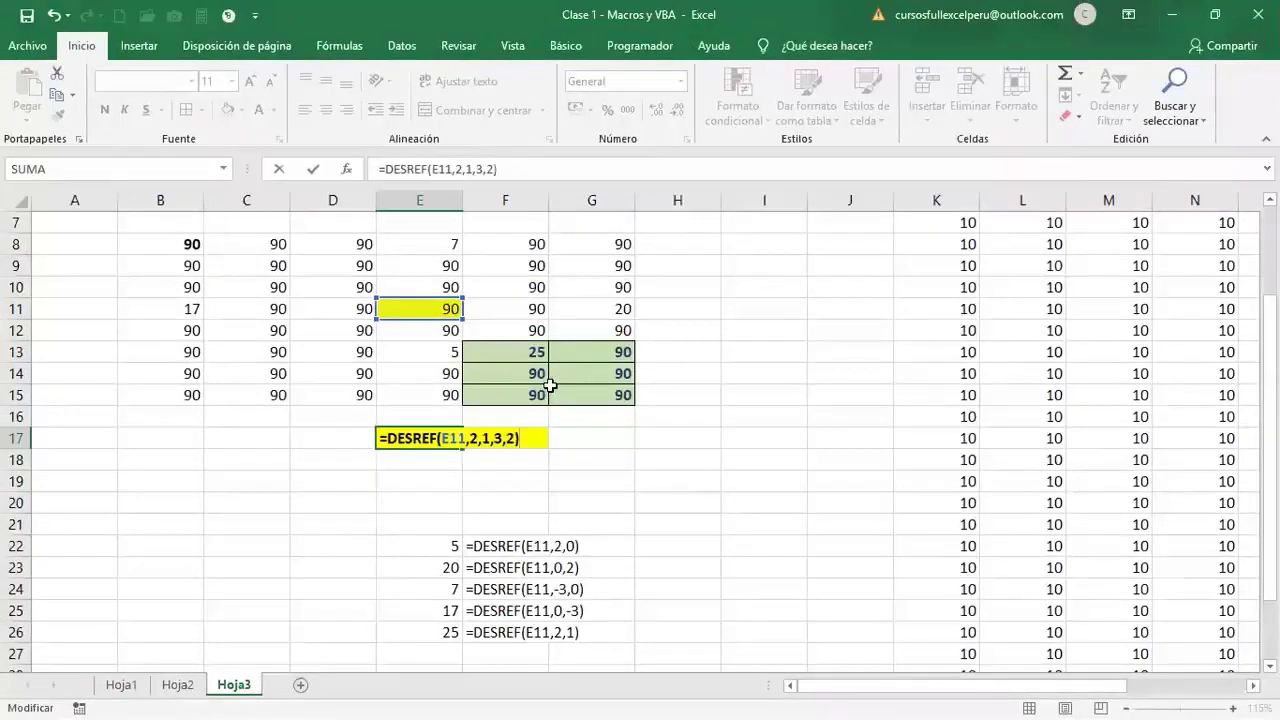
{"action": "key", "text": "Return"}
{"action": "left_click", "coordinate": [453, 439]}
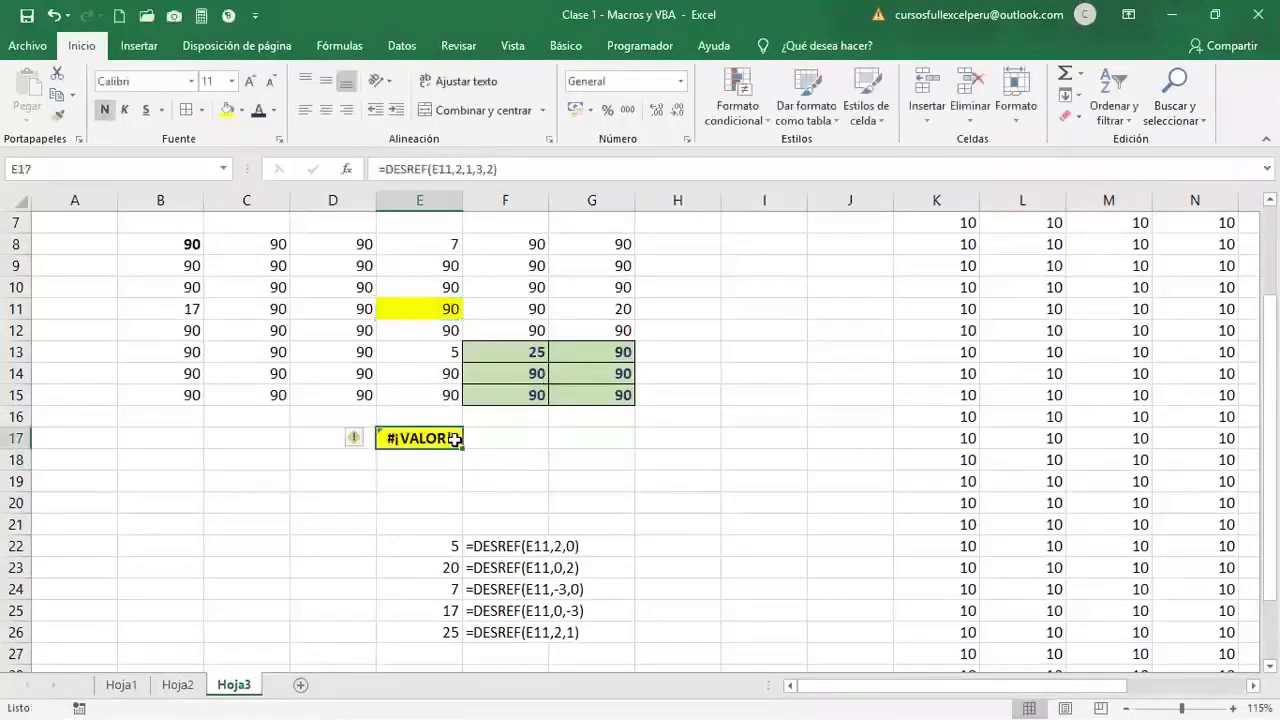
- Check the green block's sum and review the example DESREF formulas in E22:E26
{"action": "left_click_drag", "start_coordinate": [510, 354], "coordinate": [612, 395]}
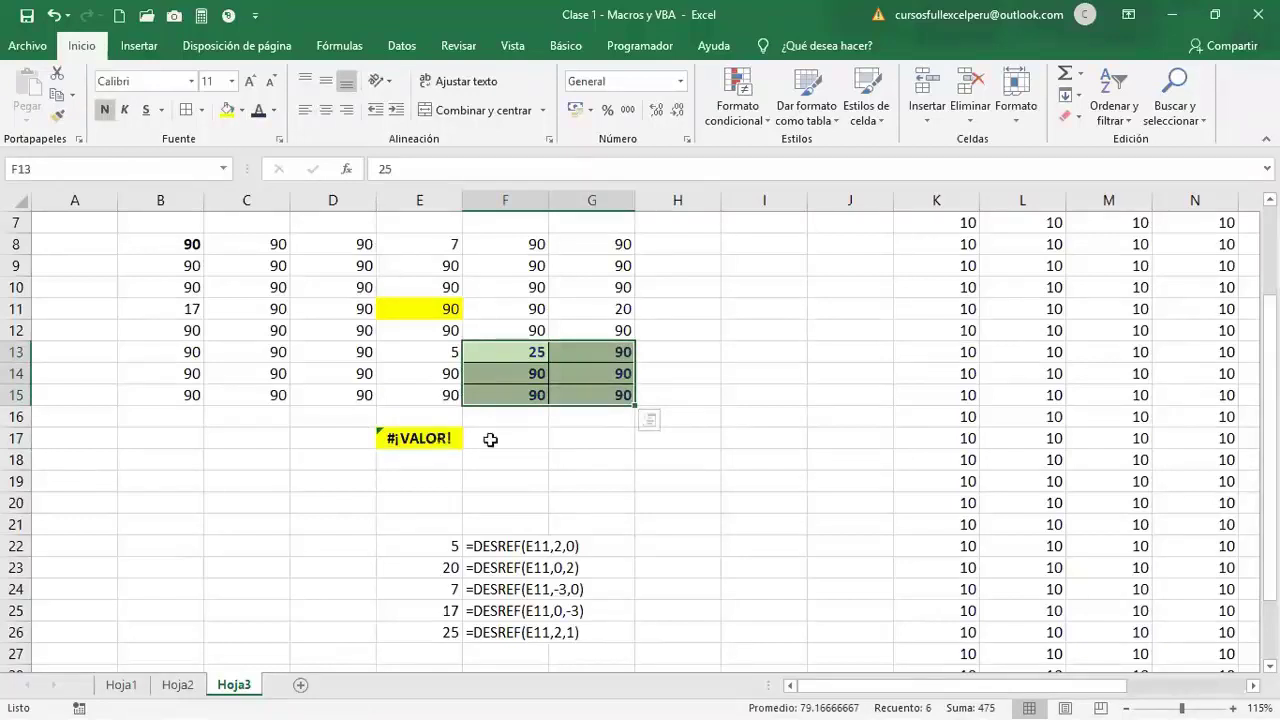
{"action": "left_click", "coordinate": [438, 546]}
{"action": "left_click", "coordinate": [443, 567]}
{"action": "left_click", "coordinate": [443, 589]}
{"action": "left_click", "coordinate": [444, 610]}
{"action": "left_click", "coordinate": [445, 648]}
{"action": "left_click", "coordinate": [443, 632]}
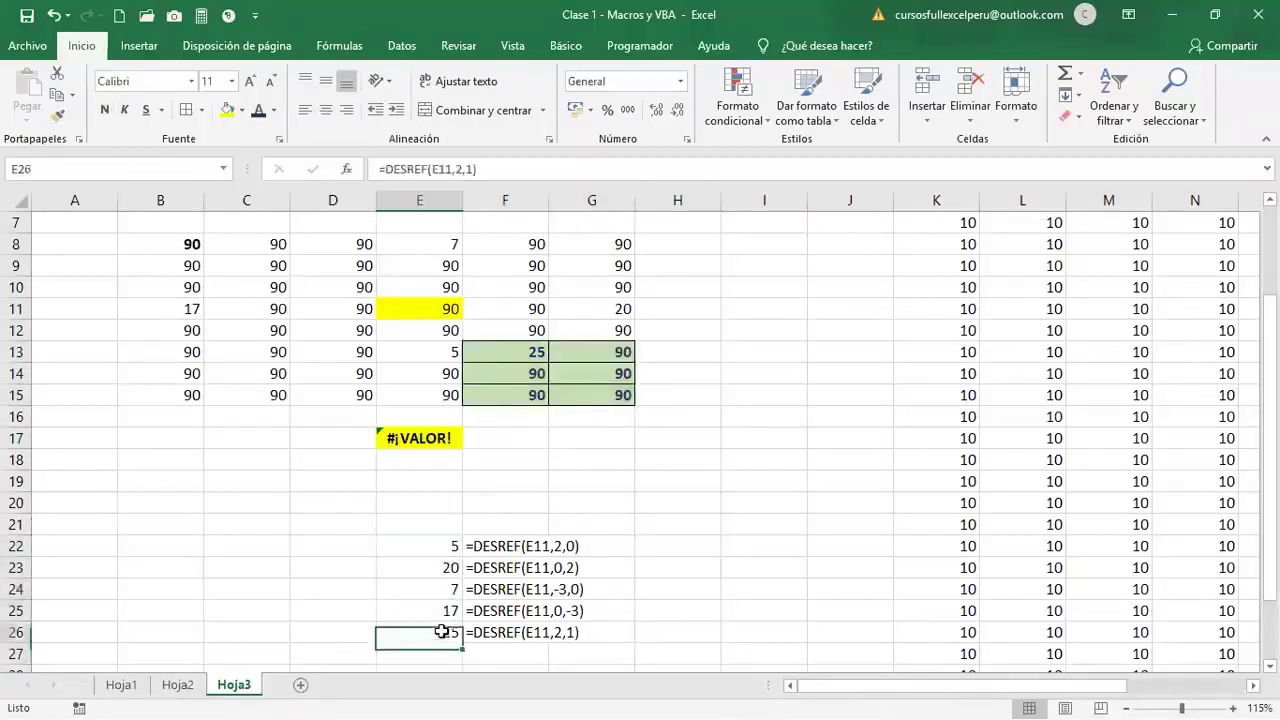
- Wrap E17's formula as =SUMA(DESREF(E11,2,1,3,2)) so it shows 475
{"action": "double_click", "coordinate": [440, 438]}
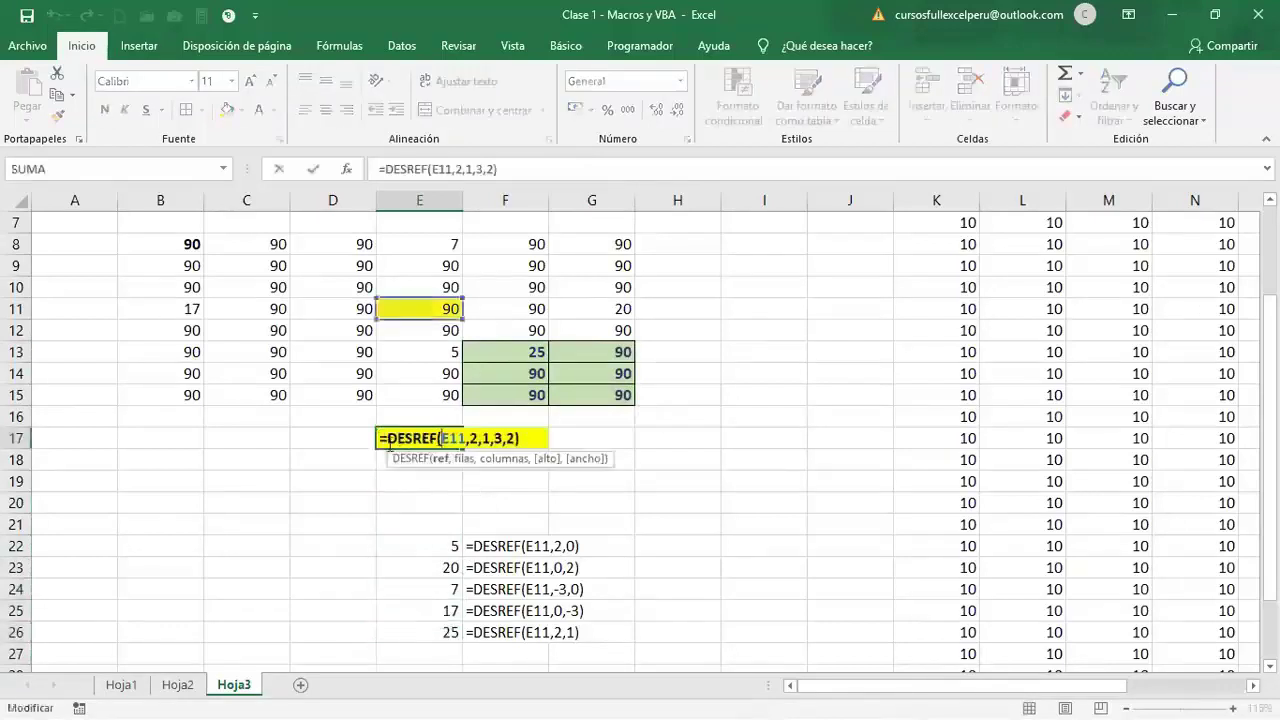
{"action": "type", "text": "suma"}
{"action": "key", "text": "Tab"}
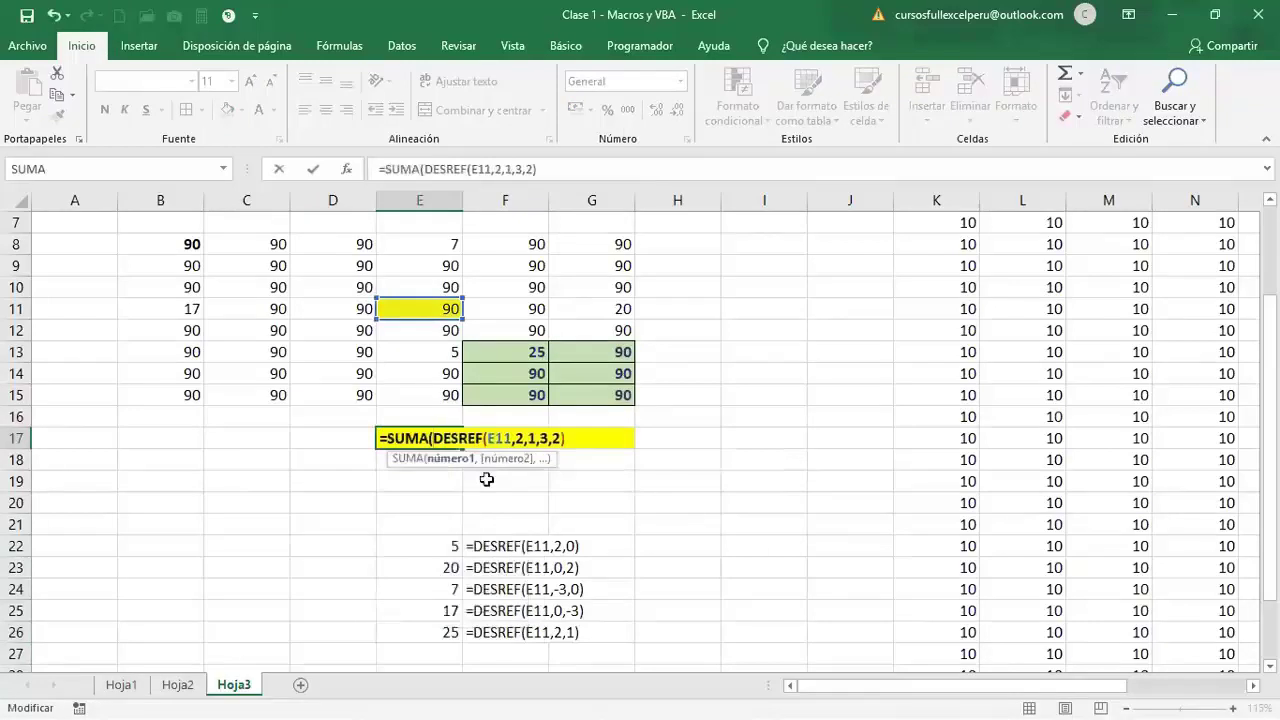
{"action": "key", "text": "Return"}
{"action": "key", "text": "Return"}
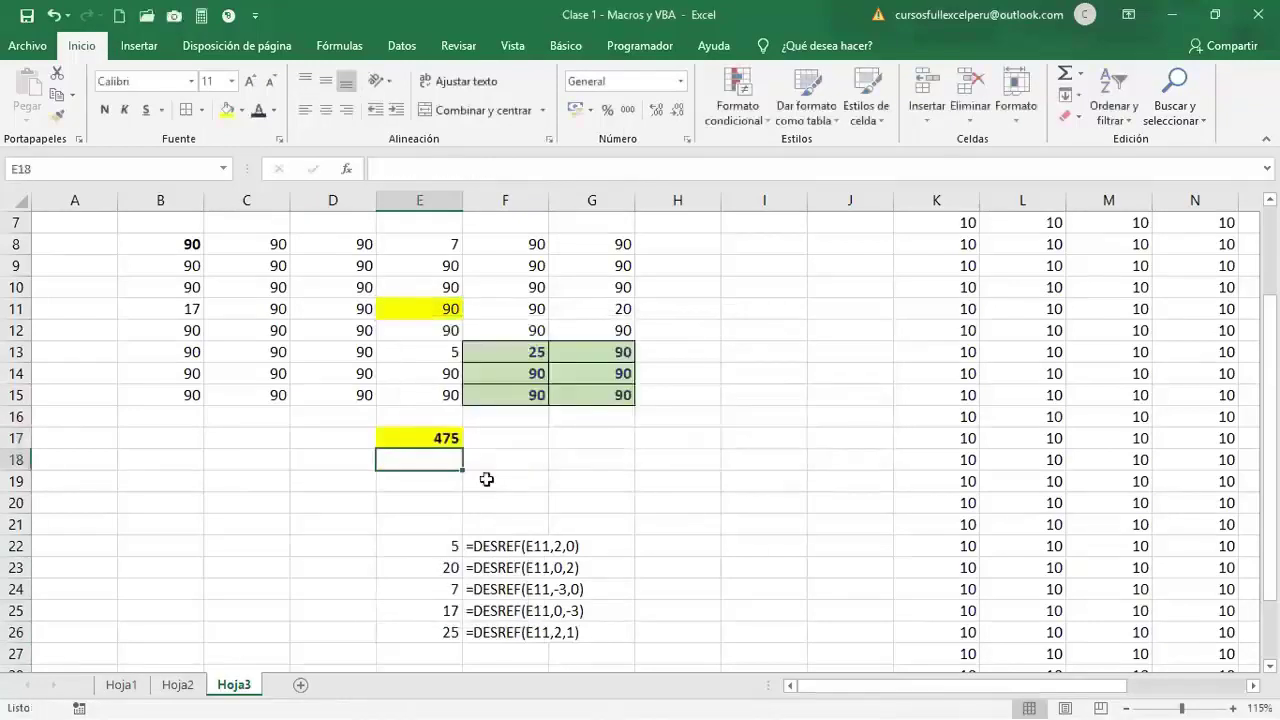
{"action": "left_click_drag", "start_coordinate": [512, 352], "coordinate": [588, 394]}
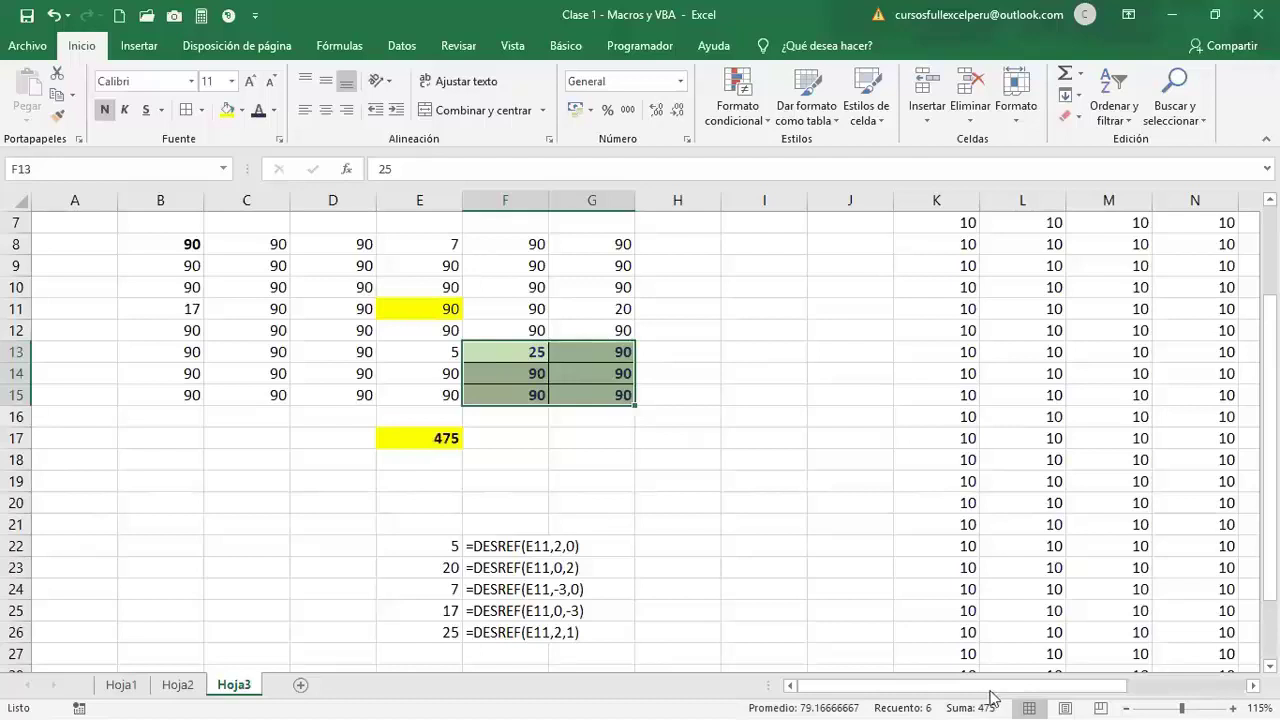
{"action": "left_click", "coordinate": [486, 435]}
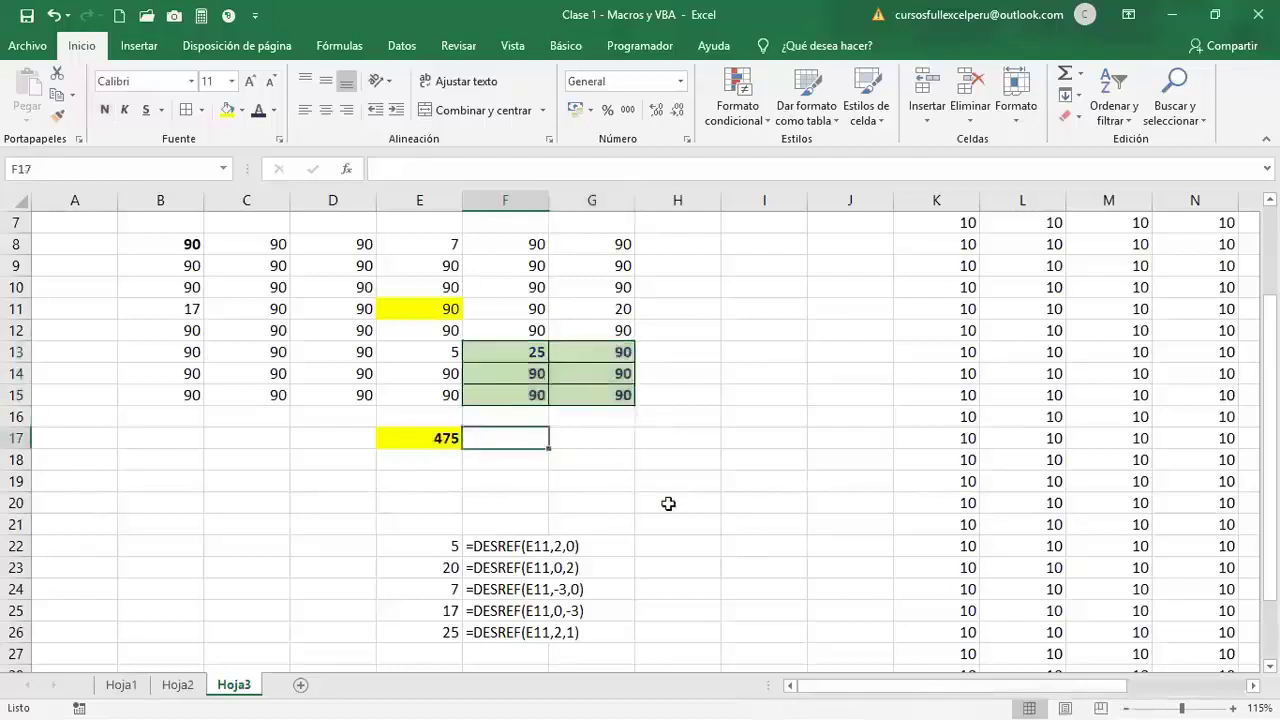
- Enter =FORMULATEXTO(E17) in F17
{"action": "type", "text": "=for"}
{"action": "key", "text": "Tab"}
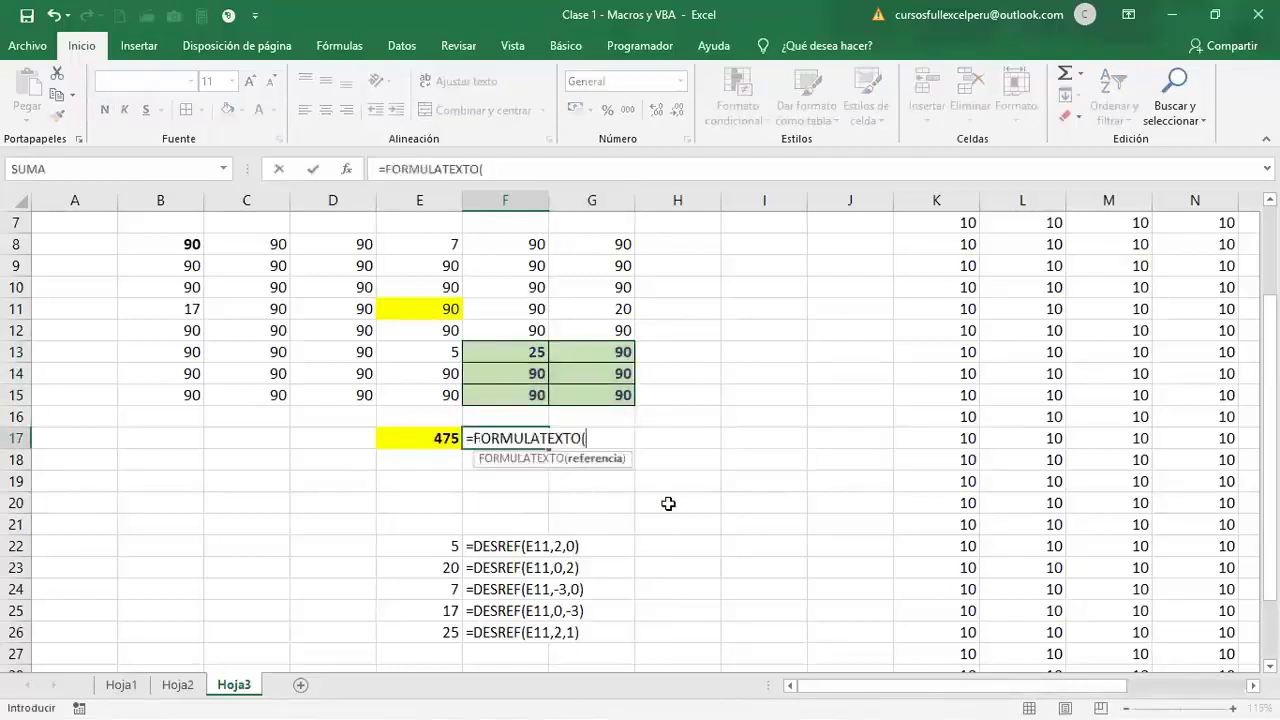
{"action": "left_click", "coordinate": [440, 438]}
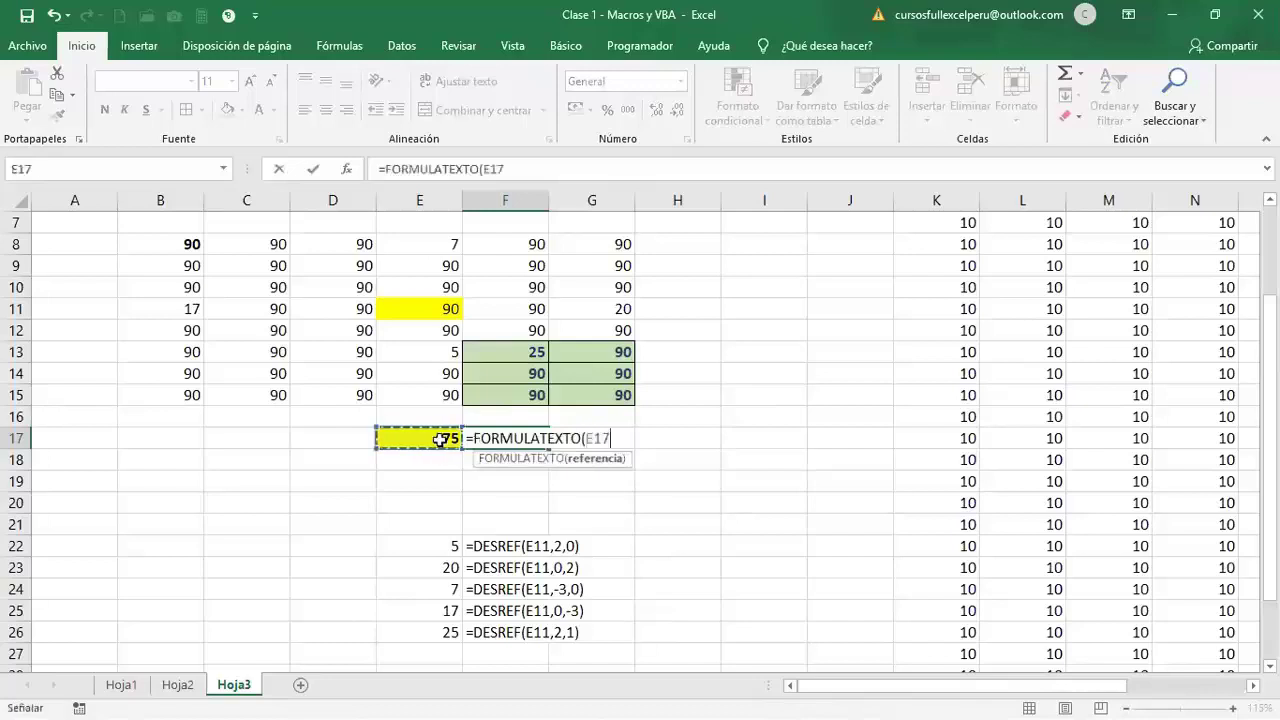
{"action": "key", "text": "Return"}
{"action": "left_click", "coordinate": [498, 440]}
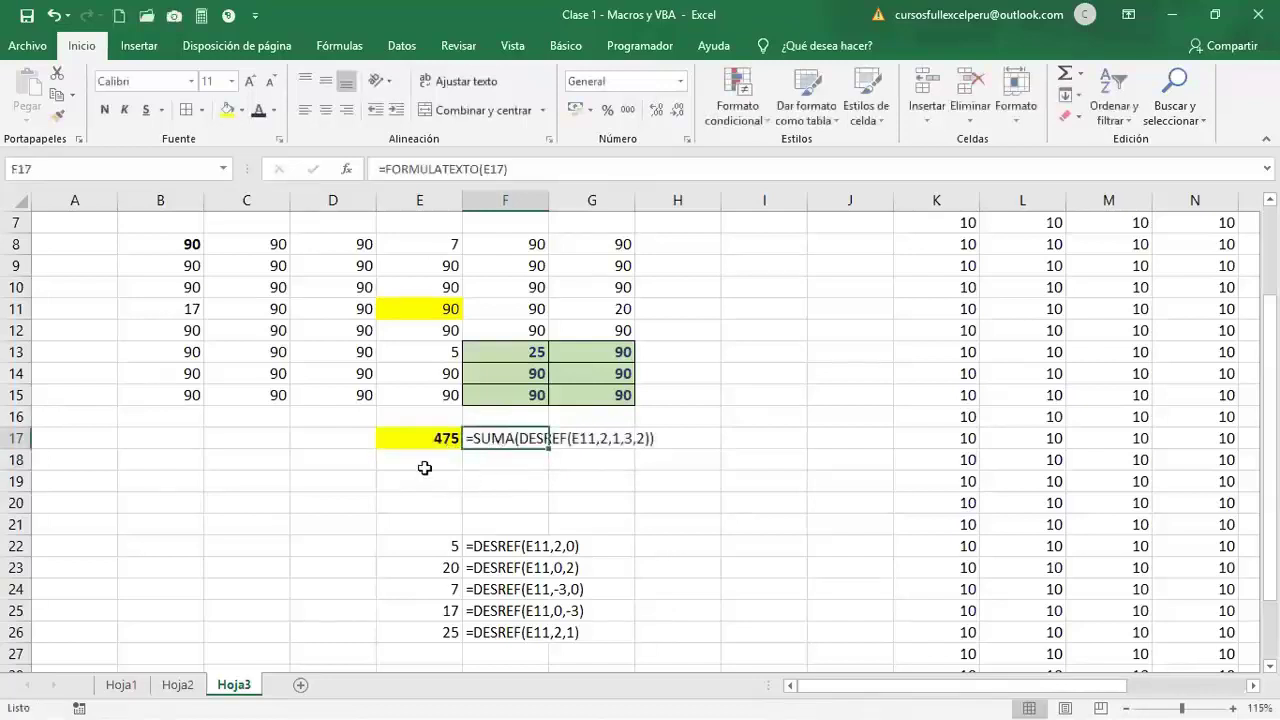
- Confirm the green block totals 475, then select E18 for a new formula
{"action": "left_click", "coordinate": [424, 468]}
{"action": "left_click_drag", "start_coordinate": [532, 360], "coordinate": [605, 398]}
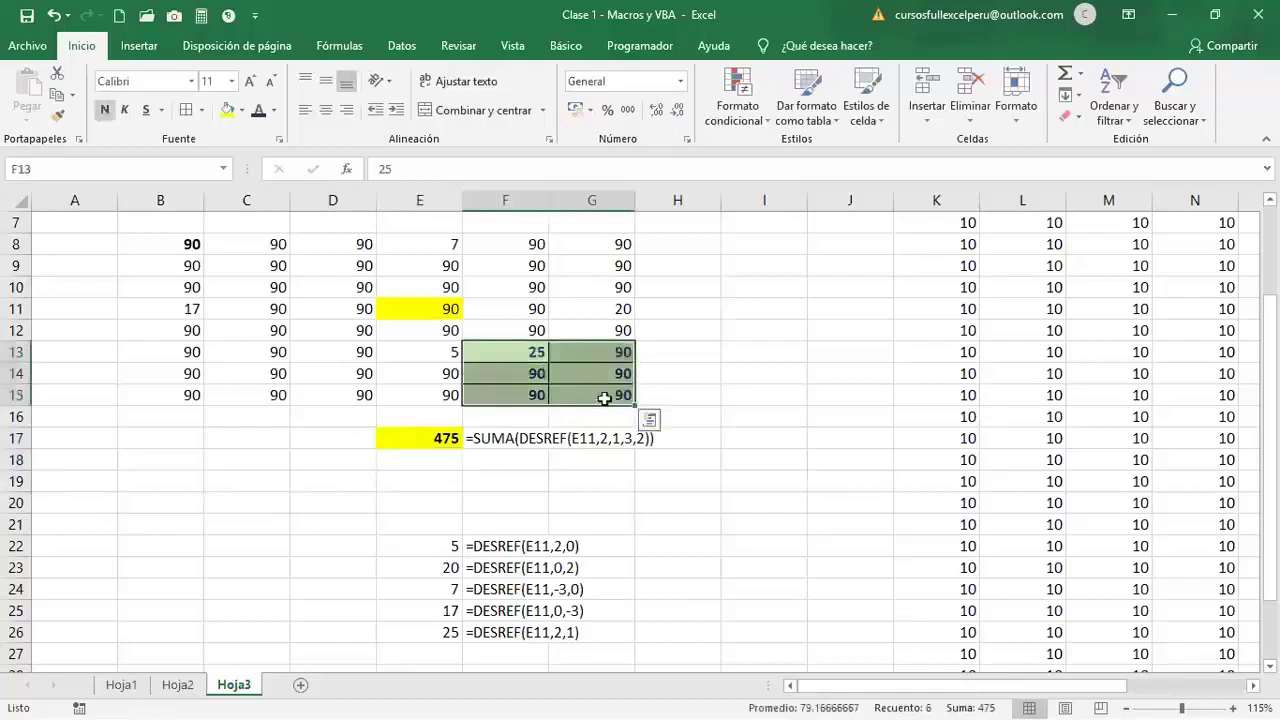
{"action": "left_click", "coordinate": [570, 487]}
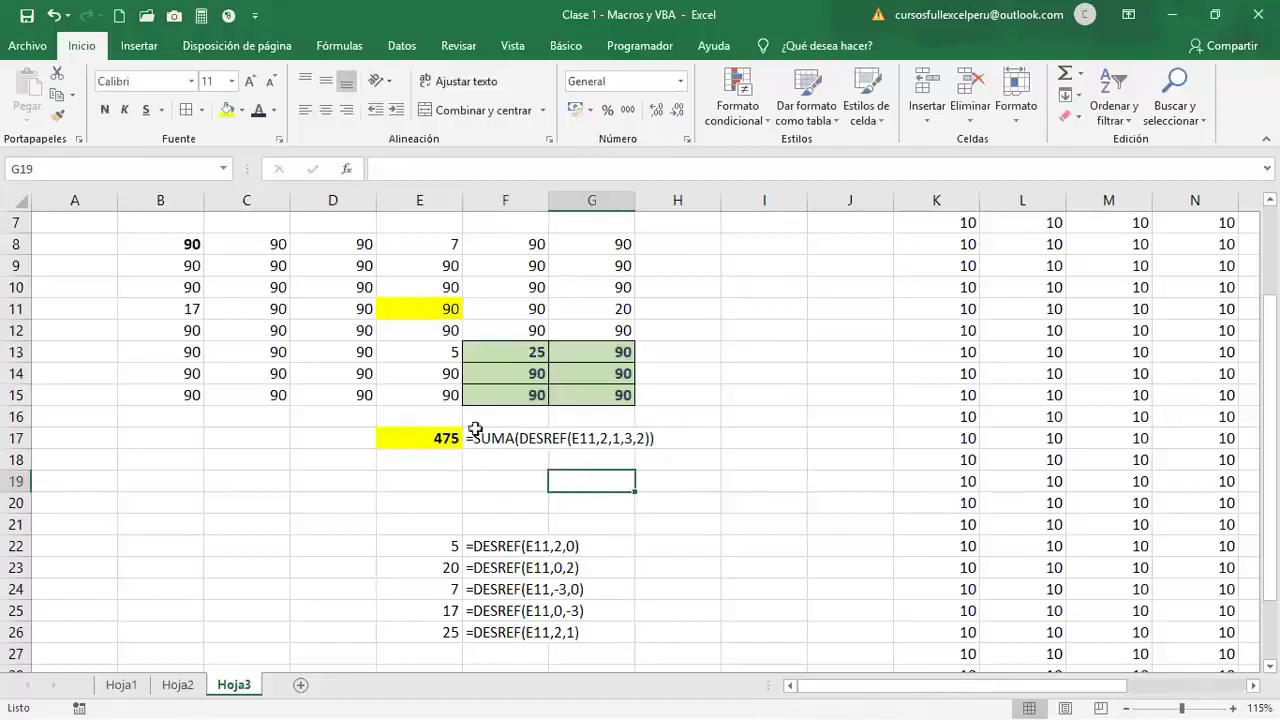
{"action": "left_click", "coordinate": [620, 398]}
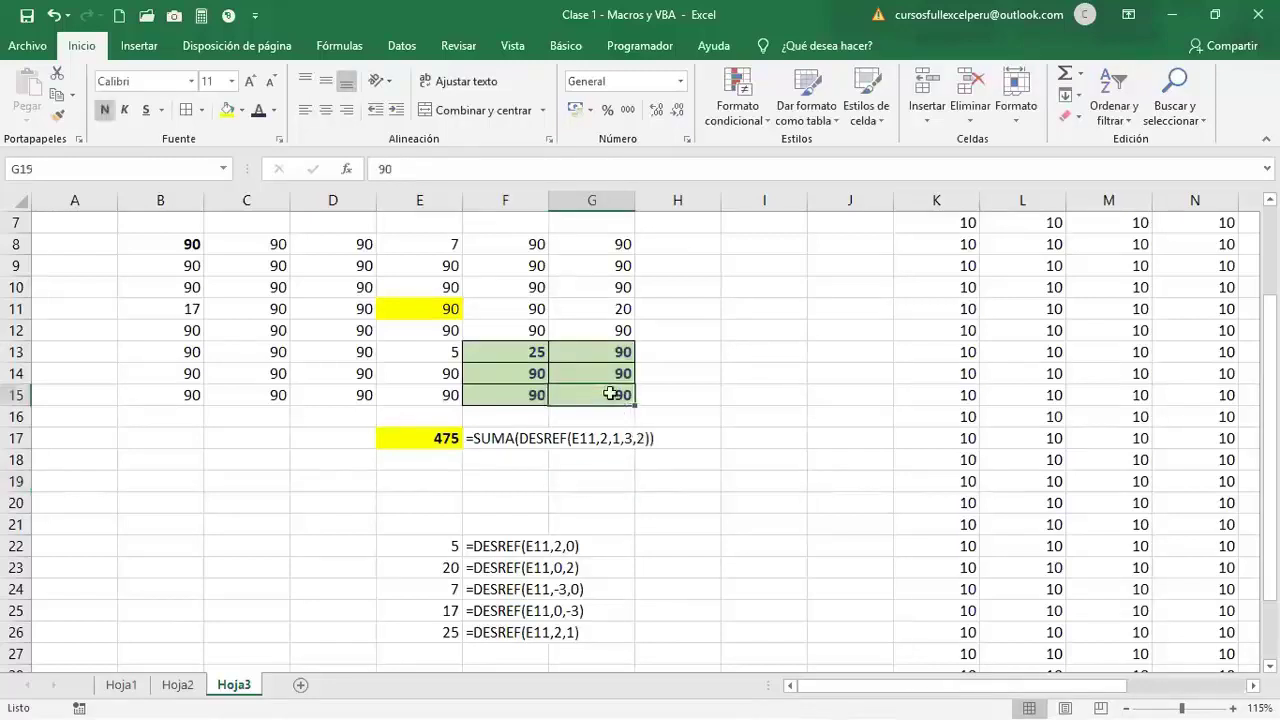
{"action": "left_click", "coordinate": [423, 457]}
- Copy the E17:F17 formulas down into row 18
{"action": "type", "text": "="}
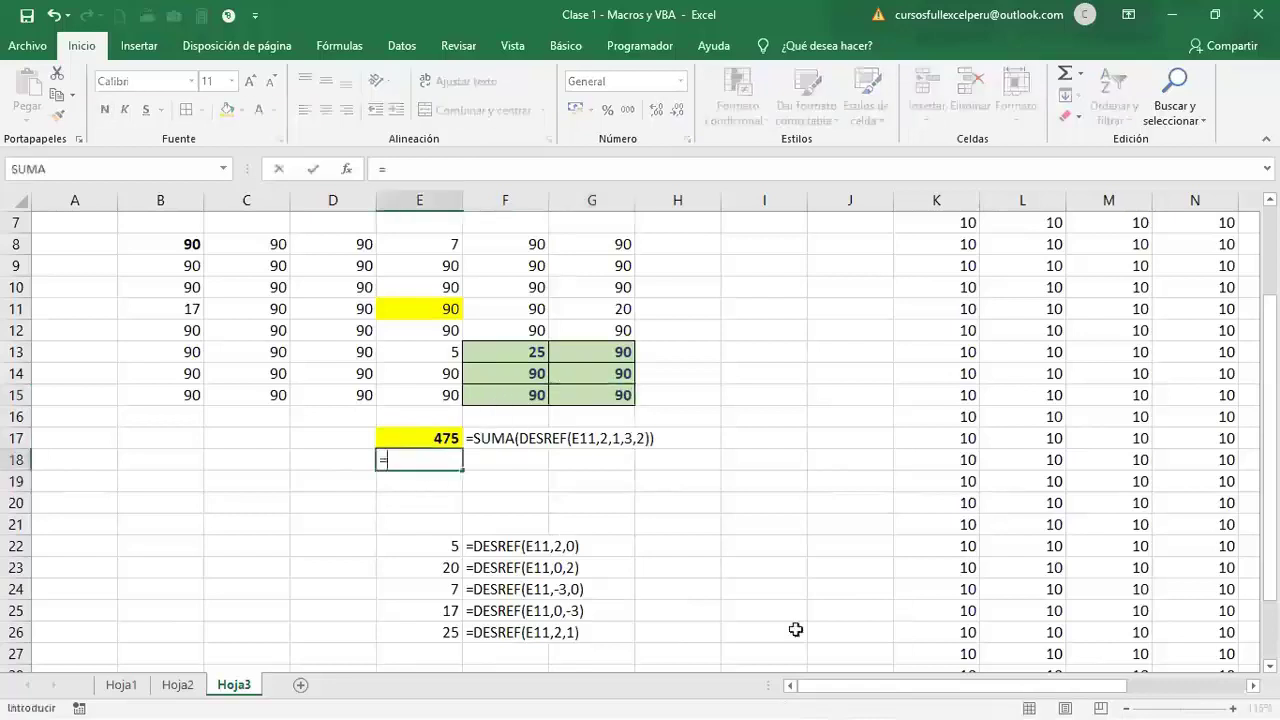
{"action": "key", "text": "Escape"}
{"action": "key", "text": "Up"}
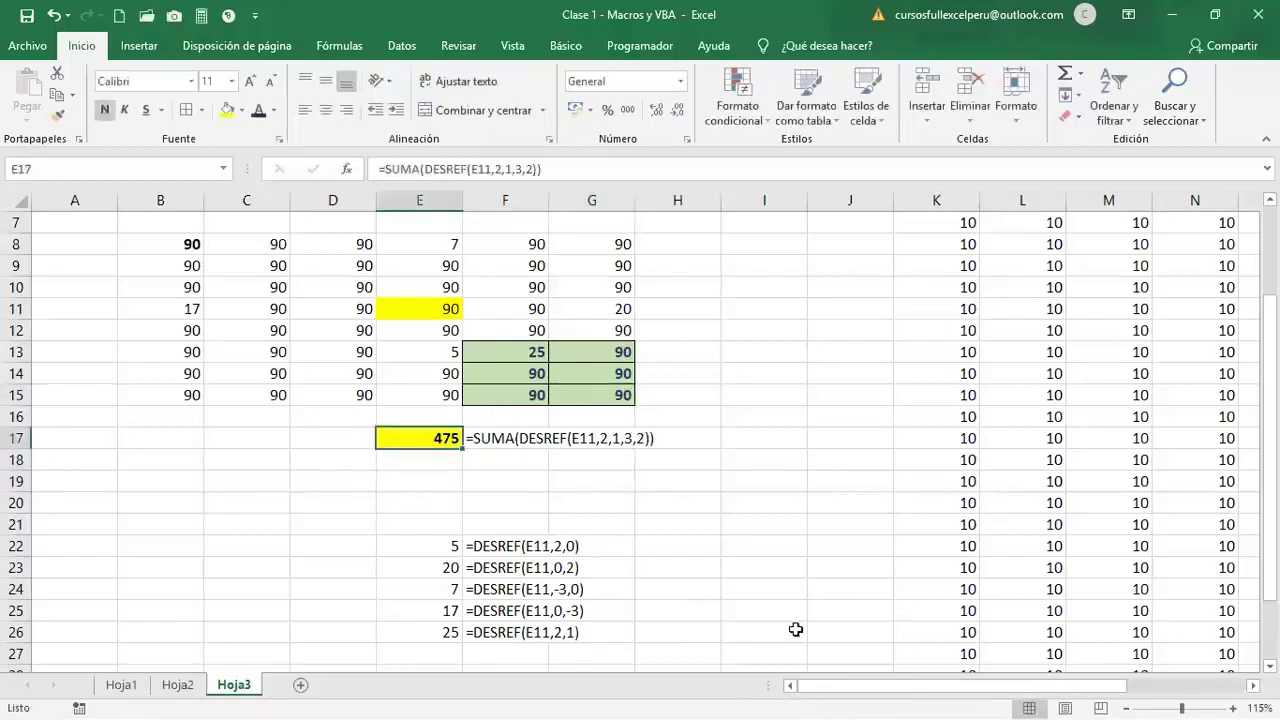
{"action": "key", "text": "shift+Right"}
{"action": "key", "text": "ctrl+c"}
{"action": "key", "text": "Down"}
{"action": "key", "text": "ctrl+v"}
{"action": "key", "text": "Escape"}
{"action": "key", "text": "Left"}
{"action": "key", "text": "Right"}
- Start a DESREF formula in E18 based on E11 with a row offset of 4
{"action": "type", "text": "="}
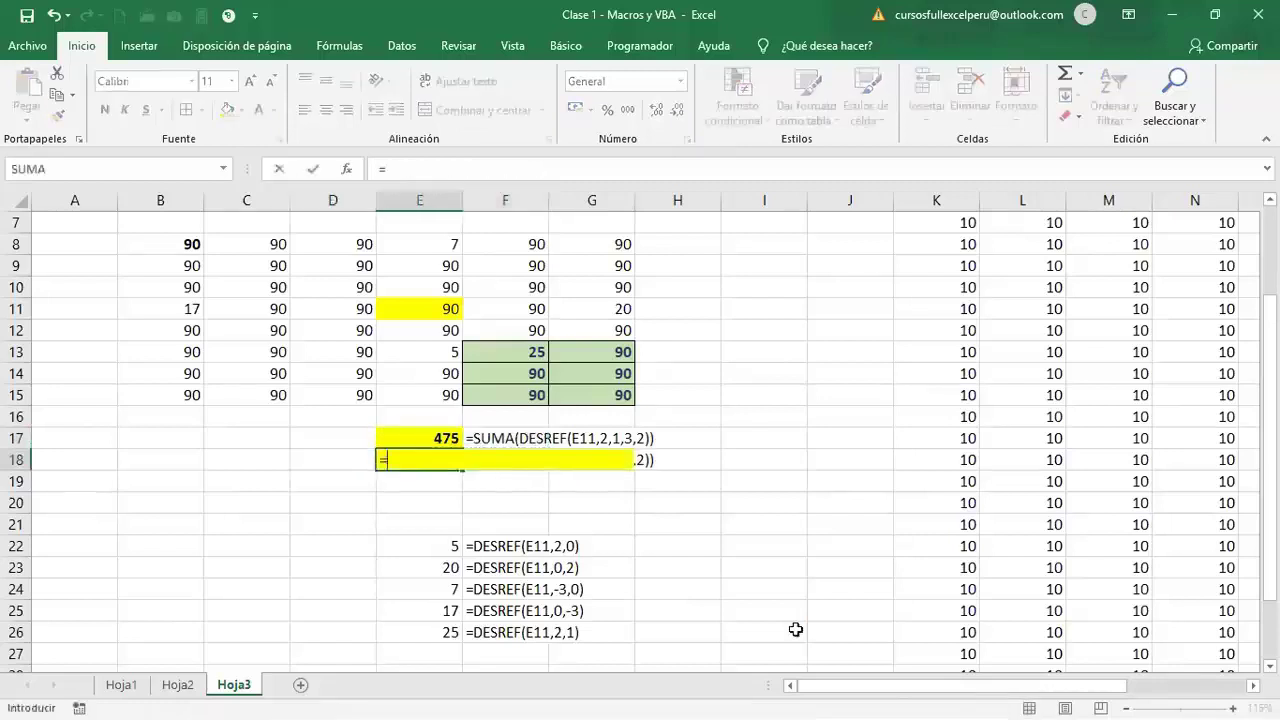
{"action": "type", "text": "desre"}
{"action": "key", "text": "Tab"}
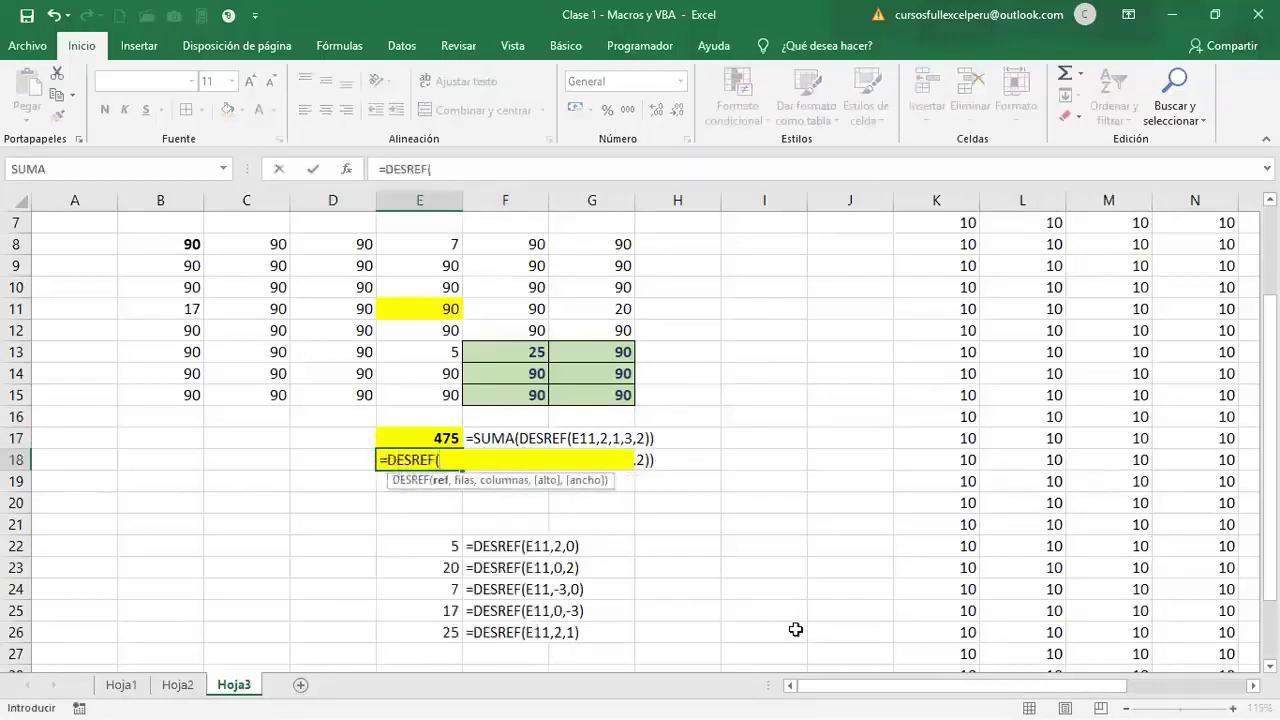
{"action": "left_click", "coordinate": [444, 314]}
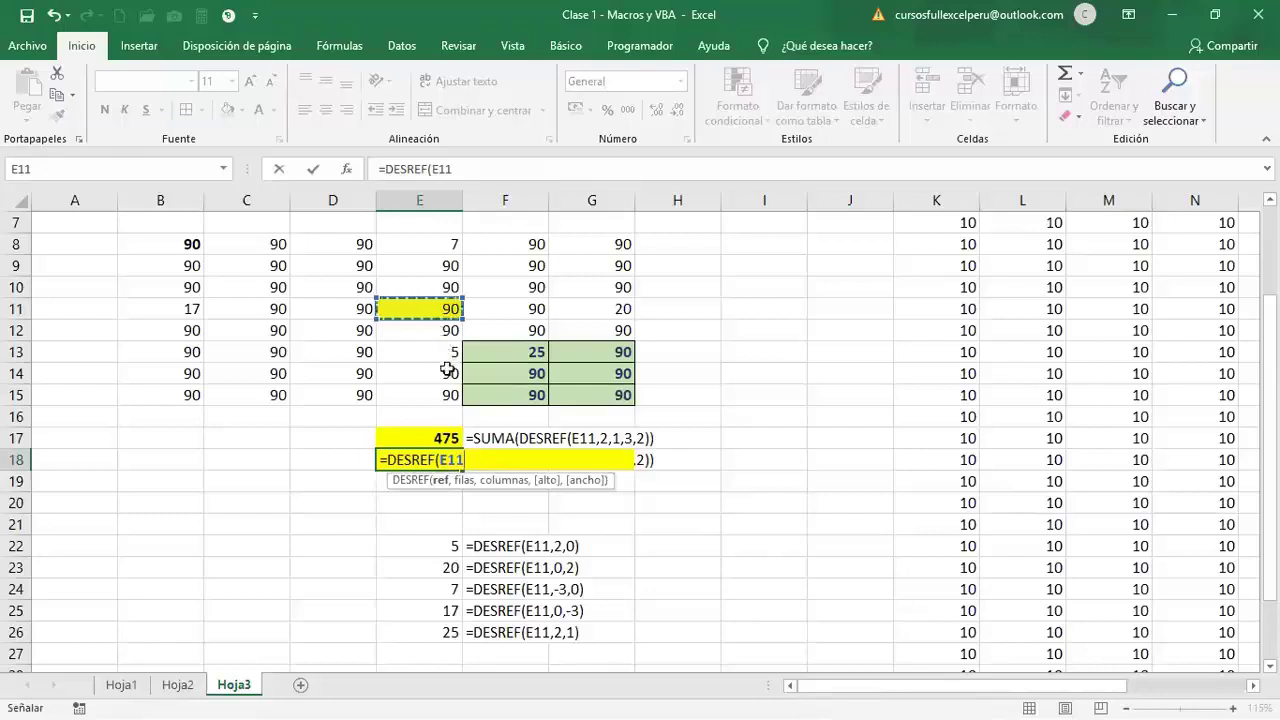
{"action": "type", "text": ","}
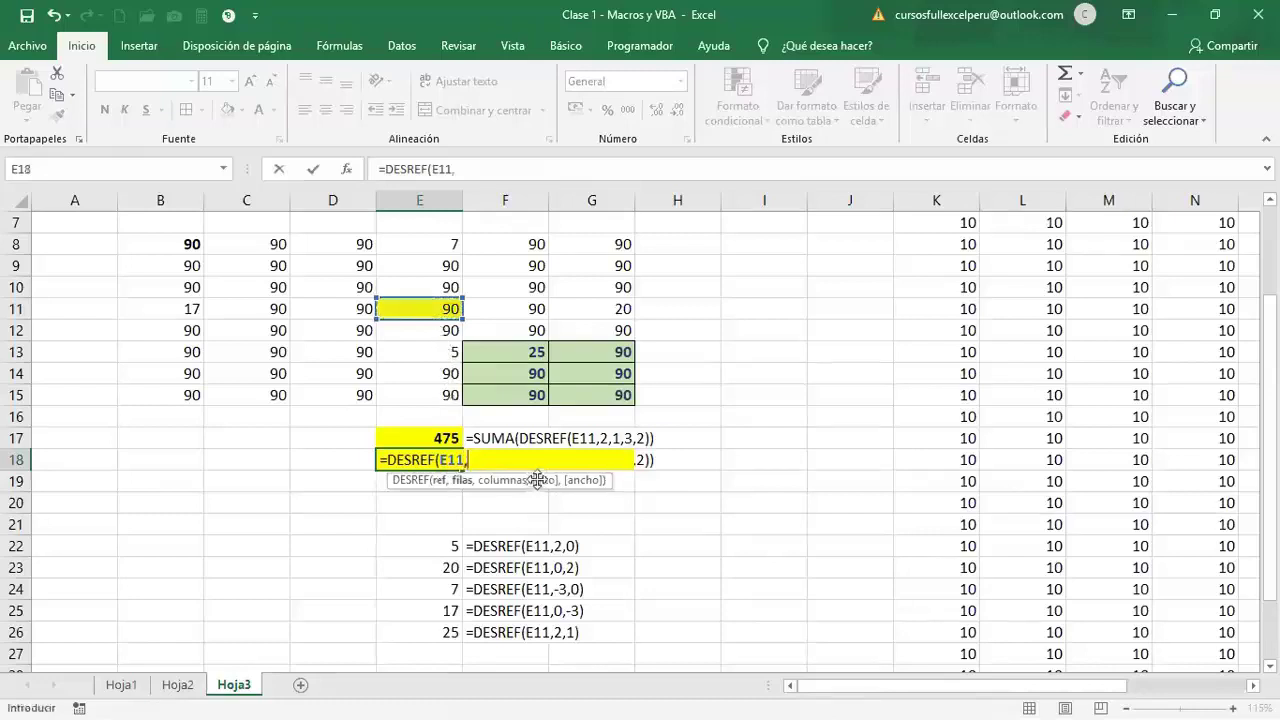
{"action": "type", "text": "4,2"}
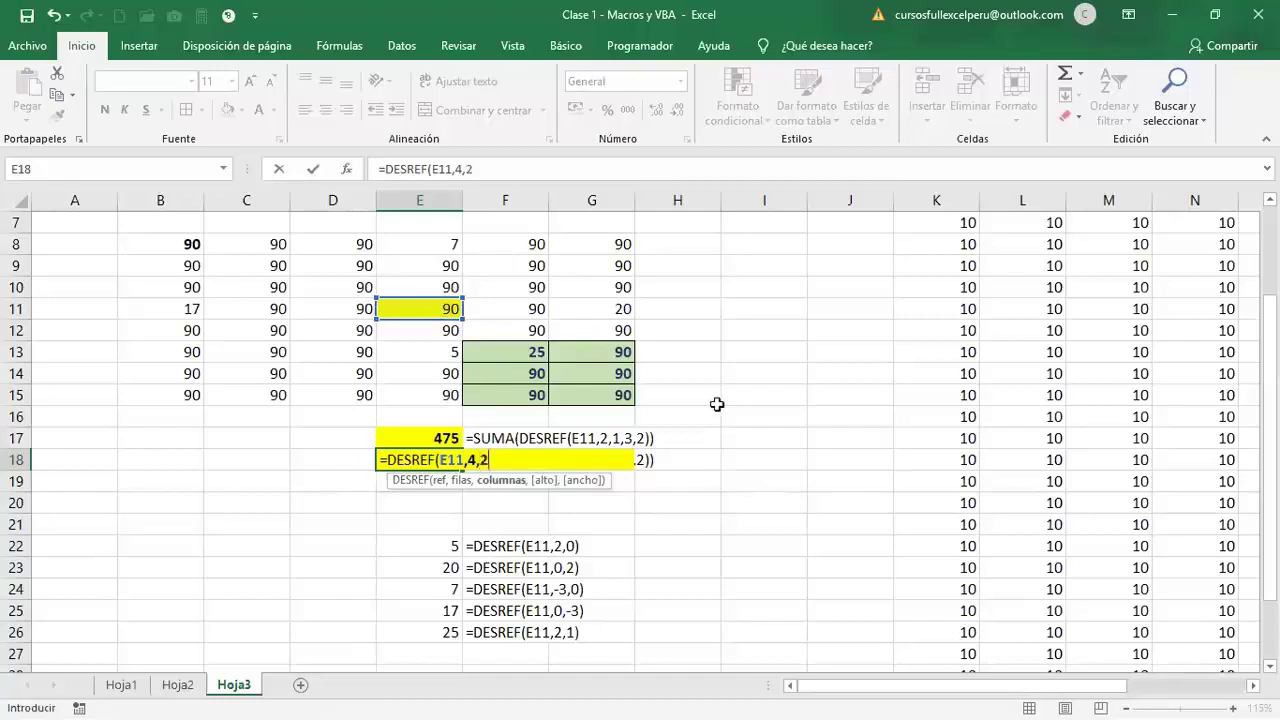
{"action": "key", "text": "Return"}
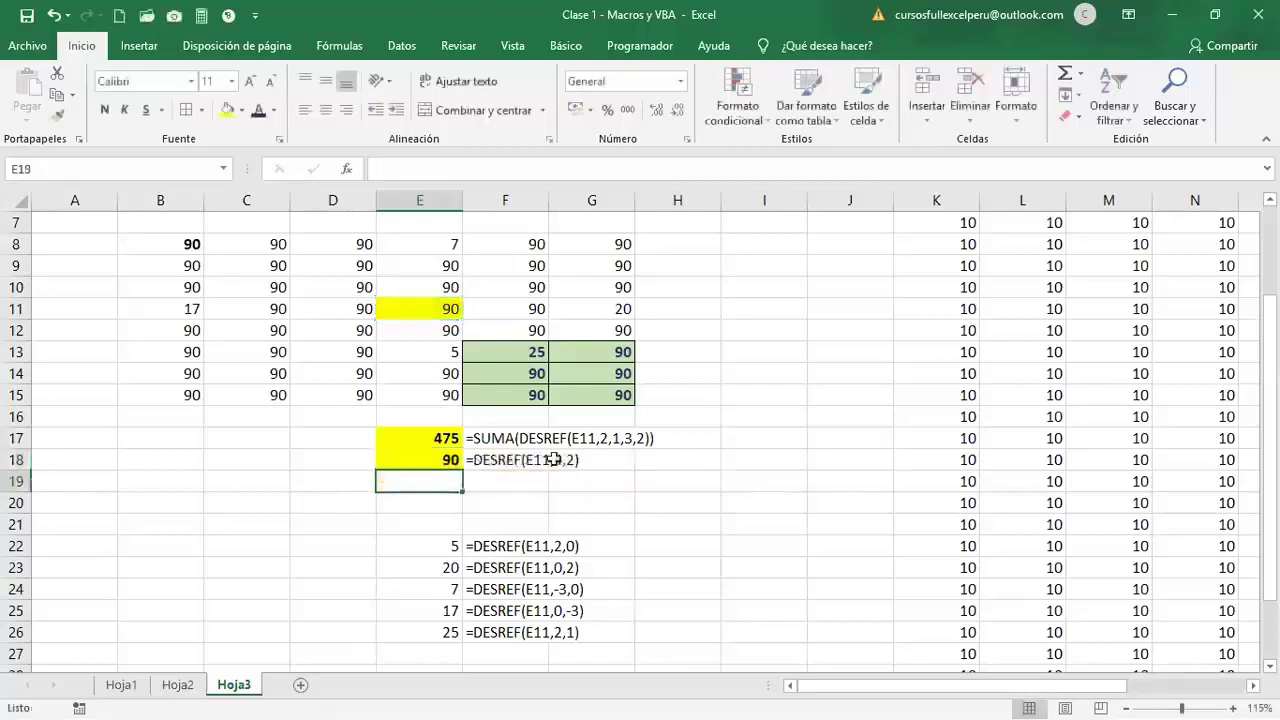
- Change G15 to 7 and check the resulting E18 formula
{"action": "left_click", "coordinate": [614, 394]}
{"action": "type", "text": "7"}
{"action": "left_click", "coordinate": [765, 453]}
{"action": "left_click", "coordinate": [608, 398]}
{"action": "left_click", "coordinate": [455, 460]}
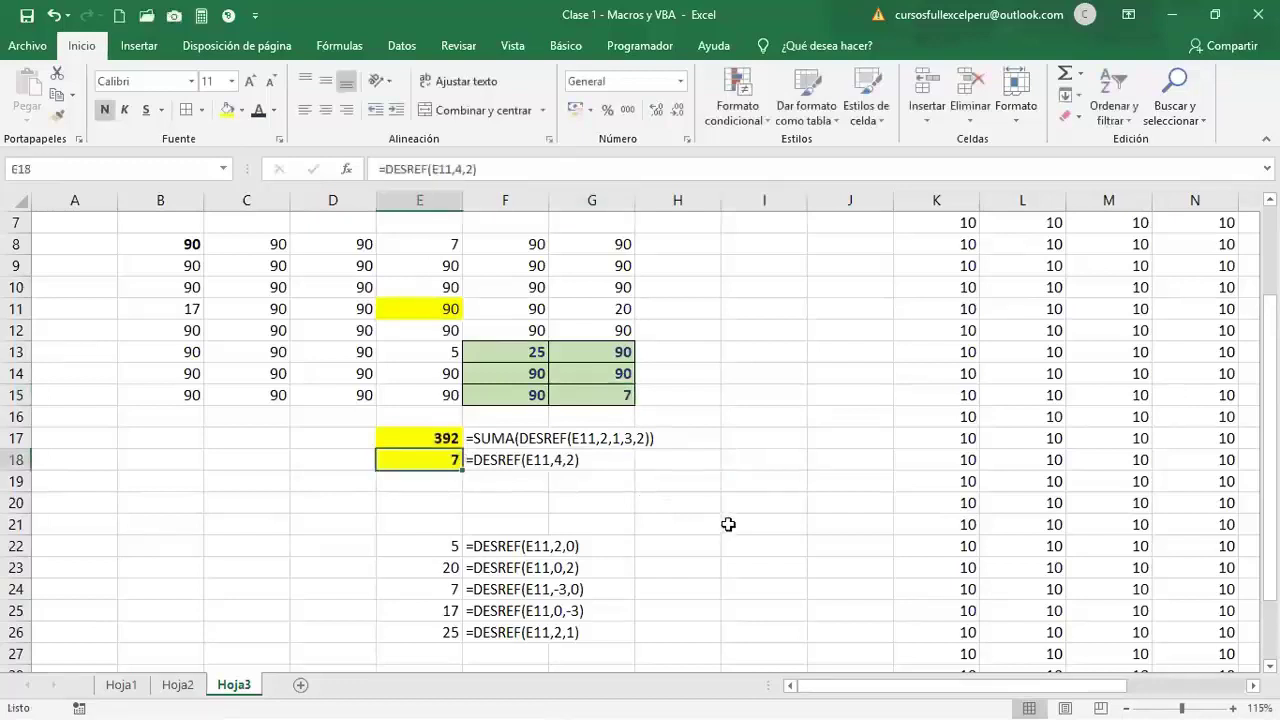
- Open the E18 formula for editing and review its DESREF arguments
{"action": "left_click", "coordinate": [612, 398]}
{"action": "double_click", "coordinate": [431, 458]}
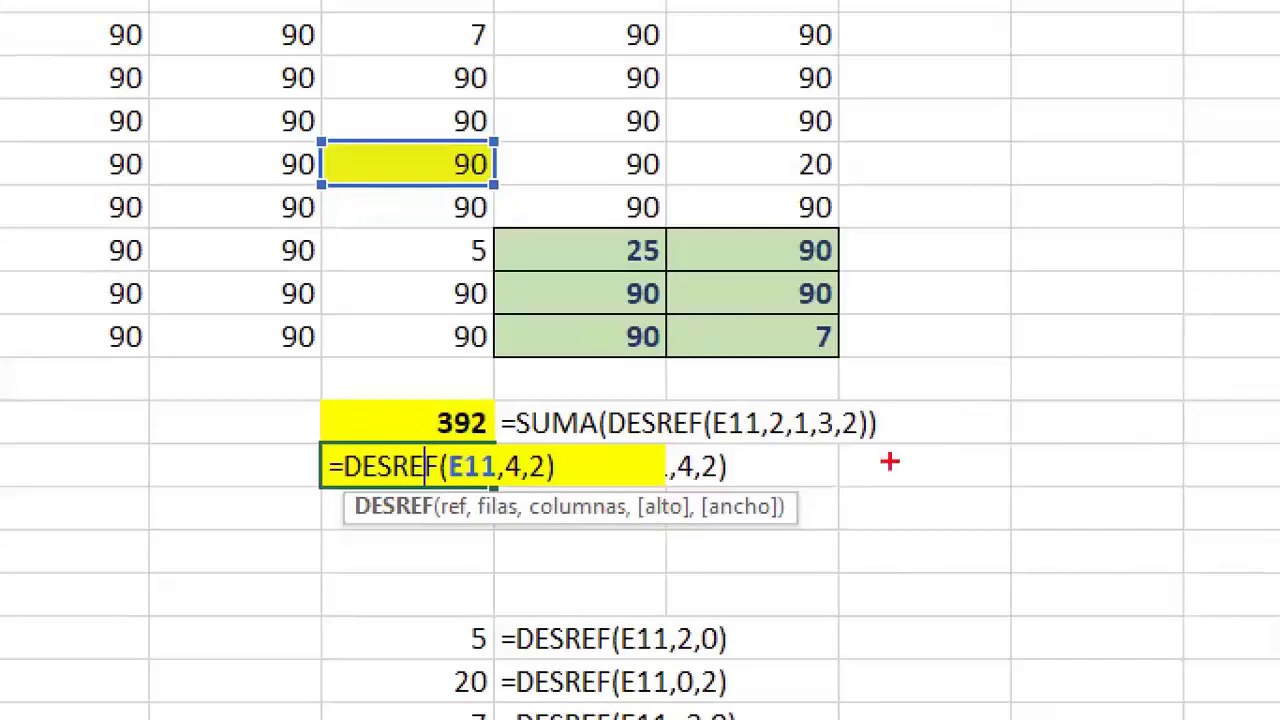
{"action": "left_click_drag", "start_coordinate": [875, 236], "coordinate": [876, 348]}
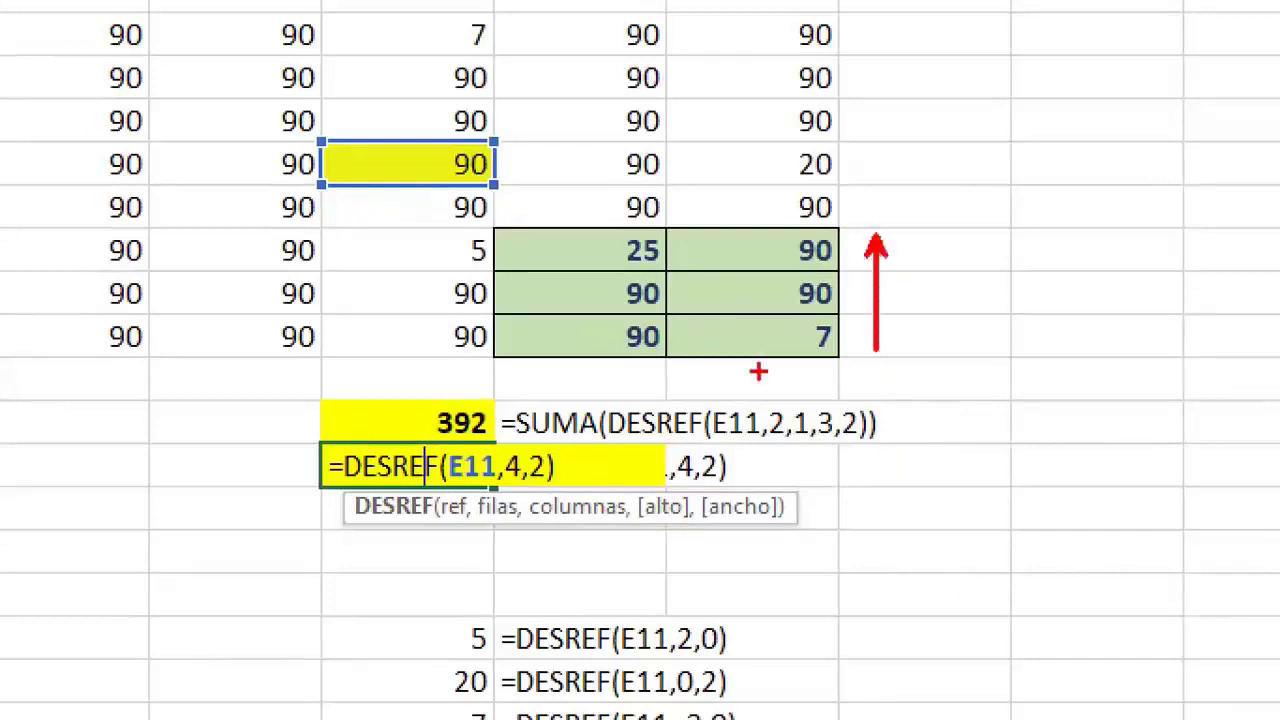
{"action": "left_click_drag", "start_coordinate": [666, 316], "coordinate": [838, 356]}
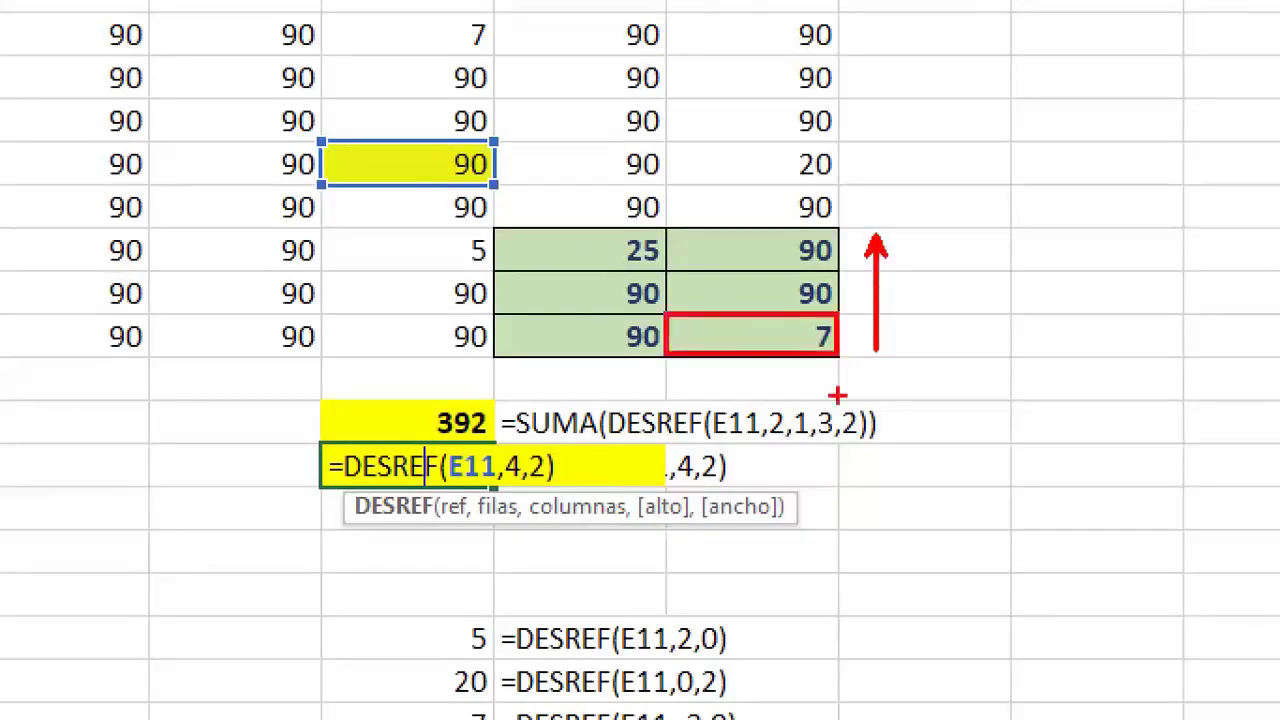
{"action": "mouse_move", "coordinate": [746, 334]}
{"action": "left_mouse_down"}
{"action": "mouse_move", "coordinate": [724, 333]}
{"action": "mouse_move", "coordinate": [757, 350]}
{"action": "left_mouse_up"}
{"action": "mouse_move", "coordinate": [738, 286]}
{"action": "left_mouse_down"}
{"action": "mouse_move", "coordinate": [712, 286]}
{"action": "mouse_move", "coordinate": [772, 290]}
{"action": "left_mouse_up"}
{"action": "mouse_move", "coordinate": [742, 248]}
{"action": "left_mouse_down"}
{"action": "mouse_move", "coordinate": [714, 250]}
{"action": "mouse_move", "coordinate": [762, 272]}
{"action": "left_mouse_up"}
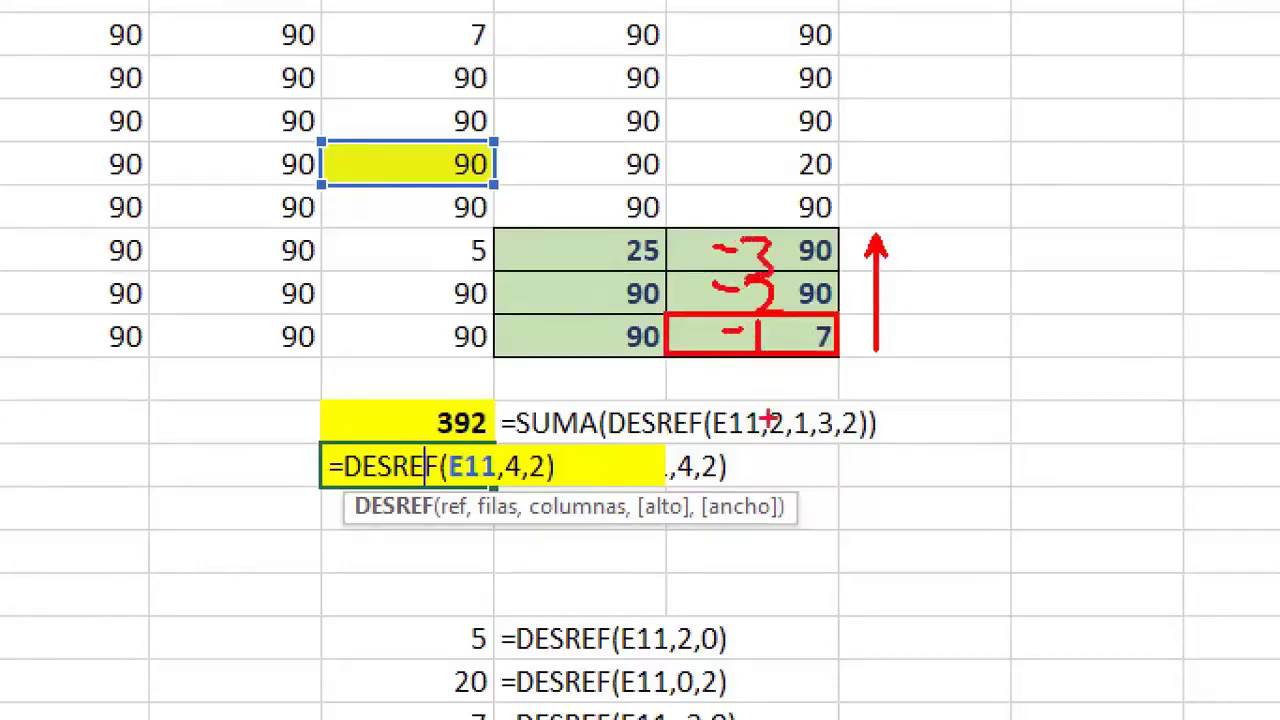
{"action": "key", "text": "Escape"}
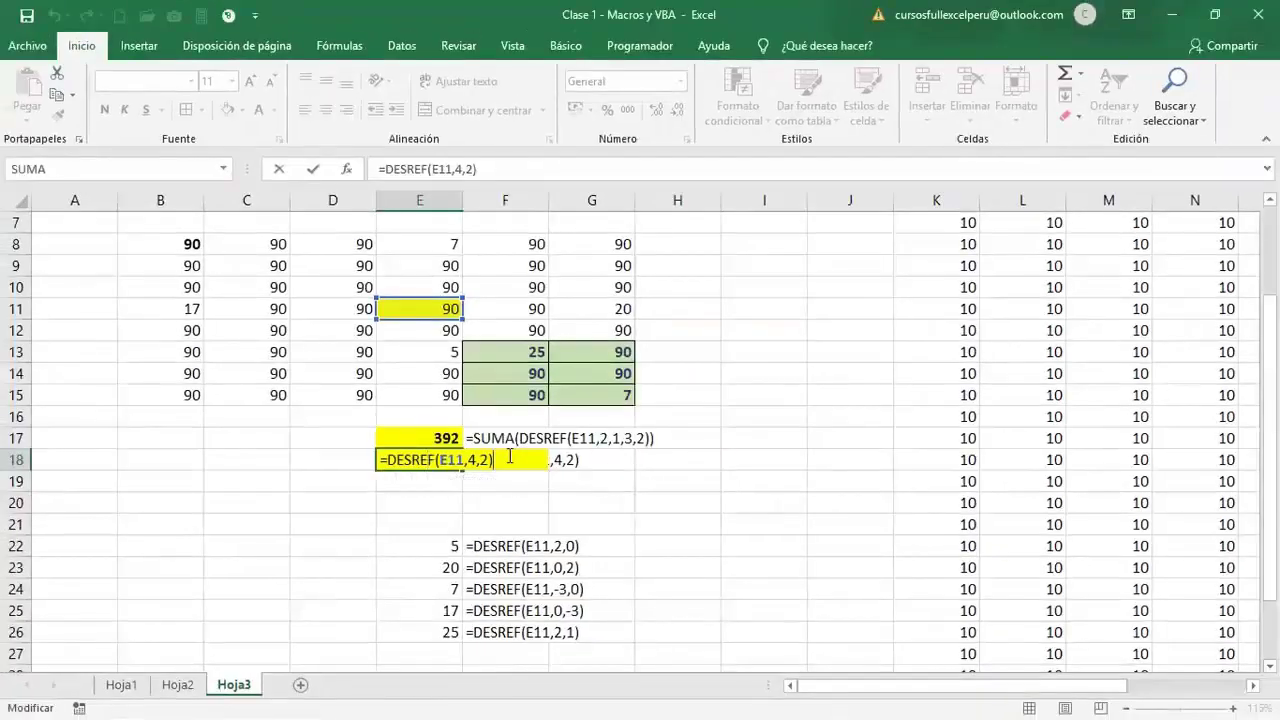
- Complete E18 as DESREF(E11,4,2,-3,-2) with negative height and width
{"action": "key", "text": "BackSpace"}
{"action": "type", "text": ",4"}
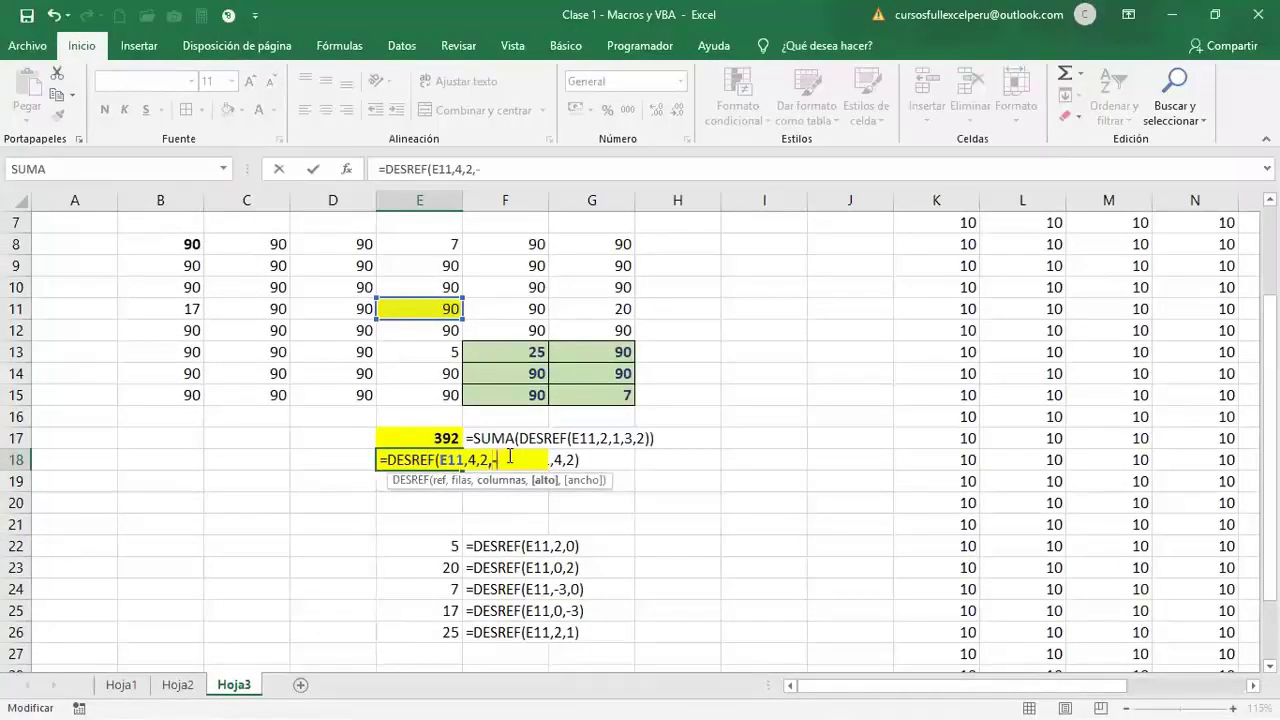
{"action": "type", "text": ","}
{"action": "key", "text": "ctrl+1"}
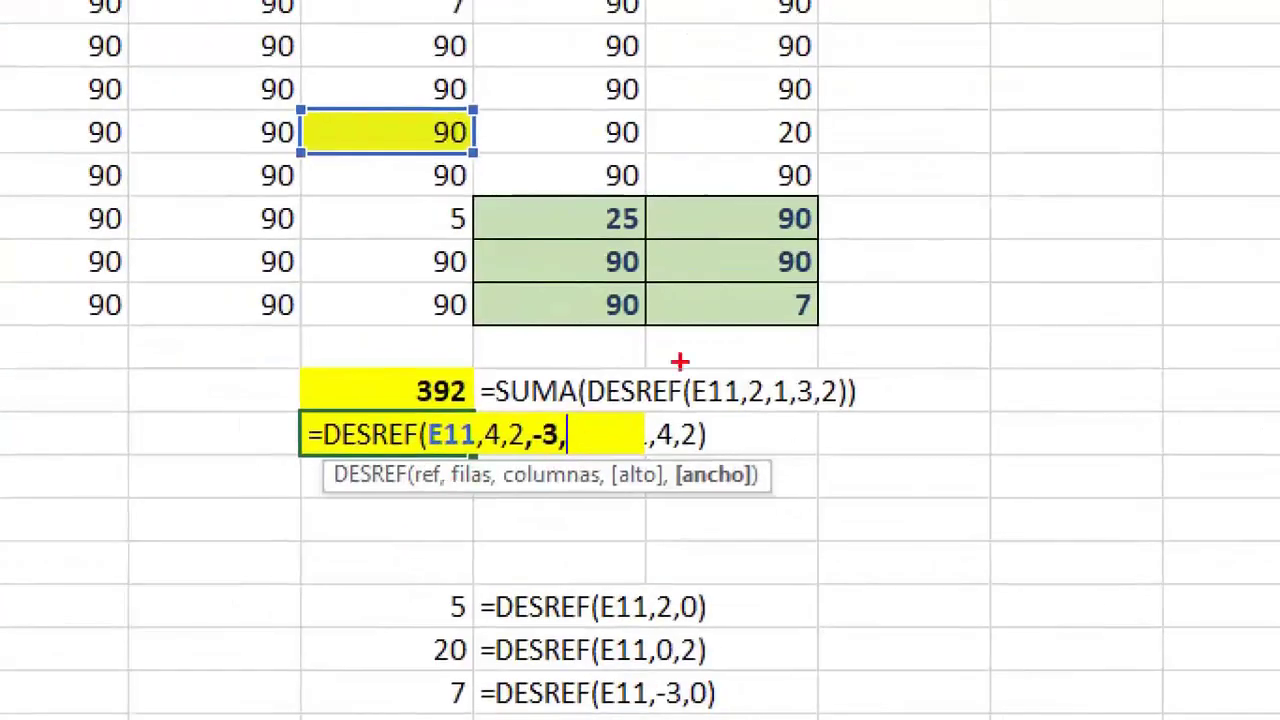
{"action": "left_click_drag", "start_coordinate": [704, 297], "coordinate": [822, 326]}
{"action": "left_click_drag", "start_coordinate": [704, 297], "coordinate": [648, 282]}
{"action": "left_click_drag", "start_coordinate": [489, 179], "coordinate": [790, 180]}
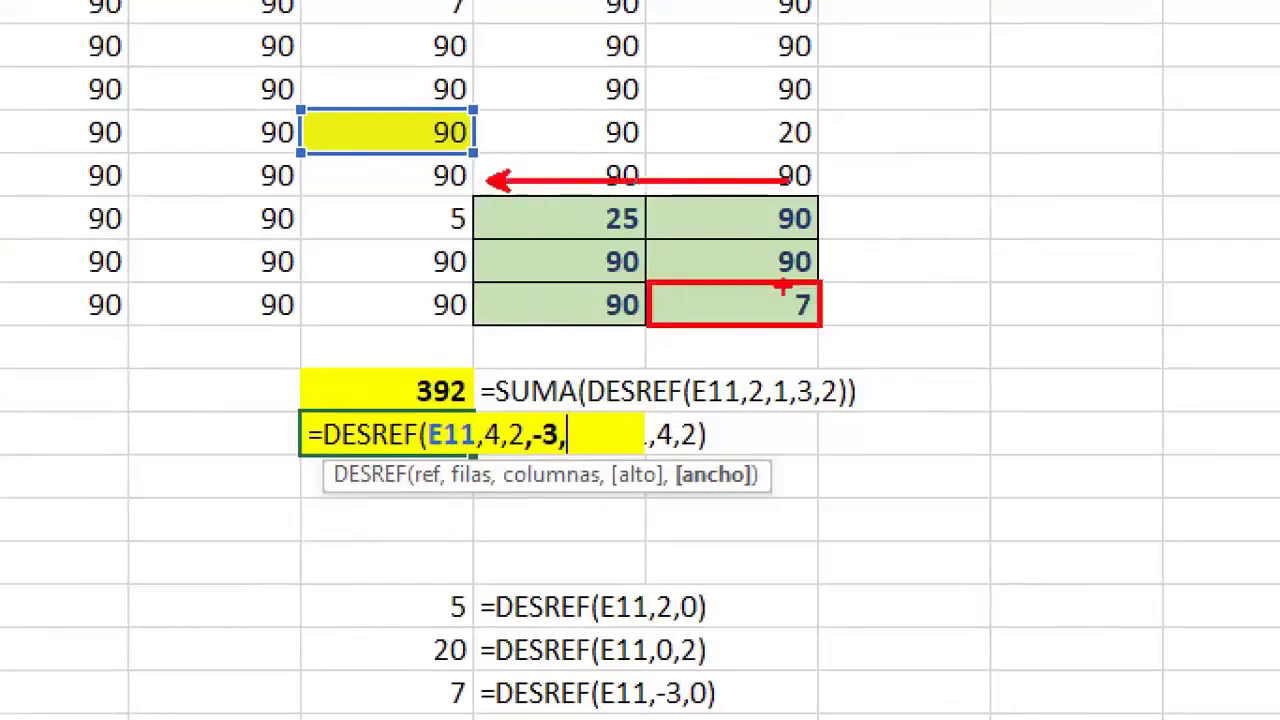
{"action": "mouse_move", "coordinate": [674, 254]}
{"action": "left_mouse_down"}
{"action": "mouse_move", "coordinate": [719, 255]}
{"action": "mouse_move", "coordinate": [733, 318]}
{"action": "left_mouse_up"}
{"action": "mouse_move", "coordinate": [489, 264]}
{"action": "left_mouse_down"}
{"action": "mouse_move", "coordinate": [522, 264]}
{"action": "mouse_move", "coordinate": [588, 306]}
{"action": "left_mouse_up"}
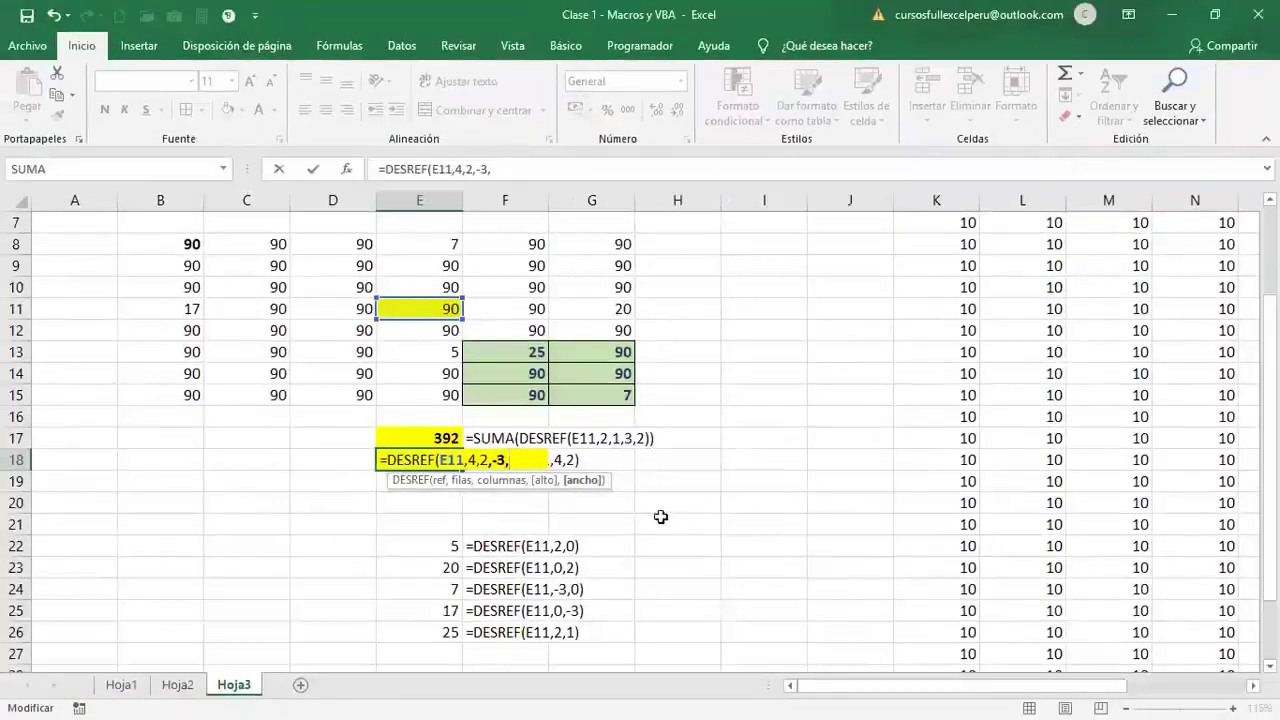
{"action": "type", "text": "-2"}
{"action": "key", "text": "Return"}
- Wrap the E18 DESREF in SUMA so it returns 392 like E17
{"action": "double_click", "coordinate": [437, 462]}
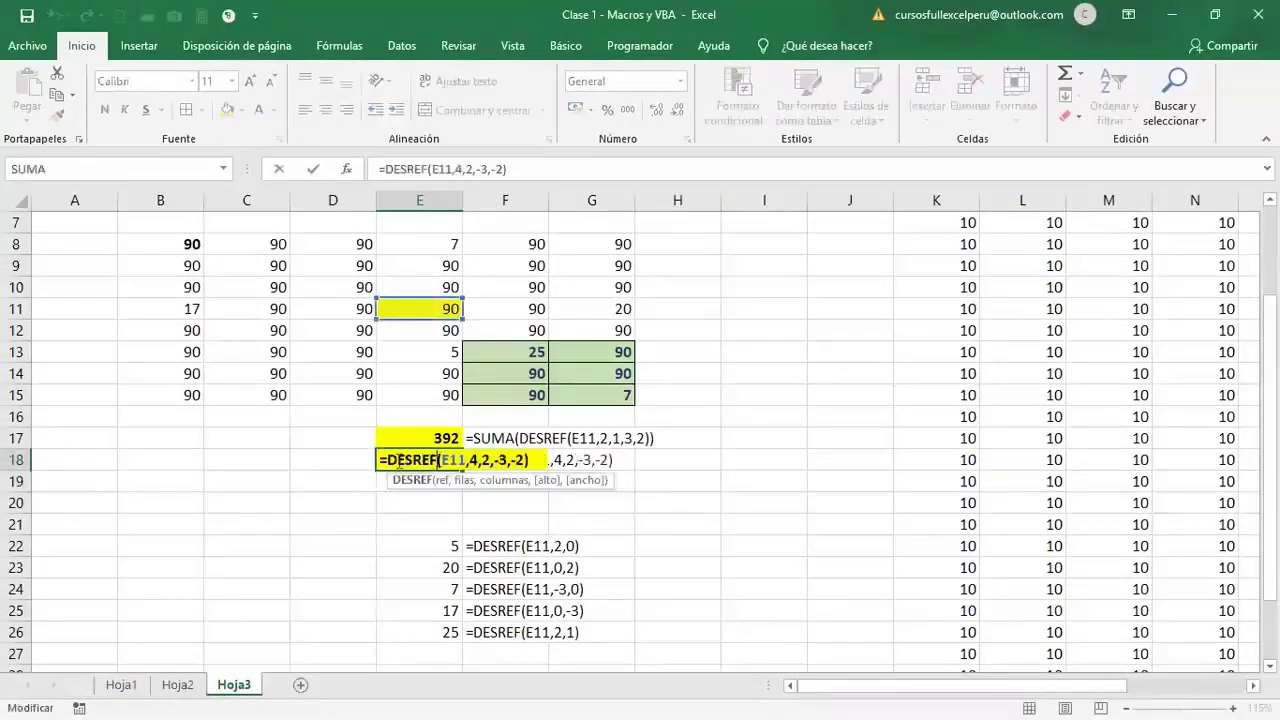
{"action": "type", "text": "suma"}
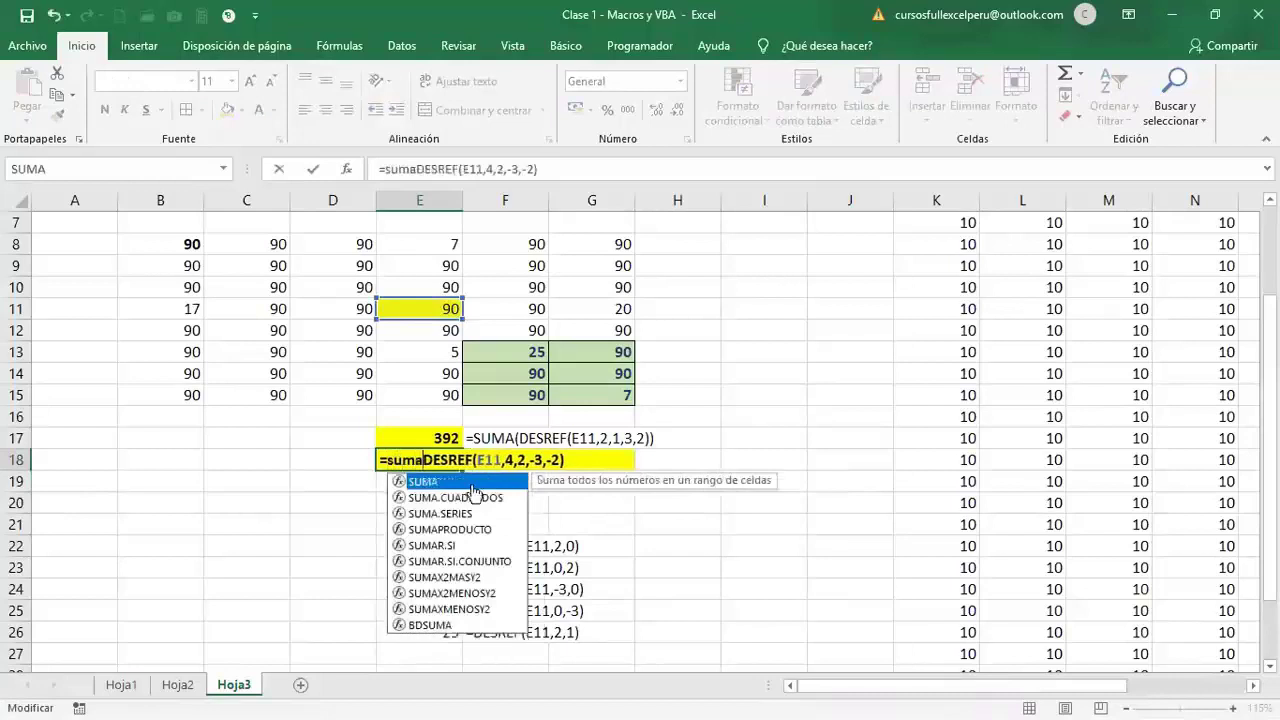
{"action": "key", "text": "Tab"}
{"action": "key", "text": "Return"}
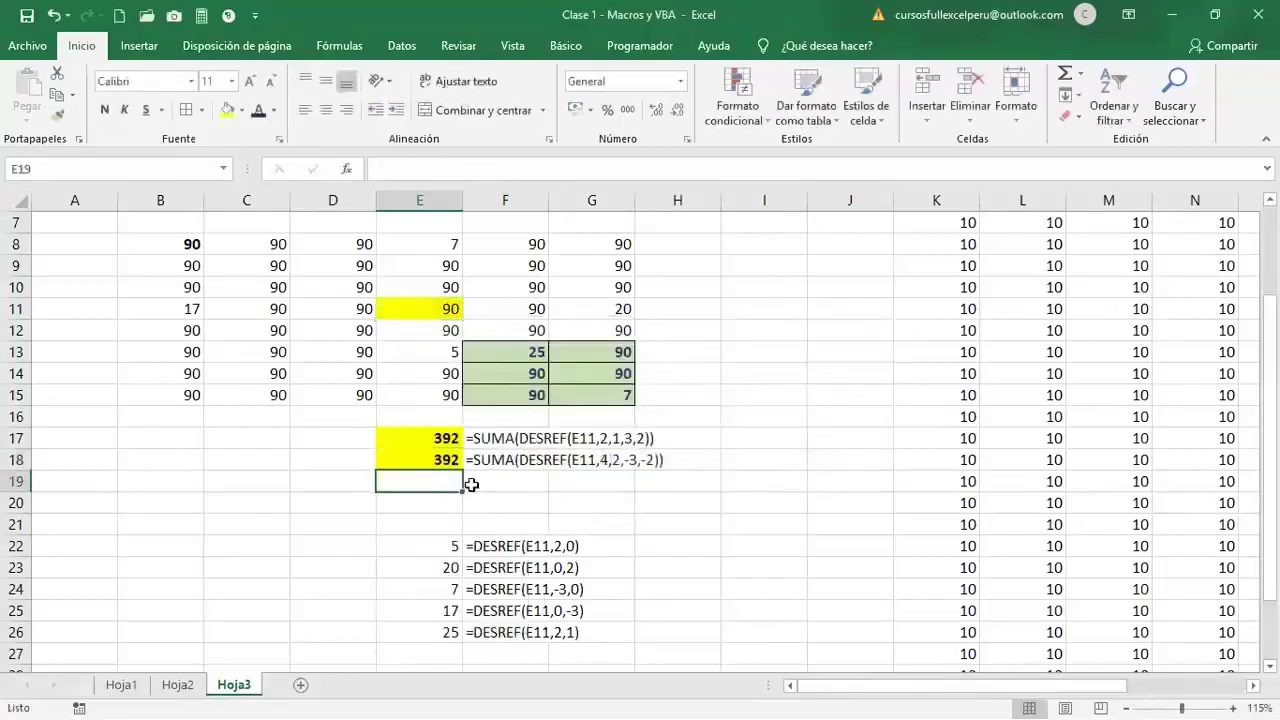
- Select the green block F13:G15 to check it, then scroll up to the titles
{"action": "left_click", "coordinate": [777, 500]}
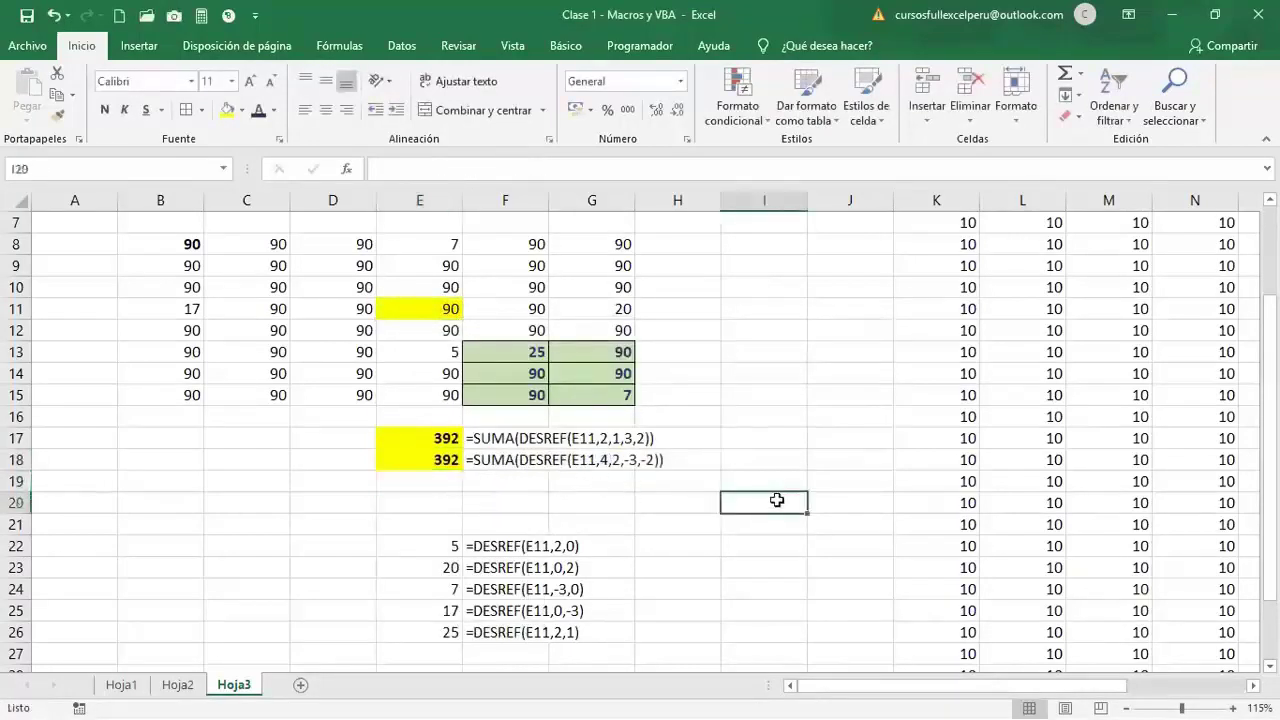
{"action": "left_click_drag", "start_coordinate": [532, 362], "coordinate": [595, 392]}
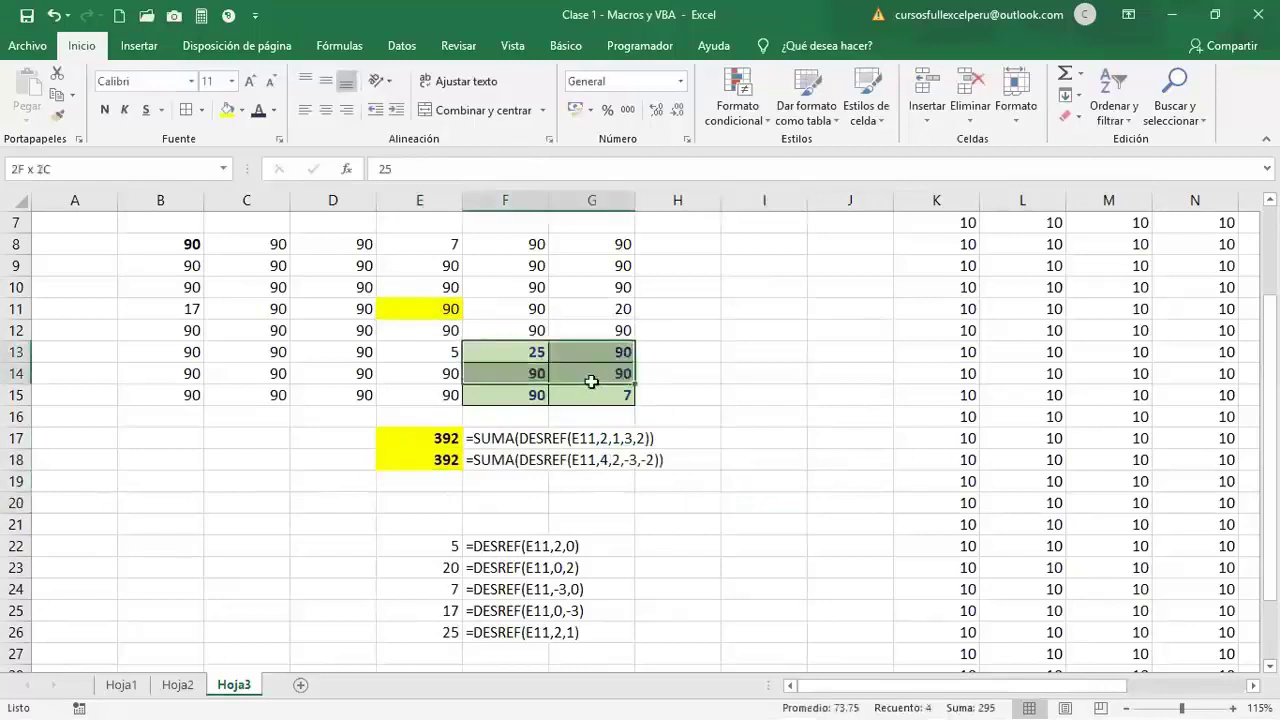
{"action": "left_click", "coordinate": [731, 500]}
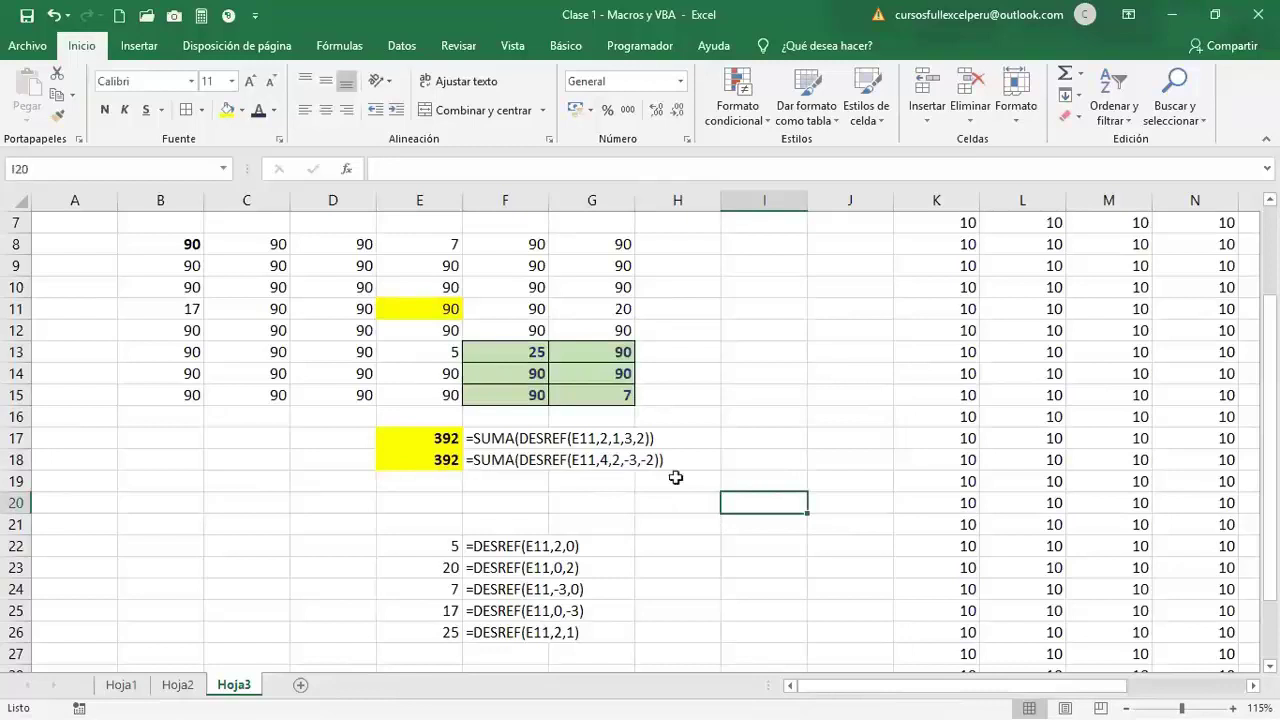
{"action": "left_click", "coordinate": [752, 455]}
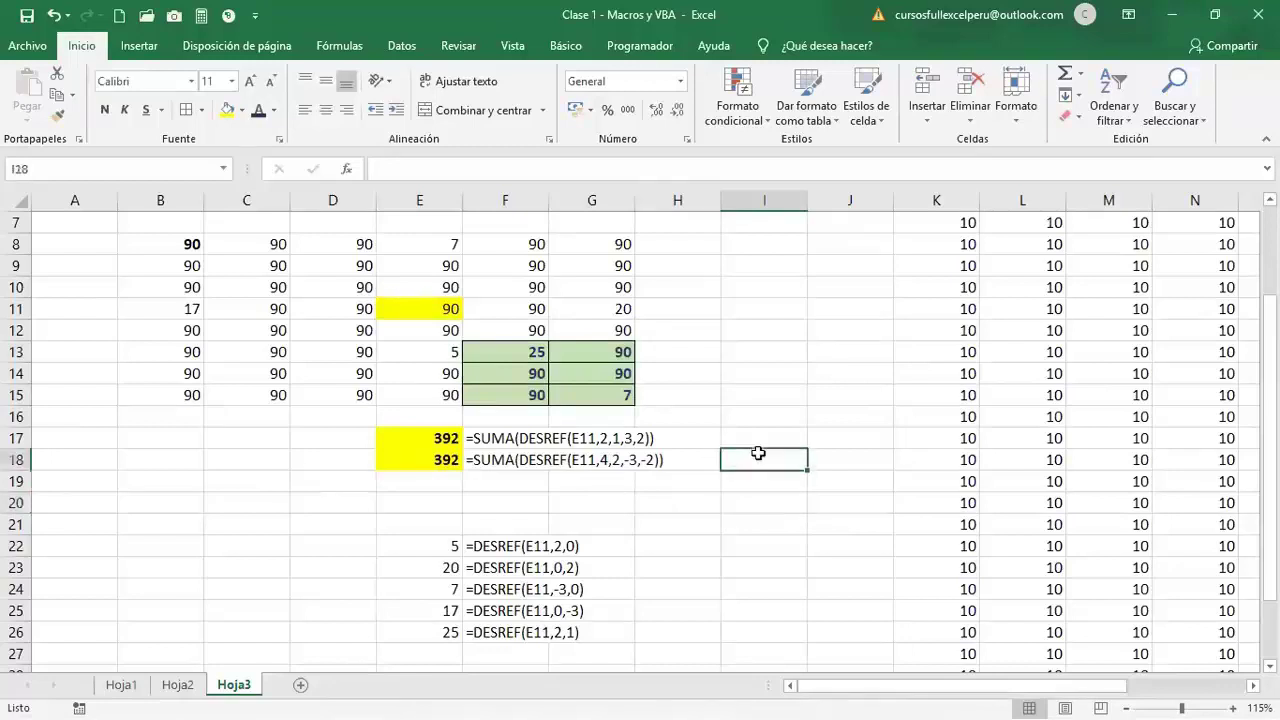
{"action": "scroll", "coordinate": [760, 453], "scroll_direction": "up", "scroll_amount": 2}
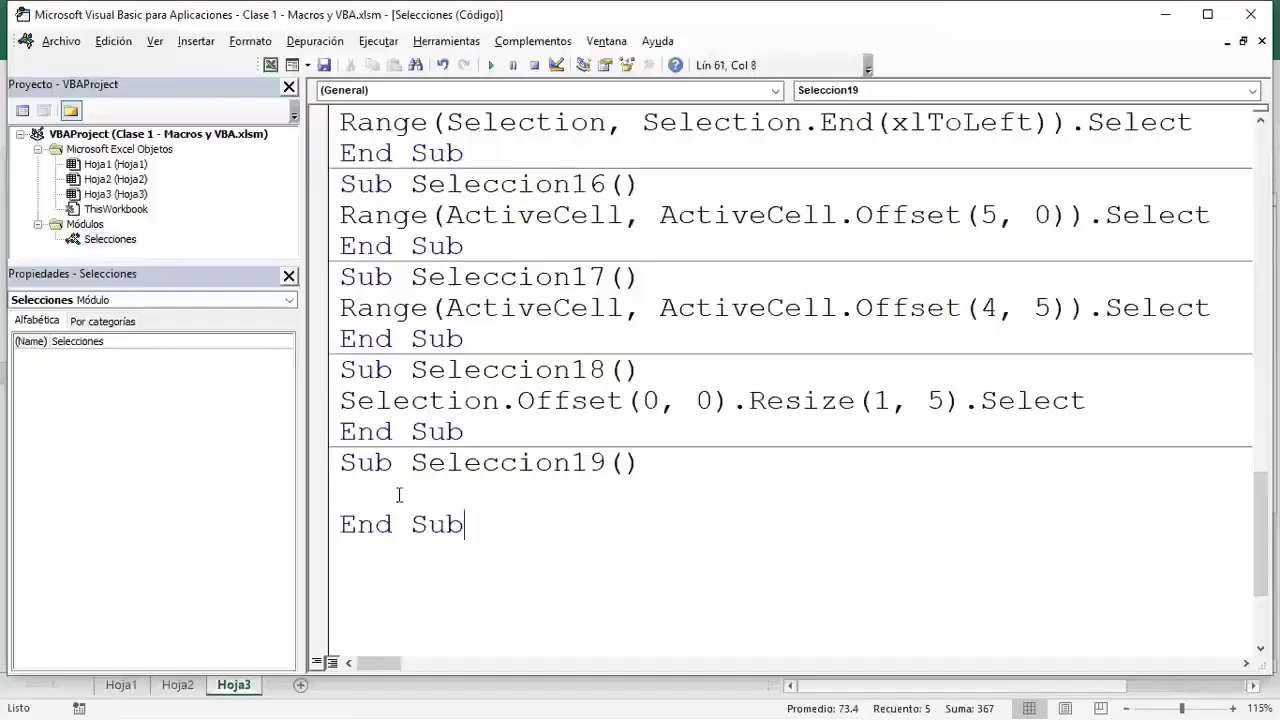
- Write ActiveCell.Offset(0,0).Resize(2,4).Select as the body of Seleccion19
{"action": "left_click", "coordinate": [384, 494]}
{"action": "type", "text": "activecell"}
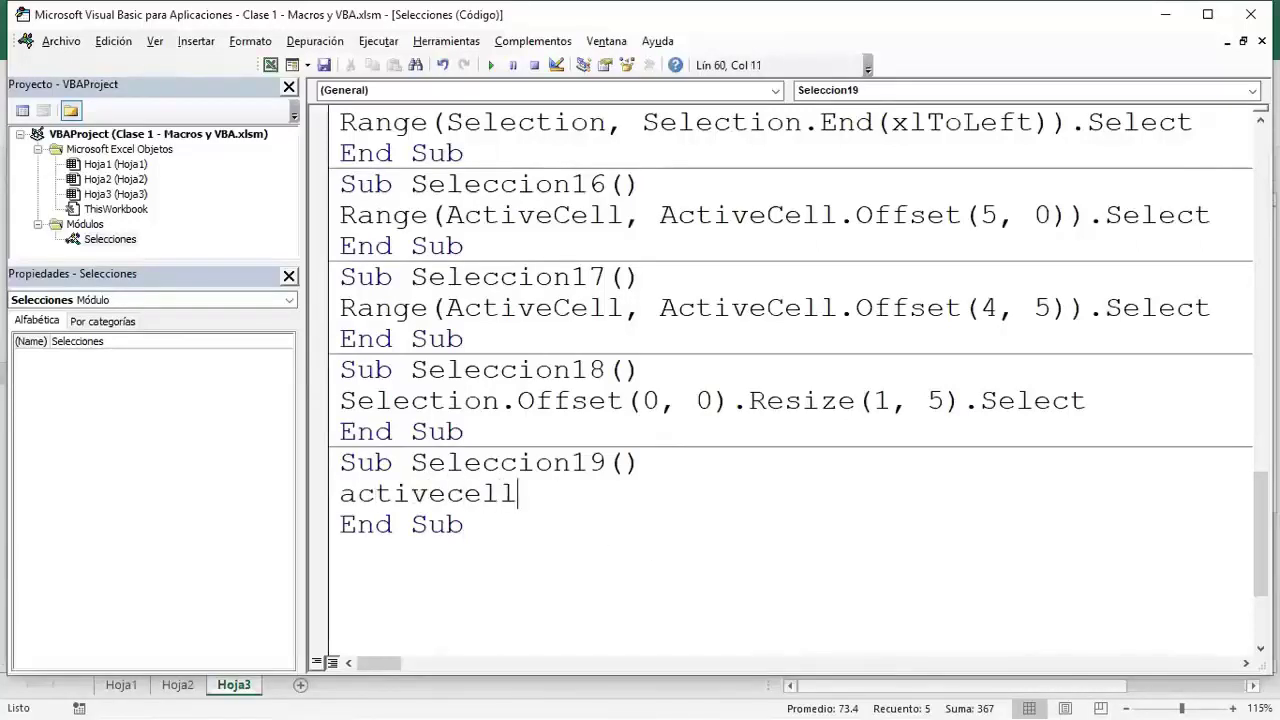
{"action": "type", "text": ".Offset("}
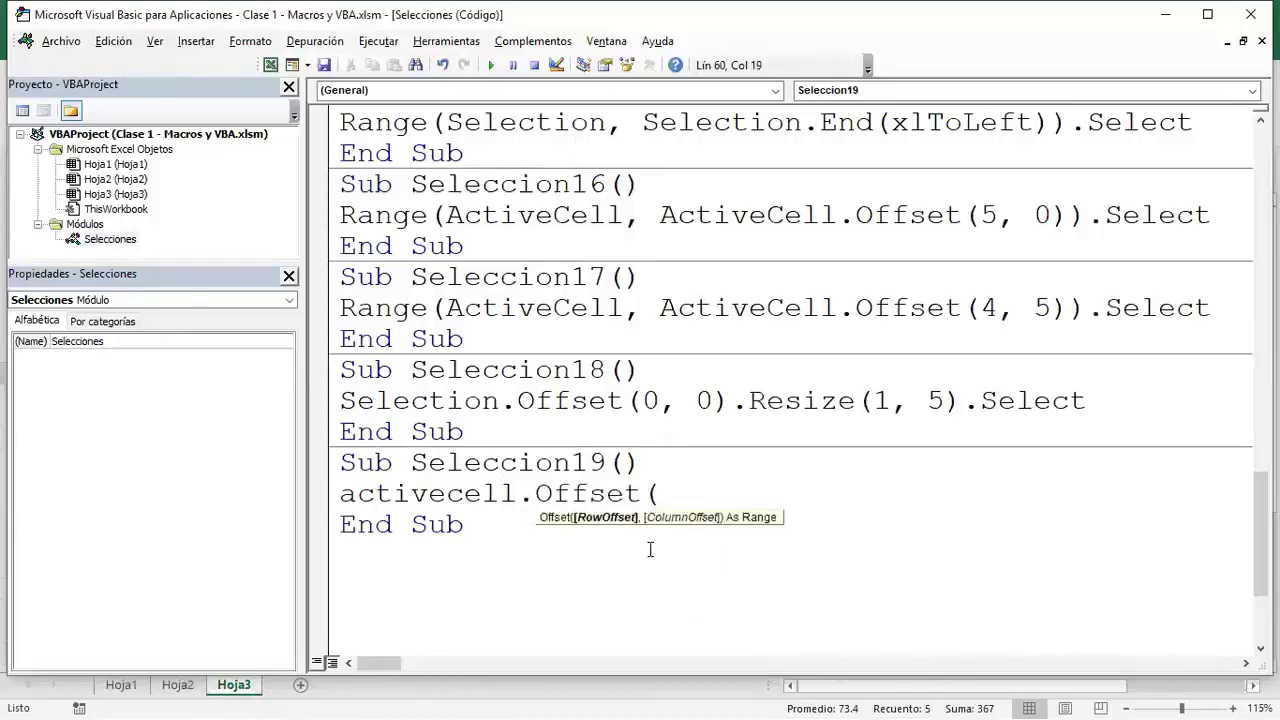
{"action": "type", "text": "0,0"}
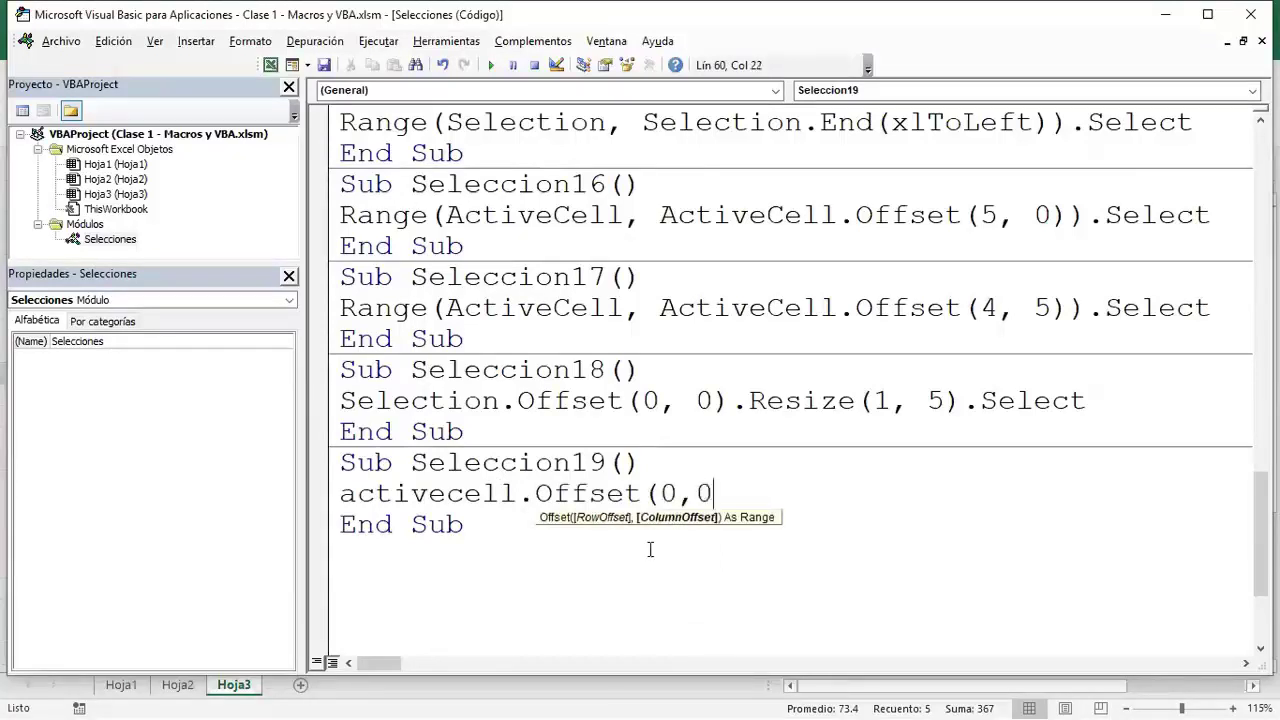
{"action": "type", "text": ").re"}
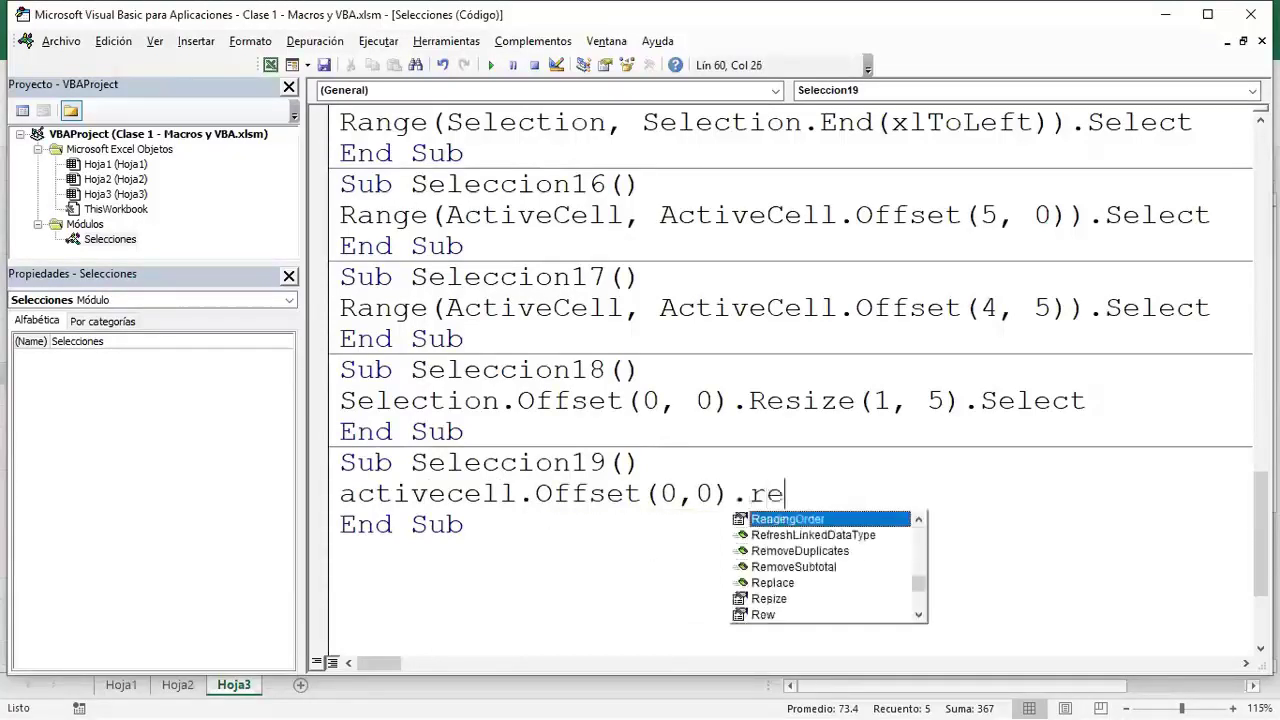
{"action": "key", "text": "Down"}
{"action": "key", "text": "Down"}
{"action": "key", "text": "Down"}
{"action": "key", "text": "Down"}
{"action": "key", "text": "Tab"}
{"action": "type", "text": "("}
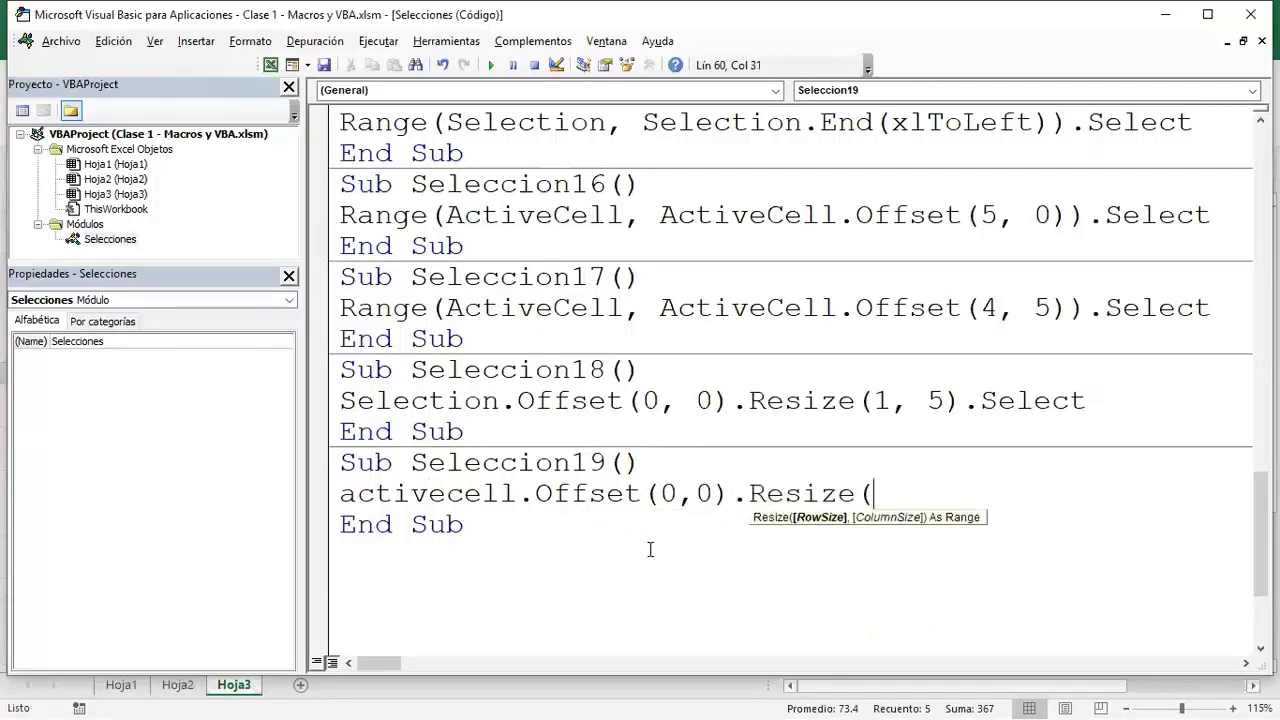
{"action": "type", "text": "2,4).se"}
{"action": "key", "text": "Tab"}
{"action": "key", "text": "Down"}
{"action": "key", "text": "Return"}
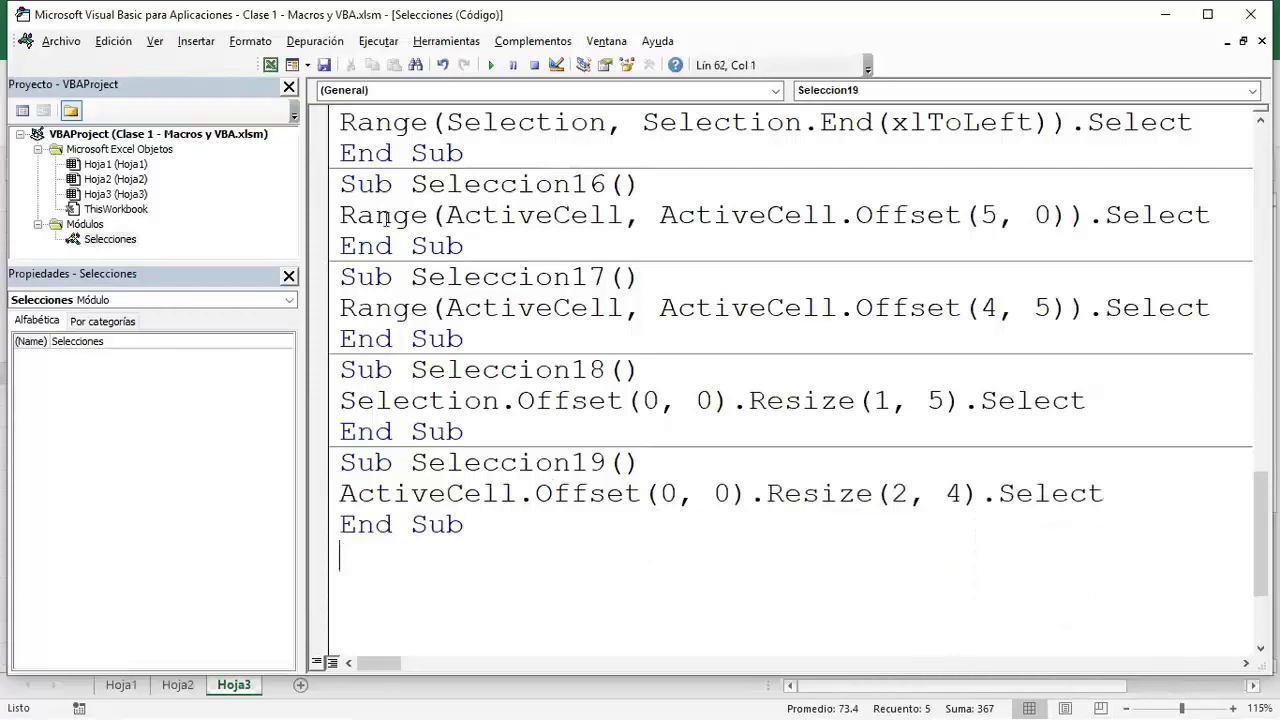
- Back in Excel, run the Seleccion18 macro from B8
{"action": "left_click", "coordinate": [269, 66]}
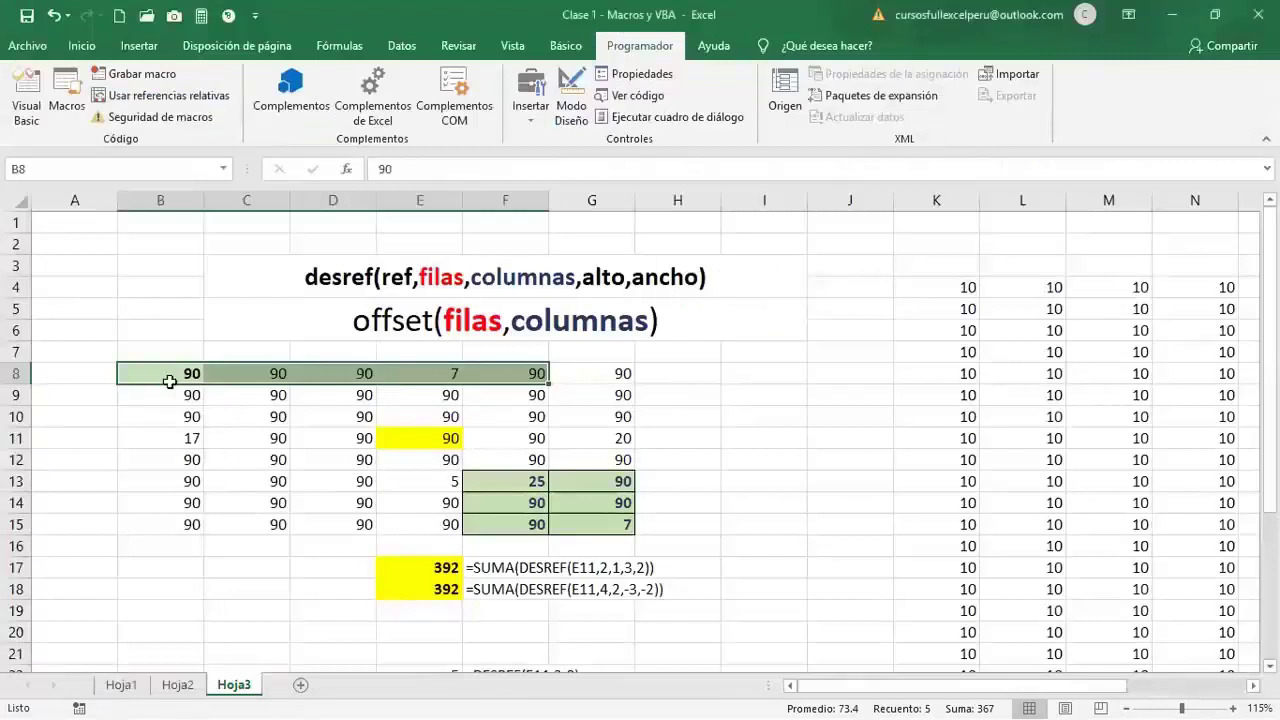
{"action": "left_click", "coordinate": [193, 381]}
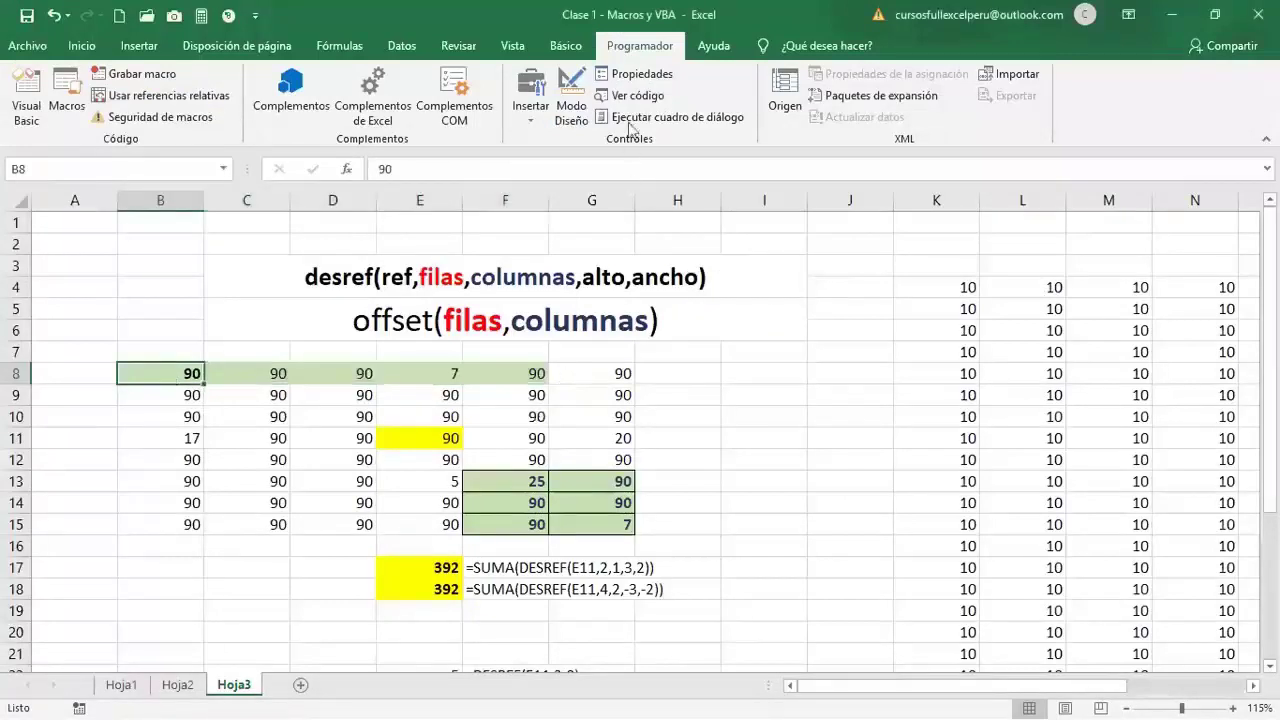
{"action": "left_click", "coordinate": [67, 98]}
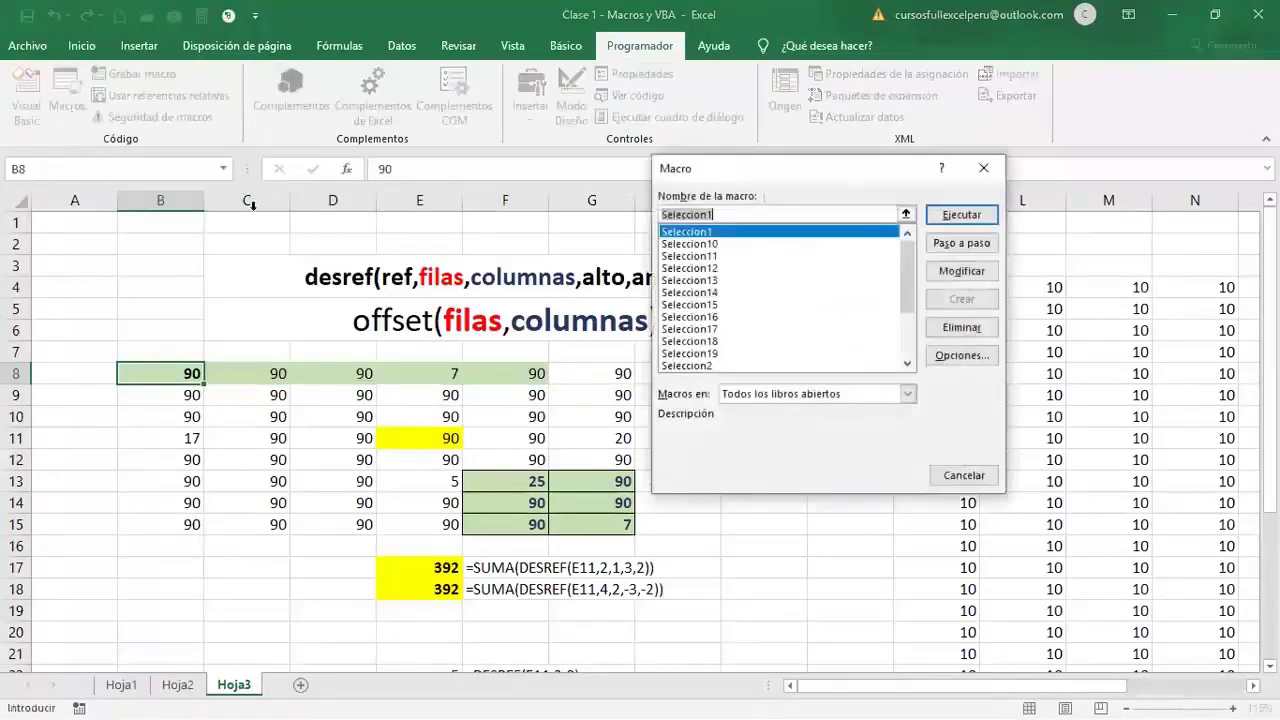
{"action": "left_click", "coordinate": [727, 342]}
{"action": "left_click", "coordinate": [955, 215]}
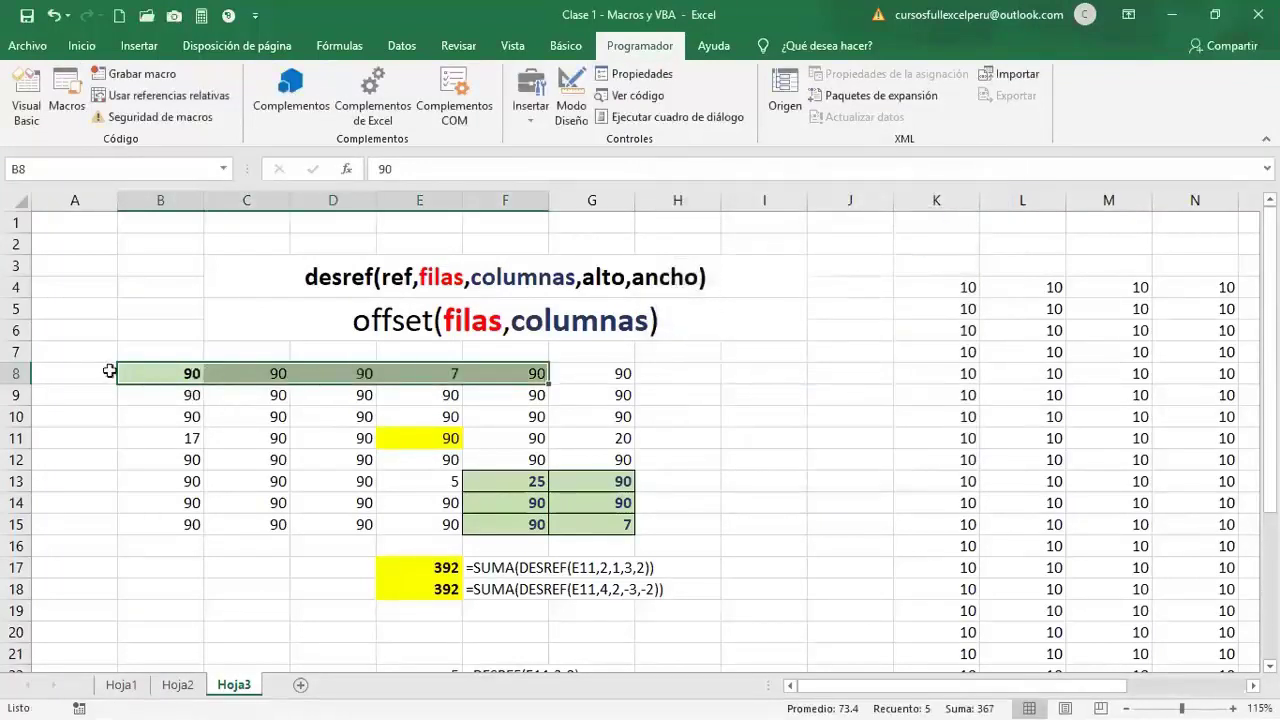
- Run Seleccion19 from B8 to select B8:E9, then return to the code editor
{"action": "left_click", "coordinate": [186, 372]}
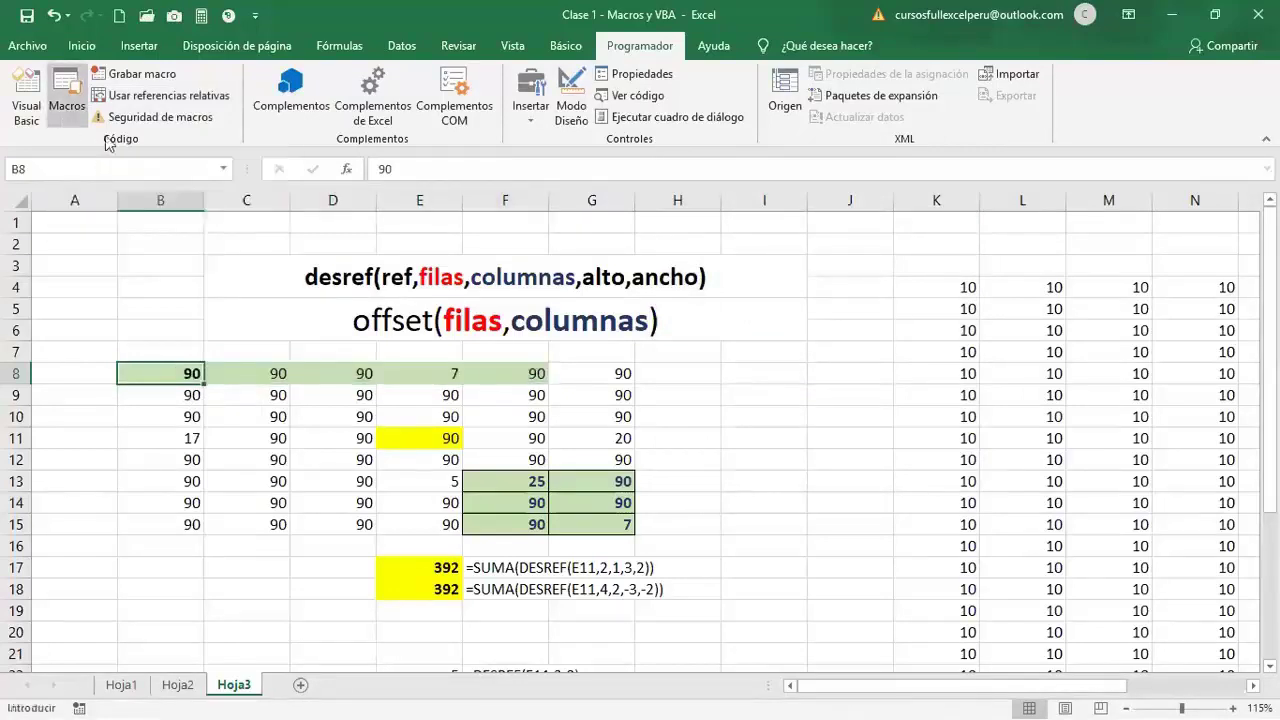
{"action": "left_click", "coordinate": [64, 118]}
{"action": "left_click", "coordinate": [730, 354]}
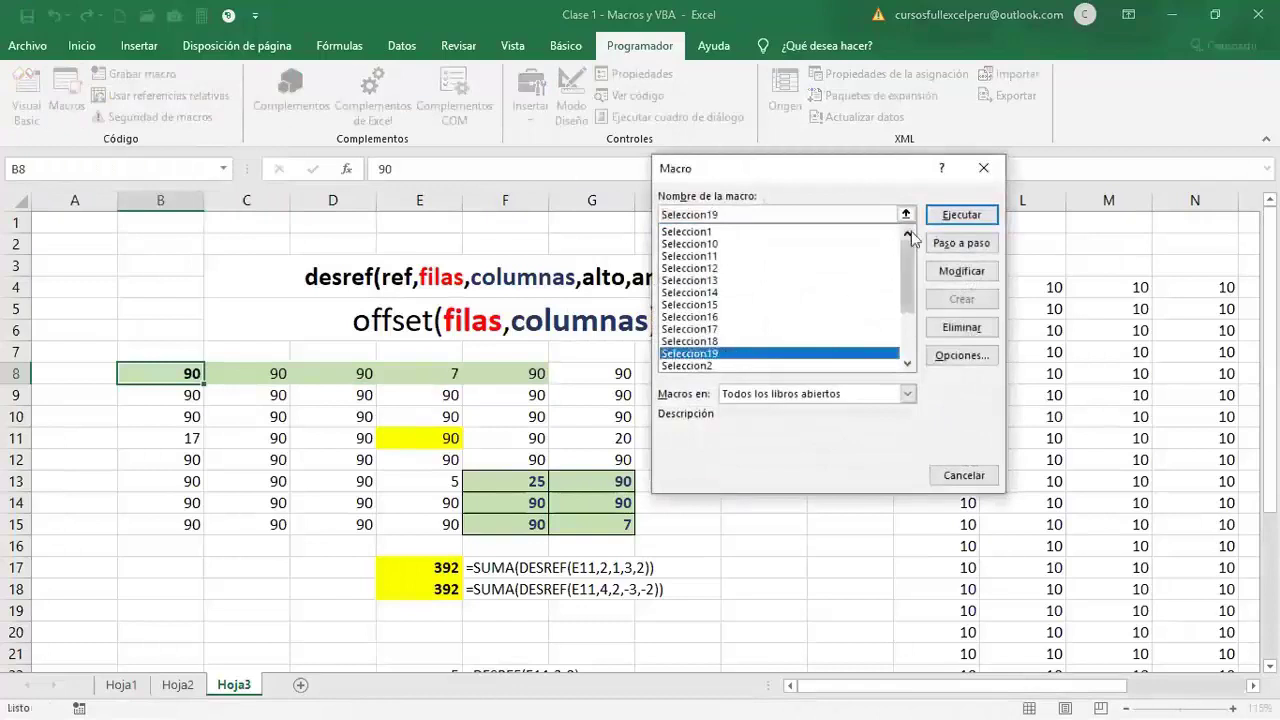
{"action": "left_click", "coordinate": [955, 222]}
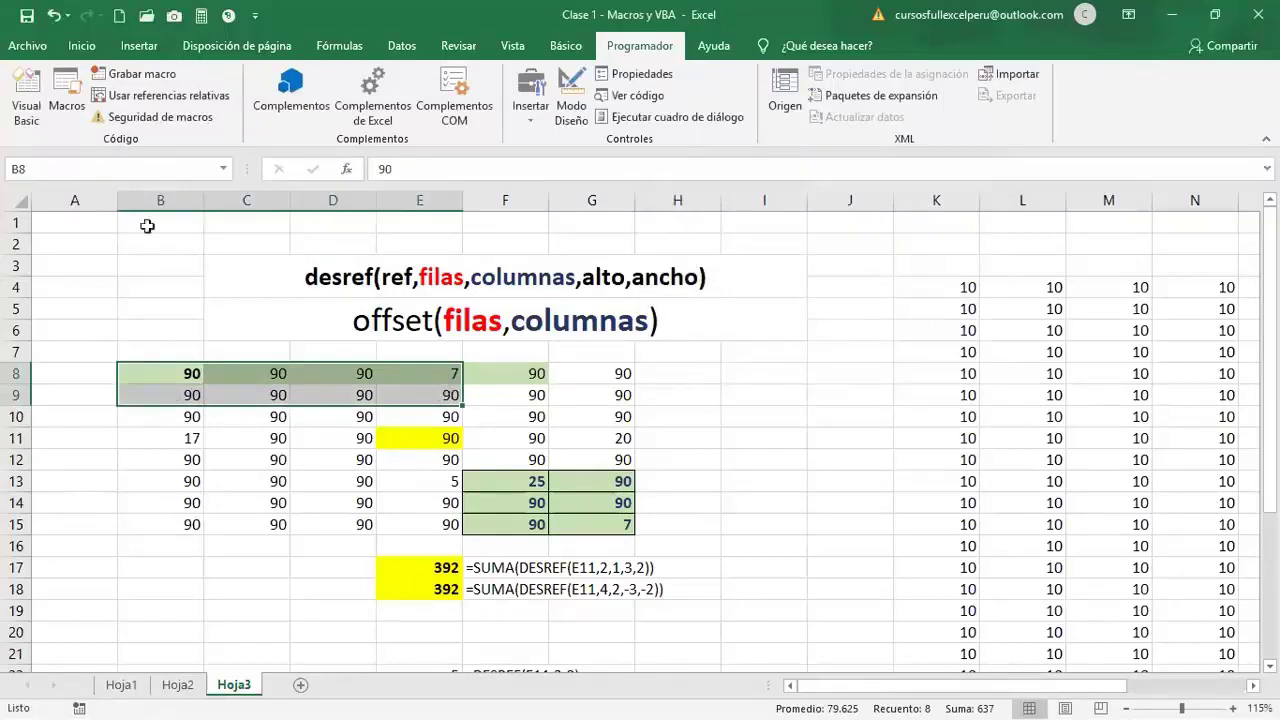
{"action": "left_click", "coordinate": [28, 105]}
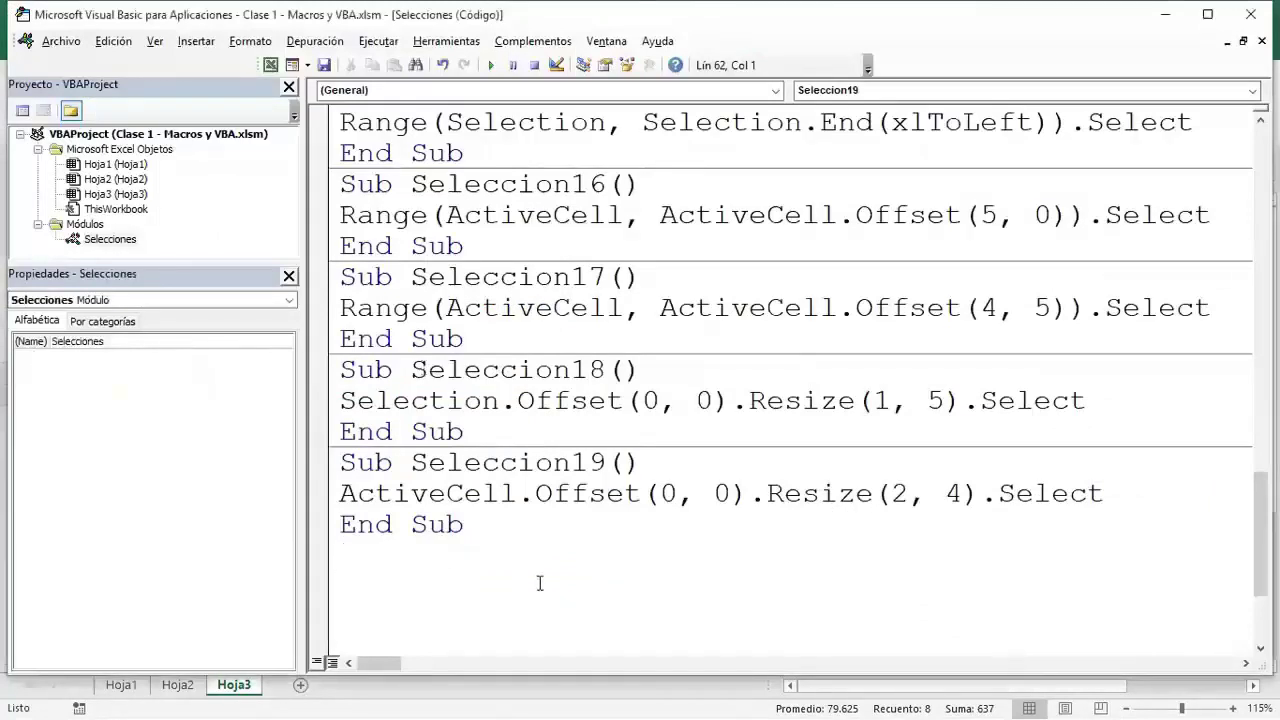
- Write Sub Seleccion20 with ActiveCell.Offset(2, 0).Resize(5, 3).Select, then go back to Excel
{"action": "type", "text": "sub Seleccion20"}
{"action": "key", "text": "Return"}
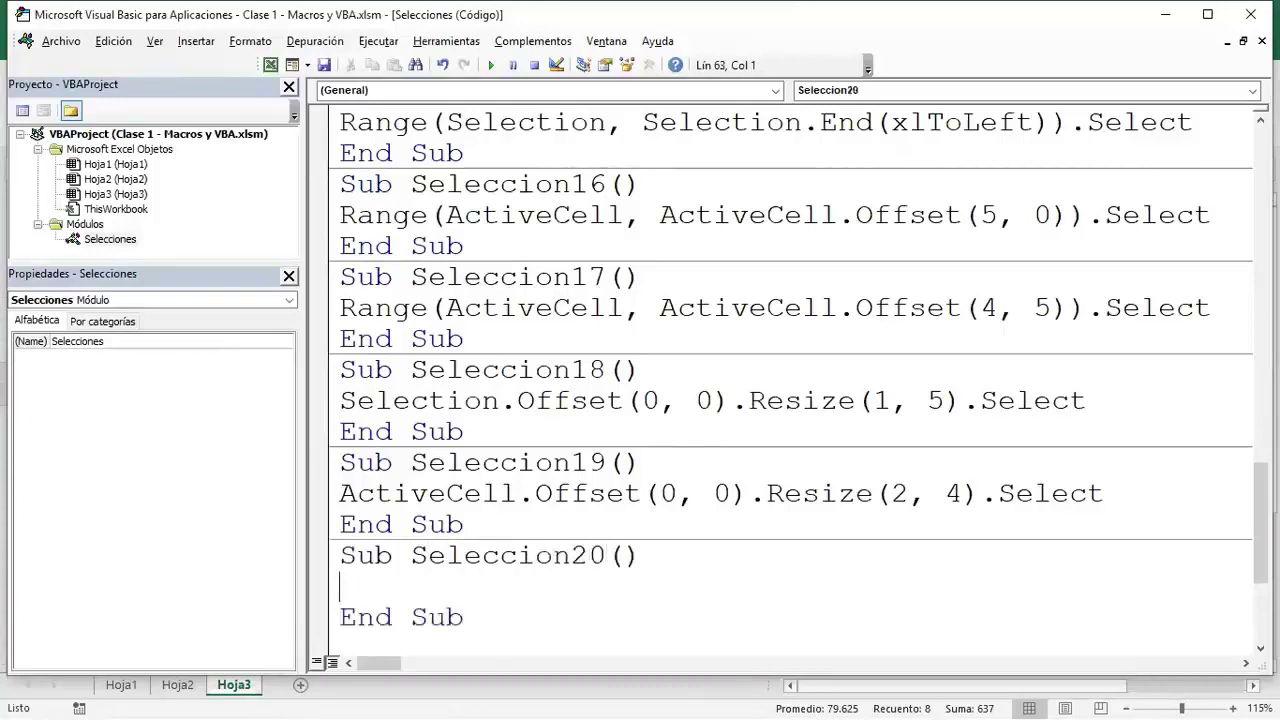
{"action": "type", "text": "activecell"}
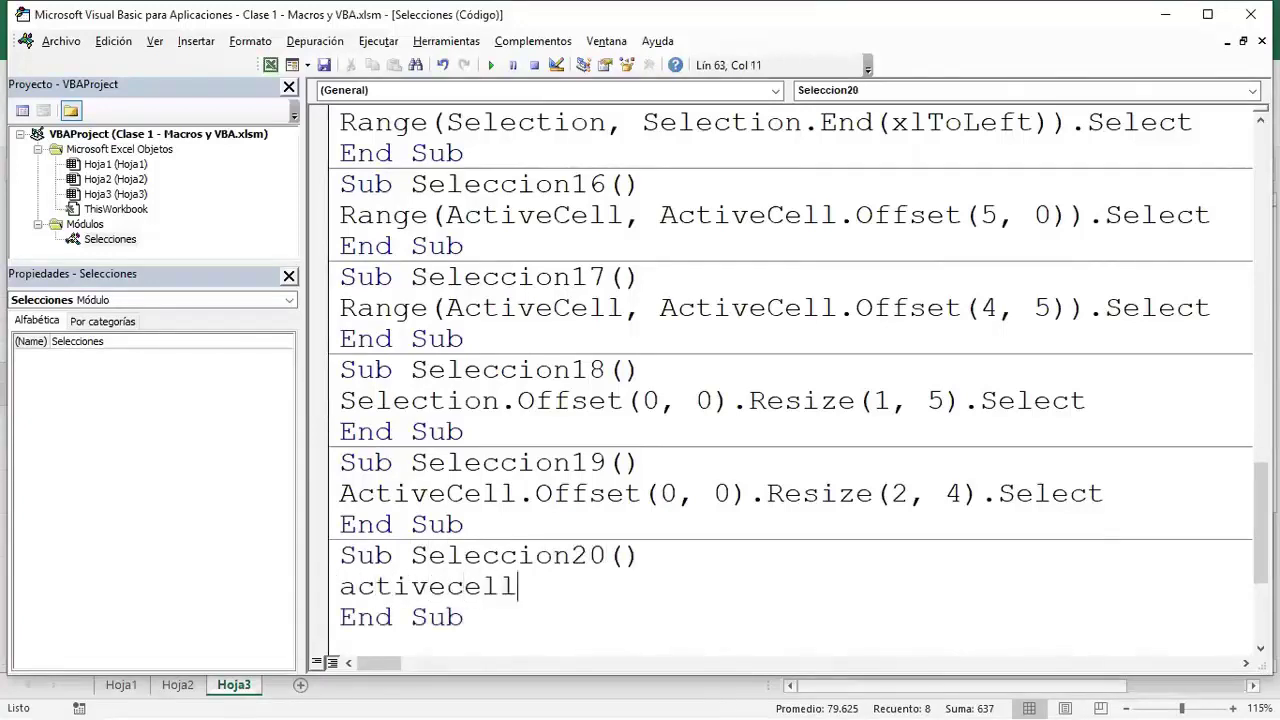
{"action": "type", "text": ".o"}
{"action": "key", "text": "Tab"}
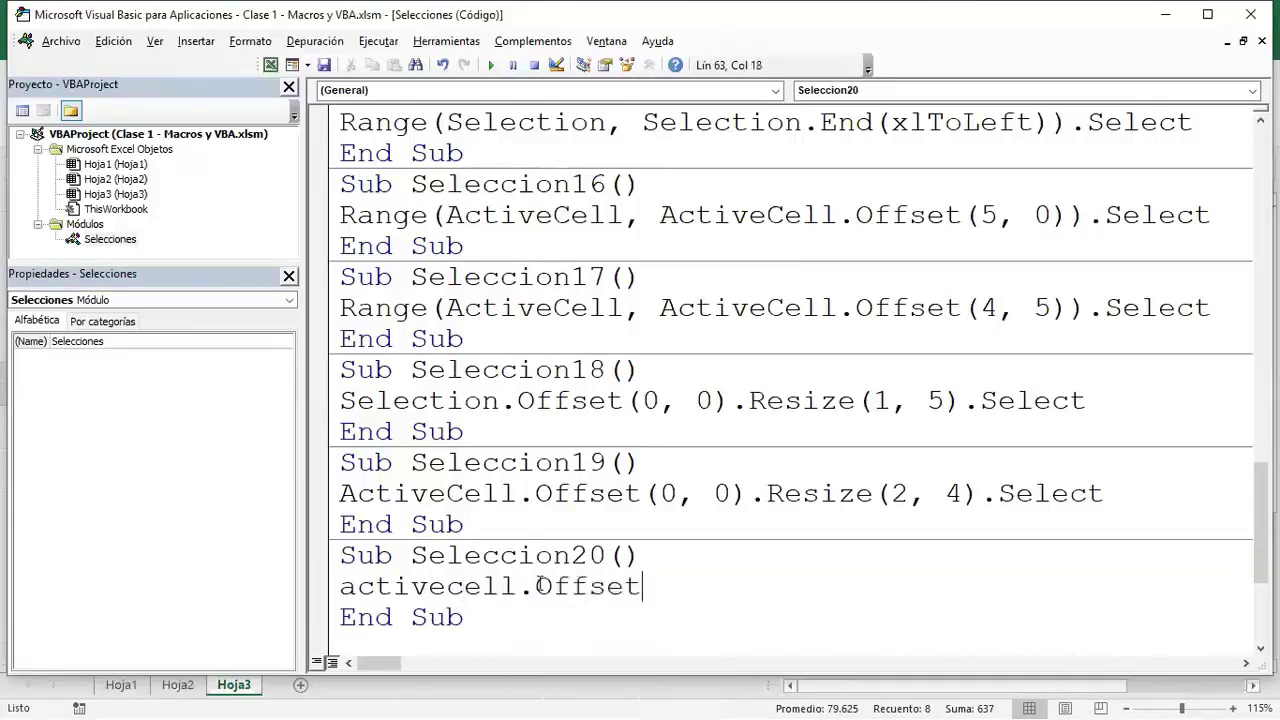
{"action": "type", "text": "(2"}
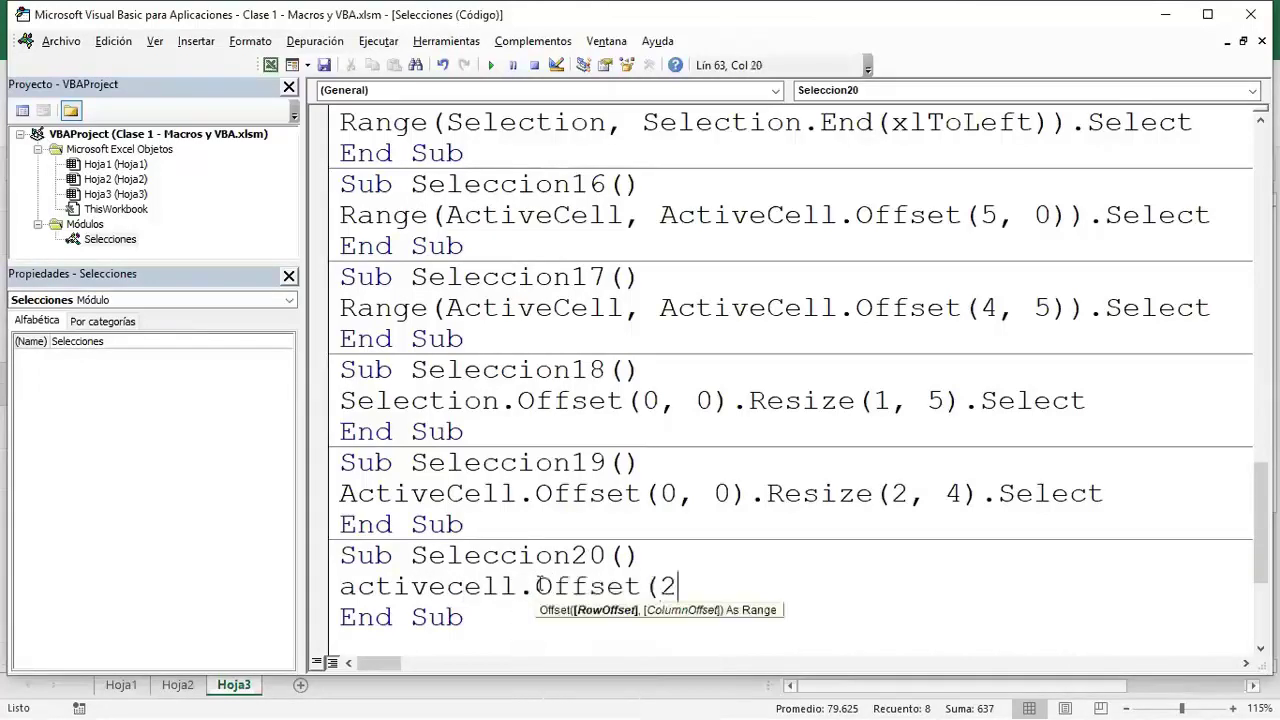
{"action": "type", "text": ",0)"}
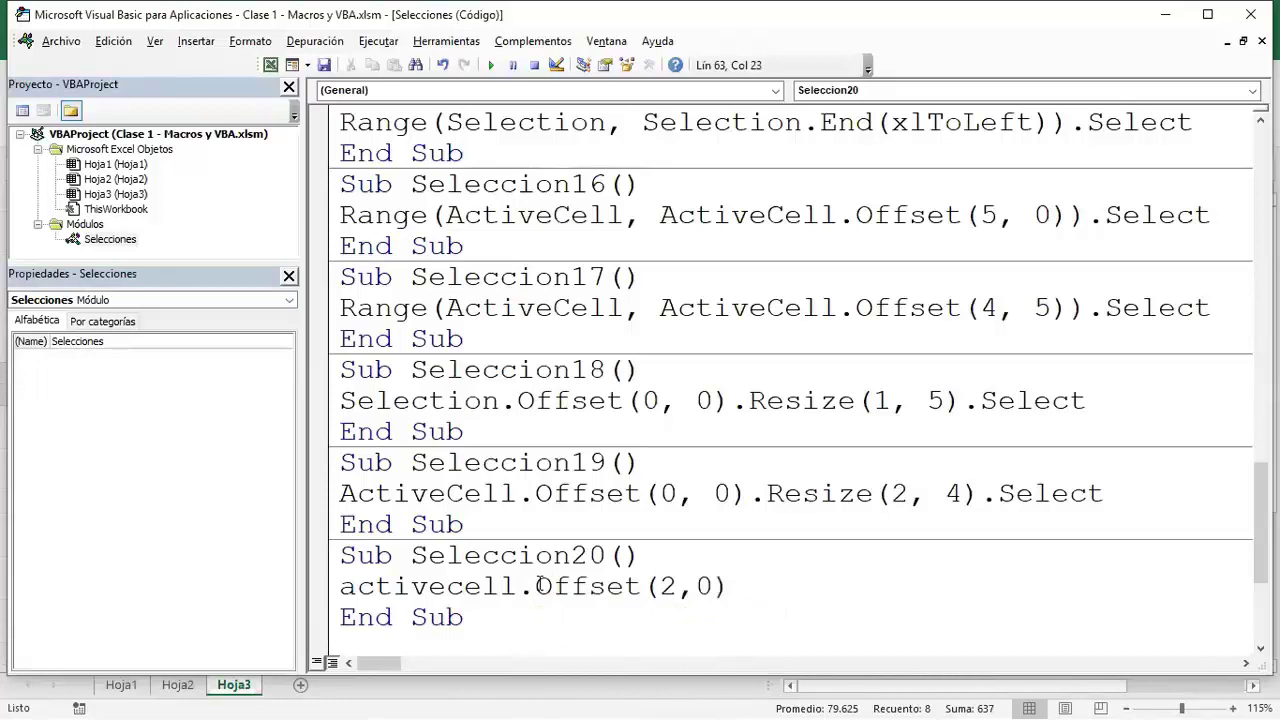
{"action": "type", "text": ".re"}
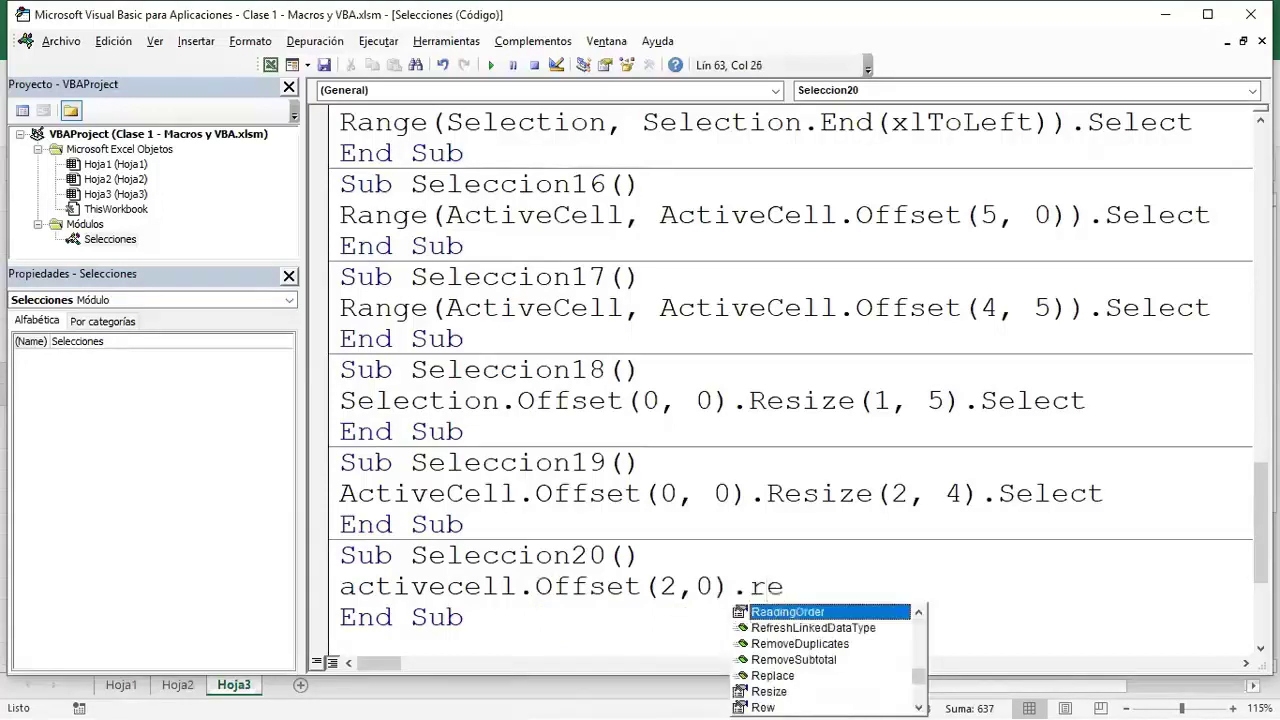
{"action": "type", "text": "si"}
{"action": "key", "text": "Tab"}
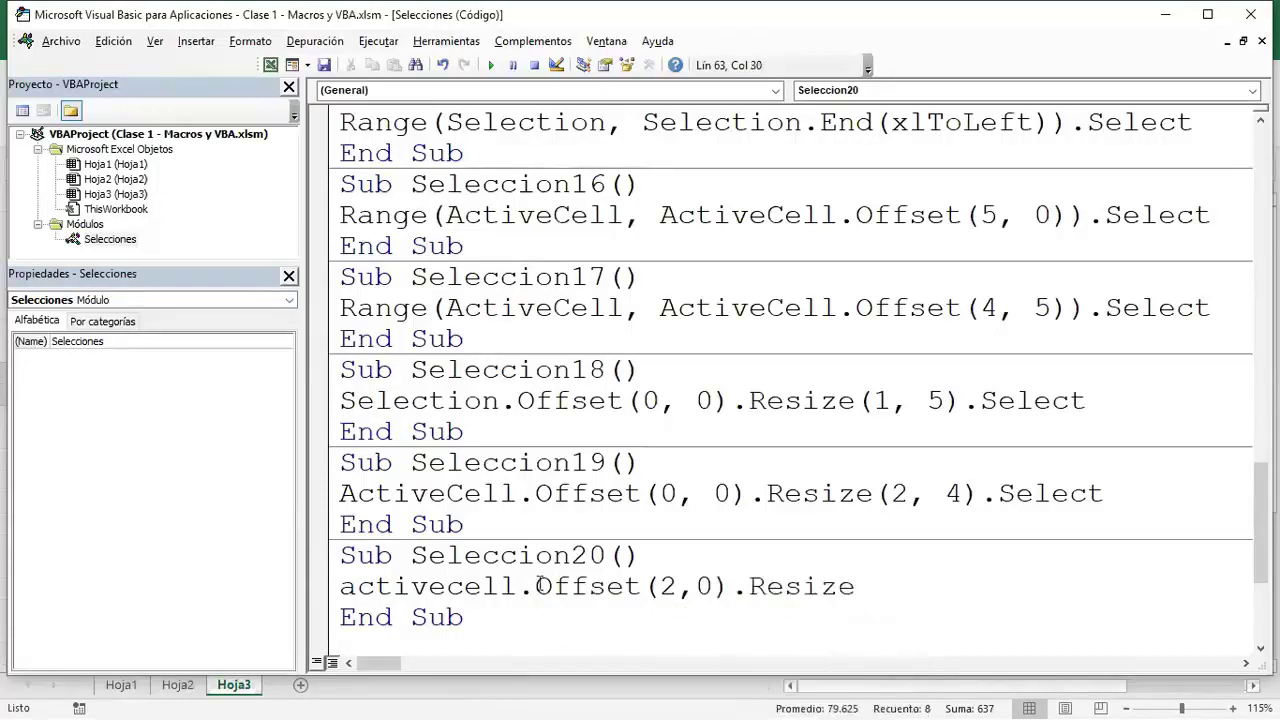
{"action": "type", "text": "(5,"}
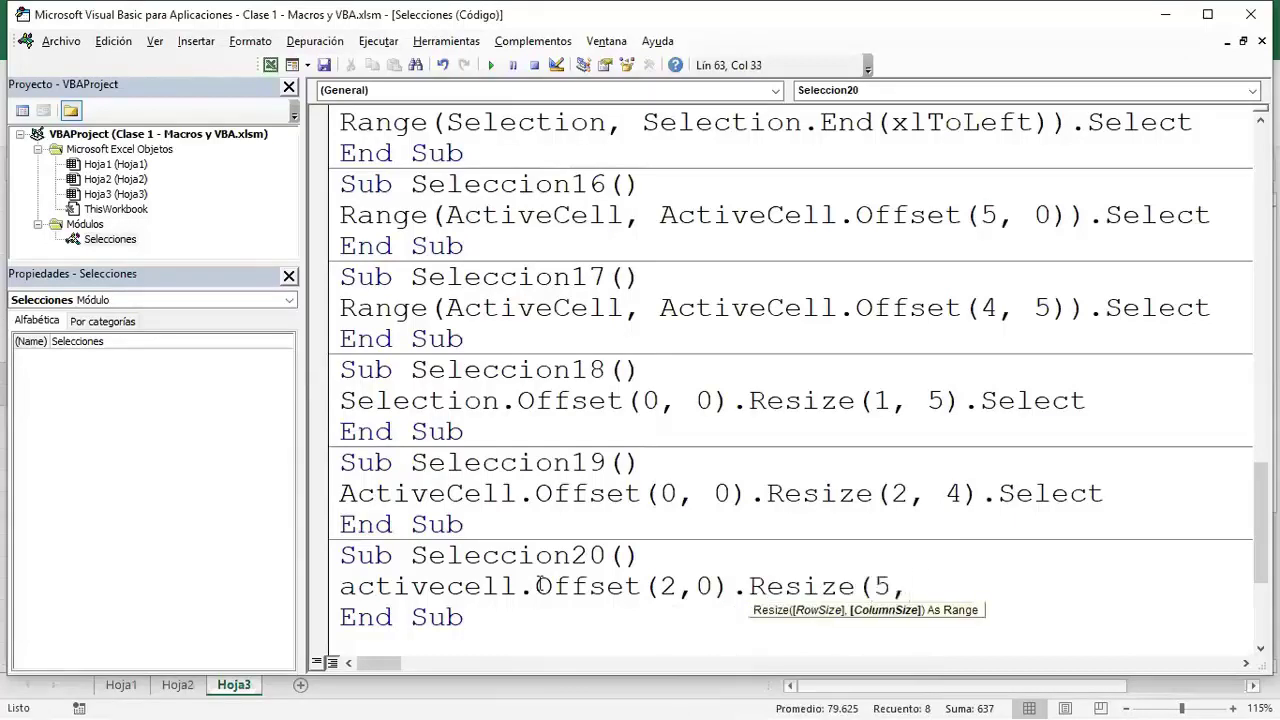
{"action": "type", "text": ").se"}
{"action": "key", "text": "Tab"}
{"action": "key", "text": "Down"}
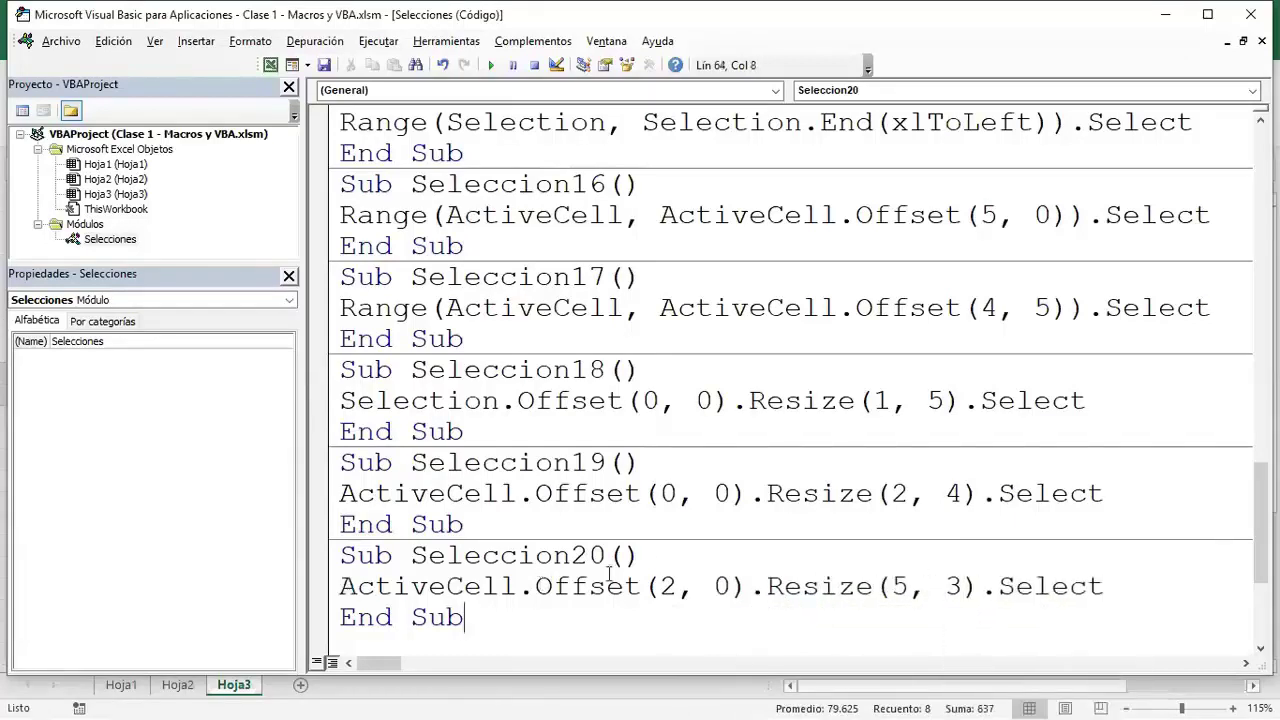
{"action": "double_click", "coordinate": [668, 586]}
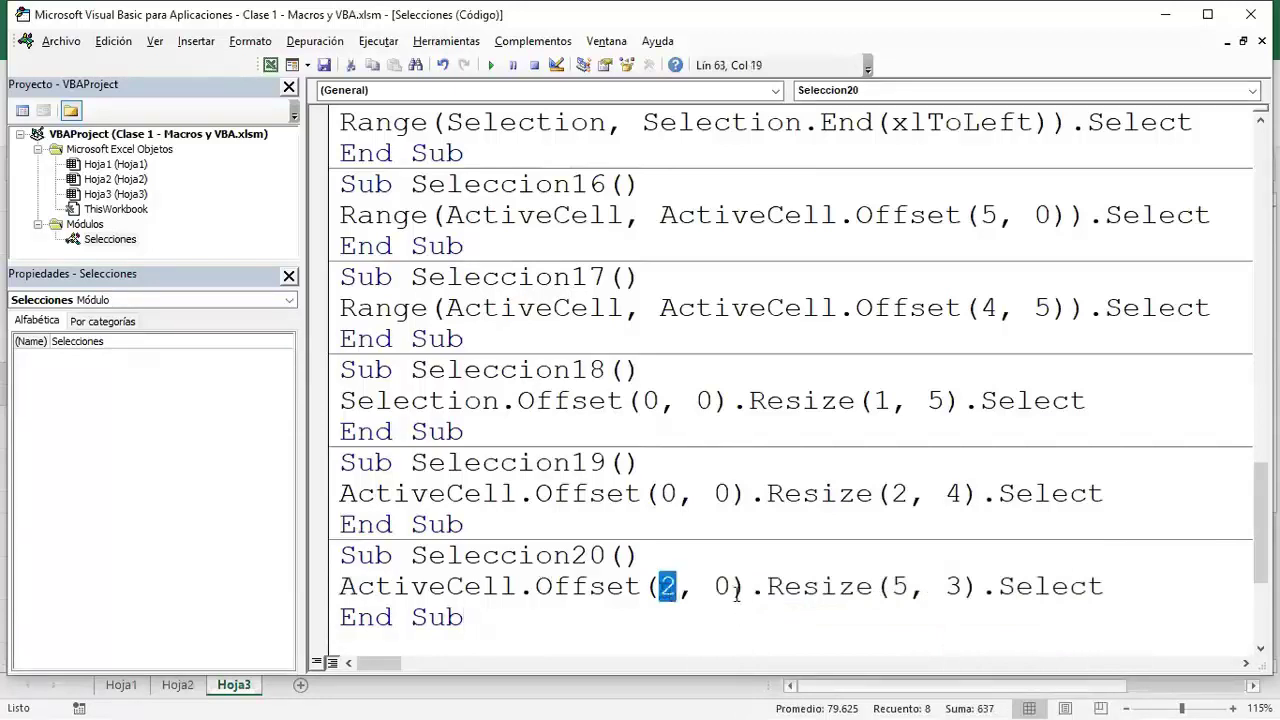
{"action": "left_click", "coordinate": [270, 65]}
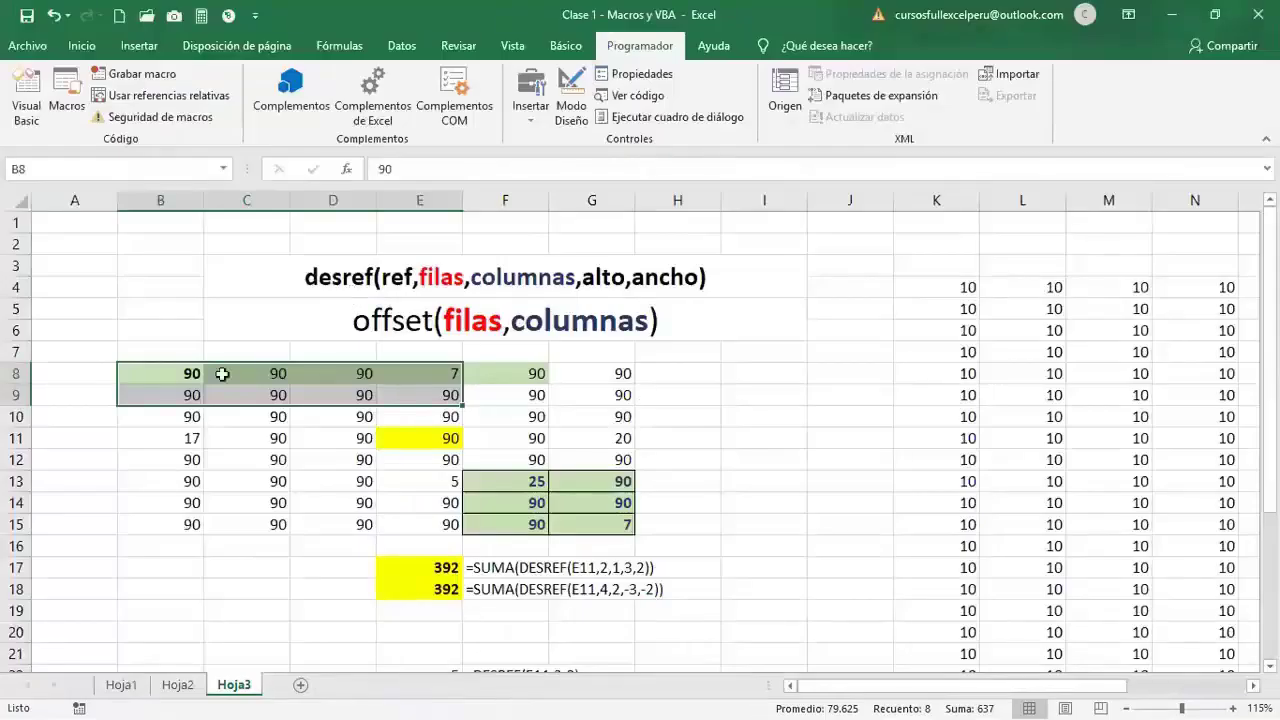
- Make B10 bold with a green fill
{"action": "left_click", "coordinate": [189, 417]}
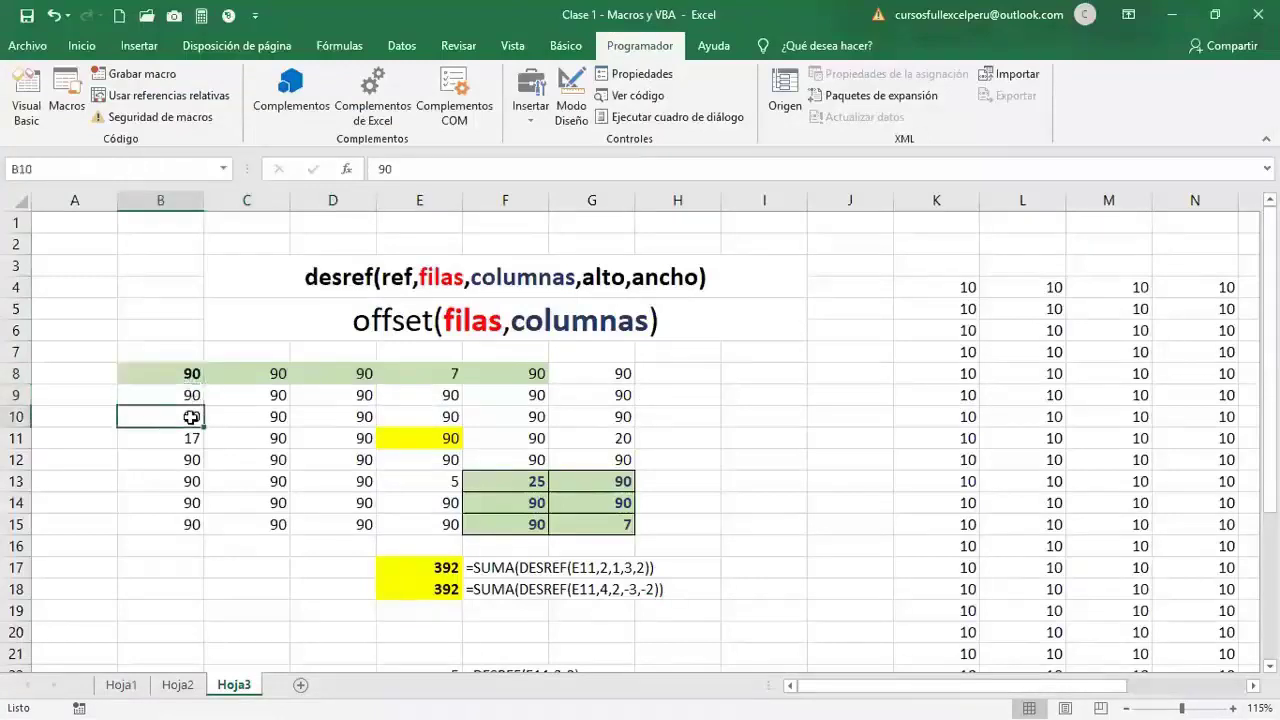
{"action": "left_click", "coordinate": [80, 45]}
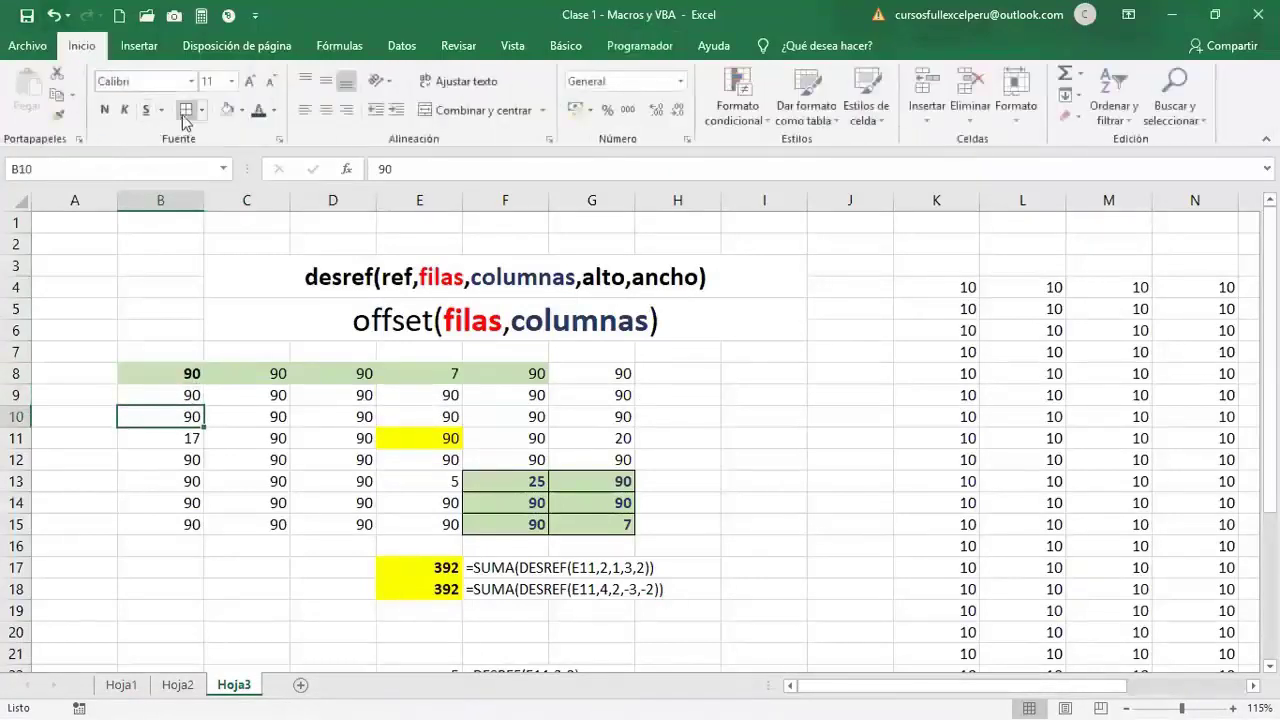
{"action": "left_click", "coordinate": [105, 112]}
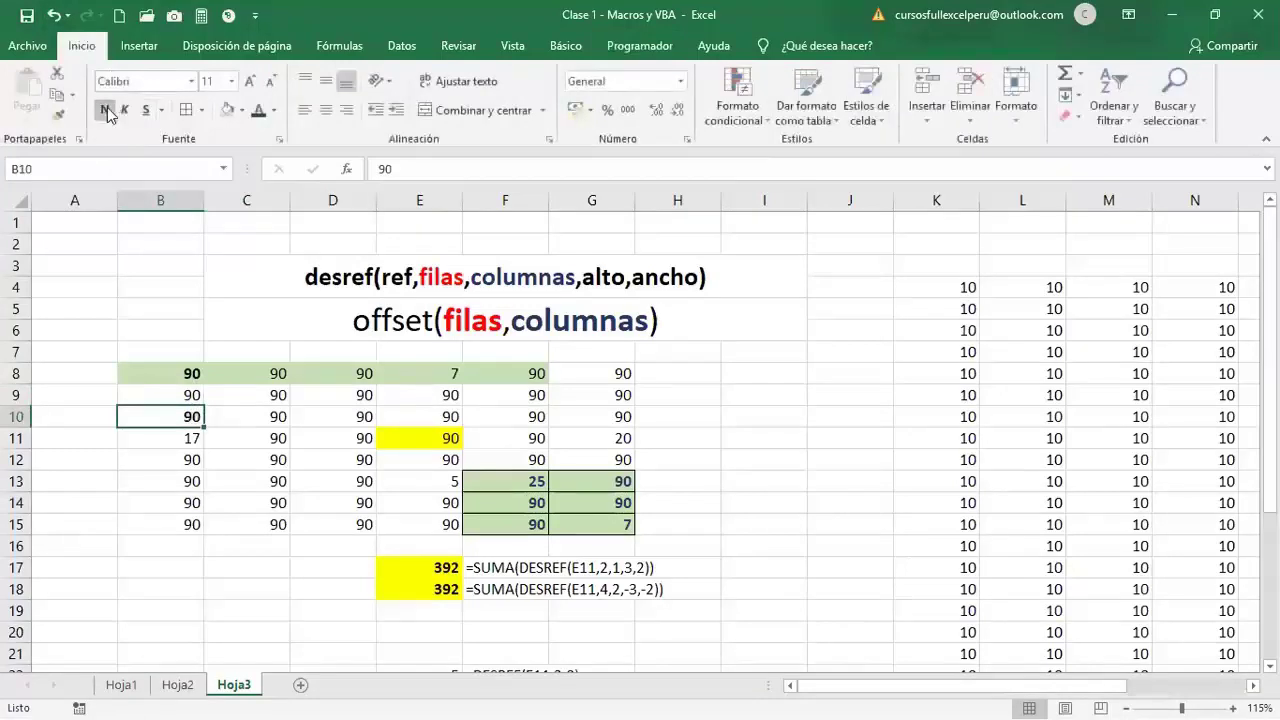
{"action": "left_click", "coordinate": [226, 112]}
- Run Seleccion20 from B8 to select B10:D14
{"action": "left_click", "coordinate": [181, 370]}
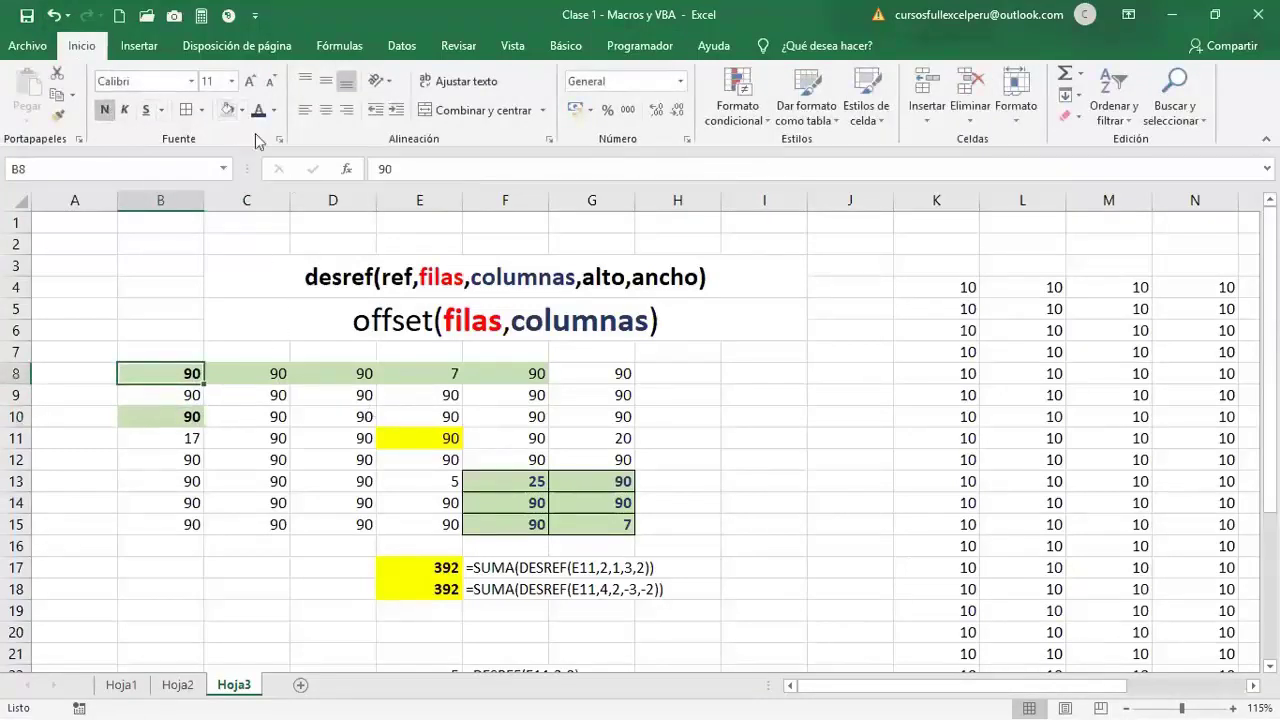
{"action": "left_click", "coordinate": [638, 46]}
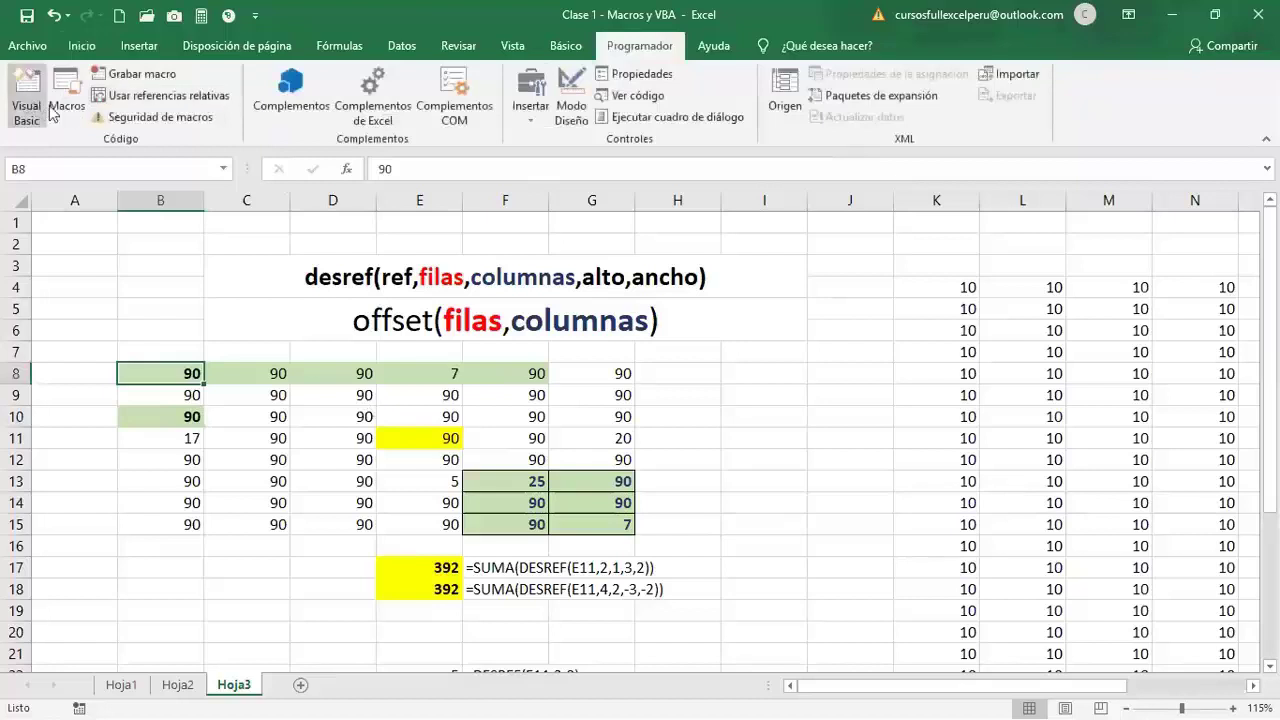
{"action": "left_click", "coordinate": [66, 105]}
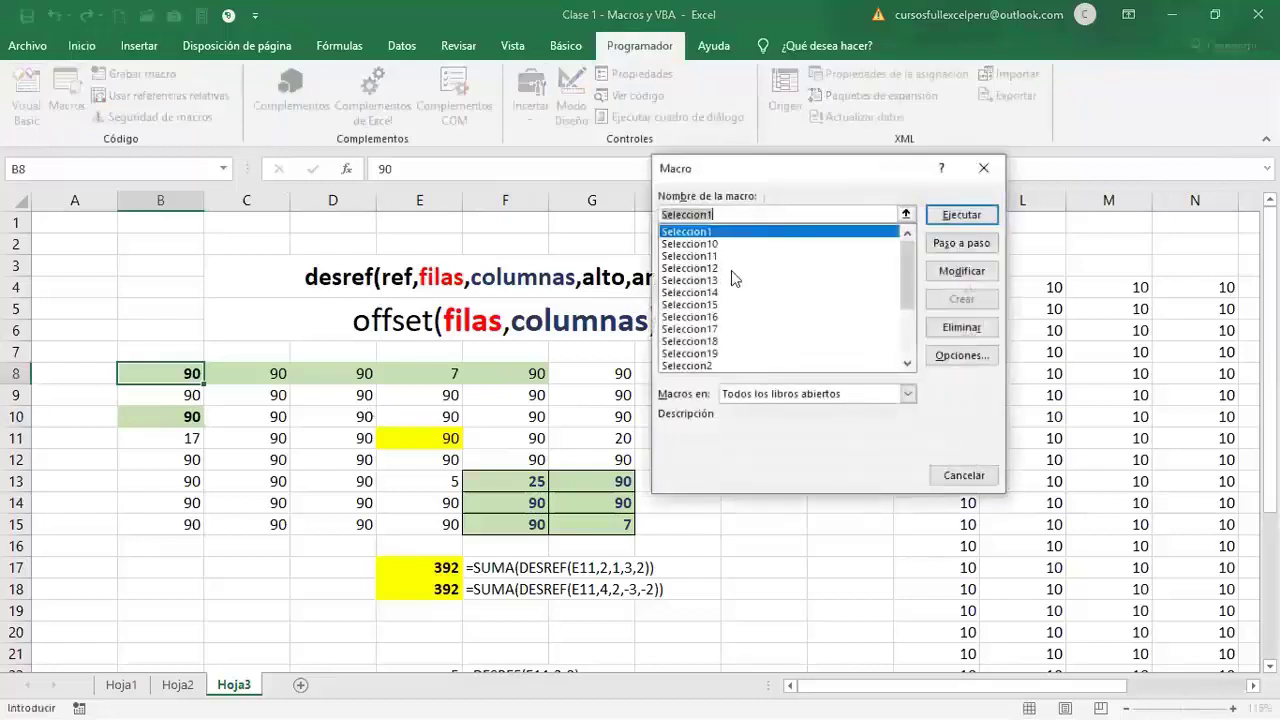
{"action": "left_click", "coordinate": [715, 341]}
{"action": "scroll", "coordinate": [740, 341], "scroll_direction": "down", "scroll_amount": 2}
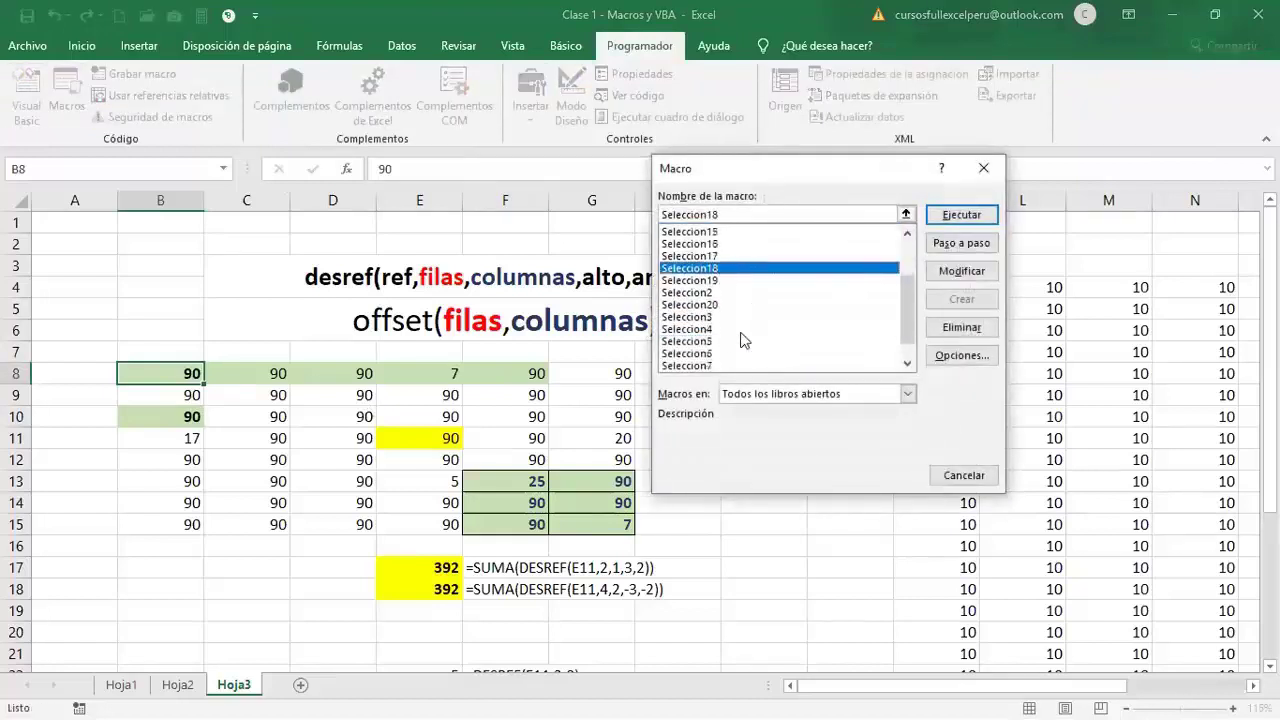
{"action": "left_click", "coordinate": [720, 304]}
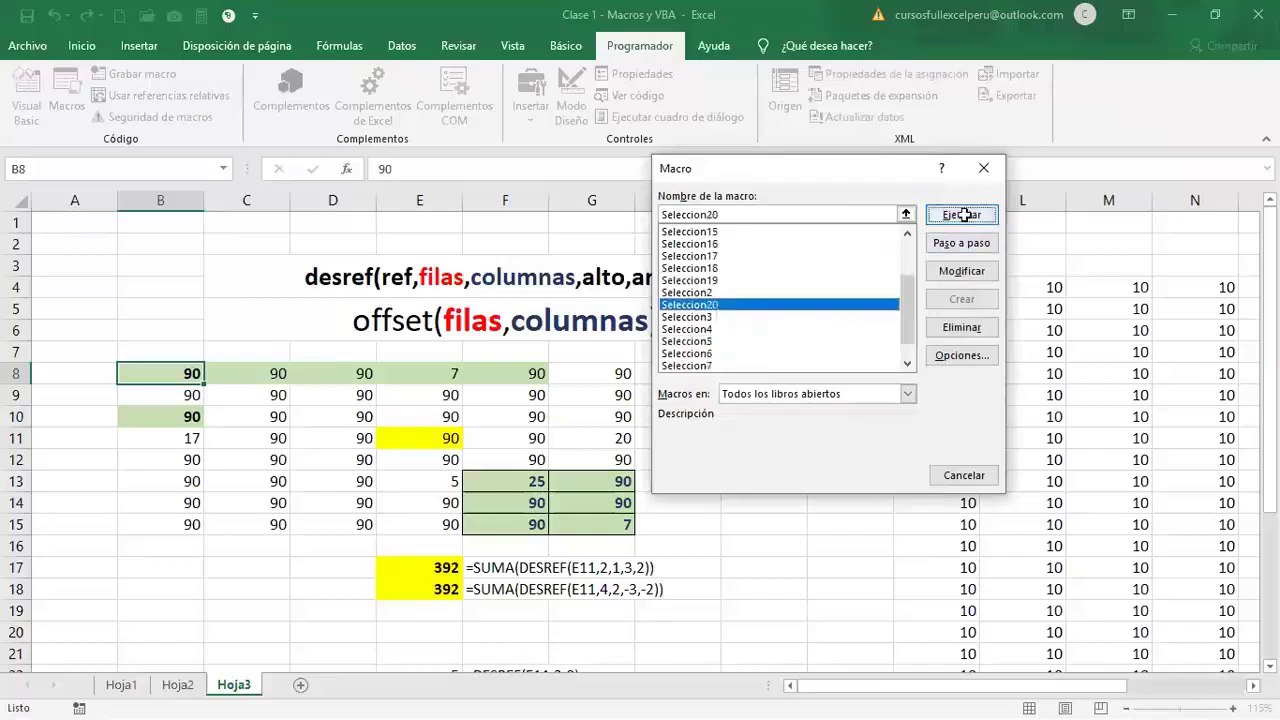
{"action": "left_click", "coordinate": [963, 214]}
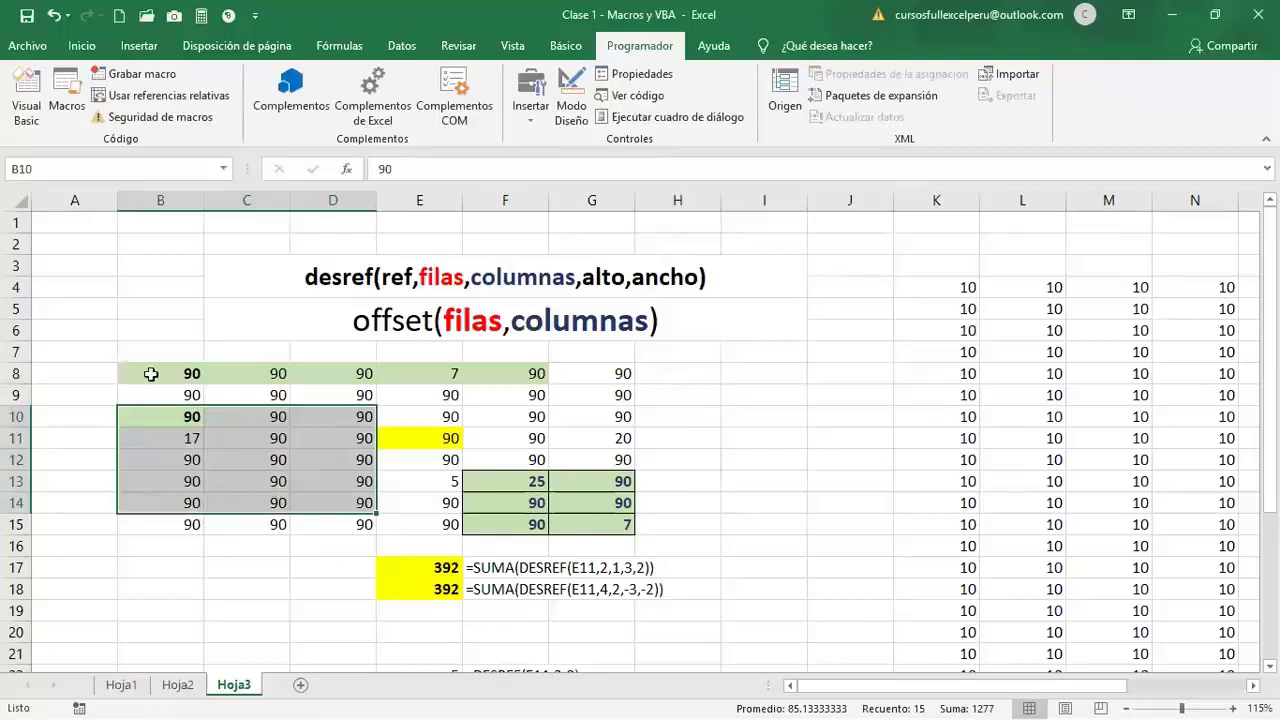
- Run Seleccion20 again from B8 and reopen the macro code
{"action": "left_click", "coordinate": [152, 374]}
{"action": "left_click", "coordinate": [67, 100]}
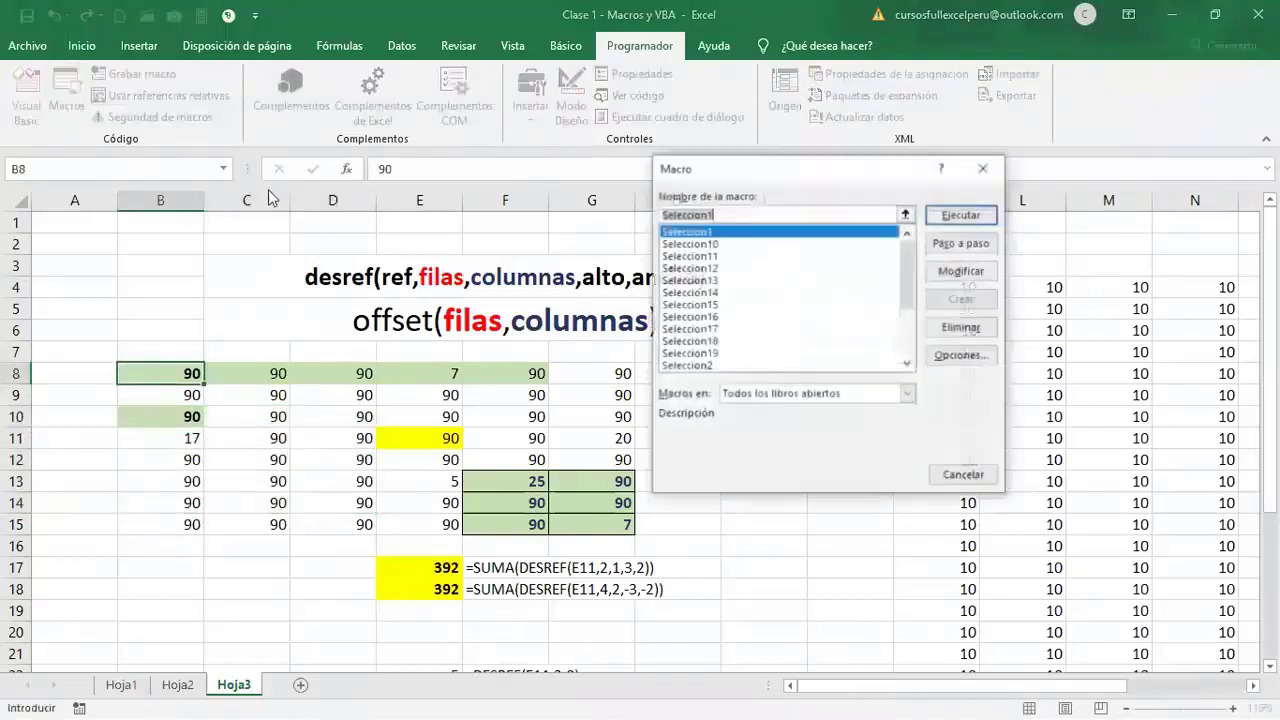
{"action": "scroll", "coordinate": [879, 320], "scroll_direction": "down", "scroll_amount": 1}
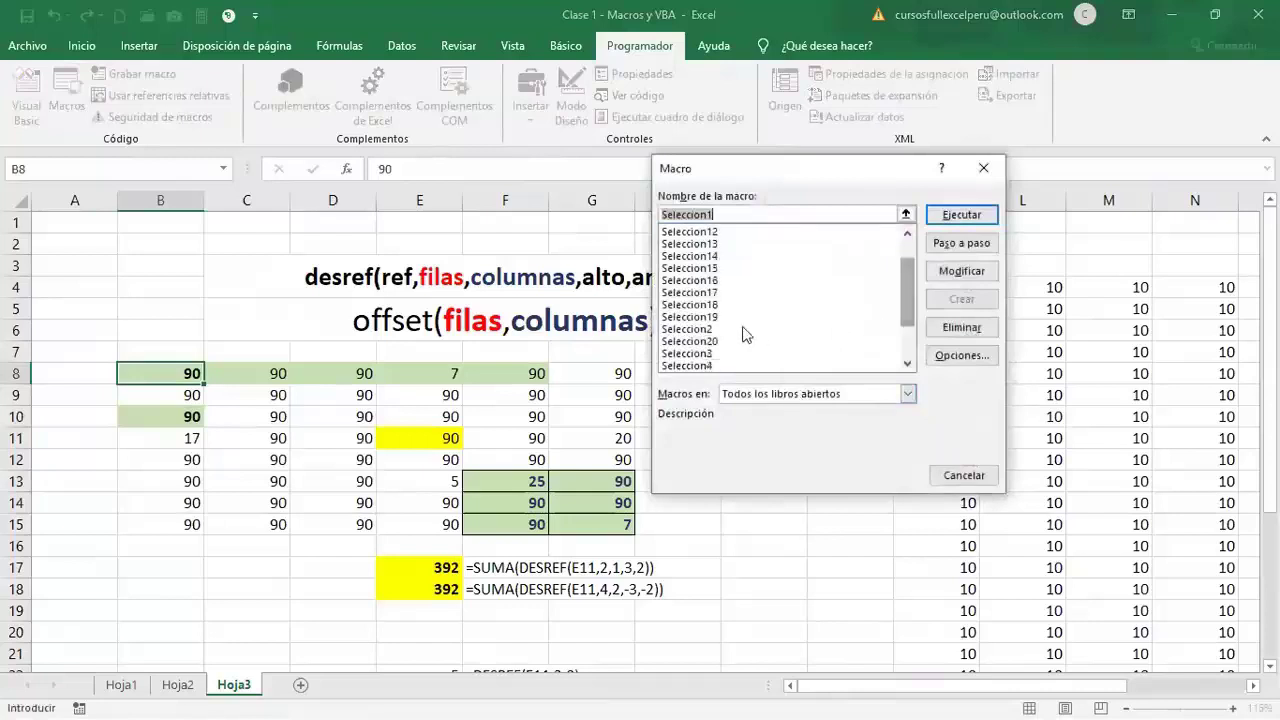
{"action": "left_click", "coordinate": [712, 341]}
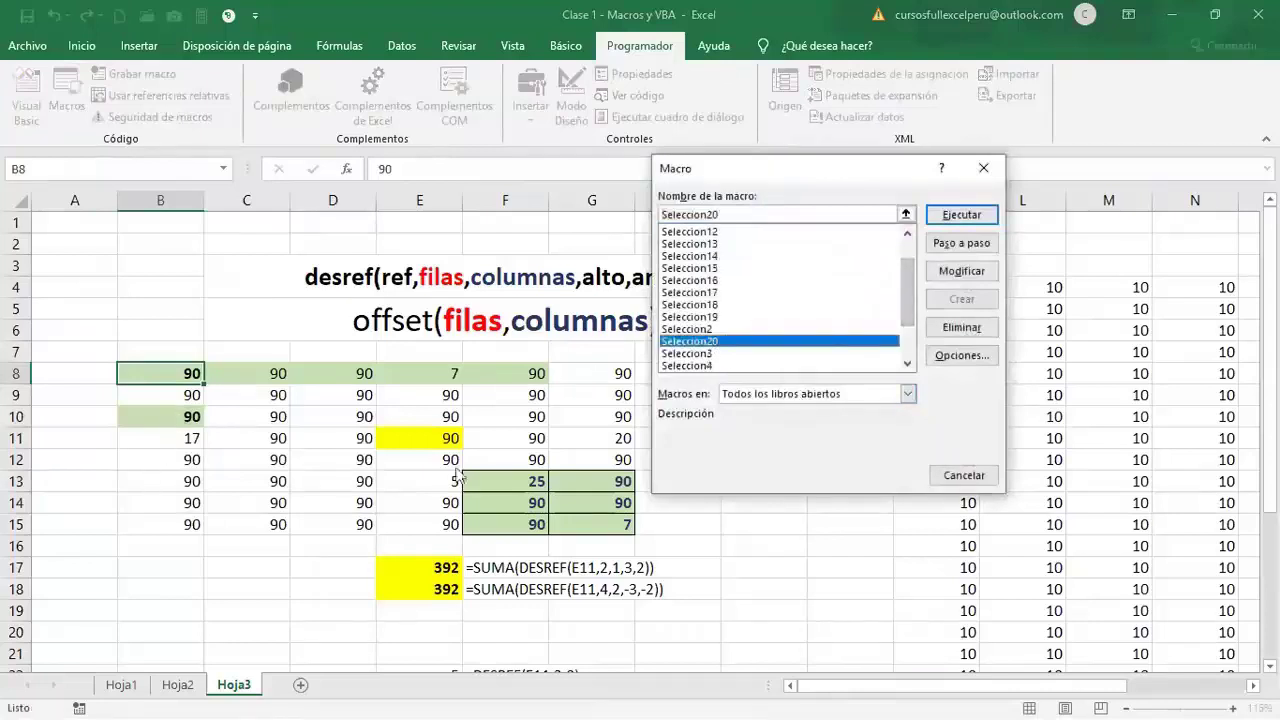
{"action": "left_click", "coordinate": [933, 218]}
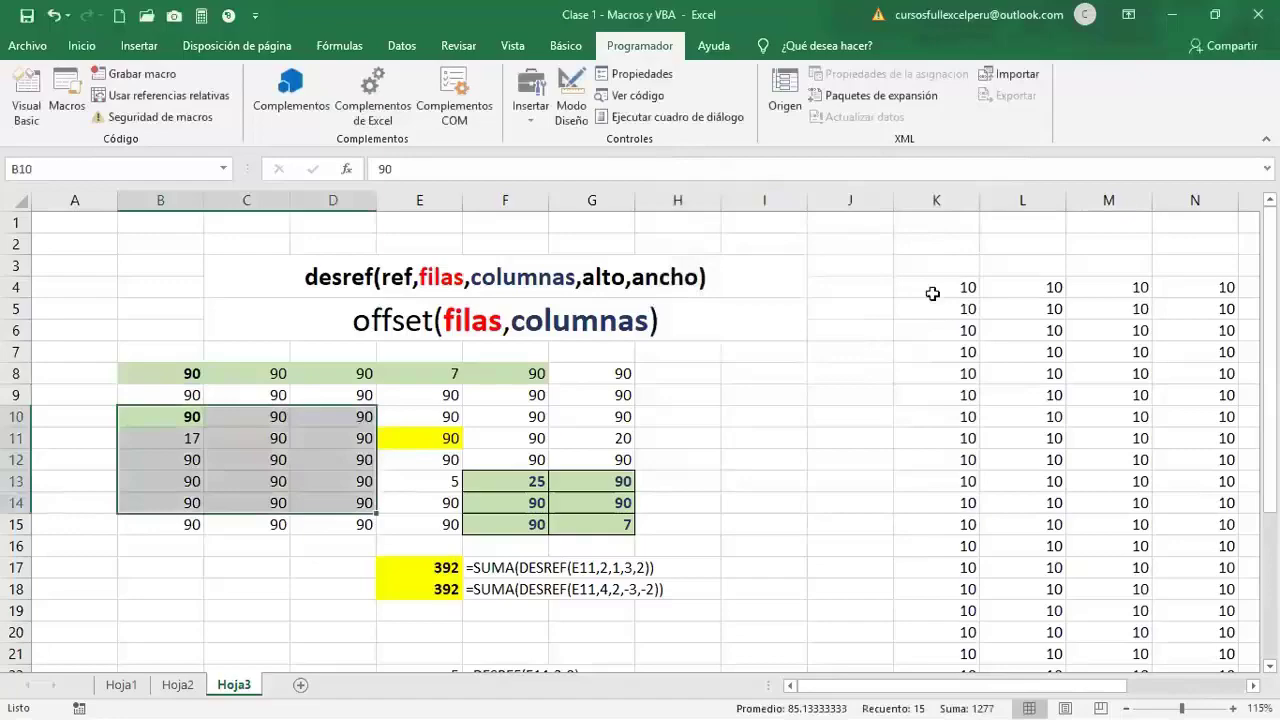
{"action": "left_click", "coordinate": [20, 108]}
{"action": "left_click", "coordinate": [831, 527]}
{"action": "scroll", "coordinate": [708, 526], "scroll_direction": "down", "scroll_amount": 2}
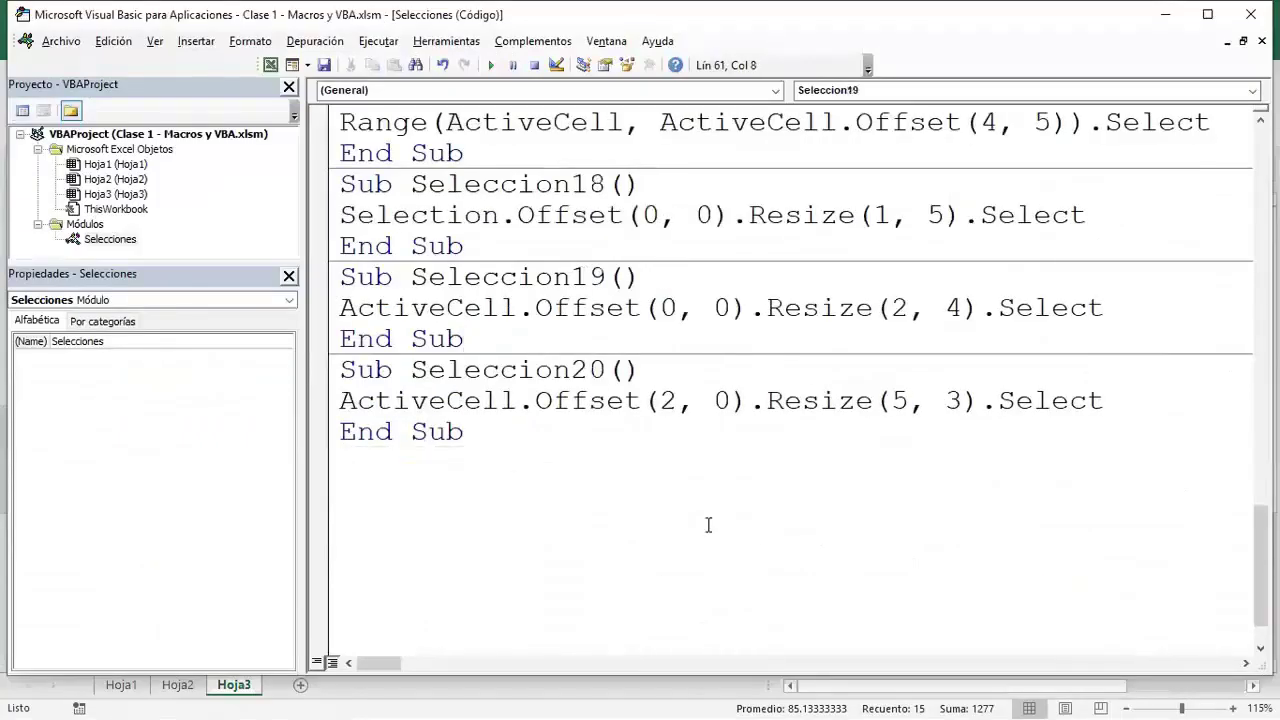
{"action": "left_click", "coordinate": [494, 500]}
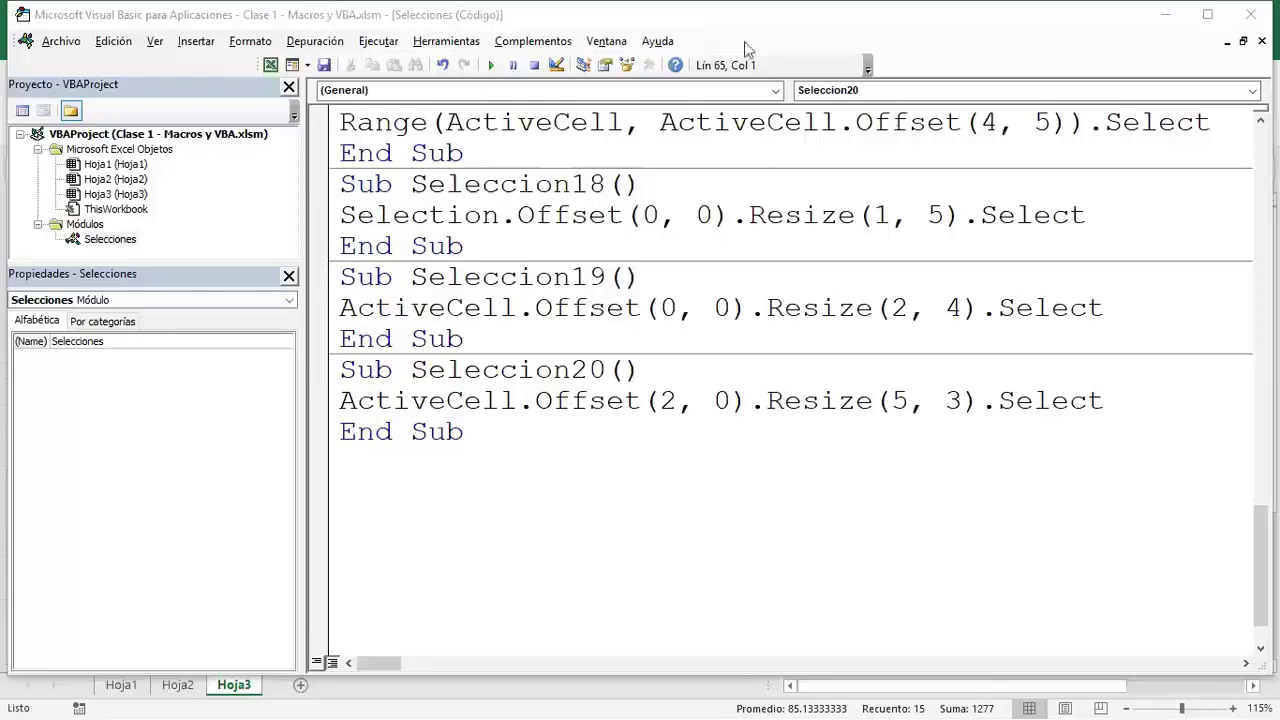
{"action": "left_click", "coordinate": [26, 120]}
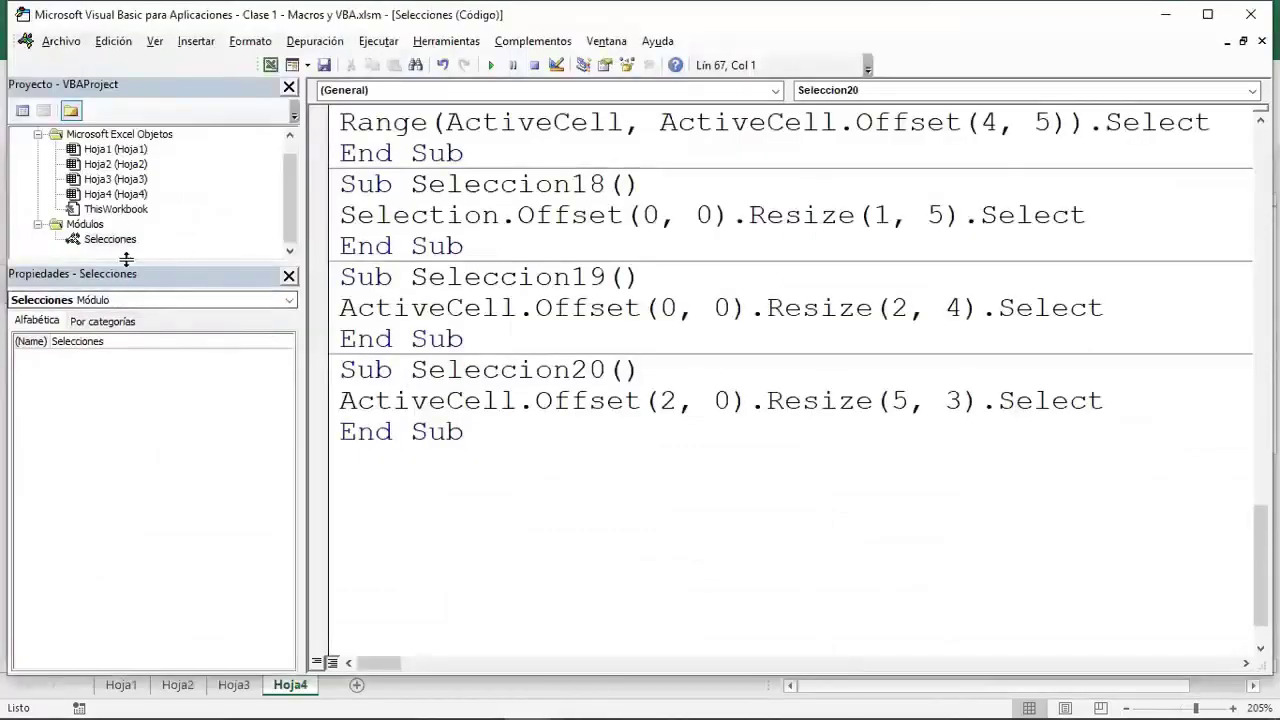
{"action": "left_click_drag", "start_coordinate": [200, 266], "coordinate": [204, 353]}
{"action": "left_click", "coordinate": [750, 308]}
{"action": "scroll", "coordinate": [634, 400], "scroll_direction": "up", "scroll_amount": 1}
{"action": "scroll", "coordinate": [634, 407], "scroll_direction": "up", "scroll_amount": 4}
{"action": "scroll", "coordinate": [634, 407], "scroll_direction": "up", "scroll_amount": 5}
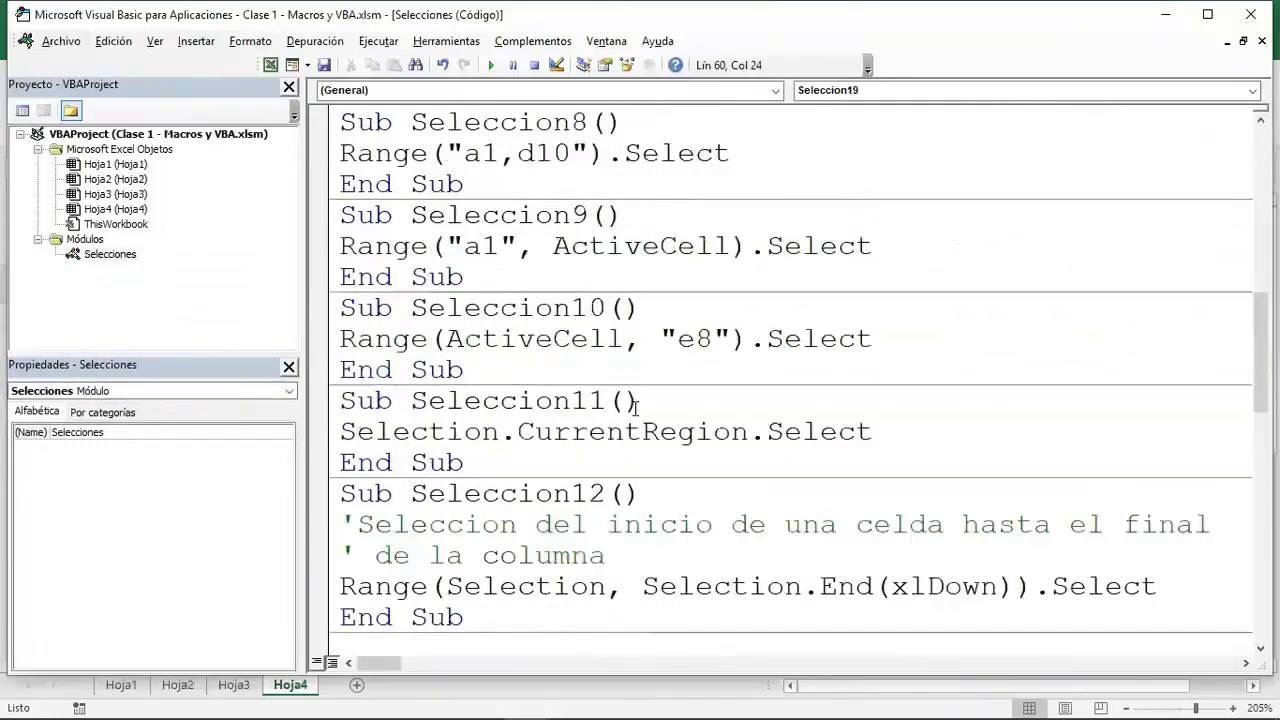
{"action": "scroll", "coordinate": [635, 407], "scroll_direction": "up", "scroll_amount": 5}
{"action": "scroll", "coordinate": [636, 408], "scroll_direction": "up", "scroll_amount": 3}
{"action": "scroll", "coordinate": [637, 407], "scroll_direction": "down", "scroll_amount": 7}
{"action": "scroll", "coordinate": [637, 407], "scroll_direction": "down", "scroll_amount": 4}
{"action": "scroll", "coordinate": [638, 405], "scroll_direction": "down", "scroll_amount": 7}
{"action": "left_click", "coordinate": [400, 403]}
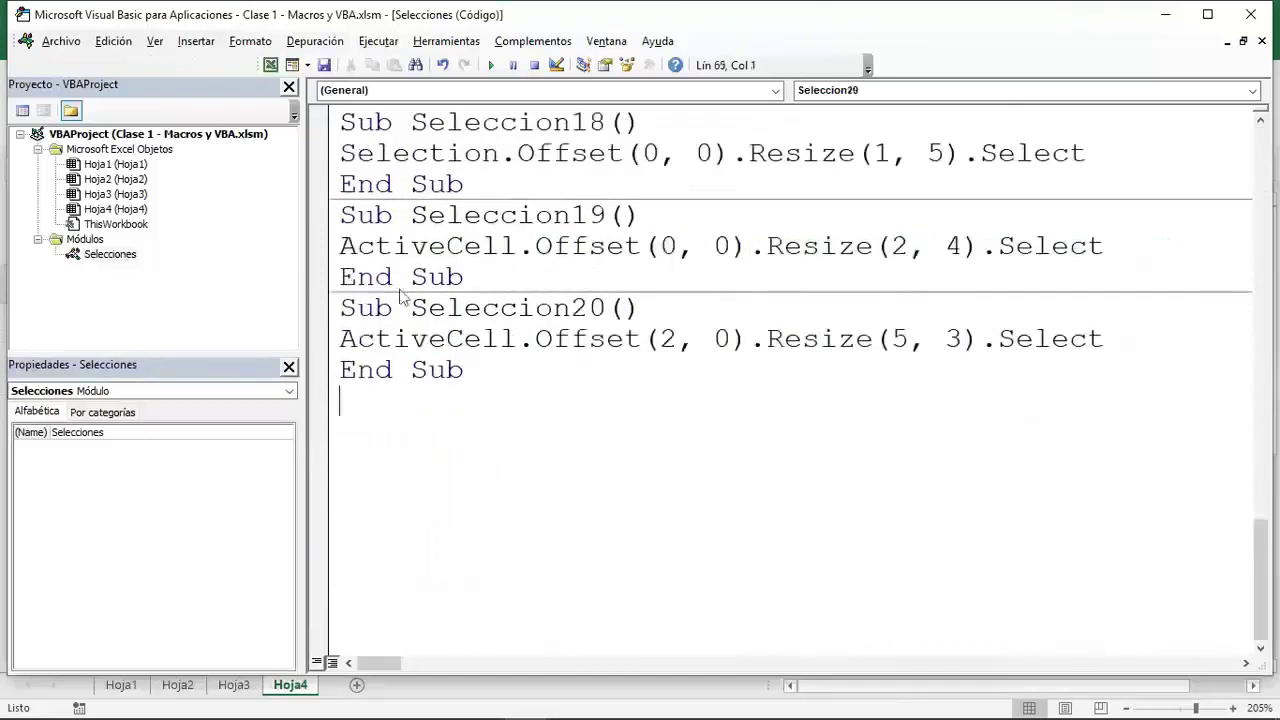
- Insert a new standard module and rename it from Módulo1 to Formato
{"action": "left_click", "coordinate": [200, 42]}
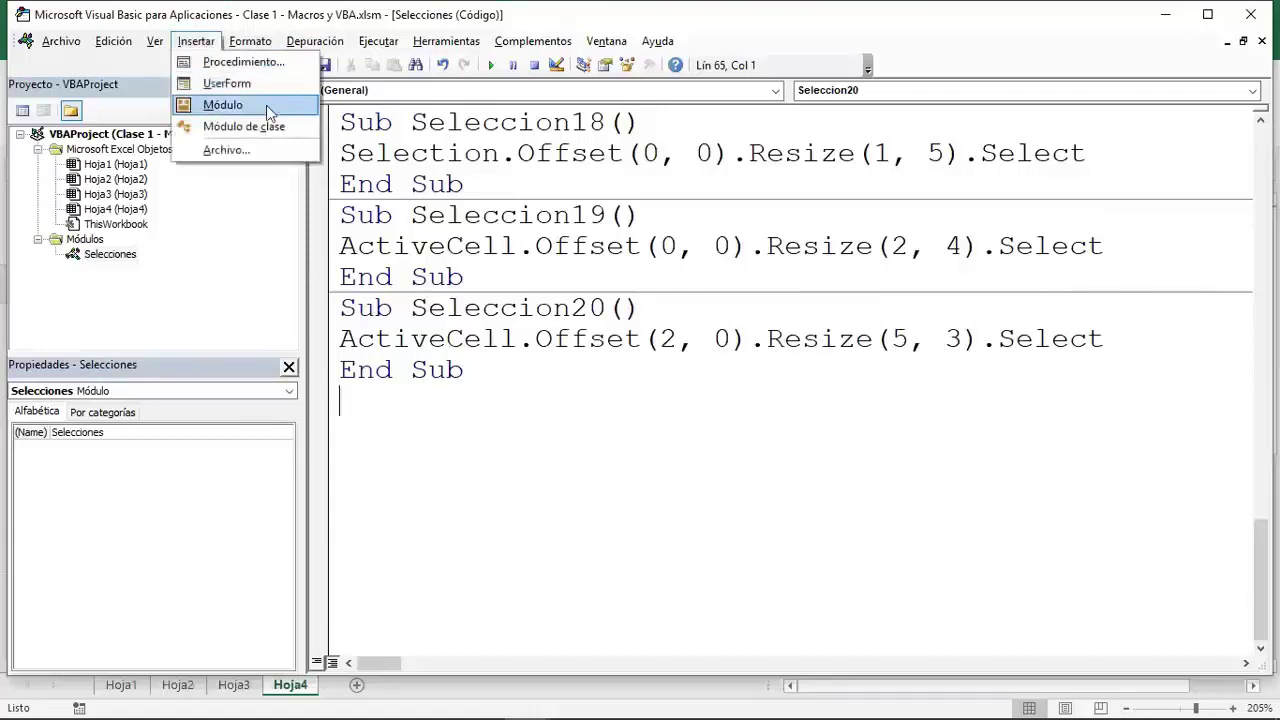
{"action": "left_click", "coordinate": [266, 105]}
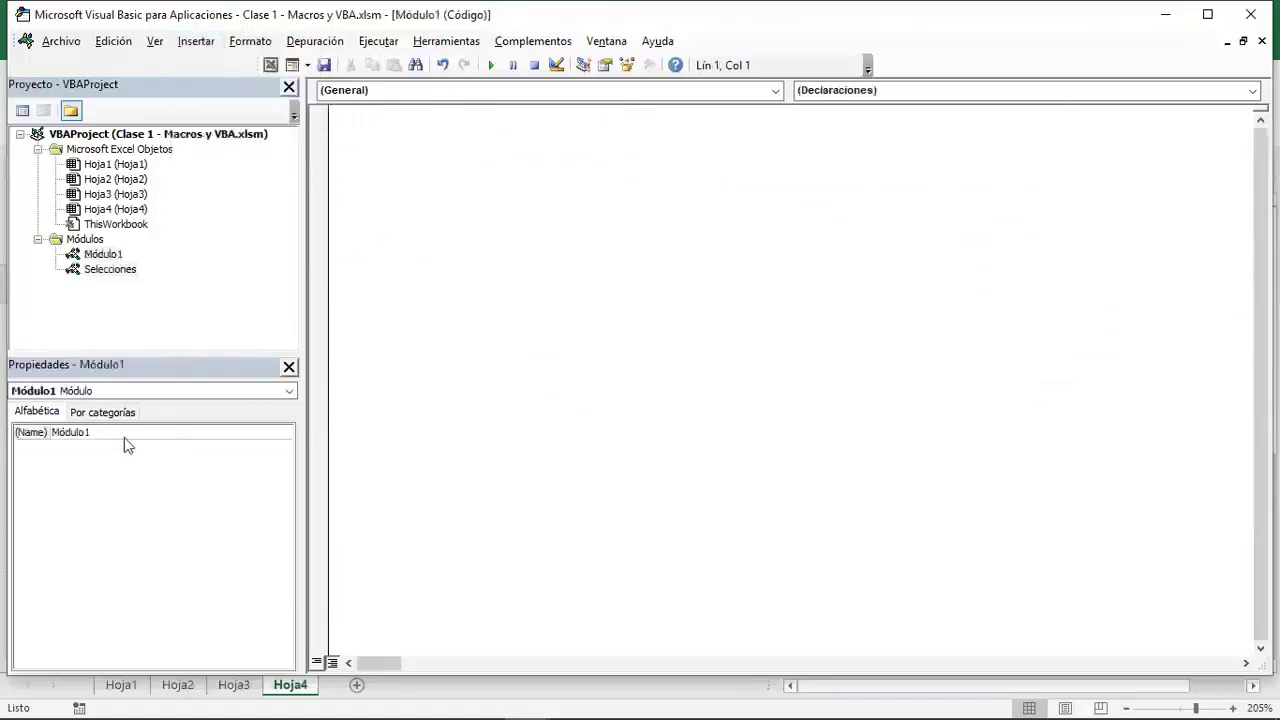
{"action": "left_click", "coordinate": [44, 434]}
{"action": "type", "text": "fORMATO"}
{"action": "key", "text": "BackSpace"}
{"action": "key", "text": "BackSpace"}
{"action": "key", "text": "BackSpace"}
{"action": "key", "text": "BackSpace"}
{"action": "key", "text": "BackSpace"}
{"action": "key", "text": "BackSpace"}
{"action": "key", "text": "BackSpace"}
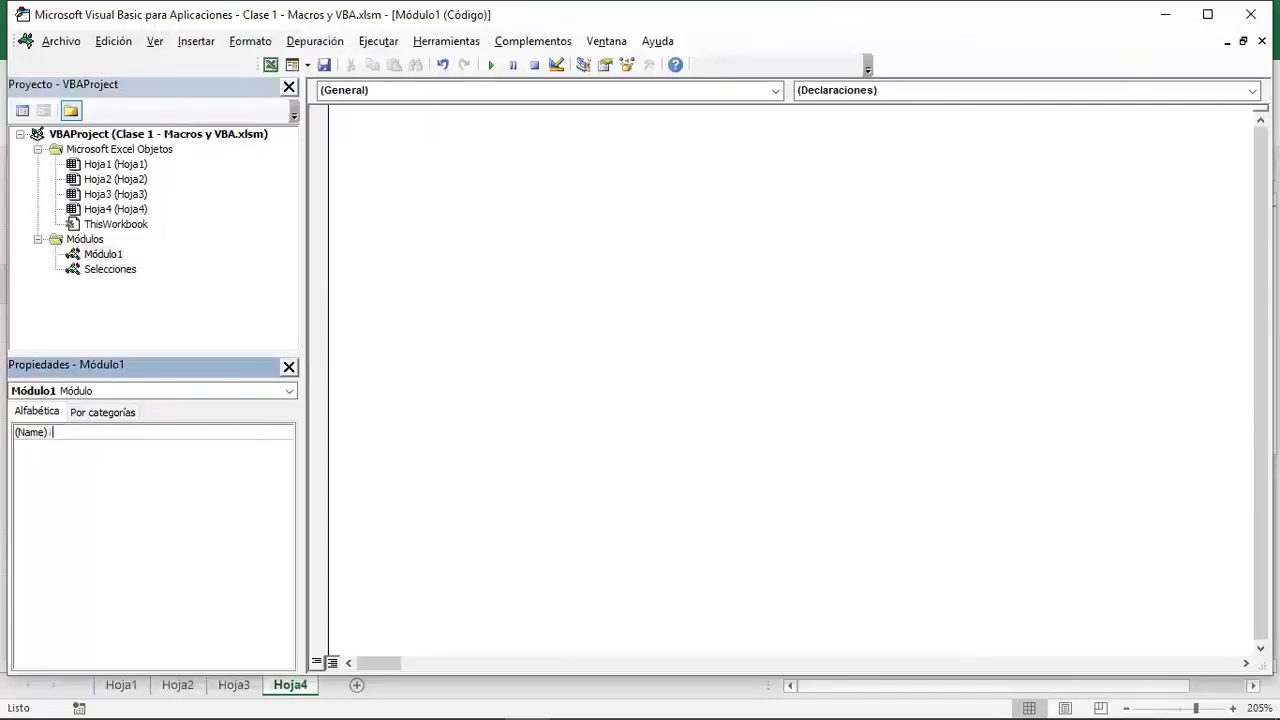
{"action": "type", "text": "orma"}
{"action": "type", "text": "to"}
{"action": "left_click", "coordinate": [31, 432]}
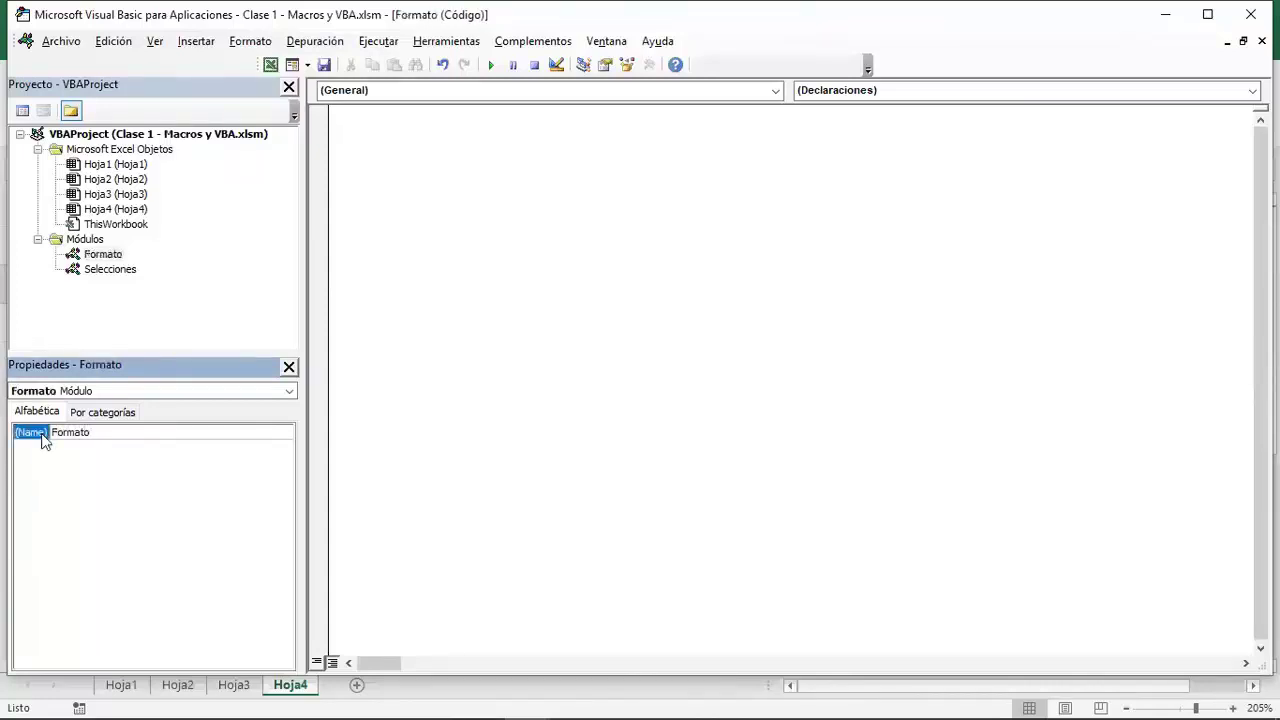
{"action": "left_click", "coordinate": [388, 129]}
- Create Sub Formato1 containing Selection.Font.Bold = True
{"action": "type", "text": "sub "}
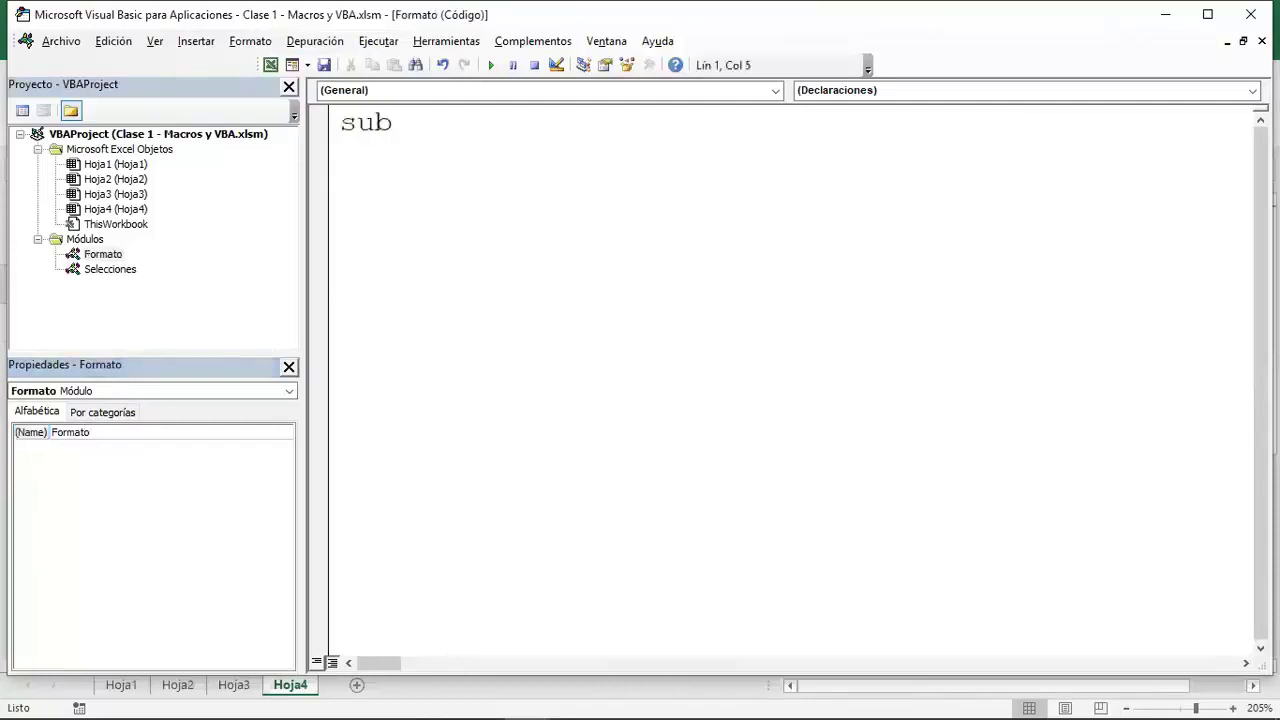
{"action": "type", "text": "Formato1"}
{"action": "key", "text": "Return"}
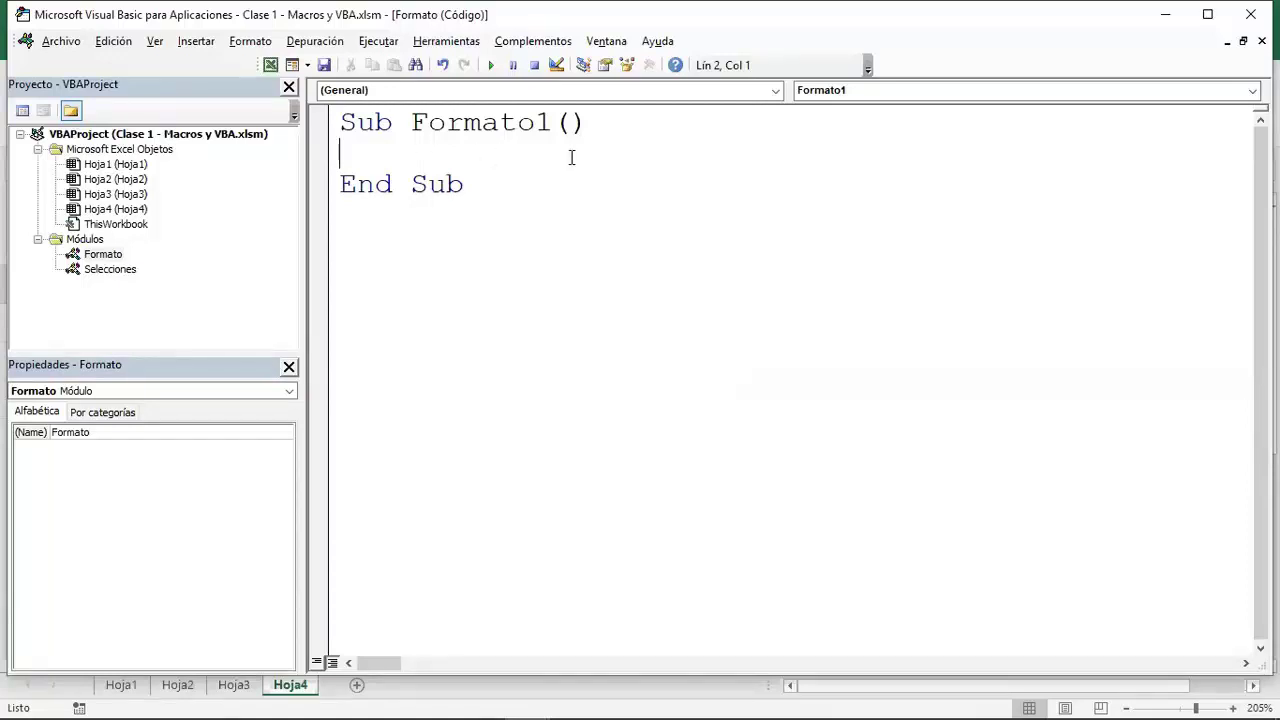
{"action": "type", "text": "selection.font."}
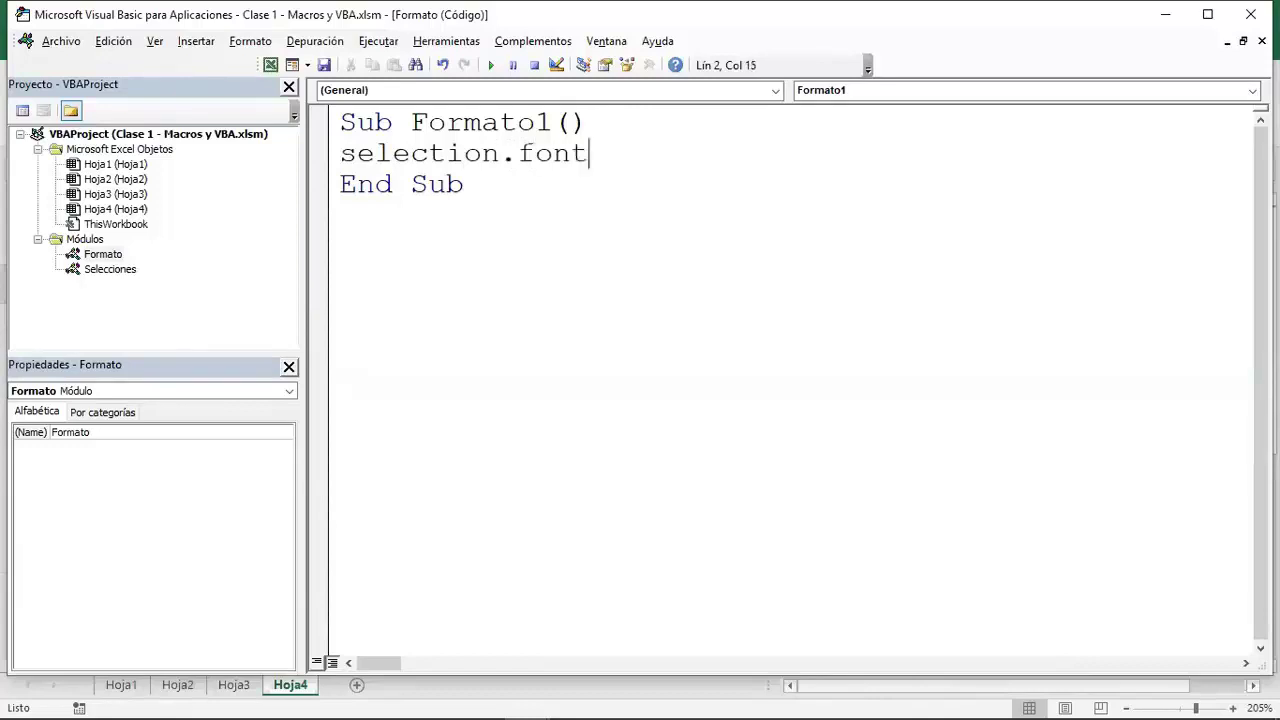
{"action": "type", "text": "bold"}
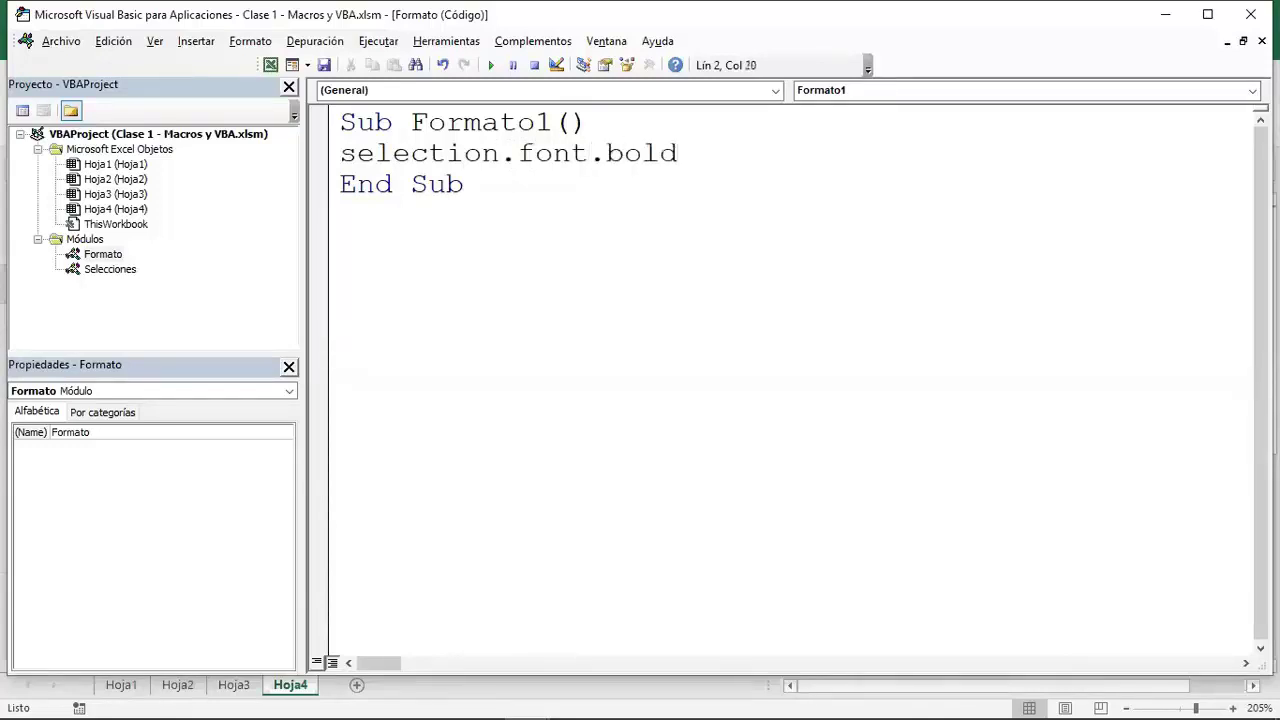
{"action": "type", "text": " = true"}
{"action": "key", "text": "Return"}
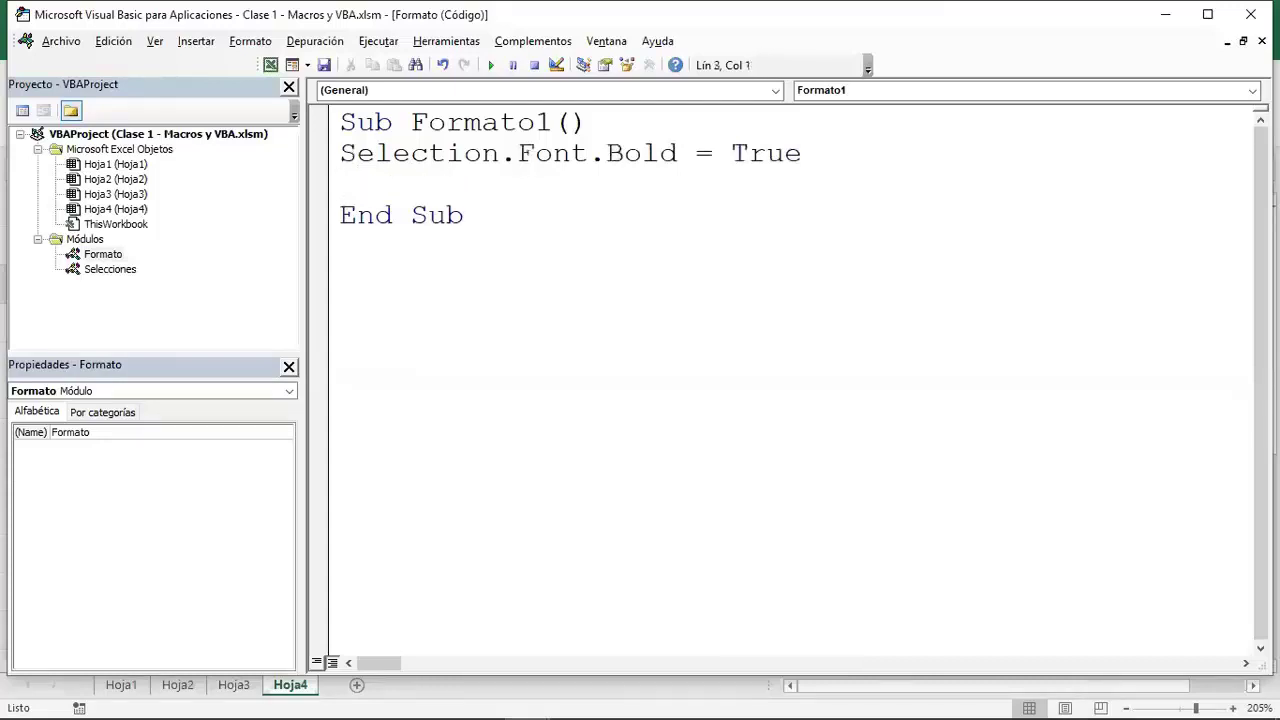
- Add the comment 'sobre una seleccion aplicar el estilo negrita' above the bold line
{"action": "left_click", "coordinate": [592, 126]}
{"action": "key", "text": "Return"}
{"action": "type", "text": "'"}
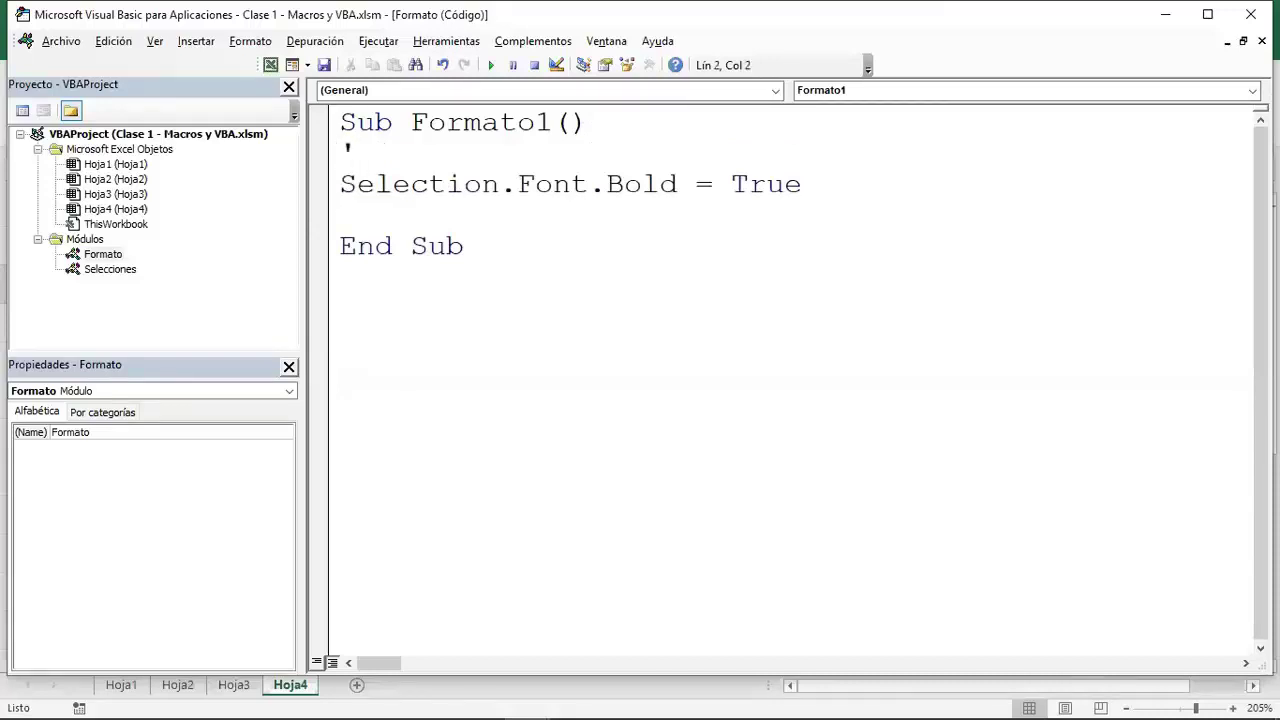
{"action": "type", "text": "s"}
{"action": "type", "text": "obrr"}
{"action": "key", "text": "BackSpace"}
{"action": "key", "text": "BackSpace"}
{"action": "type", "text": "e una seleccion aploc"}
{"action": "key", "text": "BackSpace"}
{"action": "key", "text": "BackSpace"}
{"action": "type", "text": "icar el estilo negrita"}
{"action": "left_click", "coordinate": [404, 222]}
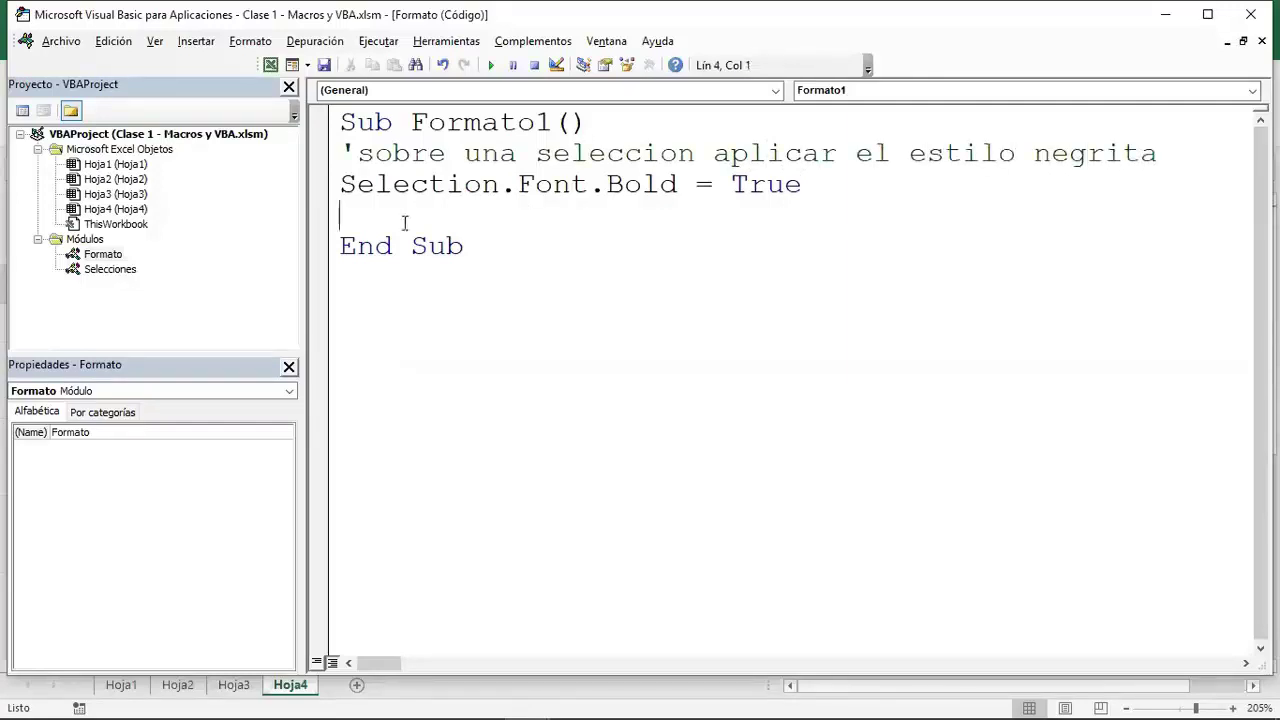
- Add the comment 'sobre una seleccion aplicar el estilo cursiva' and Selection.Font.Italic = True
{"action": "type", "text": "'sobre una seleccion aplicar el estilo cr"}
{"action": "key", "text": "BackSpace"}
{"action": "type", "text": "ursiva"}
{"action": "key", "text": "Return"}
{"action": "type", "text": "selection.font"}
{"action": "type", "text": "itali"}
{"action": "type", "text": "c = tur"}
{"action": "key", "text": "BackSpace"}
{"action": "key", "text": "BackSpace"}
{"action": "type", "text": "rue"}
{"action": "key", "text": "Return"}
- Add the comment 'sobre una seleccion cambiar el color de fuente' and begin Selection.Font.ColorIndex = 4
{"action": "type", "text": "'sobre uja"}
{"action": "key", "text": "BackSpace"}
{"action": "key", "text": "BackSpace"}
{"action": "type", "text": "na seleccion cambiar el color de fuen"}
{"action": "key", "text": "BackSpace"}
{"action": "type", "text": "ent"}
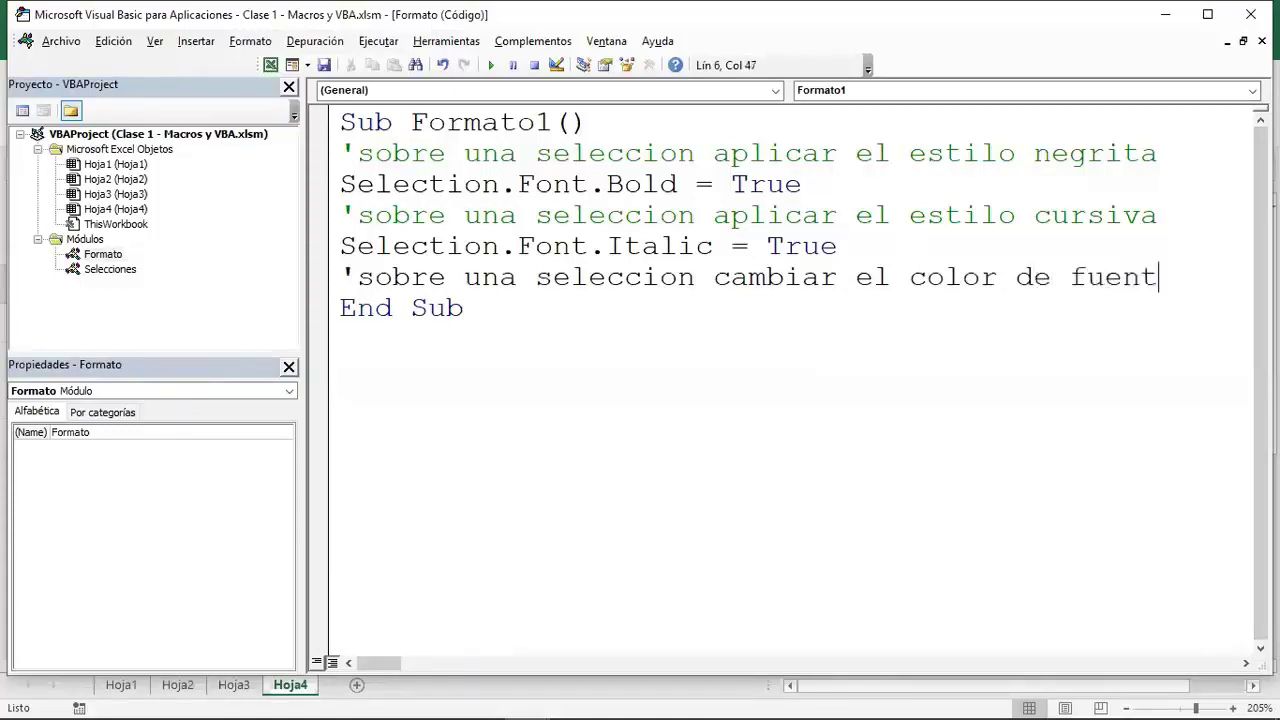
{"action": "type", "text": "e"}
{"action": "key", "text": "Return"}
{"action": "type", "text": "selection"}
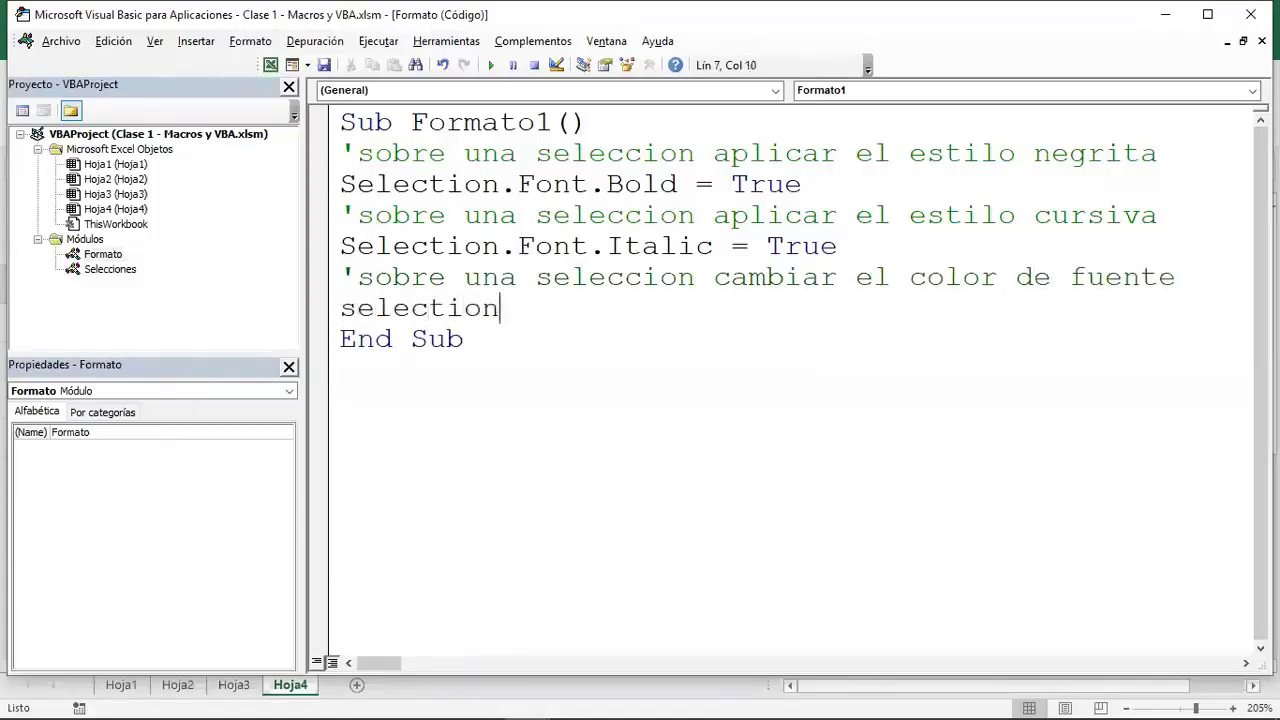
{"action": "type", "text": ".font.color ="}
{"action": "key", "text": "BackSpace"}
{"action": "key", "text": "BackSpace"}
{"action": "key", "text": "BackSpace"}
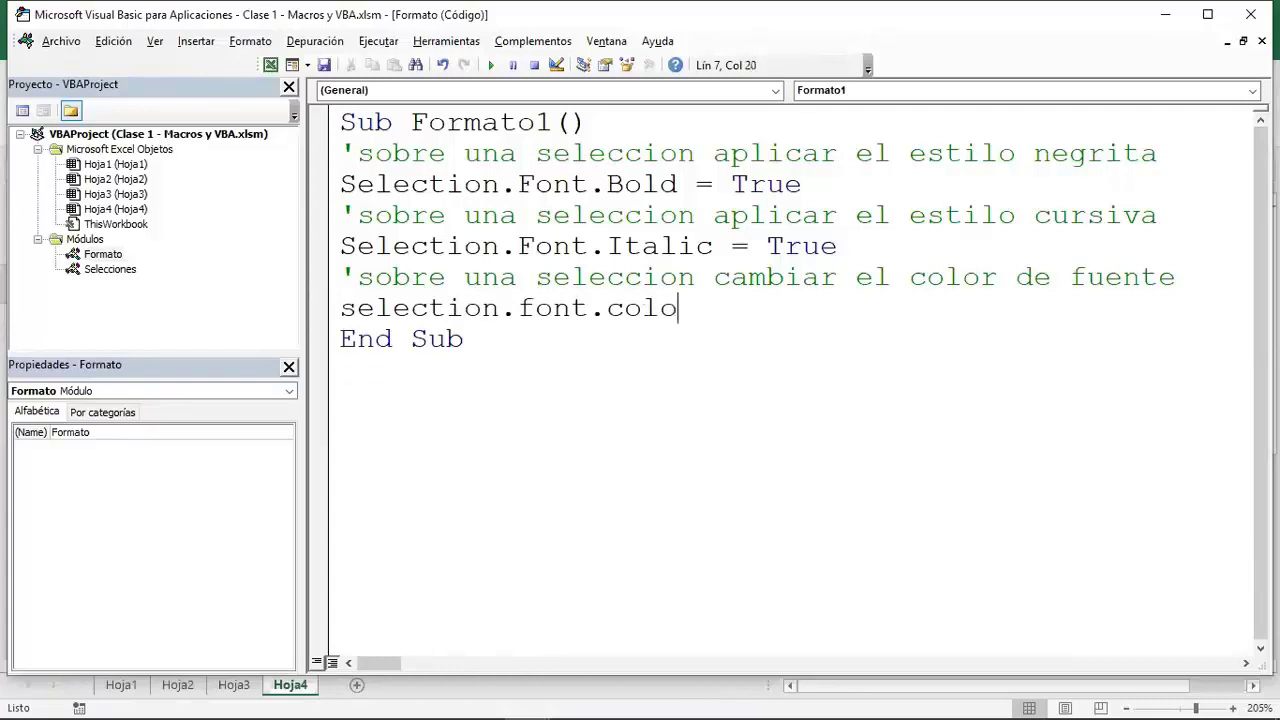
{"action": "type", "text": "rindex"}
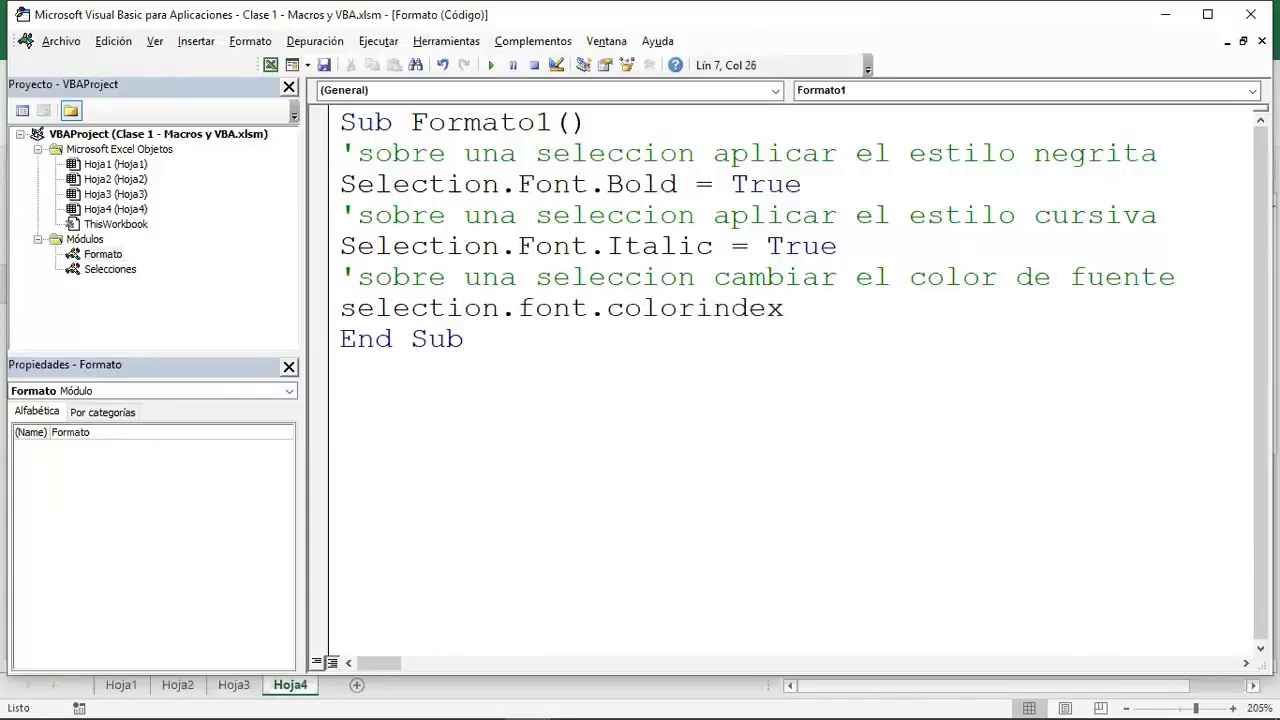
{"action": "type", "text": " = 4"}
- Add the comment 'sobre la seleccion cambiar tamaño de fuente' and the line Selection.Font.Size = 16
{"action": "key", "text": "Return"}
{"action": "type", "text": "'sobre la seleccion "}
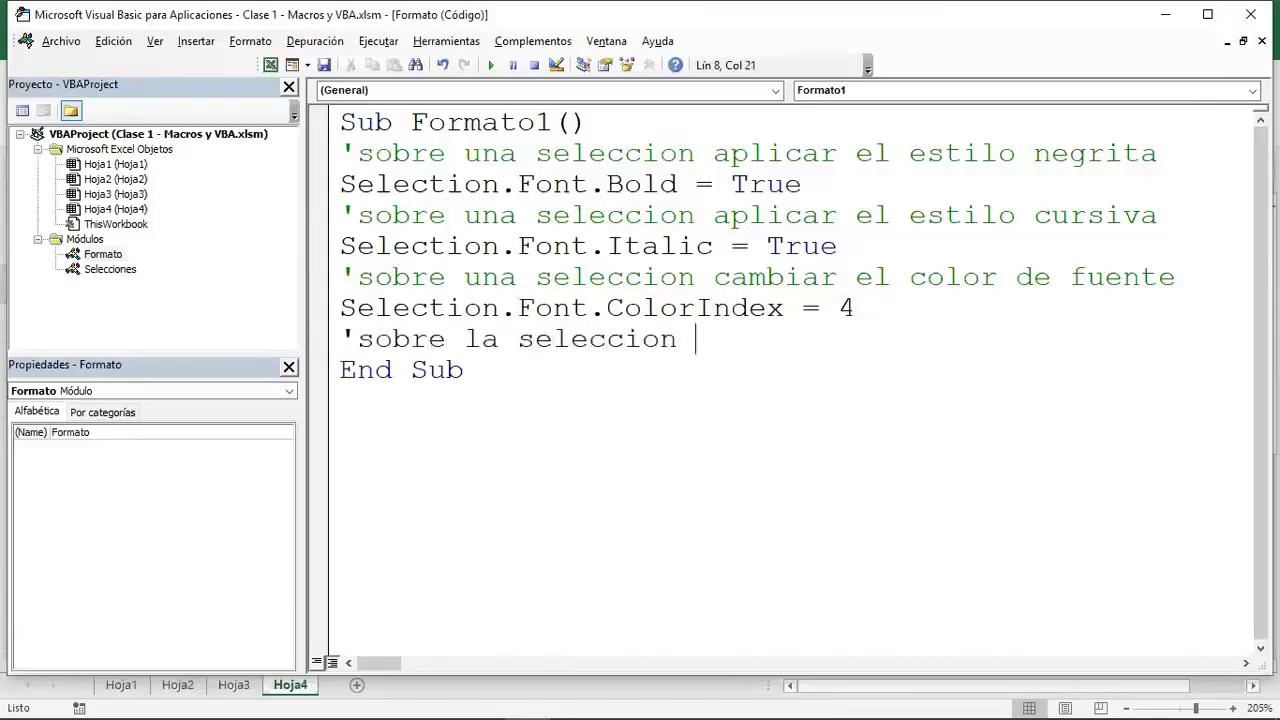
{"action": "type", "text": "cambiar tamaño de fue"}
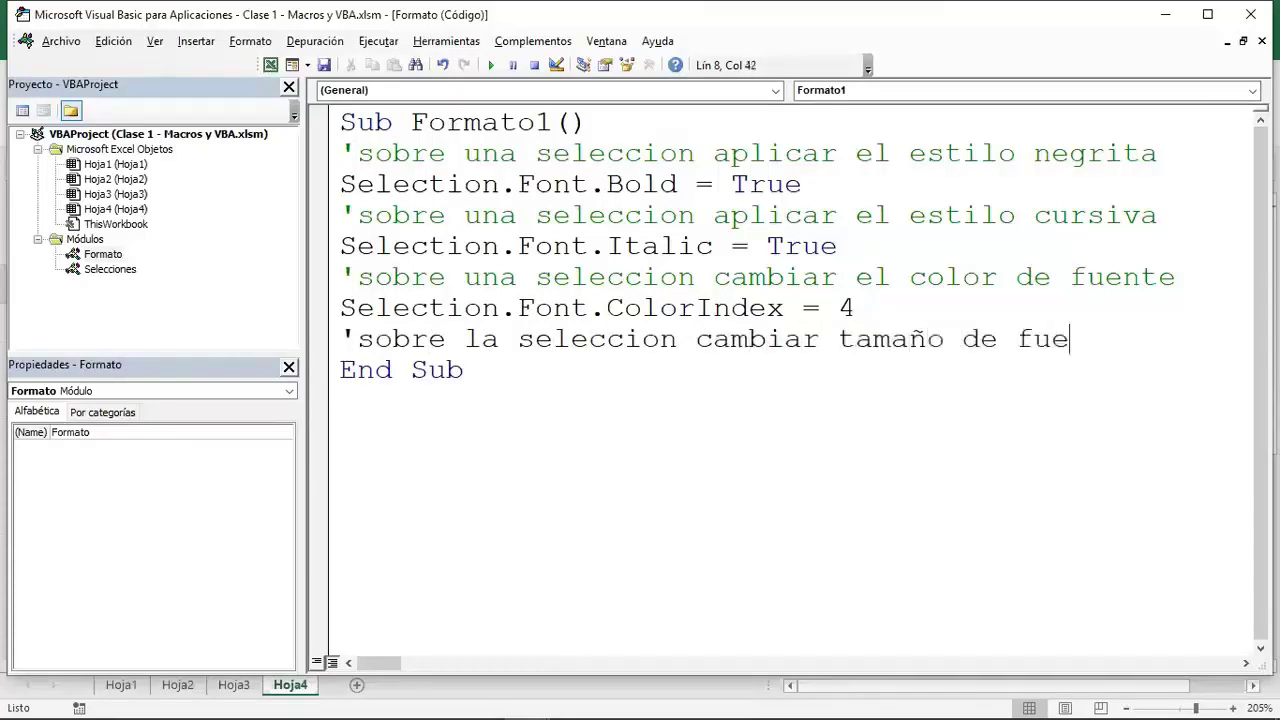
{"action": "type", "text": "nte"}
{"action": "key", "text": "Return"}
{"action": "type", "text": "selection.font.color"}
{"action": "key", "text": "BackSpace"}
{"action": "key", "text": "BackSpace"}
{"action": "key", "text": "BackSpace"}
{"action": "key", "text": "BackSpace"}
{"action": "key", "text": "BackSpace"}
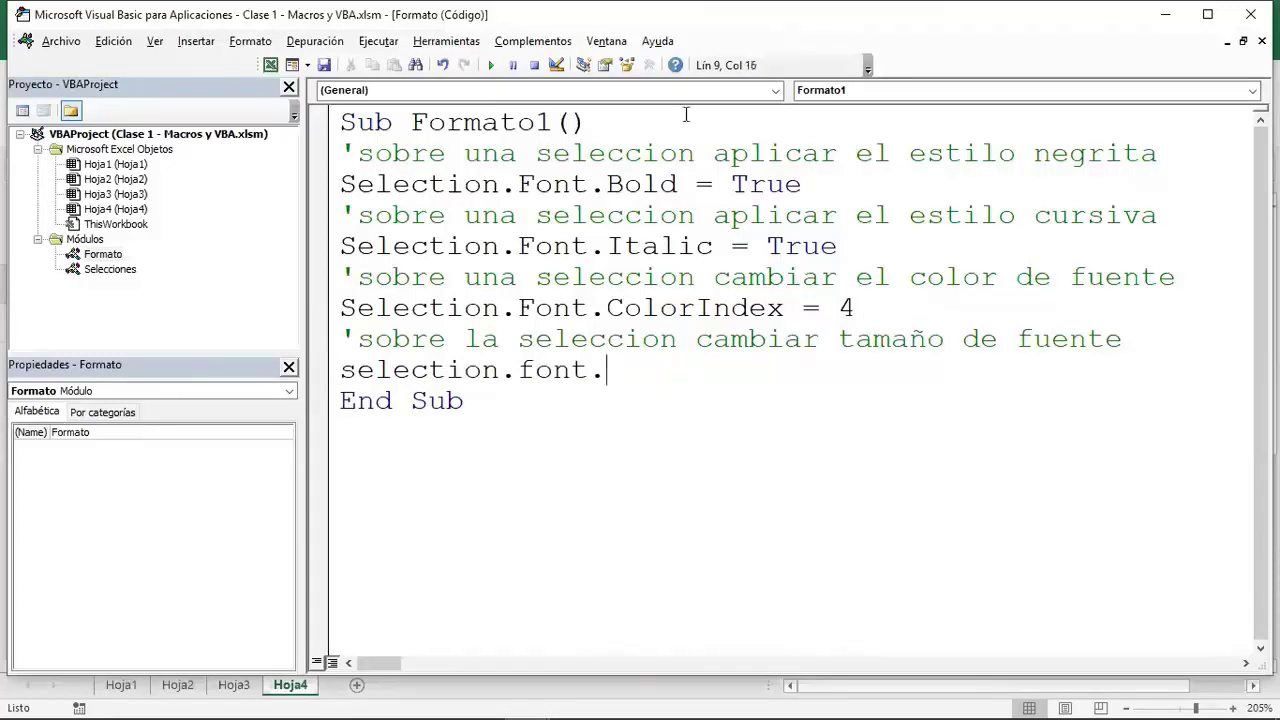
{"action": "type", "text": "sie"}
{"action": "key", "text": "BackSpace"}
{"action": "type", "text": "ze = "}
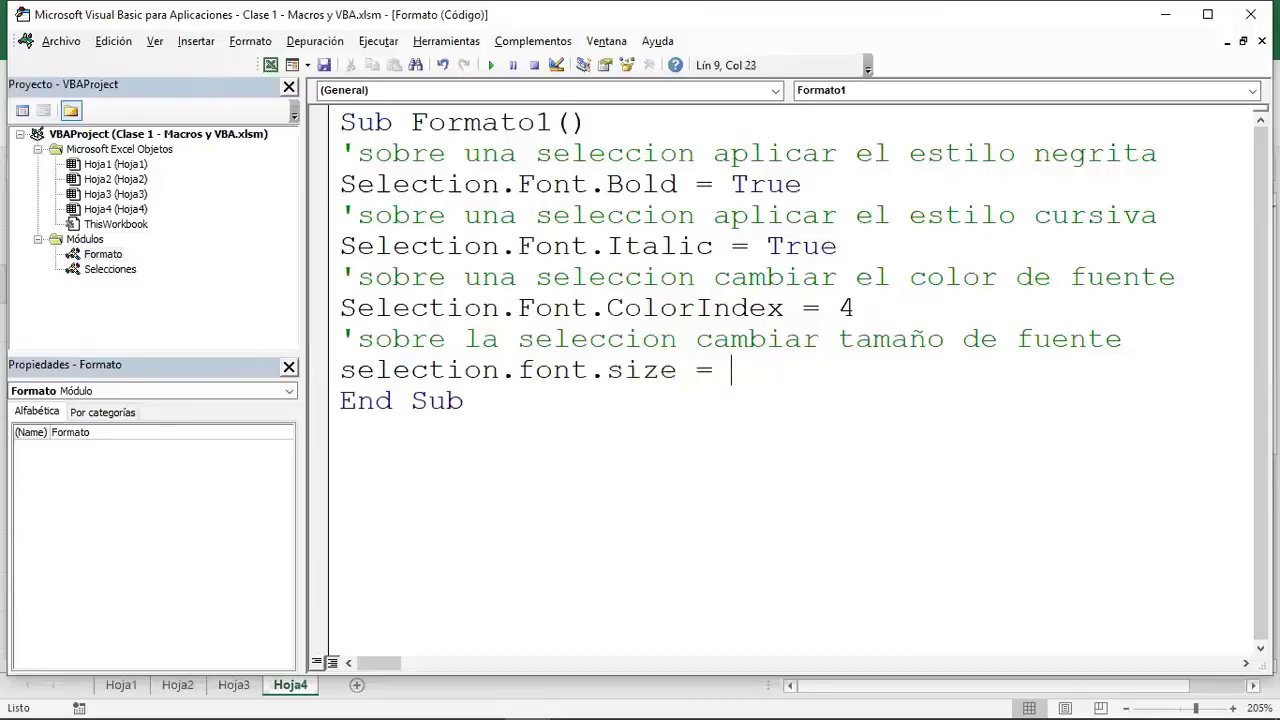
{"action": "type", "text": "16"}
- Add the comment 'cambiar la fuente del texto' on a new line
{"action": "key", "text": "Return"}
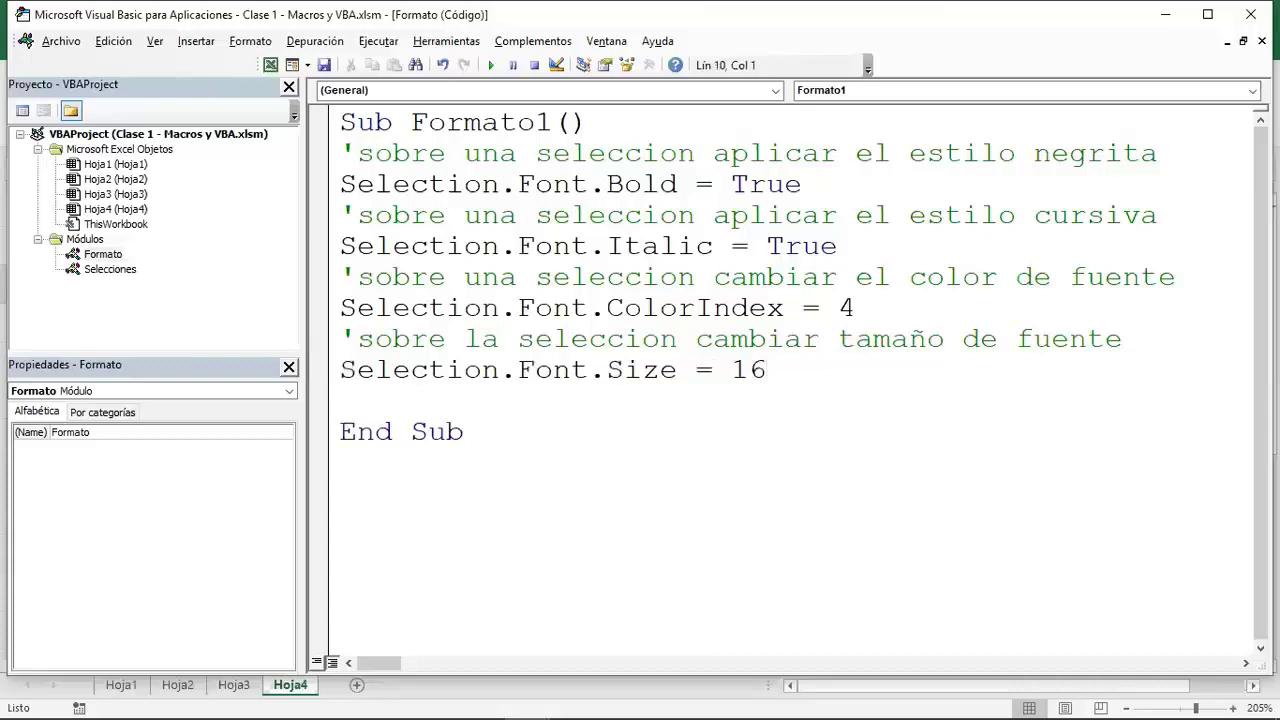
{"action": "type", "text": "'"}
{"action": "type", "text": "ca"}
{"action": "type", "text": "mbiar la fuente del texto"}
- Add Selection.Font.Name = "Arial" to Formato1 and remove the blank line before End Sub
{"action": "key", "text": "Return"}
{"action": "type", "text": "slee"}
{"action": "key", "text": "BackSpace"}
{"action": "key", "text": "BackSpace"}
{"action": "key", "text": "BackSpace"}
{"action": "type", "text": "l"}
{"action": "key", "text": "BackSpace"}
{"action": "type", "text": "selection.font."}
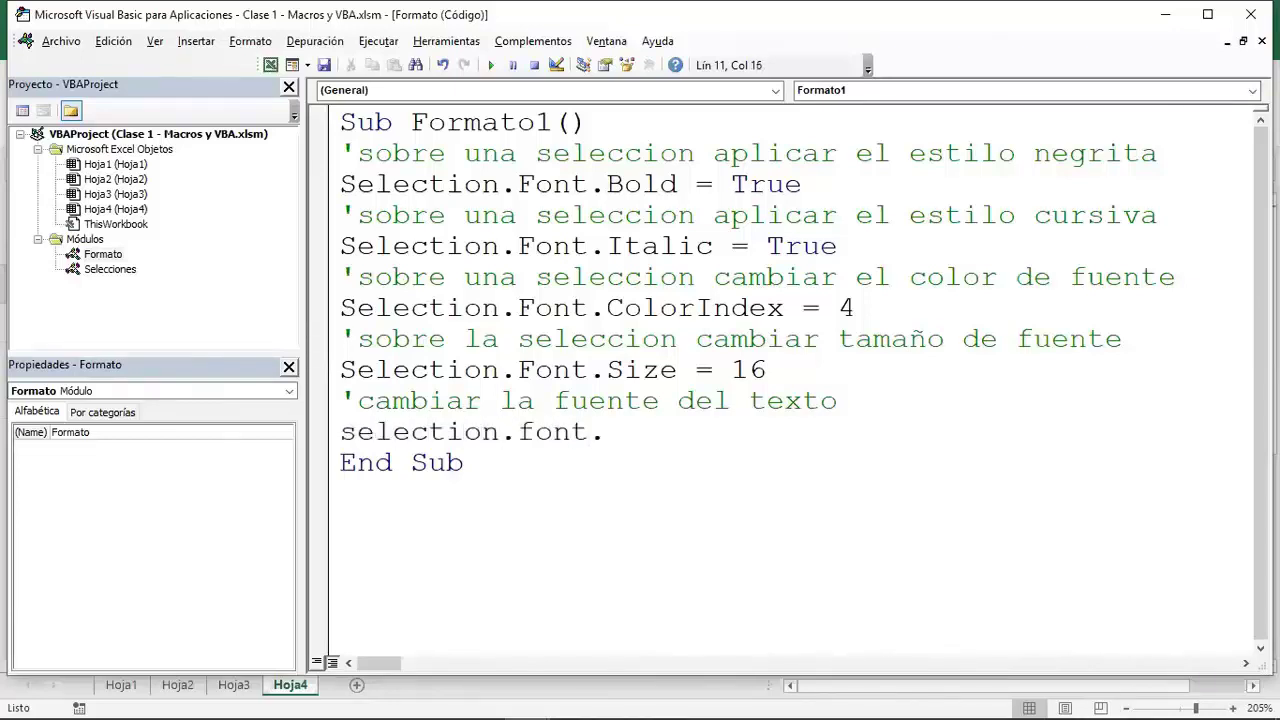
{"action": "type", "text": "name "}
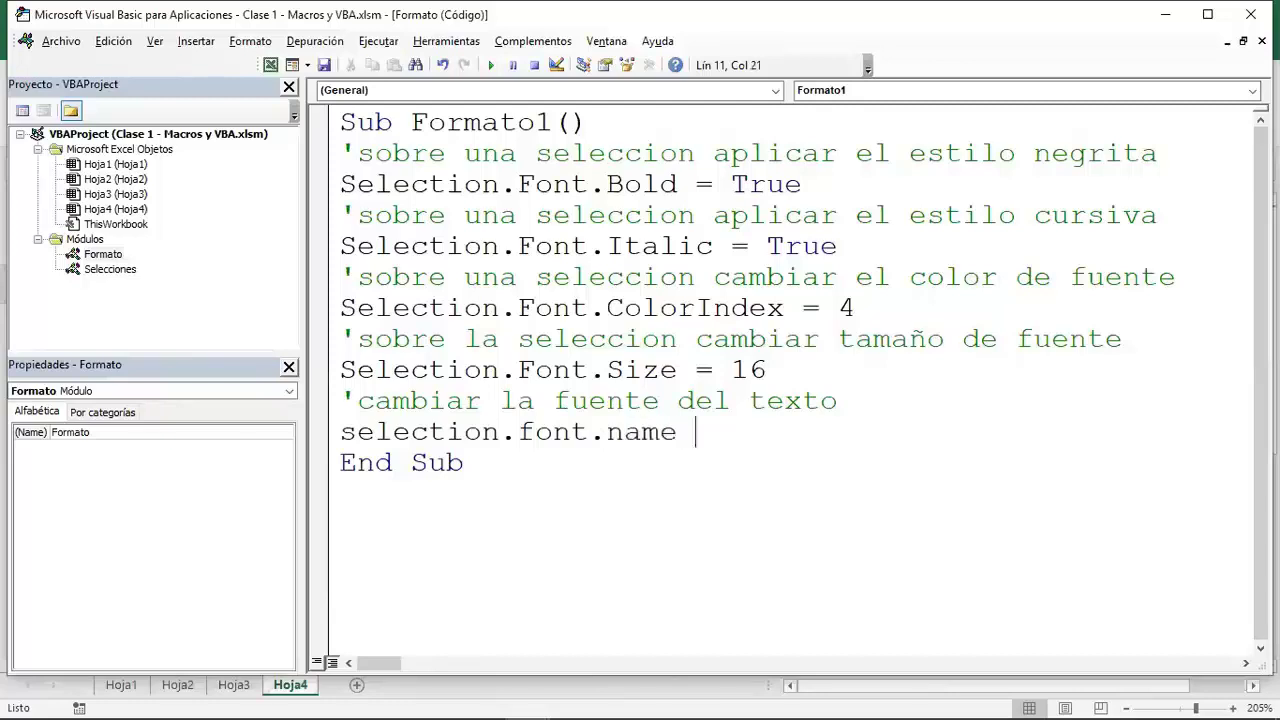
{"action": "type", "text": "= \"Arial2"}
{"action": "key", "text": "BackSpace"}
{"action": "type", "text": "\""}
{"action": "key", "text": "Return"}
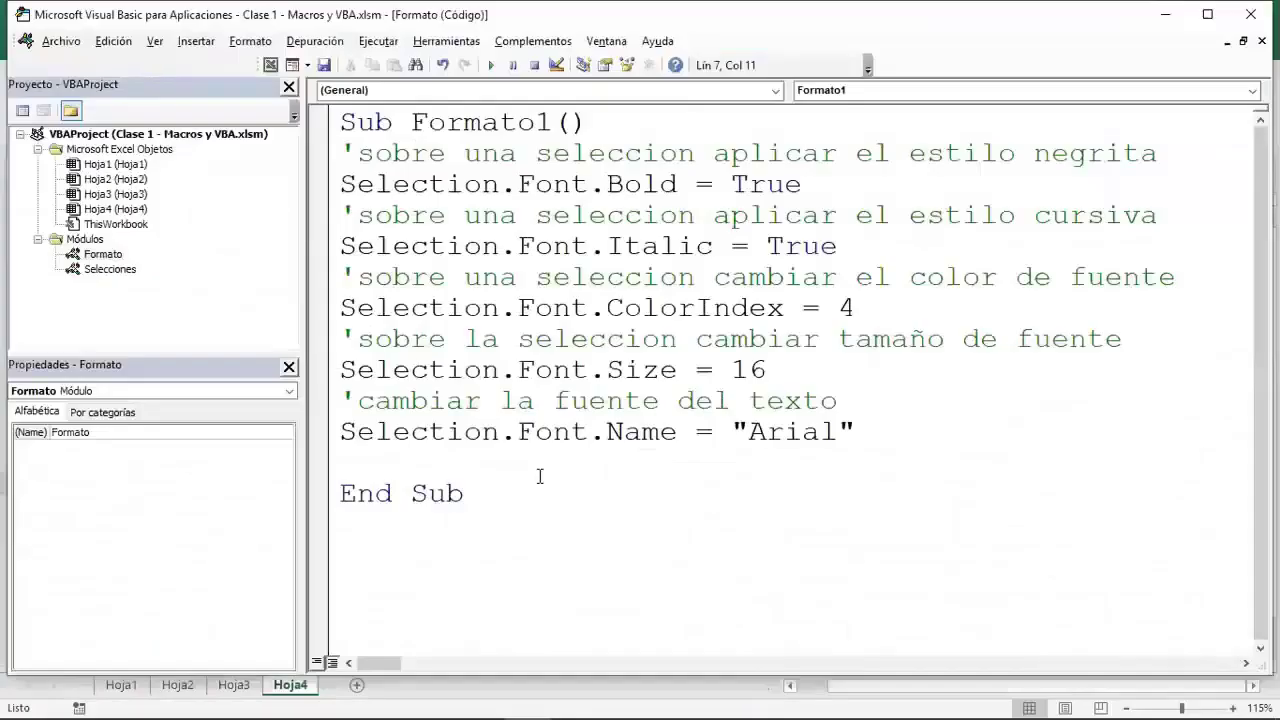
{"action": "key", "text": "BackSpace"}
- Declare a new empty Sub Formato2 below Formato1
{"action": "left_click", "coordinate": [514, 480]}
{"action": "key", "text": "Return"}
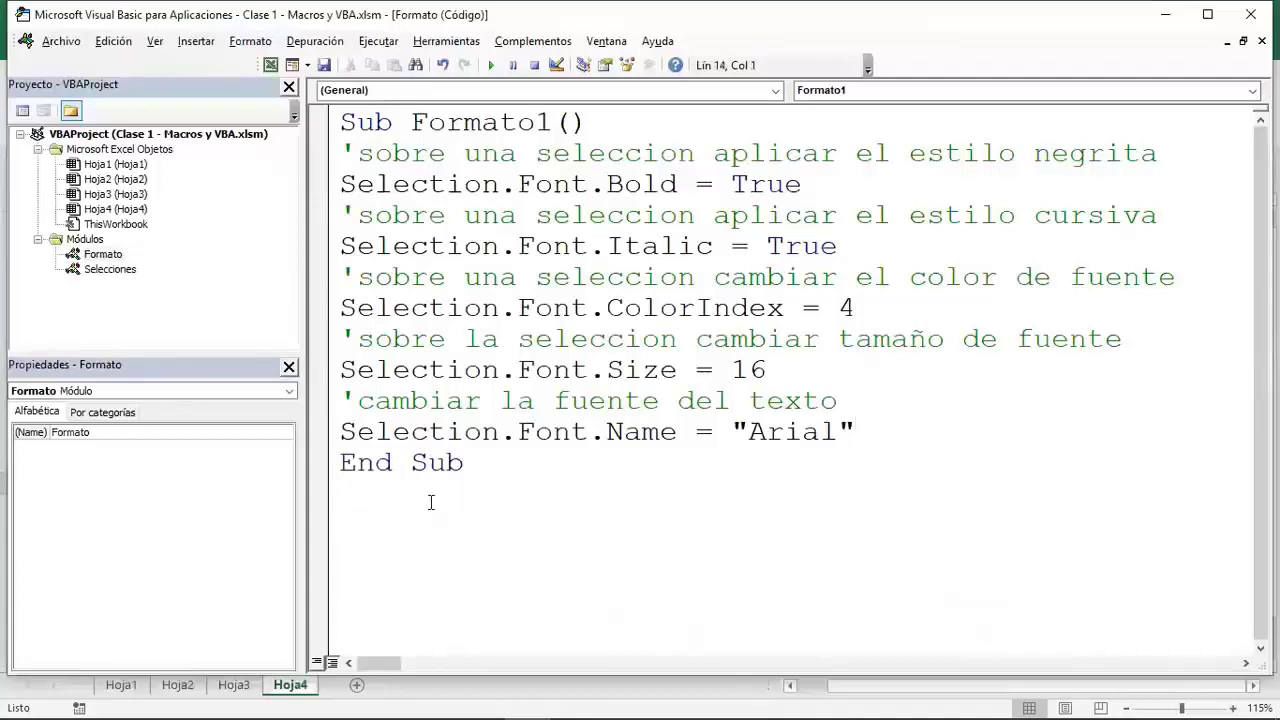
{"action": "type", "text": "SUB "}
{"action": "type", "text": "Formato2"}
{"action": "key", "text": "Return"}
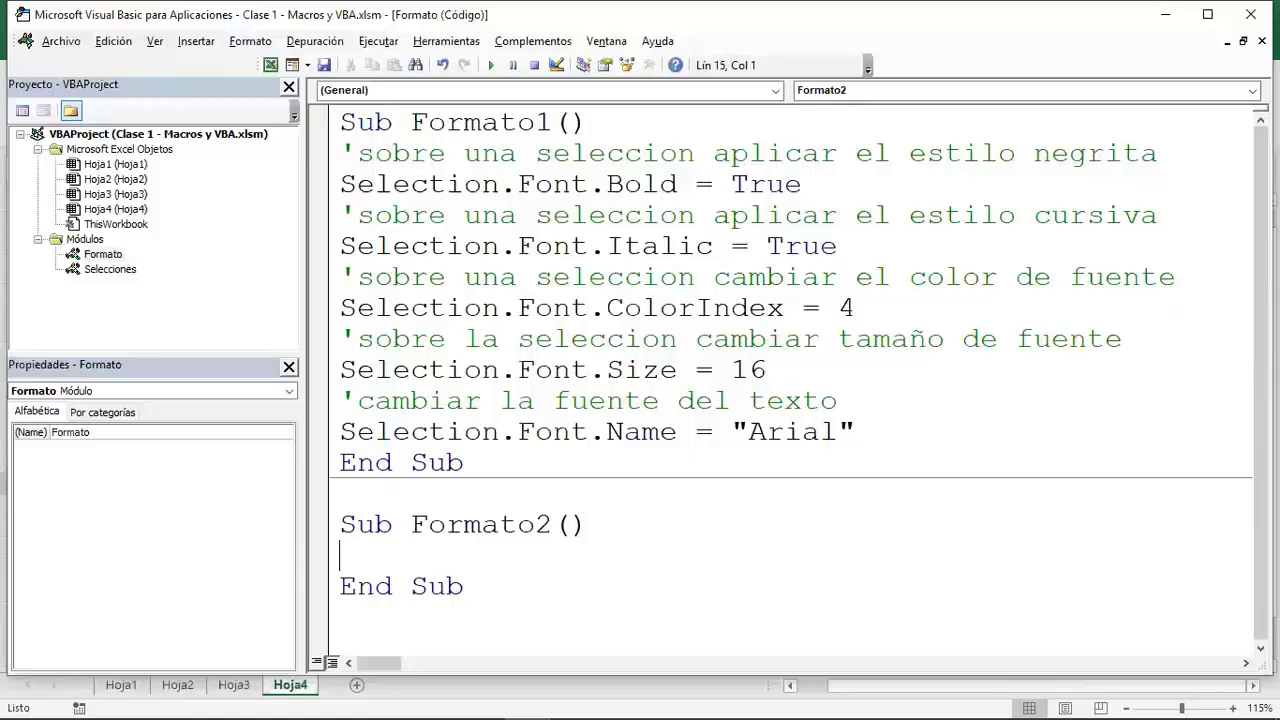
- Add the statement Selection.VerticalAlignment = xlCenter to Formato2
{"action": "type", "text": "selection."}
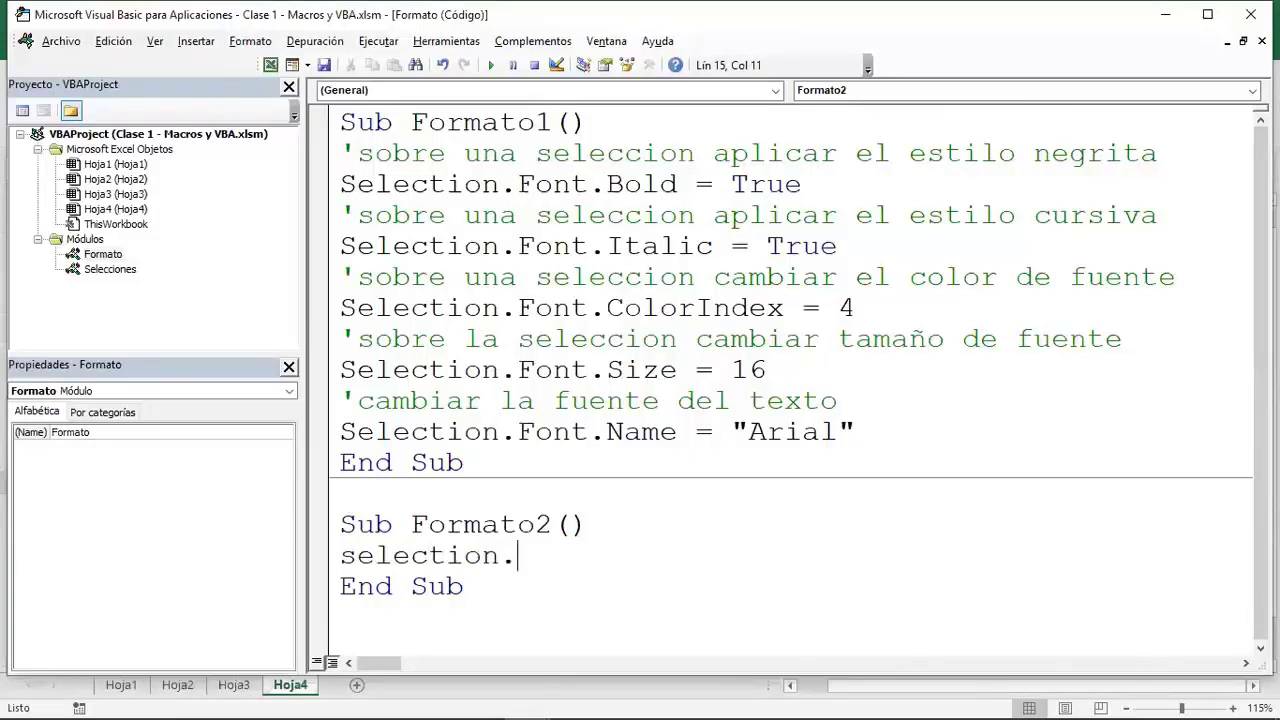
{"action": "type", "text": "verticalaligmnet"}
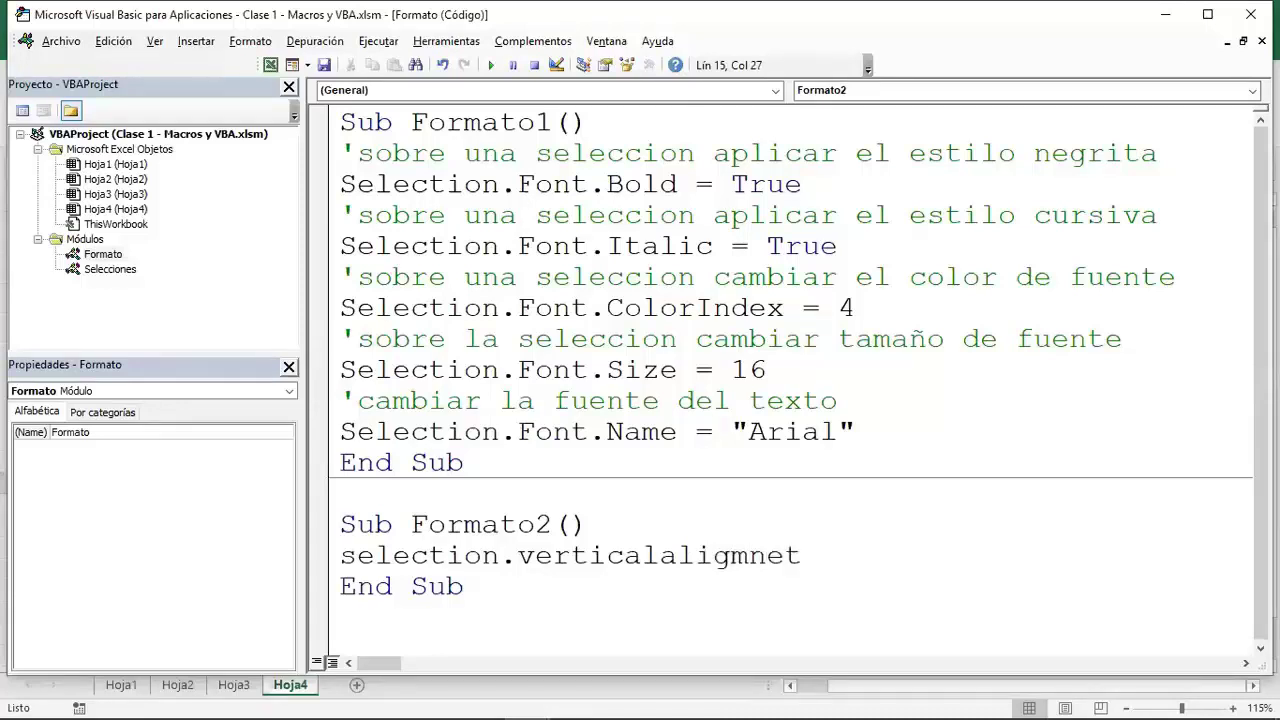
{"action": "key", "text": "BackSpace"}
{"action": "type", "text": "nt "}
{"action": "type", "text": "= xlcenter"}
{"action": "key", "text": "Return"}
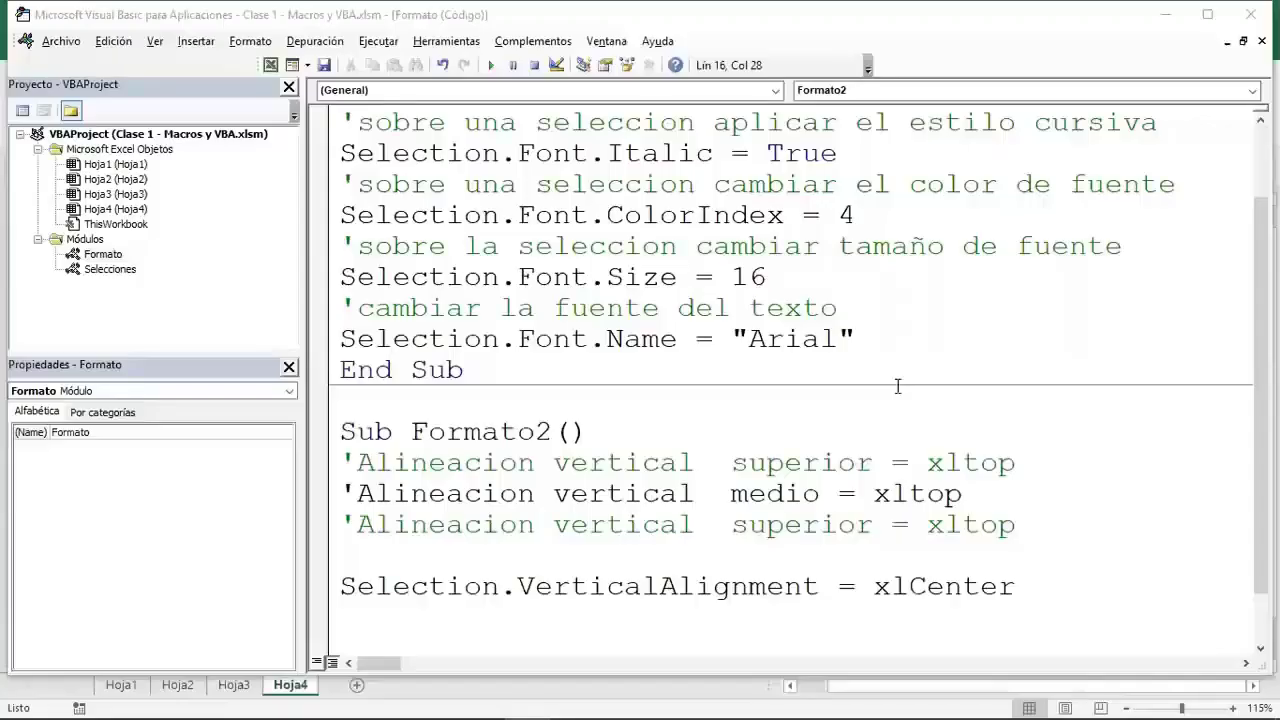
- Rename the third vertical-alignment comment from 'superior' to 'inferior'
{"action": "double_click", "coordinate": [740, 526]}
{"action": "type", "text": "in"}
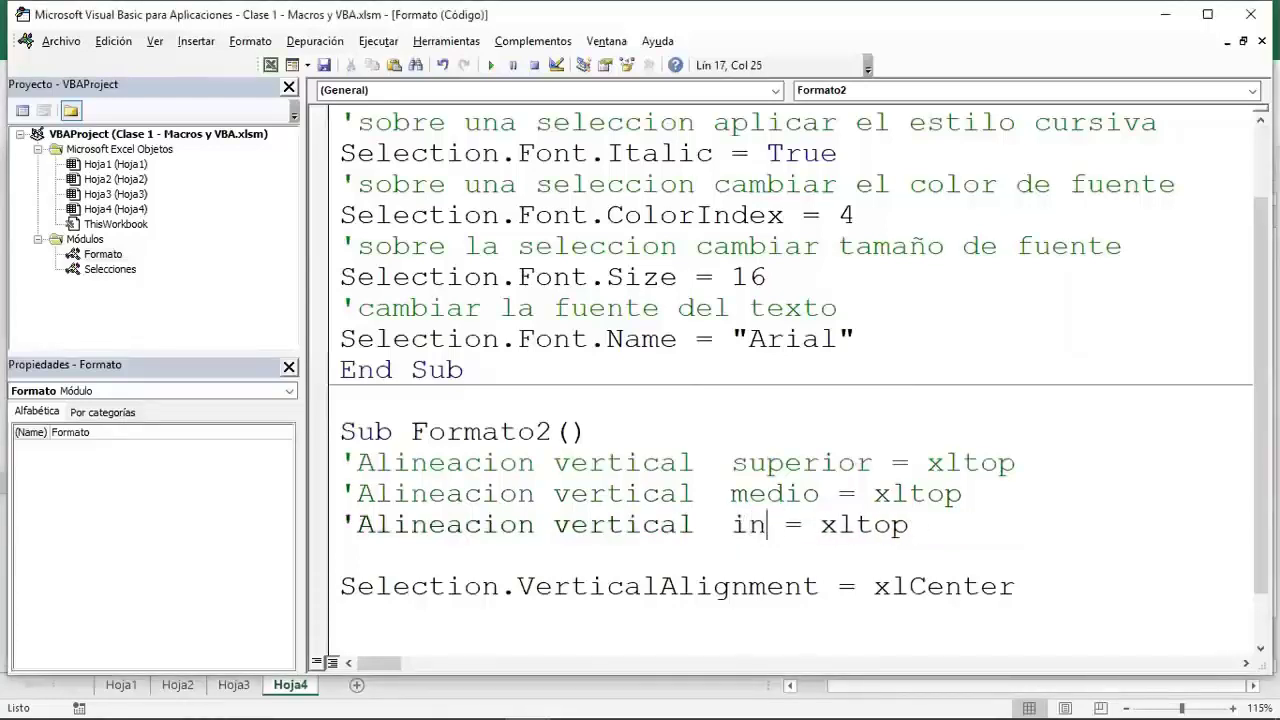
{"action": "type", "text": "ferir"}
{"action": "key", "text": "BackSpace"}
{"action": "type", "text": "or"}
{"action": "key", "text": "Left"}
{"action": "key", "text": "Left"}
{"action": "key", "text": "Left"}
{"action": "key", "text": "Right"}
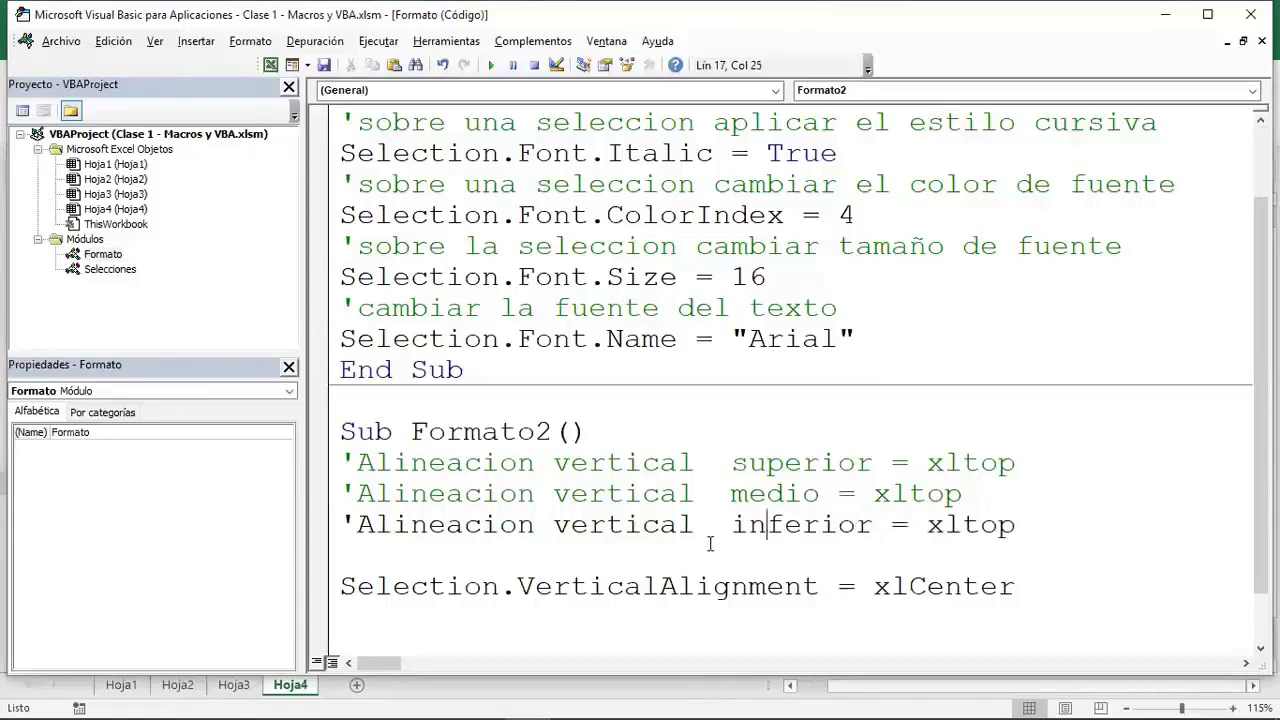
- Change the medio comment's constant to xlcenter and the inferior comment's constant to xlbottom
{"action": "left_click", "coordinate": [962, 494]}
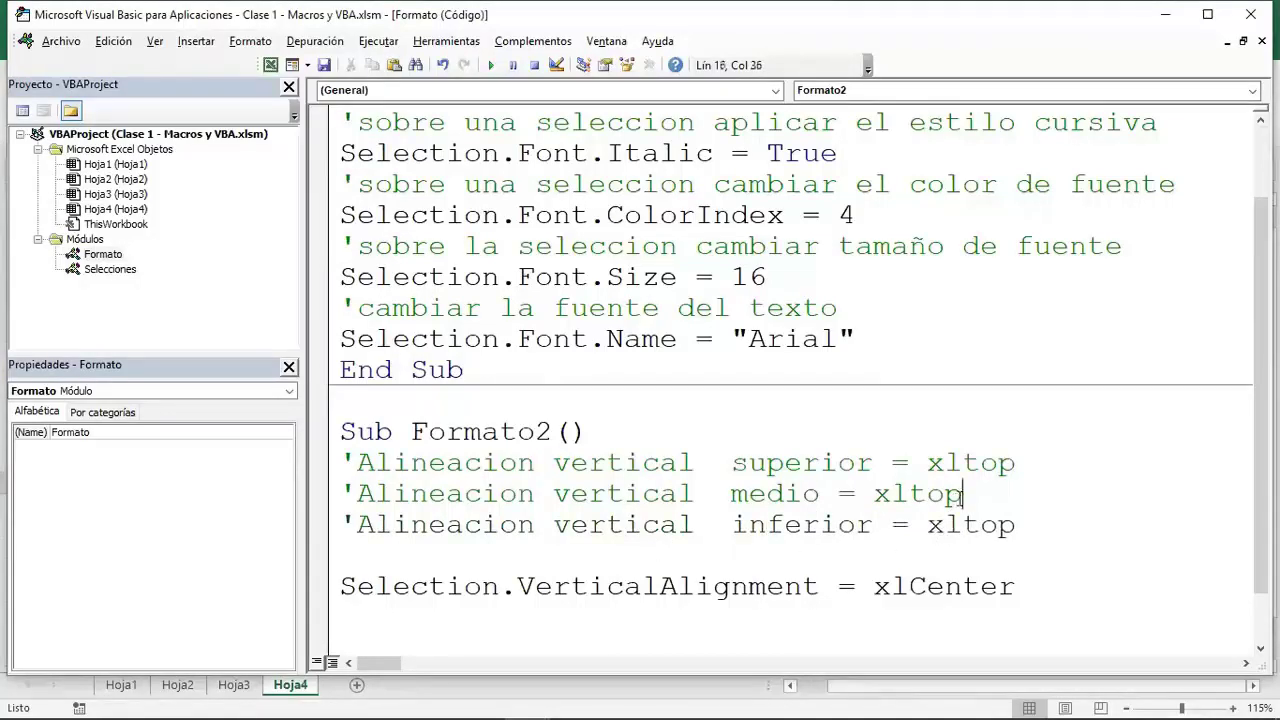
{"action": "key", "text": "shift+Left"}
{"action": "key", "text": "shift+Left"}
{"action": "key", "text": "shift+Left"}
{"action": "type", "text": "center"}
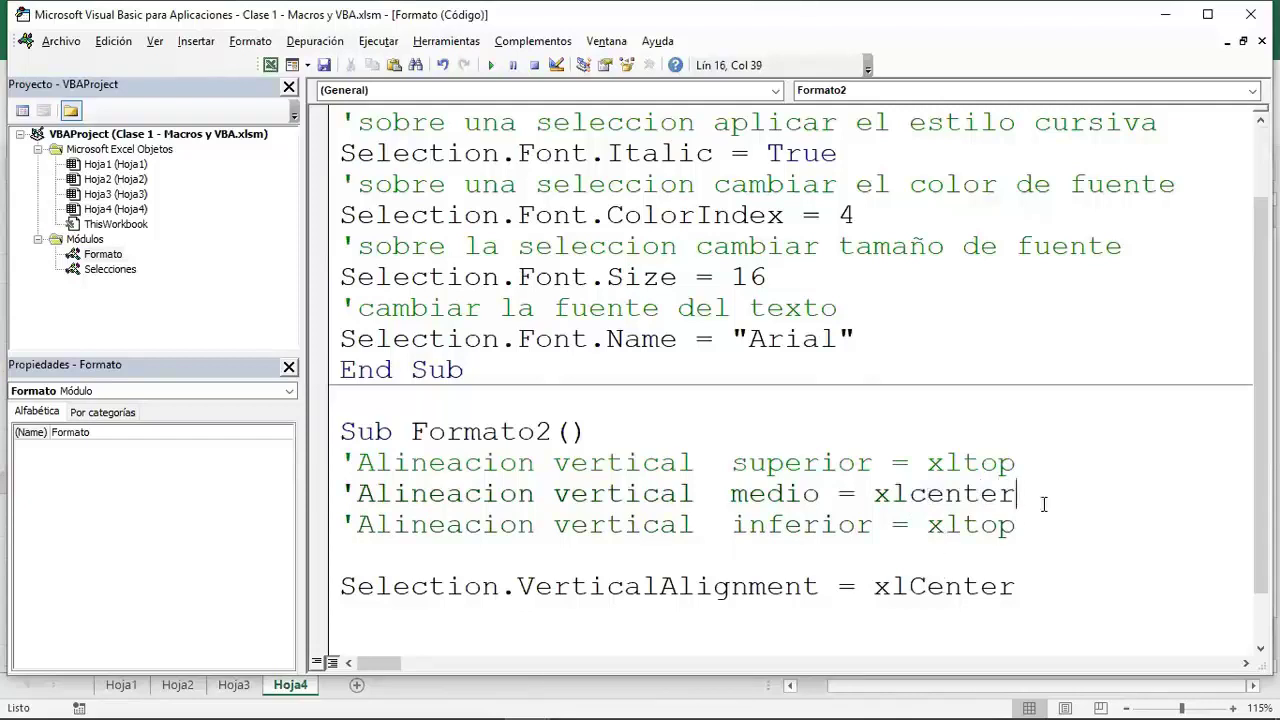
{"action": "left_click_drag", "start_coordinate": [1016, 525], "coordinate": [961, 528]}
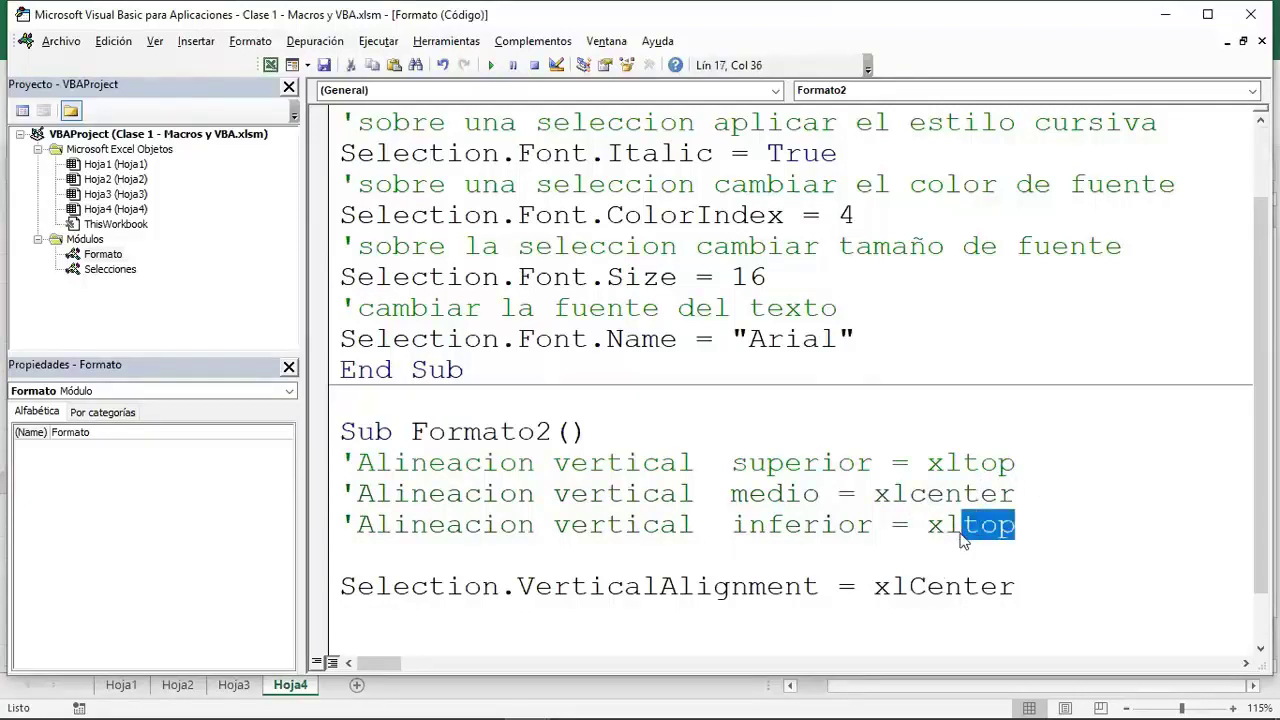
{"action": "type", "text": "bottom"}
{"action": "left_click", "coordinate": [1032, 600]}
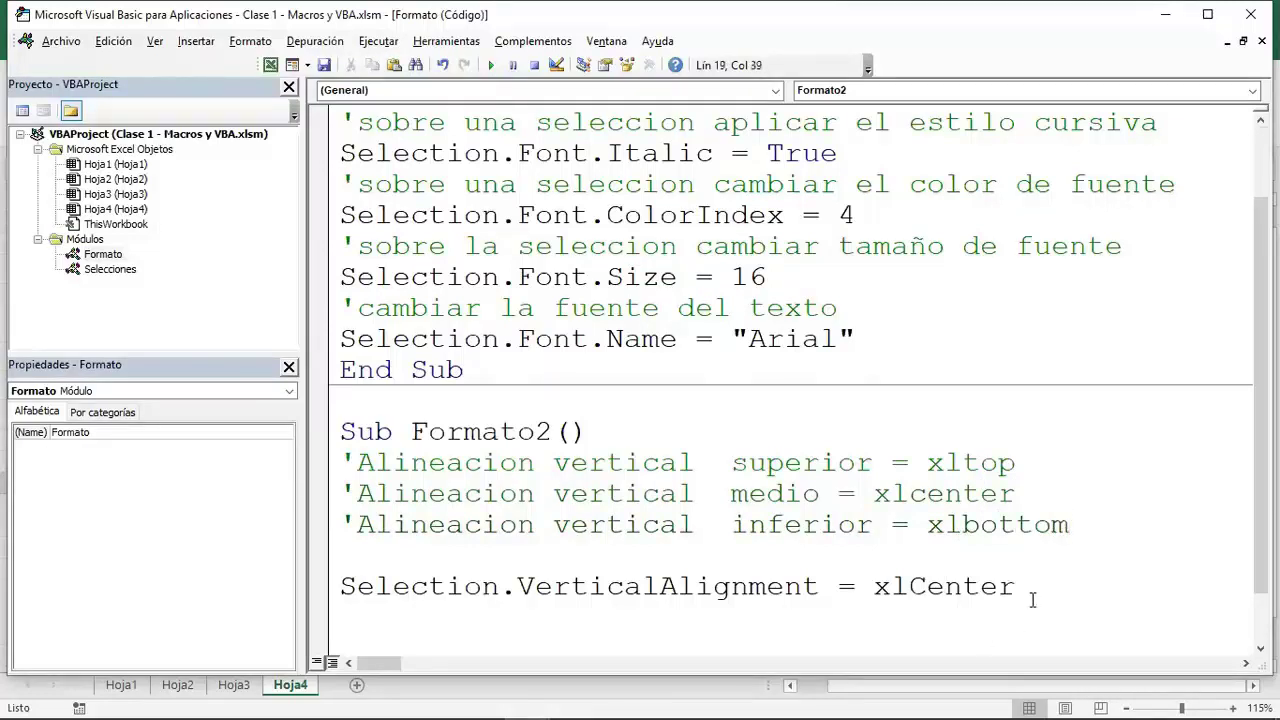
{"action": "scroll", "coordinate": [1022, 553], "scroll_direction": "down", "scroll_amount": 1}
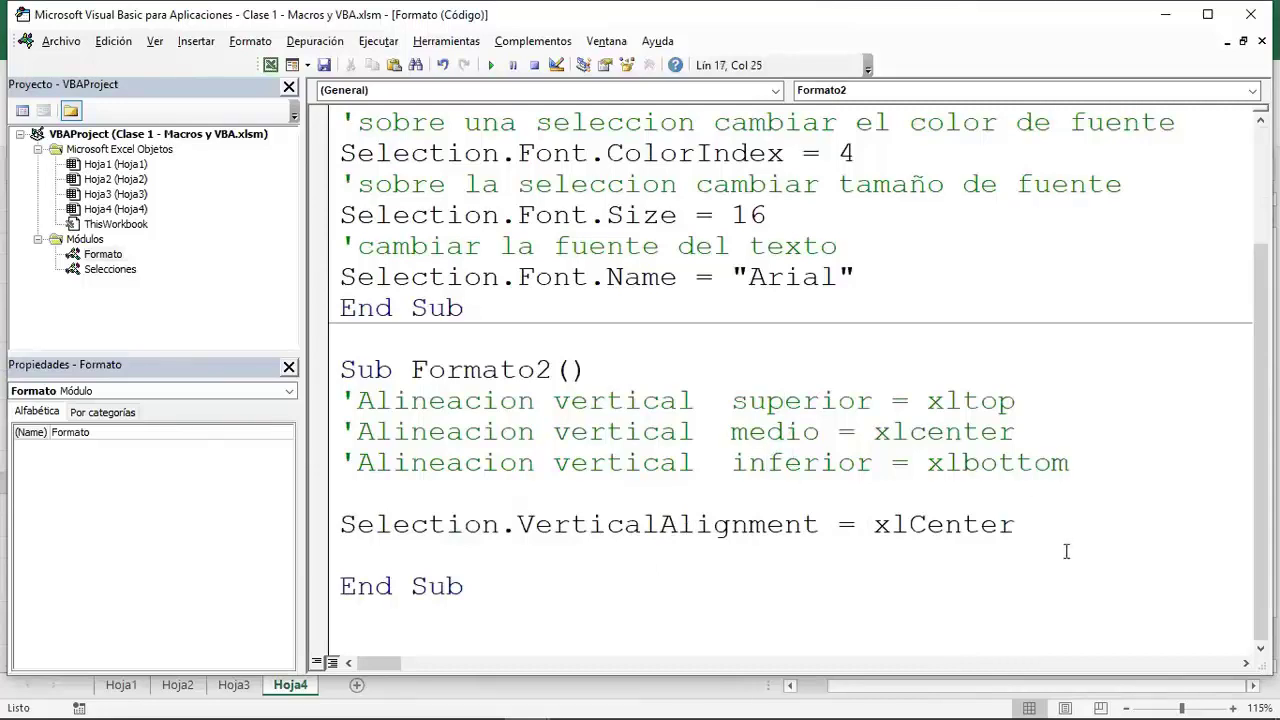
- Paste a copy of the alignment comments and statement, relabel it 'Alineacion horizontal', and keep one comment line
{"action": "left_click_drag", "start_coordinate": [1030, 528], "coordinate": [553, 462]}
{"action": "left_click_drag", "start_coordinate": [465, 430], "coordinate": [340, 400]}
{"action": "key", "text": "ctrl+c"}
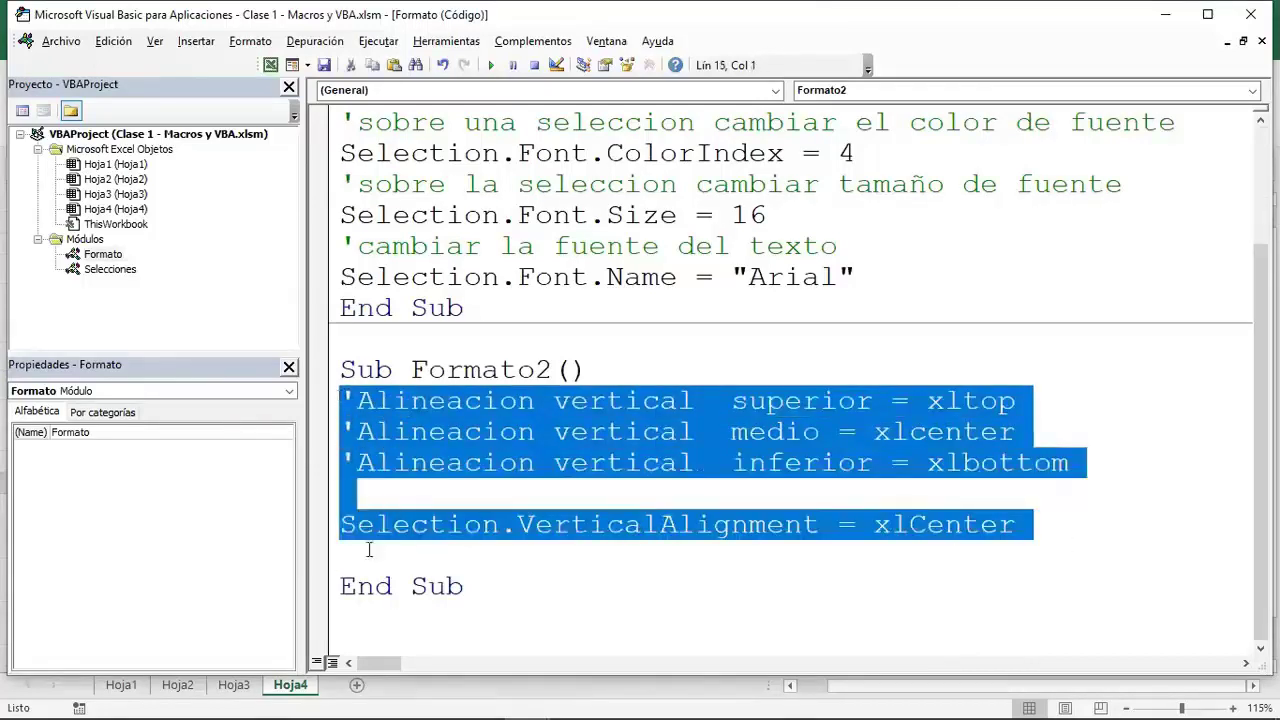
{"action": "left_click", "coordinate": [369, 549]}
{"action": "key", "text": "ctrl+v"}
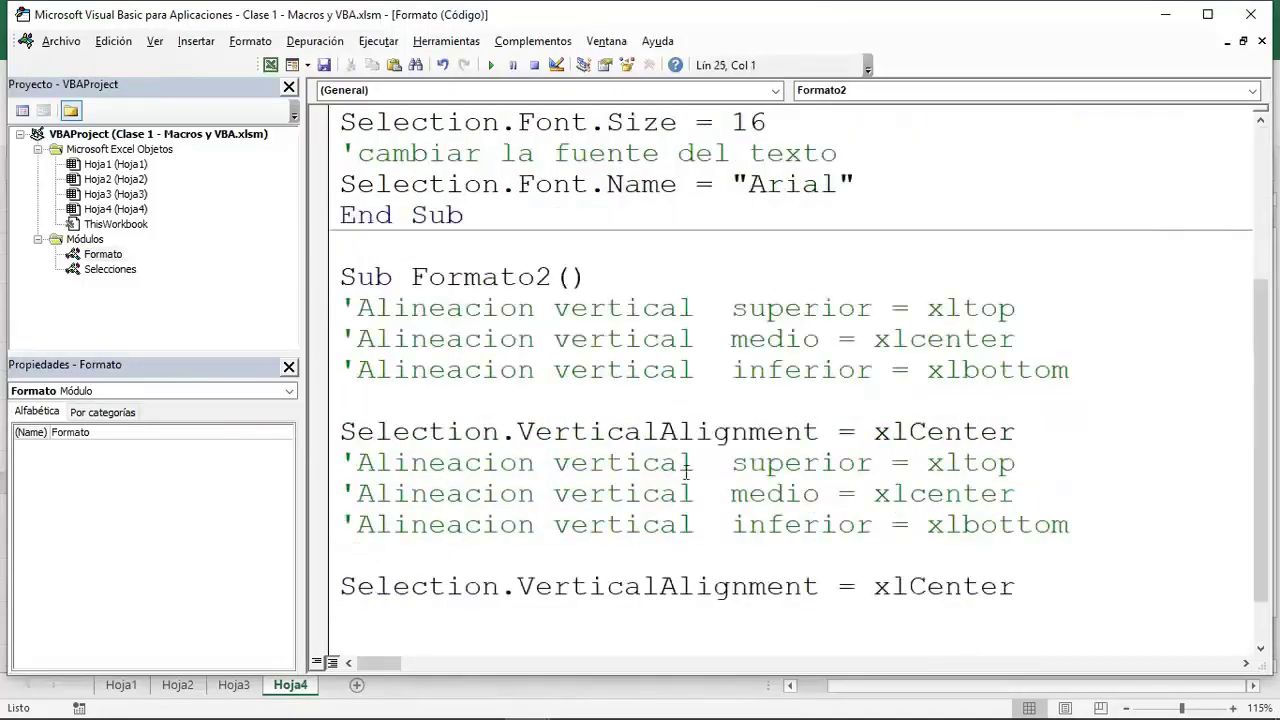
{"action": "left_click_drag", "start_coordinate": [694, 462], "coordinate": [553, 464]}
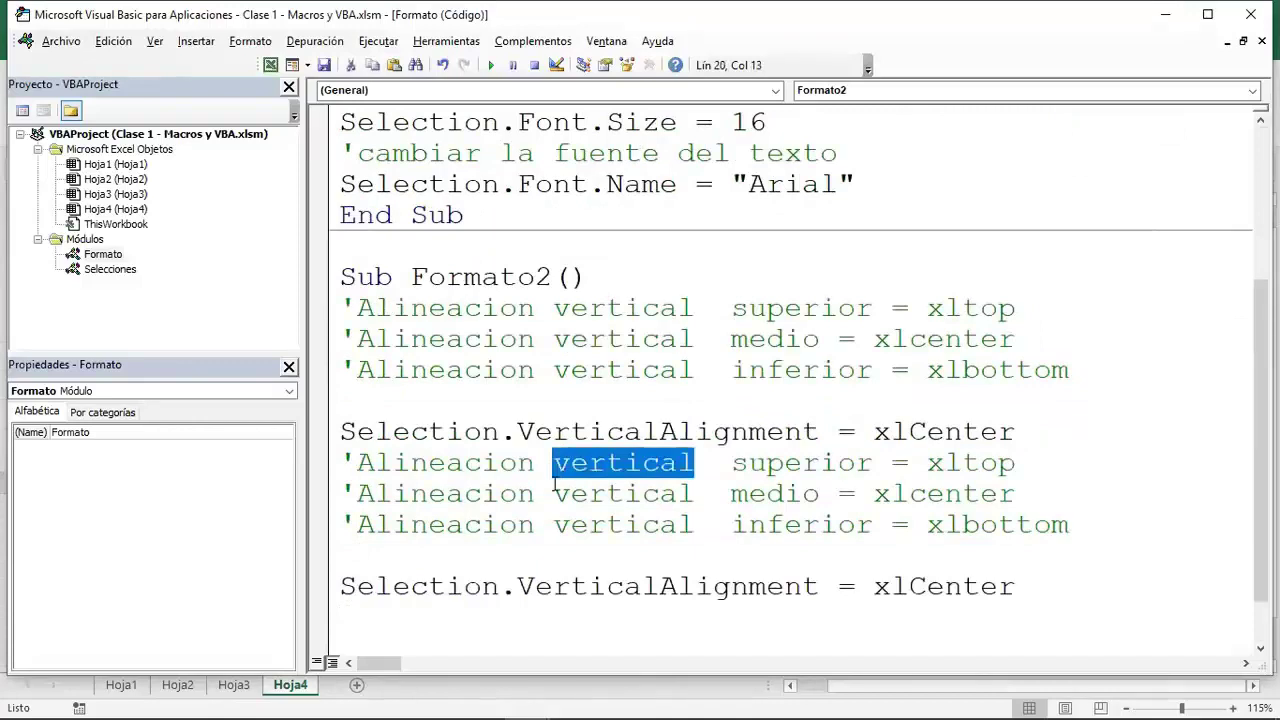
{"action": "type", "text": "horizon"}
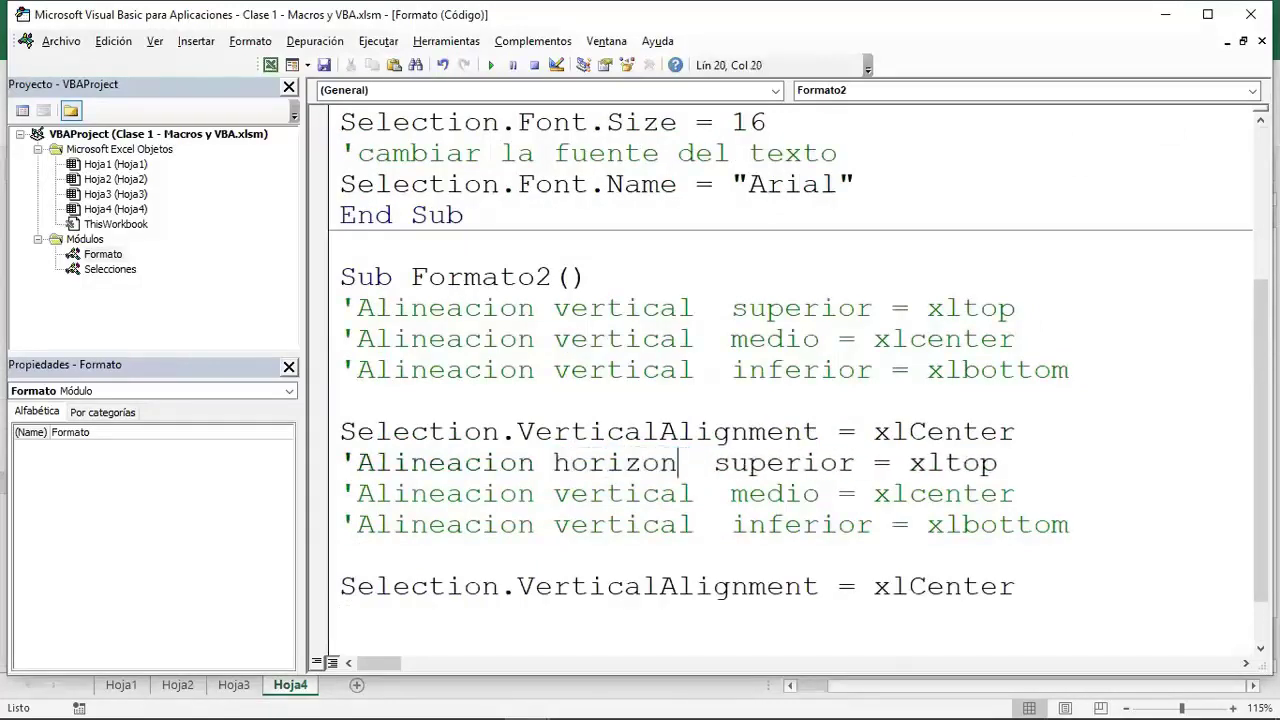
{"action": "type", "text": "tal"}
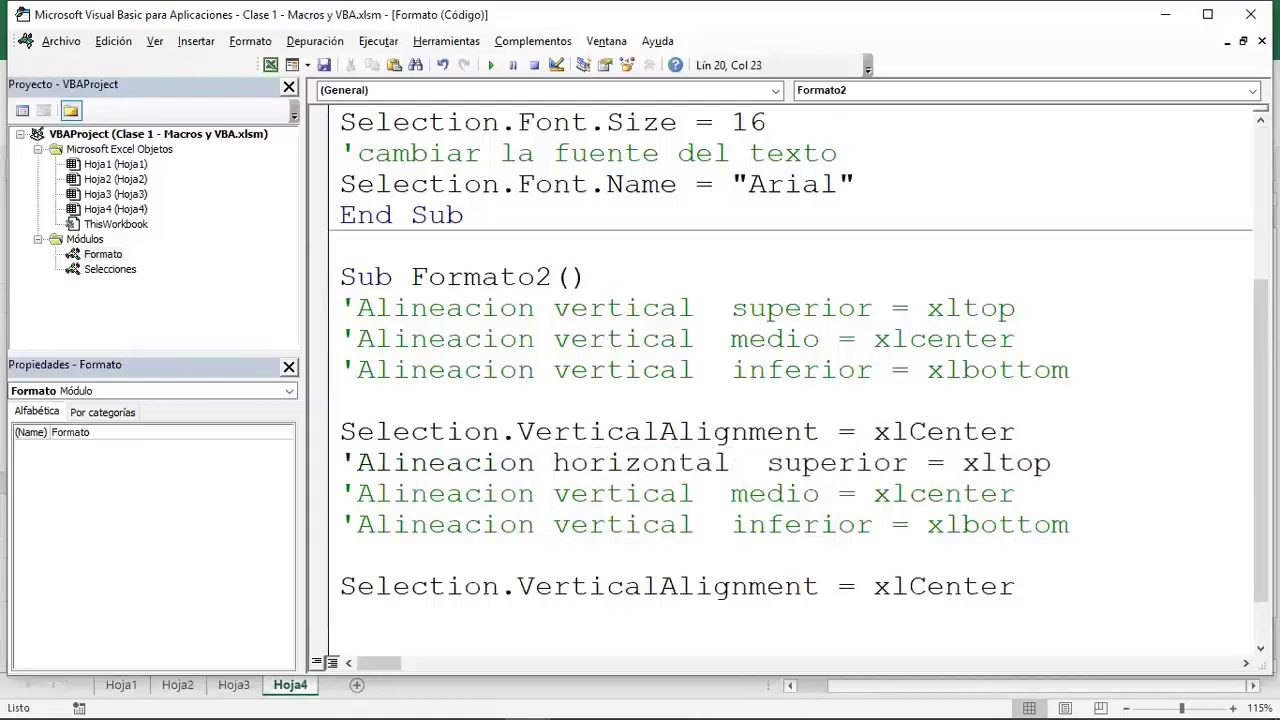
{"action": "mouse_move", "coordinate": [1128, 528]}
{"action": "left_mouse_down"}
{"action": "mouse_move", "coordinate": [436, 517]}
{"action": "mouse_move", "coordinate": [313, 497]}
{"action": "left_mouse_up"}
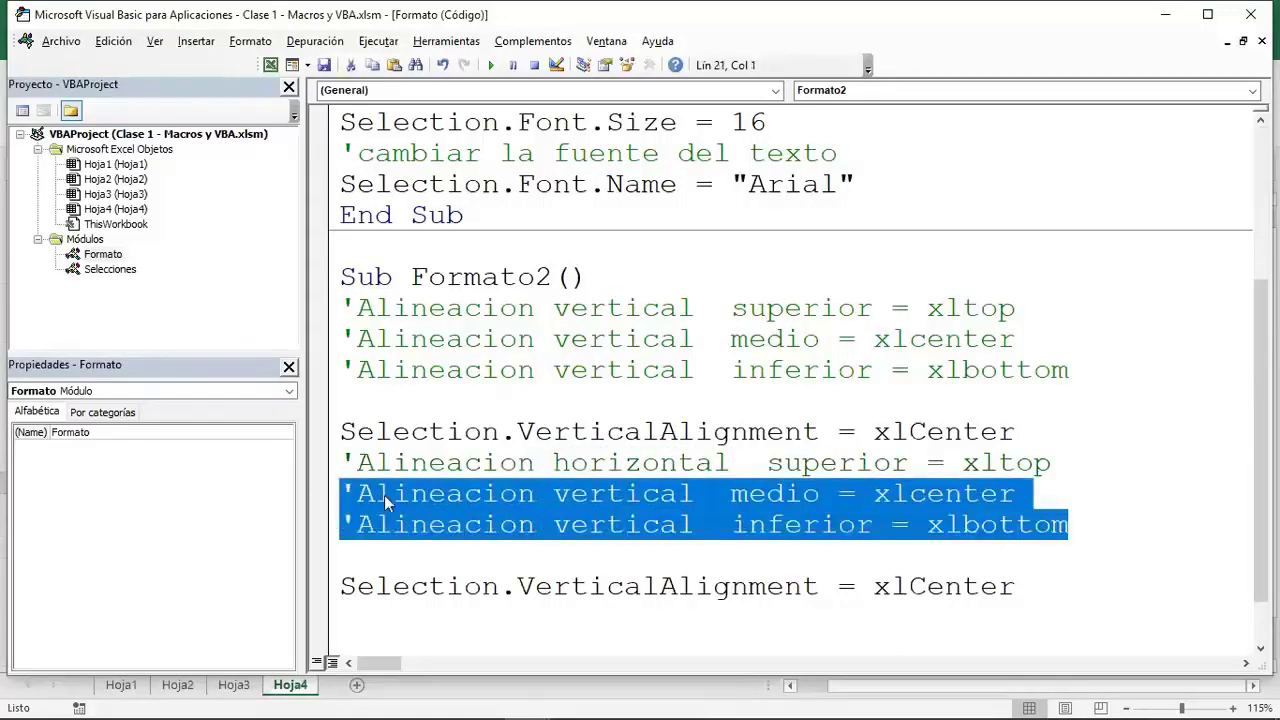
{"action": "key", "text": "Delete"}
- Make the first horizontal comment read izquierda = xlleft
{"action": "left_click_drag", "start_coordinate": [908, 465], "coordinate": [770, 470]}
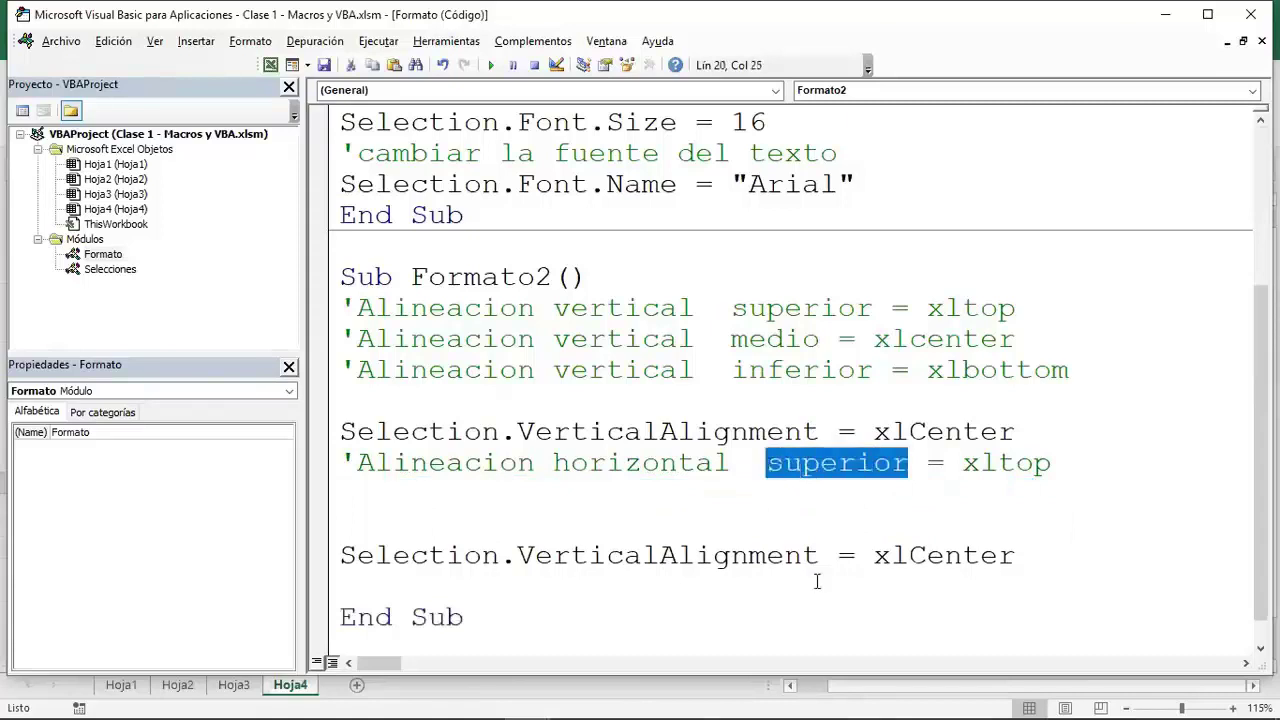
{"action": "type", "text": "izquierda"}
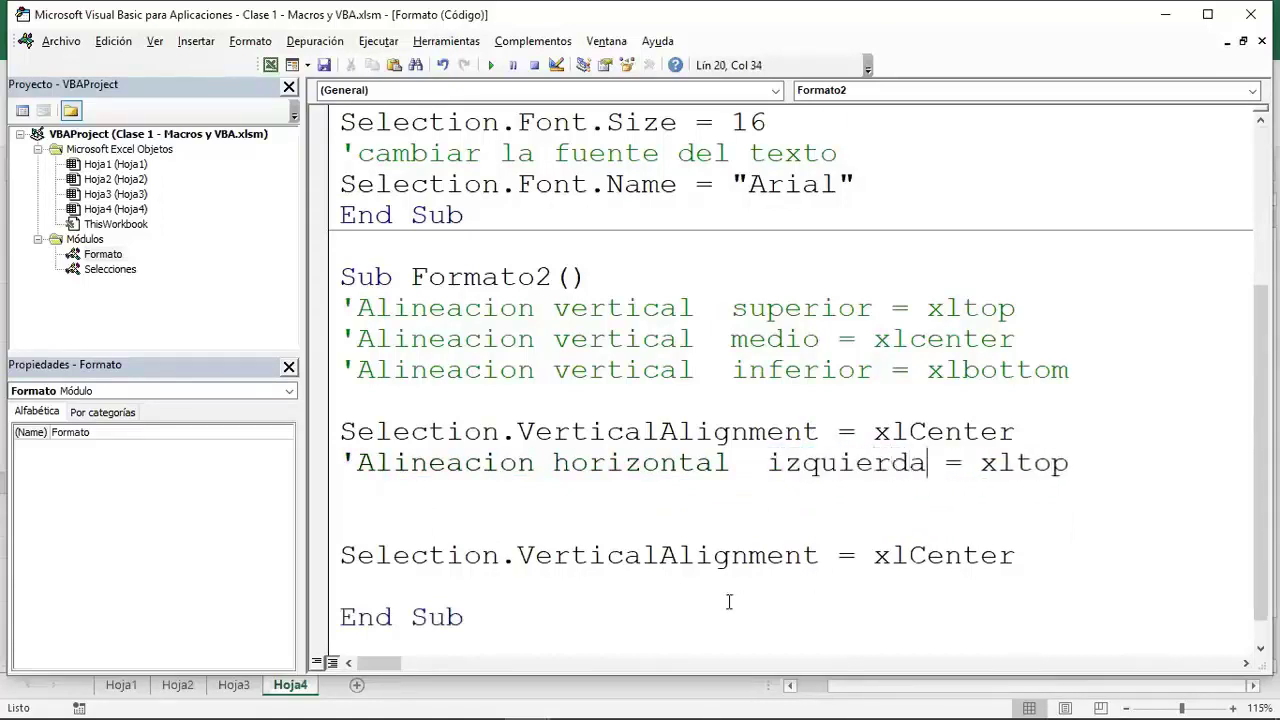
{"action": "left_click", "coordinate": [756, 465]}
{"action": "key", "text": "BackSpace"}
{"action": "key", "text": "BackSpace"}
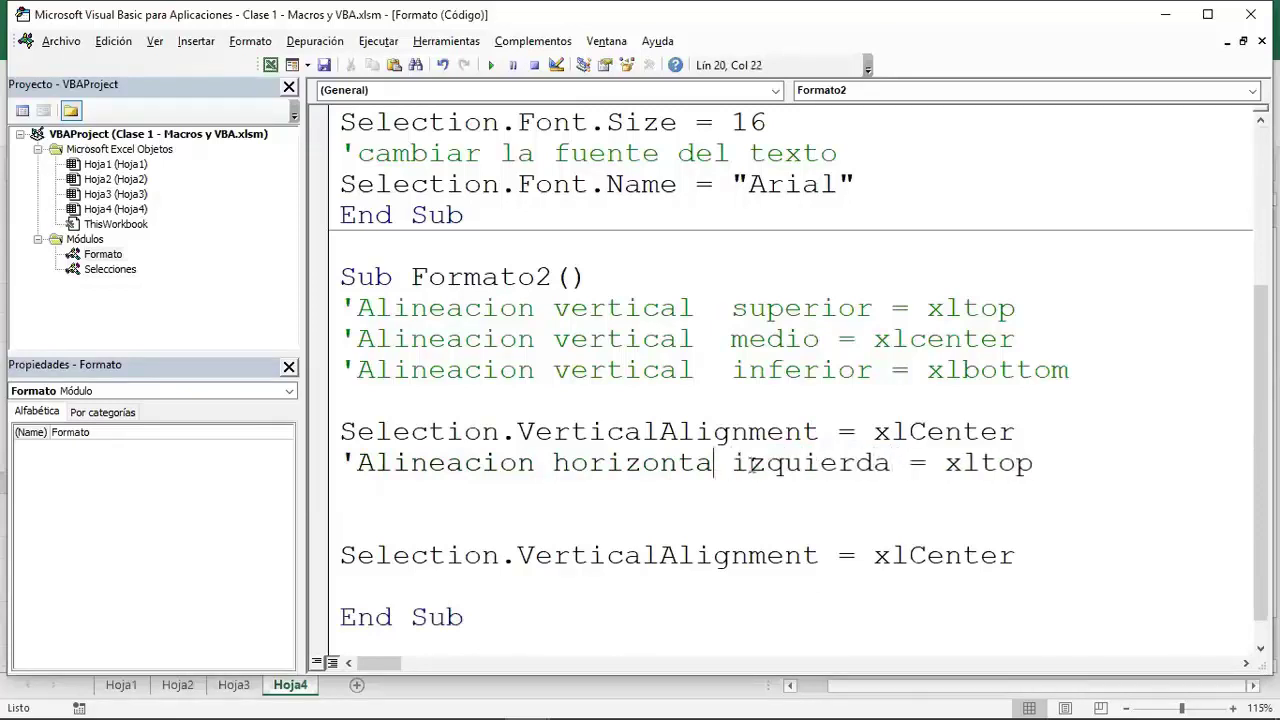
{"action": "type", "text": "l"}
{"action": "key", "text": "Right"}
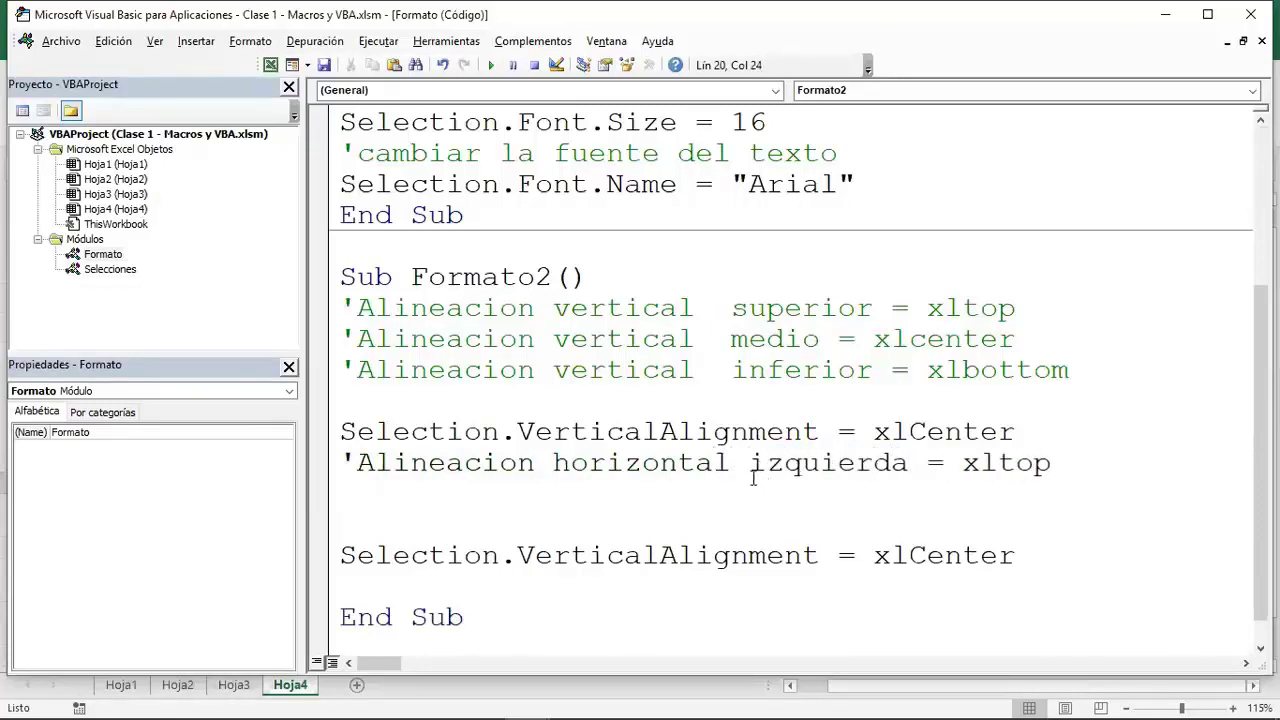
{"action": "key", "text": "BackSpace"}
{"action": "left_click_drag", "start_coordinate": [1051, 465], "coordinate": [998, 465]}
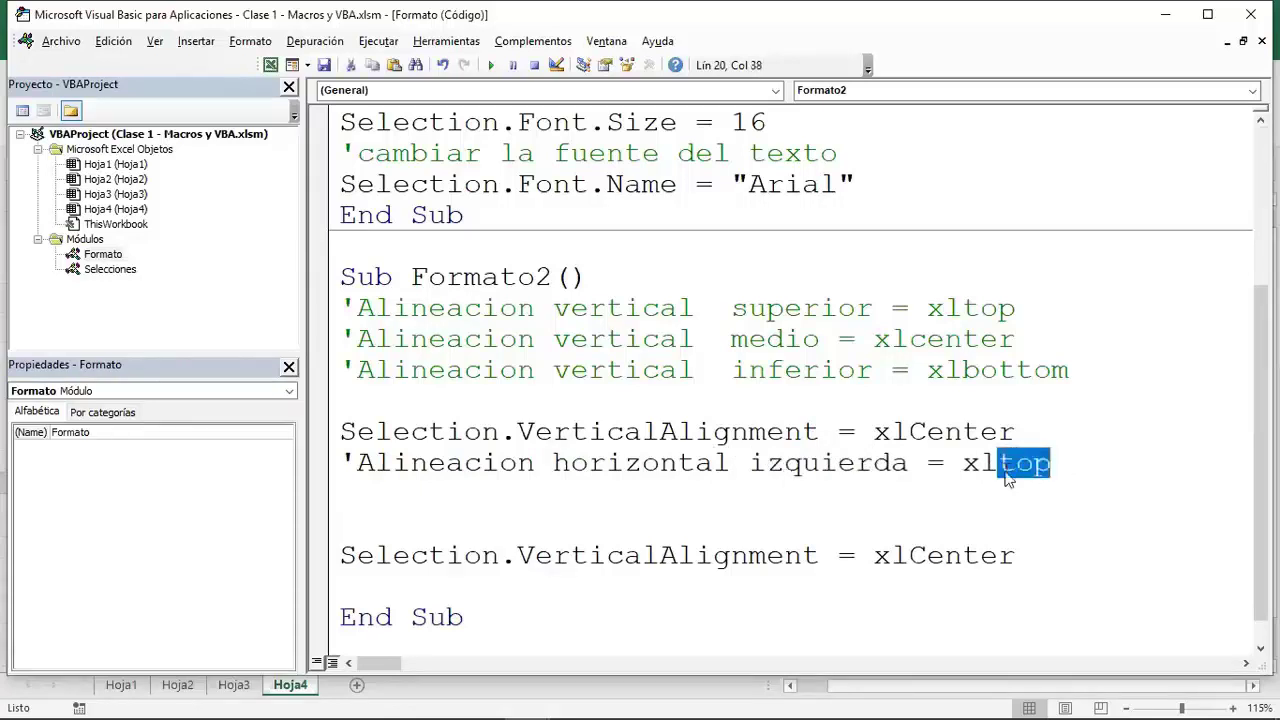
{"action": "type", "text": "left"}
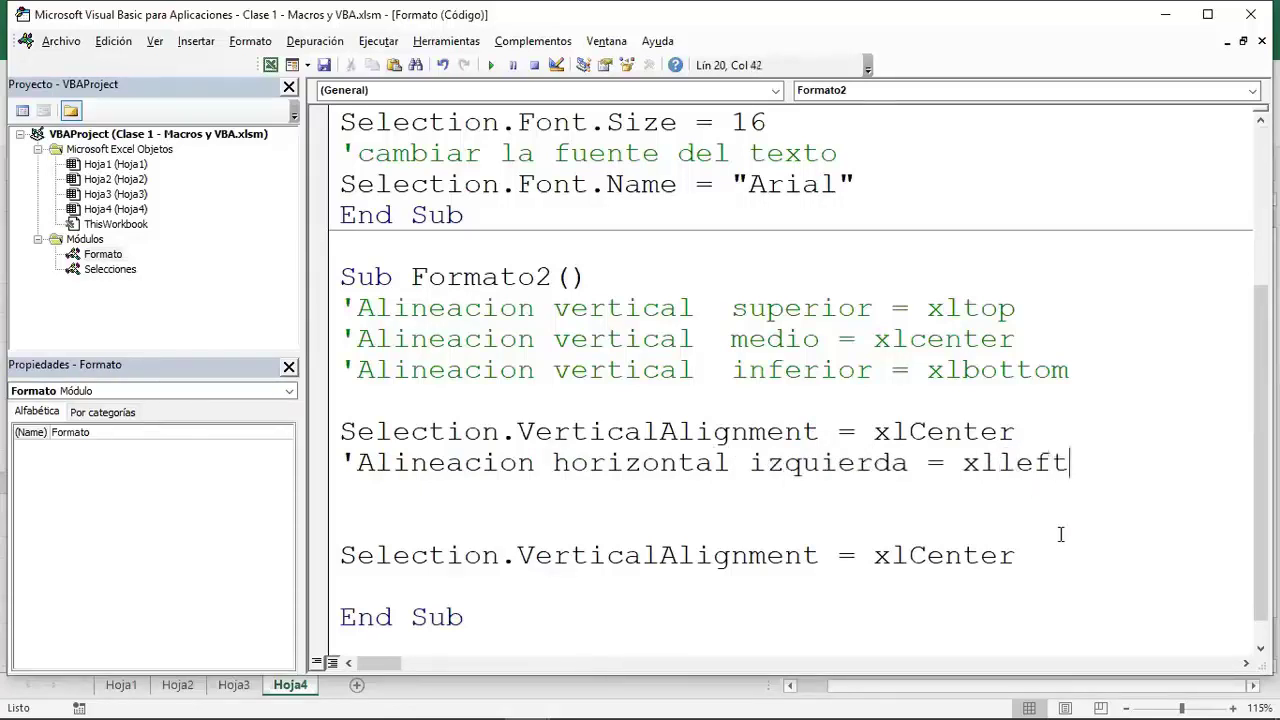
- Duplicate the izquierda comment line twice below it
{"action": "left_click_drag", "start_coordinate": [1088, 460], "coordinate": [338, 463]}
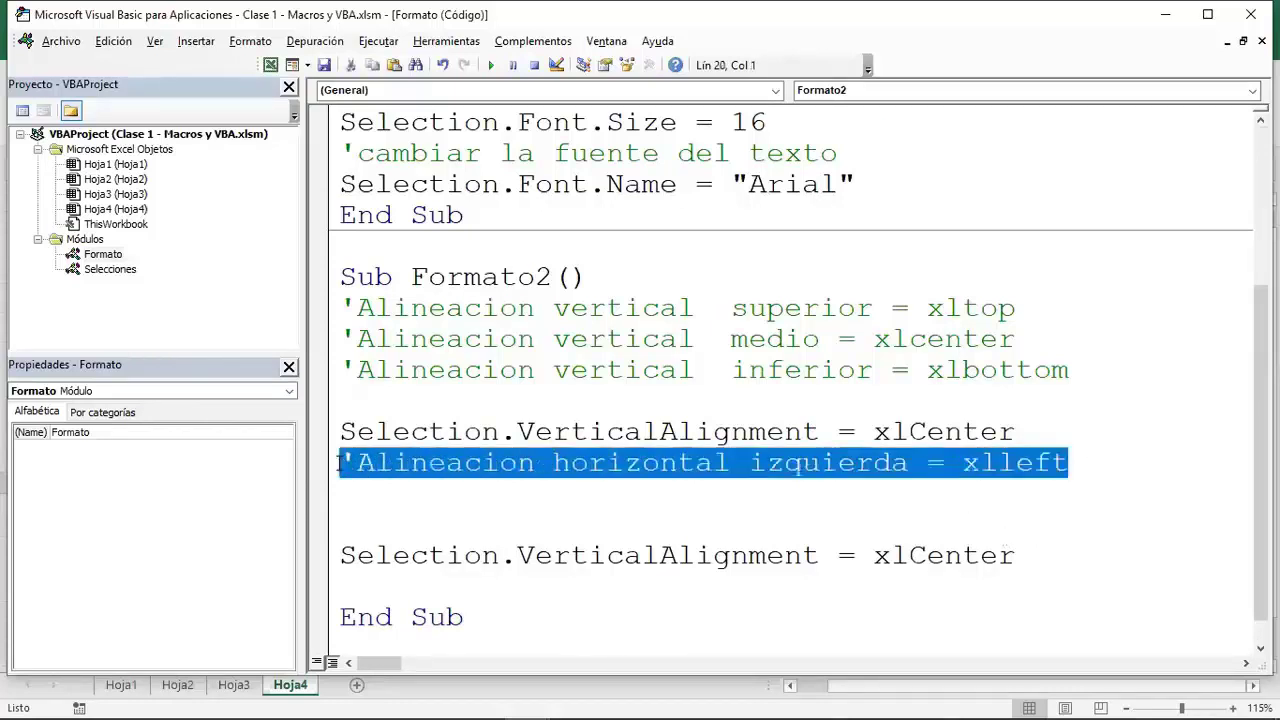
{"action": "key", "text": "ctrl+c"}
{"action": "left_click", "coordinate": [356, 490]}
{"action": "key", "text": "ctrl+v"}
{"action": "left_click", "coordinate": [358, 524]}
{"action": "key", "text": "ctrl+v"}
- Edit the copies to centro = xlcenter and derecha = xlright
{"action": "left_click", "coordinate": [905, 493]}
{"action": "left_click_drag", "start_coordinate": [908, 493], "coordinate": [750, 493]}
{"action": "type", "text": "centro"}
{"action": "left_click_drag", "start_coordinate": [908, 524], "coordinate": [750, 536]}
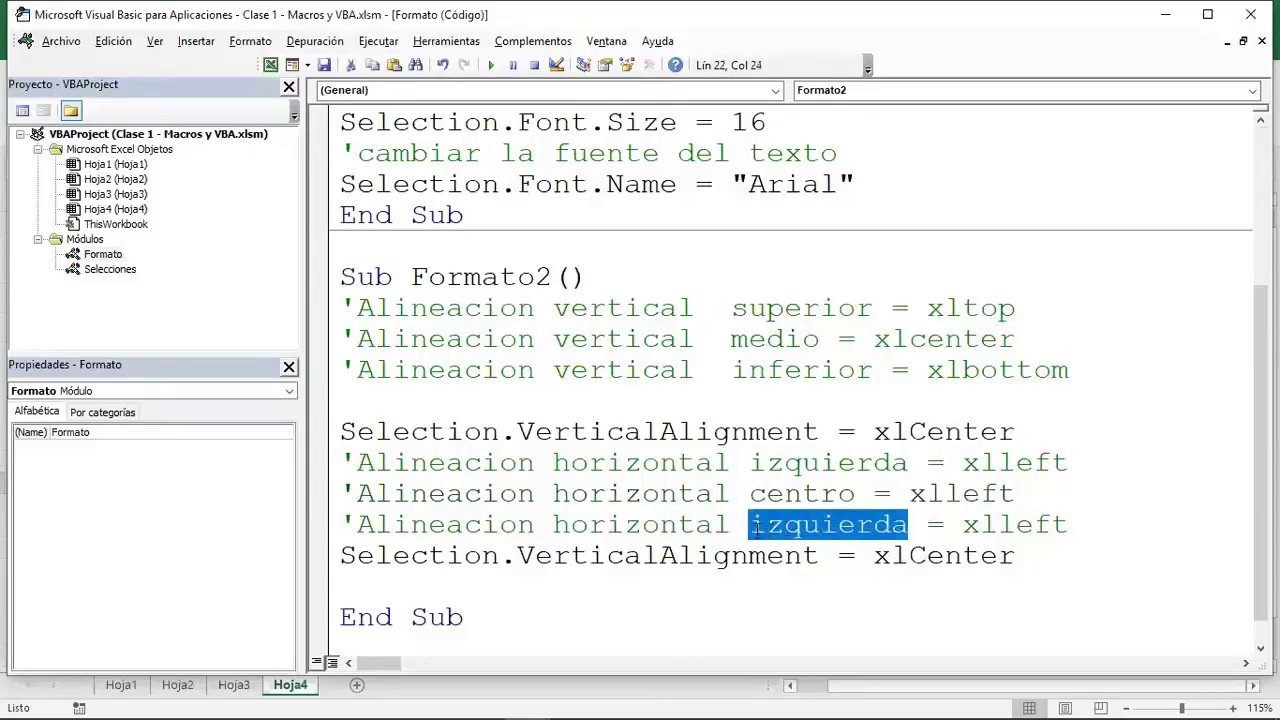
{"action": "type", "text": "derecha"}
{"action": "left_click_drag", "start_coordinate": [1040, 497], "coordinate": [946, 497]}
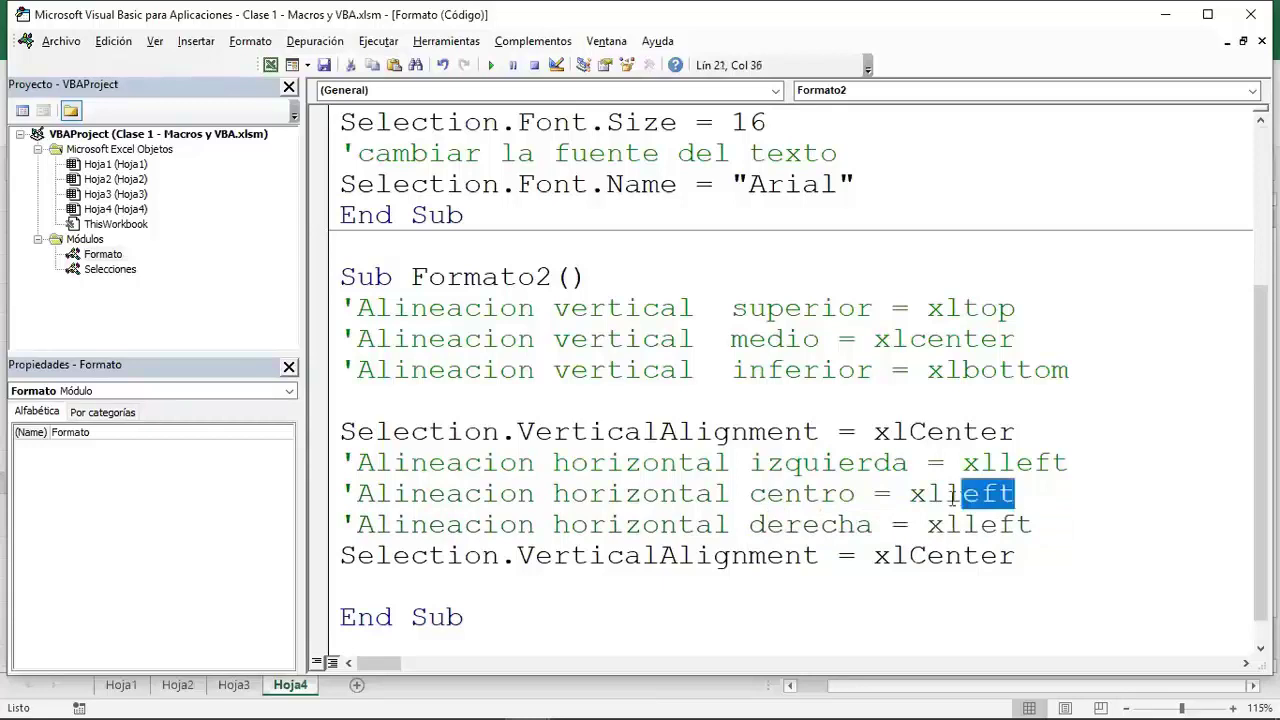
{"action": "type", "text": "center"}
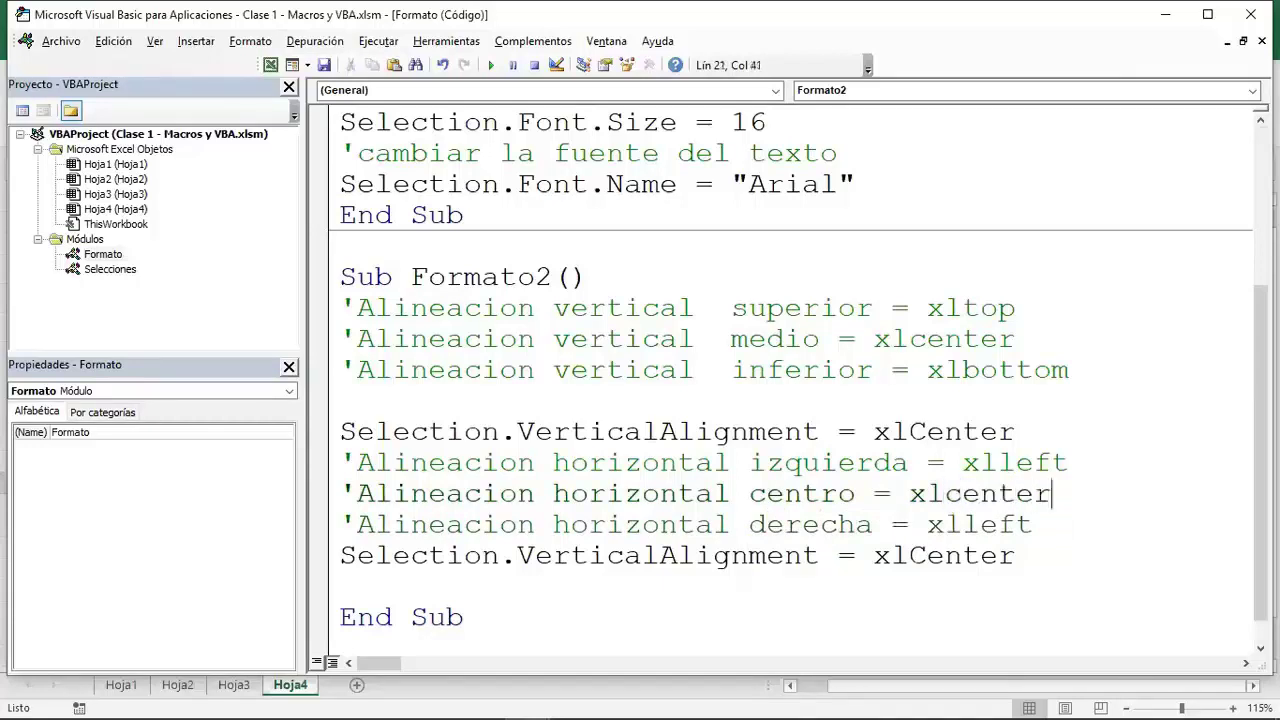
{"action": "left_click_drag", "start_coordinate": [1050, 523], "coordinate": [964, 526]}
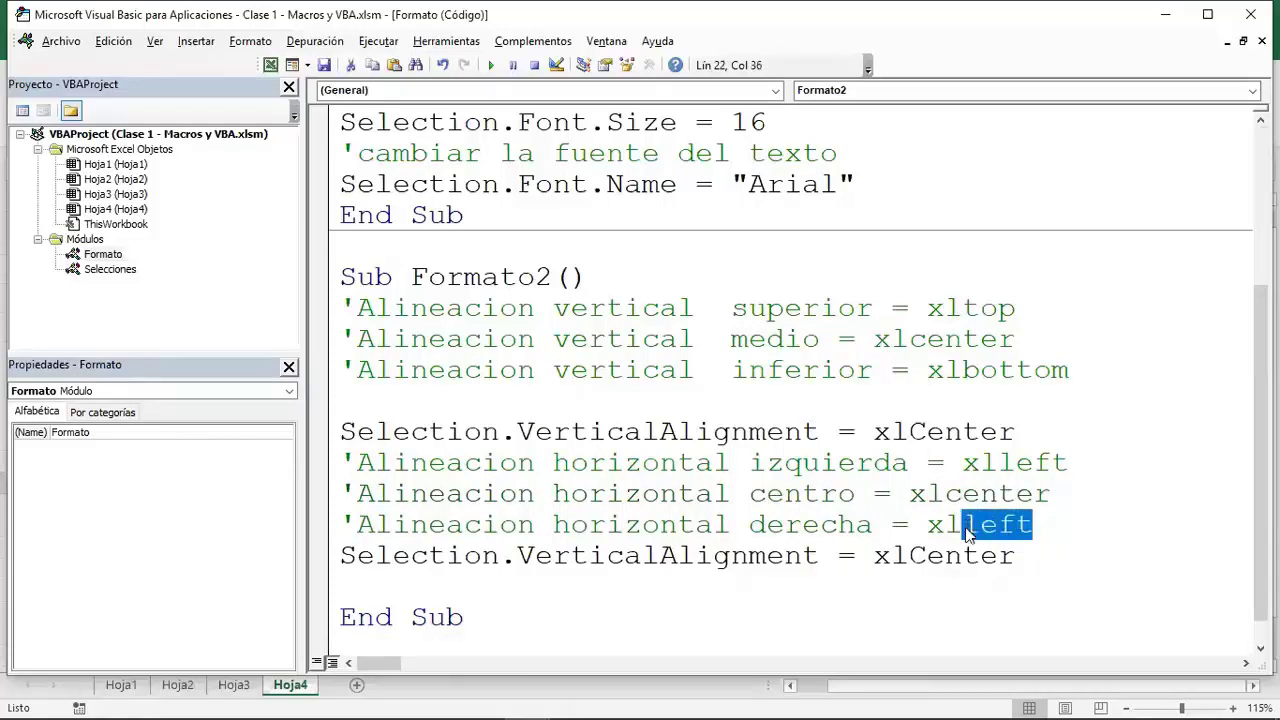
{"action": "type", "text": "right"}
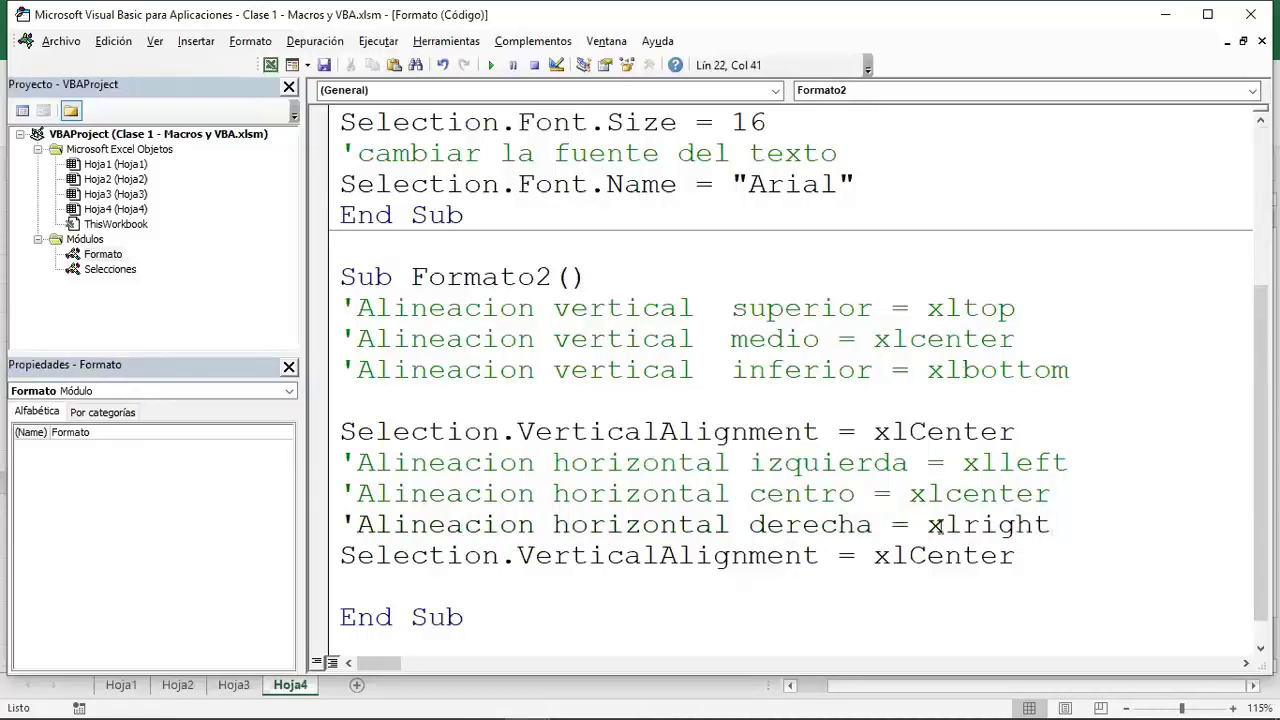
- Change the second statement to set Selection.HorizontalAlignment = xlCenter
{"action": "left_click", "coordinate": [1058, 558]}
{"action": "left_click_drag", "start_coordinate": [1058, 558], "coordinate": [519, 563]}
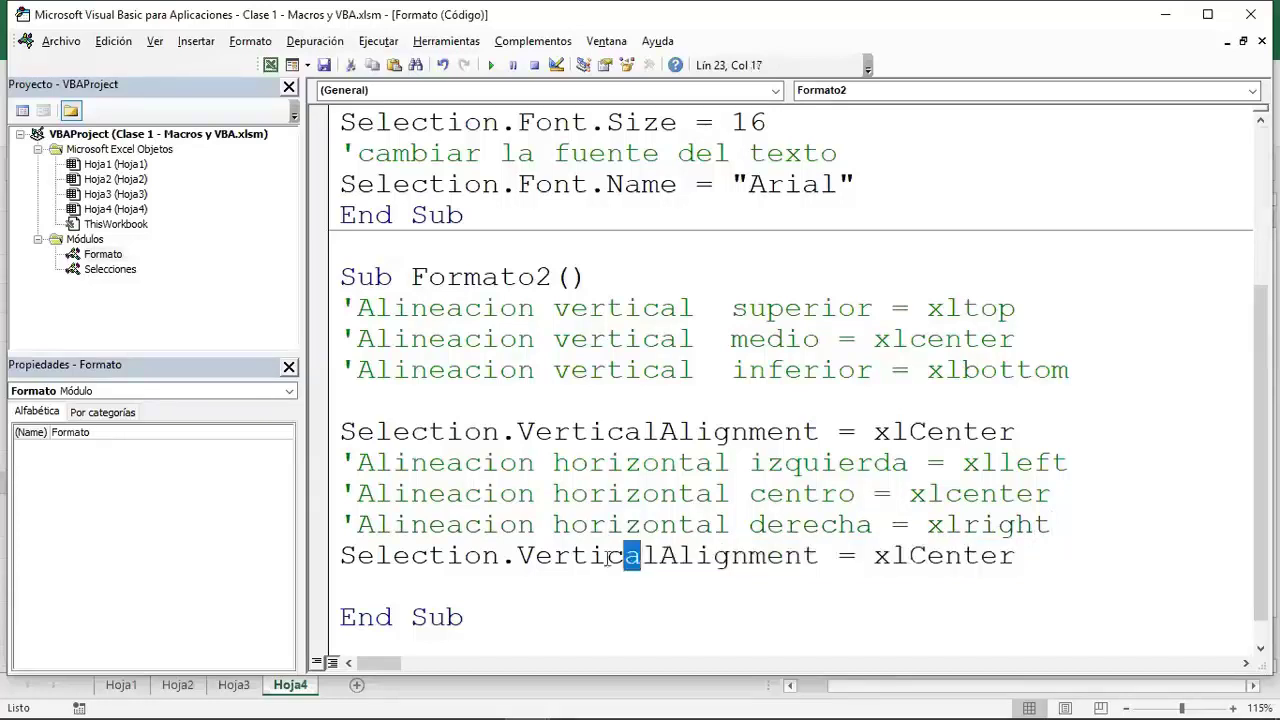
{"action": "type", "text": "horizontal"}
{"action": "left_click", "coordinate": [341, 587]}
- Insert blank lines separating the vertical and horizontal comment and code groups
{"action": "left_click", "coordinate": [419, 412]}
{"action": "key", "text": "BackSpace"}
{"action": "left_click", "coordinate": [1046, 409]}
{"action": "key", "text": "Return"}
{"action": "left_click", "coordinate": [1085, 528]}
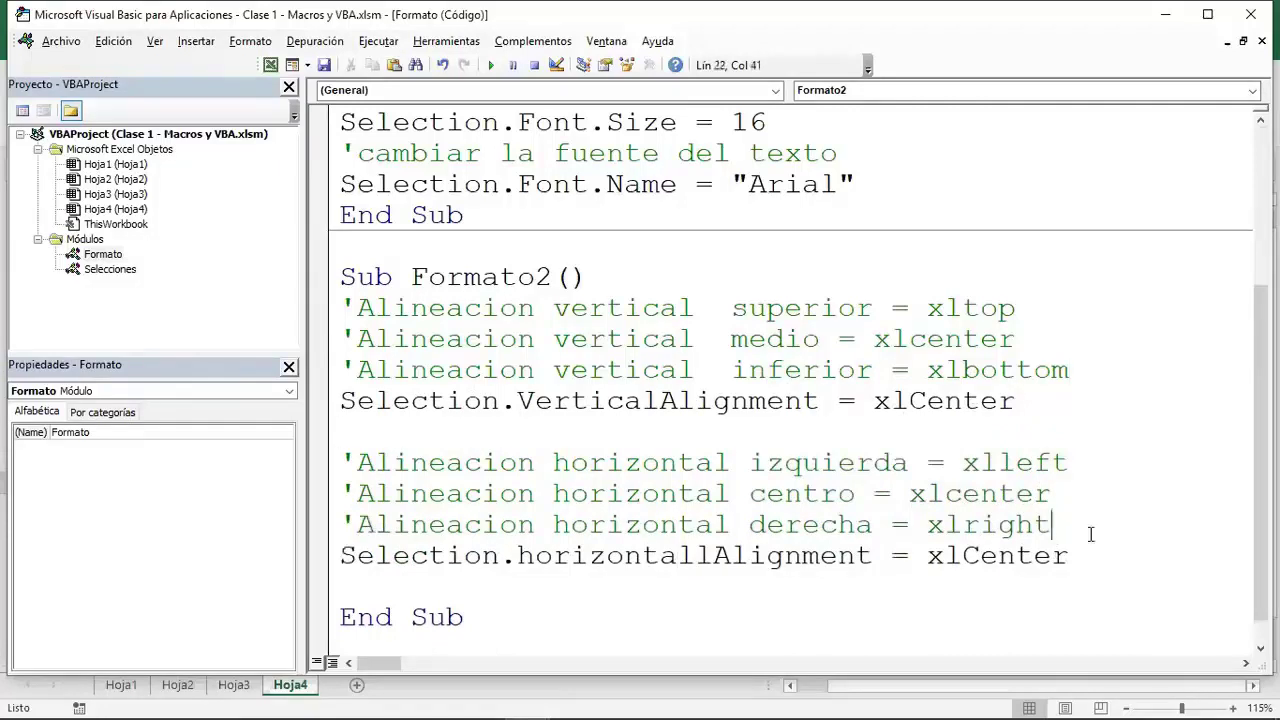
{"action": "left_click", "coordinate": [1078, 372]}
{"action": "key", "text": "Return"}
{"action": "left_click", "coordinate": [1078, 585]}
{"action": "left_click", "coordinate": [1080, 555]}
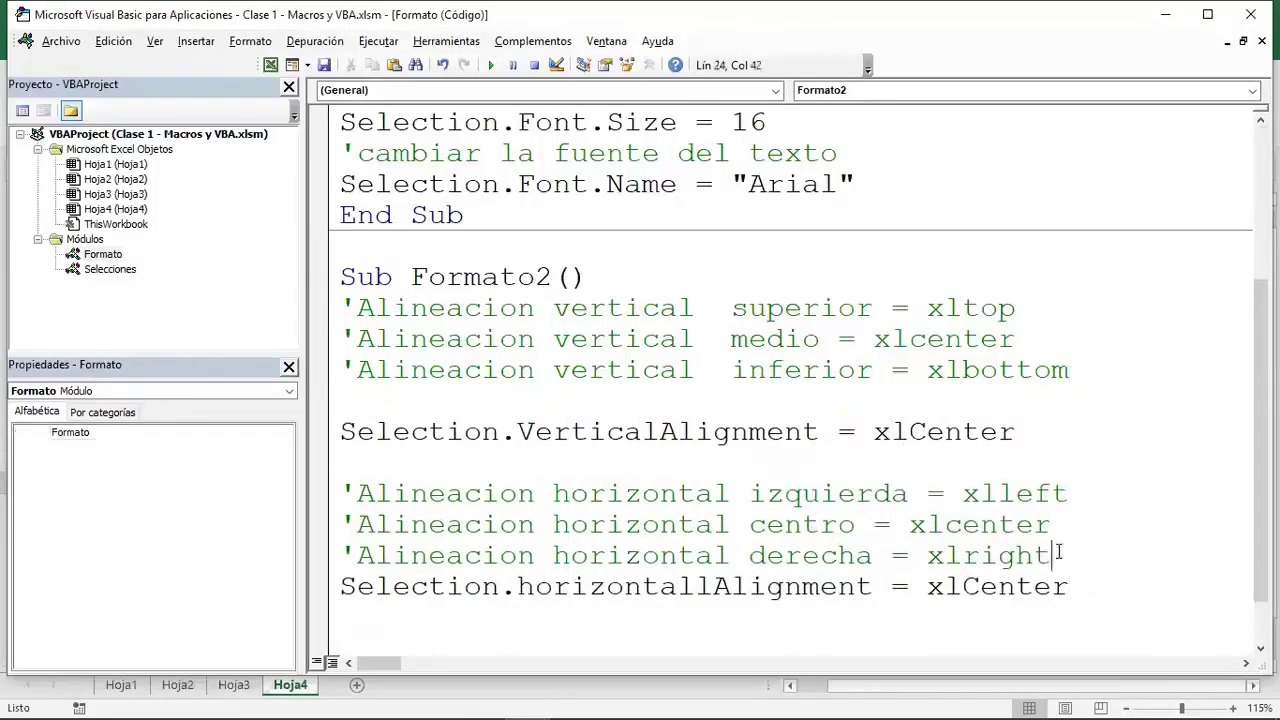
{"action": "key", "text": "Return"}
- Widen the code window by dragging the side-panel splitter
{"action": "scroll", "coordinate": [800, 515], "scroll_direction": "down", "scroll_amount": 1}
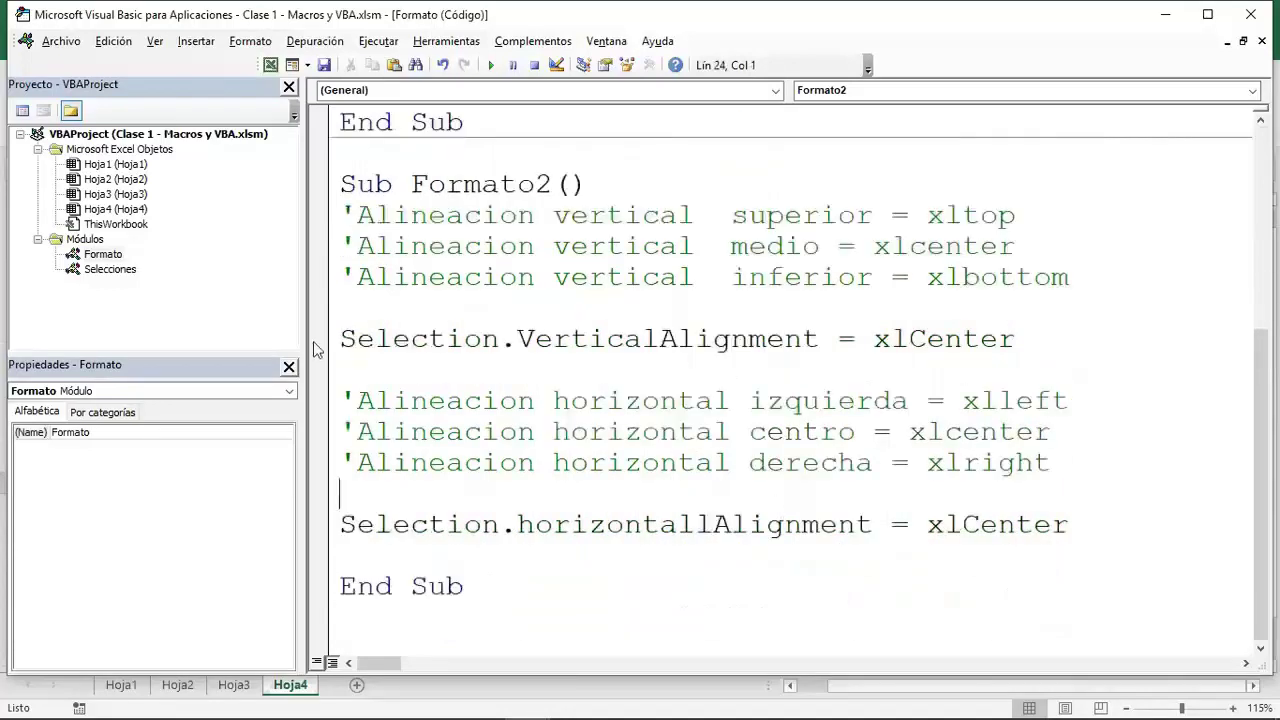
{"action": "left_click_drag", "start_coordinate": [303, 330], "coordinate": [203, 329]}
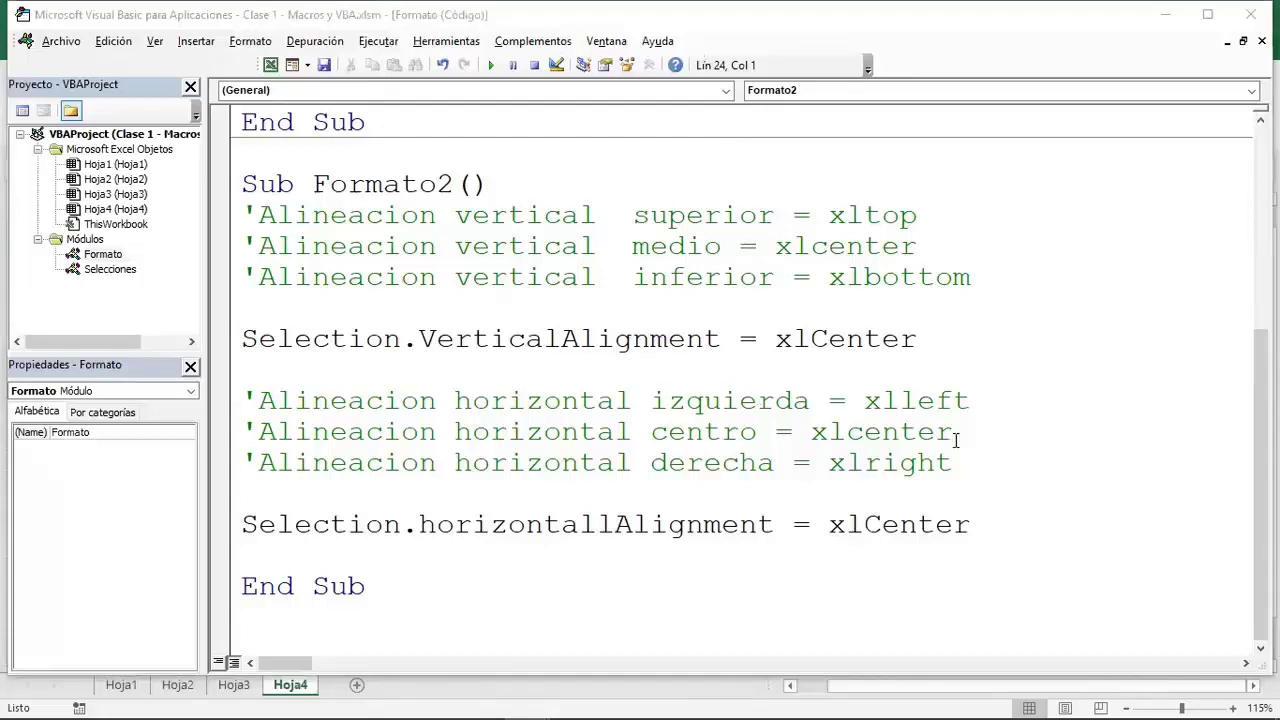
{"action": "left_click", "coordinate": [886, 340]}
{"action": "left_click", "coordinate": [903, 528]}
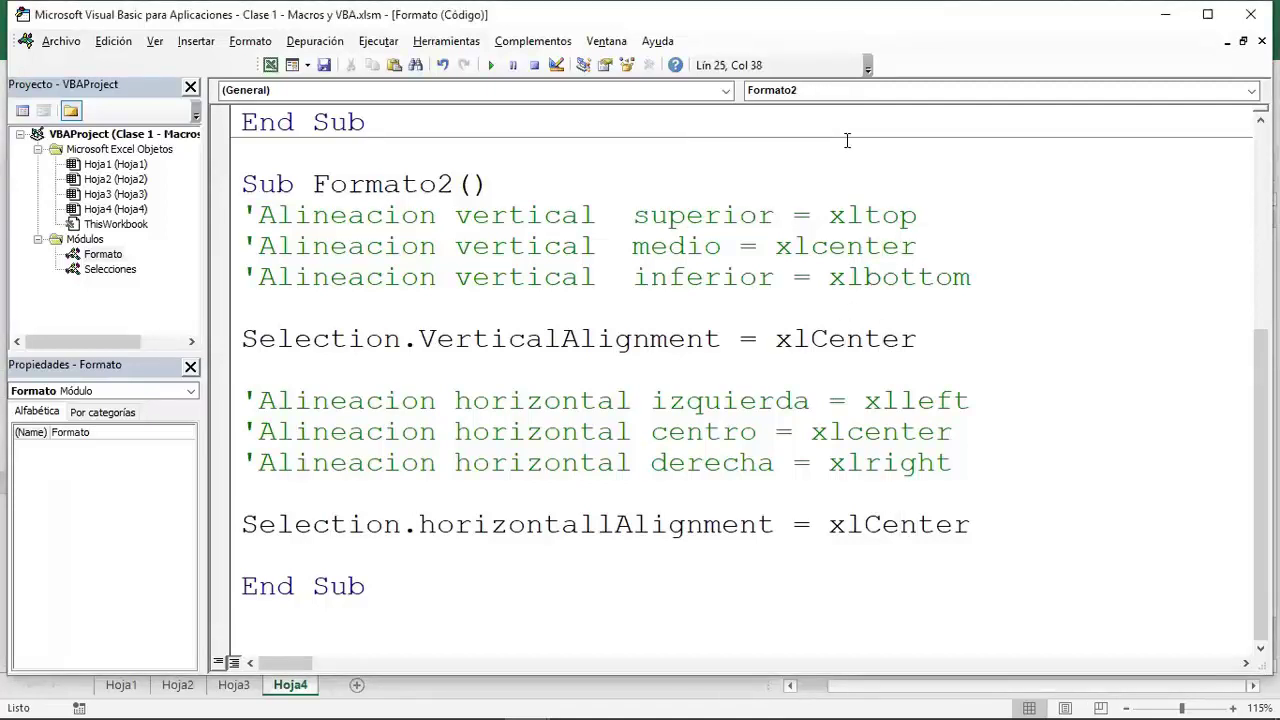
- In Formato3, add the comment 'Aplicar bordes a un rango' and start typing selection.bo
{"action": "key", "text": "alt+F11"}
{"action": "type", "text": "Sub Formato3("}
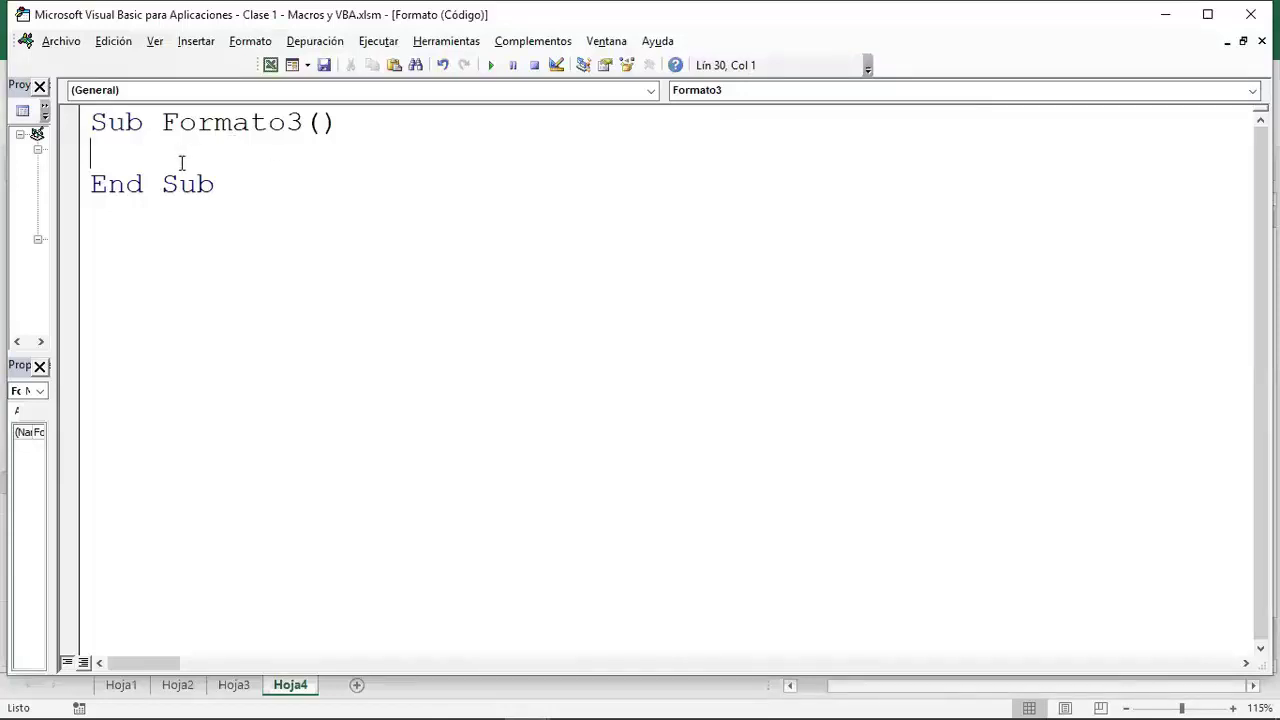
{"action": "type", "text": "'"}
{"action": "type", "text": "Aplicar bordes a un rango"}
{"action": "key", "text": "Return"}
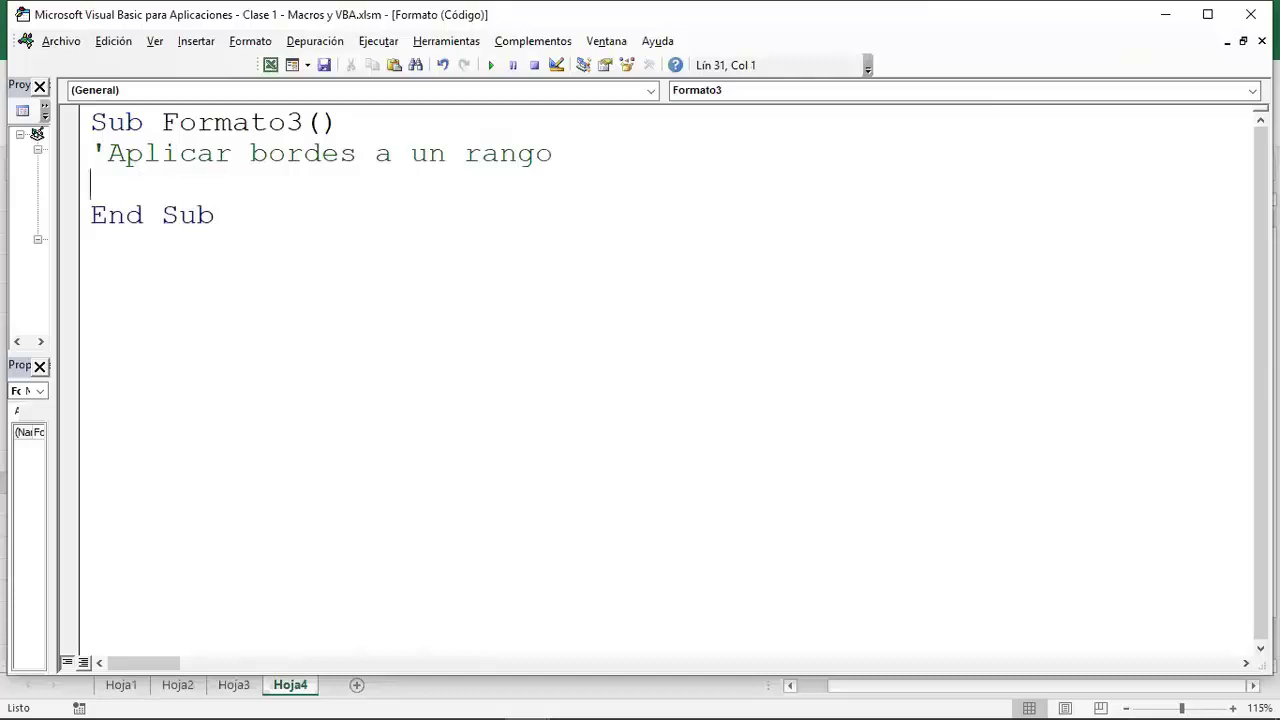
{"action": "type", "text": "selection"}
{"action": "type", "text": ".bro"}
{"action": "key", "text": "BackSpace"}
{"action": "key", "text": "BackSpace"}
- Complete the line Selection.Borders(xlEdgeTop).LineStyle = xlContinuous in Formato3
{"action": "type", "text": "ord"}
{"action": "key", "text": "BackSpace"}
{"action": "type", "text": "rder"}
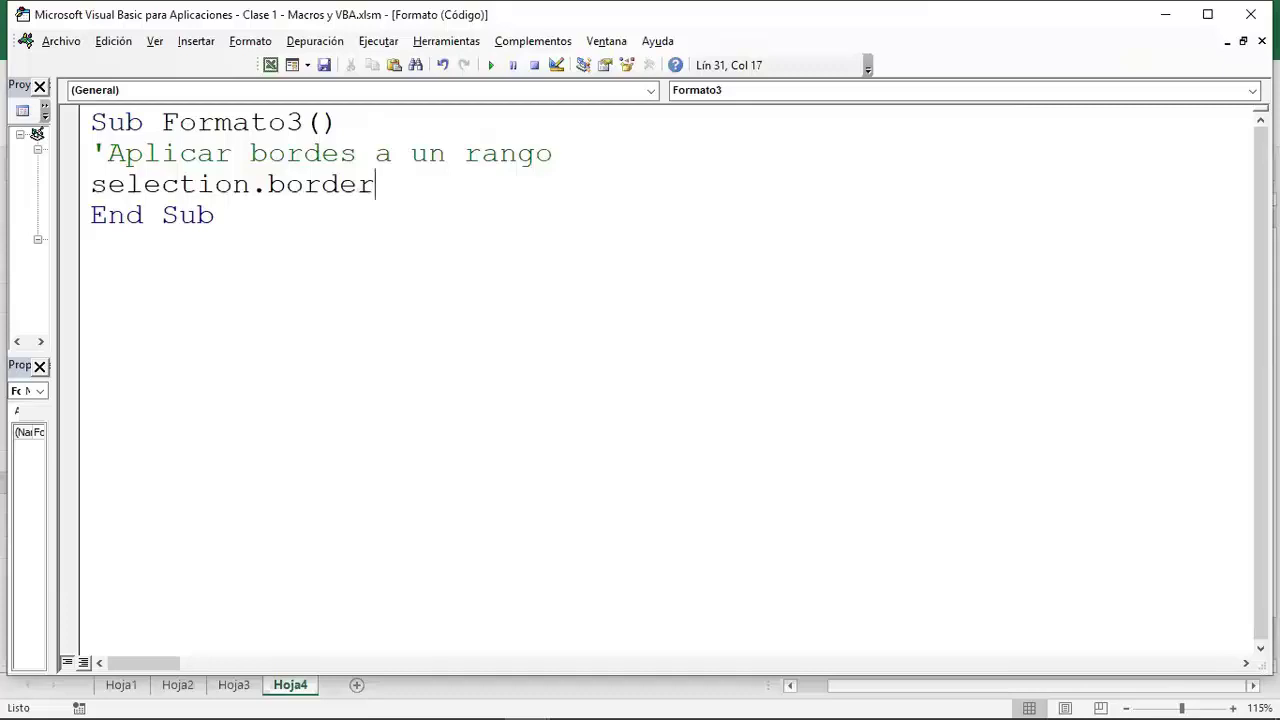
{"action": "type", "text": "s("}
{"action": "type", "text": "xlegde"}
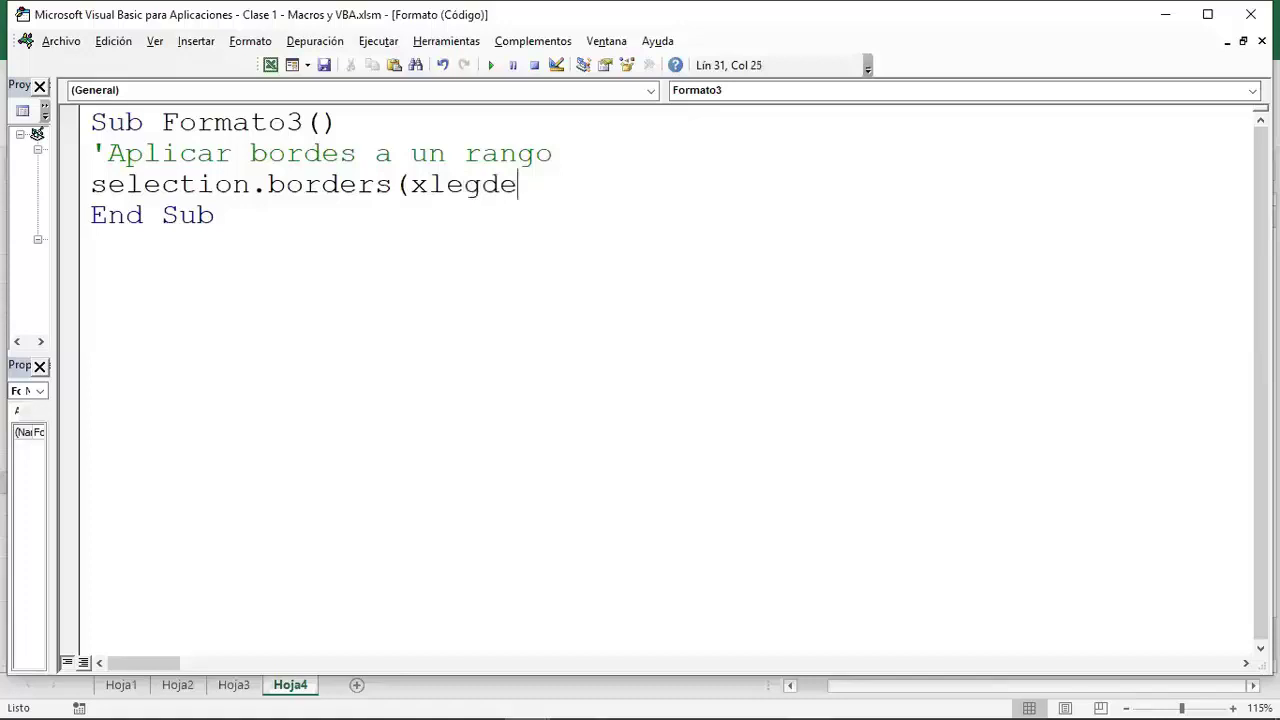
{"action": "key", "text": "BackSpace"}
{"action": "key", "text": "BackSpace"}
{"action": "key", "text": "BackSpace"}
{"action": "type", "text": "dge"}
{"action": "type", "text": "top)."}
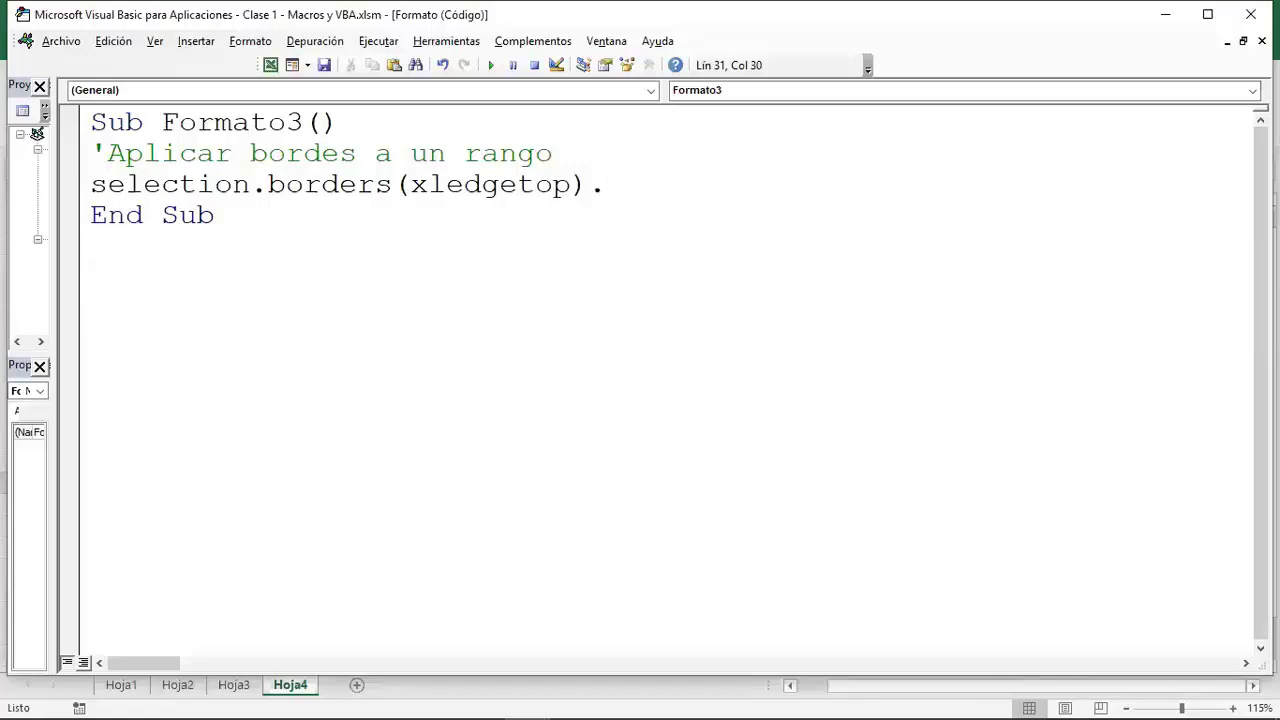
{"action": "type", "text": "l"}
{"action": "type", "text": "inestyle"}
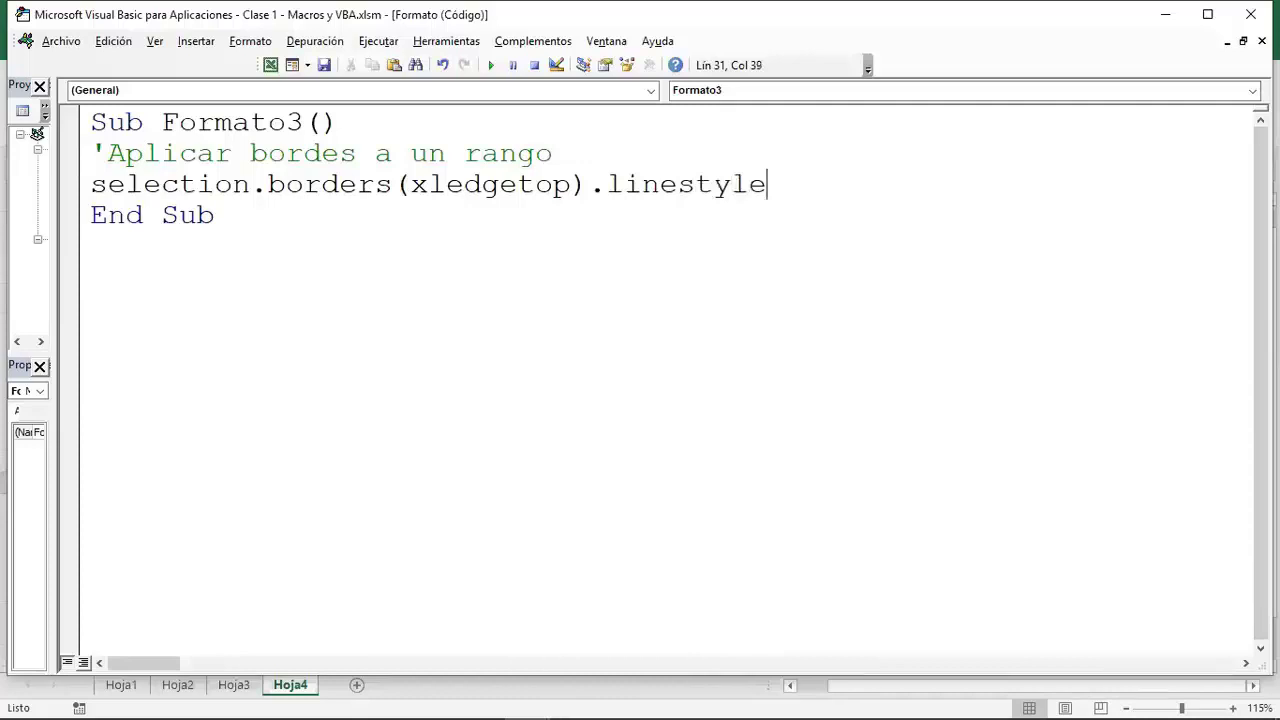
{"action": "type", "text": "="}
{"action": "type", "text": " xlcontu"}
{"action": "key", "text": "BackSpace"}
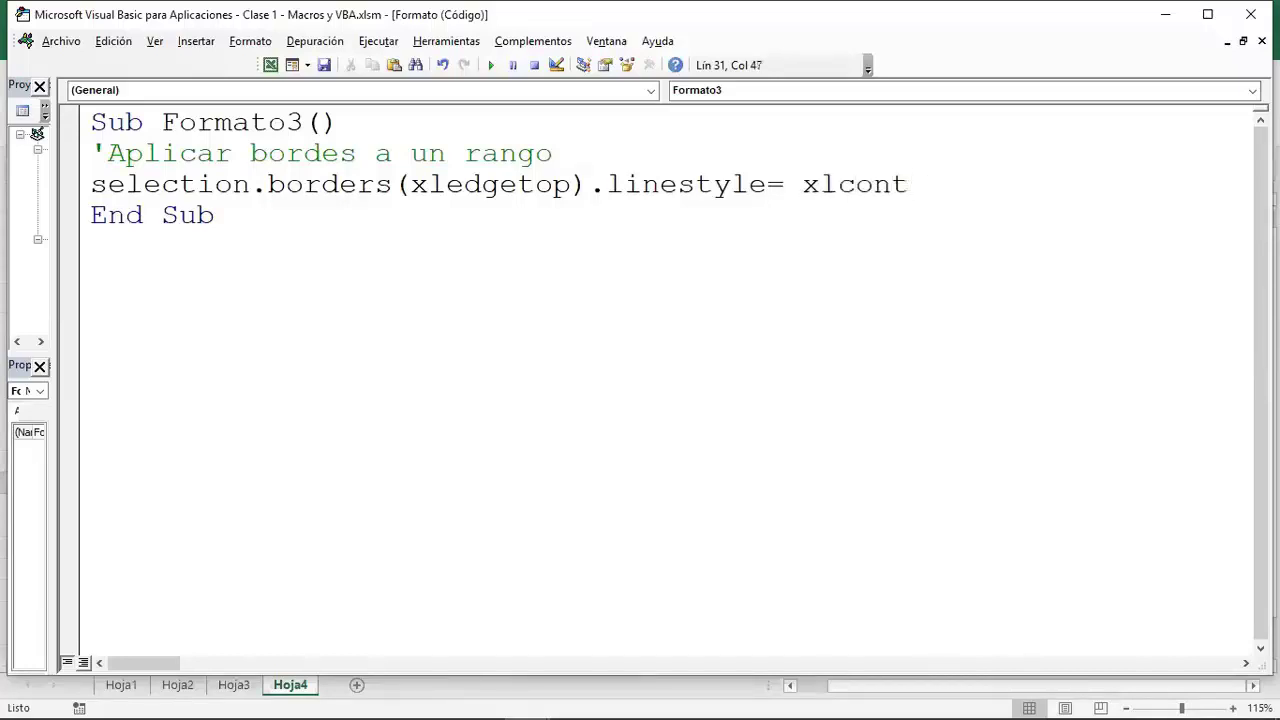
{"action": "type", "text": "o"}
{"action": "key", "text": "BackSpace"}
{"action": "type", "text": "inuous"}
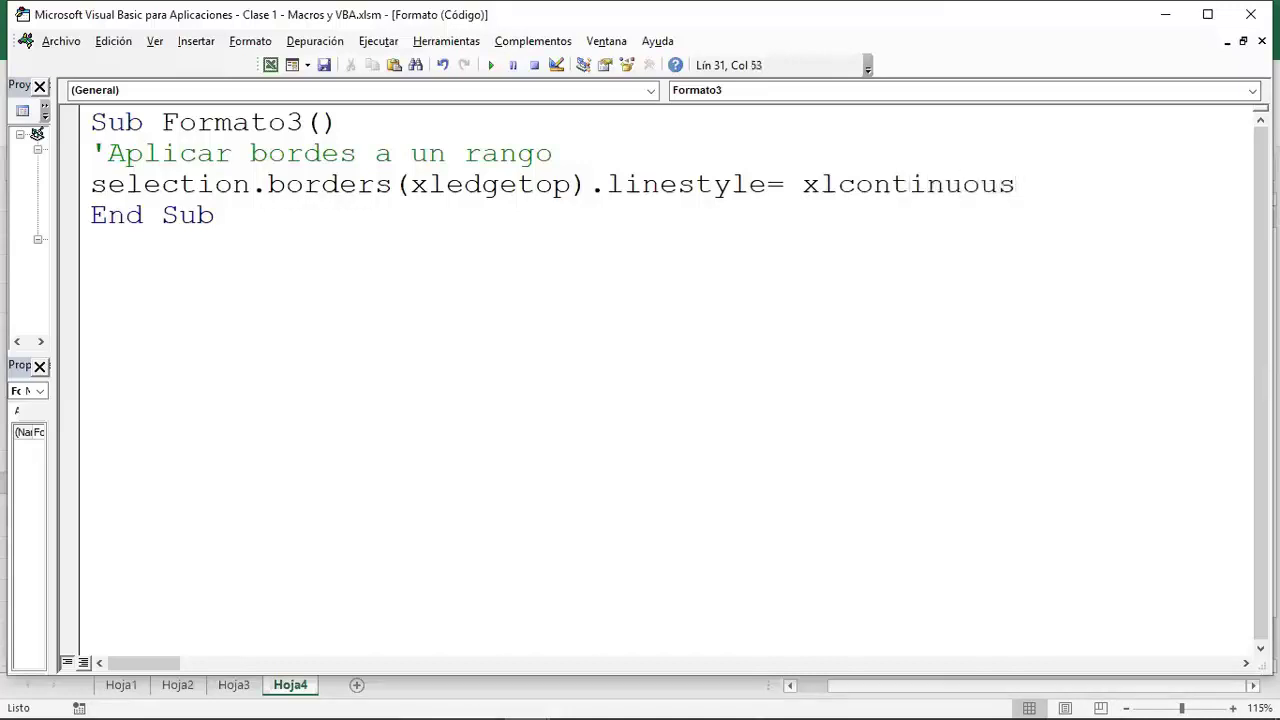
{"action": "key", "text": "Return"}
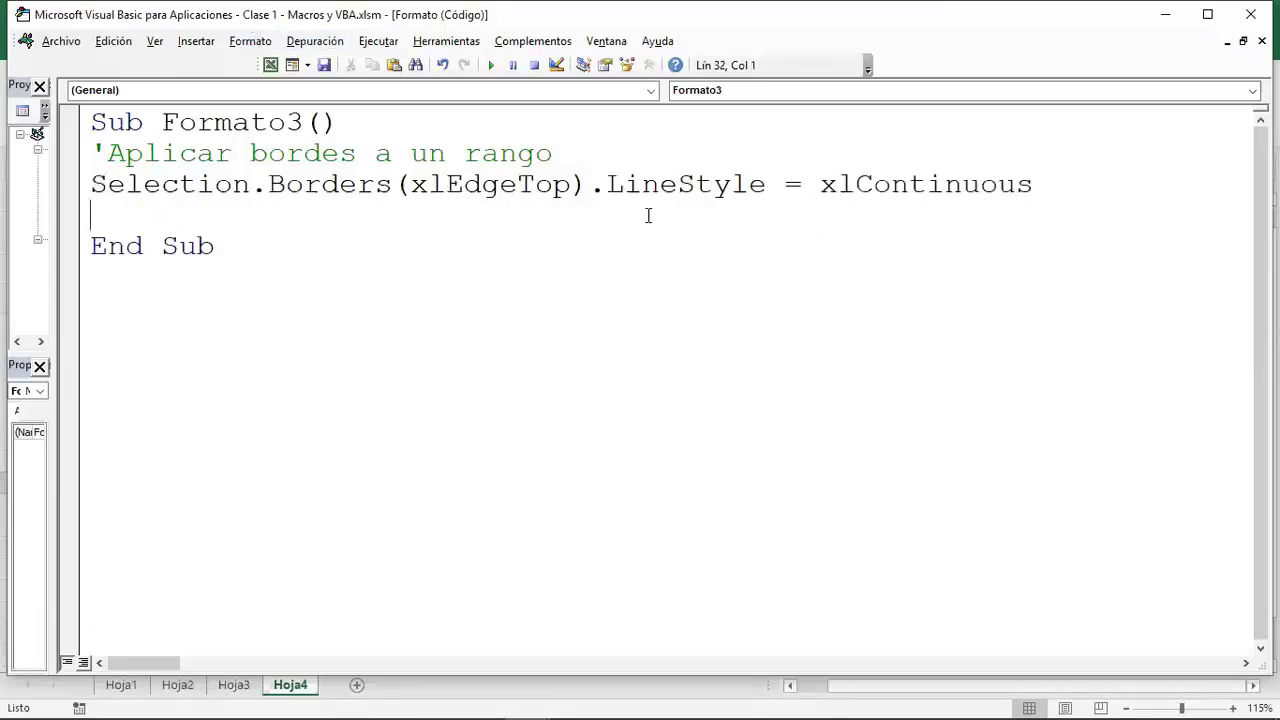
{"action": "left_click", "coordinate": [270, 65]}
- Select G2:I2 on Hoja4 and run Formato3 from the Macros list to add a top border
{"action": "scroll", "coordinate": [523, 471], "scroll_direction": "up", "scroll_amount": 1}
{"action": "left_click_drag", "start_coordinate": [495, 244], "coordinate": [668, 244]}
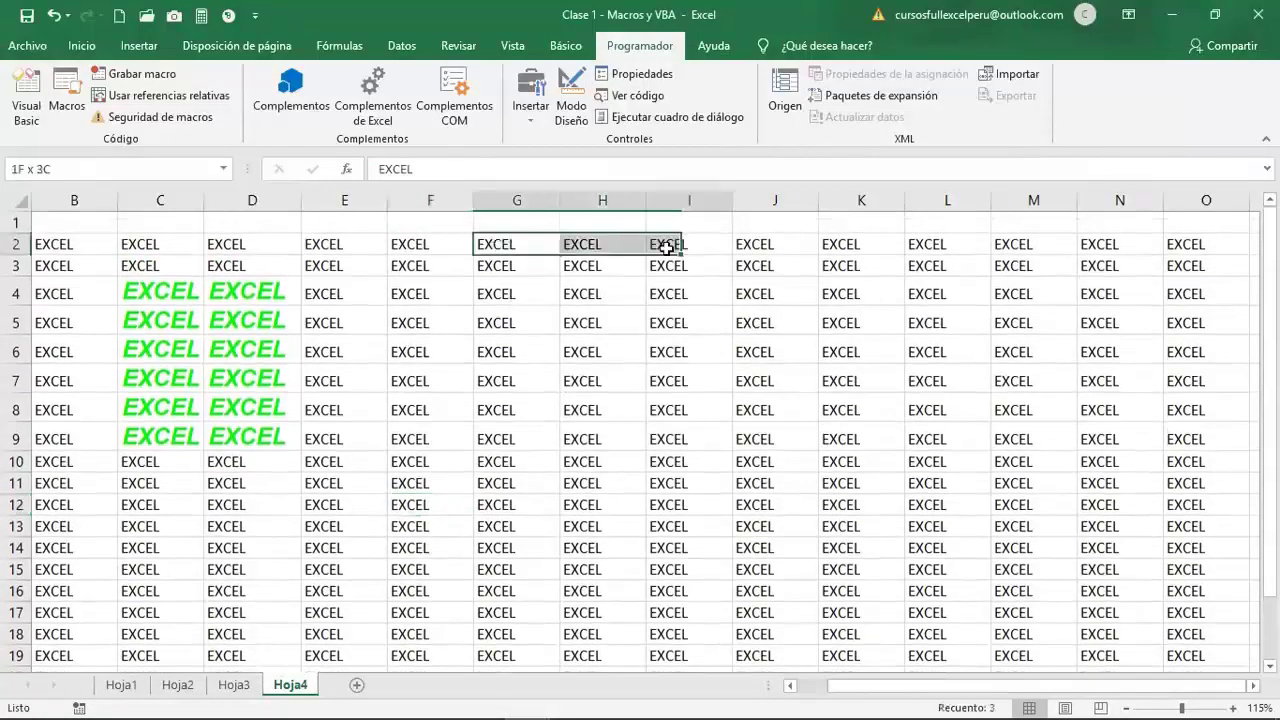
{"action": "left_click", "coordinate": [612, 312]}
{"action": "left_click_drag", "start_coordinate": [505, 244], "coordinate": [690, 244]}
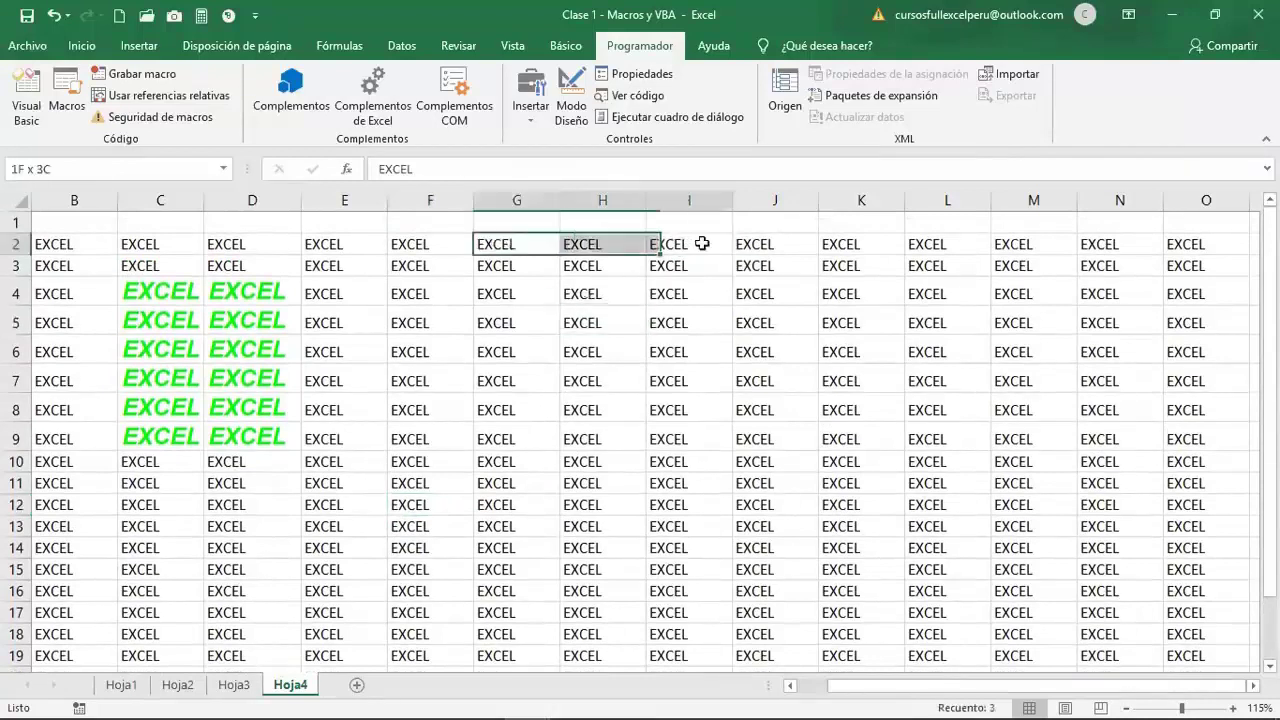
{"action": "left_click", "coordinate": [67, 100]}
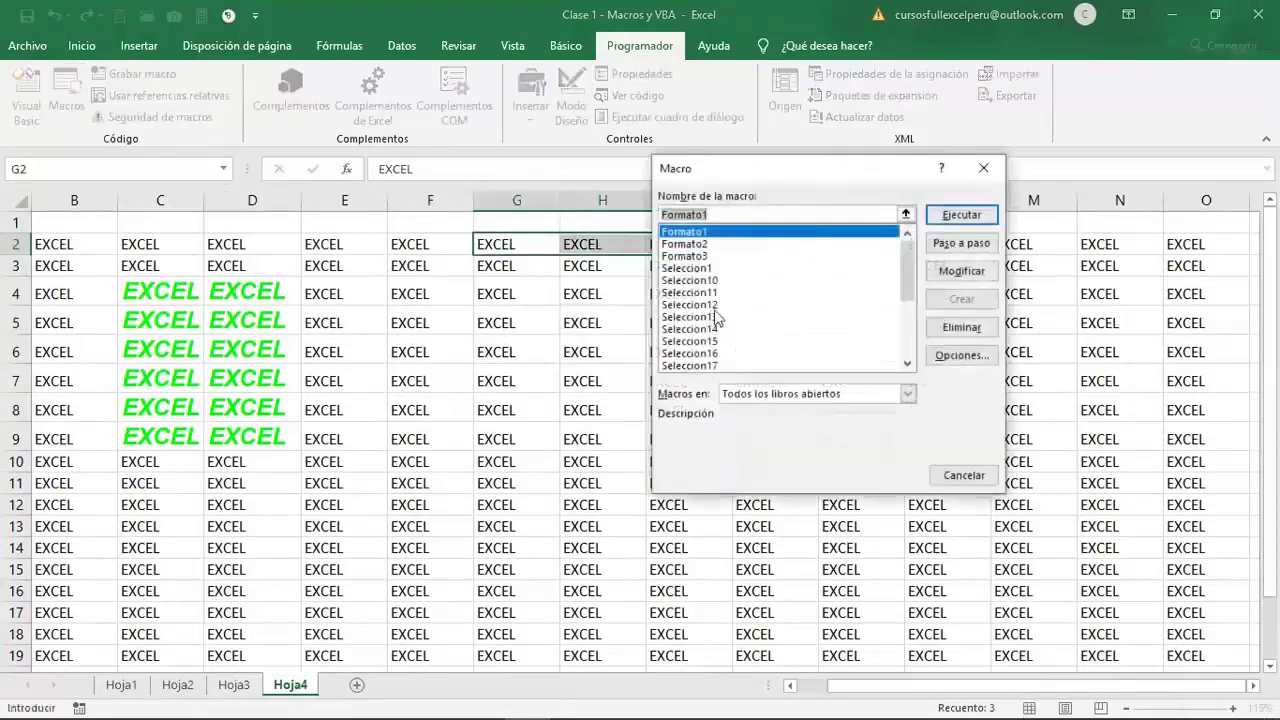
{"action": "left_click", "coordinate": [958, 215]}
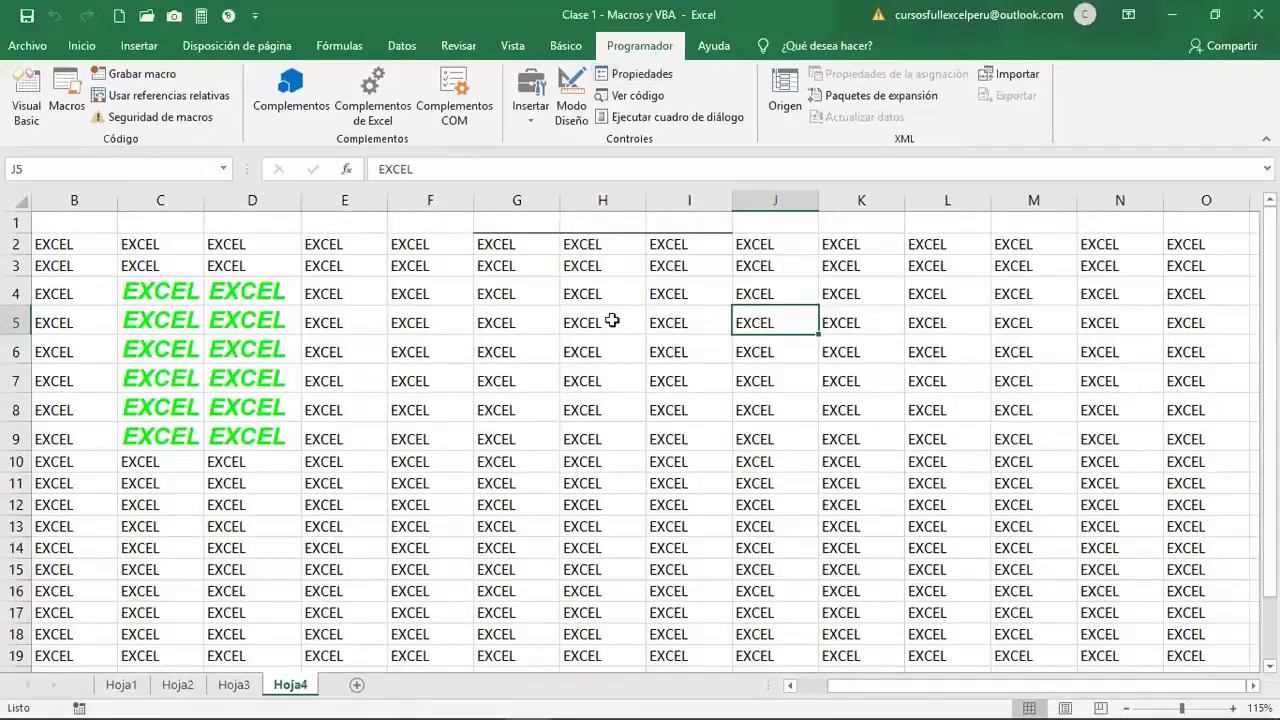
{"action": "left_click", "coordinate": [595, 338]}
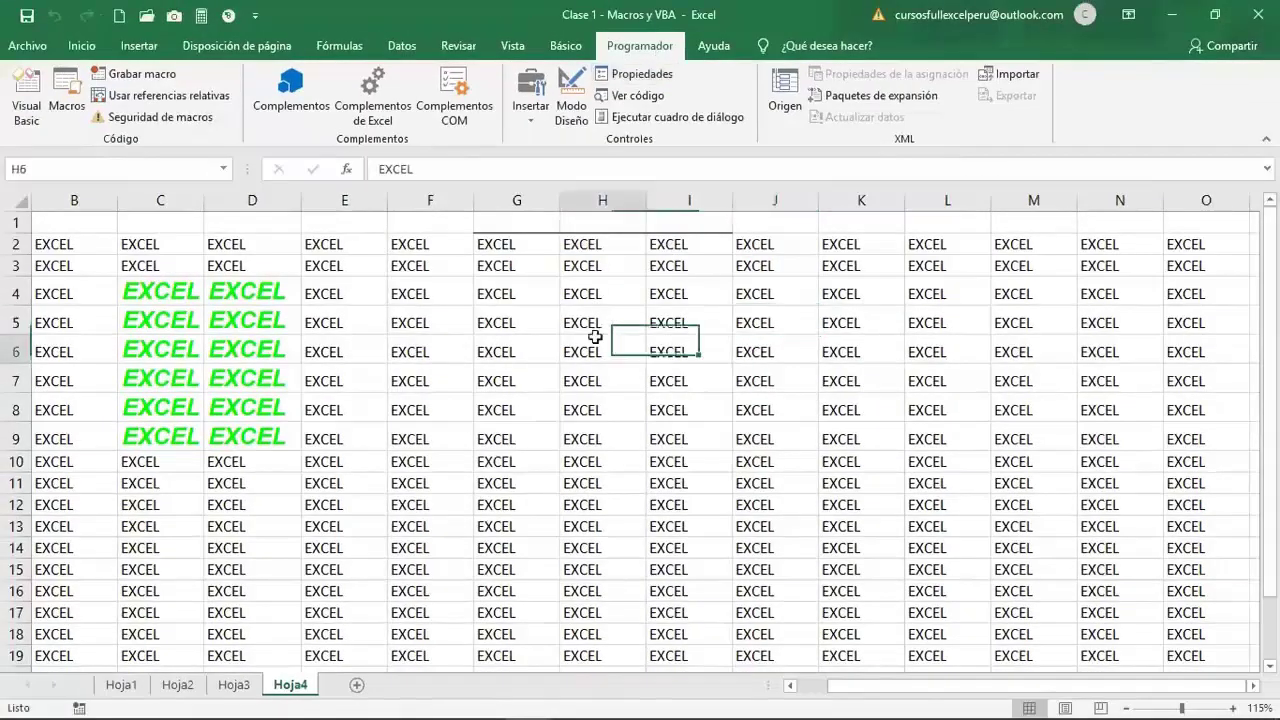
- Duplicate the top border line and change it to xlEdgeBottom
{"action": "key", "text": "alt+F11"}
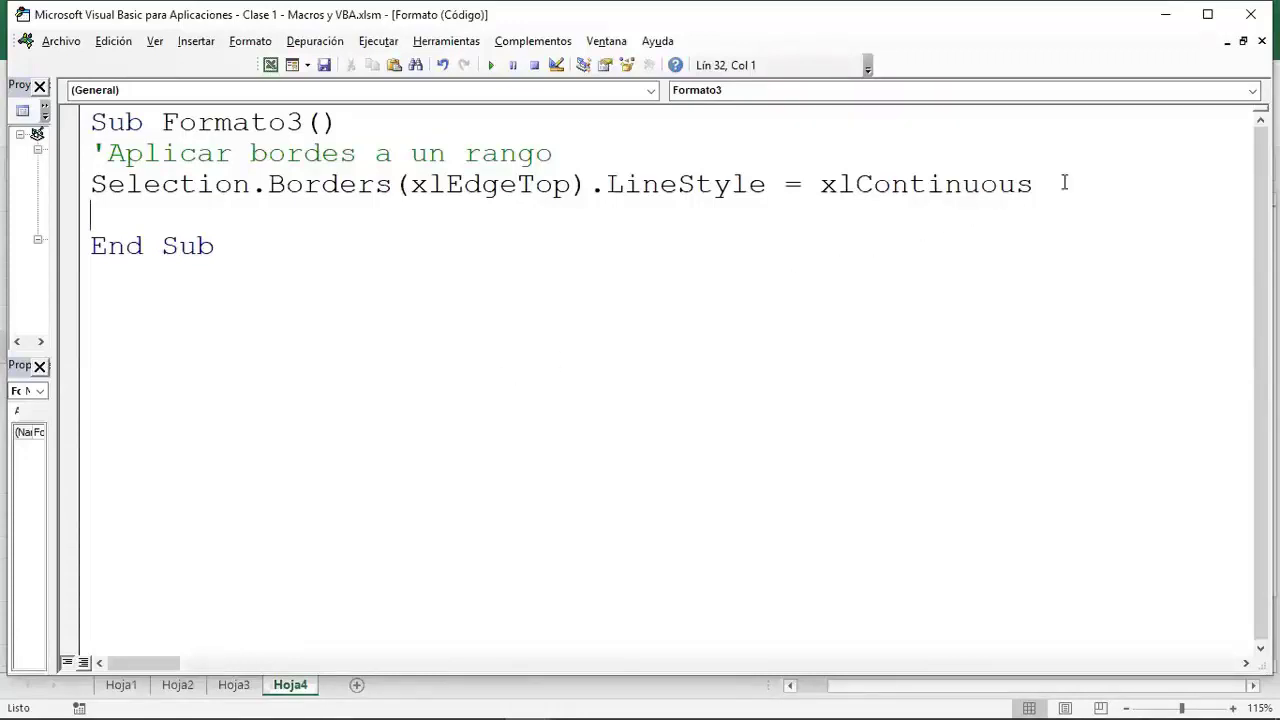
{"action": "left_click_drag", "start_coordinate": [1064, 184], "coordinate": [92, 186]}
{"action": "left_click", "coordinate": [110, 222]}
{"action": "type", "text": "Selection.Borders(xlEdgeTop).LineStyle = xlContinuous"}
{"action": "left_click_drag", "start_coordinate": [571, 215], "coordinate": [518, 215]}
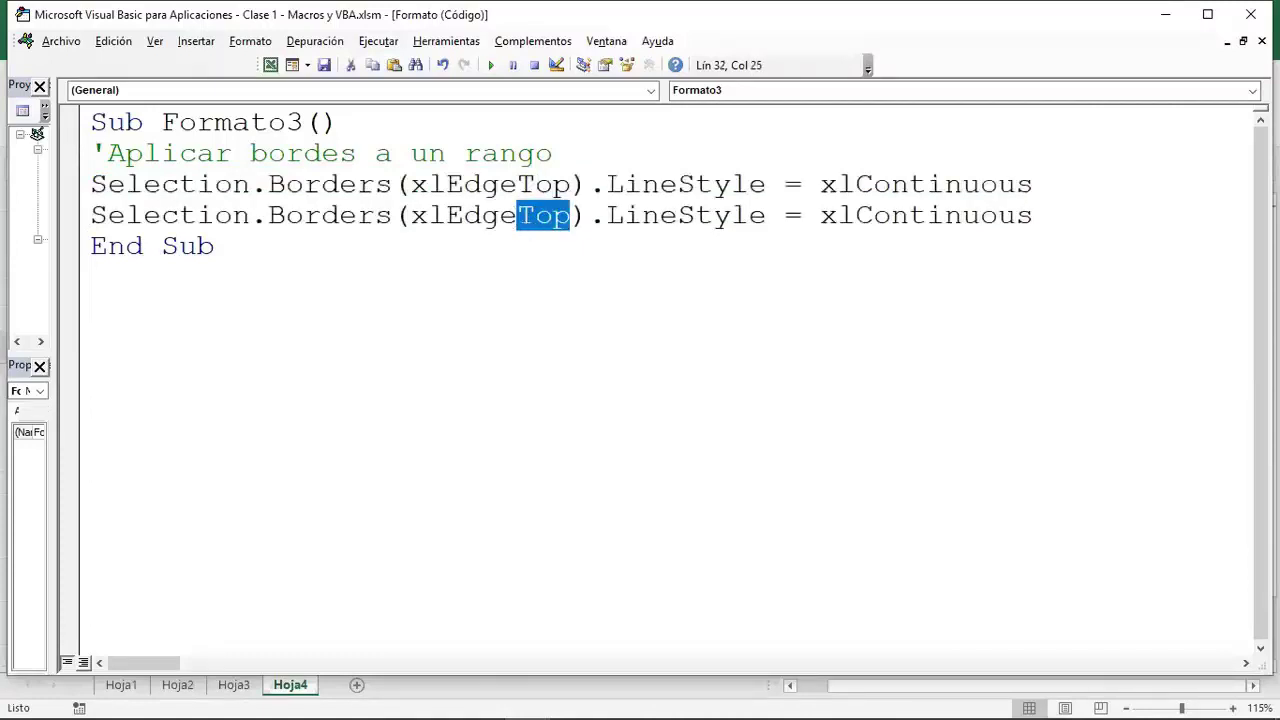
{"action": "type", "text": "bottom"}
{"action": "left_click", "coordinate": [573, 320]}
{"action": "left_click", "coordinate": [1094, 218]}
{"action": "key", "text": "Return"}
- Add the comments 'borde superior and 'borde inferior above the two border lines
{"action": "left_click", "coordinate": [1025, 160]}
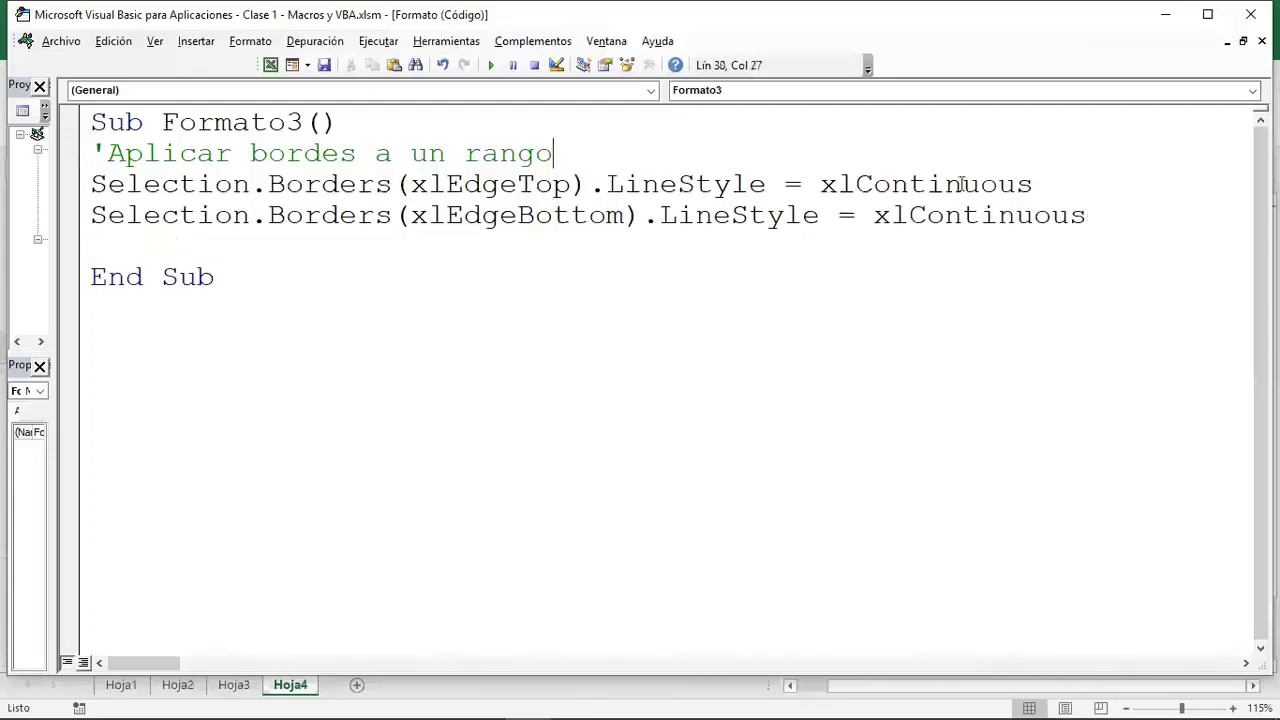
{"action": "key", "text": "Return"}
{"action": "type", "text": "'borde superior"}
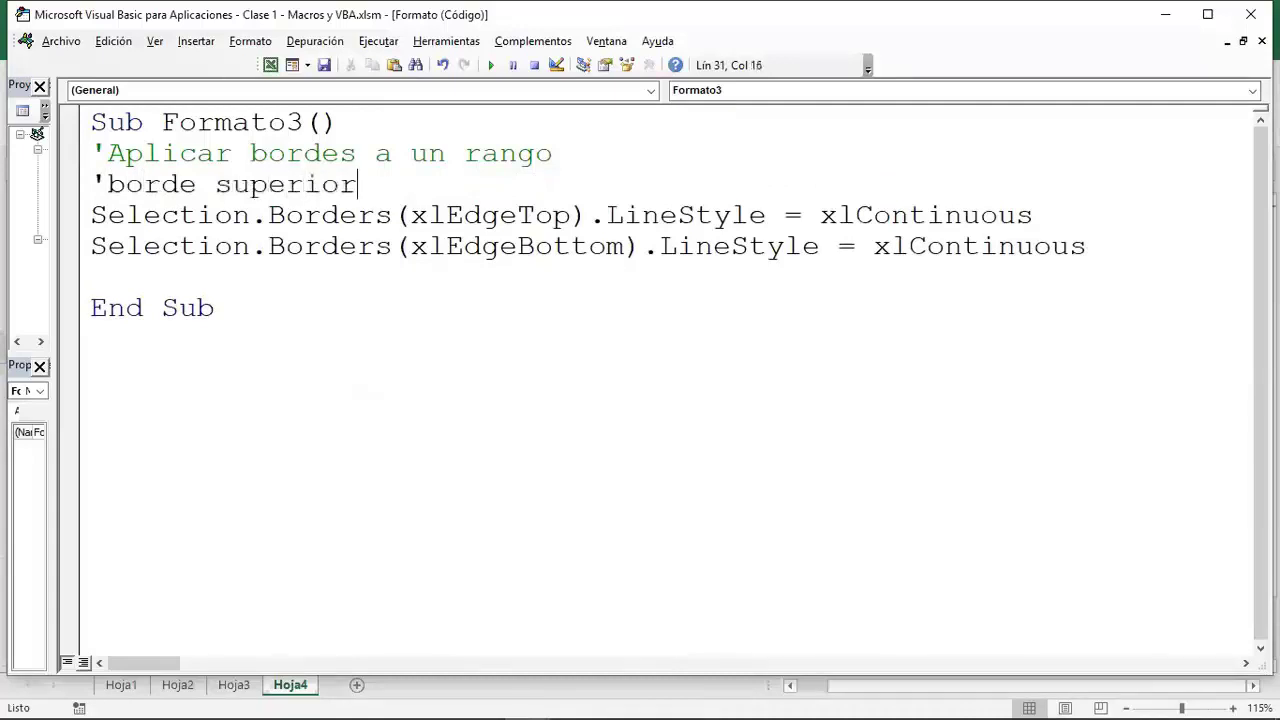
{"action": "left_click", "coordinate": [1105, 215]}
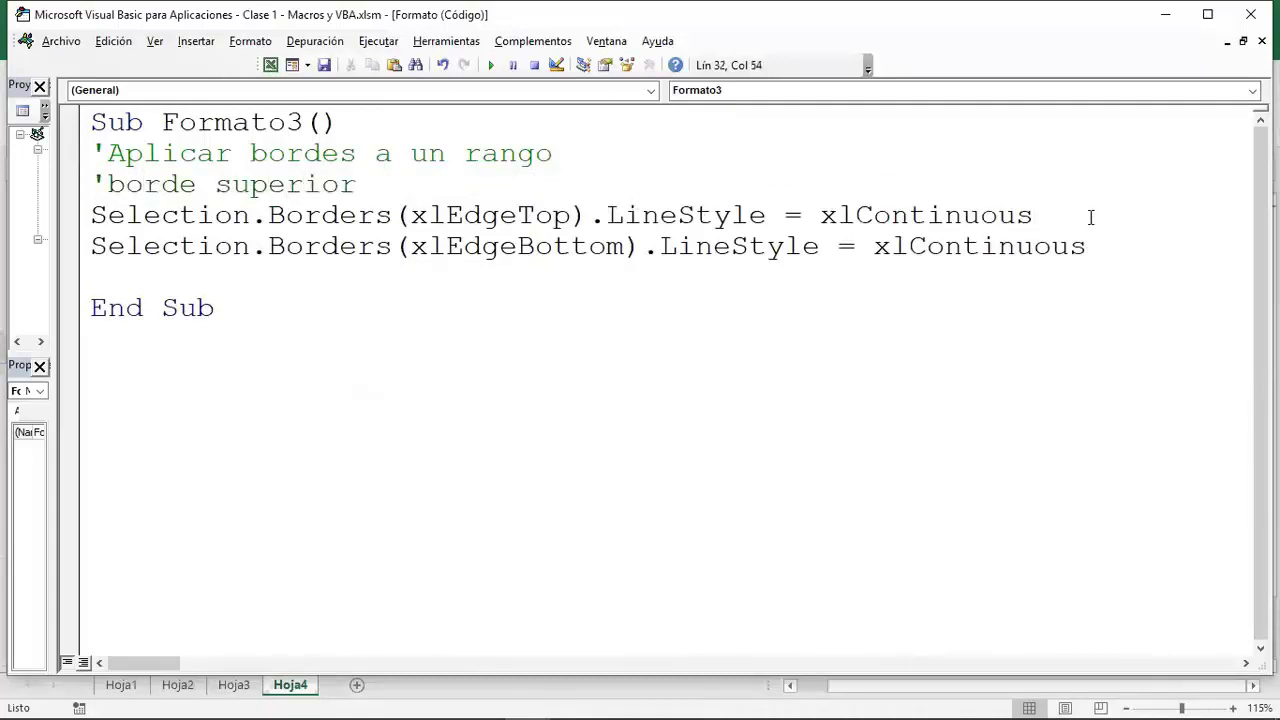
{"action": "key", "text": "Return"}
{"action": "type", "text": "'borde in"}
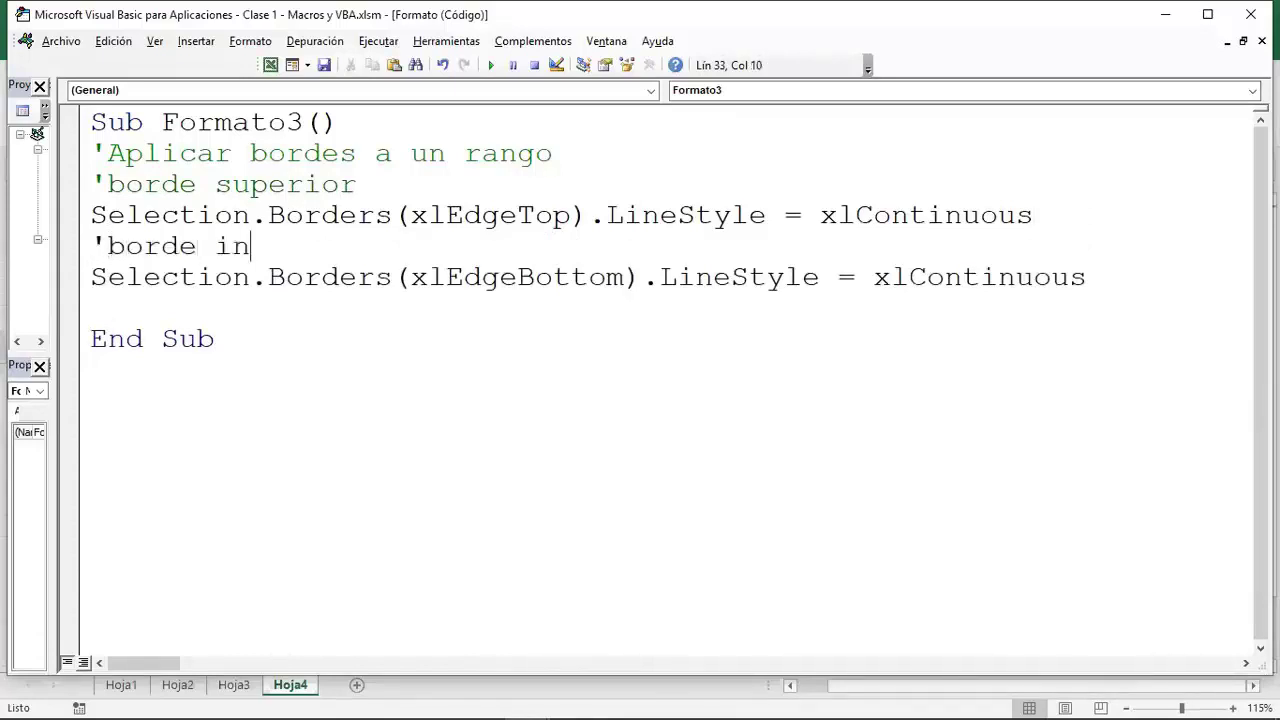
{"action": "type", "text": "ferior"}
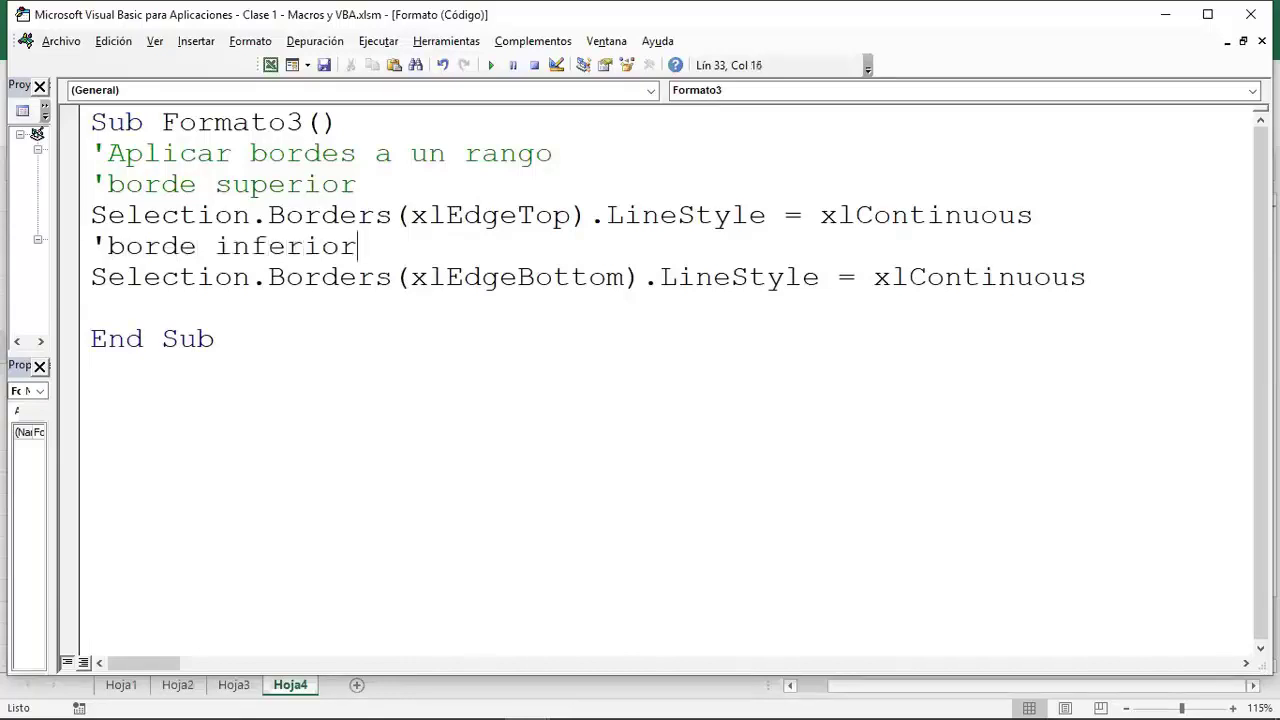
- Copy the bottom border comment and code, pasting two more copies below
{"action": "left_click", "coordinate": [236, 280]}
{"action": "left_click", "coordinate": [1104, 279]}
{"action": "left_click_drag", "start_coordinate": [1104, 279], "coordinate": [78, 252]}
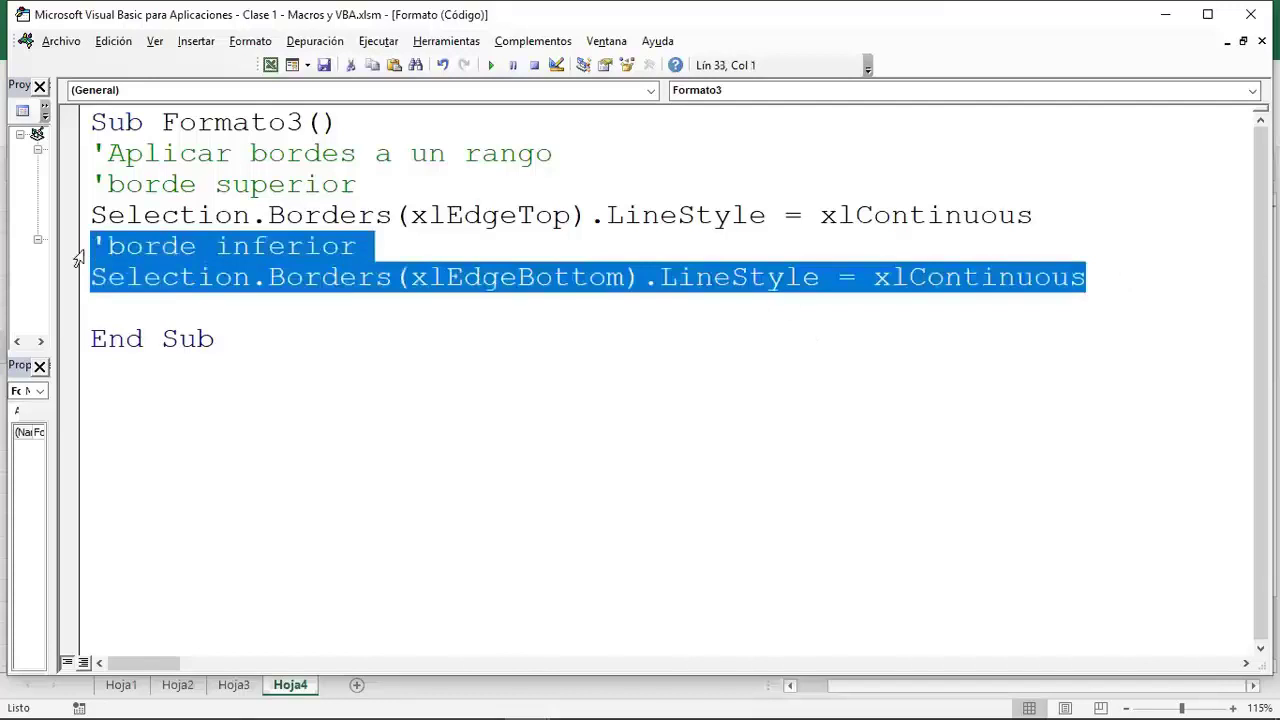
{"action": "key", "text": "ctrl+c"}
{"action": "left_click", "coordinate": [110, 298]}
{"action": "key", "text": "ctrl+v"}
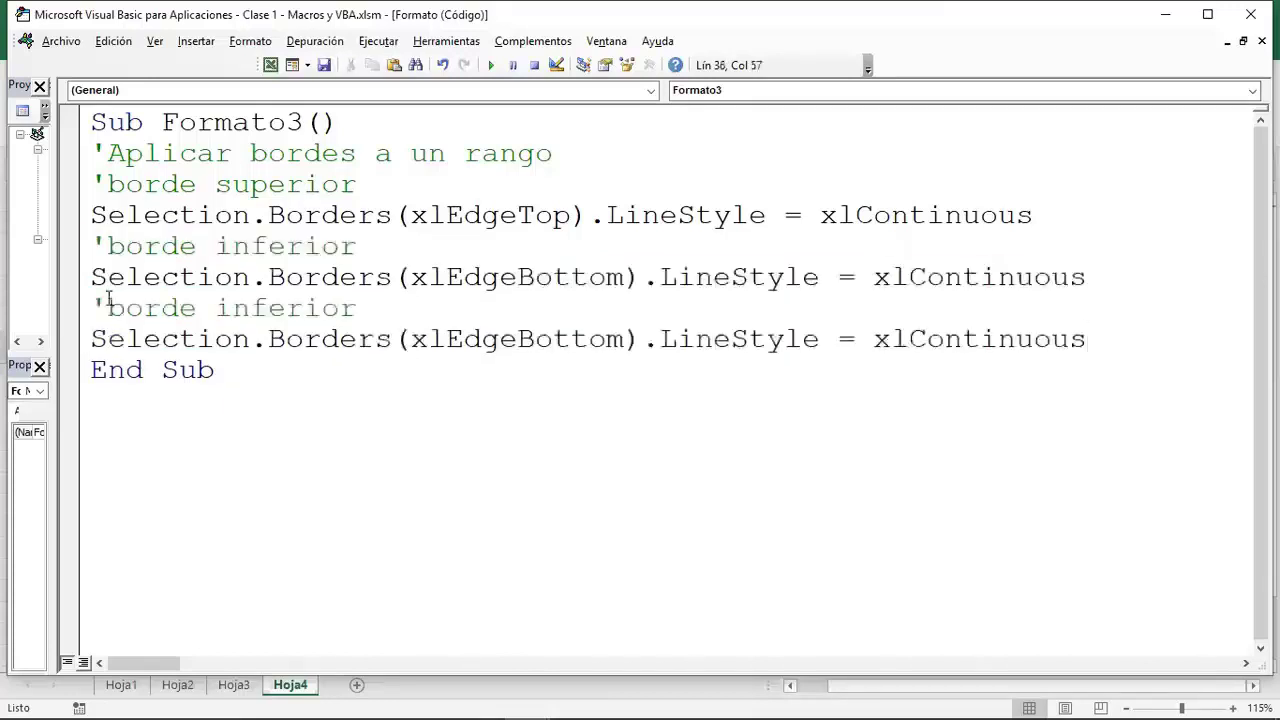
{"action": "key", "text": "ctrl+v"}
- Rename the new comments to 'borde derecho' and 'borde izquierdo'
{"action": "left_click_drag", "start_coordinate": [357, 310], "coordinate": [216, 314]}
{"action": "type", "text": "de"}
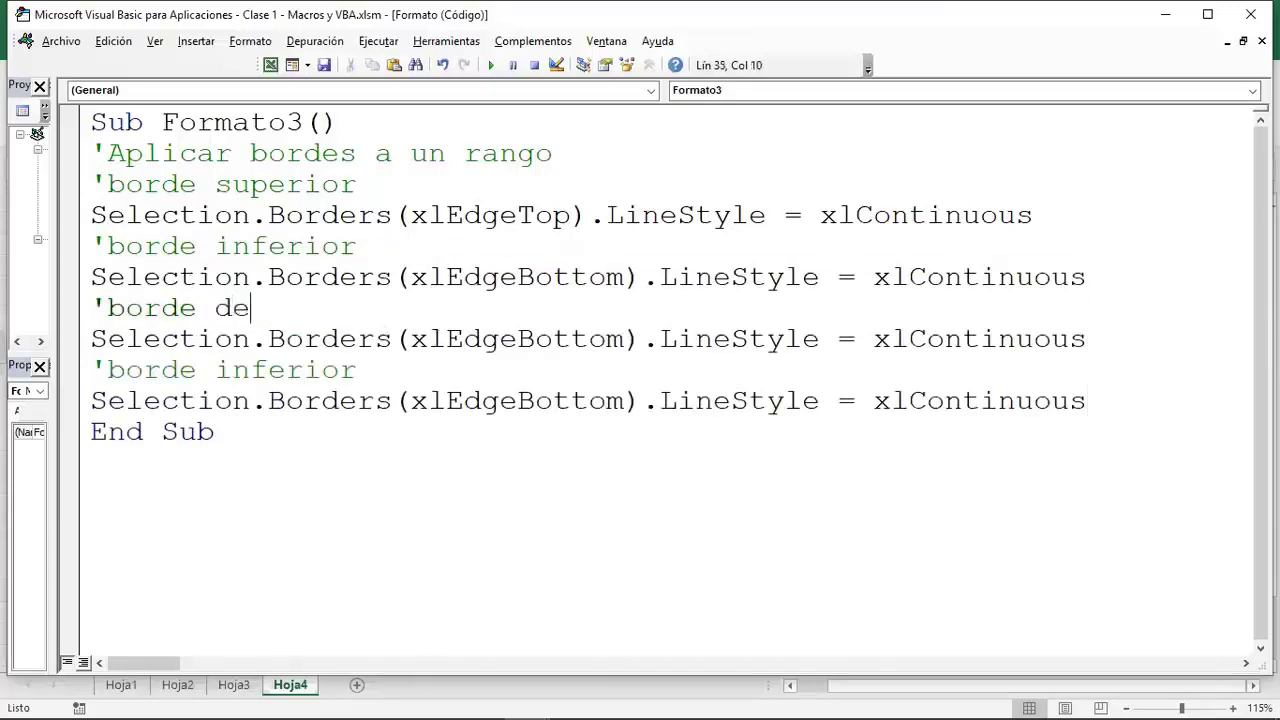
{"action": "type", "text": "recho"}
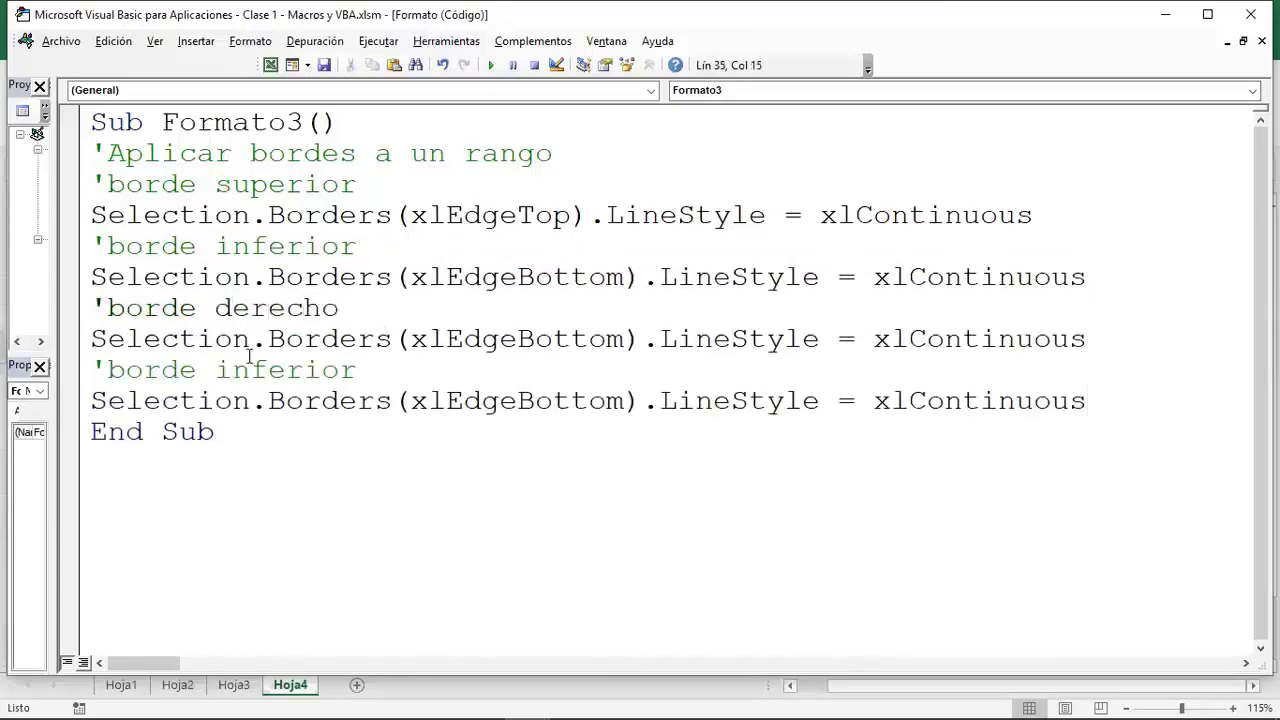
{"action": "left_click_drag", "start_coordinate": [369, 373], "coordinate": [210, 375]}
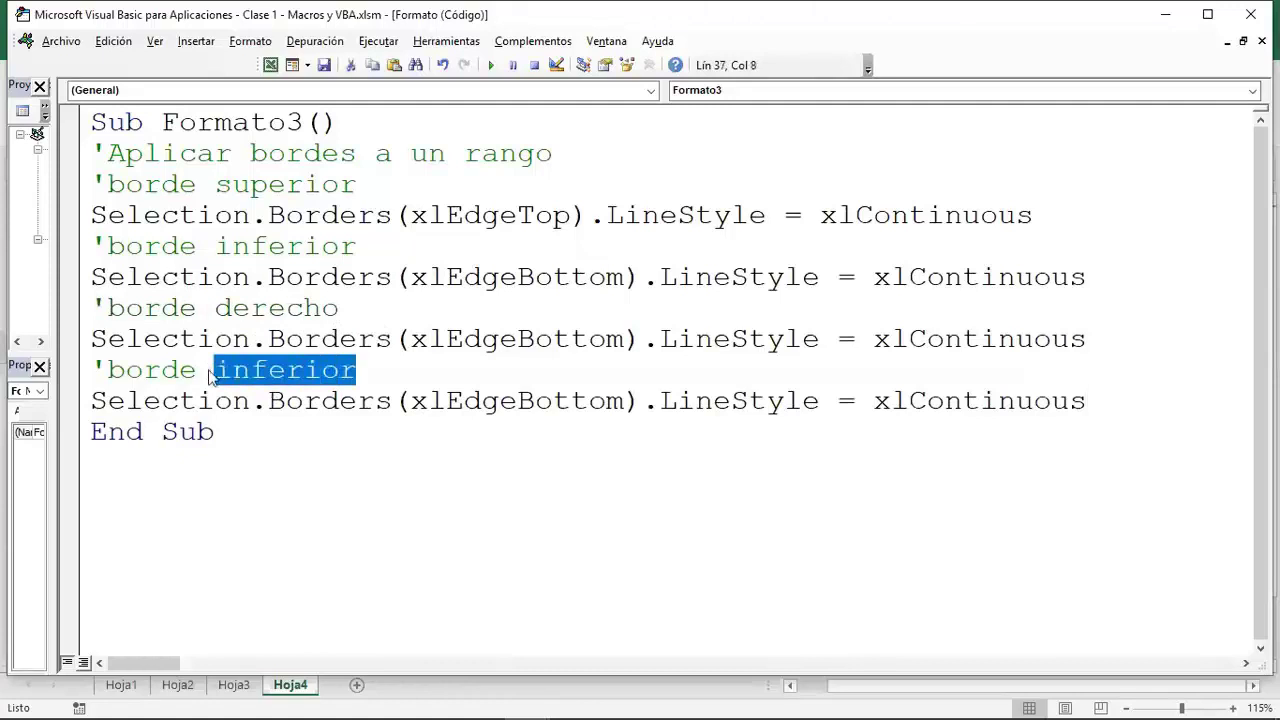
{"action": "type", "text": "izquierdo"}
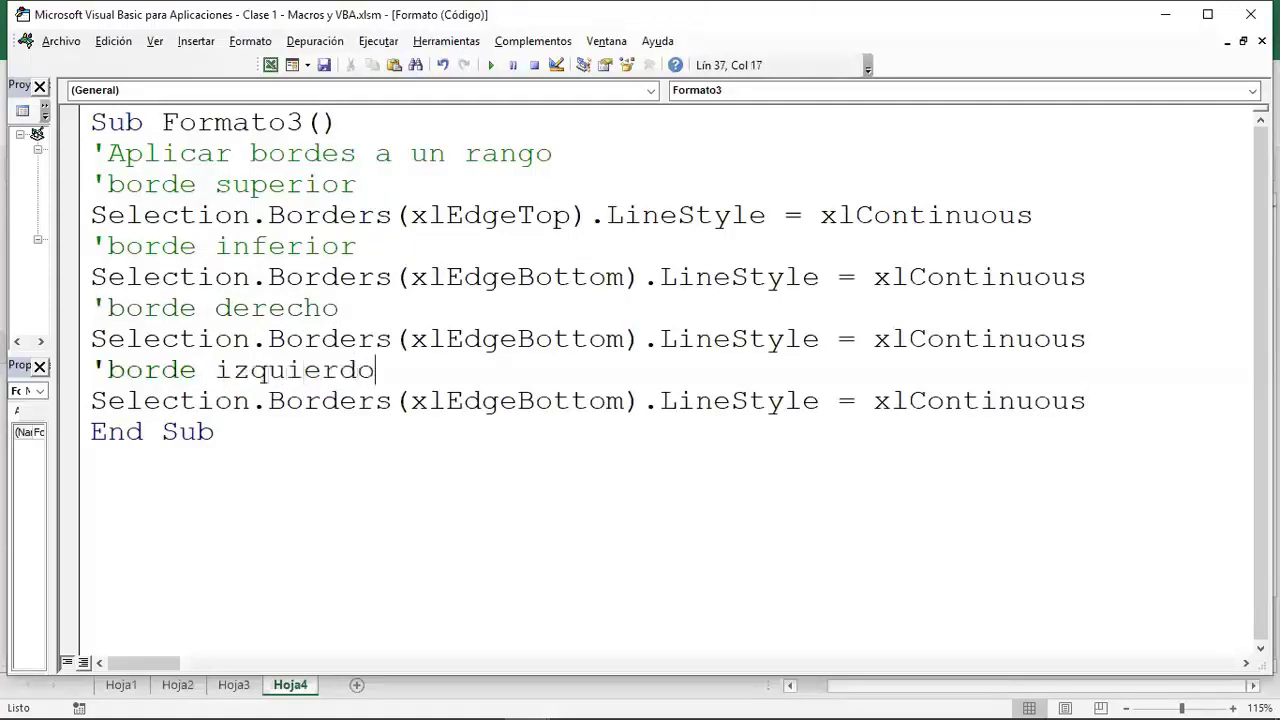
- Change the copied border constants to xlEdgeLeft and xlEdgeRight, adding a blank line before End Sub
{"action": "left_click_drag", "start_coordinate": [623, 340], "coordinate": [513, 350]}
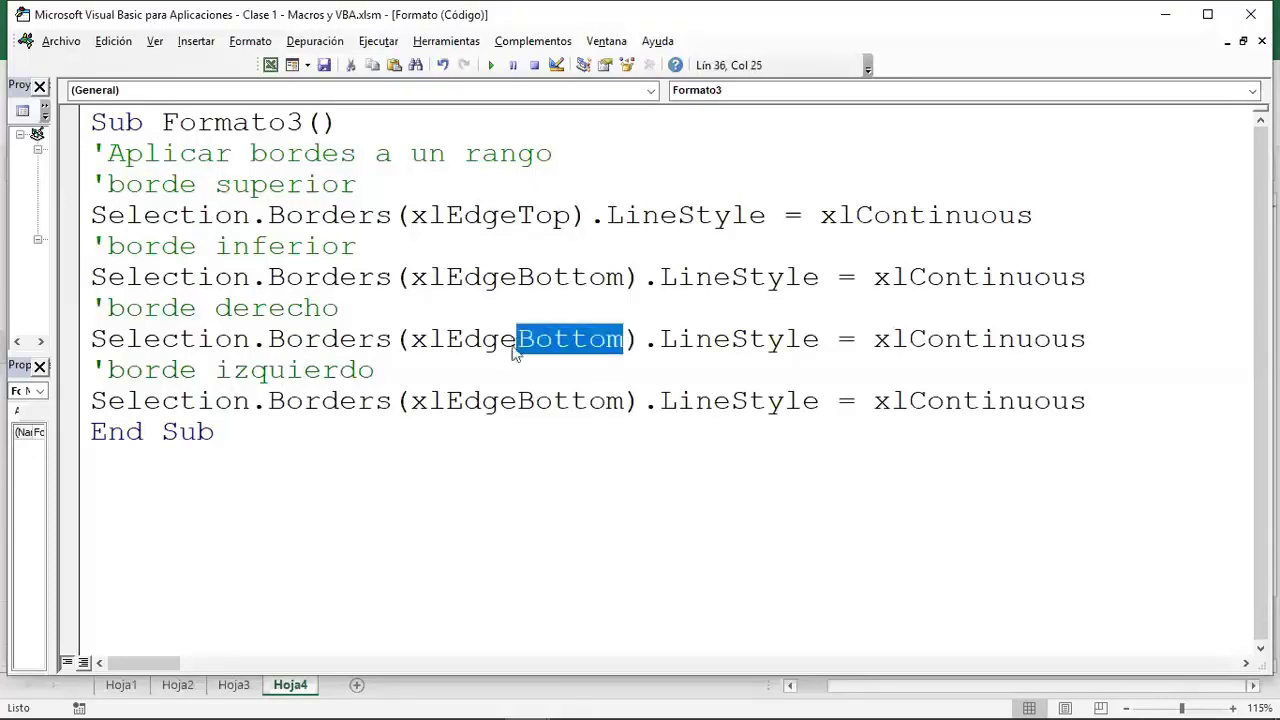
{"action": "type", "text": "left"}
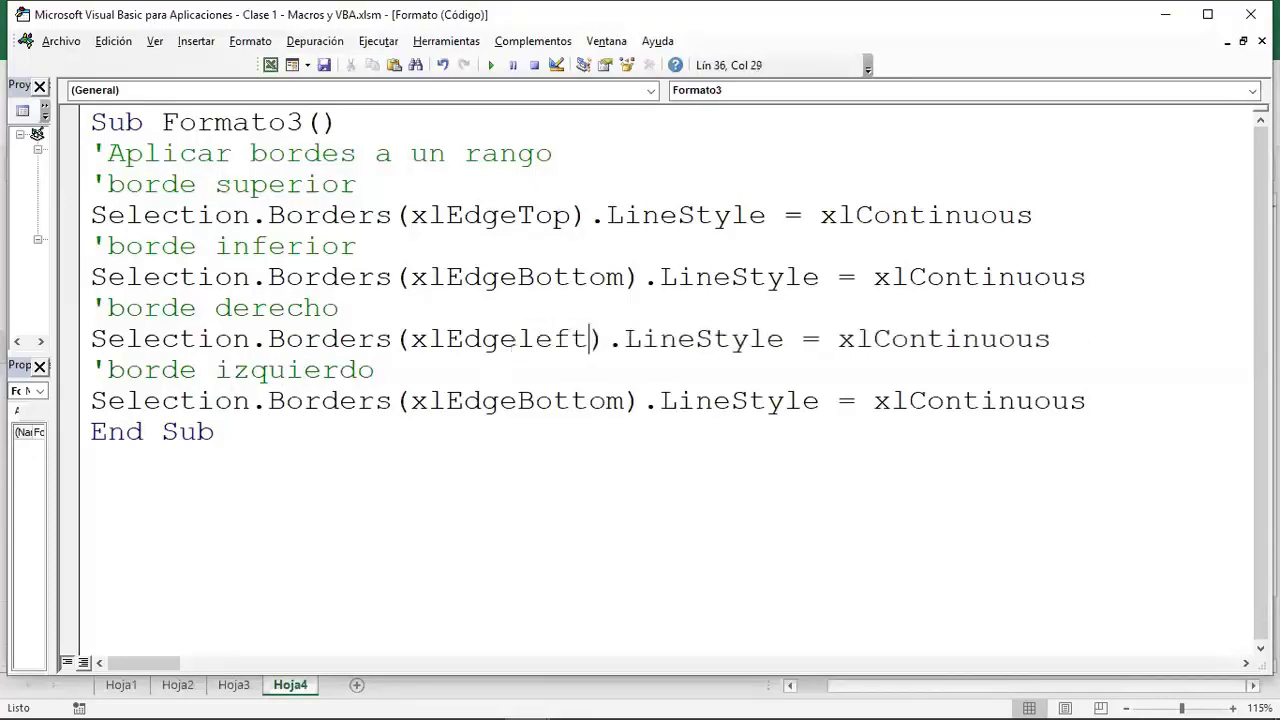
{"action": "left_click", "coordinate": [605, 400]}
{"action": "left_click_drag", "start_coordinate": [623, 400], "coordinate": [520, 401]}
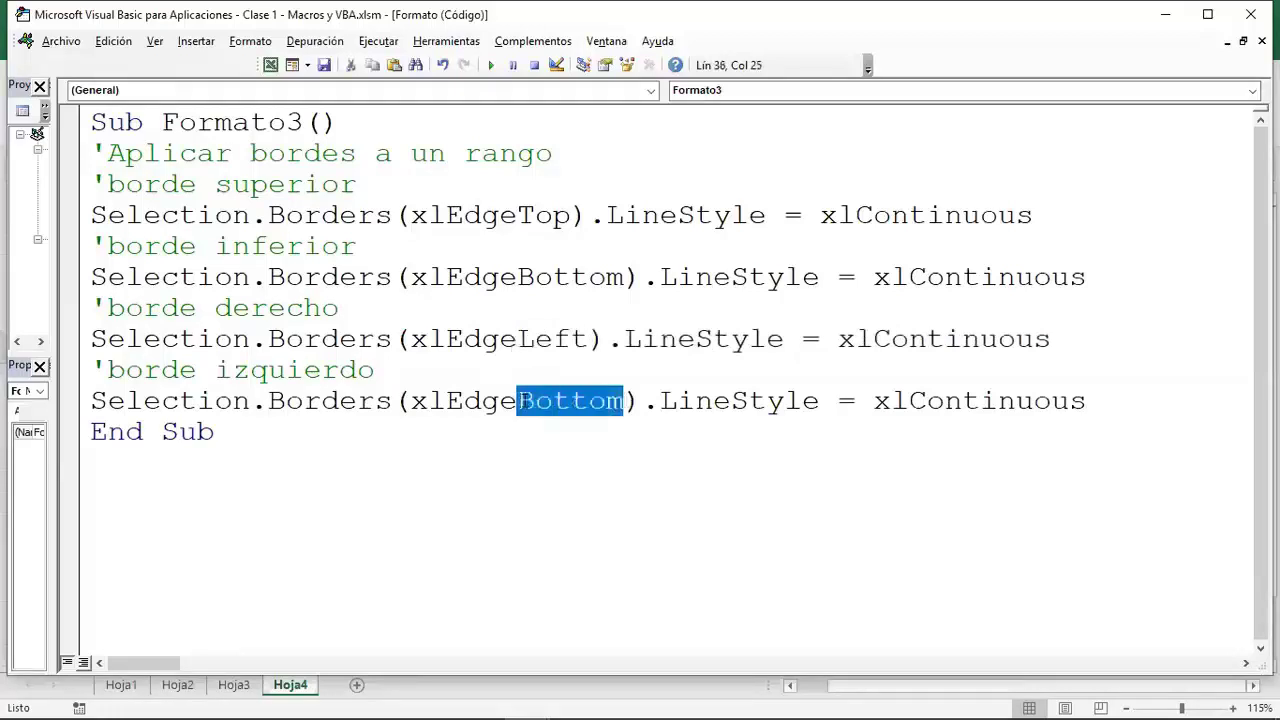
{"action": "type", "text": "rih"}
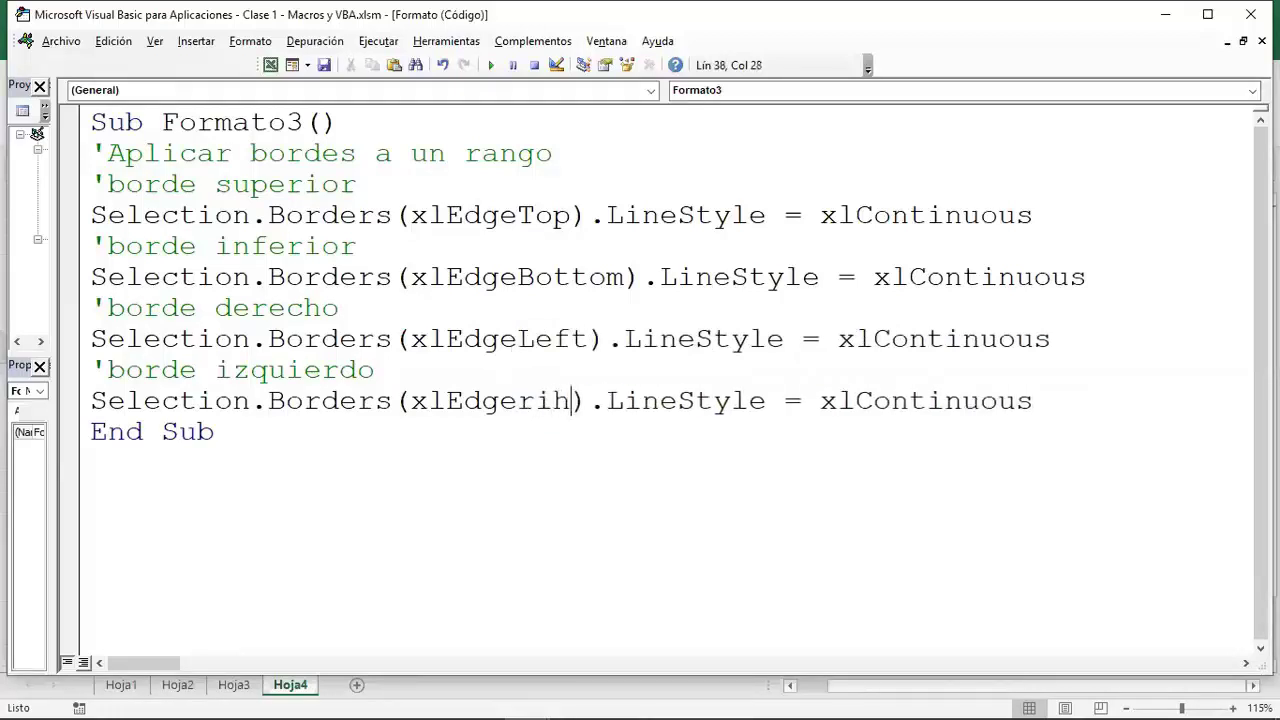
{"action": "type", "text": "gt"}
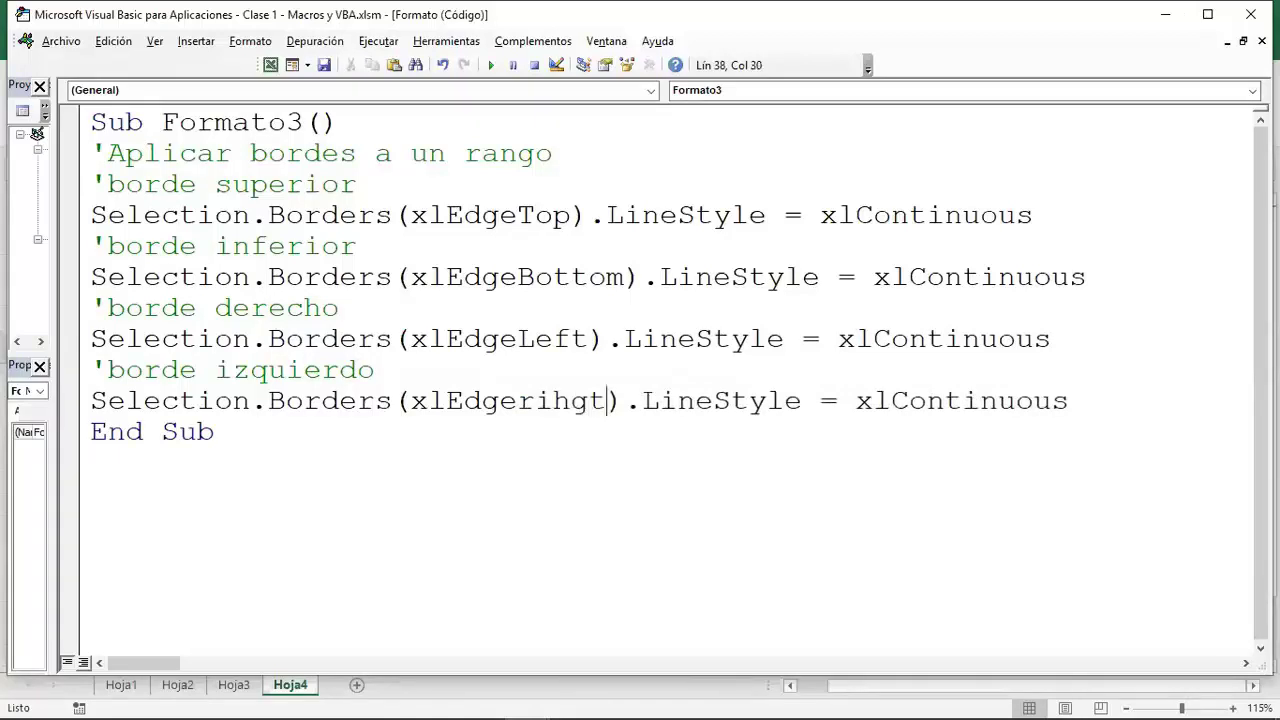
{"action": "key", "text": "BackSpace"}
{"action": "key", "text": "BackSpace"}
{"action": "key", "text": "BackSpace"}
{"action": "type", "text": "ght"}
{"action": "left_click", "coordinate": [1058, 402]}
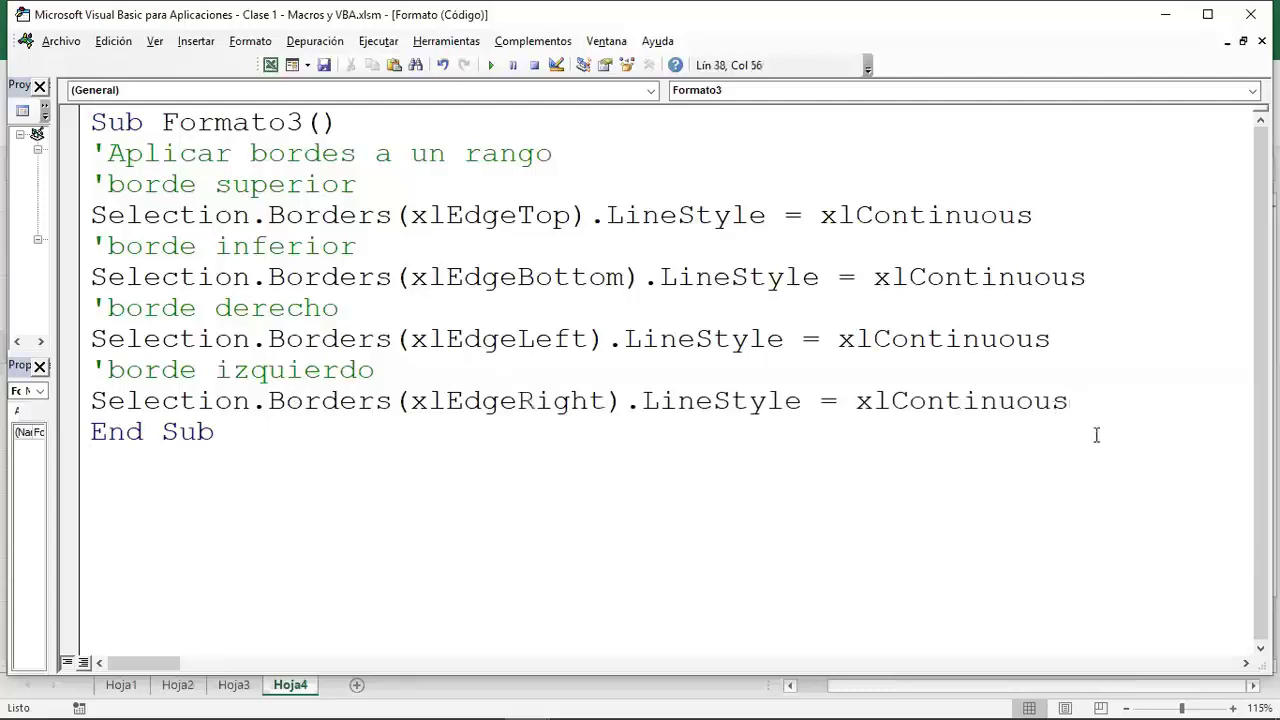
{"action": "key", "text": "Return"}
- Select G2:I6 on the worksheet and run the Formato3 macro on it
{"action": "left_click", "coordinate": [268, 70]}
{"action": "left_click_drag", "start_coordinate": [505, 245], "coordinate": [680, 352]}
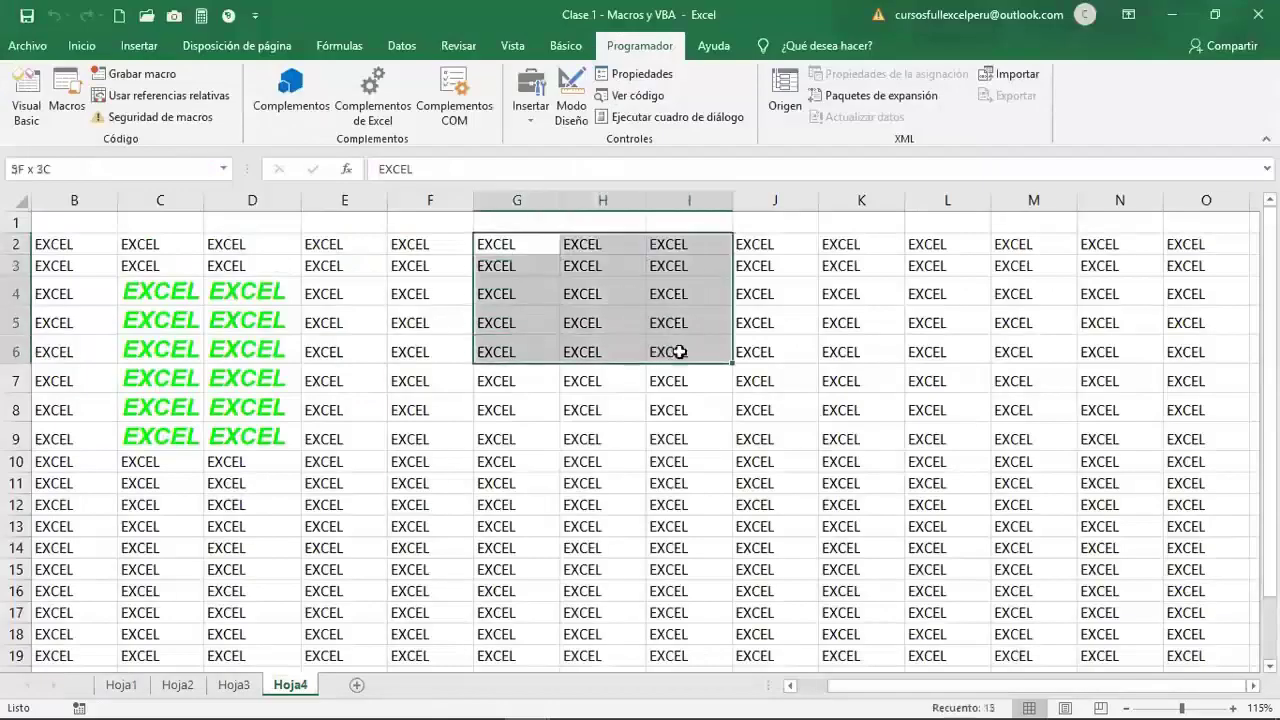
{"action": "left_click", "coordinate": [67, 95]}
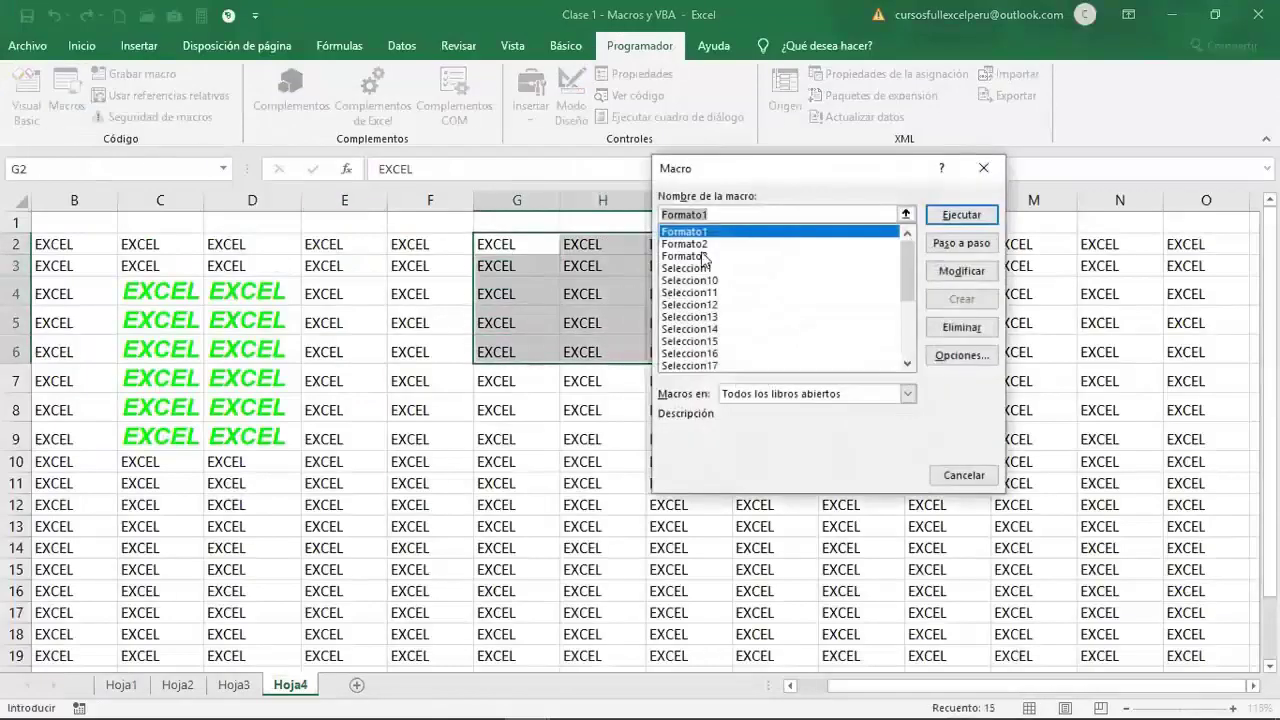
{"action": "left_click", "coordinate": [700, 256]}
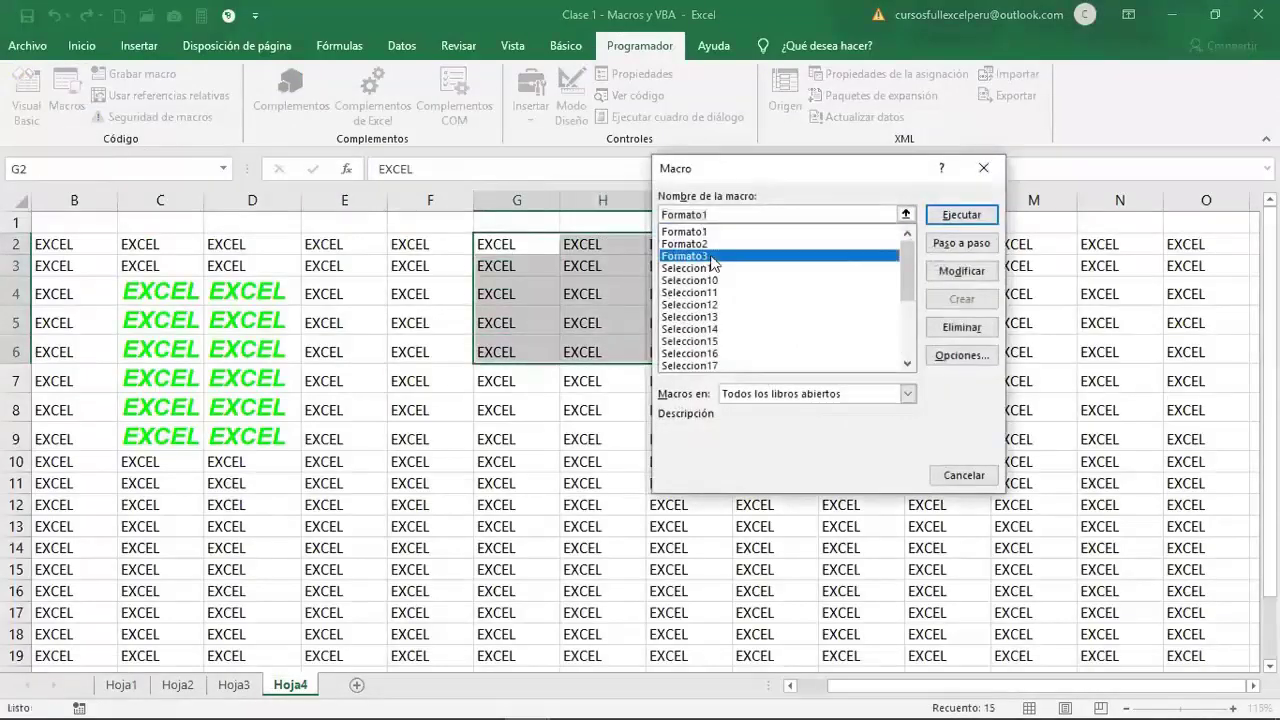
{"action": "left_click", "coordinate": [955, 218]}
- Check the continuous outline border on G2:I6's top, bottom, right and left edges, then return to the code
{"action": "left_click", "coordinate": [762, 436]}
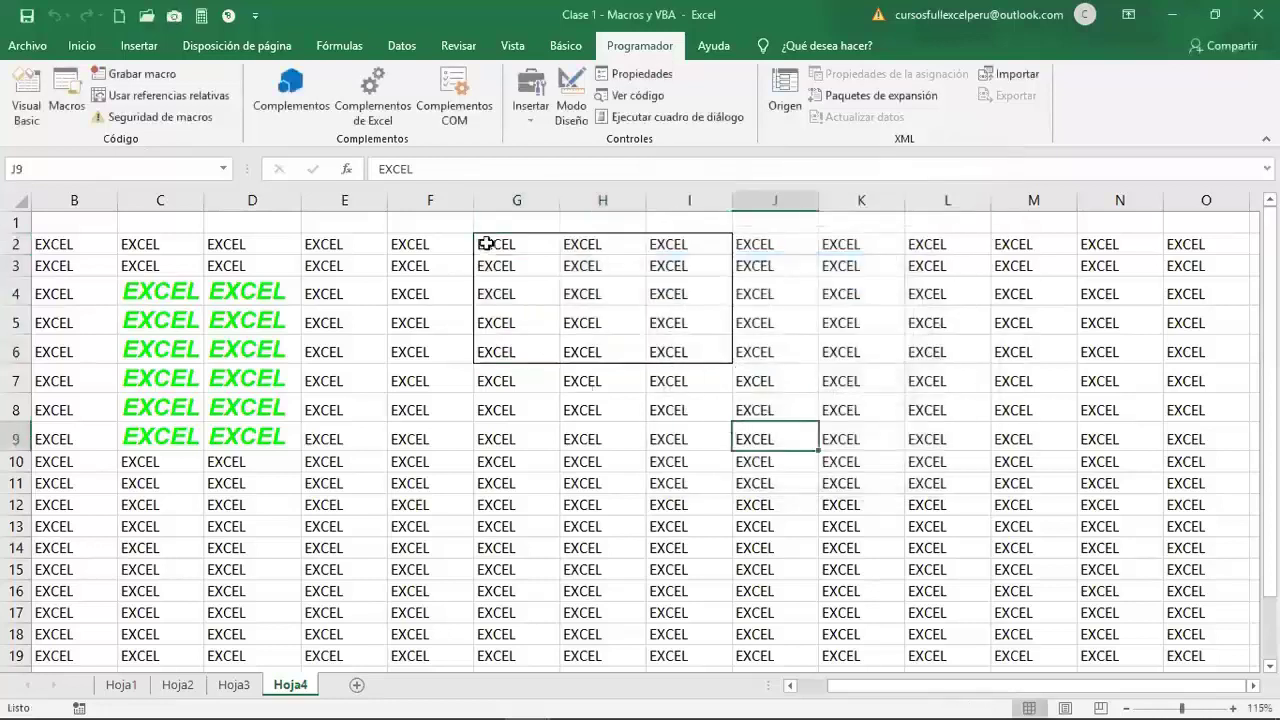
{"action": "left_click_drag", "start_coordinate": [486, 243], "coordinate": [694, 349]}
{"action": "left_click_drag", "start_coordinate": [500, 244], "coordinate": [668, 246]}
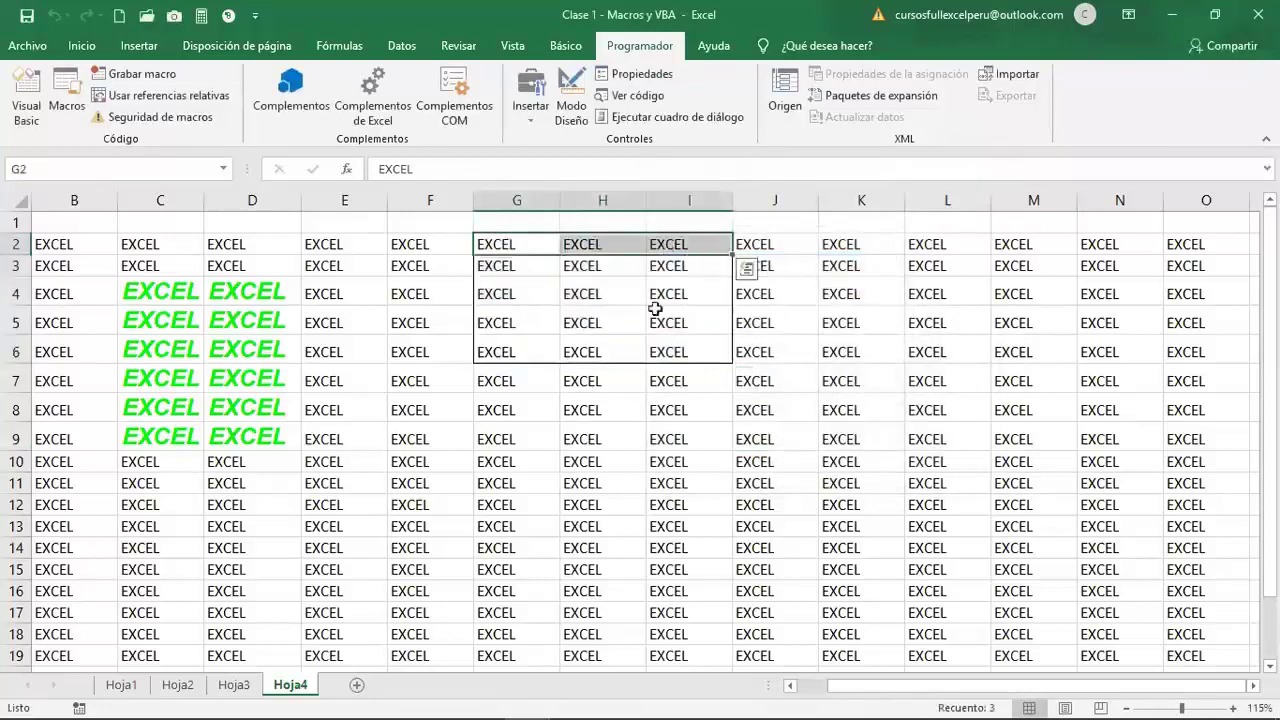
{"action": "left_click_drag", "start_coordinate": [514, 349], "coordinate": [600, 350]}
{"action": "left_click_drag", "start_coordinate": [690, 266], "coordinate": [698, 348]}
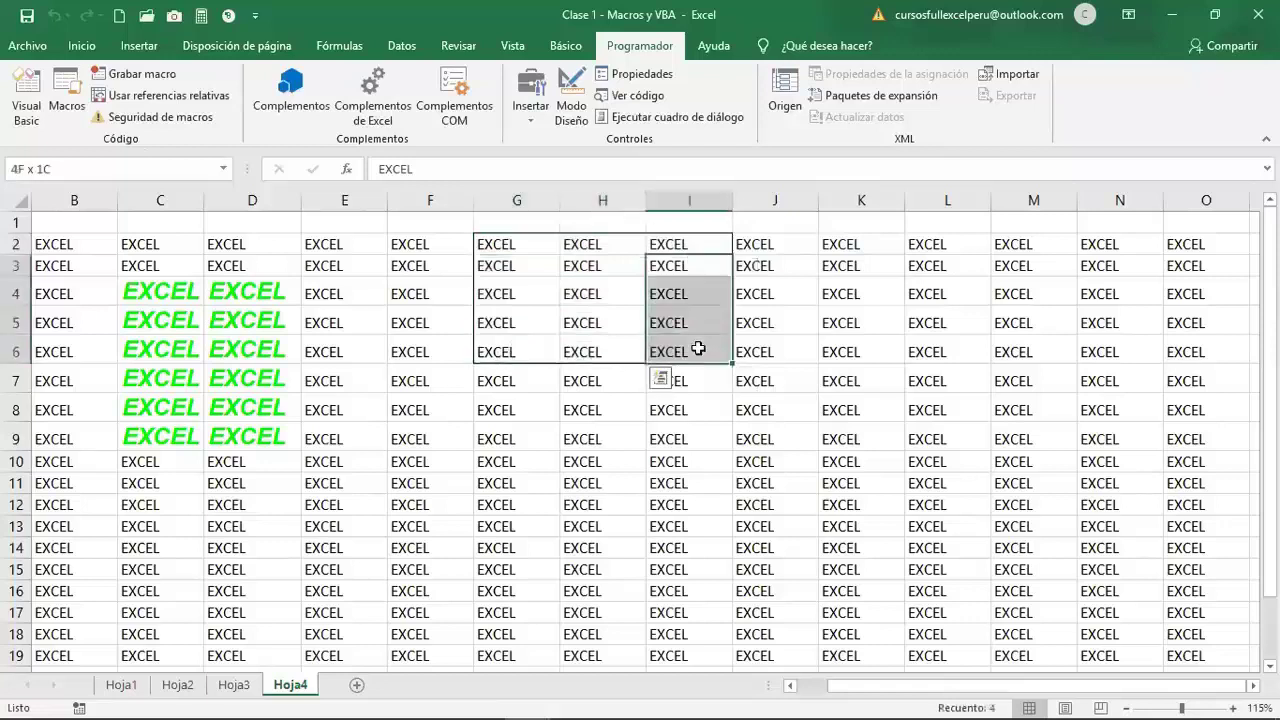
{"action": "left_click_drag", "start_coordinate": [506, 249], "coordinate": [510, 350]}
{"action": "left_click", "coordinate": [668, 323]}
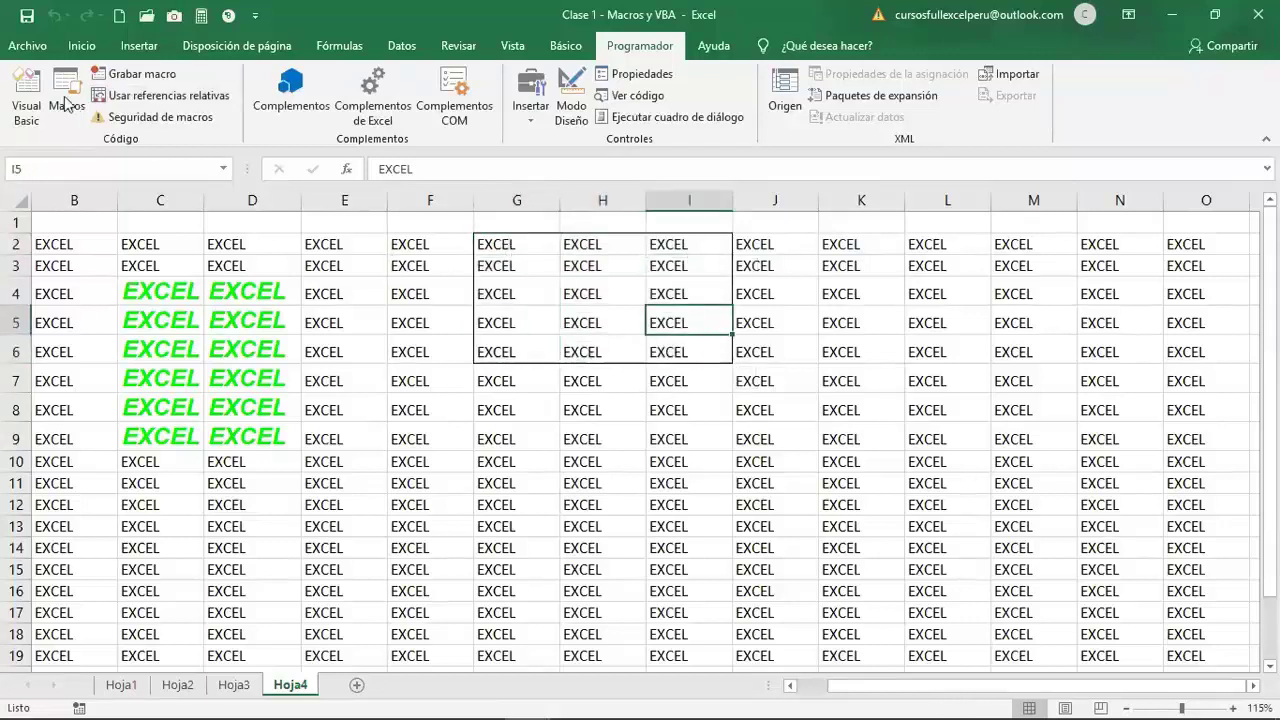
{"action": "left_click", "coordinate": [27, 95]}
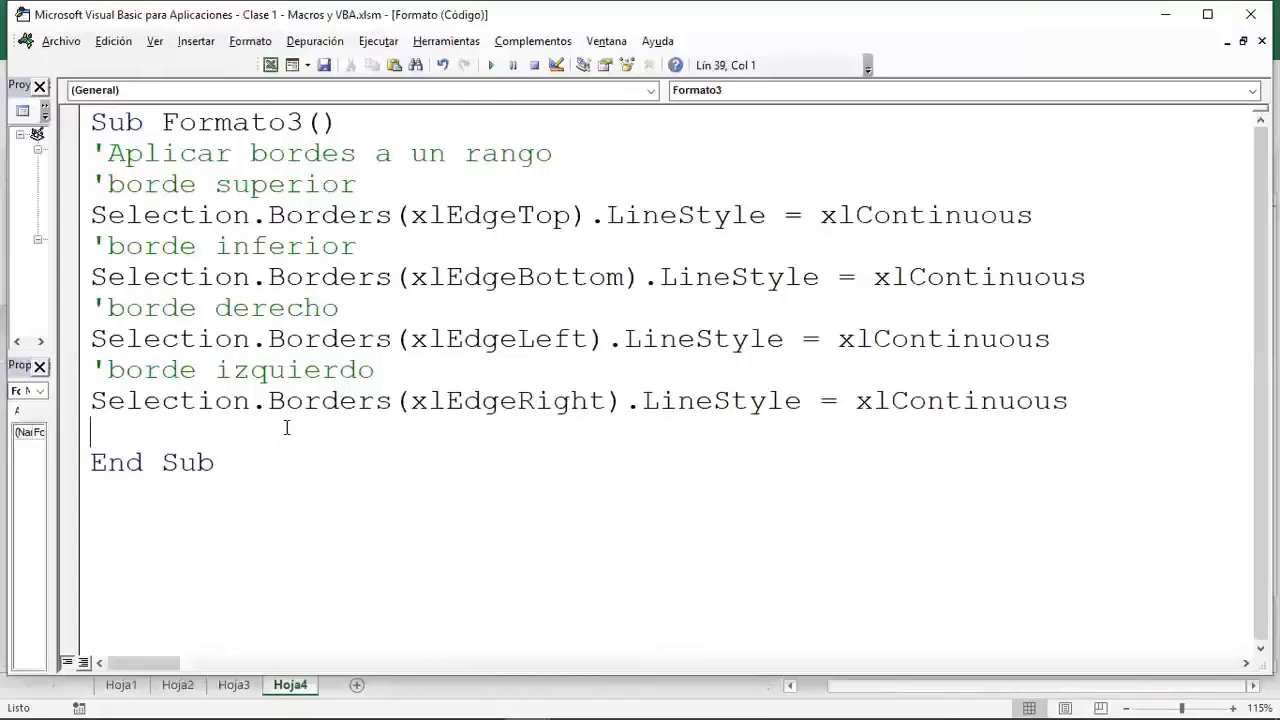
- Add the comments 'borde interior vertical' and 'borde interior horizontal' to Formato3
{"action": "type", "text": "'borde interior vertical"}
{"action": "key", "text": "Return"}
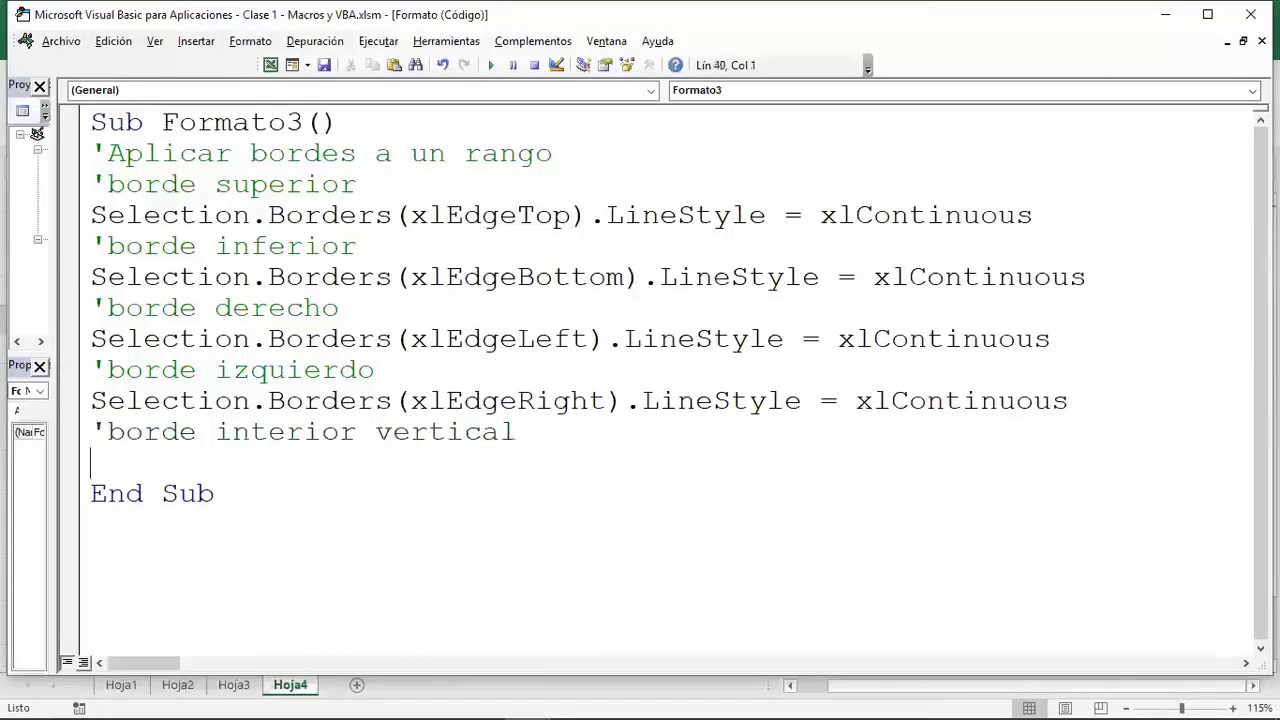
{"action": "type", "text": "'brod"}
{"action": "key", "text": "BackSpace"}
{"action": "key", "text": "BackSpace"}
{"action": "key", "text": "BackSpace"}
{"action": "type", "text": "orde "}
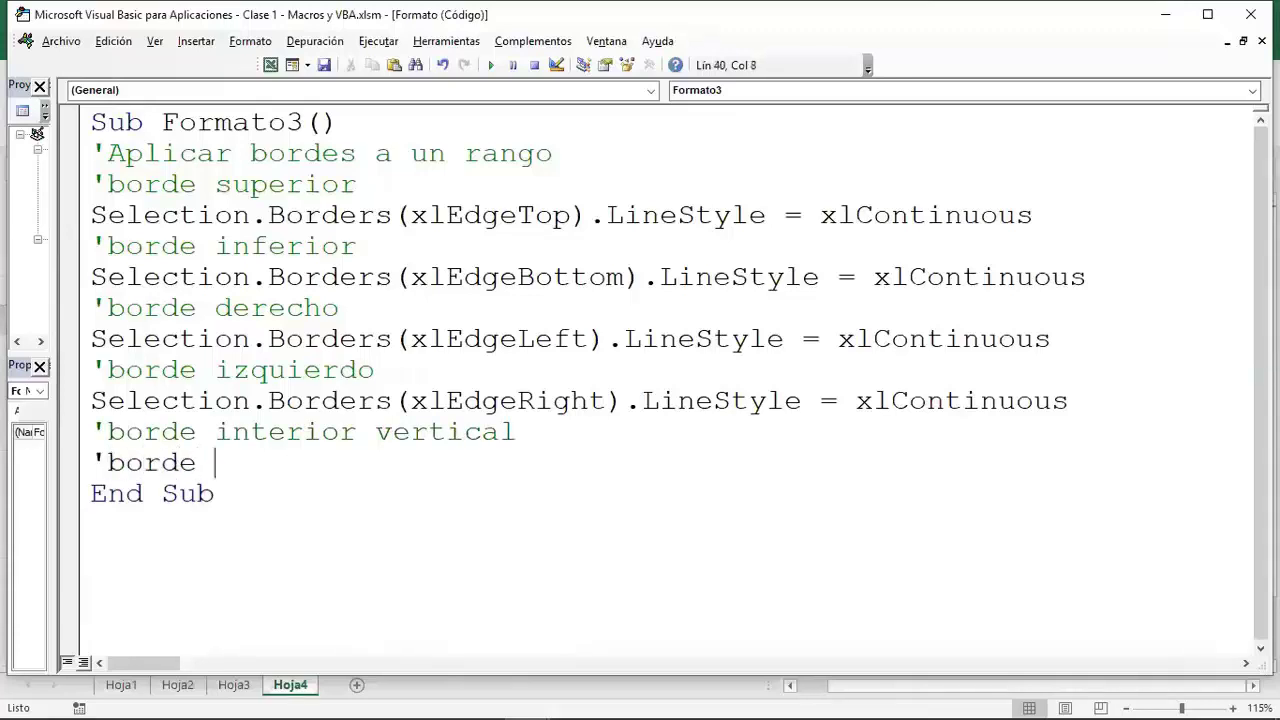
{"action": "type", "text": "nteriro"}
{"action": "key", "text": "BackSpace"}
{"action": "key", "text": "BackSpace"}
{"action": "type", "text": "or horizontal"}
{"action": "key", "text": "Return"}
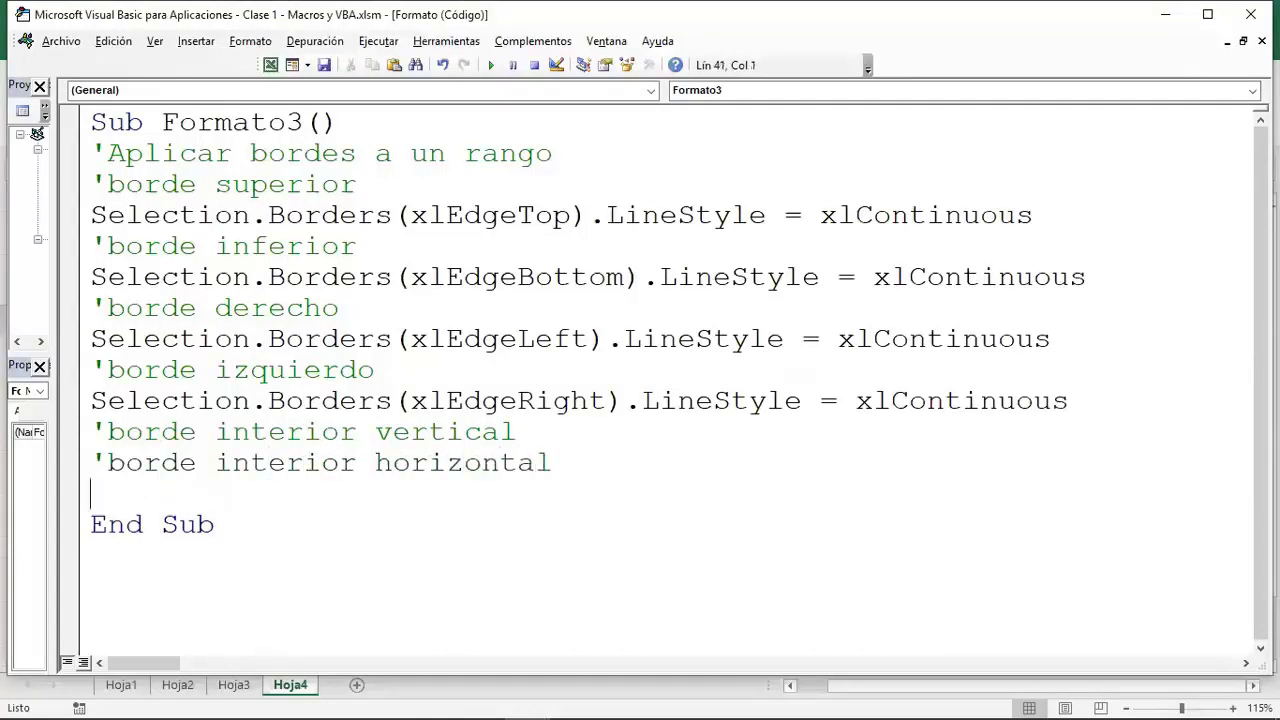
- Copy the xlEdgeRight border line and paste it under each of the two new comments
{"action": "left_click", "coordinate": [575, 438]}
{"action": "key", "text": "Return"}
{"action": "left_click_drag", "start_coordinate": [1109, 387], "coordinate": [86, 399]}
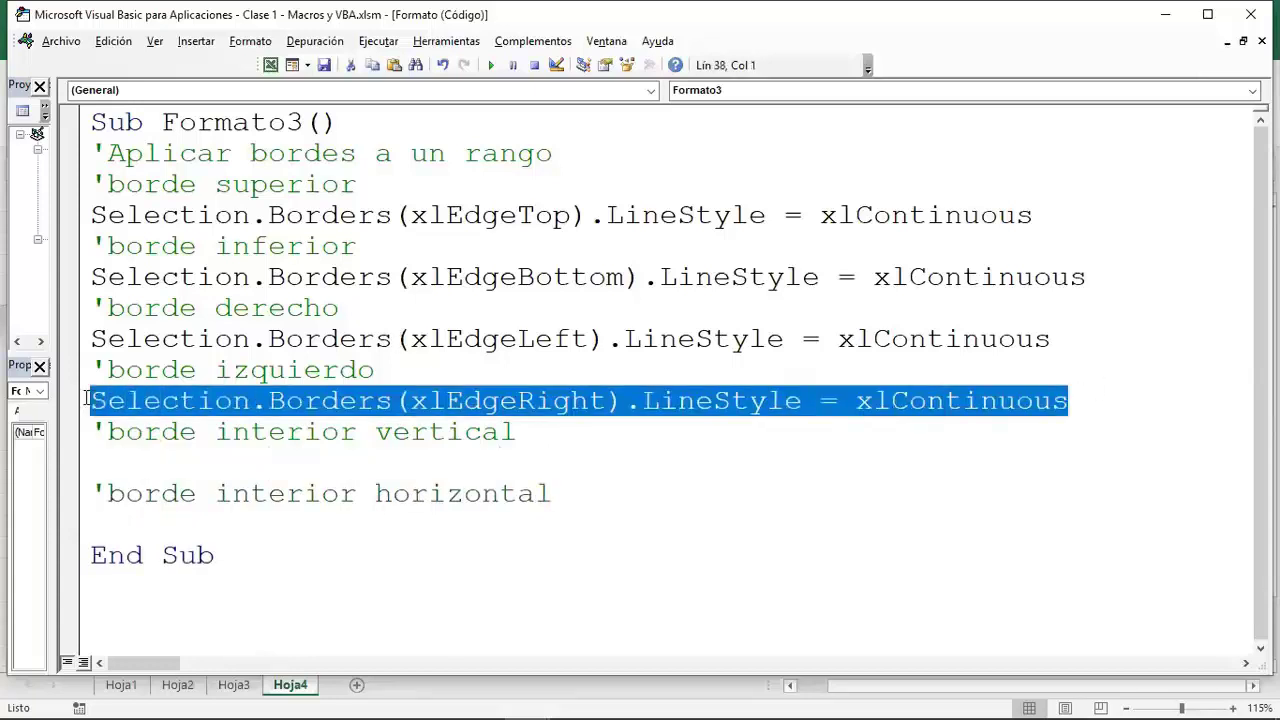
{"action": "key", "text": "ctrl+c"}
{"action": "left_click", "coordinate": [123, 456]}
{"action": "key", "text": "ctrl+v"}
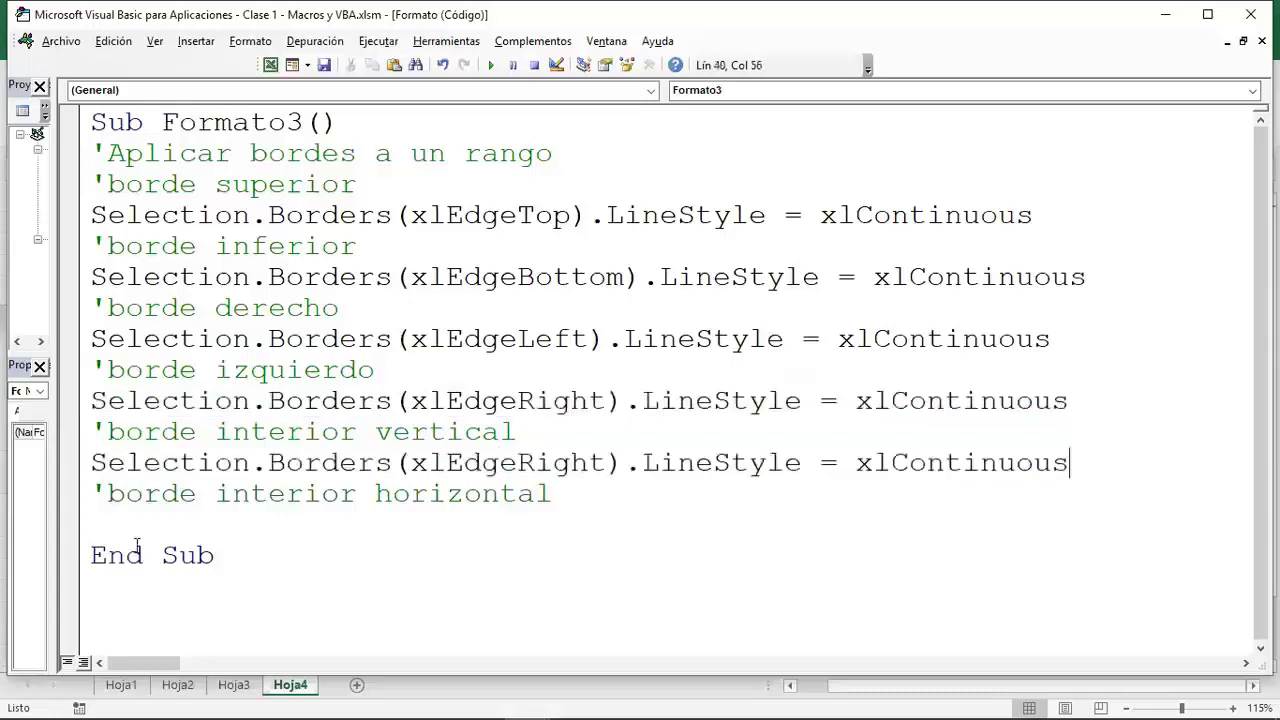
{"action": "left_click_drag", "start_coordinate": [126, 555], "coordinate": [126, 527]}
{"action": "left_click", "coordinate": [127, 512]}
{"action": "key", "text": "ctrl+v"}
- Change the pasted lines' EdgeRight to xlInsideVertical and xlInsideHorizontal
{"action": "left_click_drag", "start_coordinate": [606, 463], "coordinate": [446, 466]}
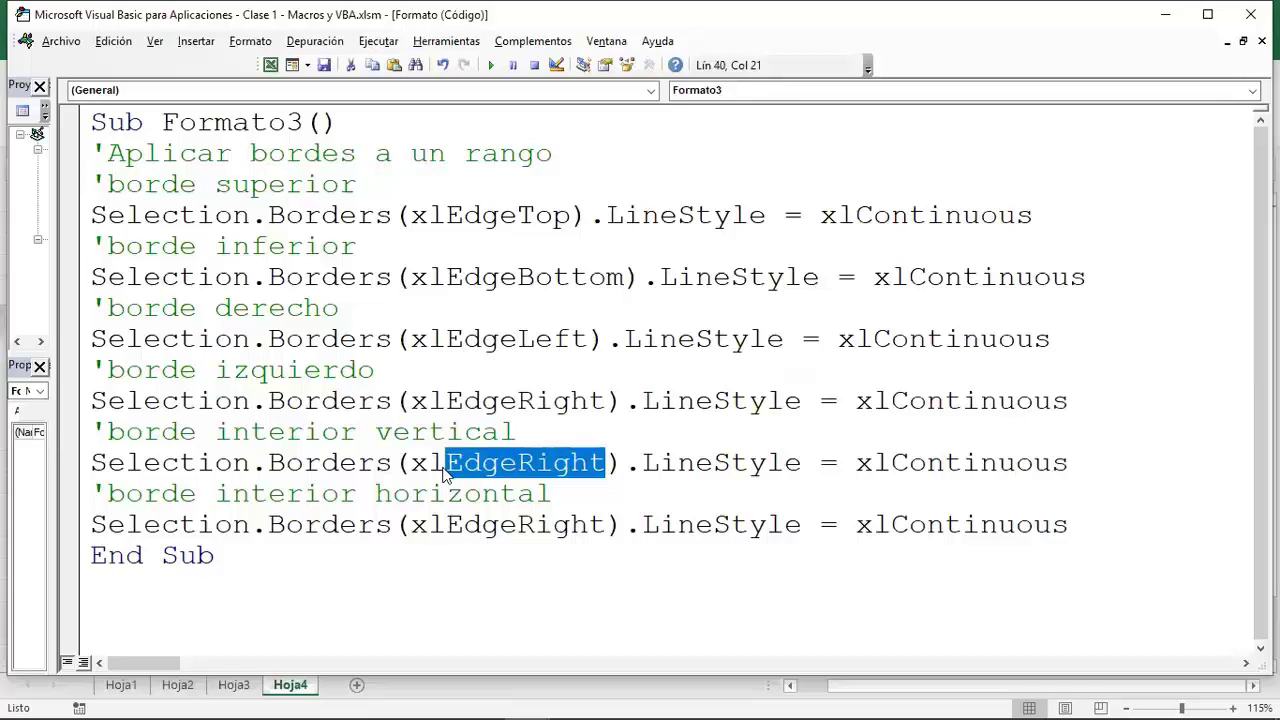
{"action": "type", "text": "in"}
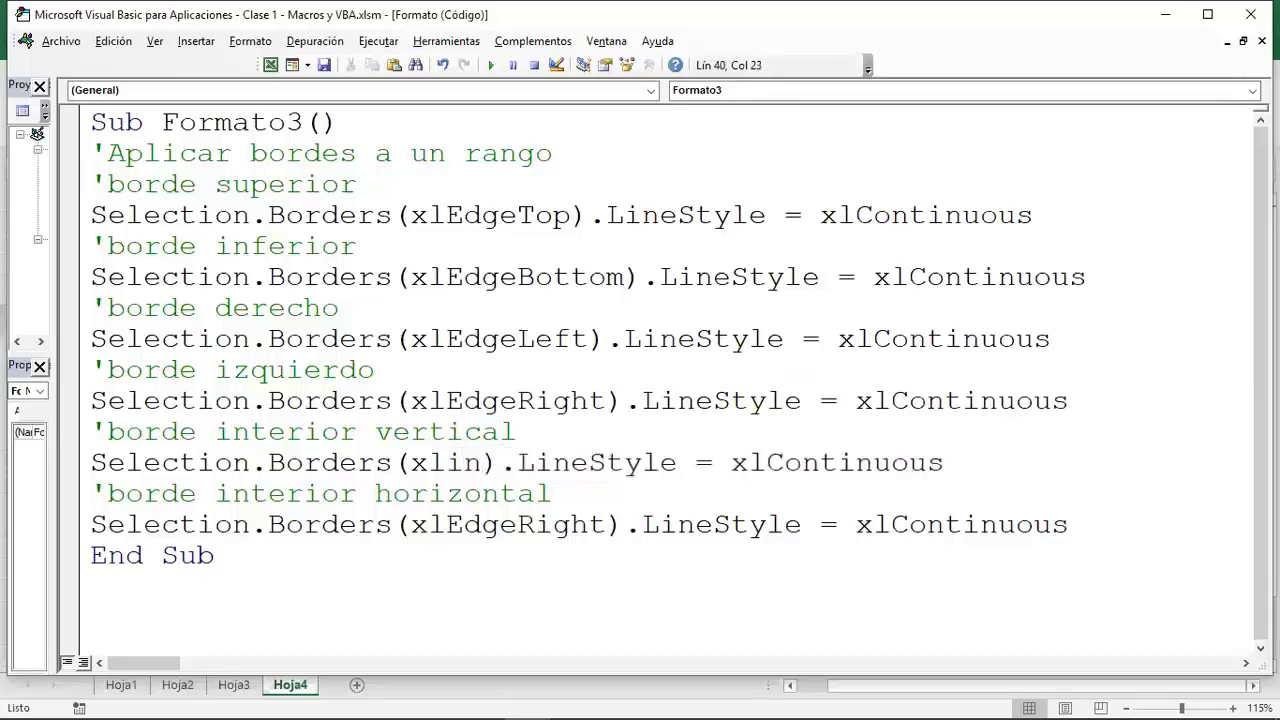
{"action": "type", "text": "sidevert"}
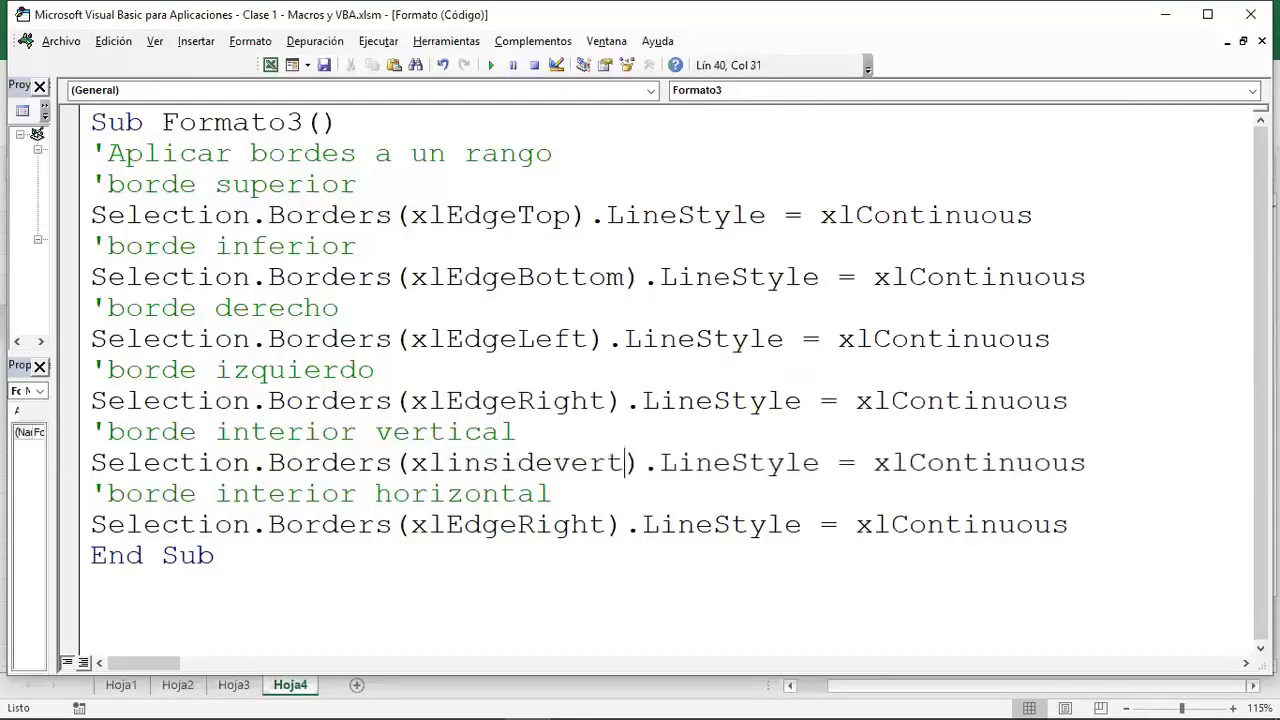
{"action": "type", "text": "ical"}
{"action": "left_click", "coordinate": [536, 605]}
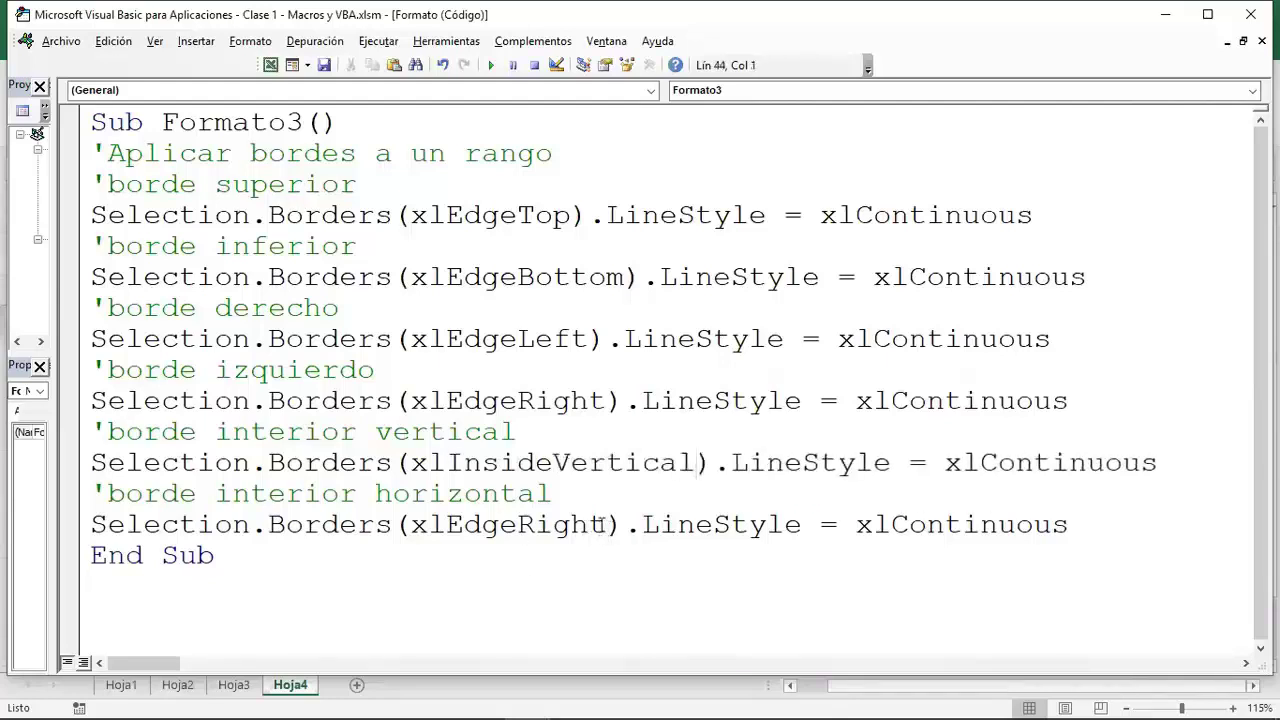
{"action": "left_click_drag", "start_coordinate": [606, 527], "coordinate": [447, 527]}
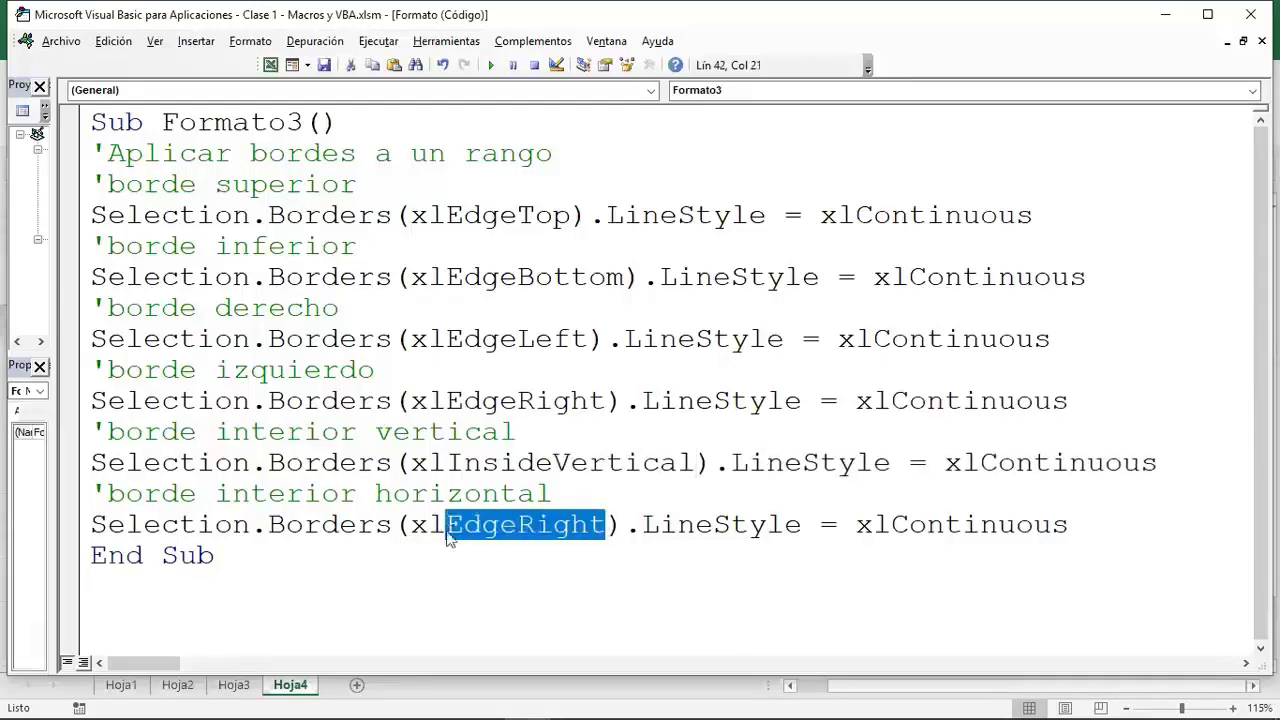
{"action": "type", "text": "insidehorizontal"}
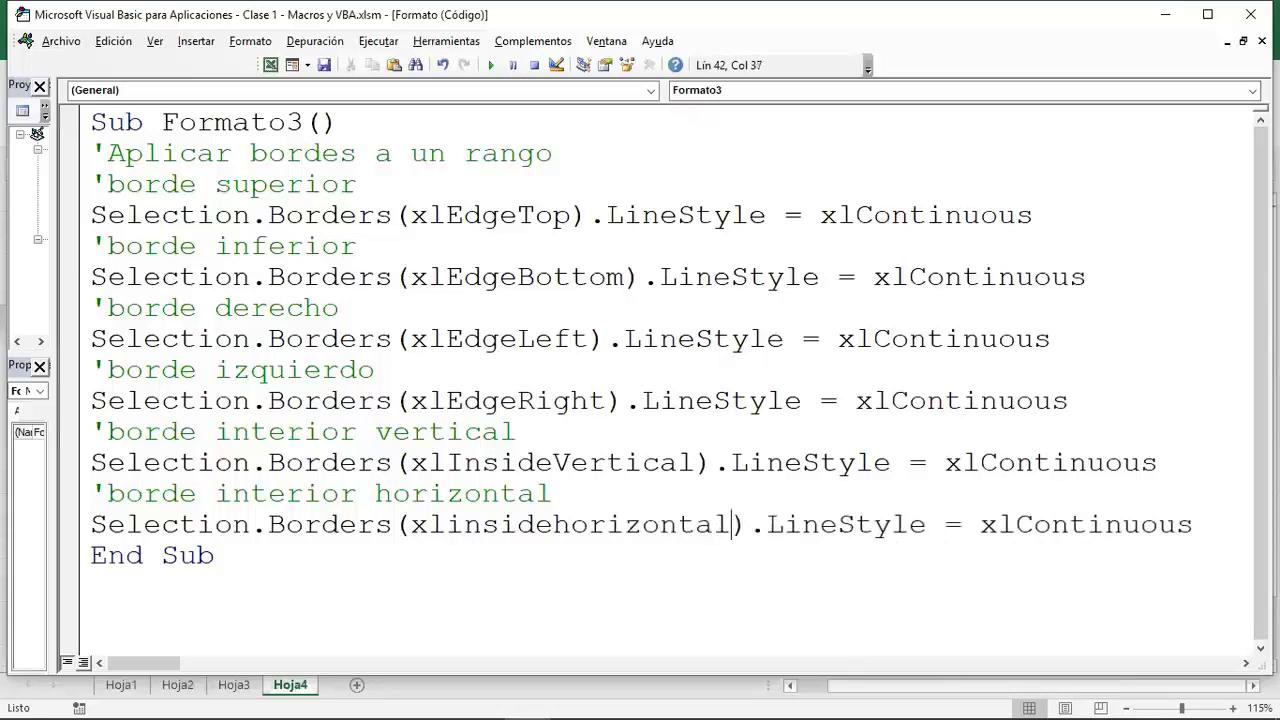